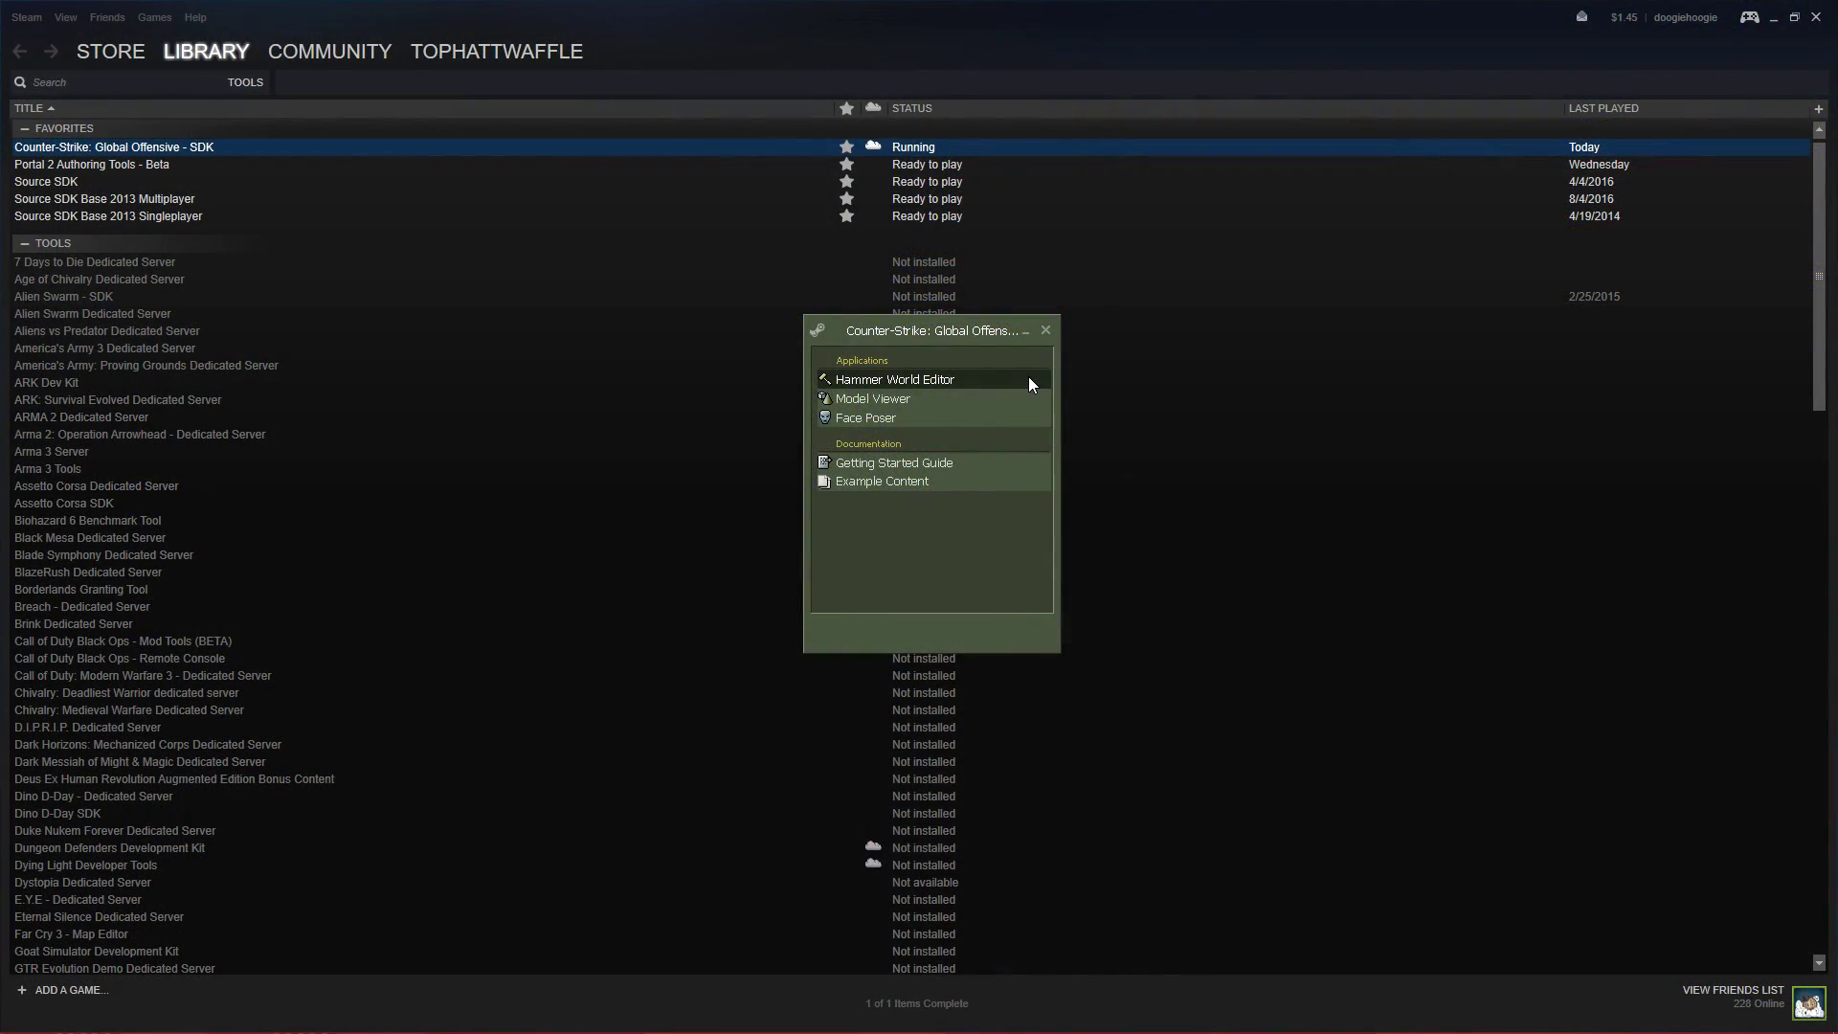
Open the Run Map [Advanced] compile dialog for the L-shaped test map
{"action": "left_click", "coordinate": [517, 1023]}
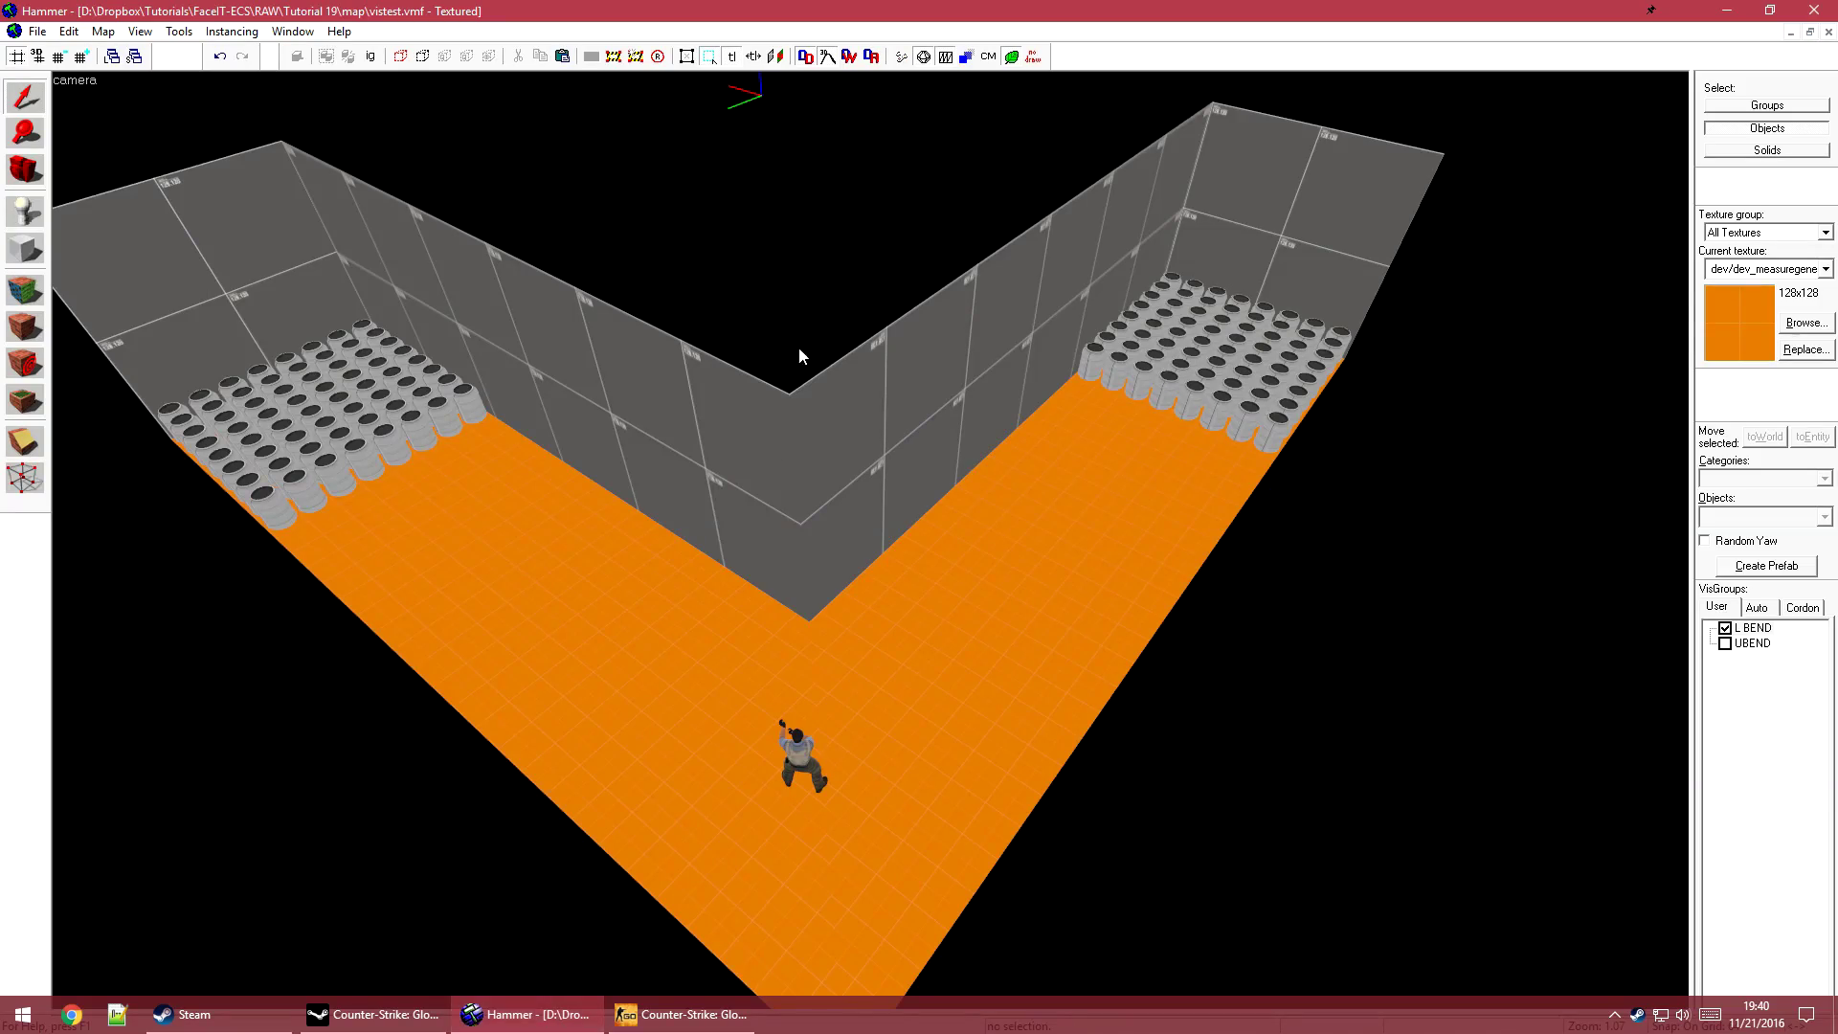
{"action": "scroll", "coordinate": [769, 449], "scroll_direction": "down", "scroll_amount": 3}
{"action": "scroll", "coordinate": [871, 549], "scroll_direction": "down", "scroll_amount": 2}
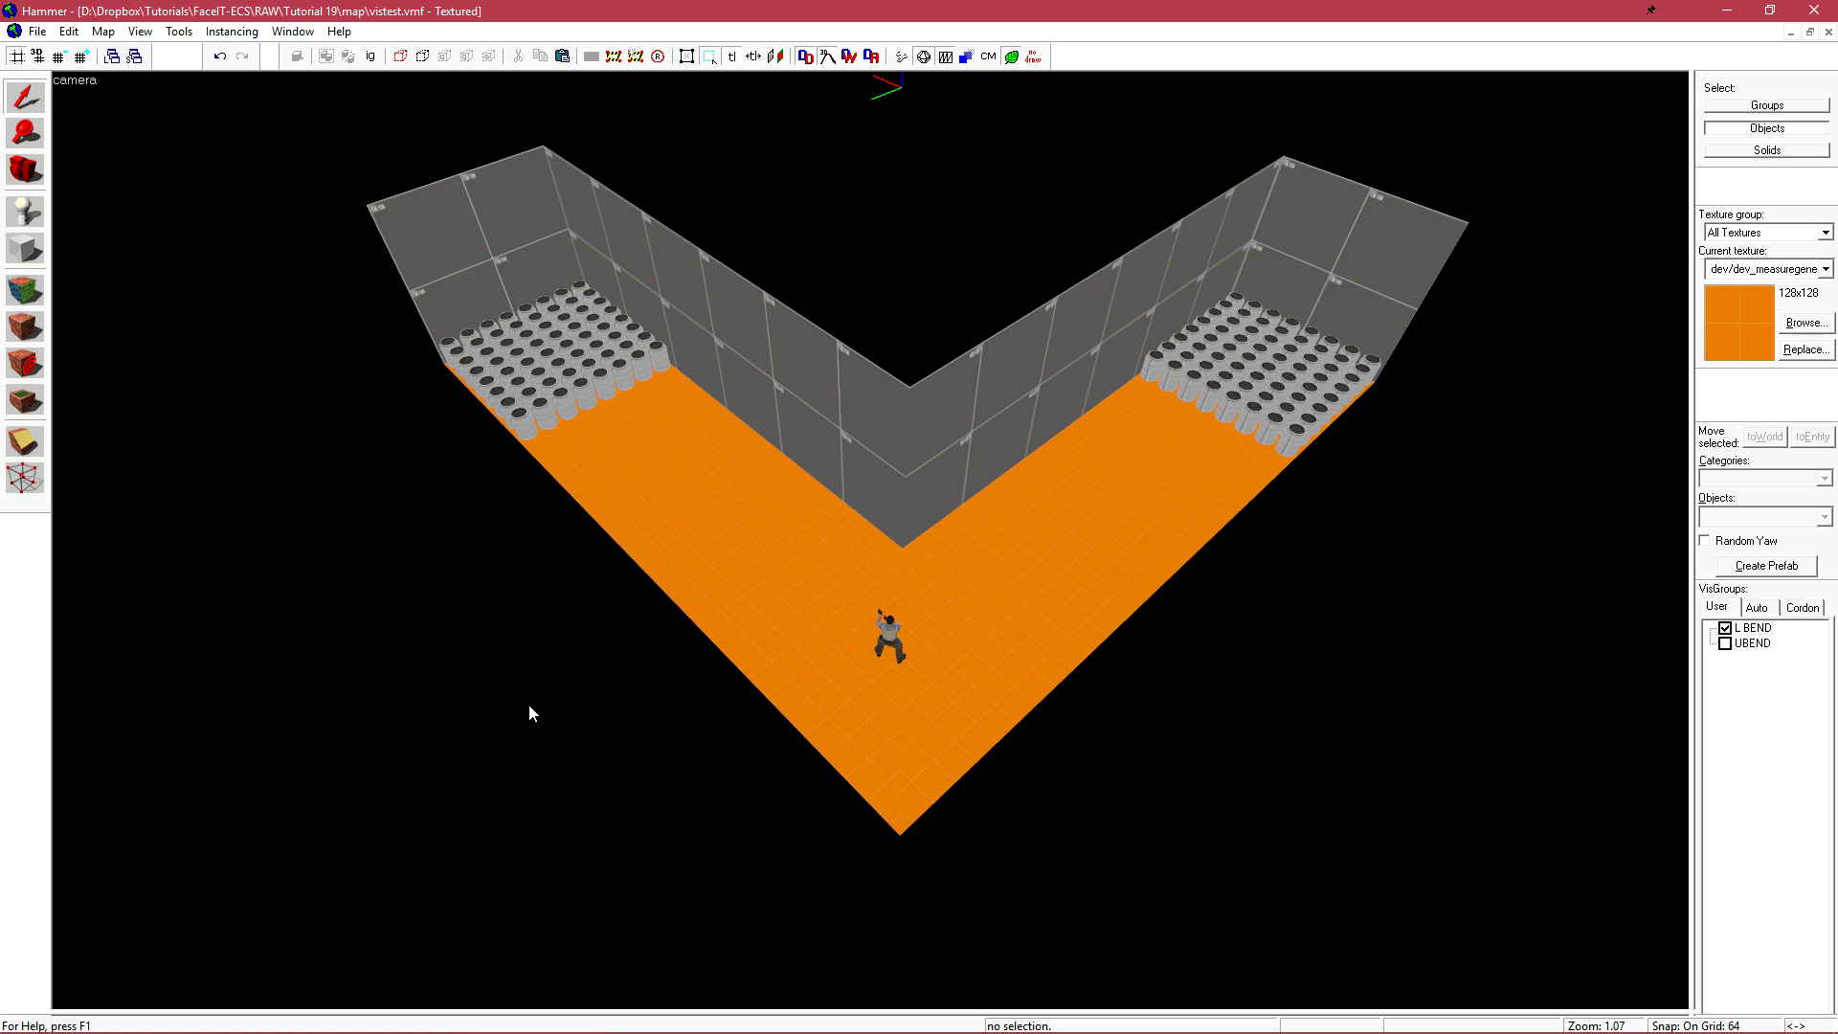
{"action": "left_click", "coordinate": [871, 58]}
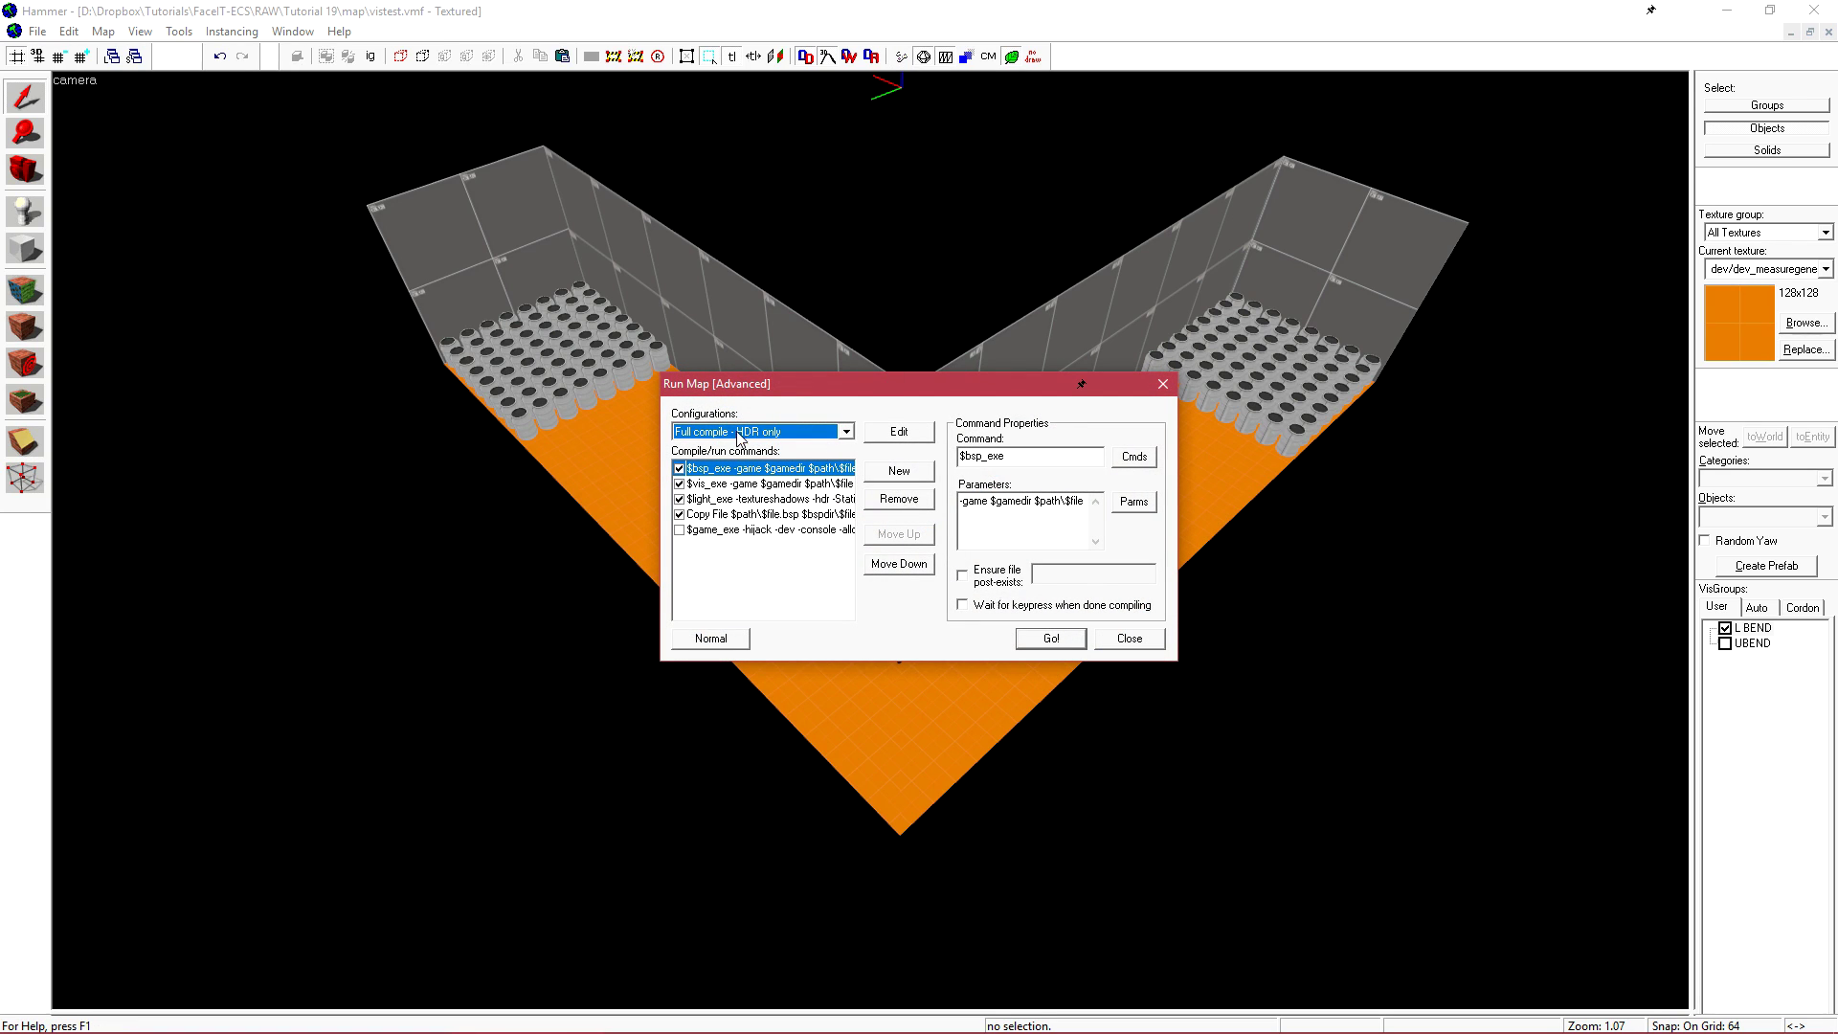
Disable the $light_exe compile step, select $vis_exe, and start the compile with Go!
{"action": "left_click", "coordinate": [680, 498]}
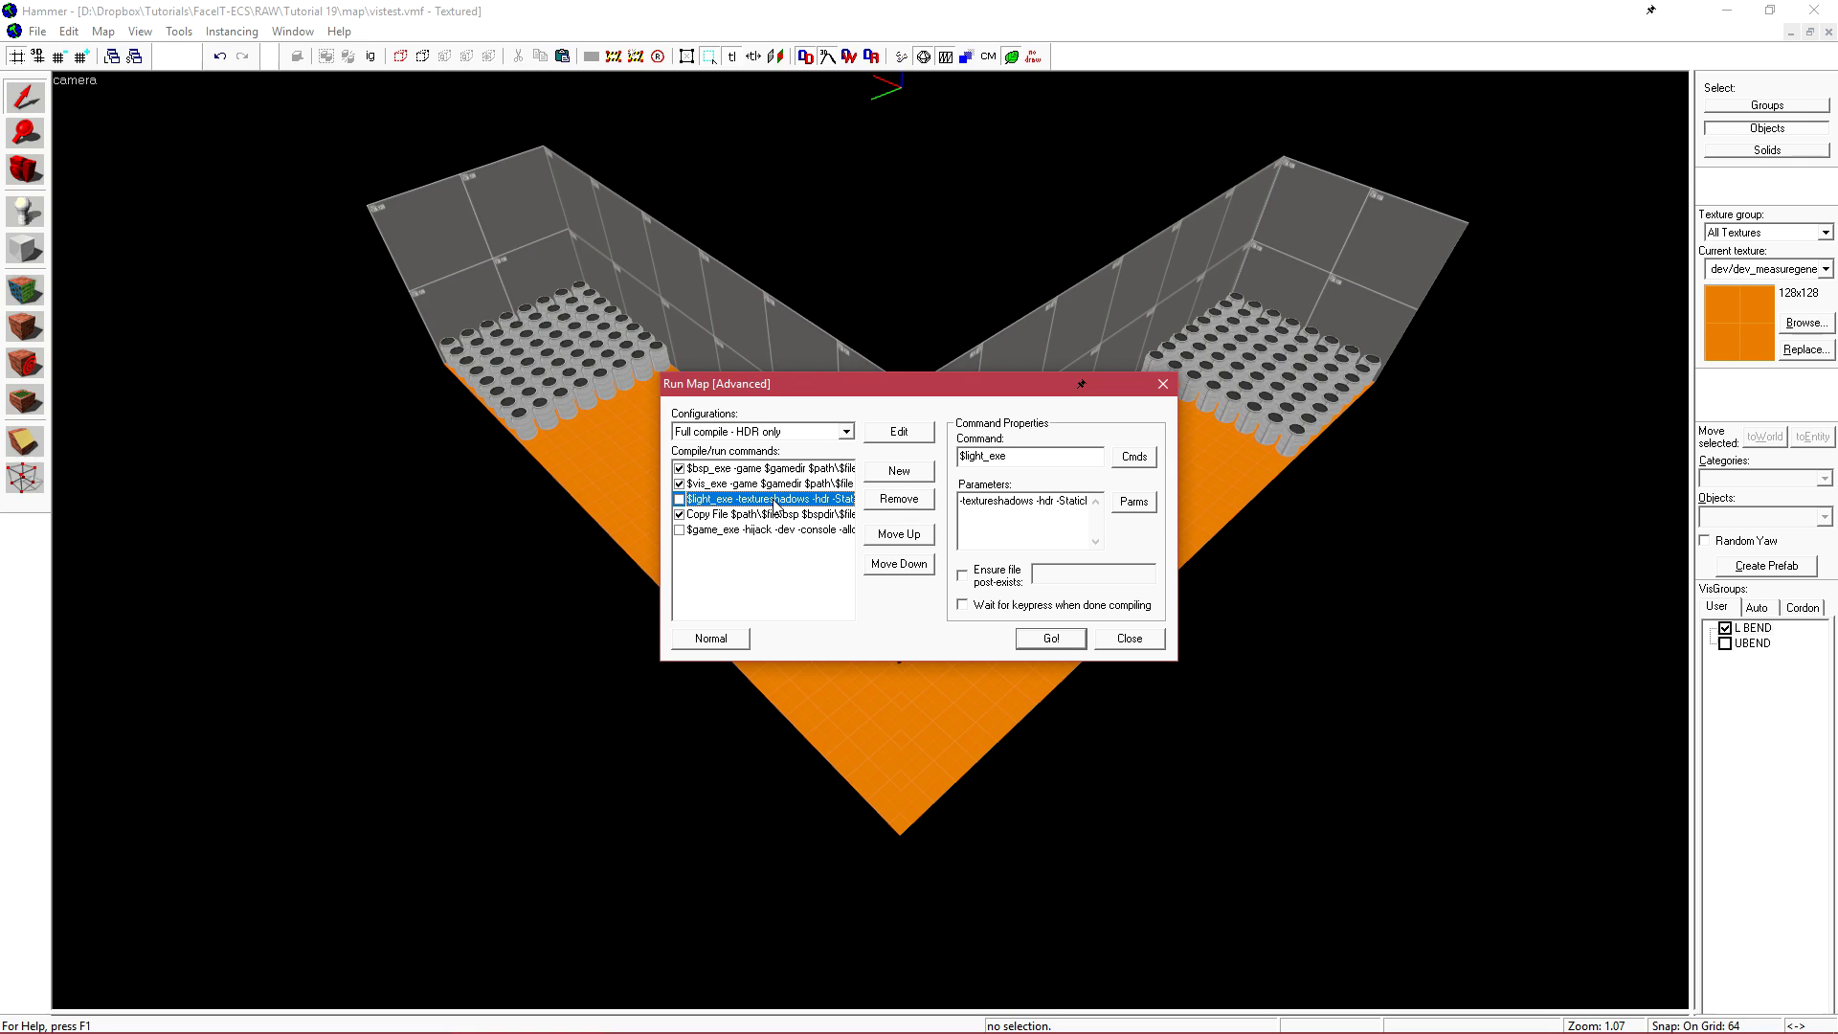
{"action": "left_click", "coordinate": [710, 468]}
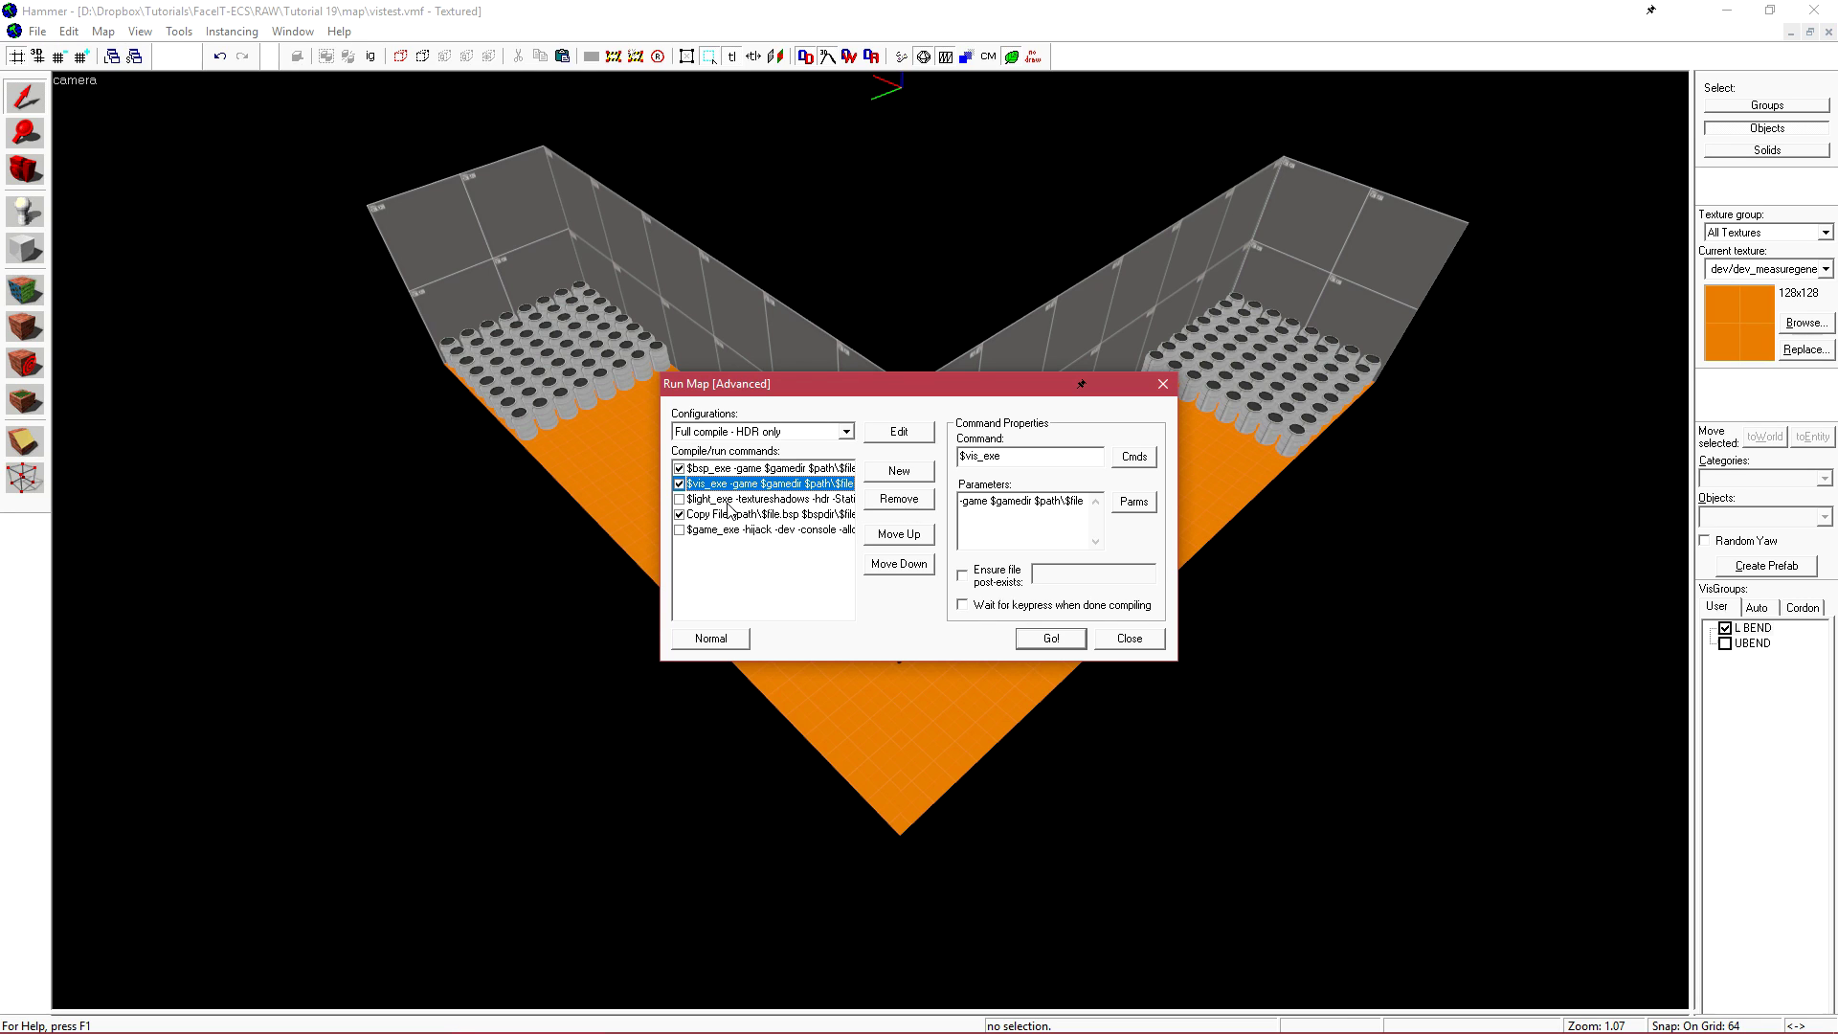
{"action": "left_click", "coordinate": [1041, 641]}
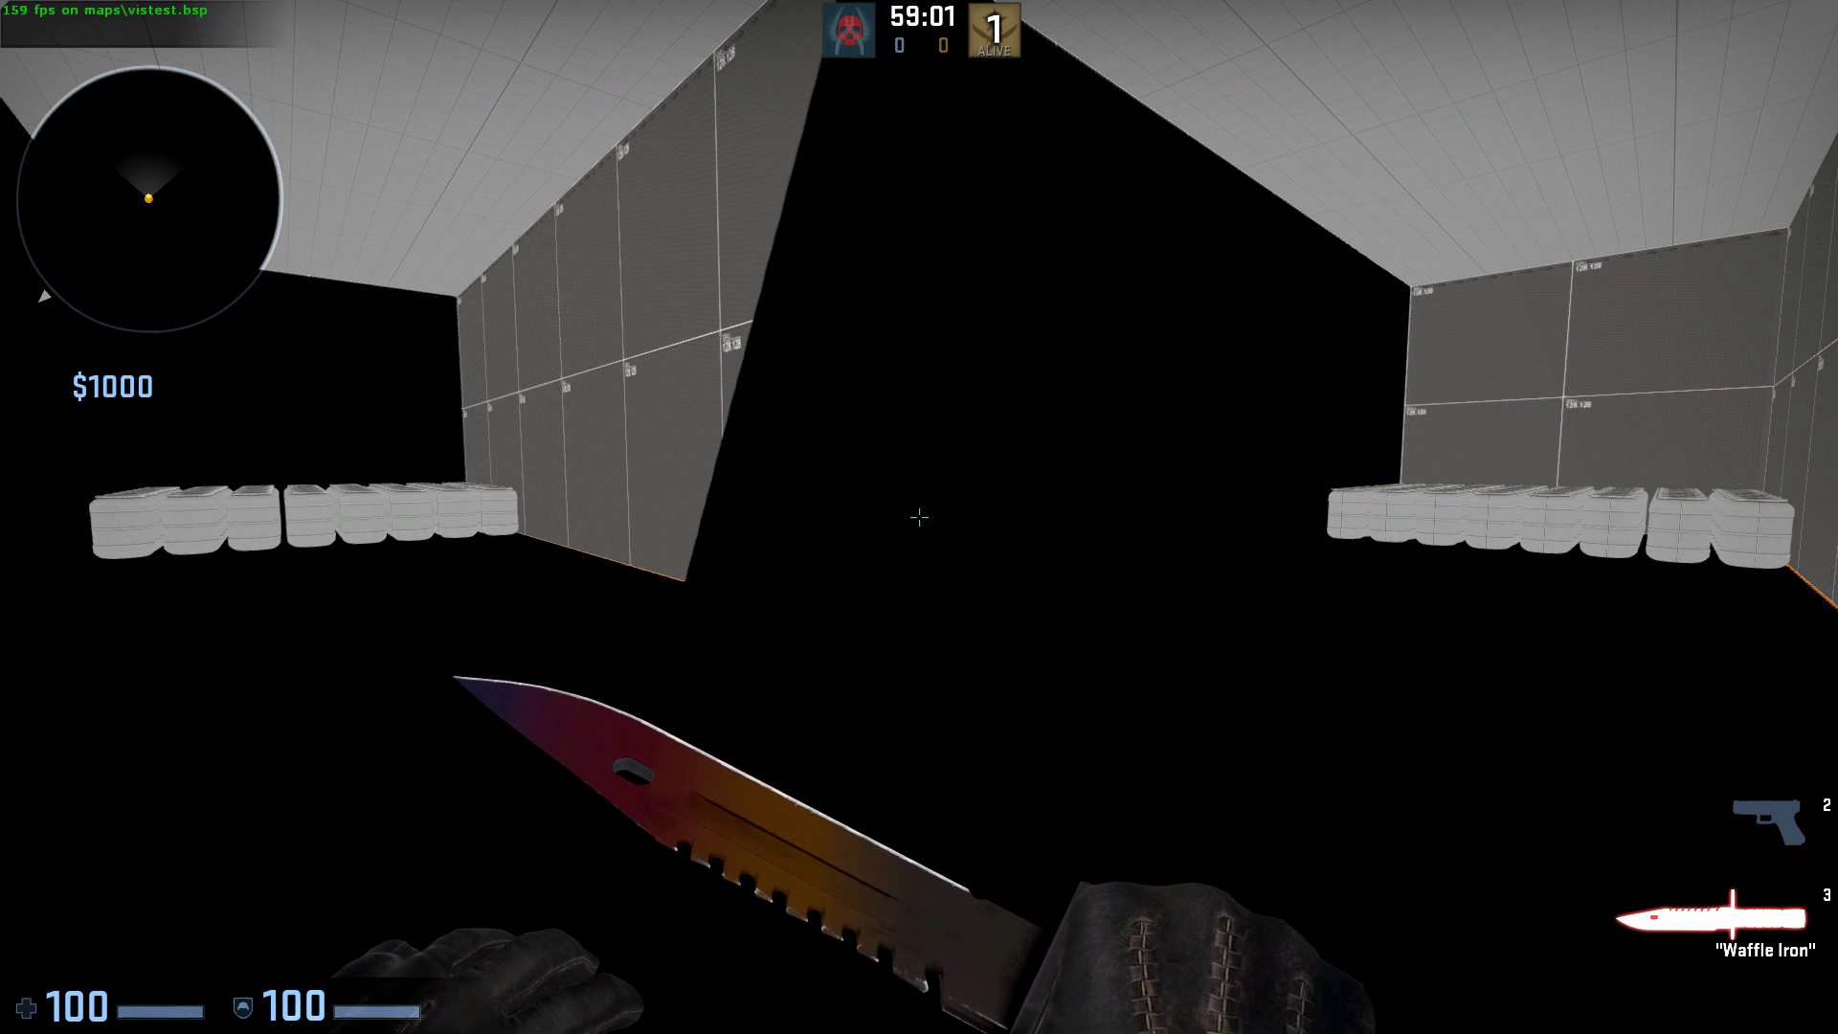
Run 'sv_cheats 1; ent_fire env_cascade_light kill' in the console
{"action": "key", "text": "grave"}
{"action": "type", "text": "sv_cheats 1; ent_fire env_cascade_light kill"}
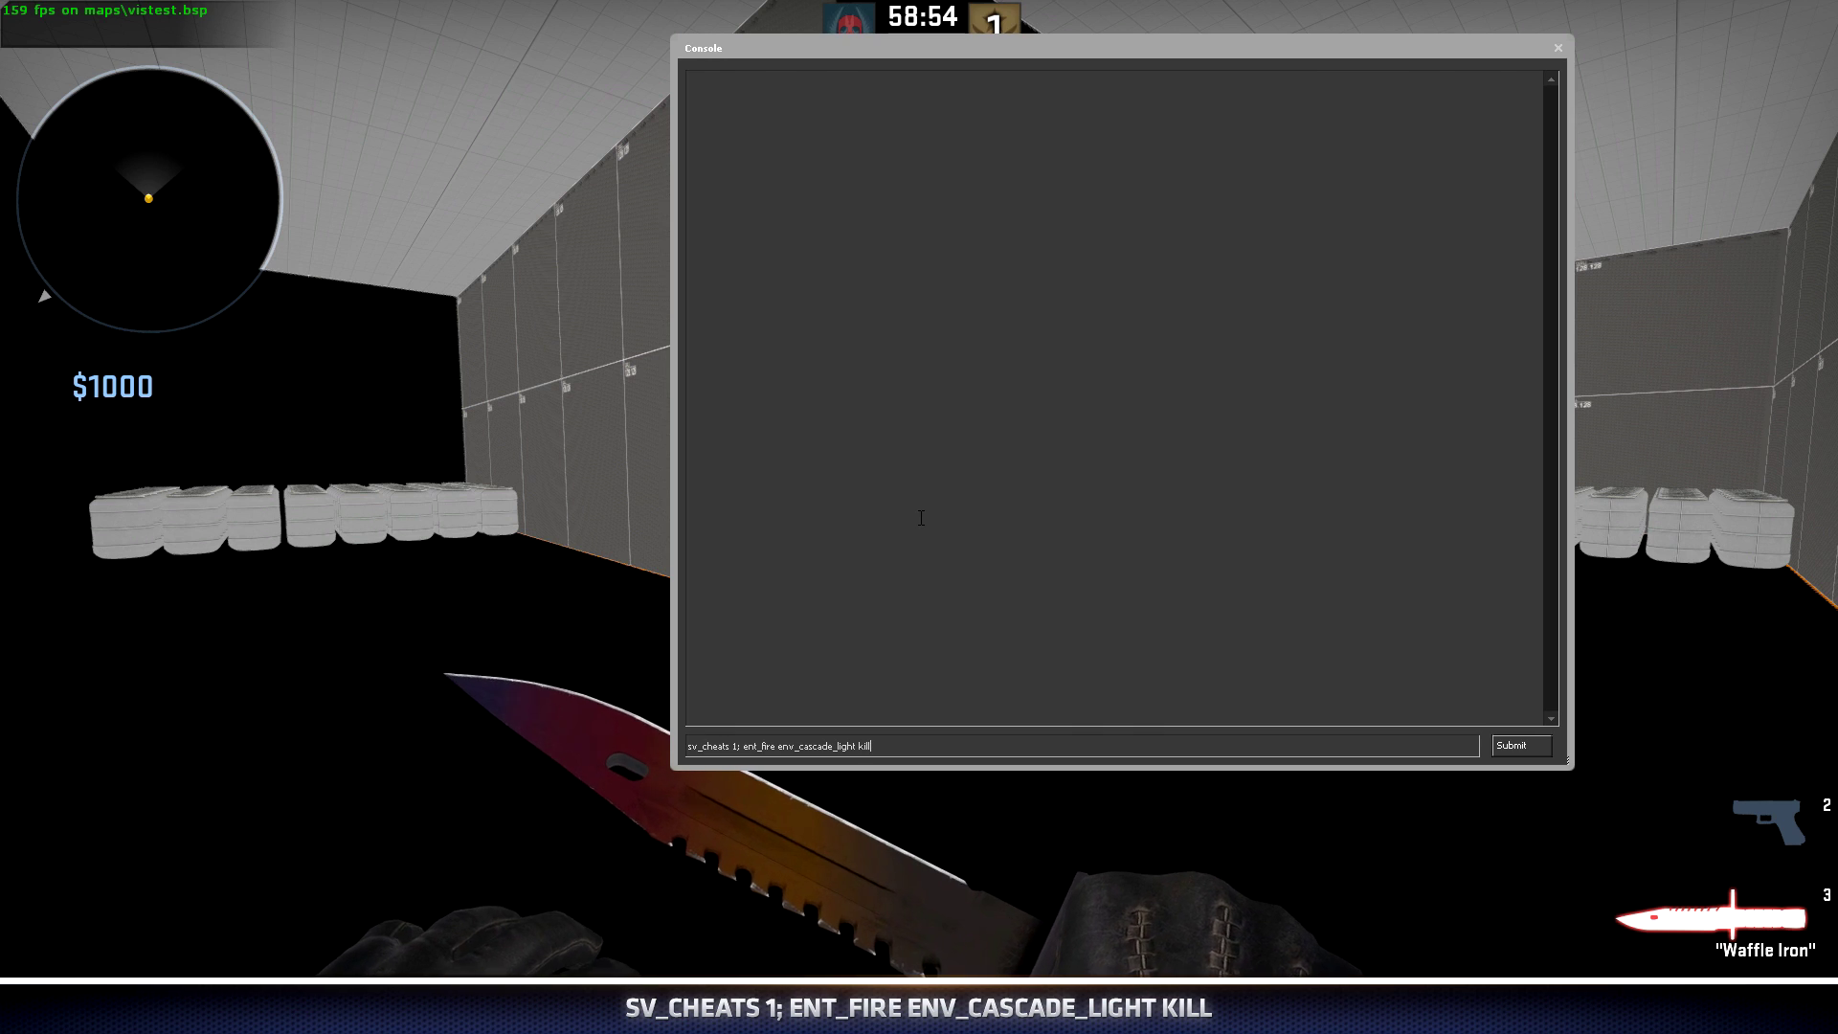
{"action": "key", "text": "Return"}
{"action": "key", "text": "grave"}
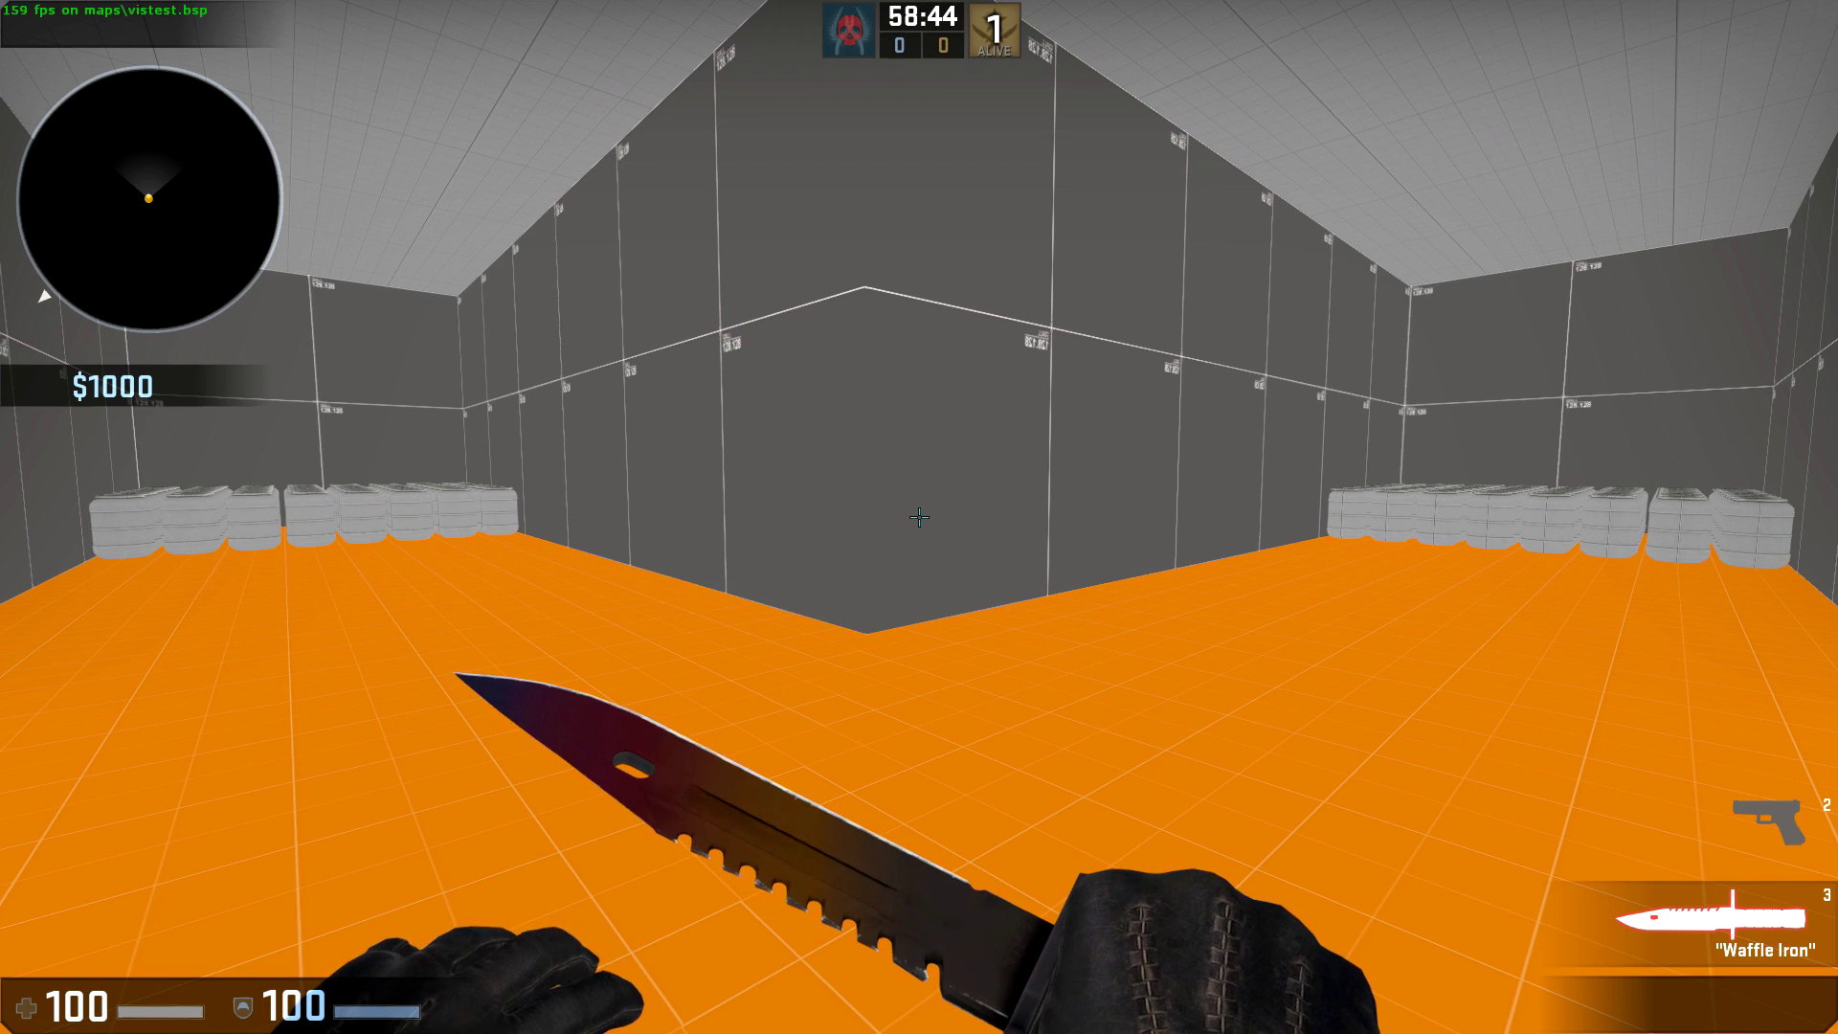
Enable mat_wireframe 1 and walk toward the cyan block
{"action": "key", "text": "grave"}
{"action": "type", "text": "mat_wireframe 1"}
{"action": "key", "text": "Return"}
{"action": "key", "text": "grave"}
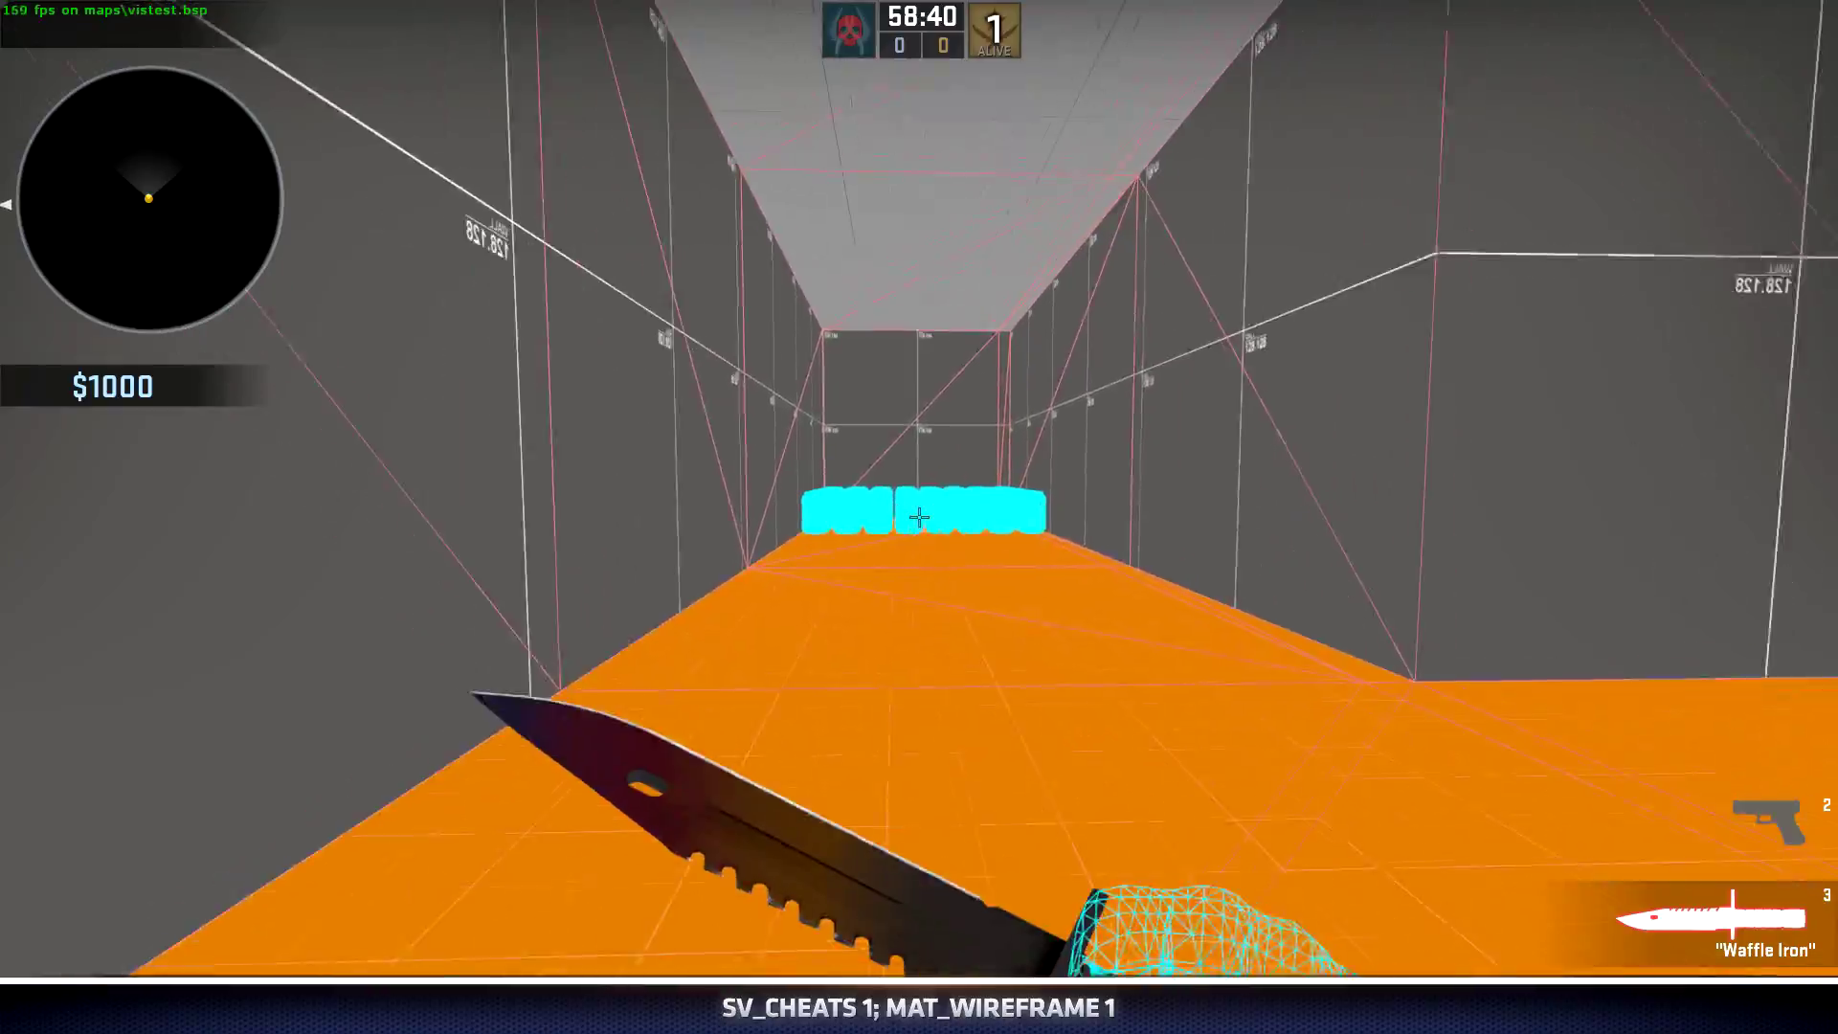
{"action": "key", "text": "w"}
{"action": "key", "text": "w"}
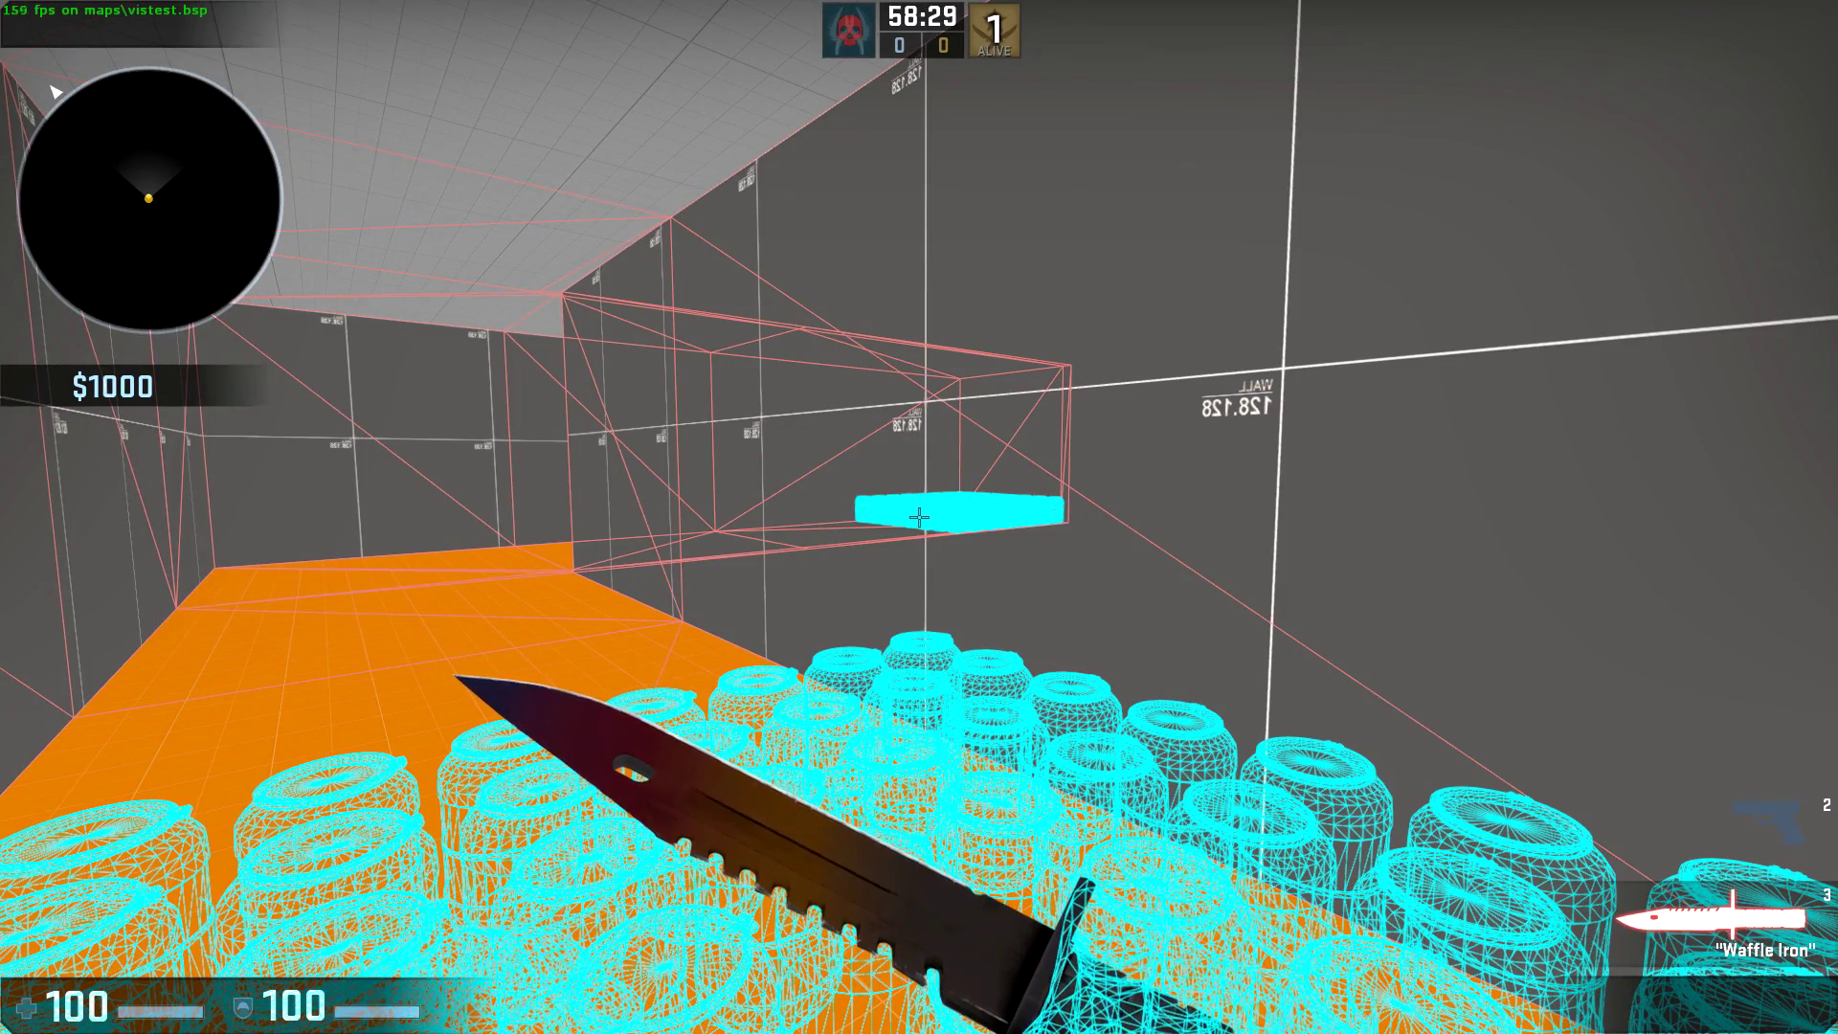
Turn on mat_leafvis 1 and walk the corridor toward the cyan ledge
{"action": "key", "text": "grave"}
{"action": "type", "text": "mat"}
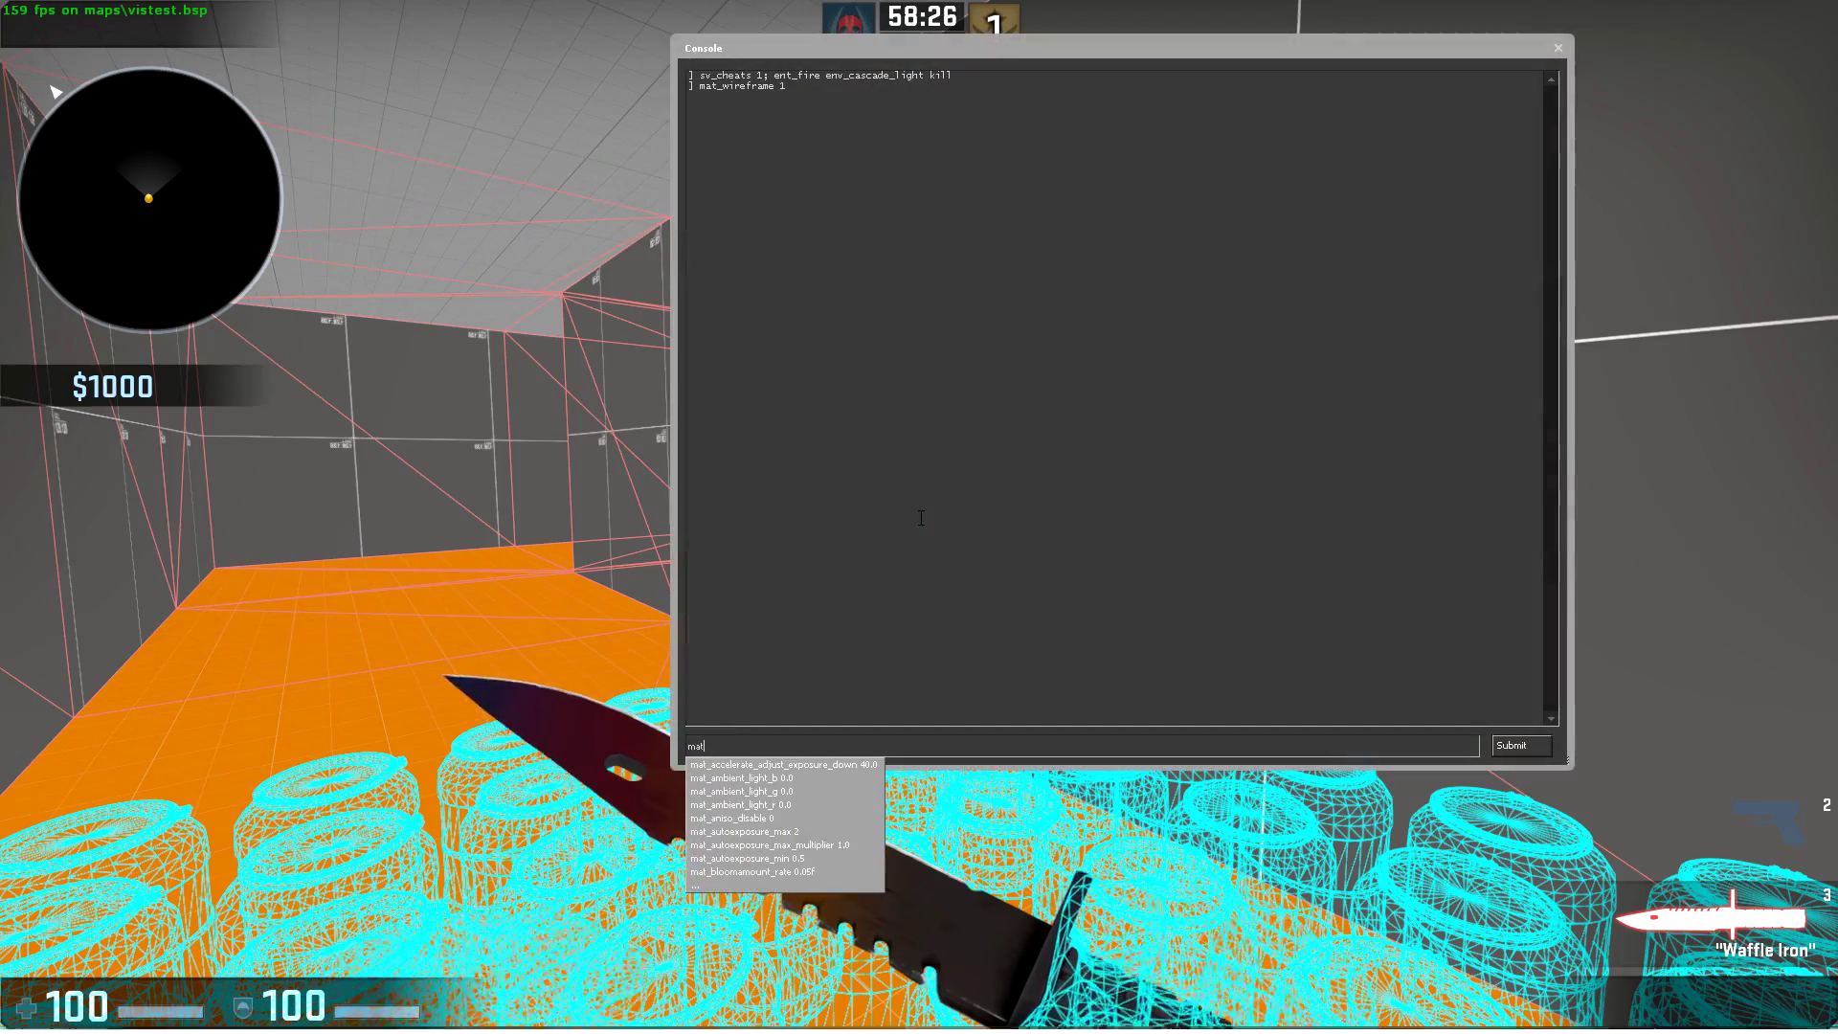
{"action": "type", "text": "_leafvis 1"}
{"action": "key", "text": "Return"}
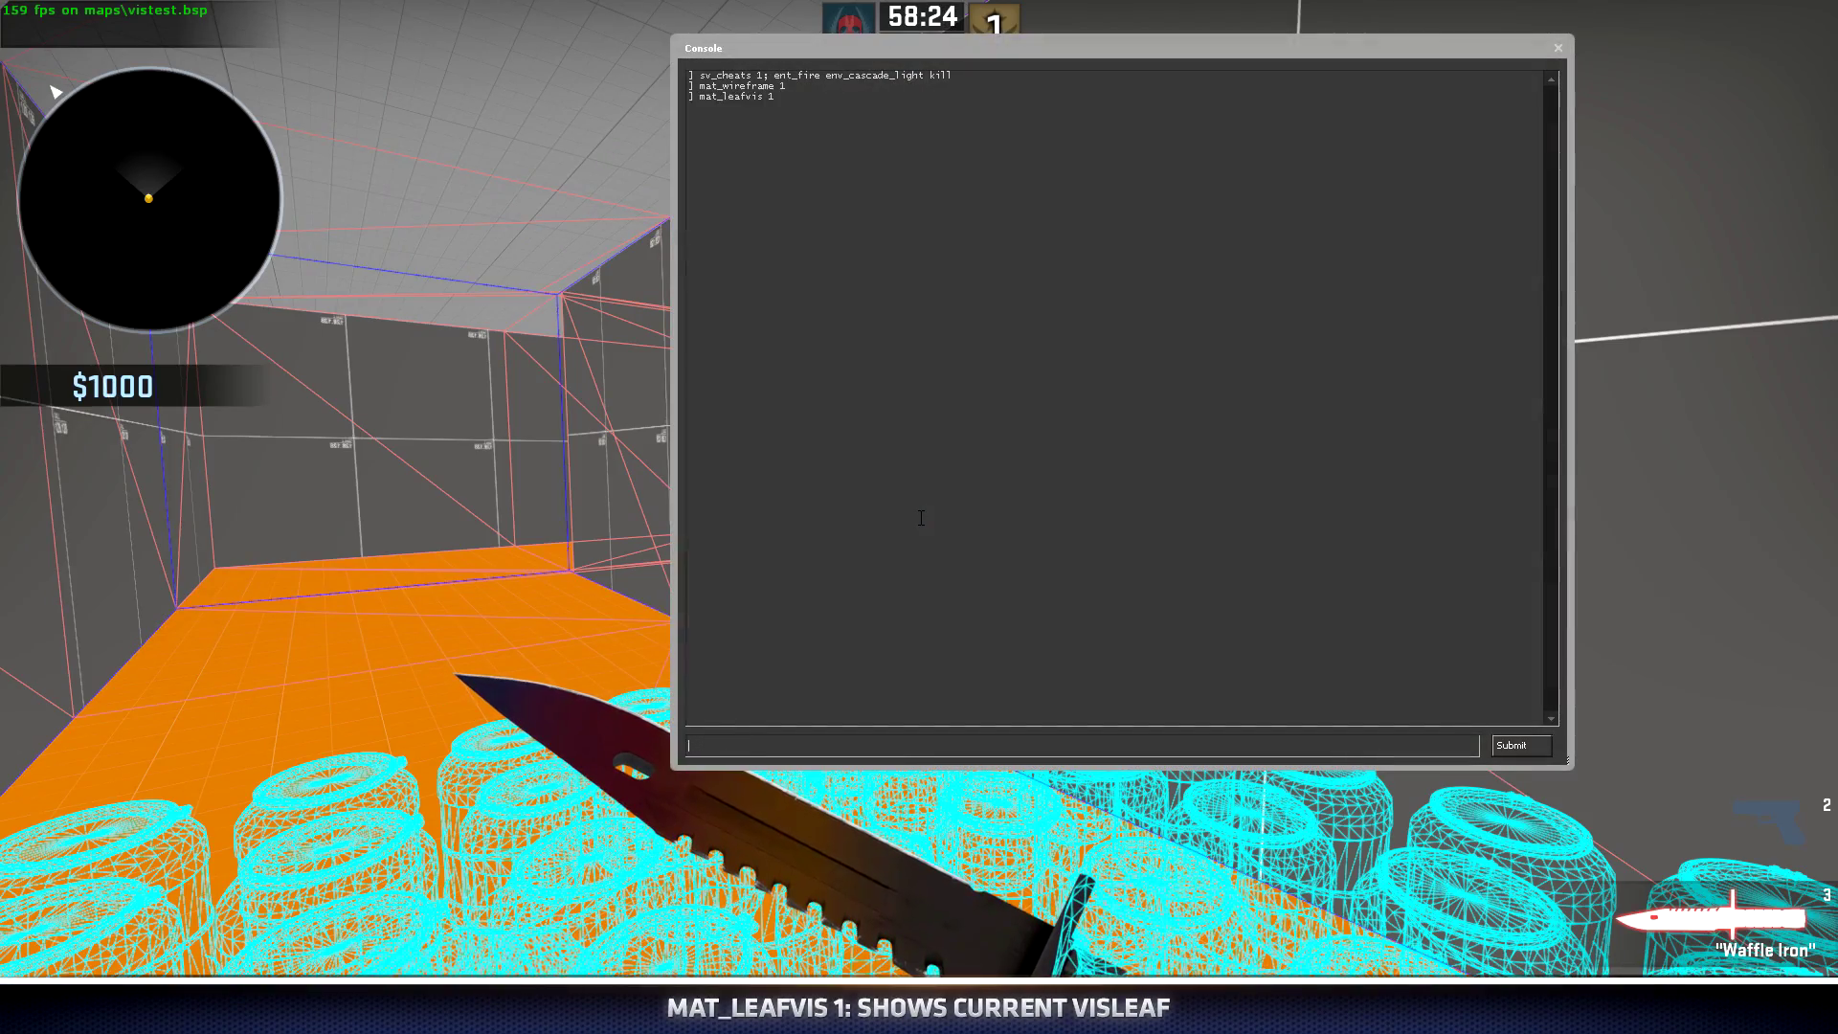
{"action": "key", "text": "grave"}
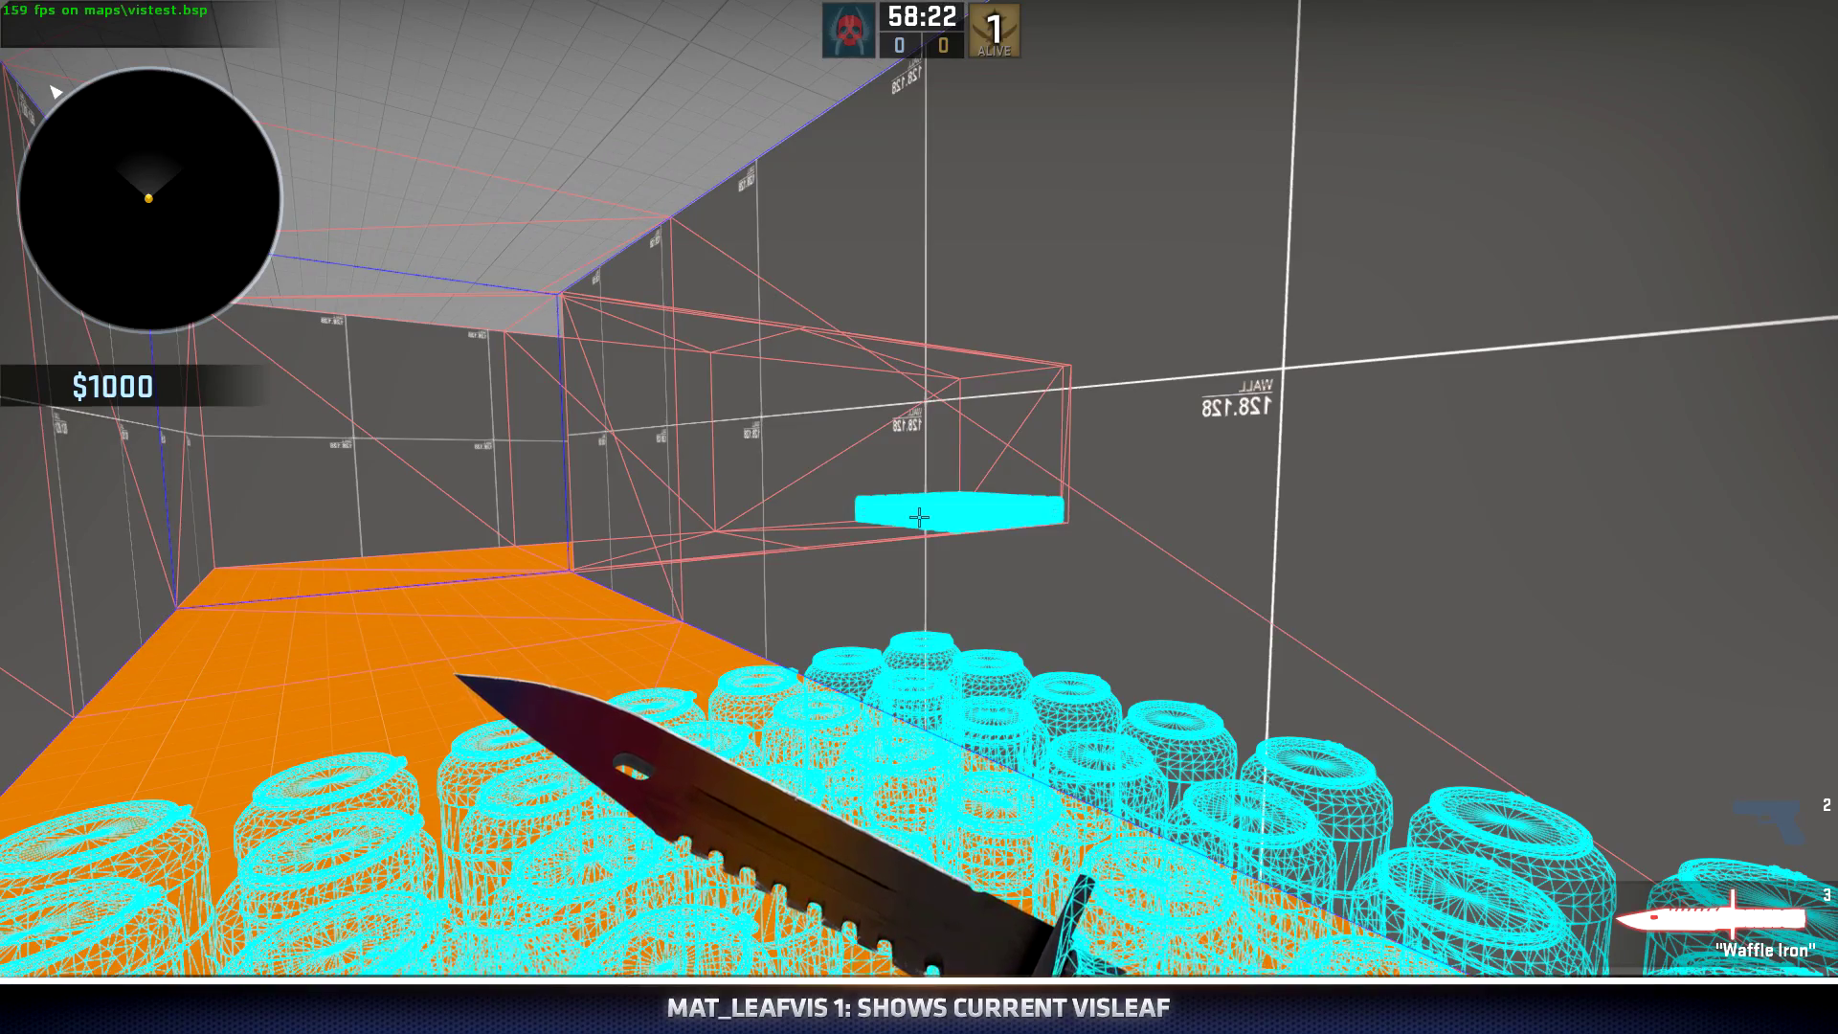
{"action": "key", "text": "w"}
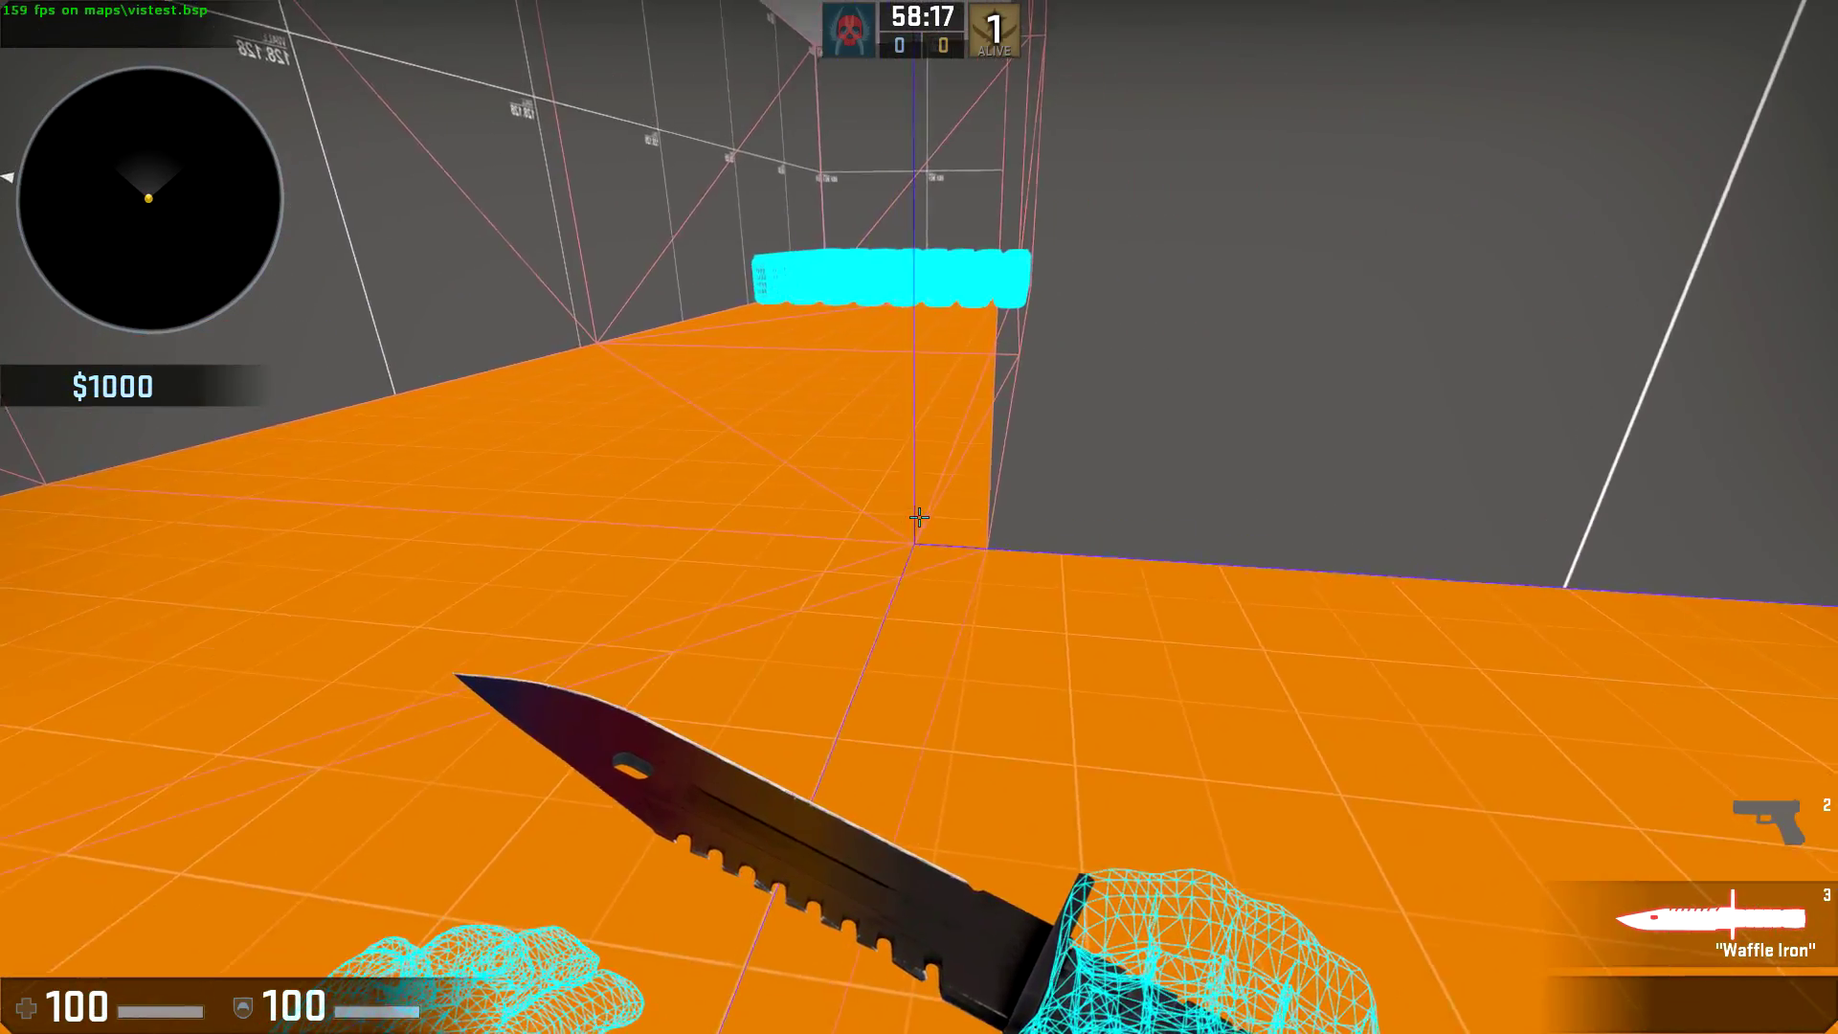
{"action": "key", "text": "w"}
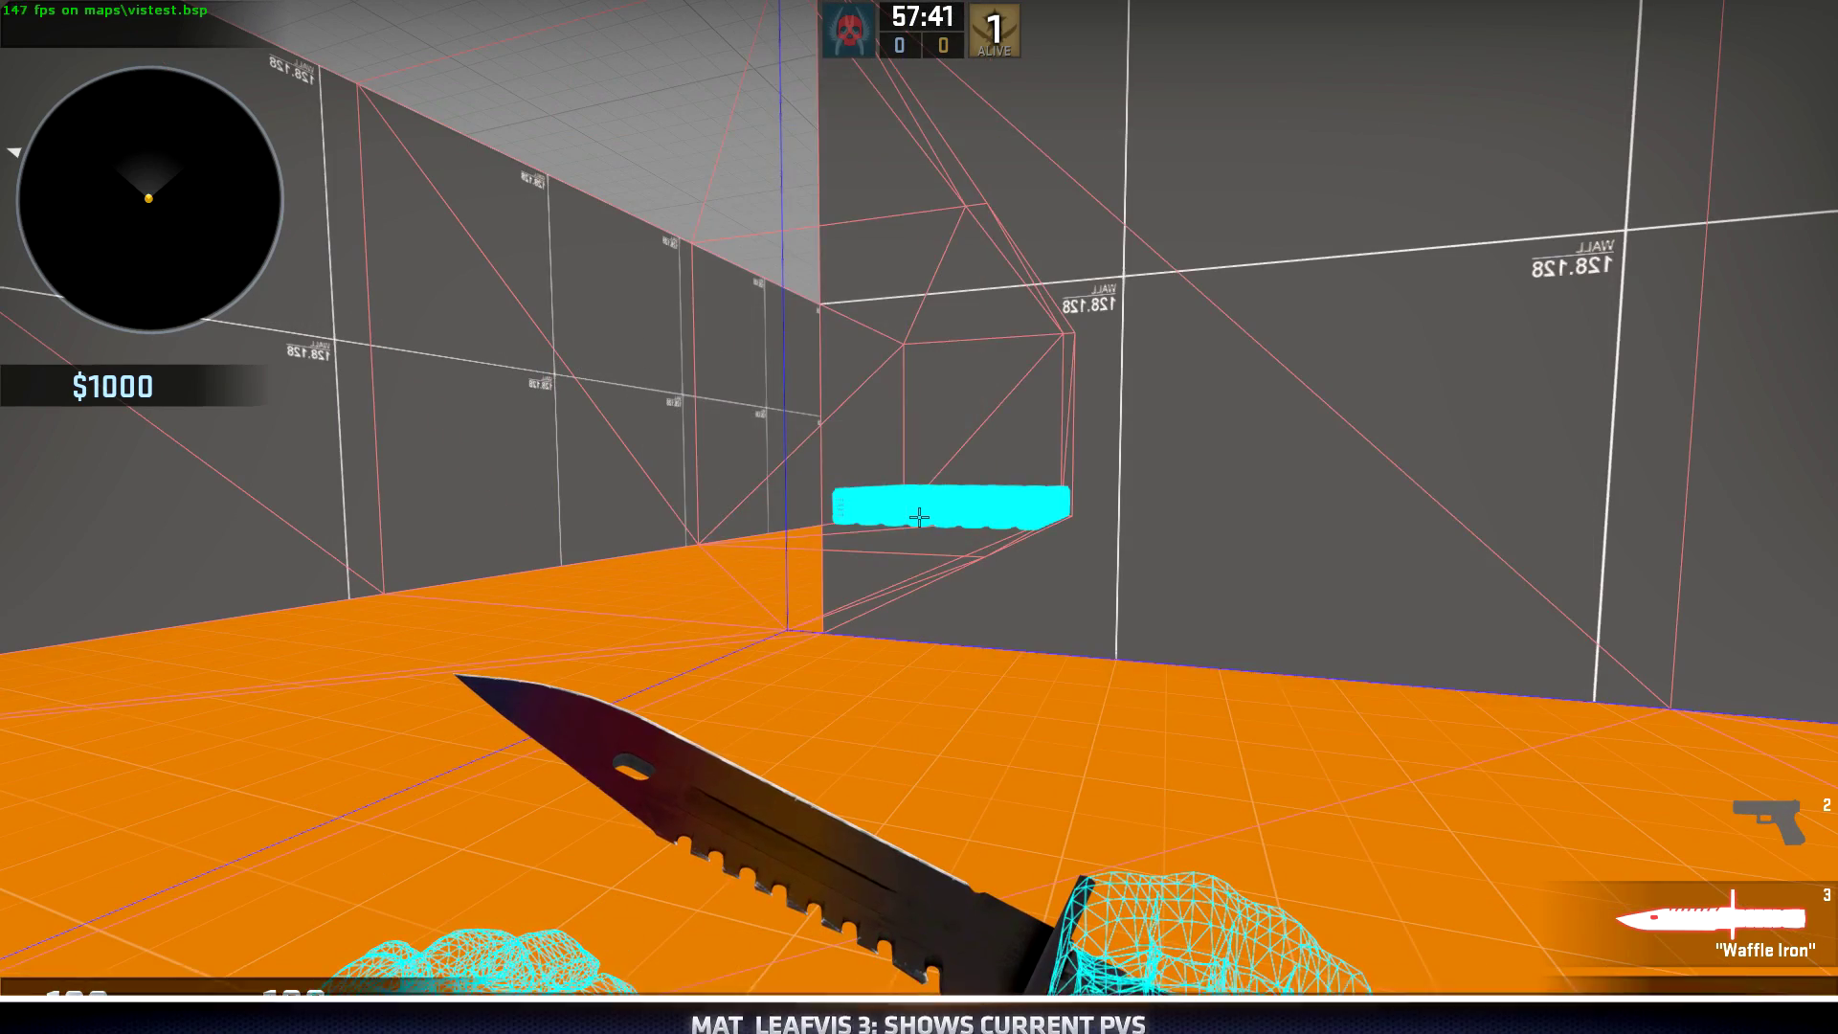
{"action": "key", "text": "grave"}
{"action": "key", "text": "grave"}
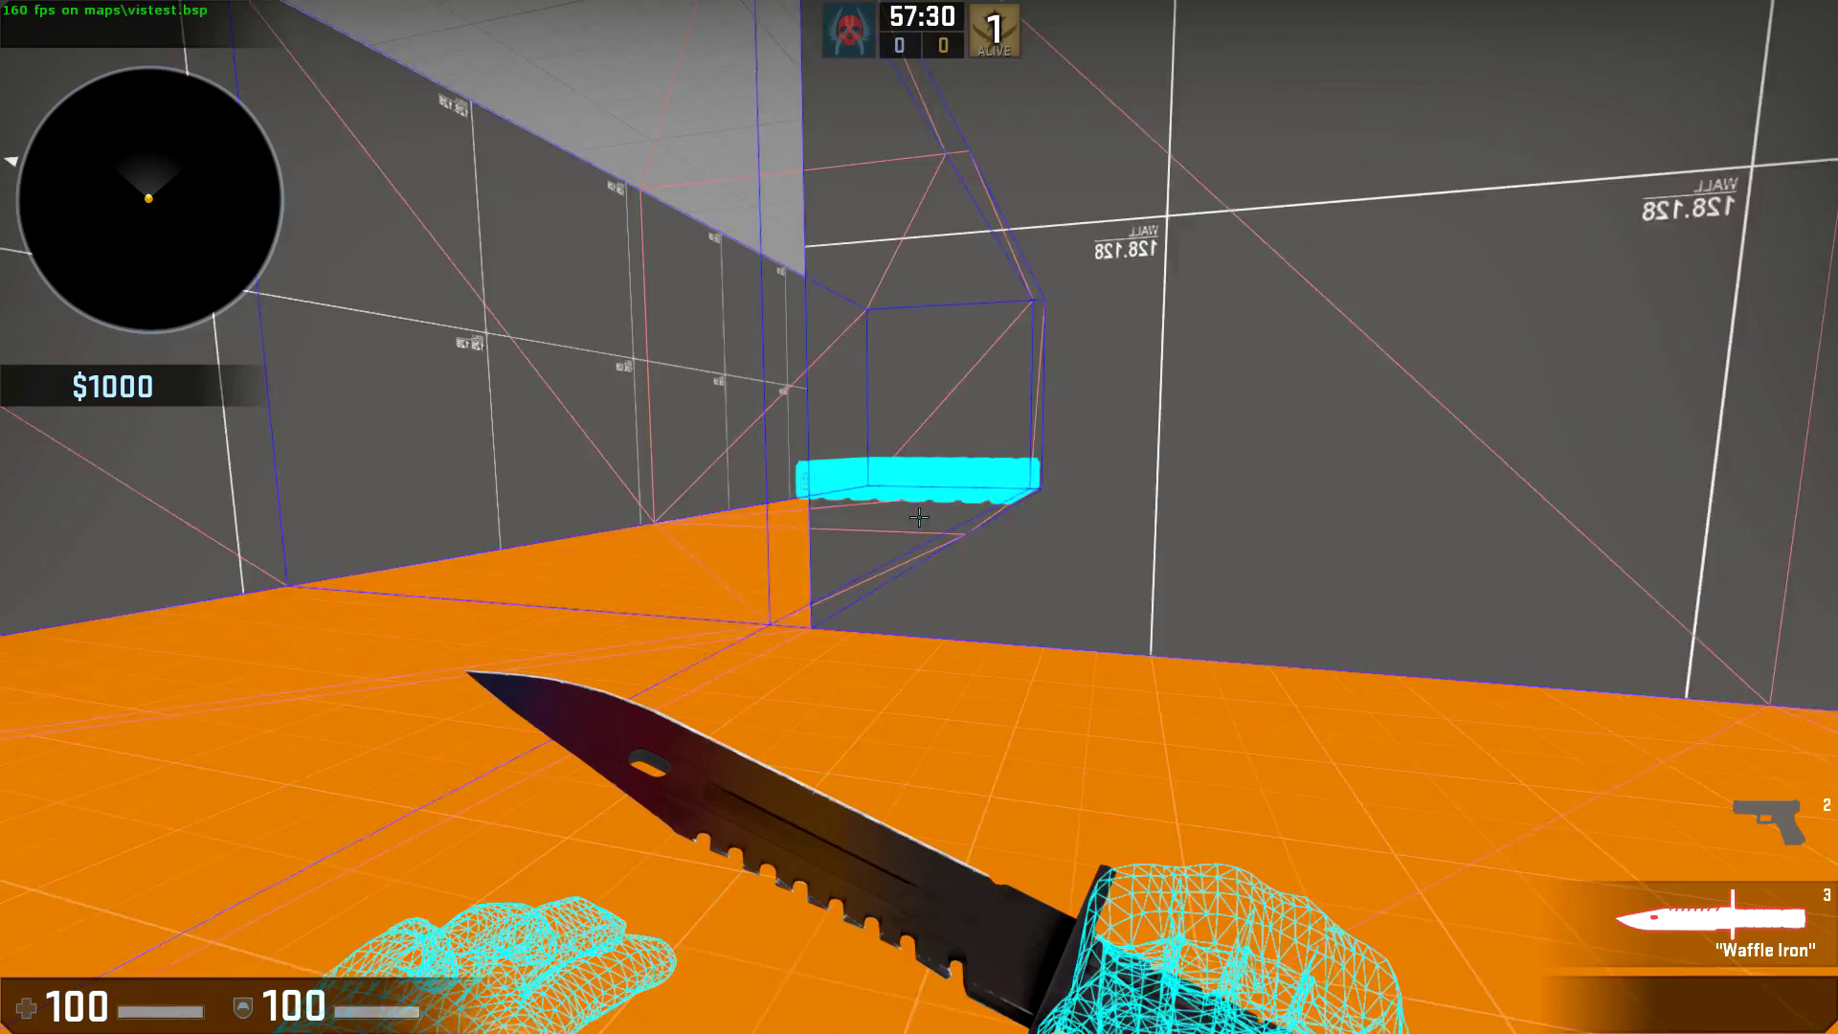
{"action": "key", "text": "w"}
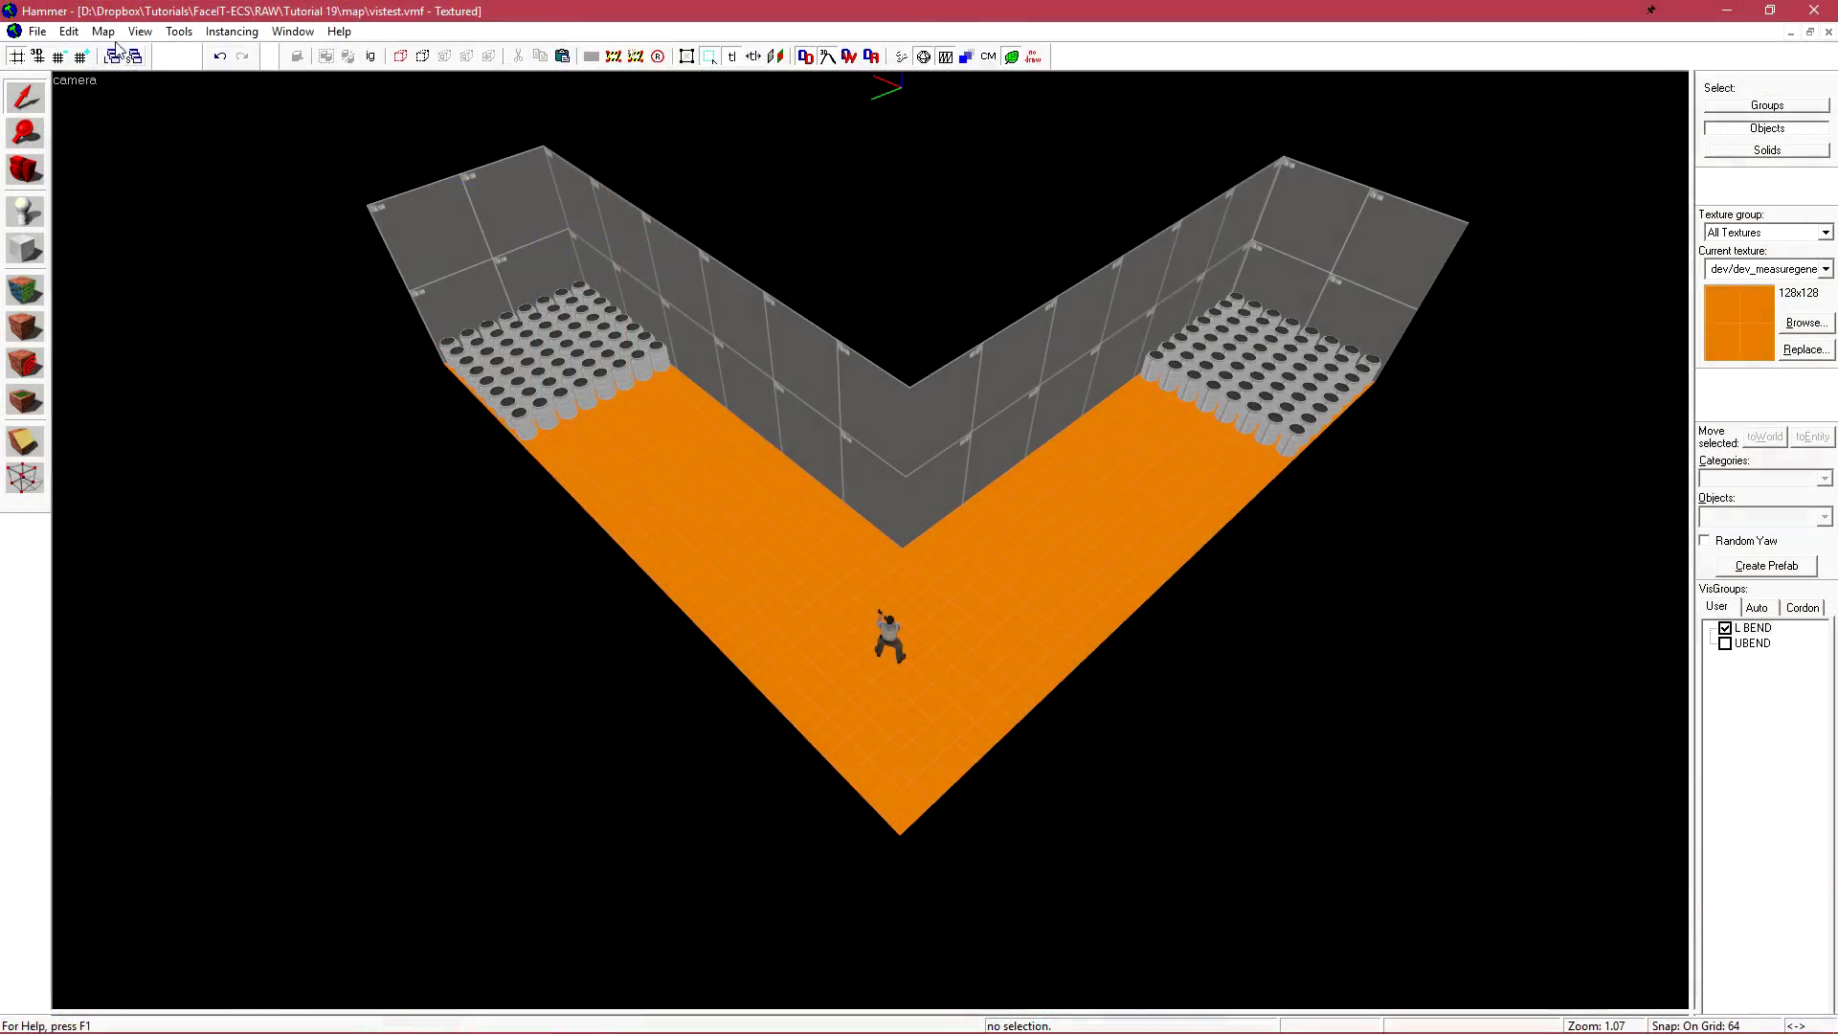
{"action": "left_click", "coordinate": [102, 30]}
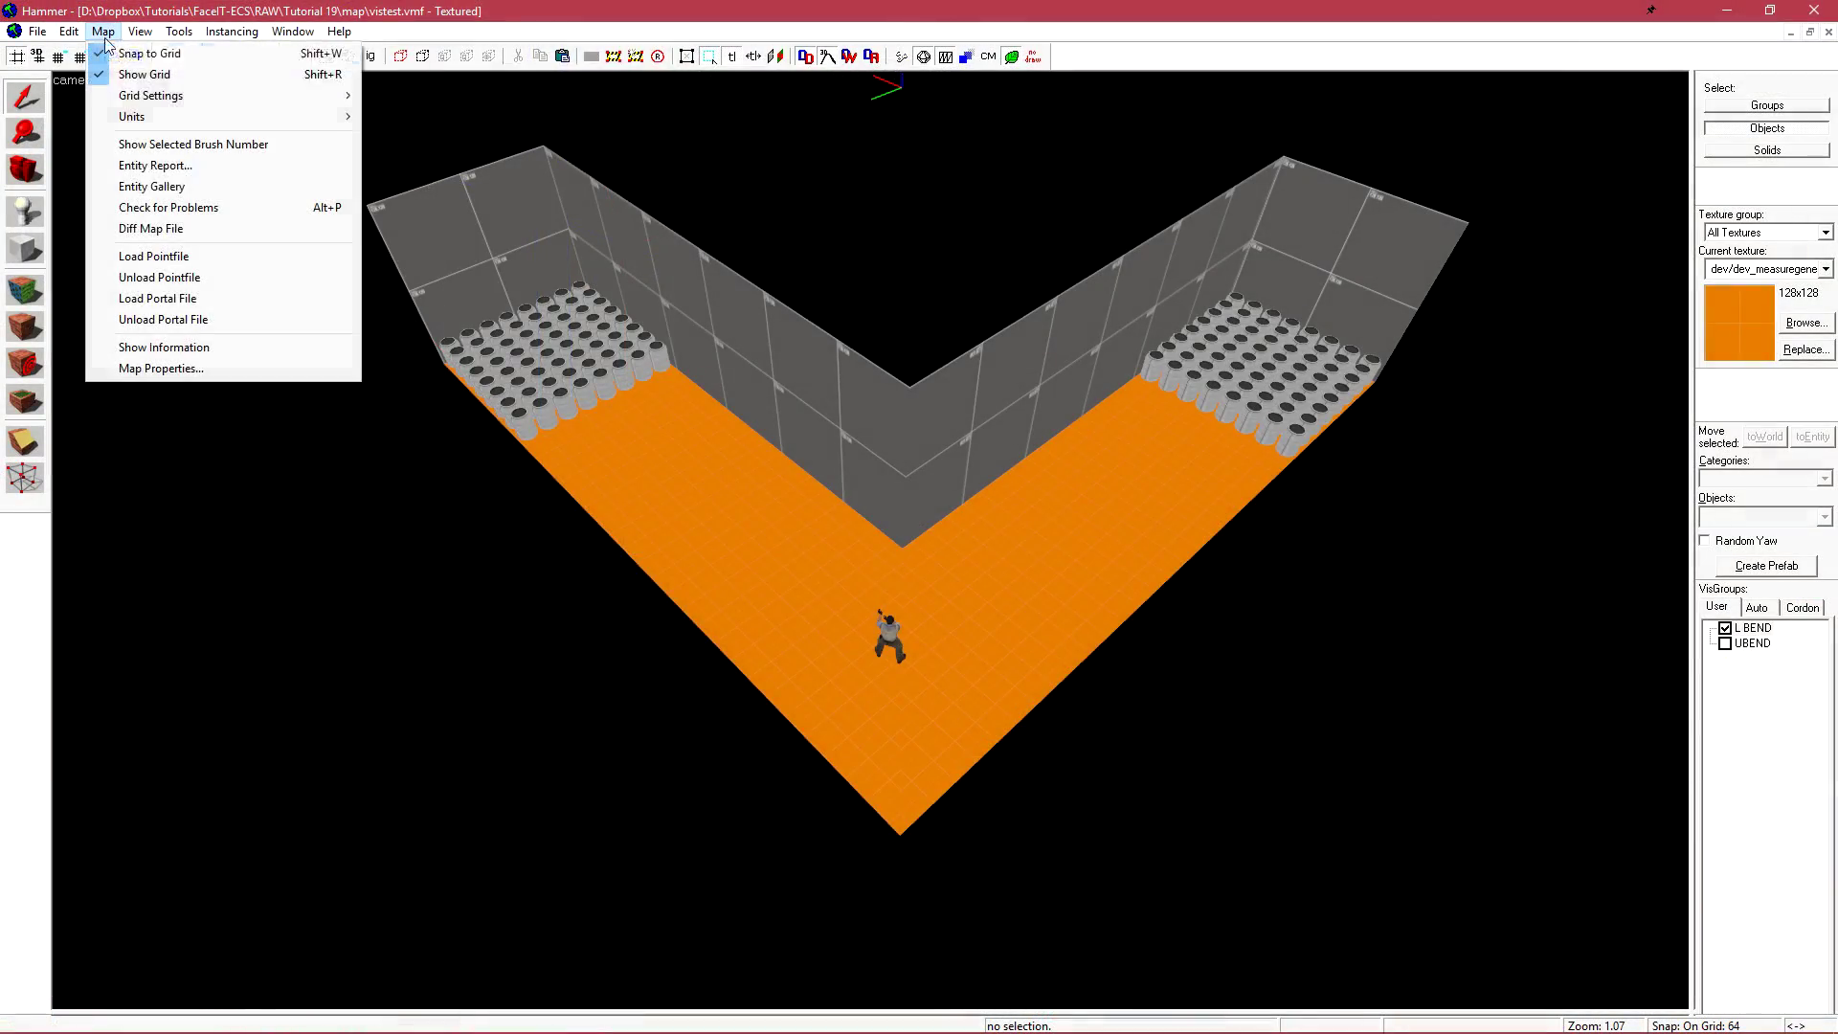
{"action": "left_click", "coordinate": [263, 299]}
{"action": "left_click", "coordinate": [1006, 597]}
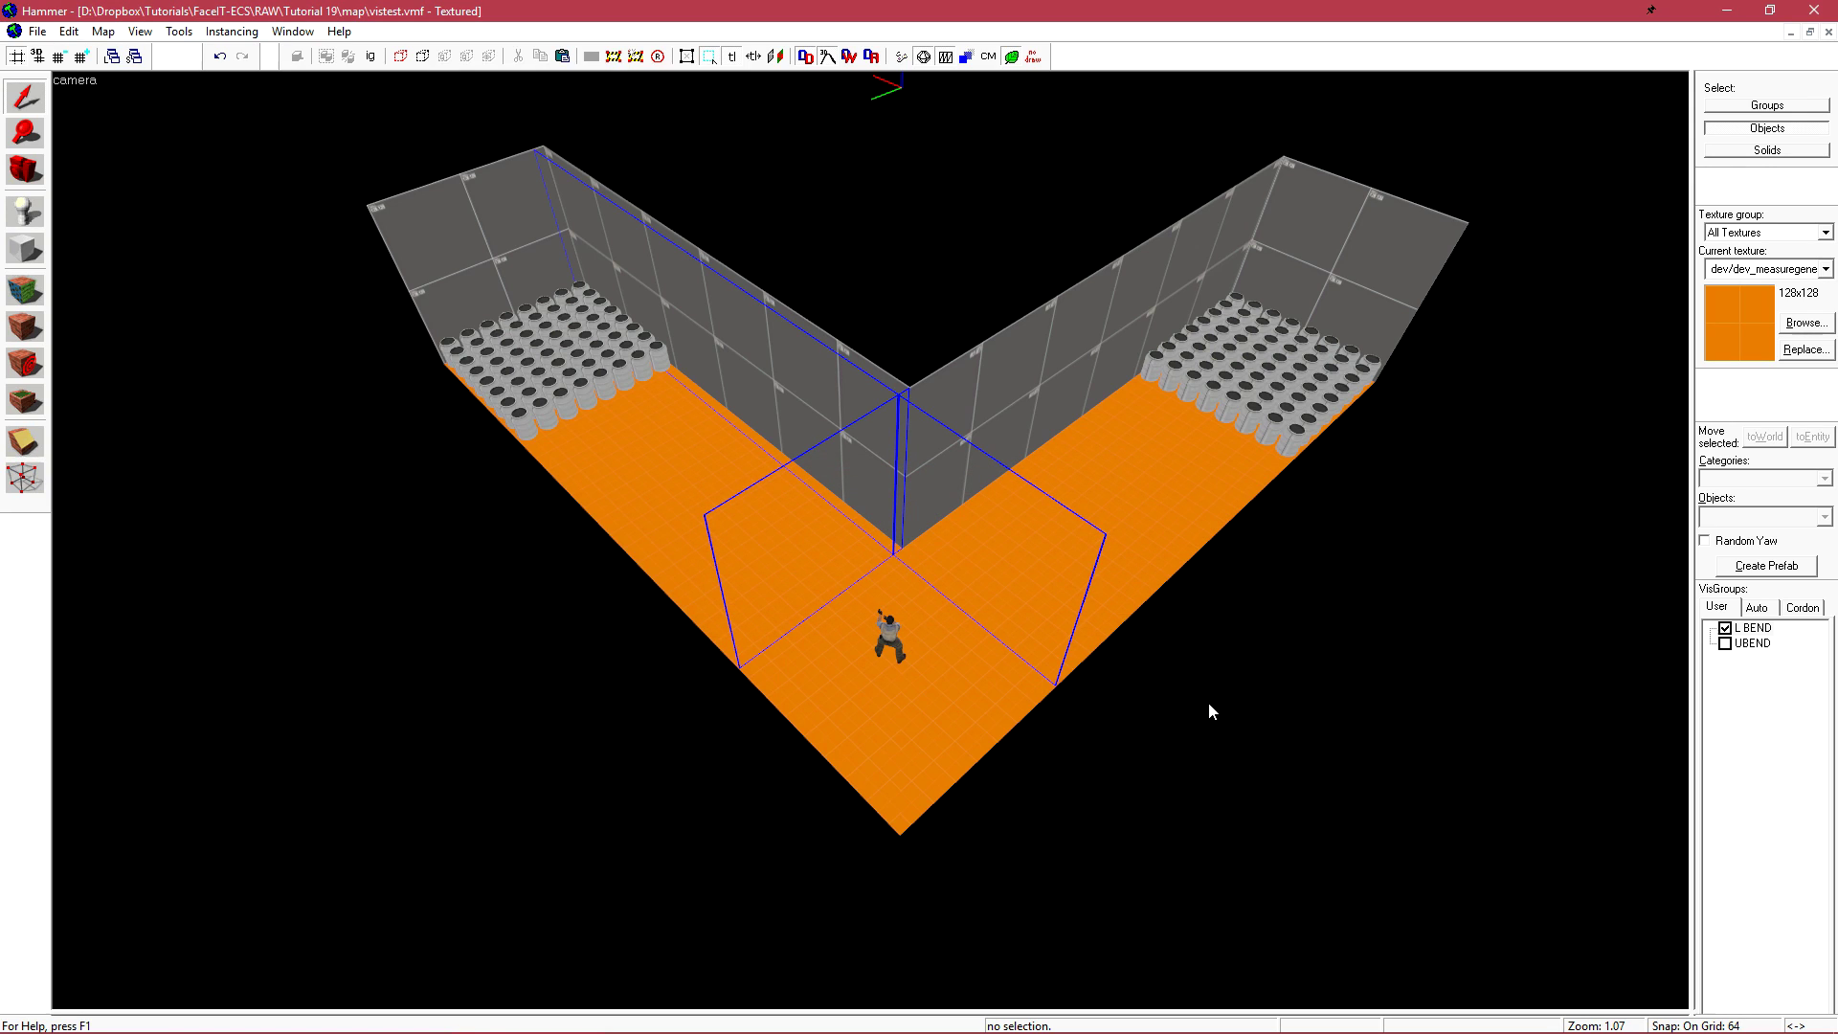
{"action": "scroll", "coordinate": [1207, 702], "scroll_direction": "down", "scroll_amount": 2}
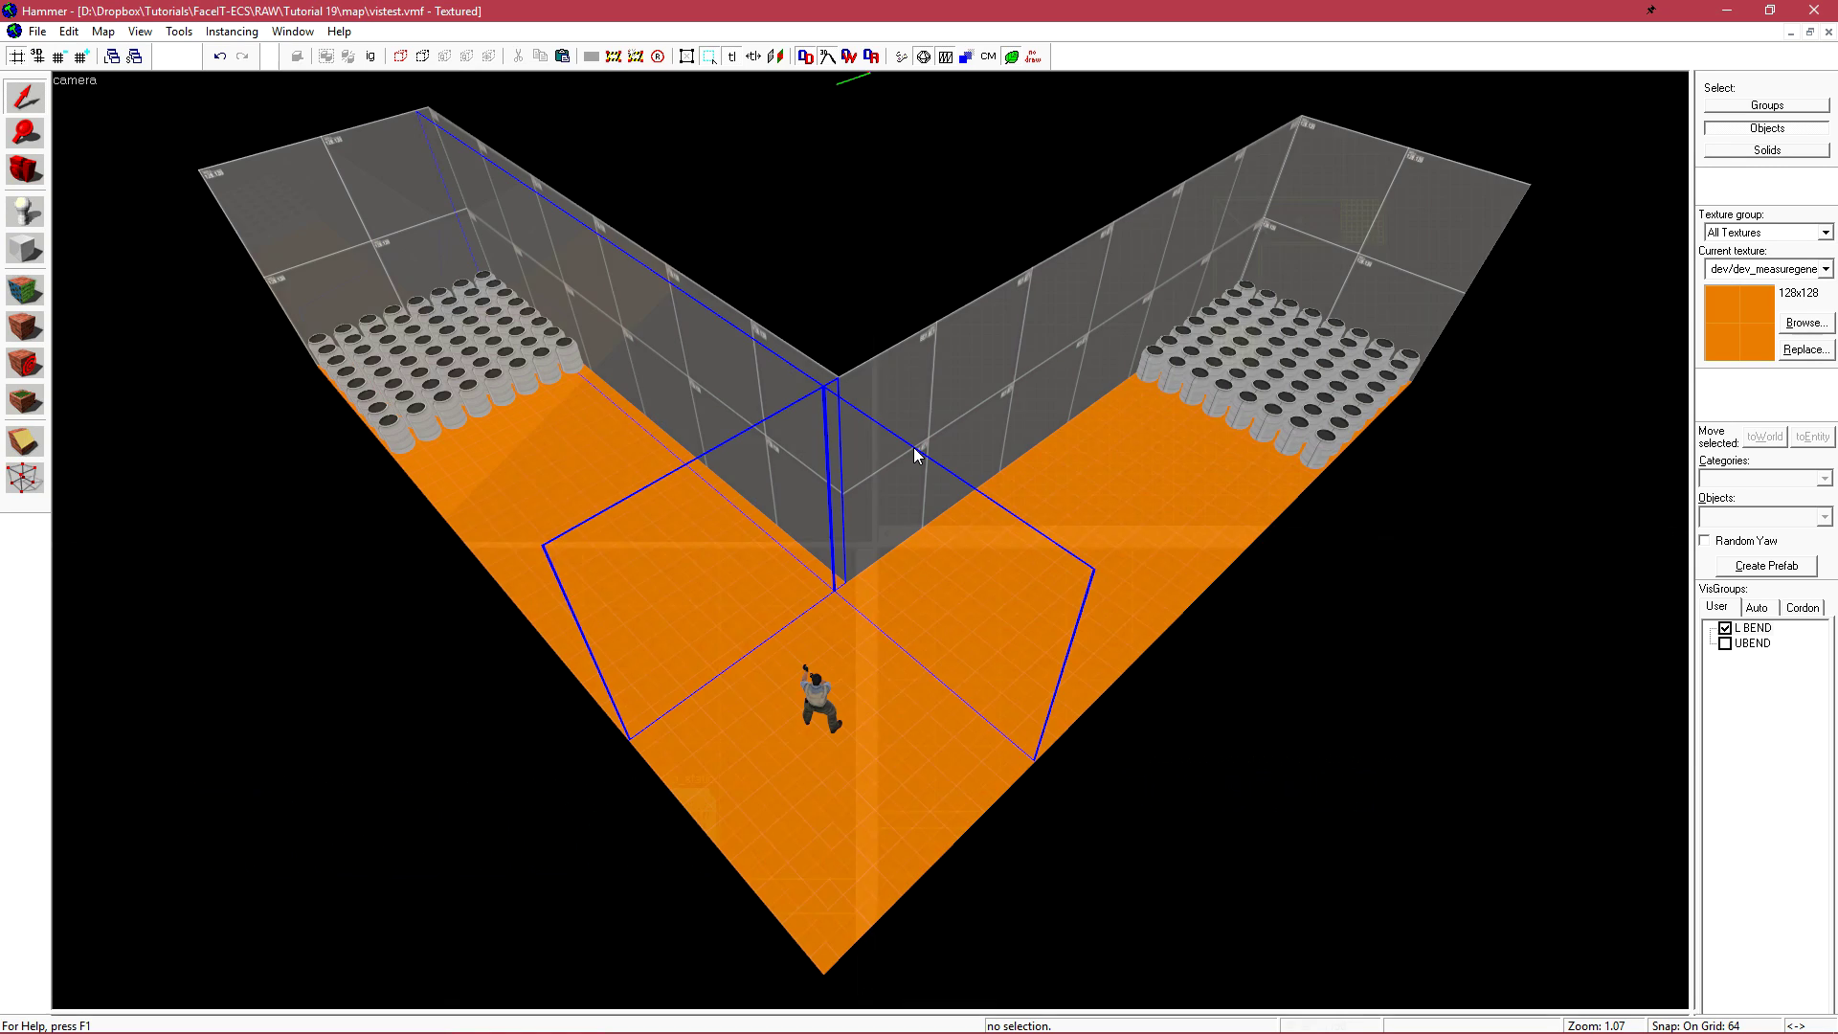
{"action": "key", "text": "shift+z"}
{"action": "scroll", "coordinate": [1284, 287], "scroll_direction": "down", "scroll_amount": 2}
{"action": "scroll", "coordinate": [1242, 287], "scroll_direction": "down", "scroll_amount": 2}
{"action": "scroll", "coordinate": [1350, 309], "scroll_direction": "down", "scroll_amount": 2}
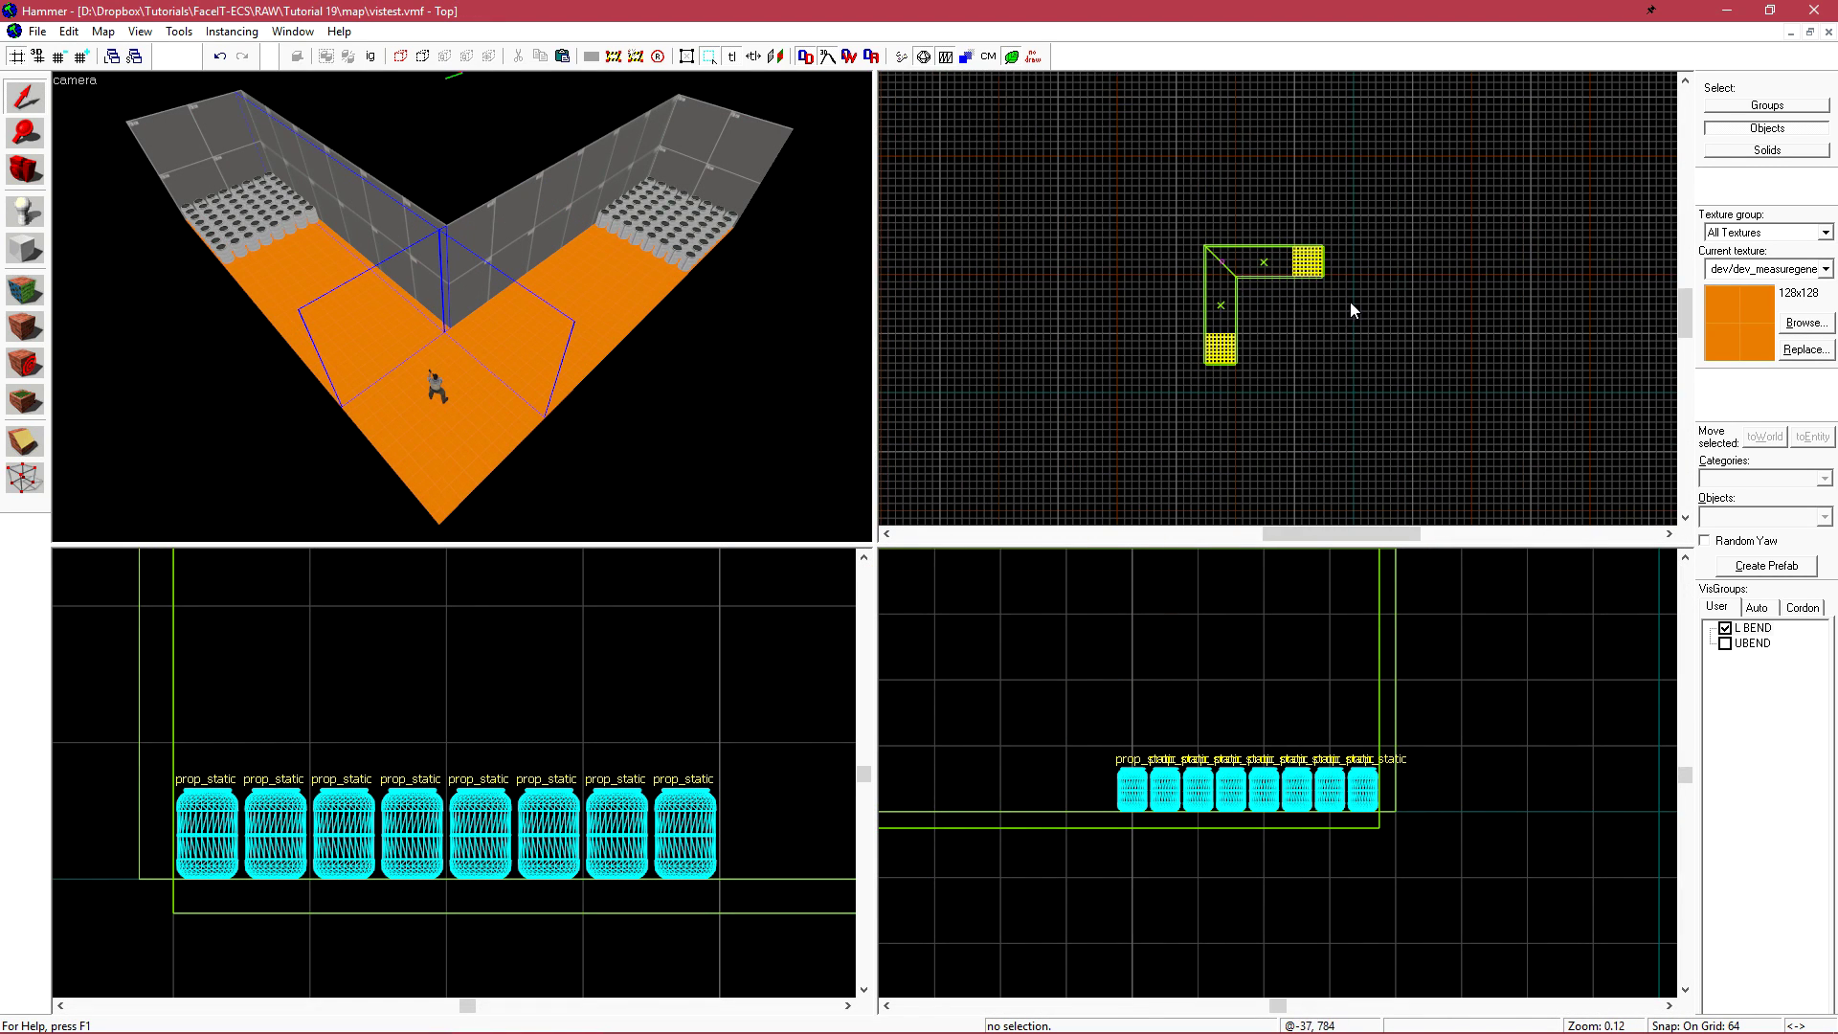
{"action": "scroll", "coordinate": [1350, 309], "scroll_direction": "up", "scroll_amount": 1}
{"action": "key", "text": "shift+b"}
{"action": "left_click_drag", "start_coordinate": [1354, 432], "coordinate": [1529, 262]}
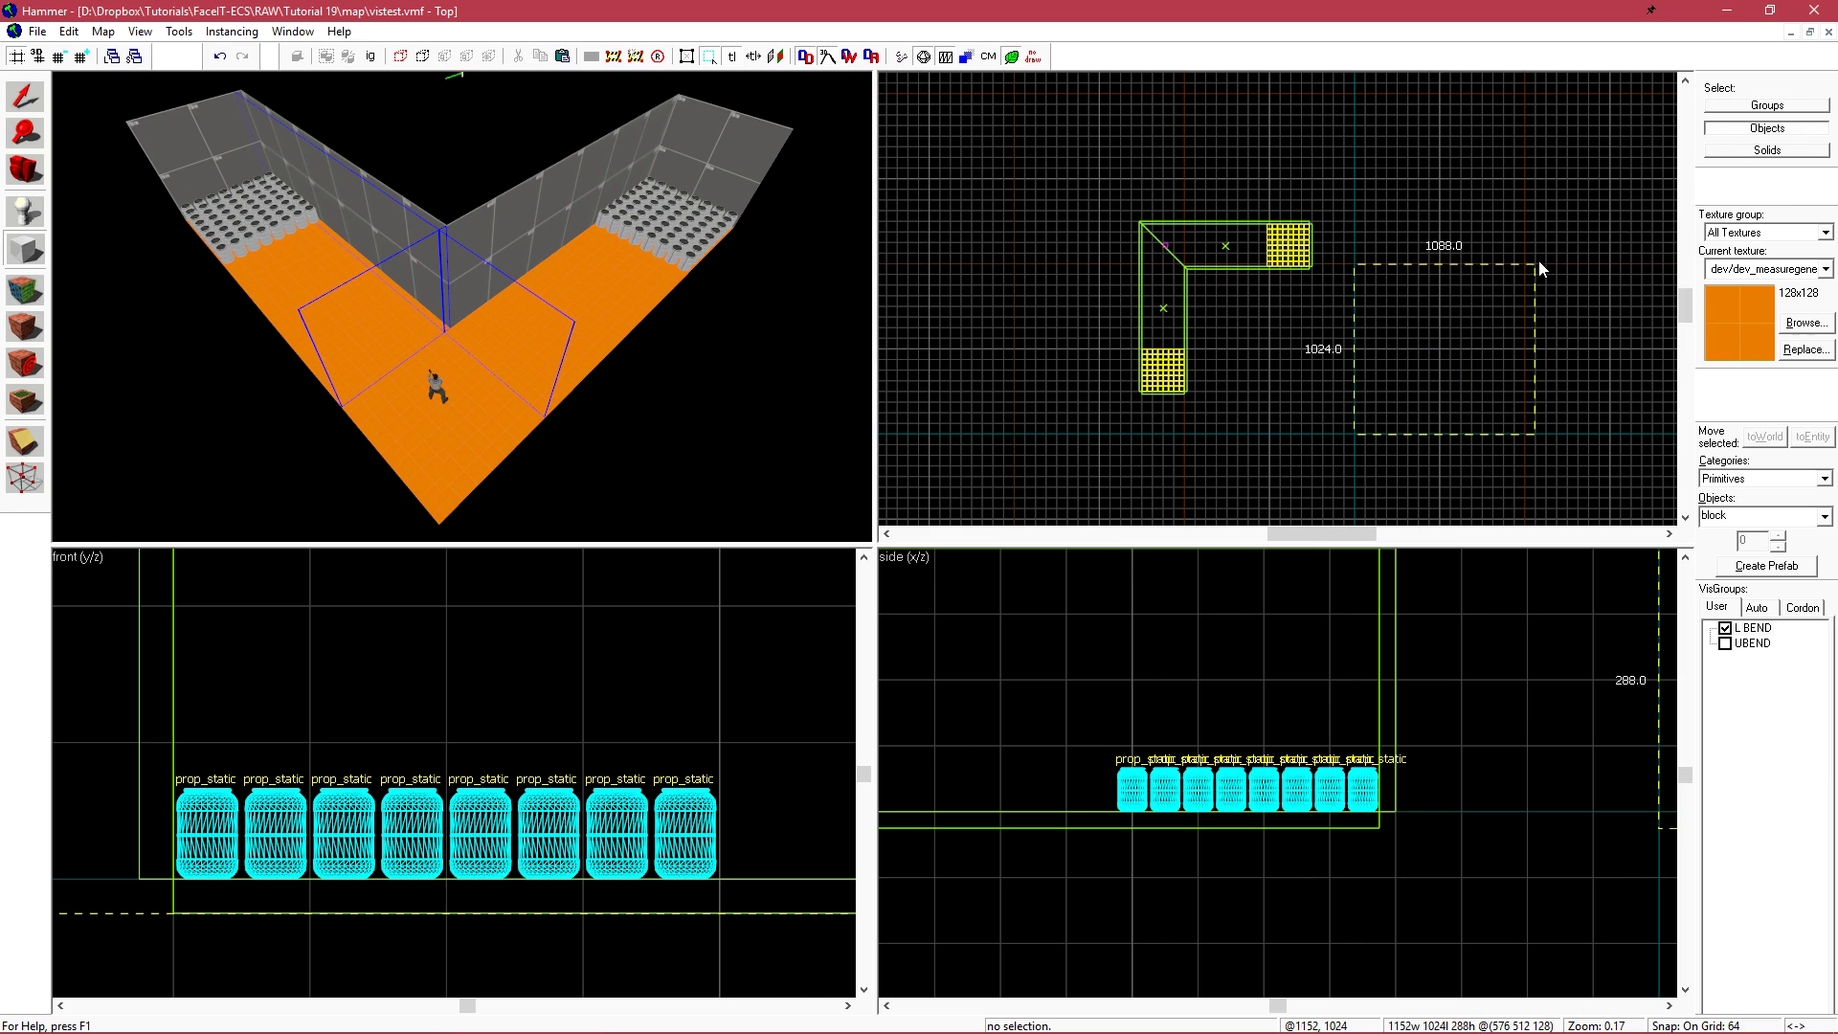
{"action": "scroll", "coordinate": [1358, 436], "scroll_direction": "up", "scroll_amount": 2}
{"action": "scroll", "coordinate": [1358, 434], "scroll_direction": "up", "scroll_amount": 3}
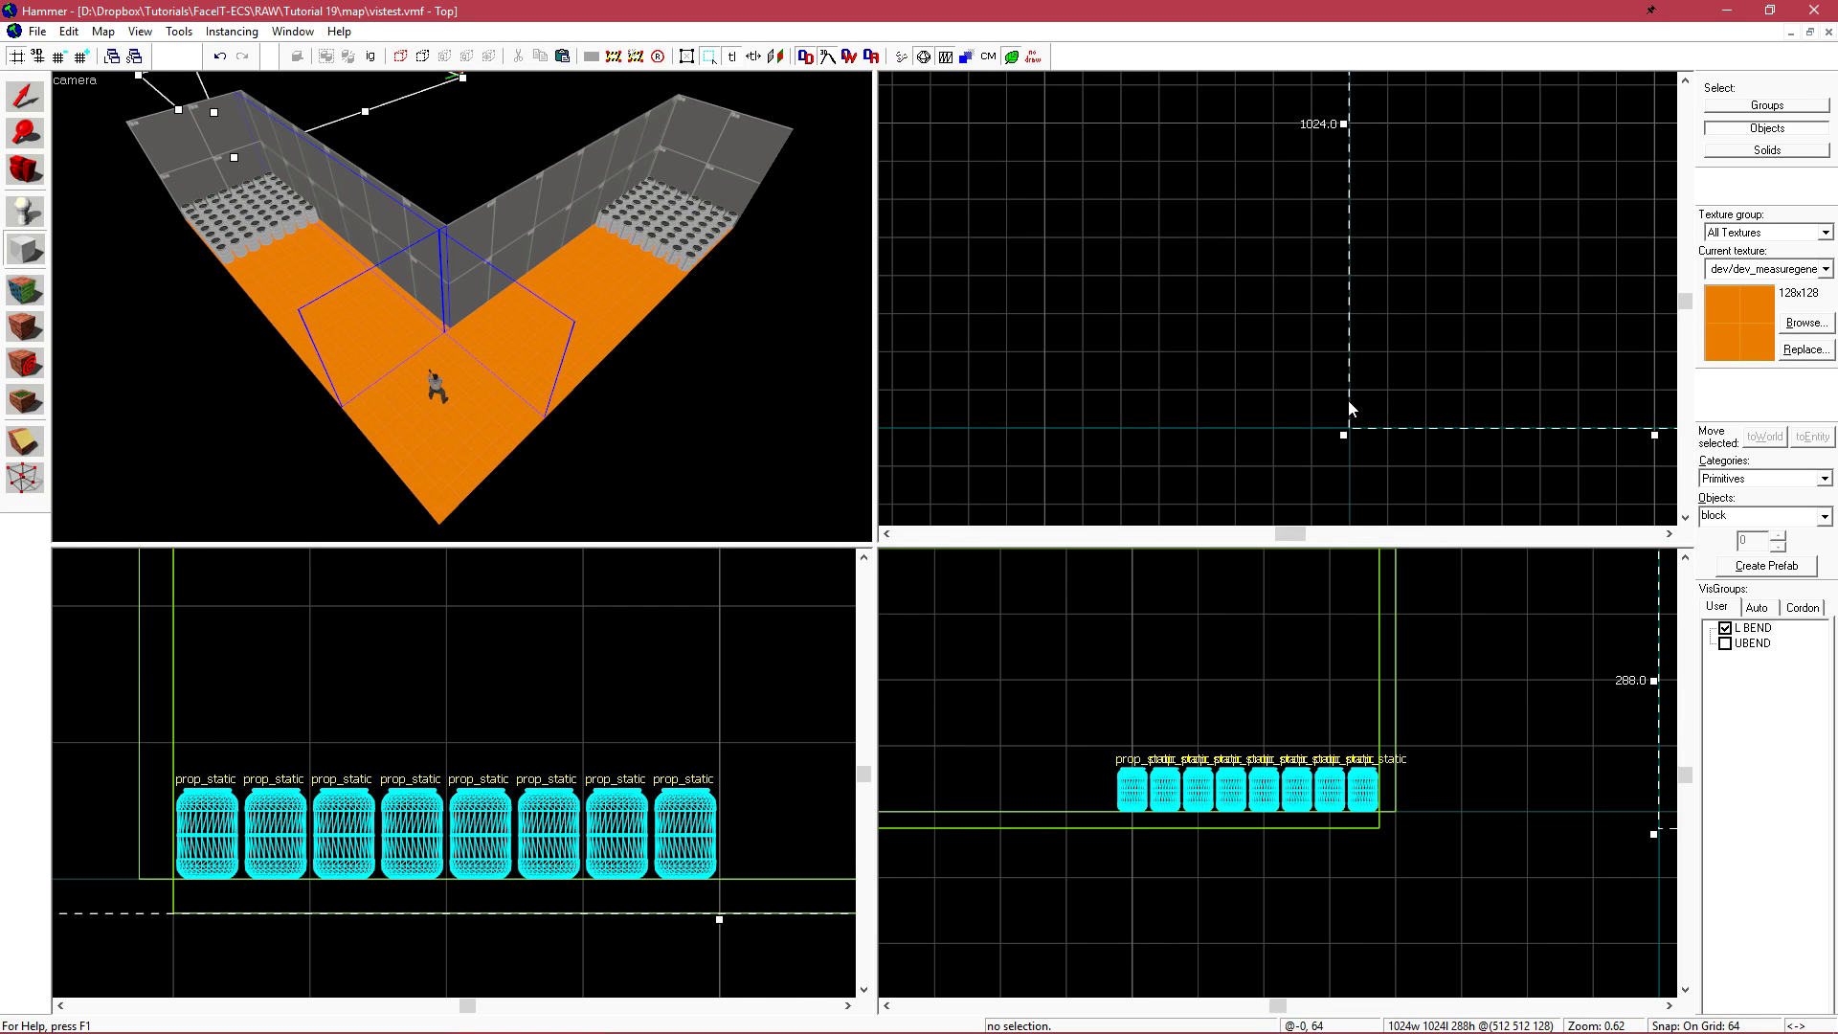
{"action": "scroll", "coordinate": [1425, 420], "scroll_direction": "down", "scroll_amount": 4}
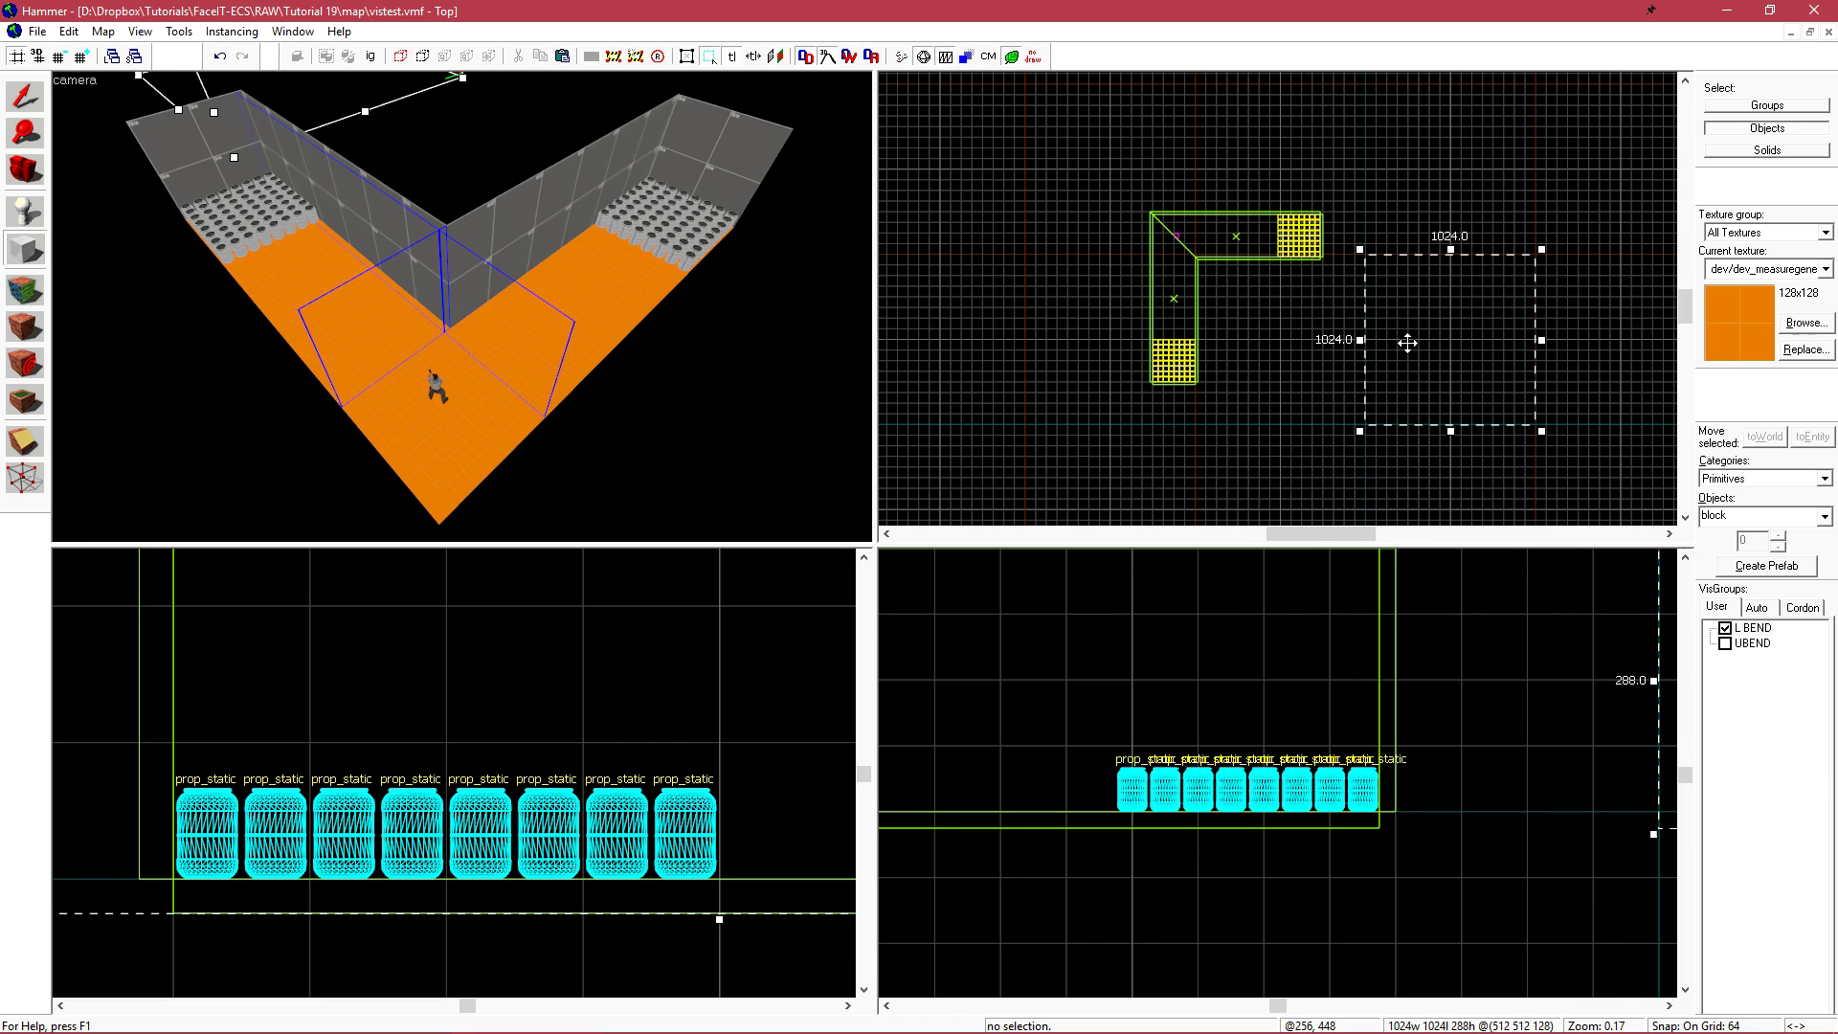
{"action": "scroll", "coordinate": [1318, 425], "scroll_direction": "up", "scroll_amount": 2}
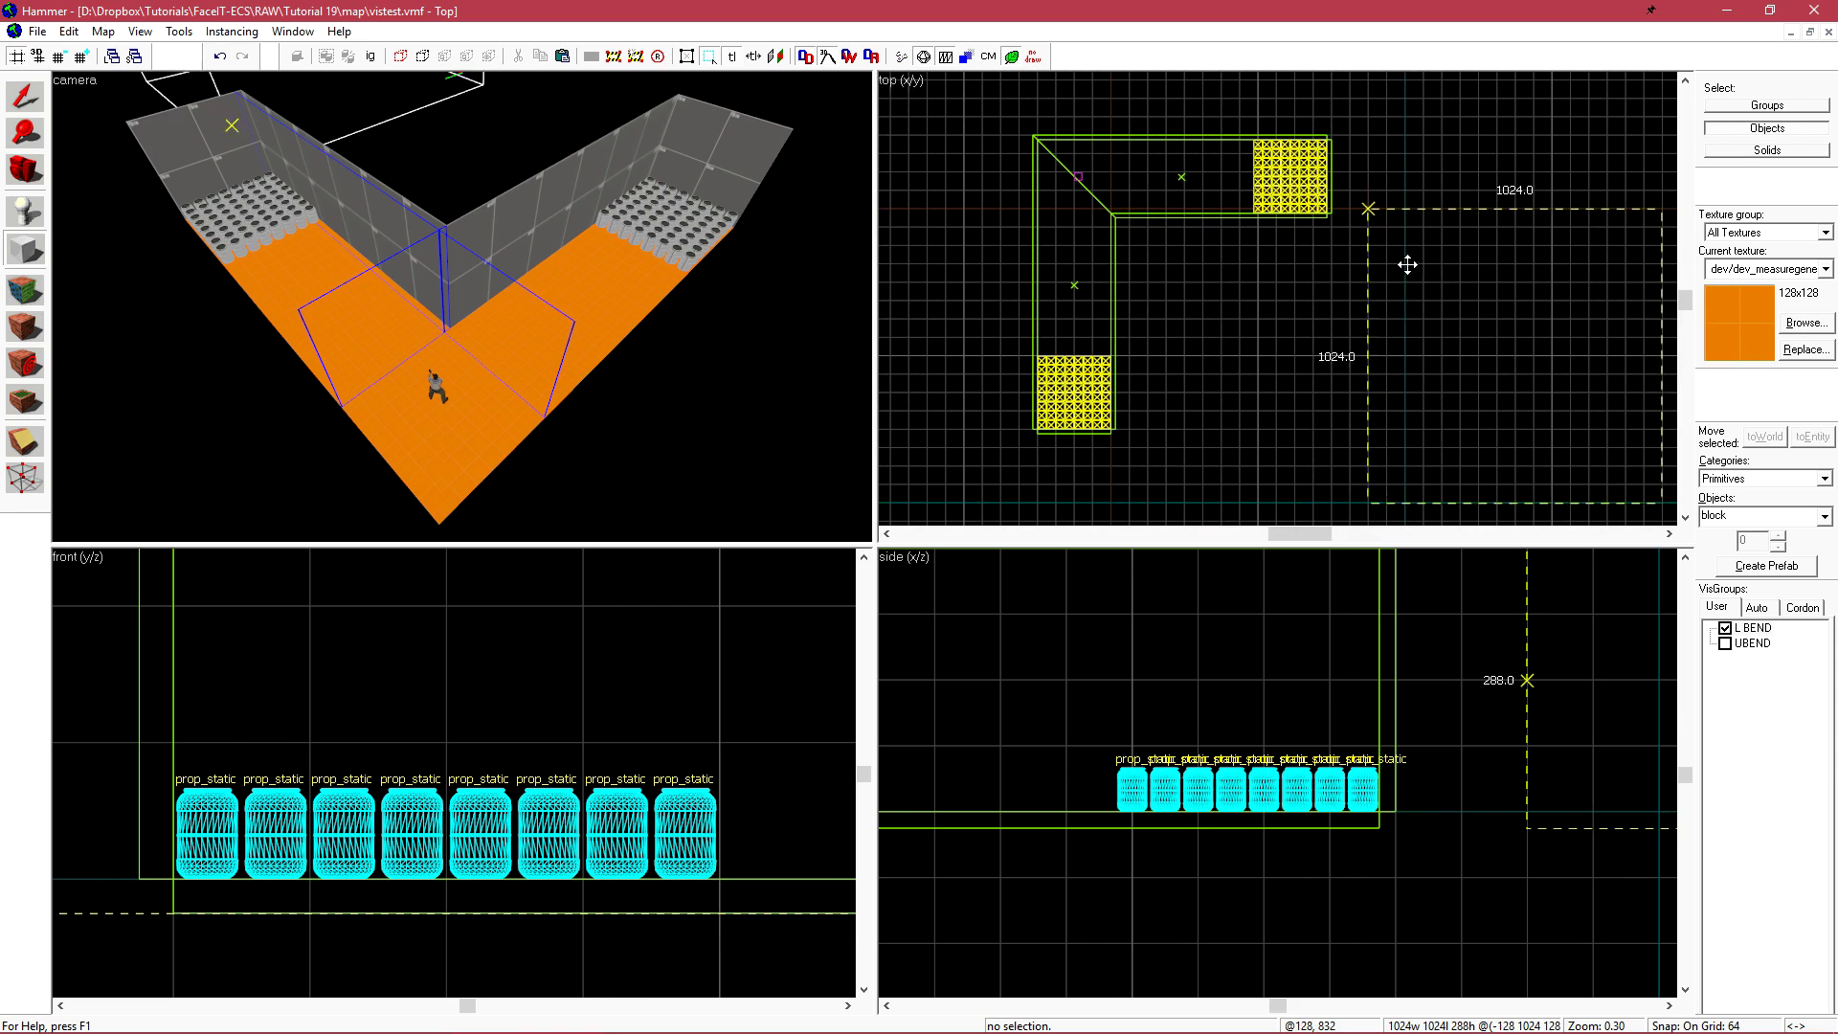
{"action": "scroll", "coordinate": [1098, 188], "scroll_direction": "up", "scroll_amount": 5}
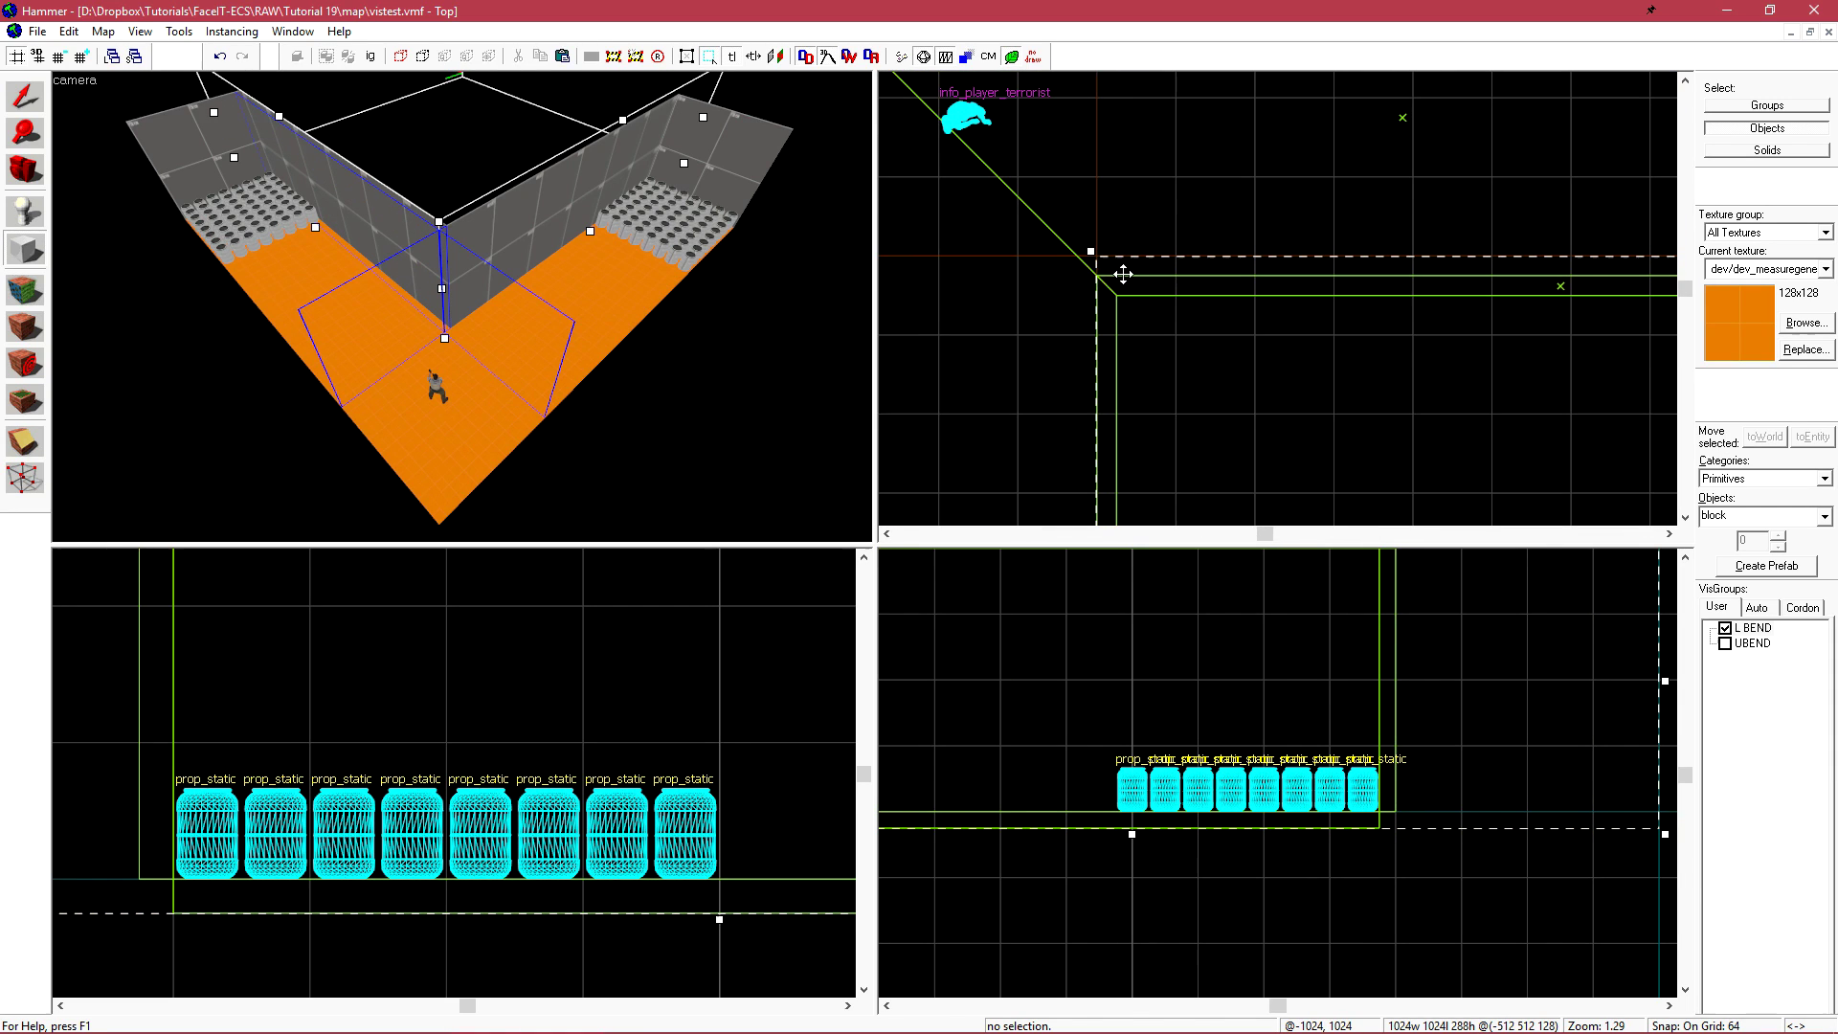
{"action": "key", "text": "z"}
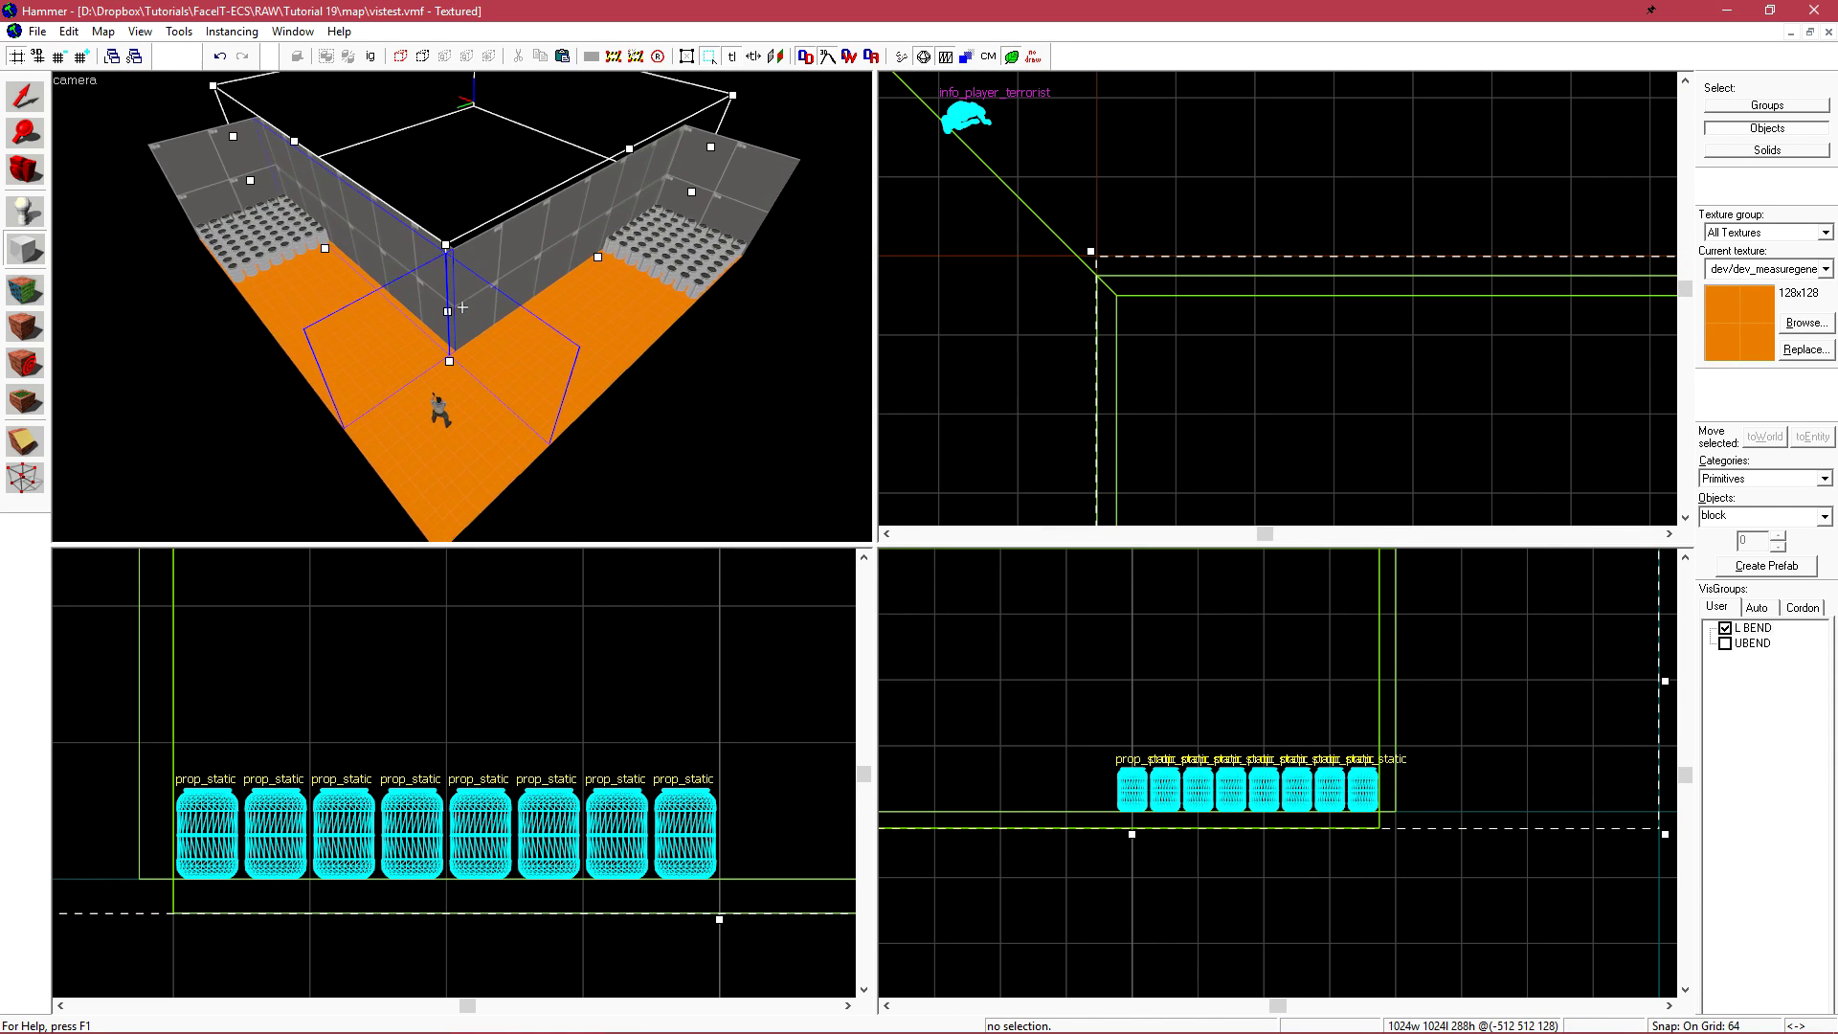
{"action": "key", "text": "w"}
{"action": "key", "text": "w"}
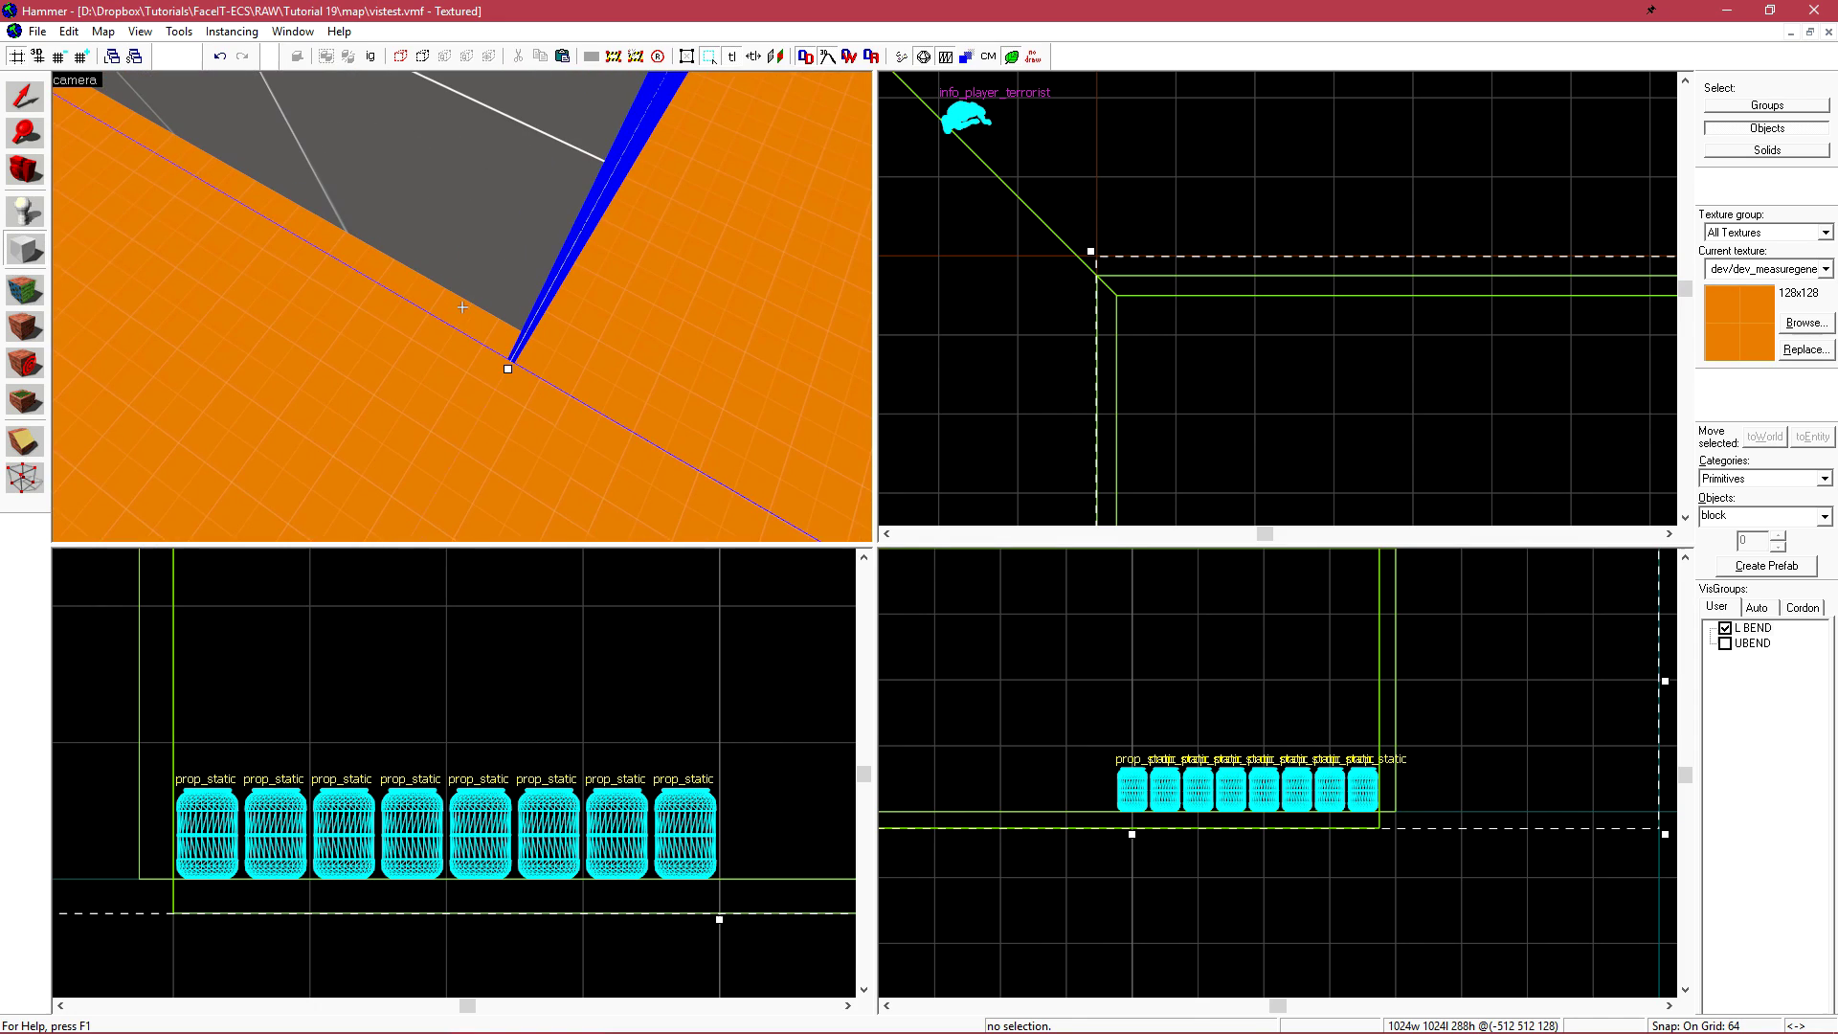
{"action": "scroll", "coordinate": [1469, 249], "scroll_direction": "down", "scroll_amount": 2}
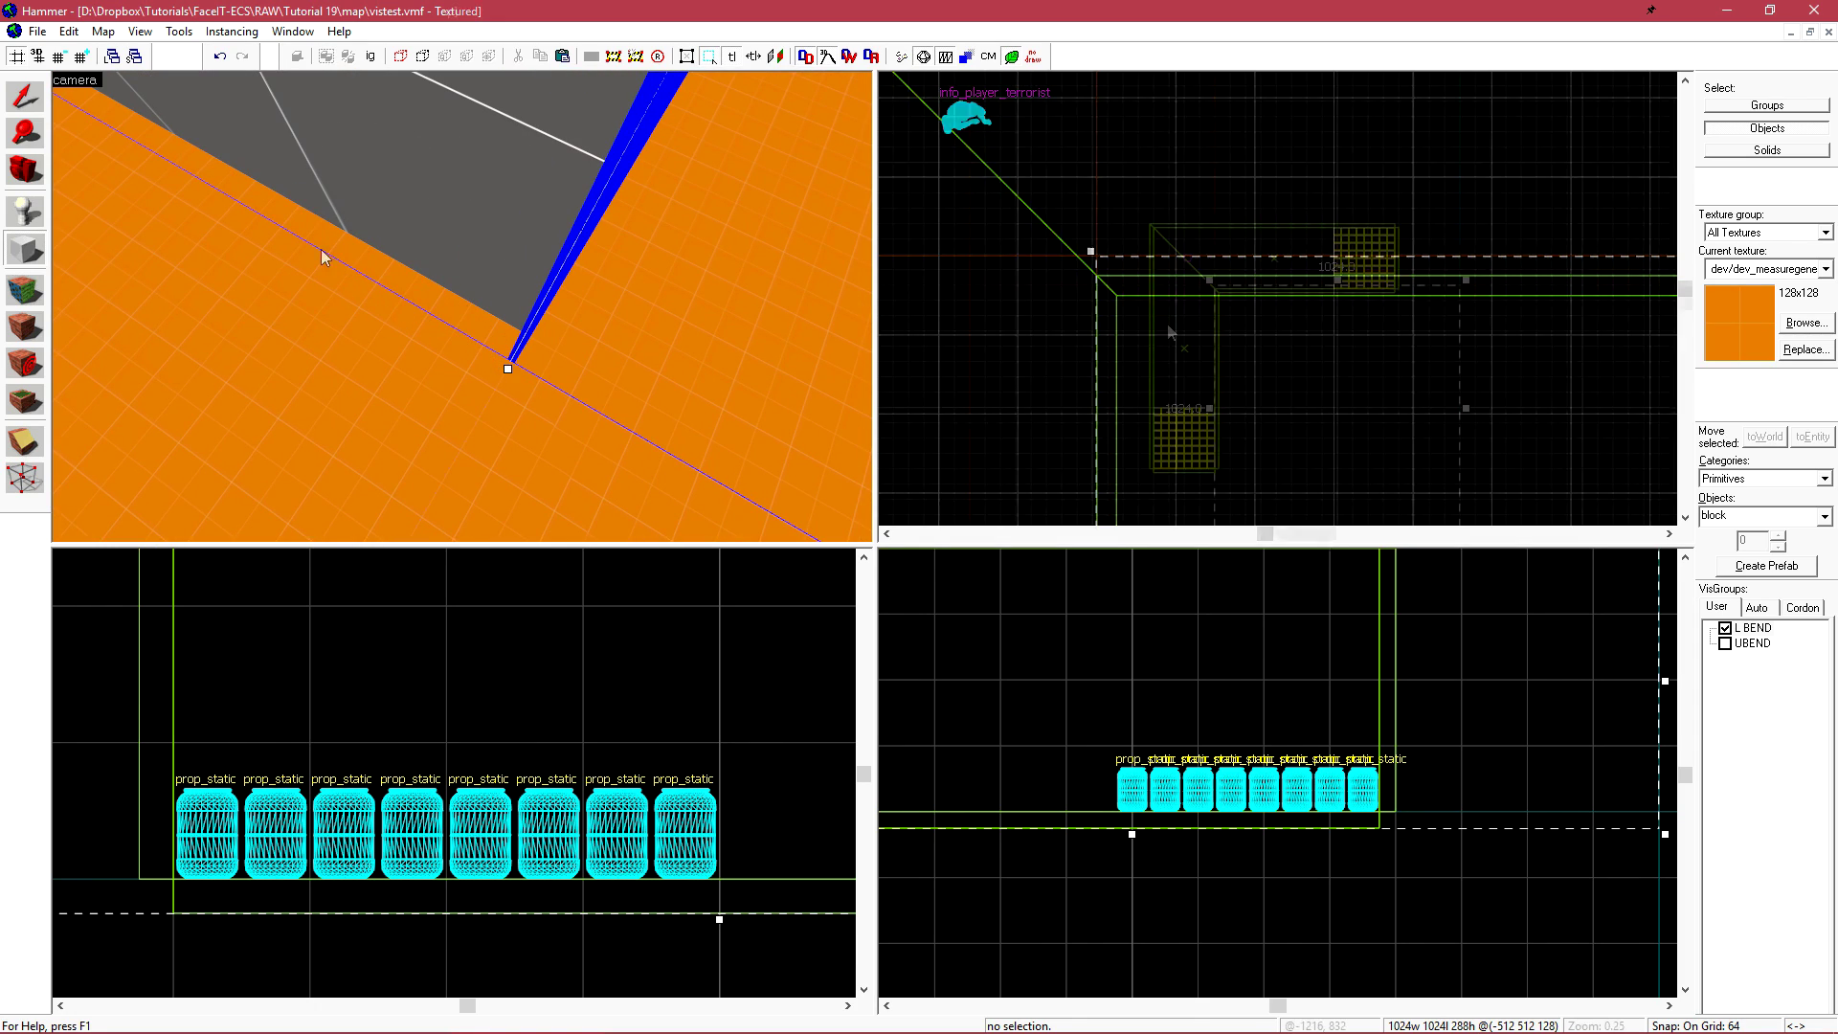
{"action": "scroll", "coordinate": [1469, 248], "scroll_direction": "down", "scroll_amount": 4}
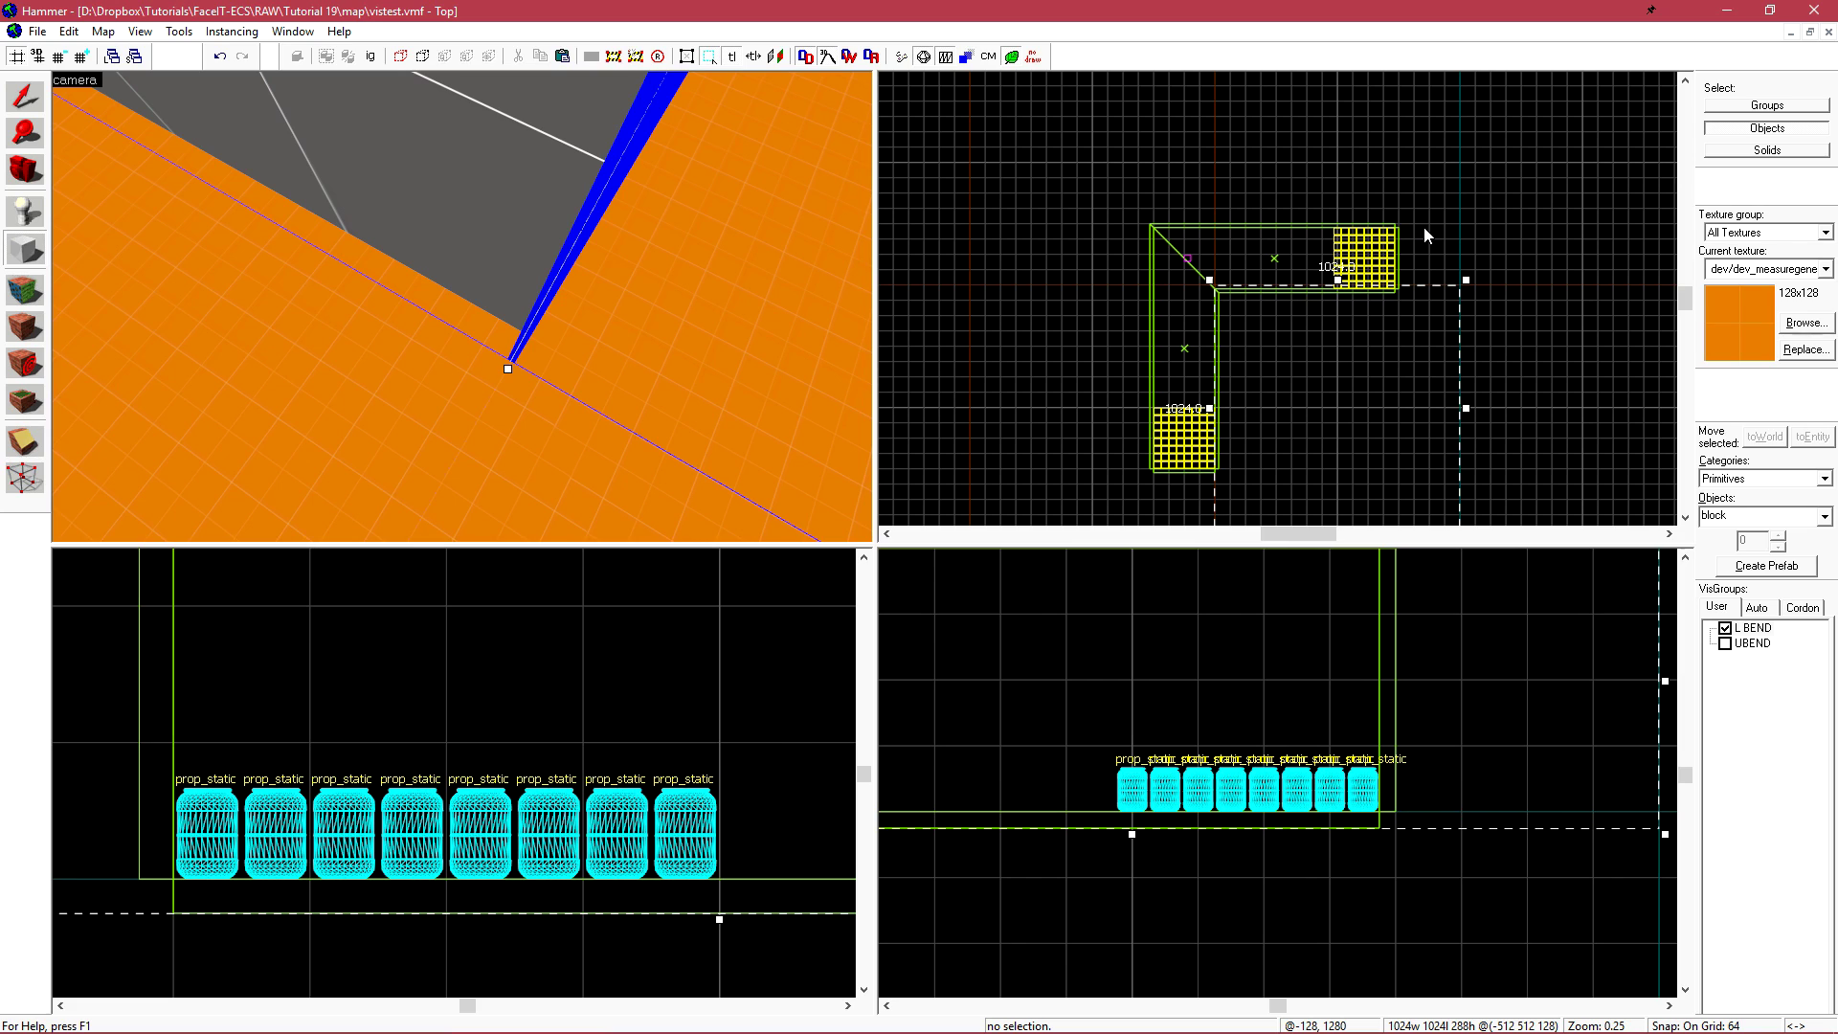
{"action": "key", "text": "shift+s"}
{"action": "scroll", "coordinate": [1338, 191], "scroll_direction": "down", "scroll_amount": 8}
{"action": "scroll", "coordinate": [1291, 208], "scroll_direction": "up", "scroll_amount": 7}
{"action": "scroll", "coordinate": [1290, 212], "scroll_direction": "up", "scroll_amount": 1}
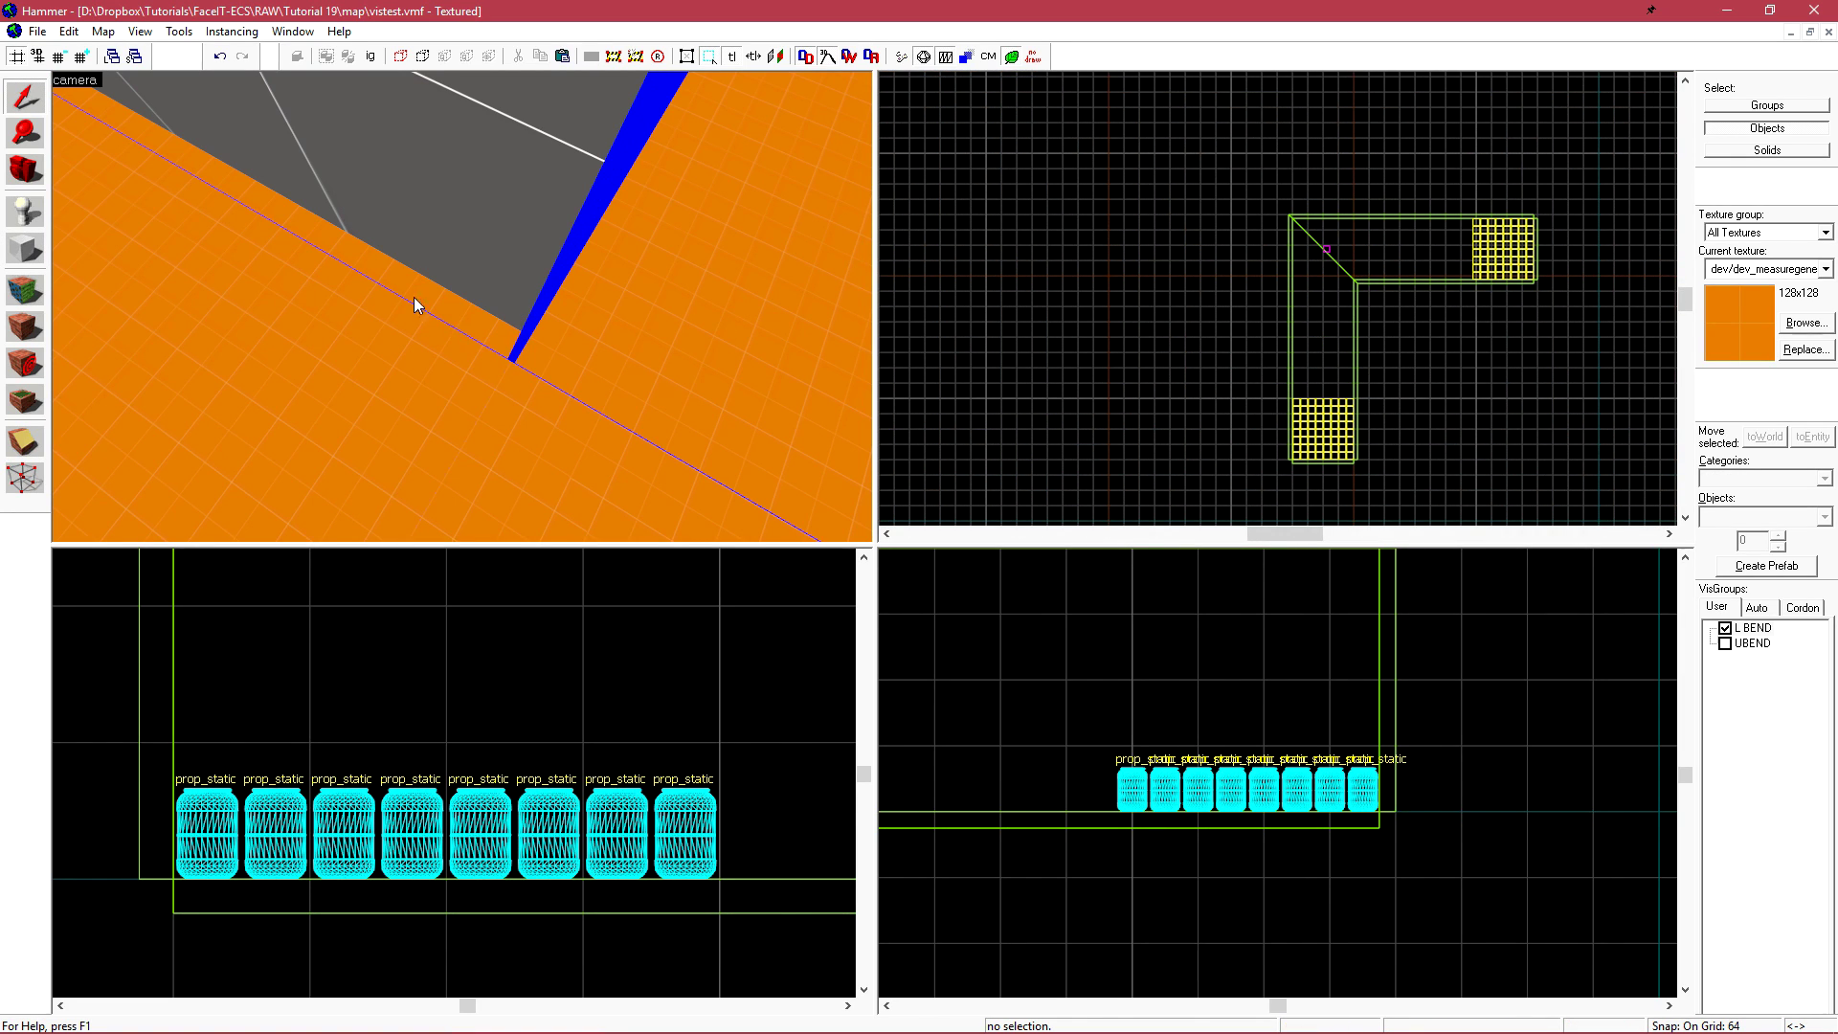
{"action": "key", "text": "z"}
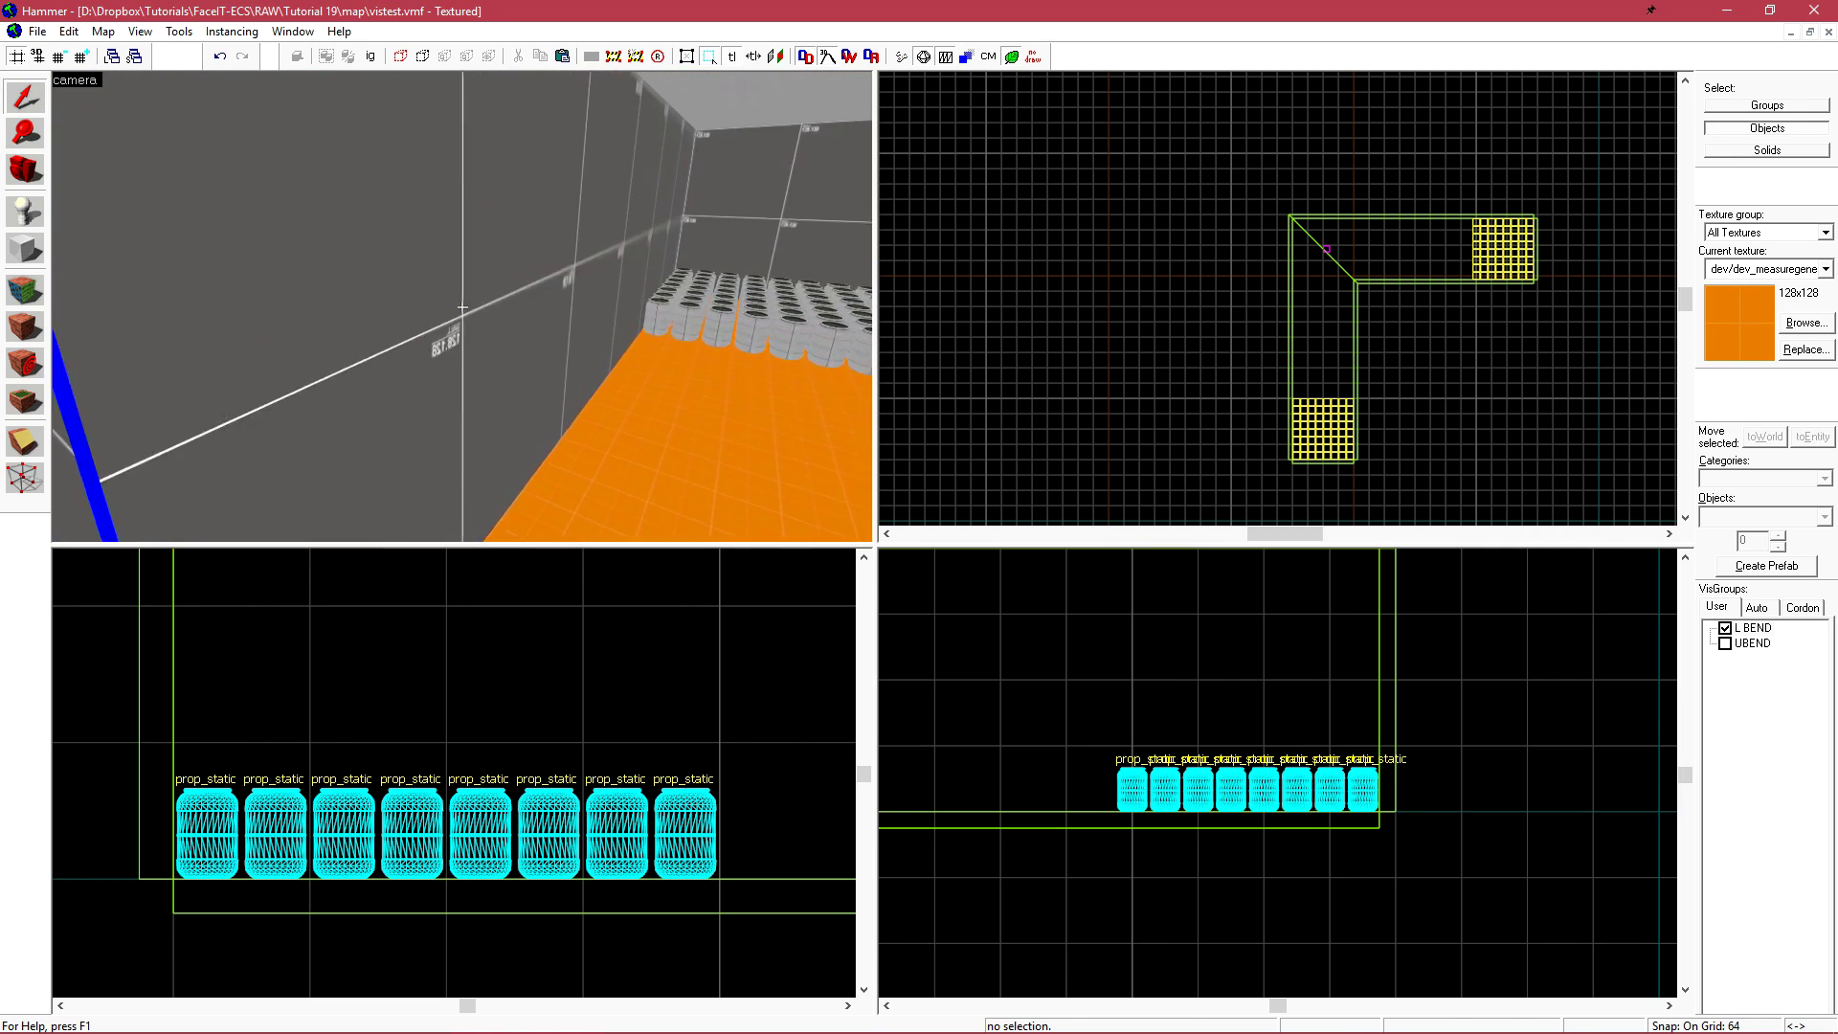
{"action": "key", "text": "z"}
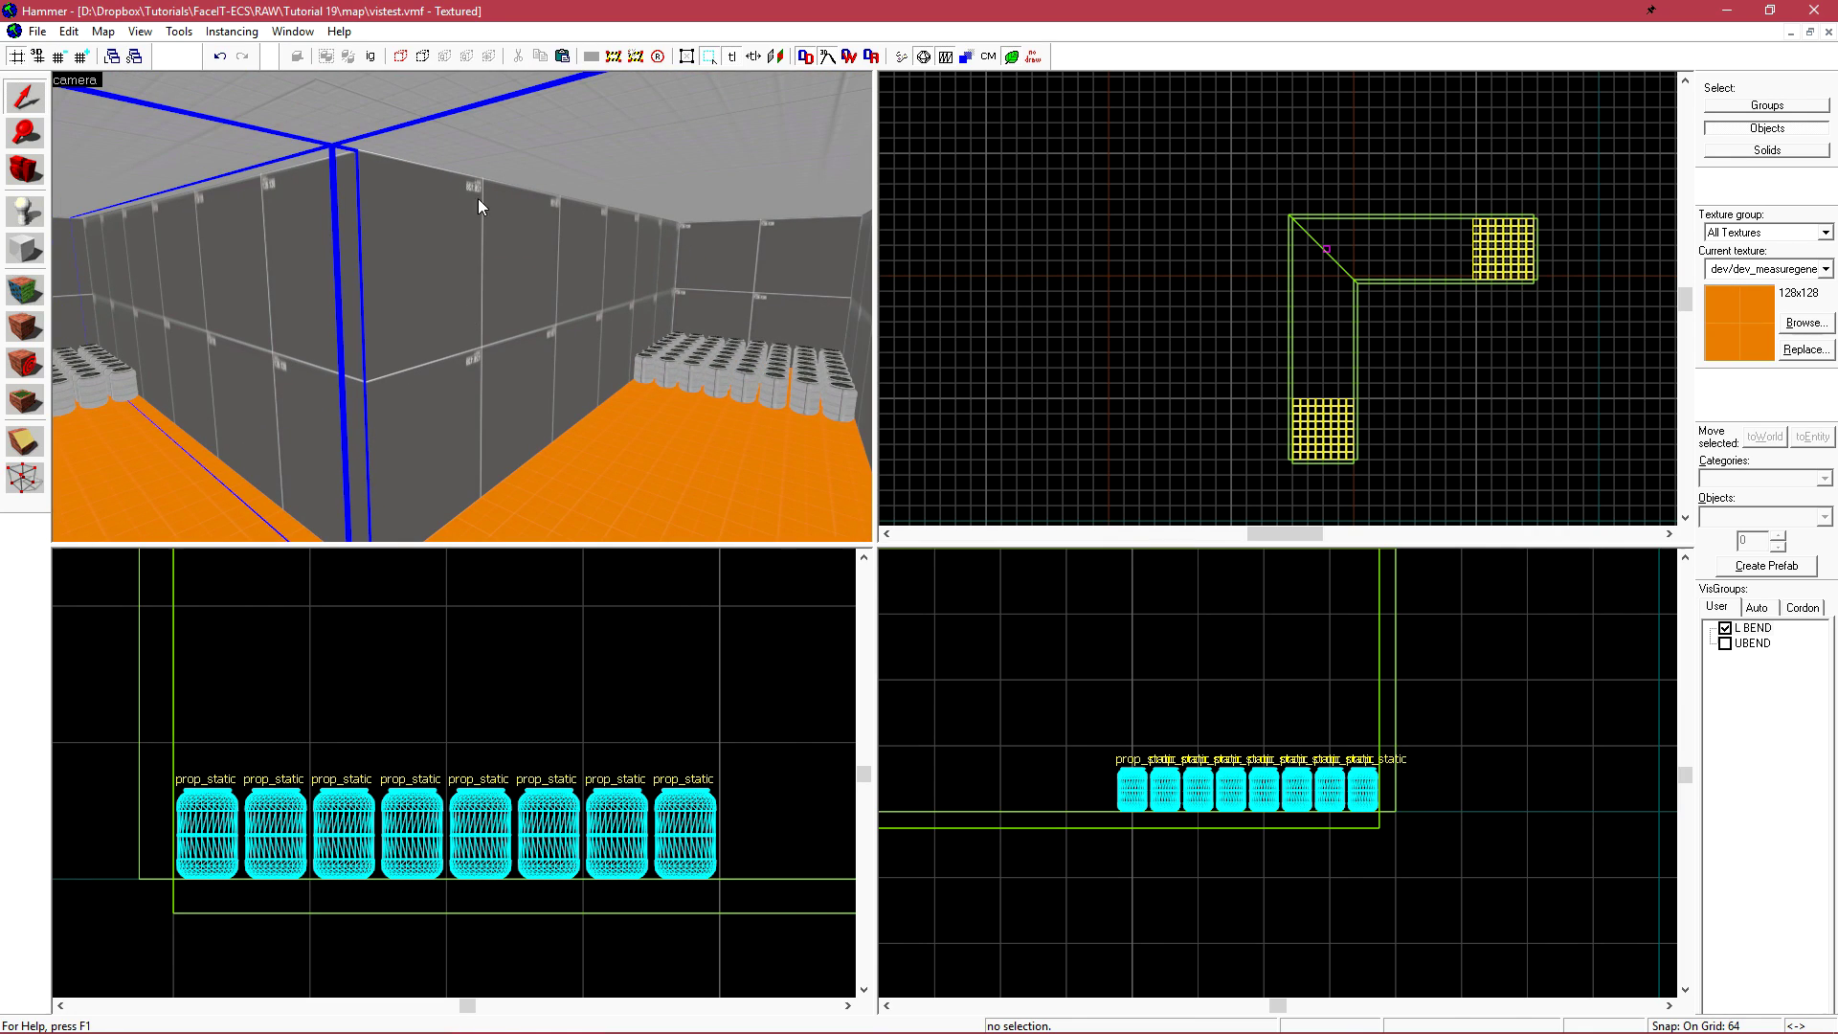
{"action": "left_click_drag", "start_coordinate": [548, 395], "coordinate": [471, 309]}
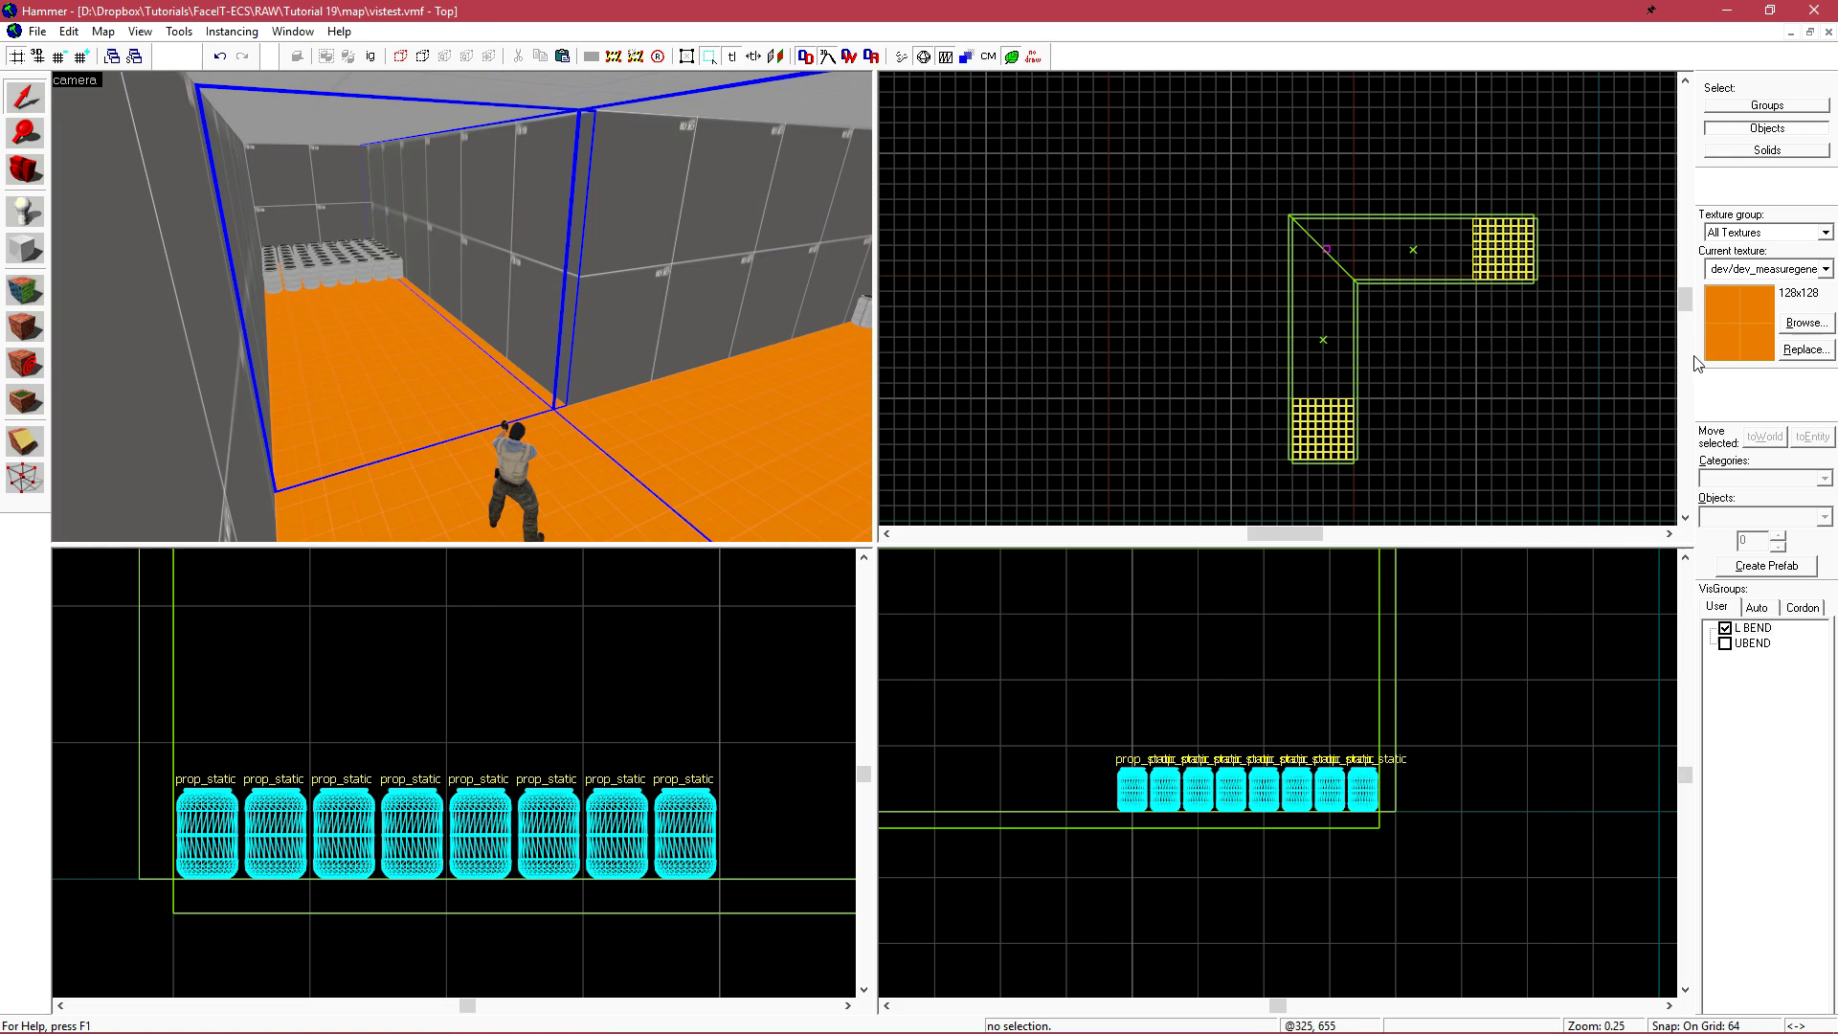
Pick tools/toolsskip in the texture browser as the current texture
{"action": "left_click", "coordinate": [1798, 325]}
{"action": "type", "text": "sky"}
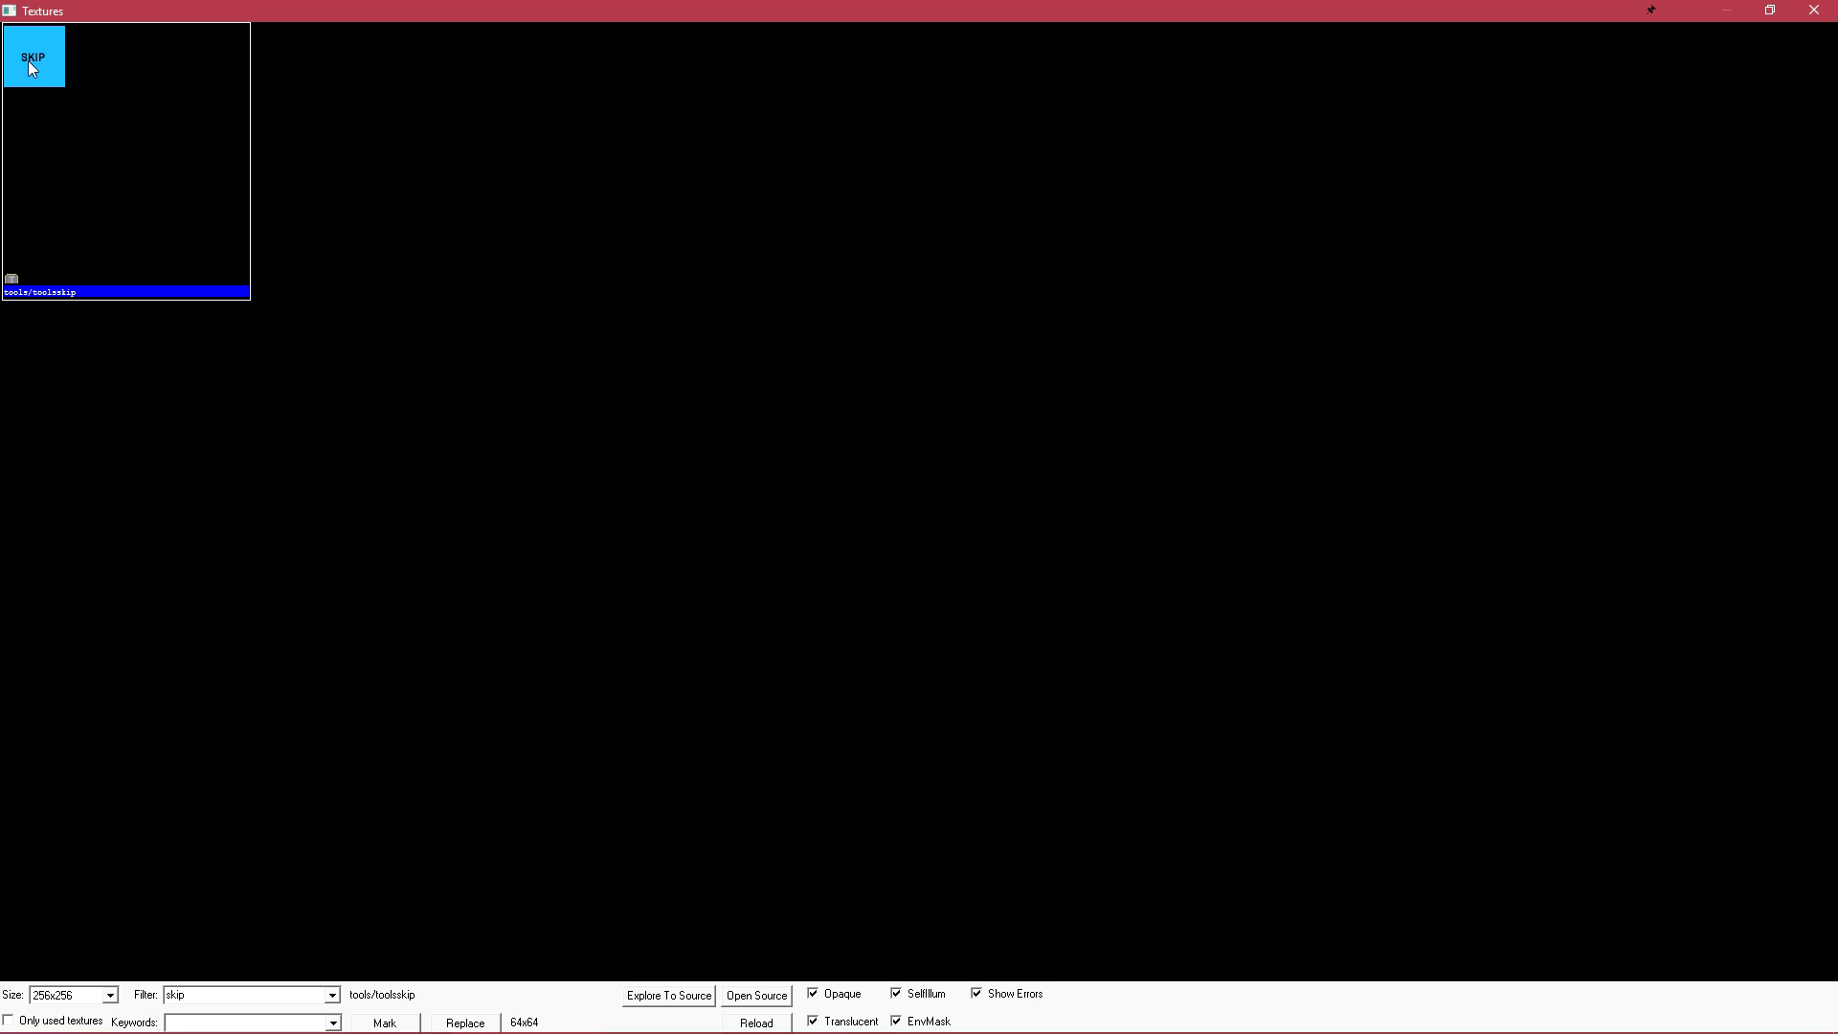
{"action": "double_click", "coordinate": [45, 71]}
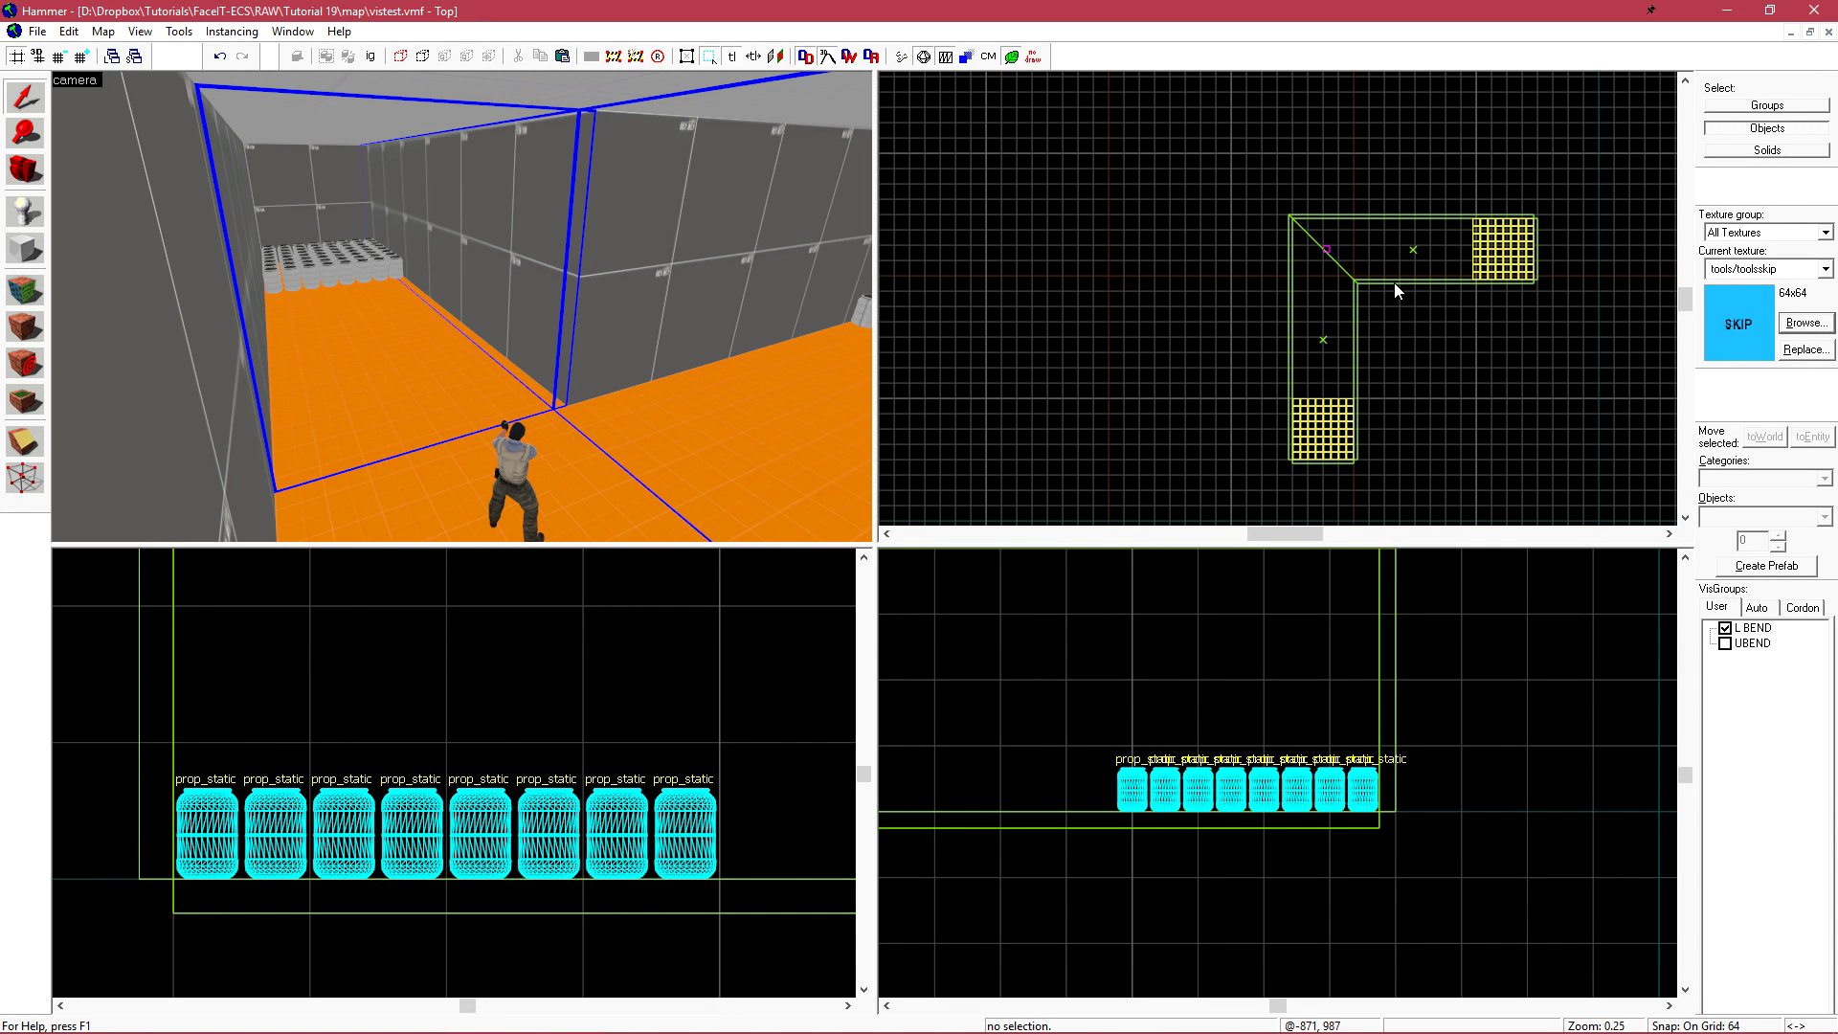
{"action": "scroll", "coordinate": [1400, 280], "scroll_direction": "up", "scroll_amount": 2}
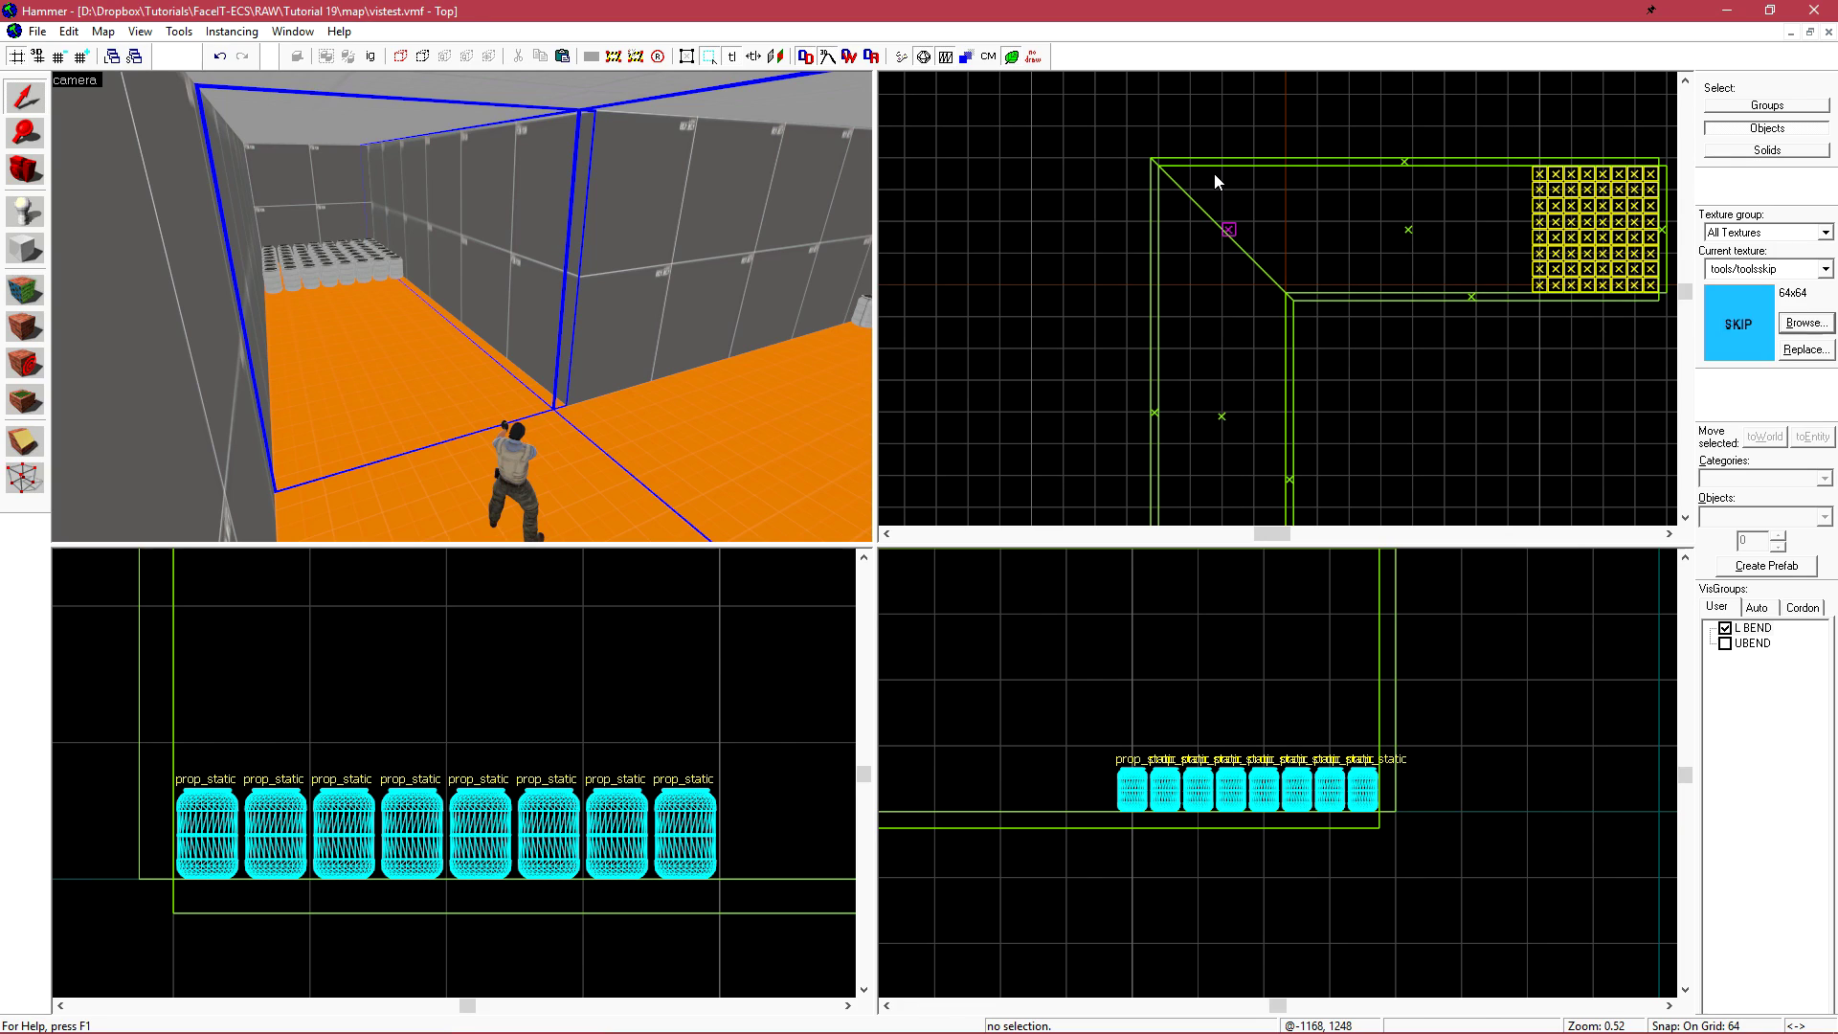
Draw a 912 × 832 × 256 skip block over the L corner on grid 16
{"action": "key", "text": "shift+b"}
{"action": "key", "text": "Page_Down"}
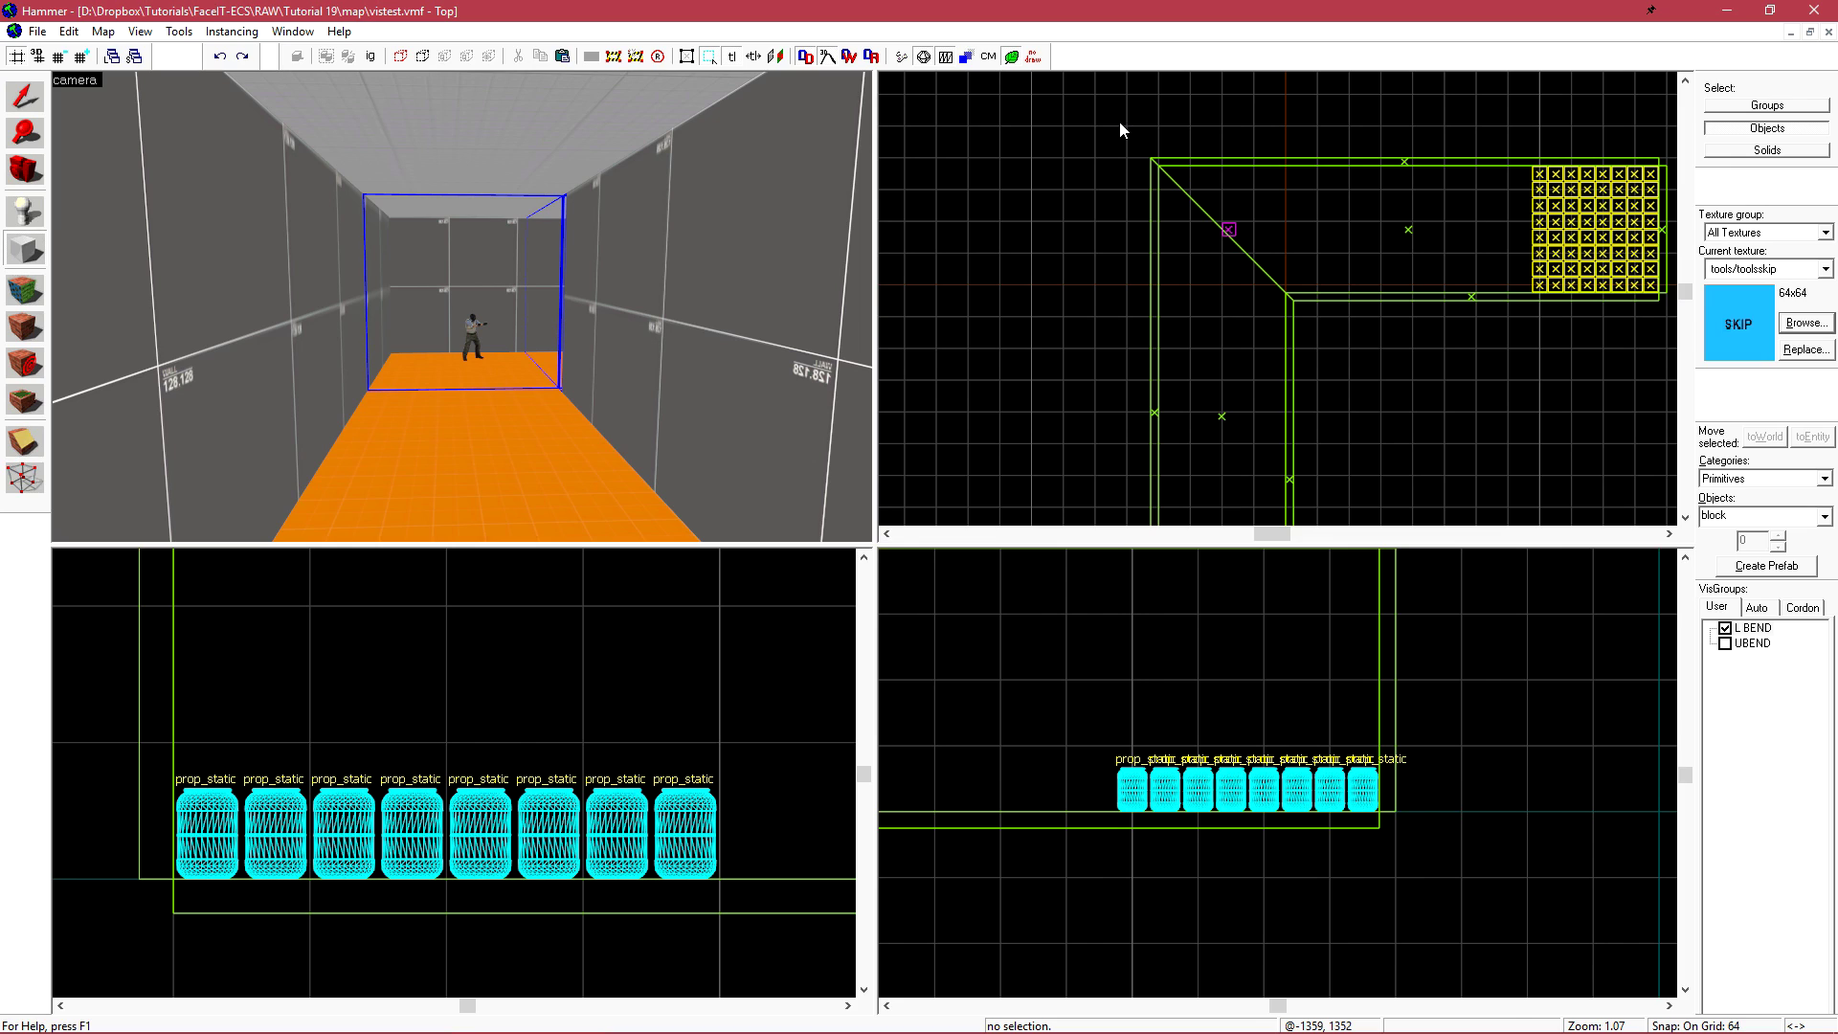
{"action": "key", "text": "bracketleft"}
{"action": "key", "text": "bracketleft"}
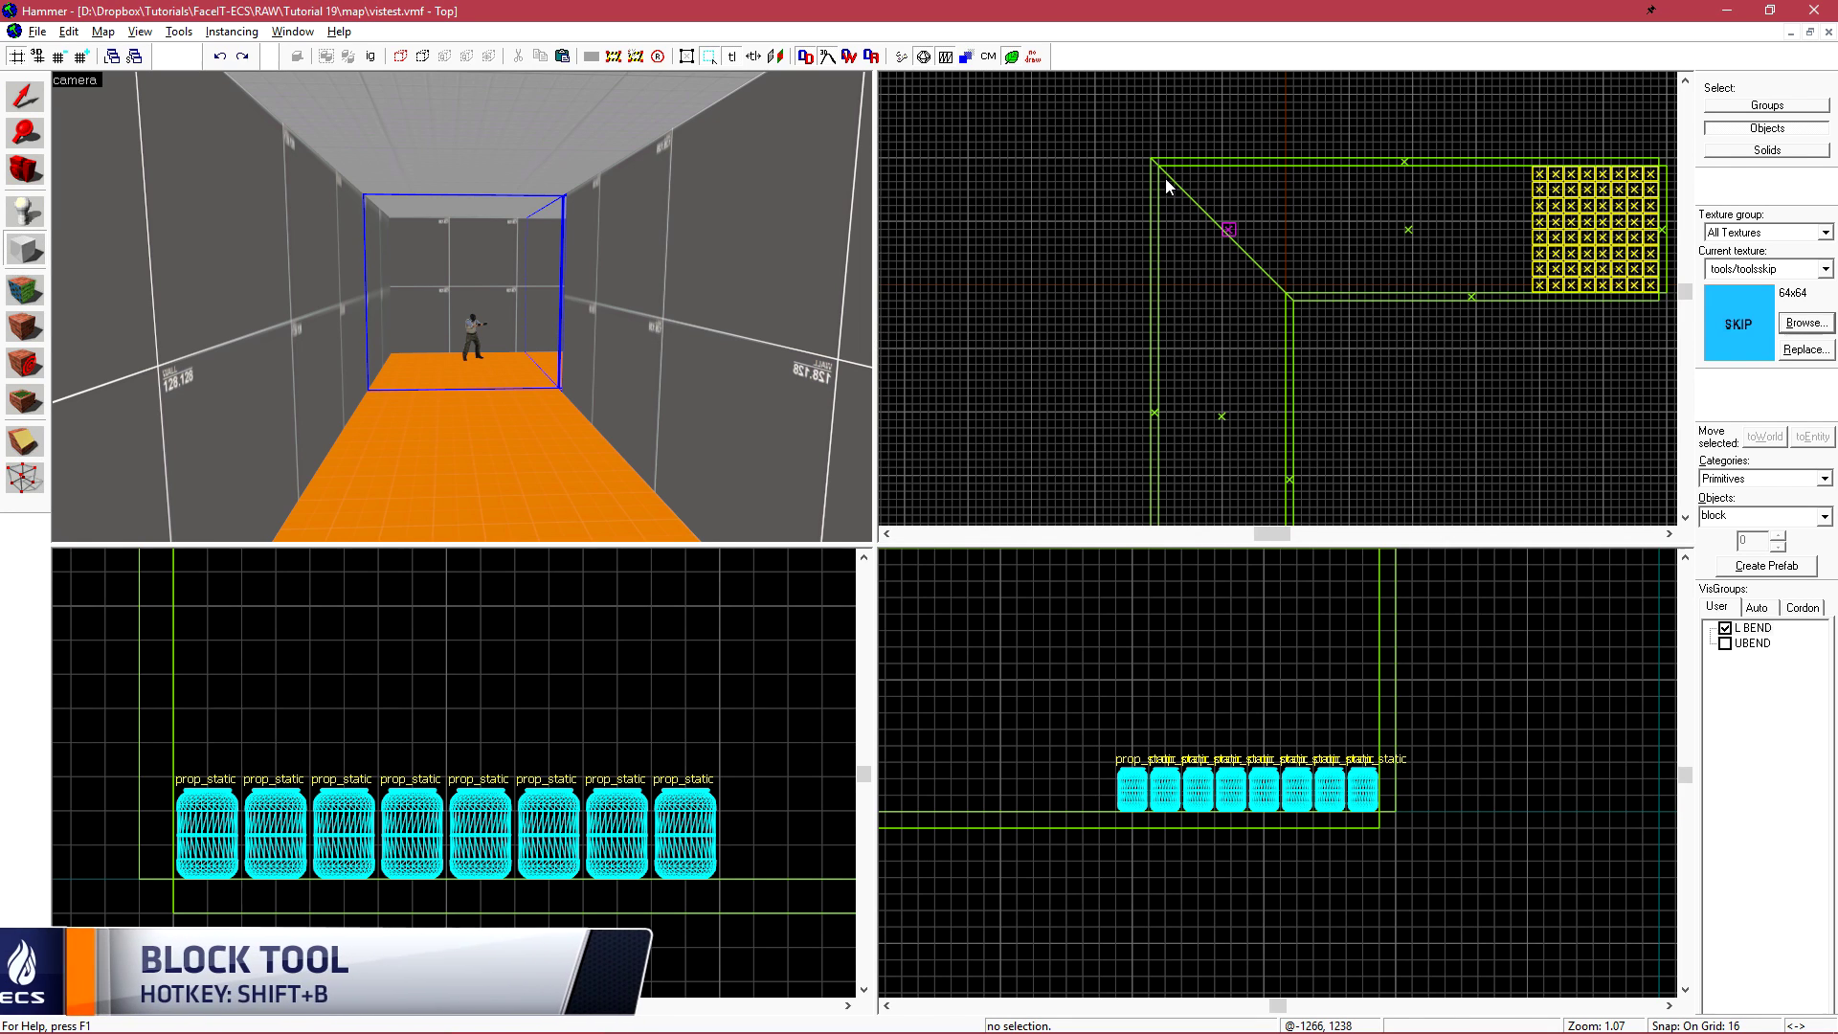
{"action": "scroll", "coordinate": [1166, 178], "scroll_direction": "up", "scroll_amount": 2}
{"action": "left_click_drag", "start_coordinate": [1160, 159], "coordinate": [1414, 381]}
{"action": "scroll", "coordinate": [1161, 158], "scroll_direction": "down", "scroll_amount": 5}
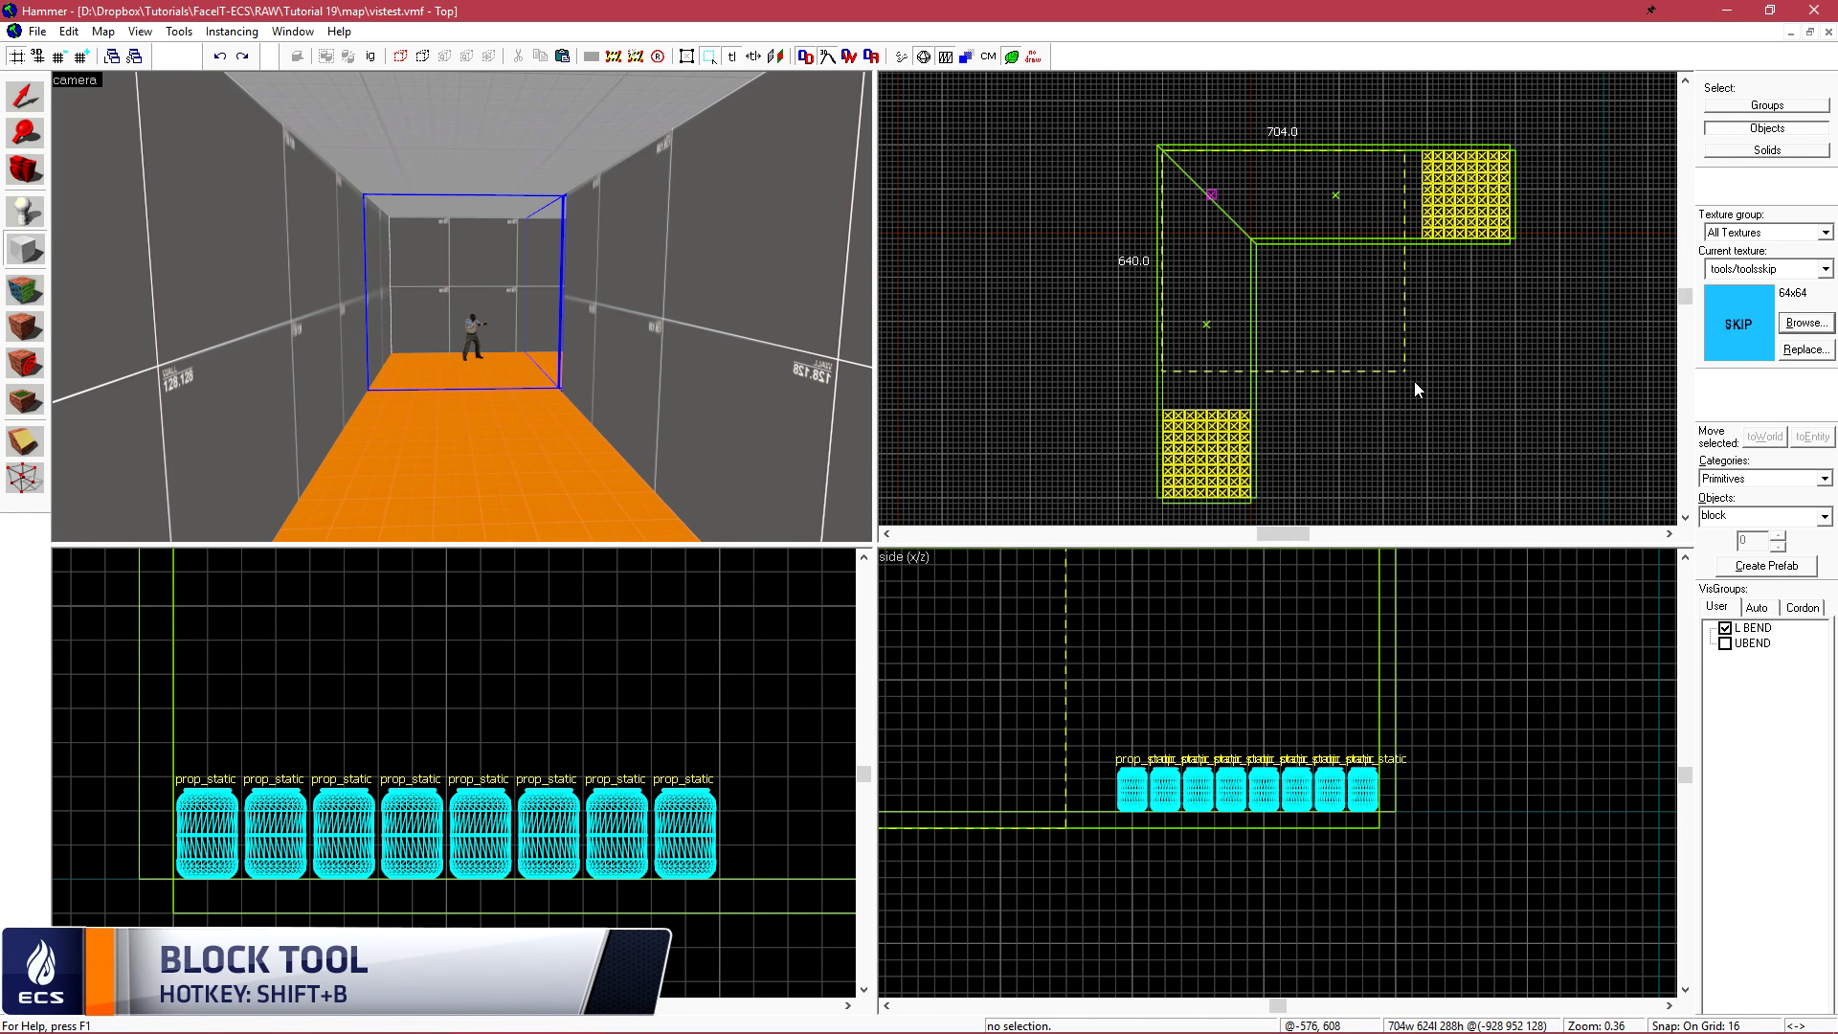
{"action": "key", "text": "Return"}
{"action": "scroll", "coordinate": [1279, 280], "scroll_direction": "up", "scroll_amount": 4}
{"action": "scroll", "coordinate": [1288, 285], "scroll_direction": "up", "scroll_amount": 2}
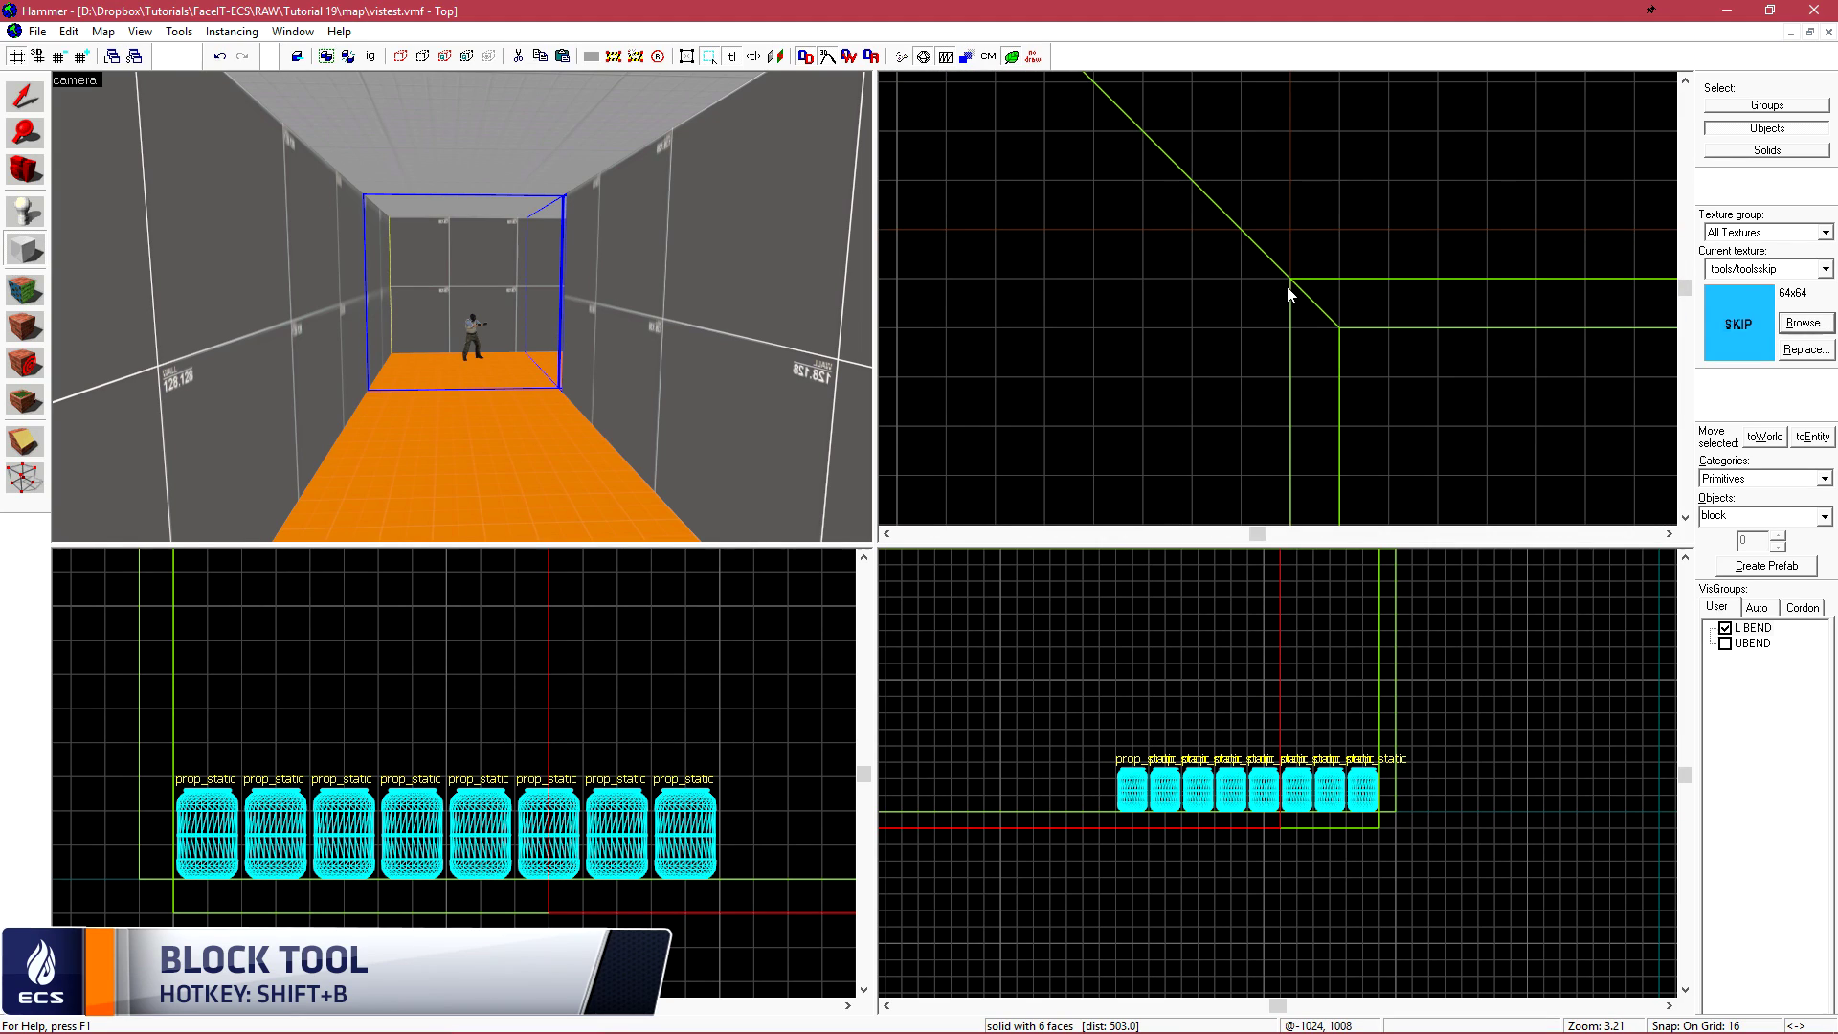
{"action": "key", "text": "shift+s"}
{"action": "key", "text": "ctrl+shift+e"}
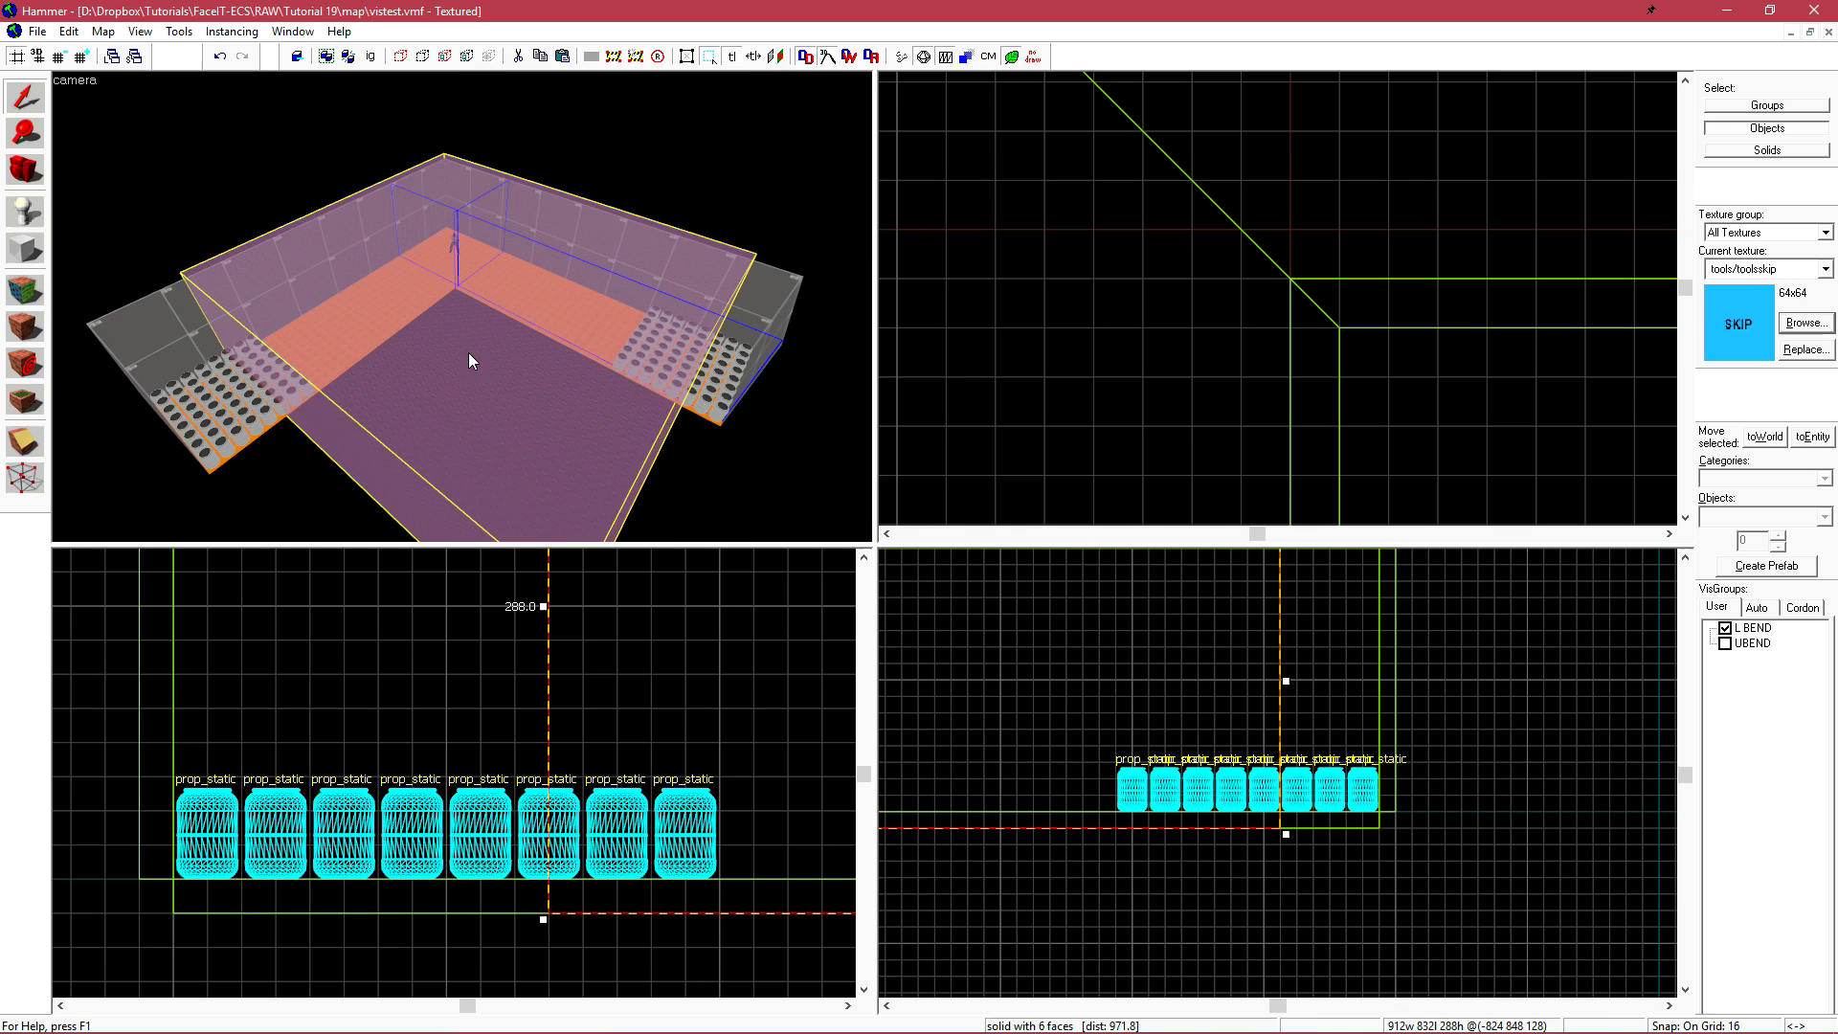
{"action": "scroll", "coordinate": [1321, 841], "scroll_direction": "up", "scroll_amount": 3}
{"action": "scroll", "coordinate": [1323, 841], "scroll_direction": "up", "scroll_amount": 2}
{"action": "left_click_drag", "start_coordinate": [1395, 725], "coordinate": [1395, 744]}
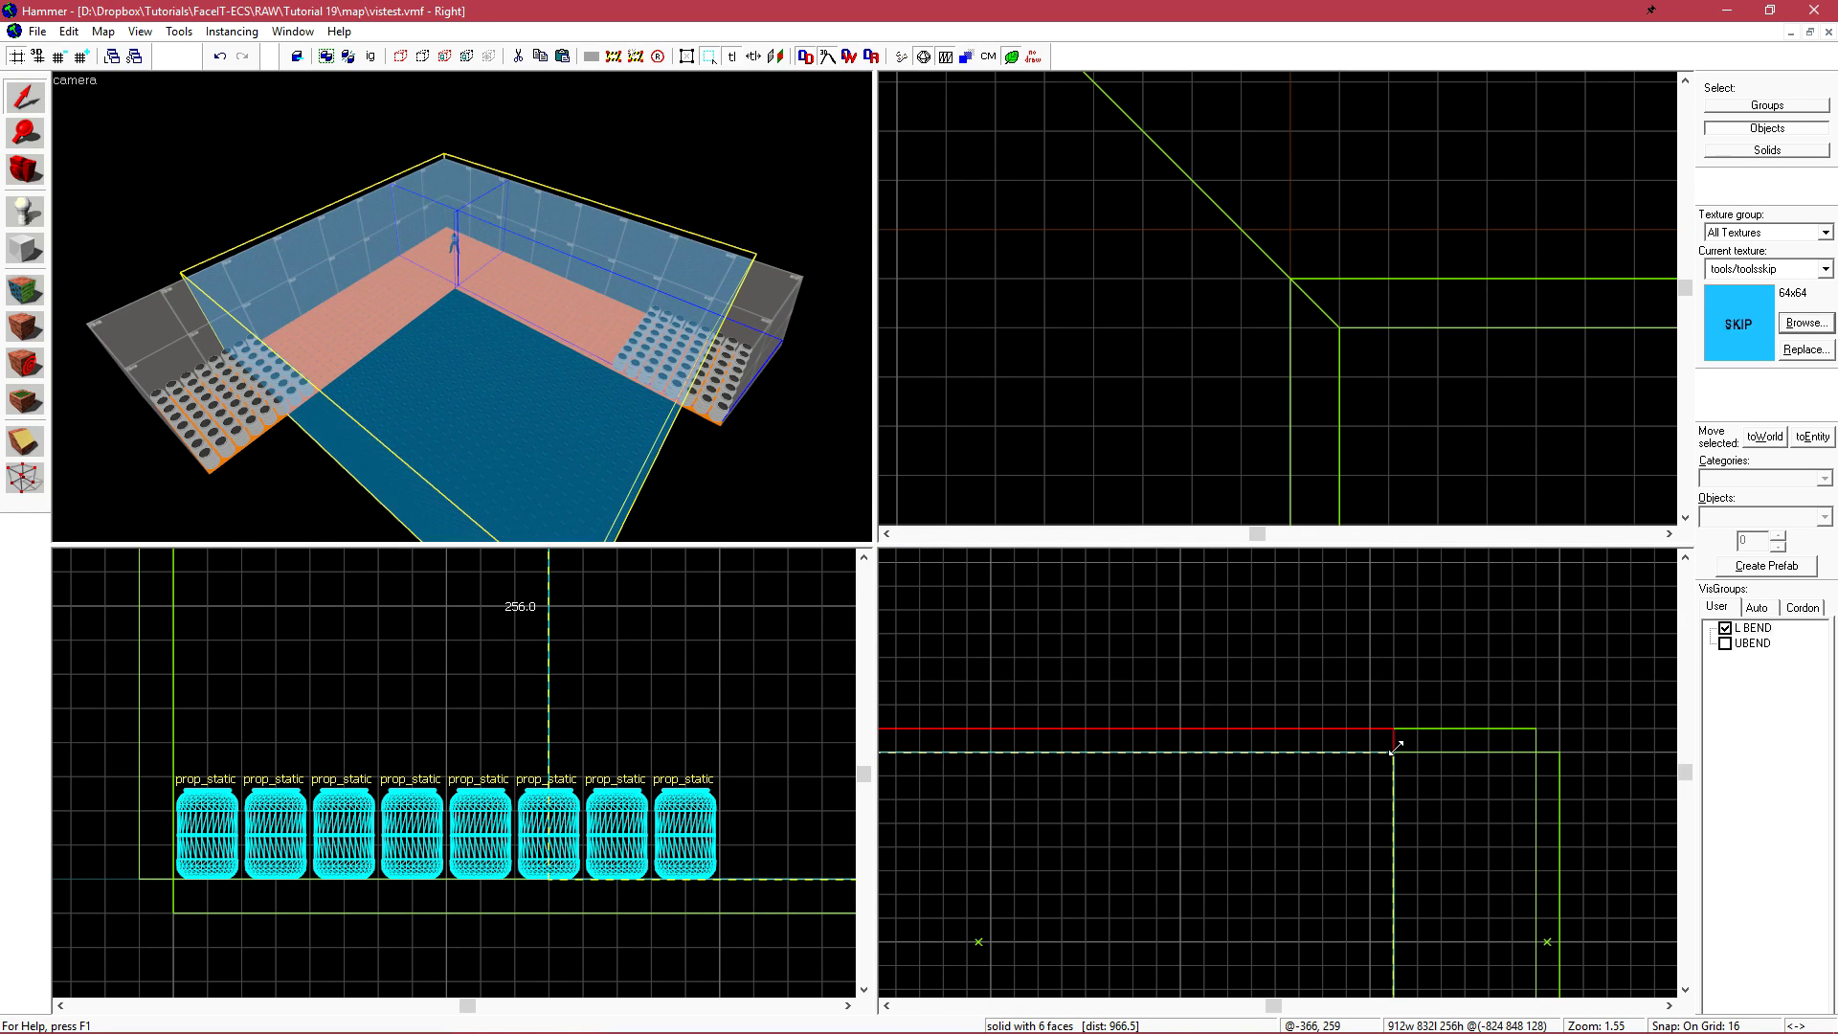
{"action": "scroll", "coordinate": [1380, 341], "scroll_direction": "up", "scroll_amount": 3}
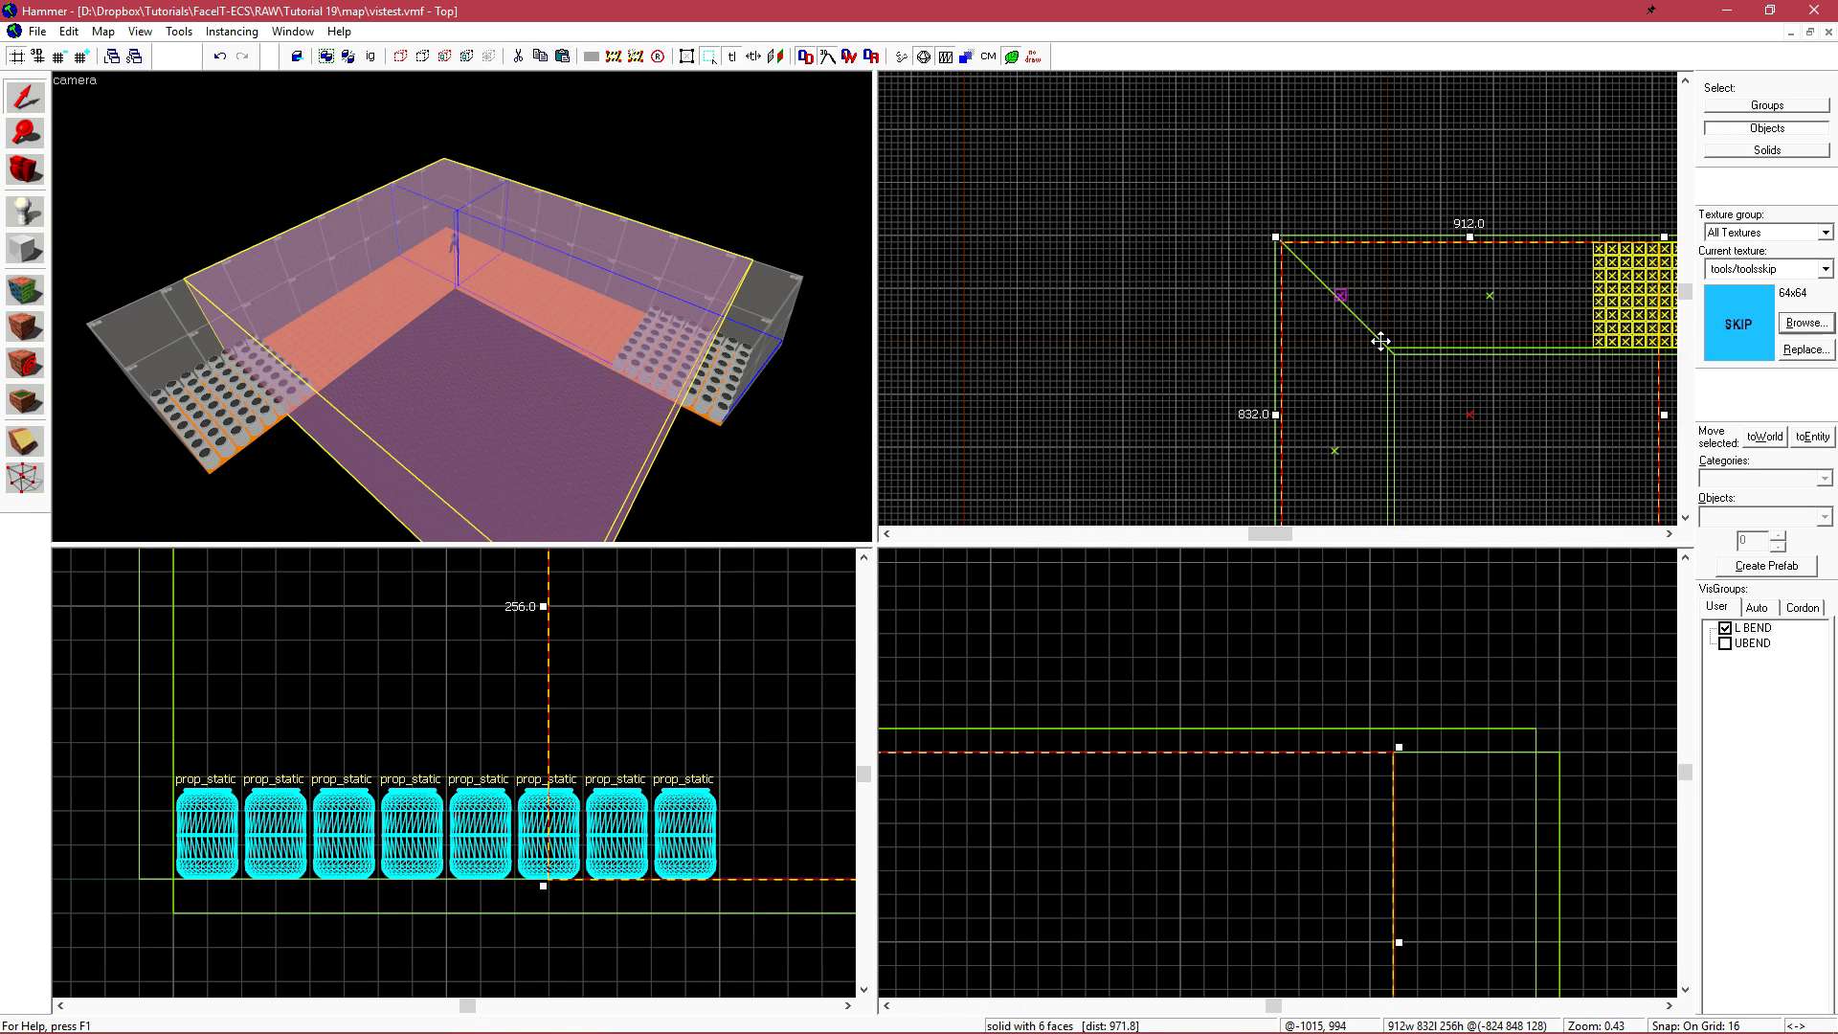
{"action": "scroll", "coordinate": [1350, 288], "scroll_direction": "down", "scroll_amount": 2}
{"action": "scroll", "coordinate": [1334, 246], "scroll_direction": "up", "scroll_amount": 4}
{"action": "scroll", "coordinate": [1330, 255], "scroll_direction": "up", "scroll_amount": 3}
Clip the skip block diagonally along the corridor bend
{"action": "key", "text": "shift+x"}
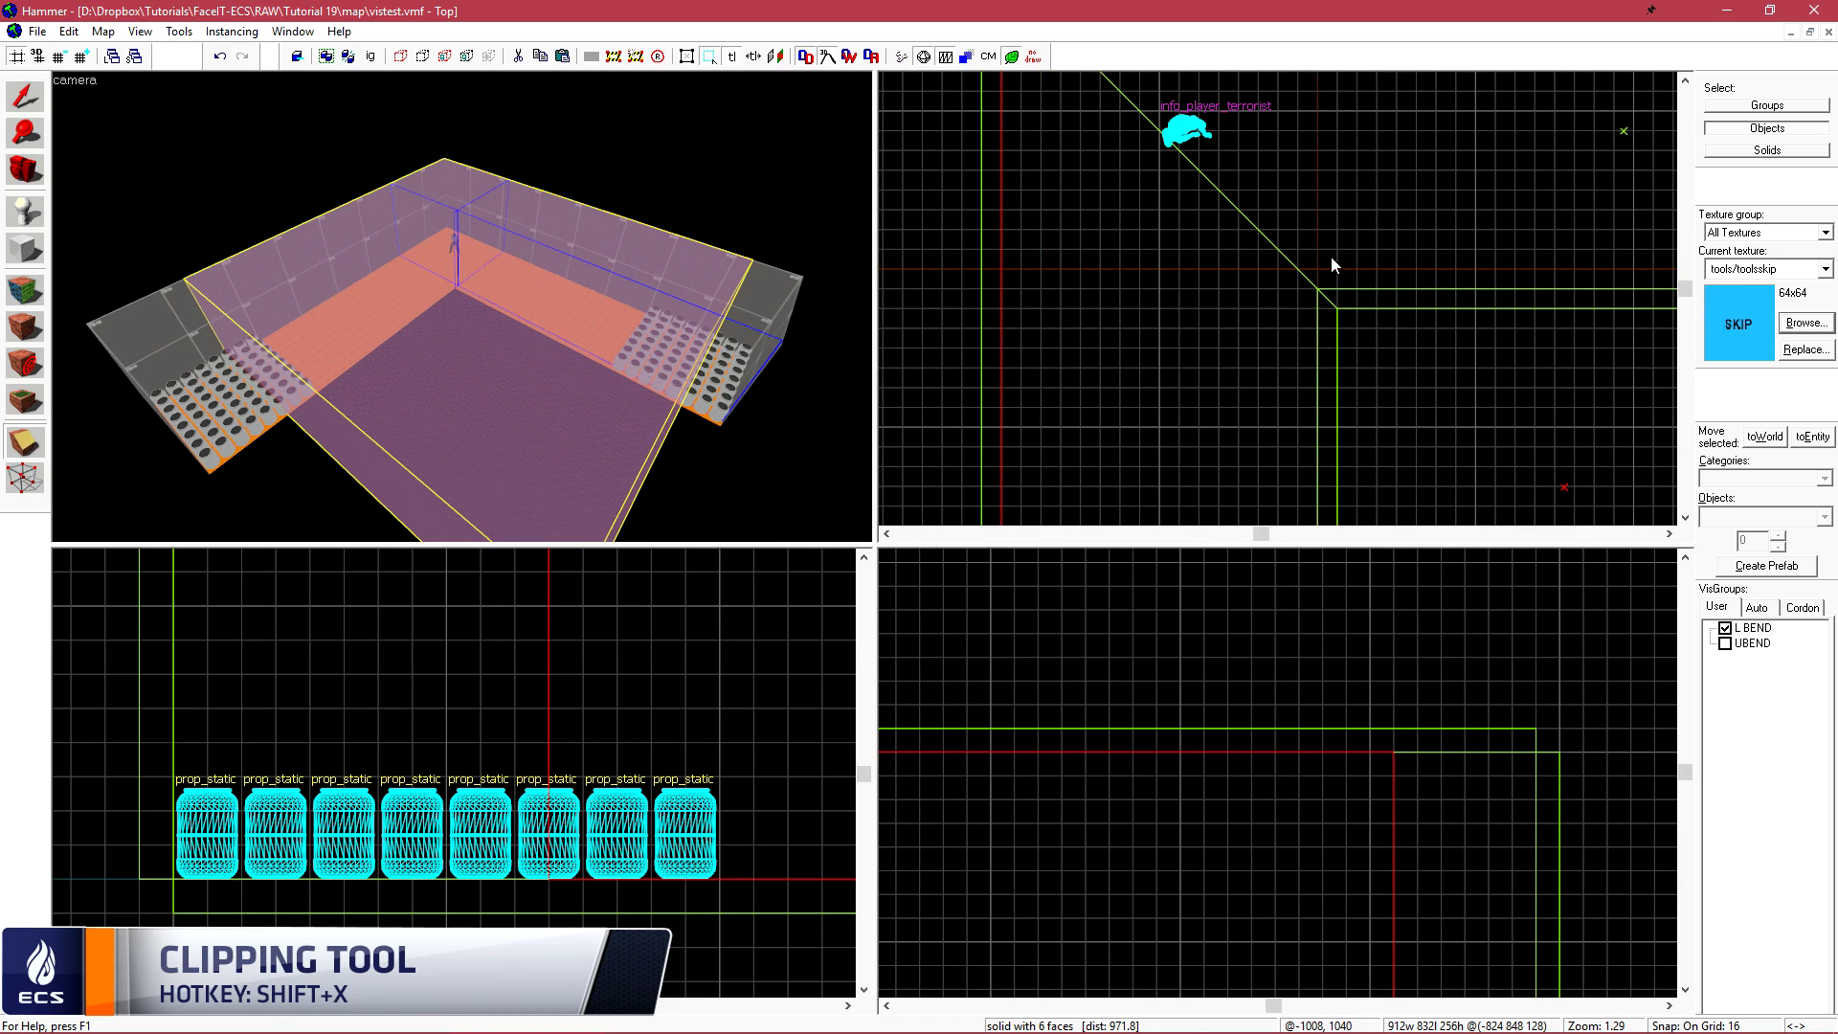
{"action": "scroll", "coordinate": [1331, 259], "scroll_direction": "up", "scroll_amount": 4}
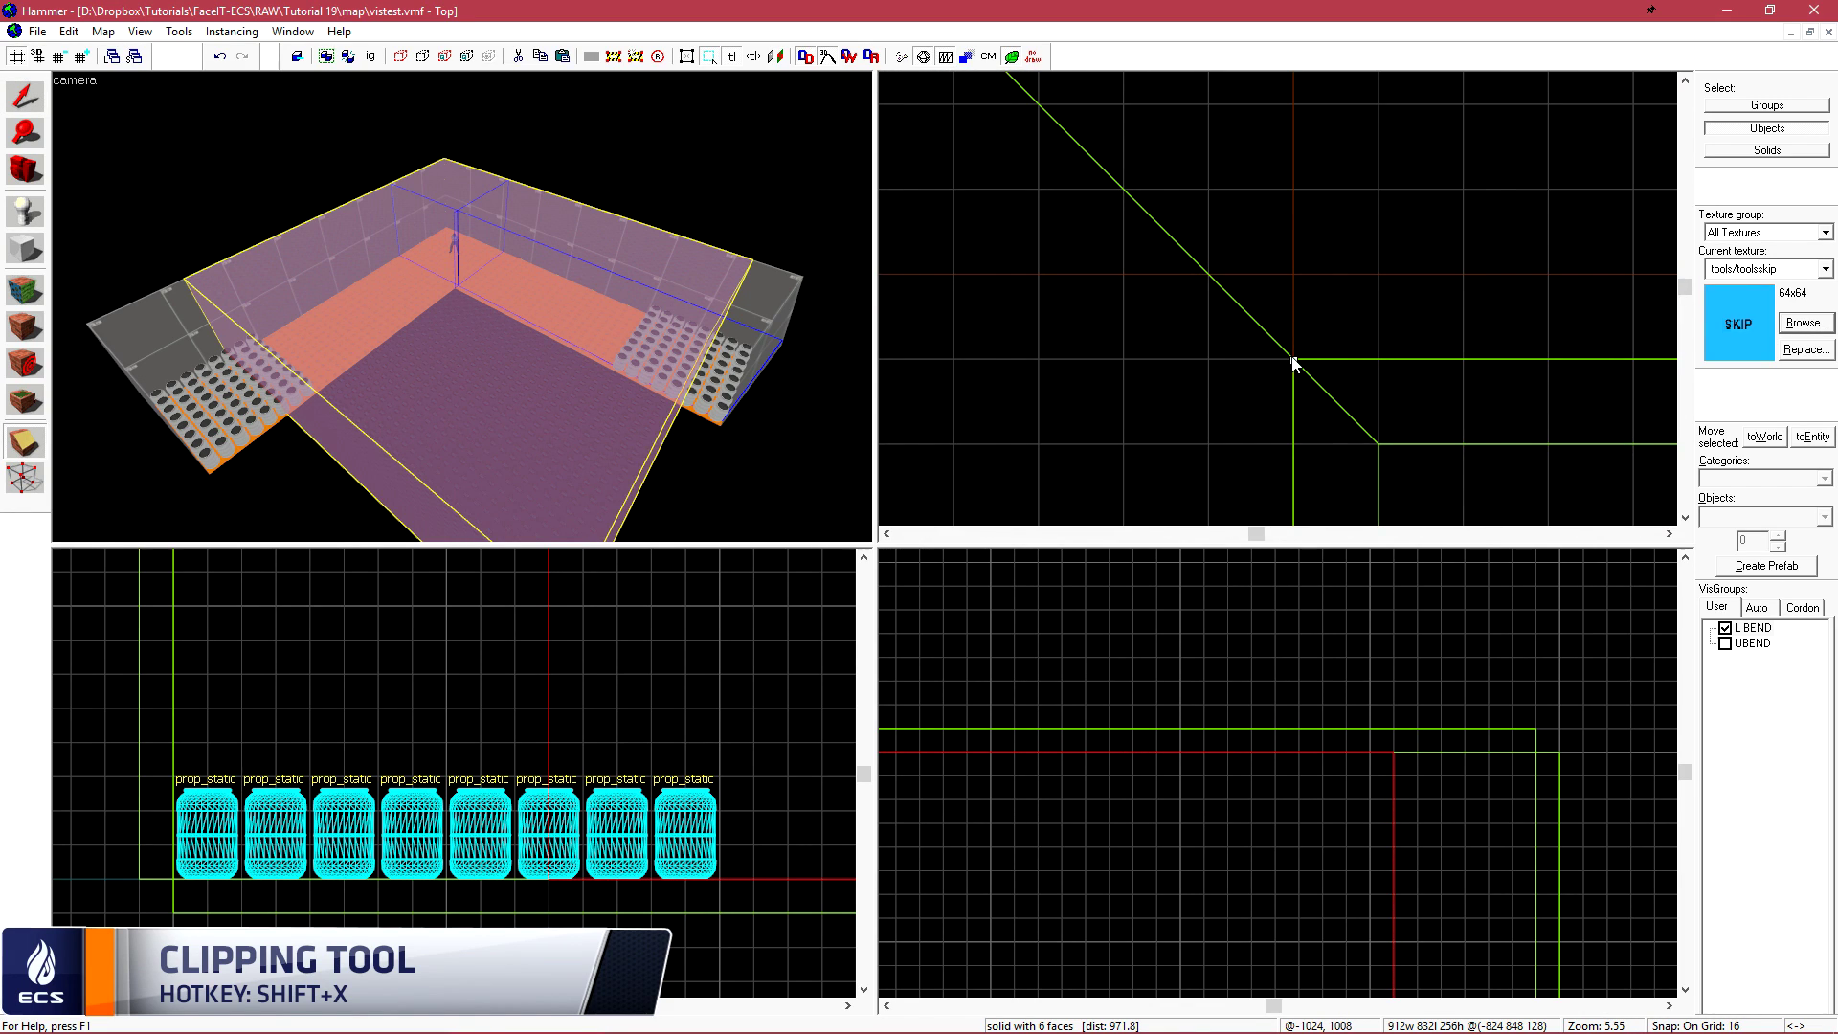
{"action": "left_click_drag", "start_coordinate": [1294, 365], "coordinate": [1359, 301]}
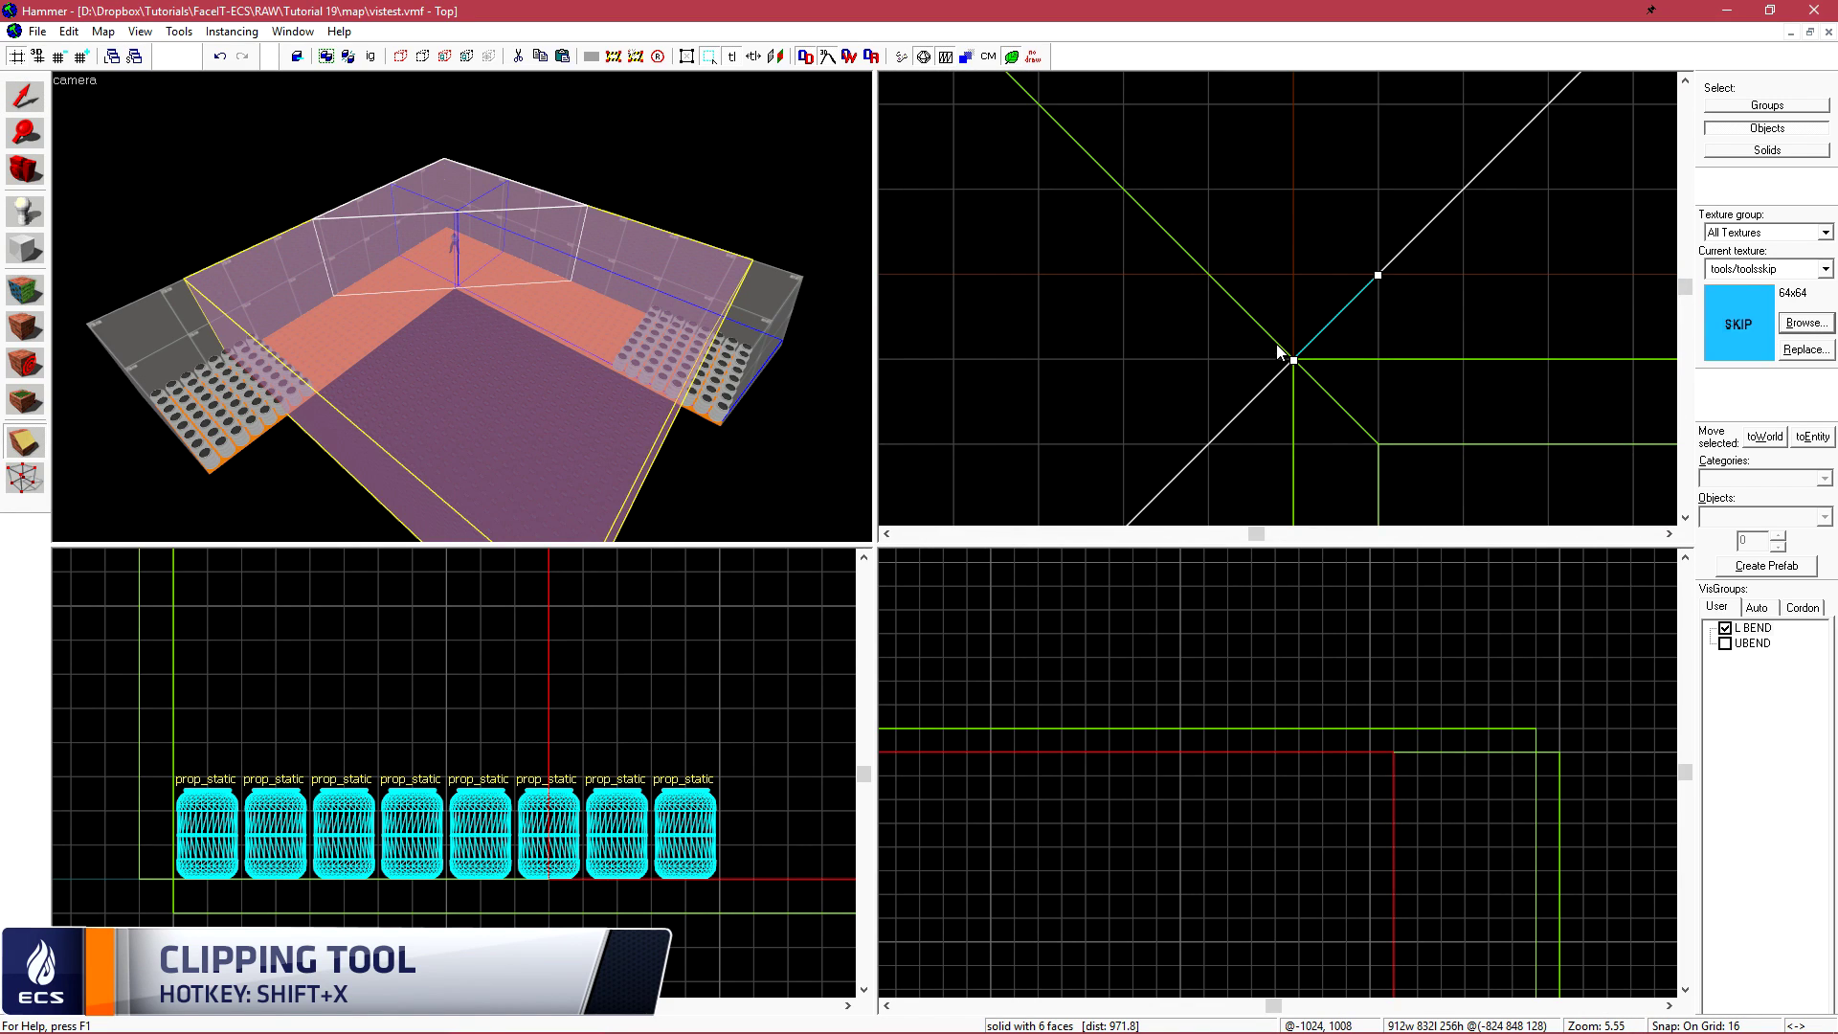
{"action": "scroll", "coordinate": [1350, 307], "scroll_direction": "down", "scroll_amount": 3}
{"action": "scroll", "coordinate": [1364, 311], "scroll_direction": "down", "scroll_amount": 2}
{"action": "key", "text": "Return"}
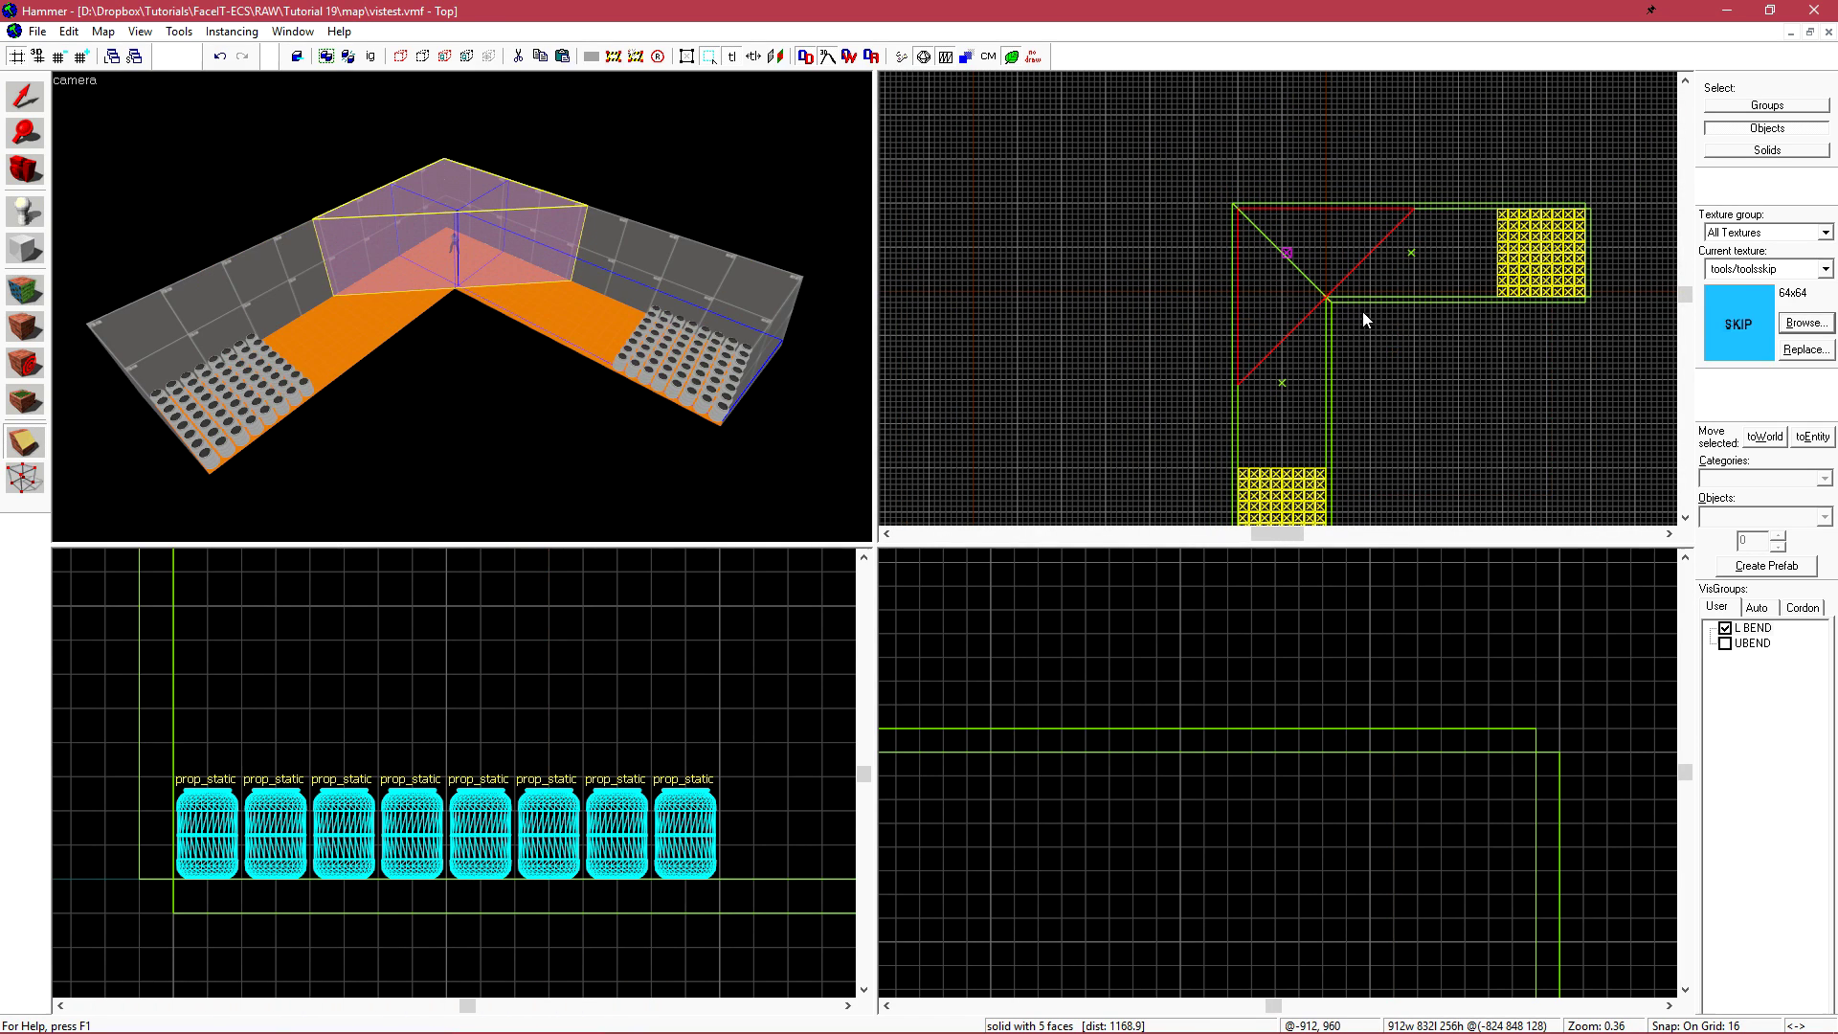
{"action": "key", "text": "z"}
{"action": "key", "text": "w"}
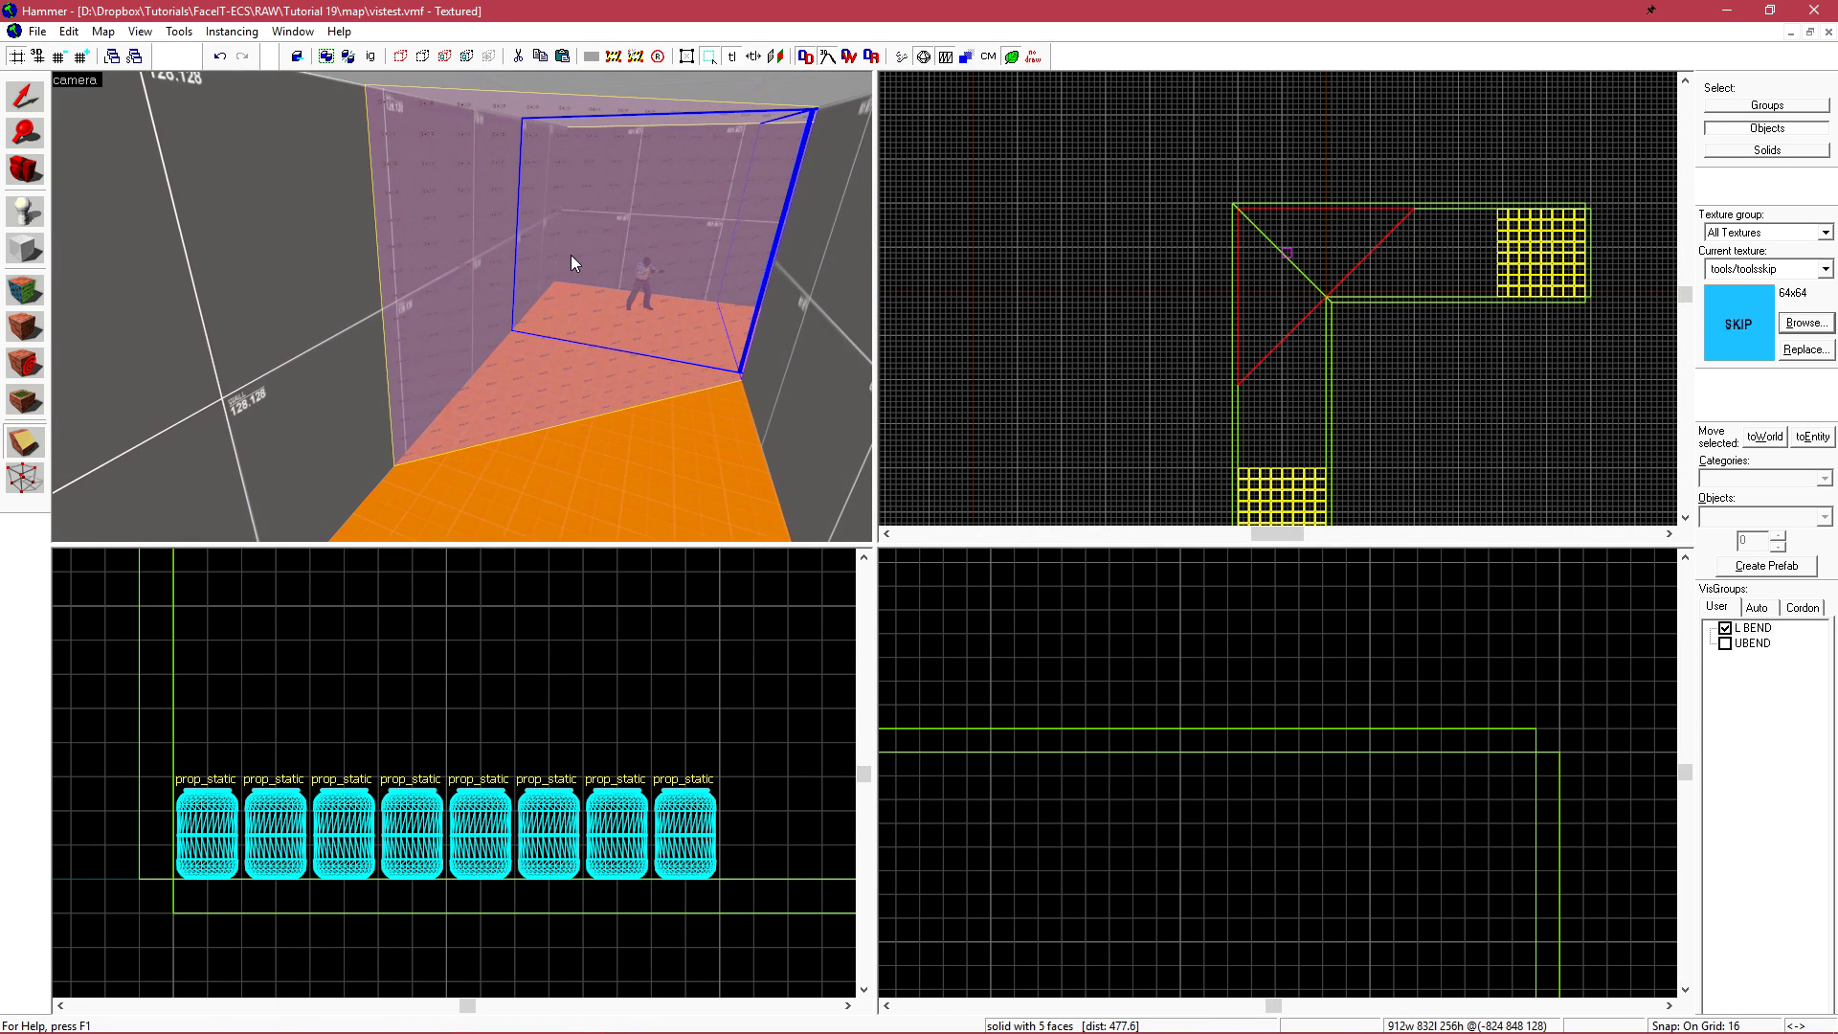
{"action": "key", "text": "z"}
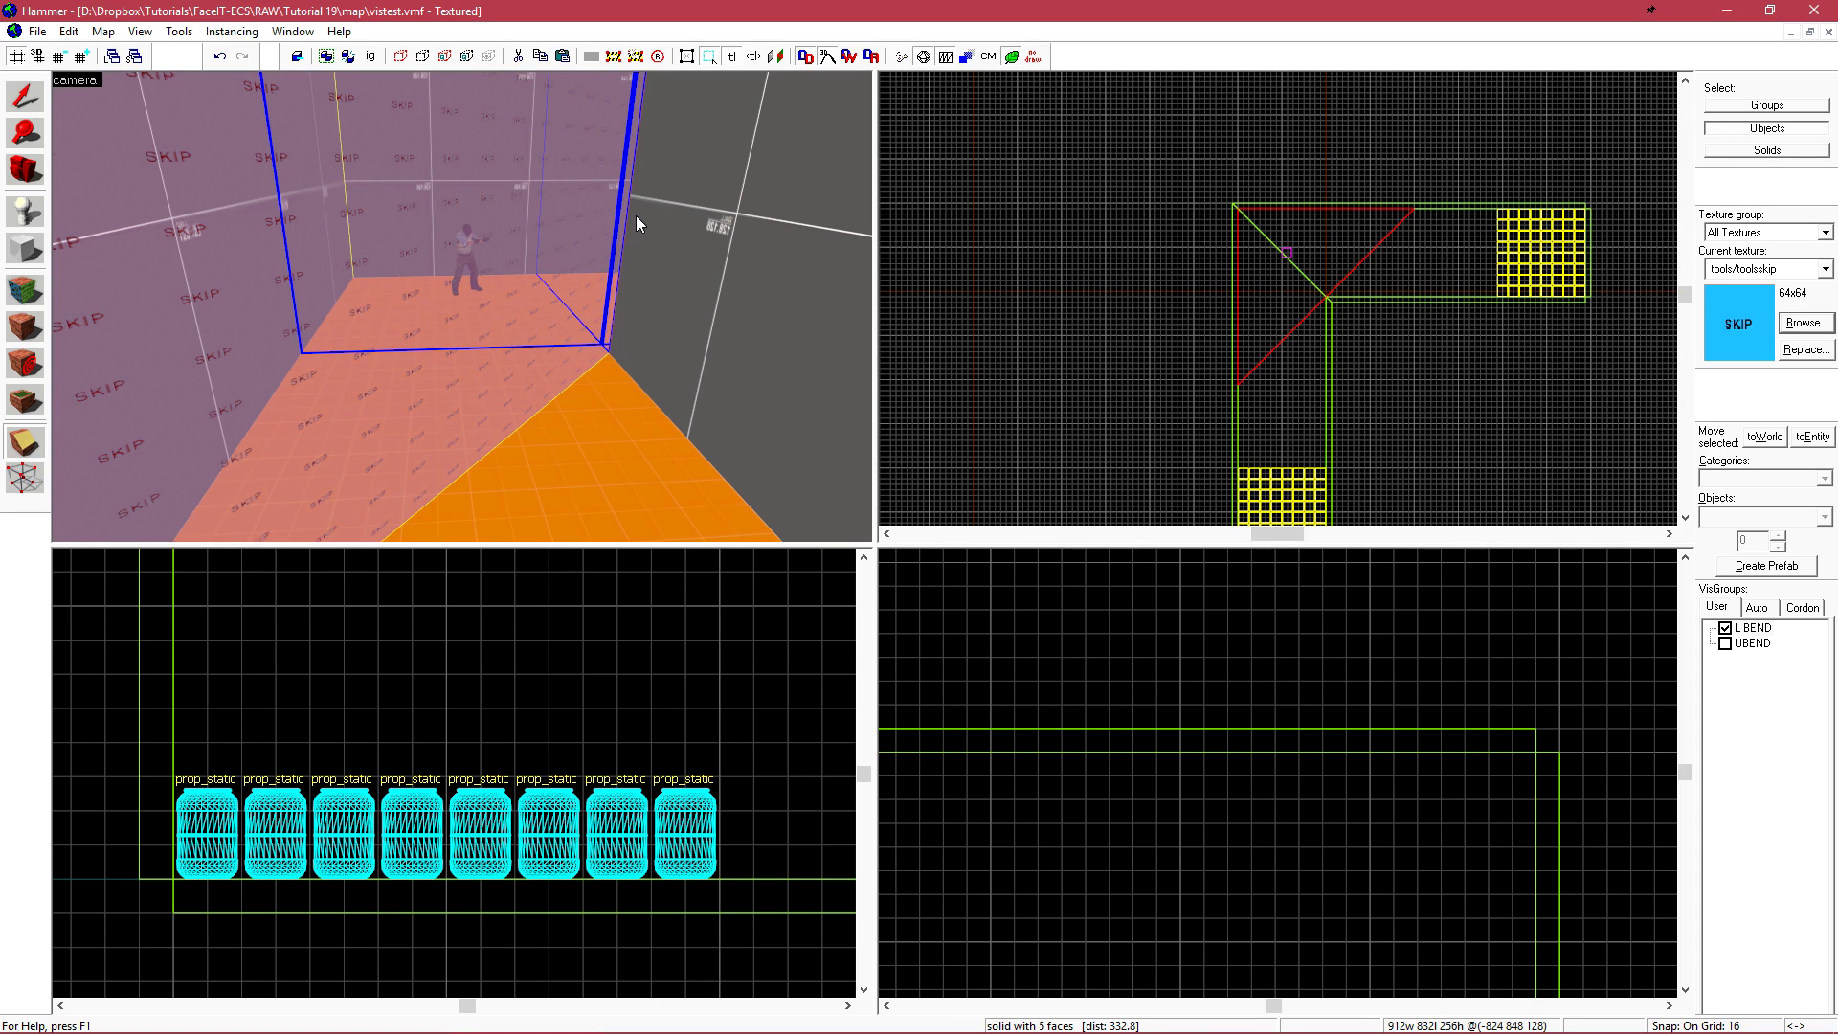
{"action": "key", "text": "z"}
{"action": "key", "text": "w"}
{"action": "key", "text": "z"}
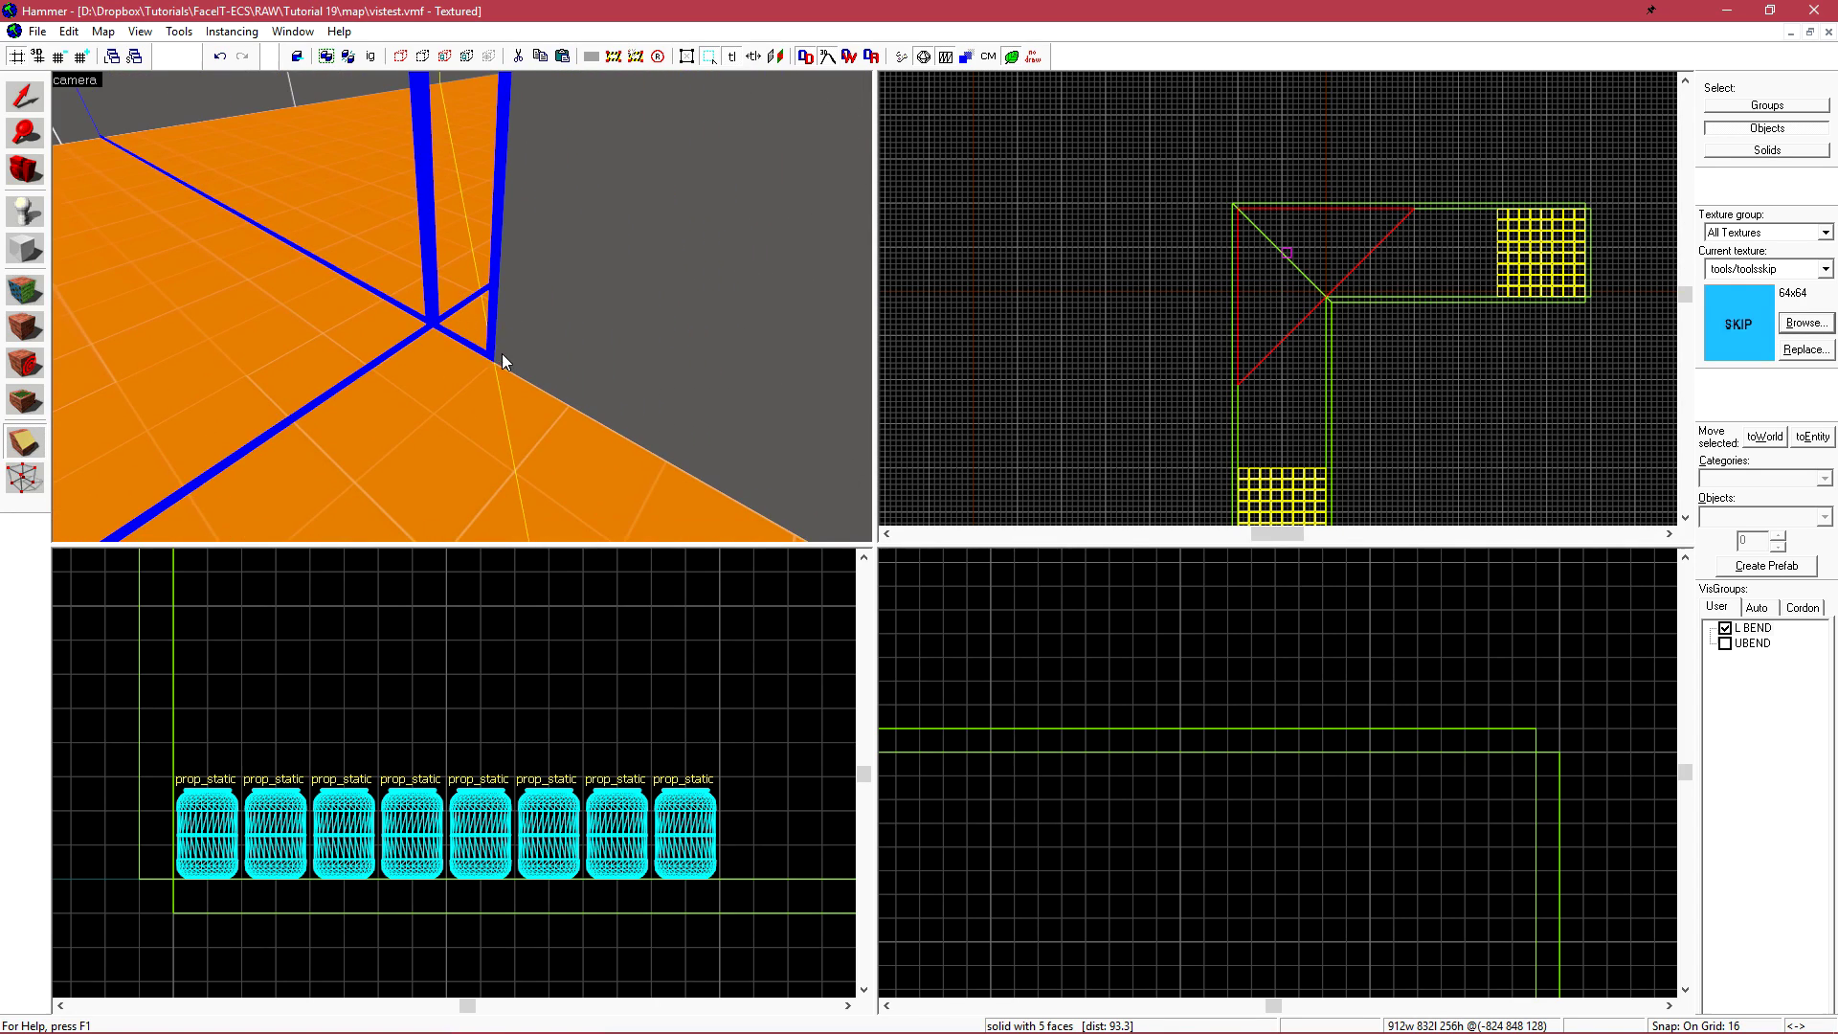
Unload the portal file from the Map menu
{"action": "left_click", "coordinate": [102, 30]}
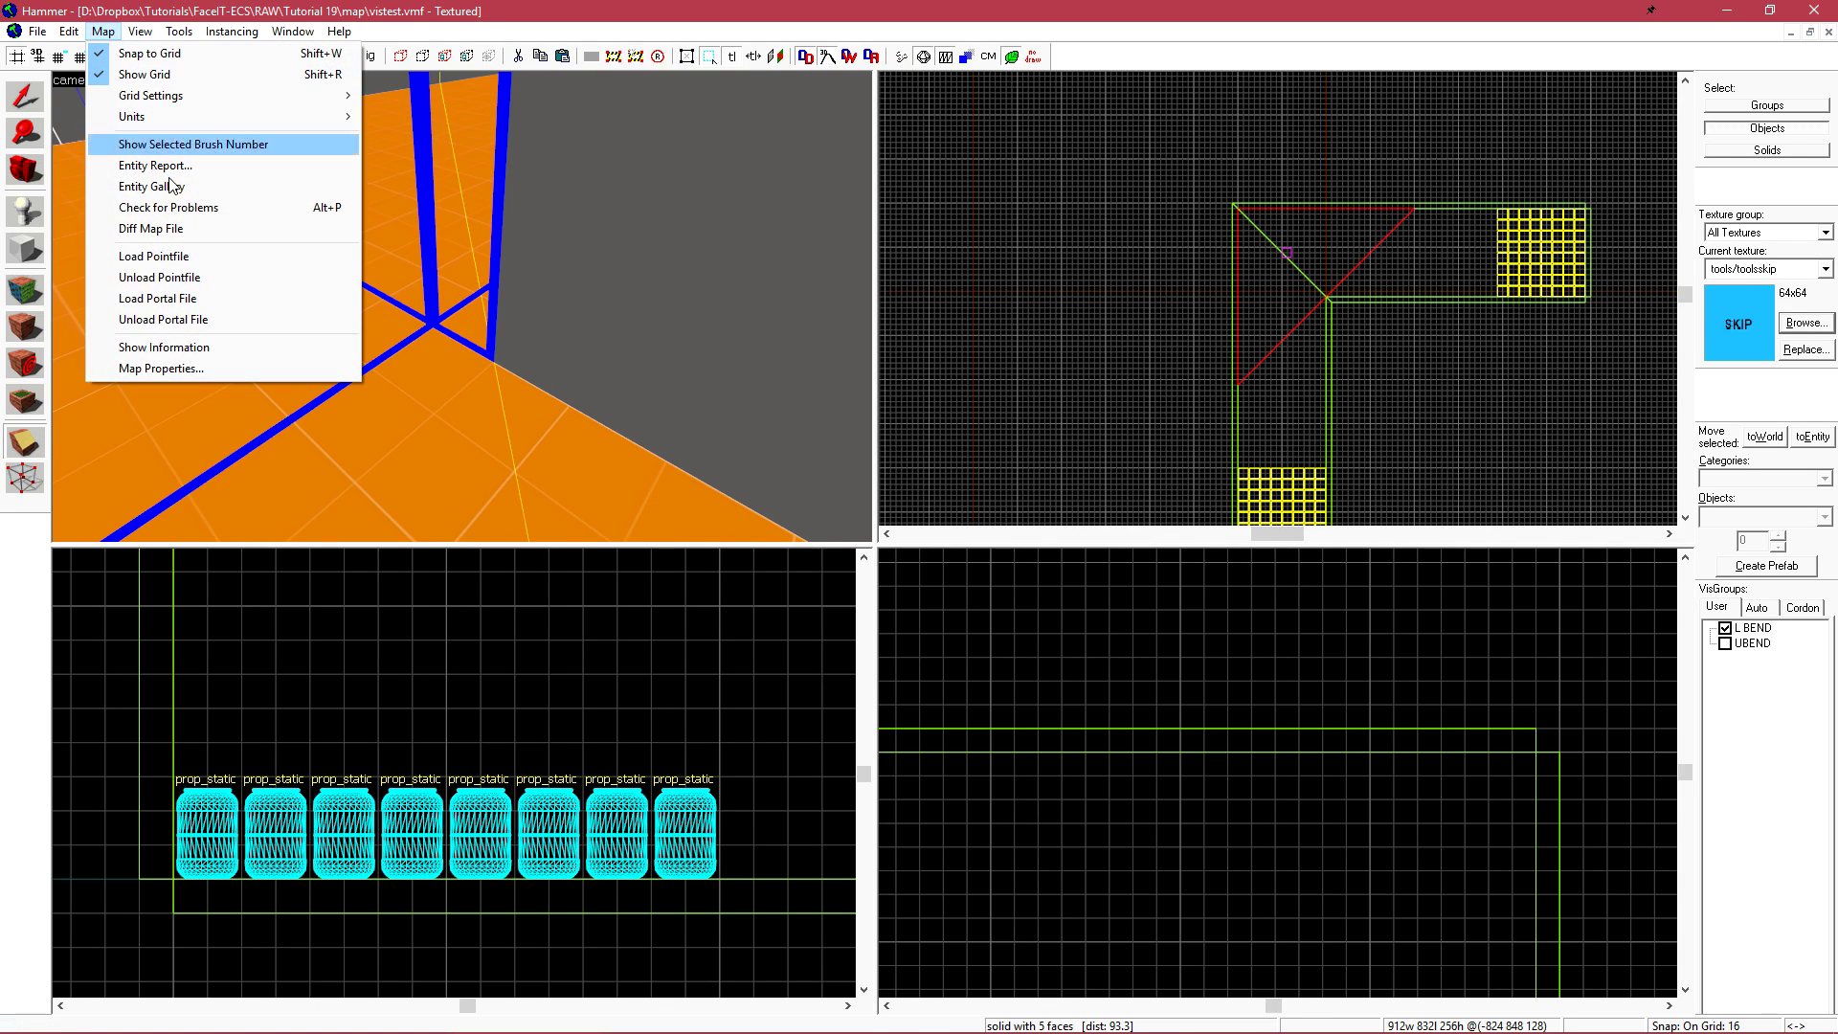
{"action": "left_click", "coordinate": [254, 319]}
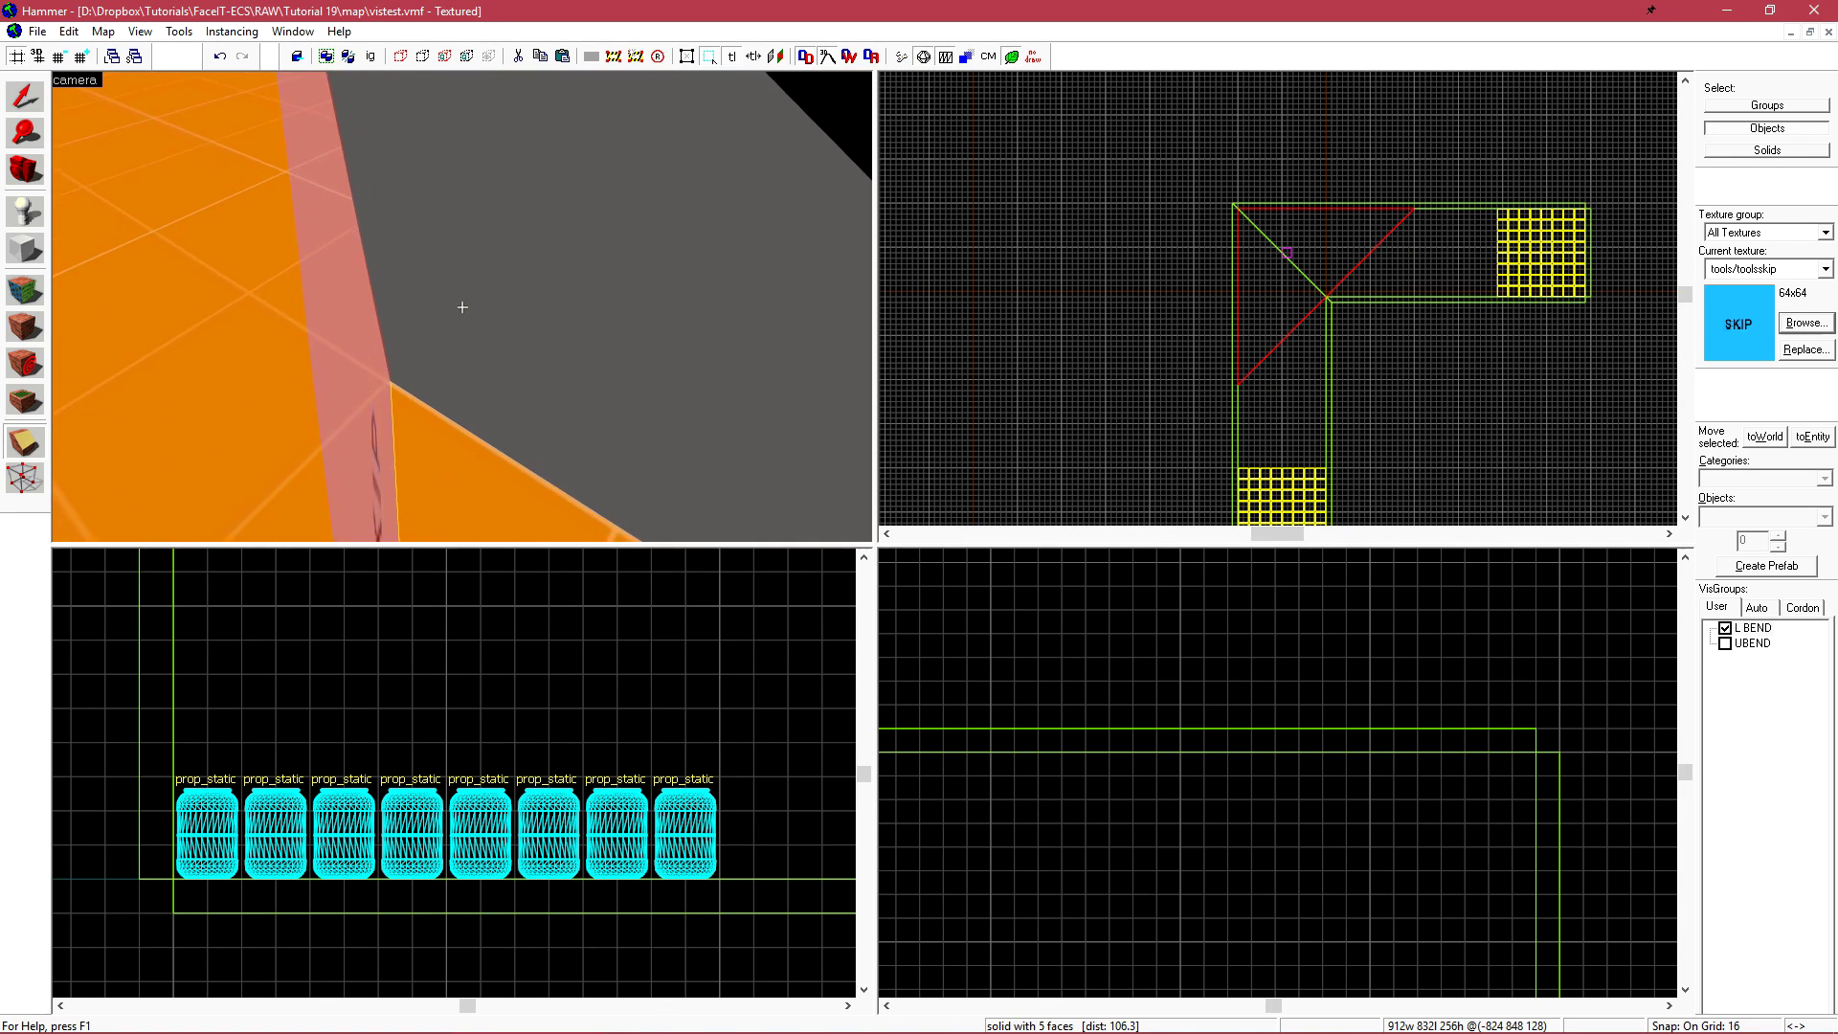
{"action": "key", "text": "z"}
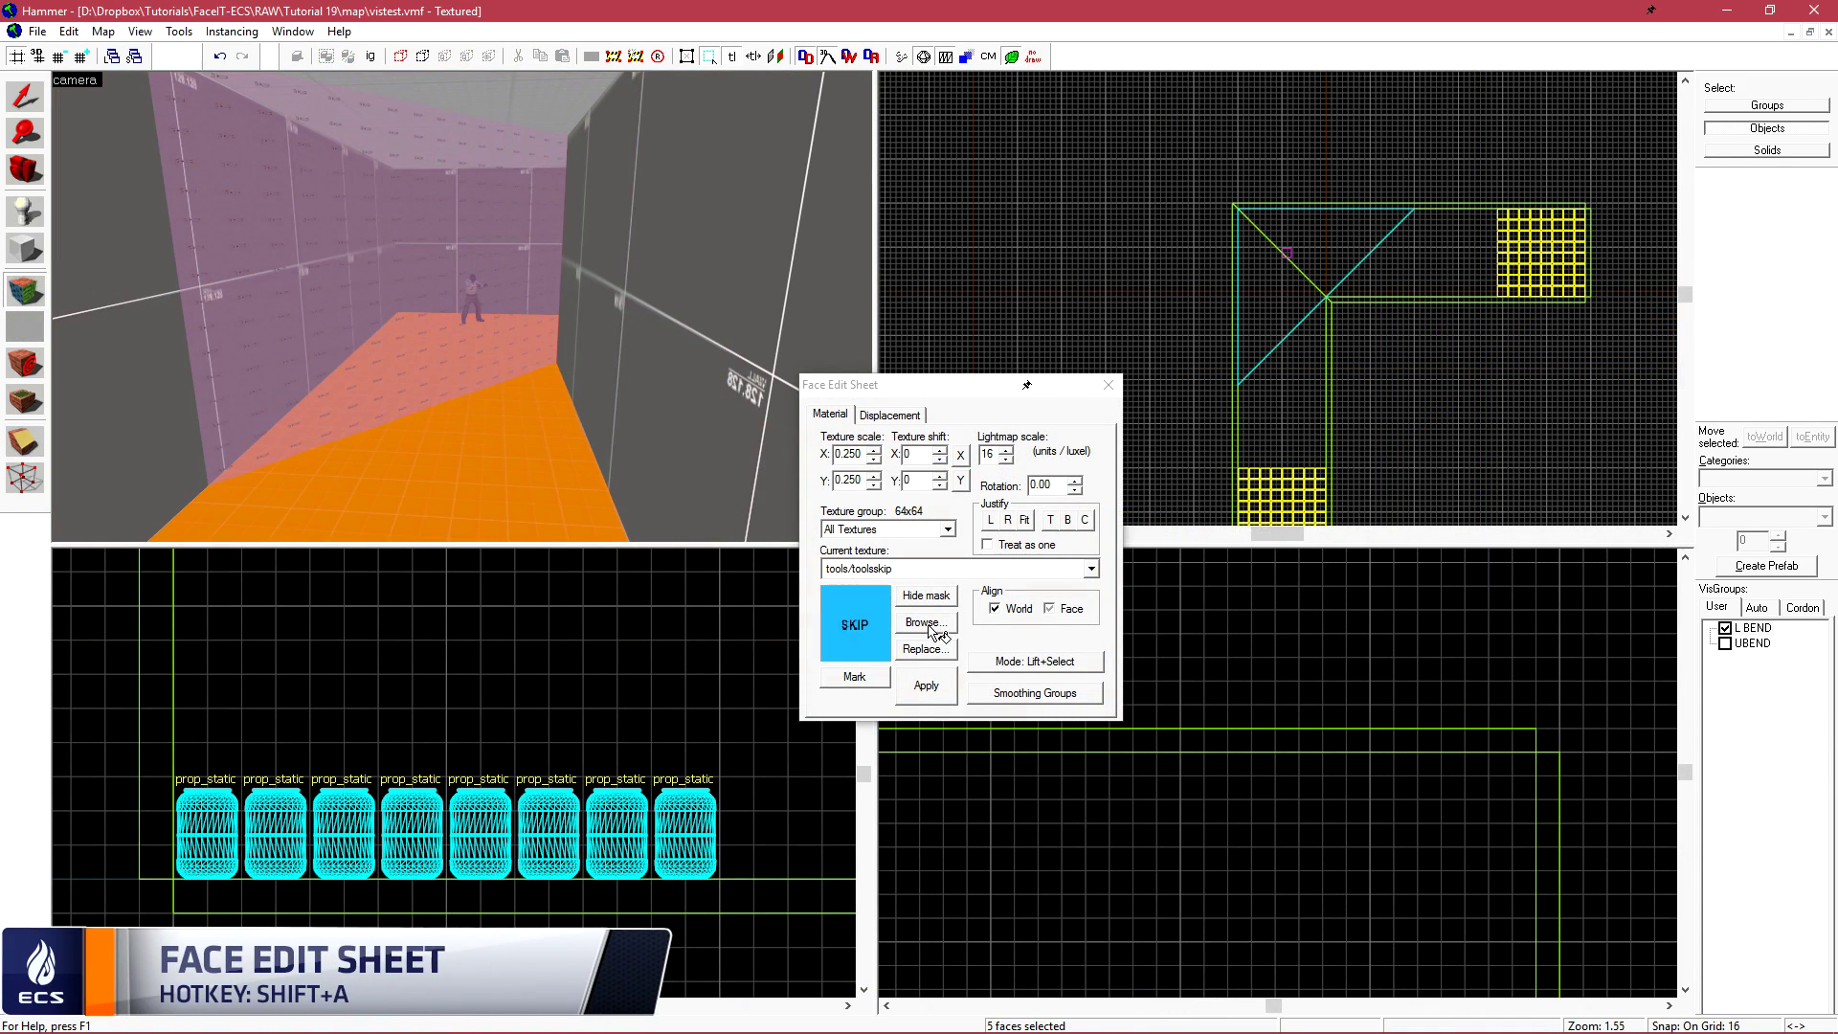
Apply tools/toolshint to the wedge's faces and reselect the hint brush
{"action": "left_click", "coordinate": [923, 621]}
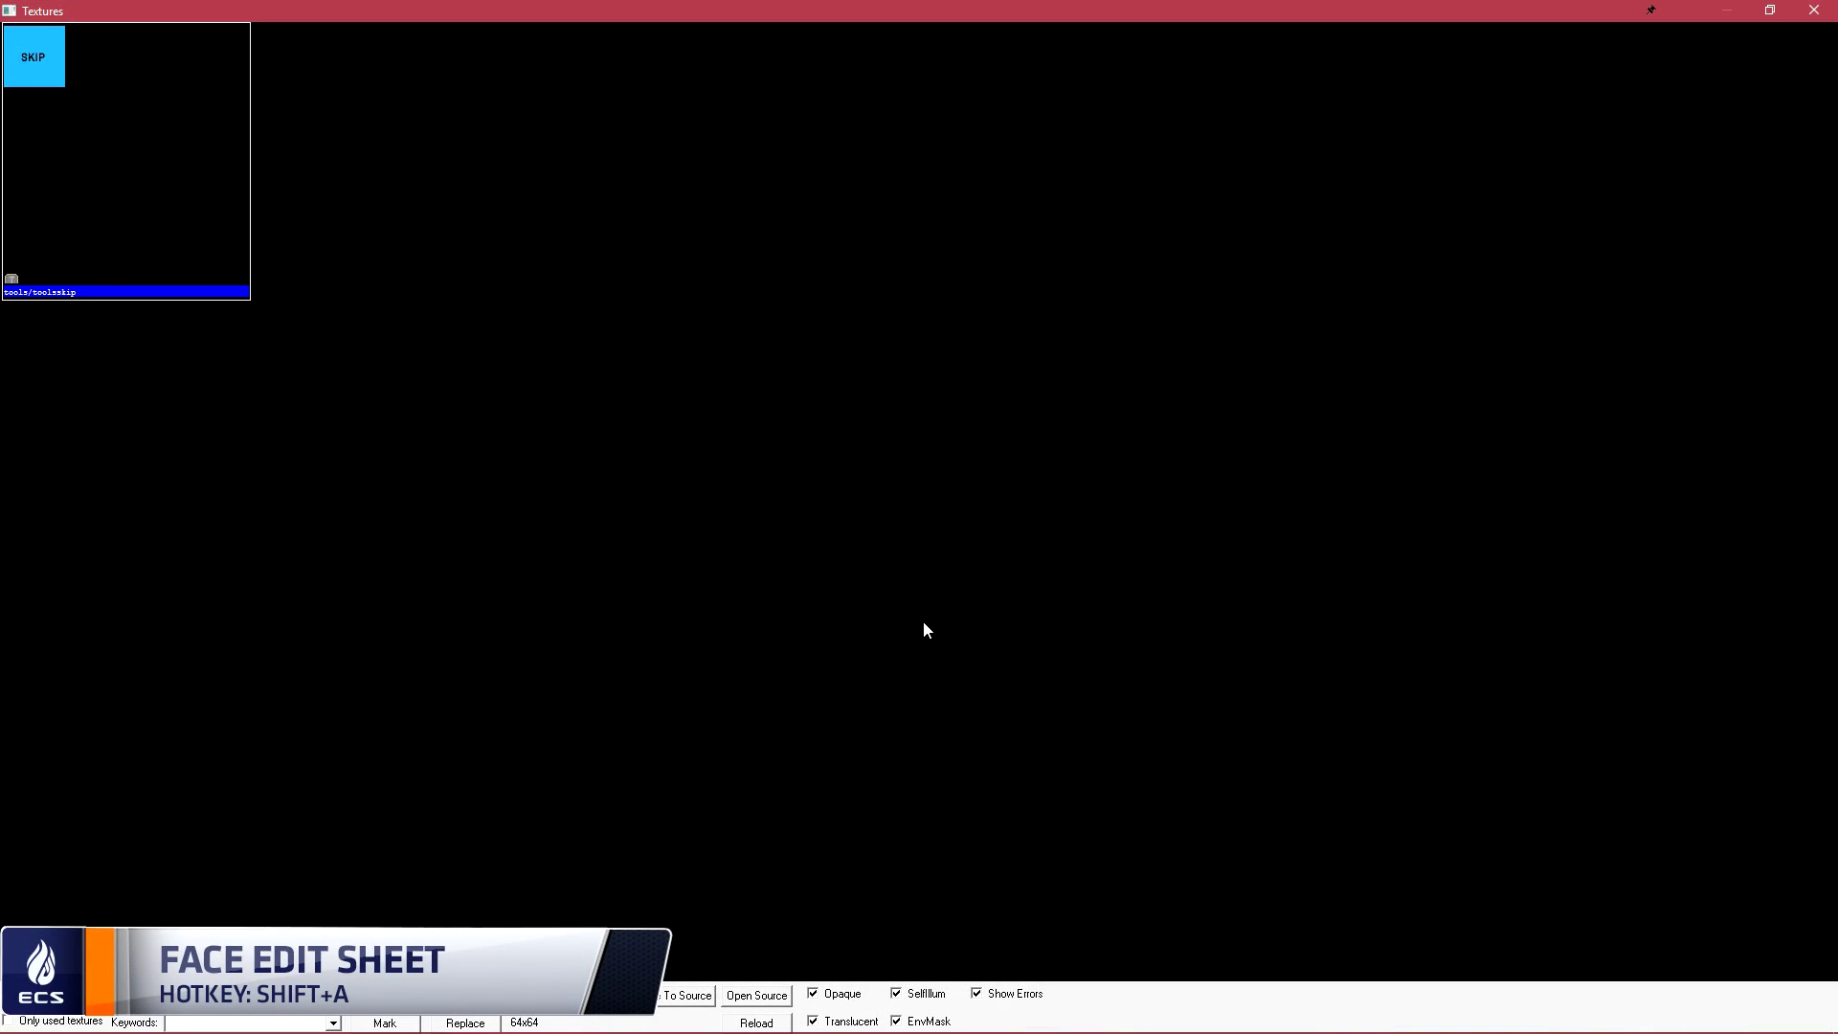
{"action": "type", "text": "hint"}
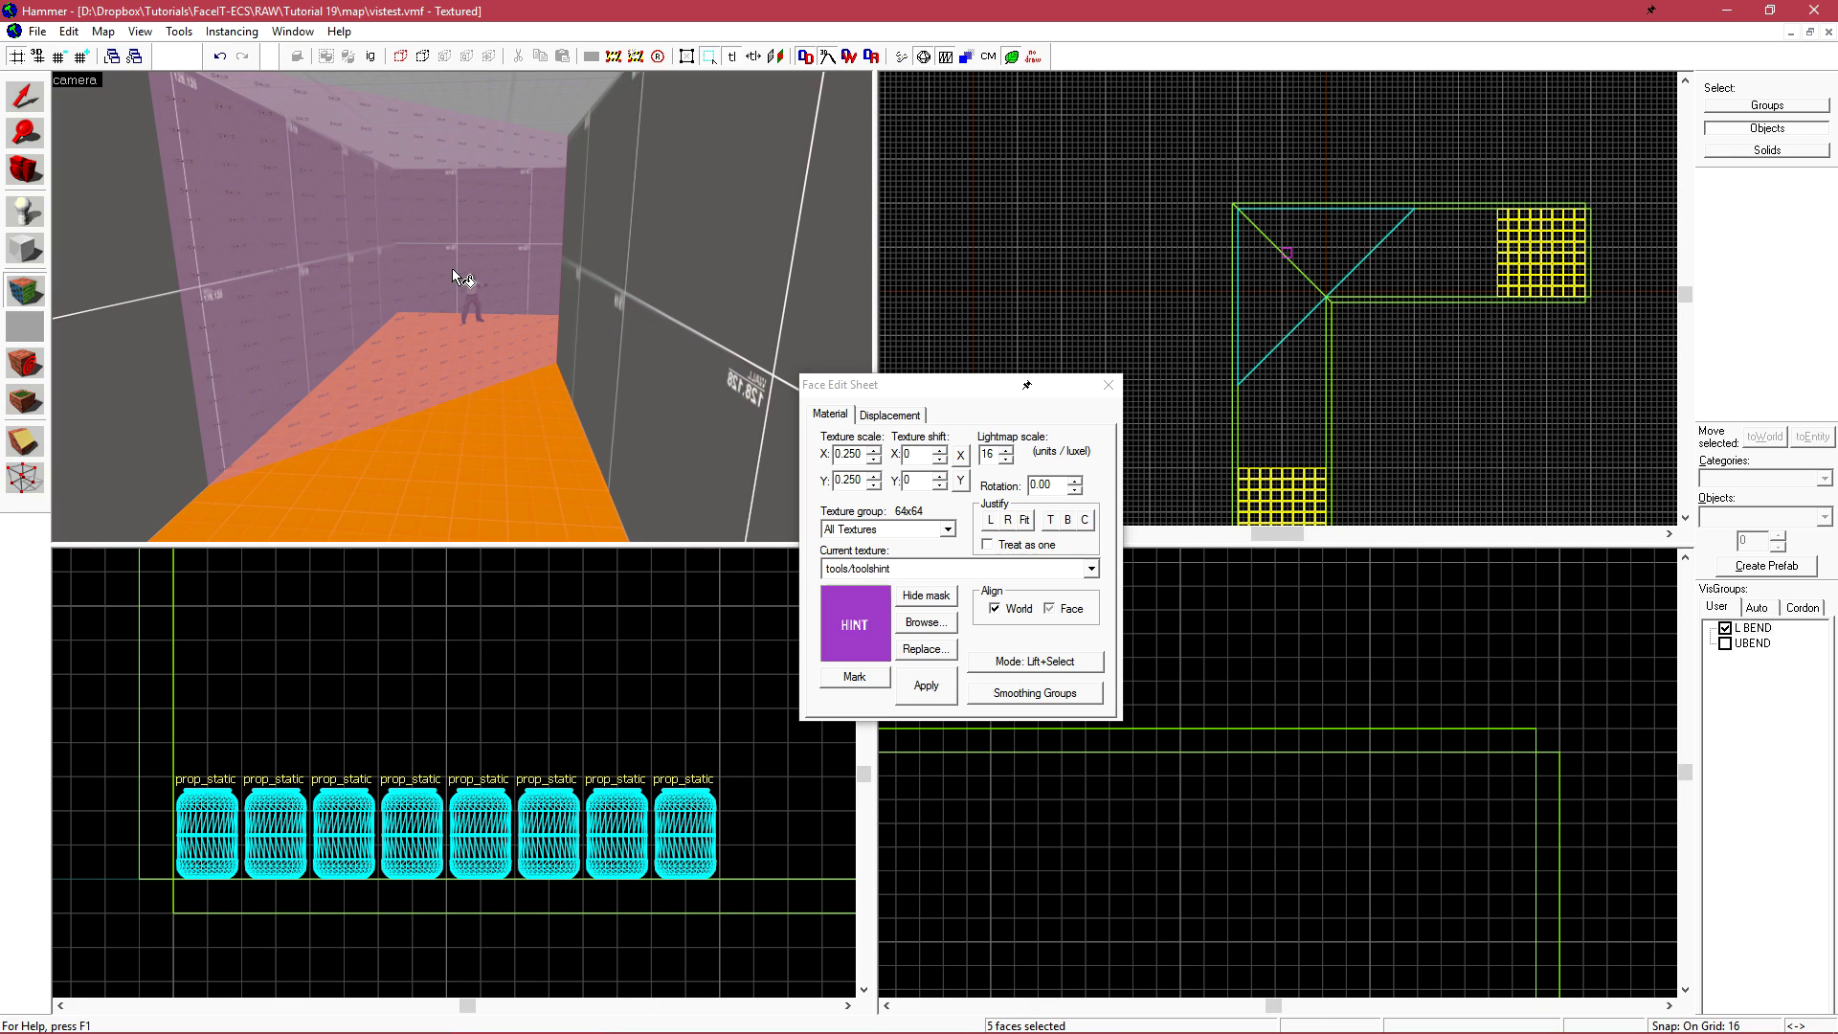
{"action": "key", "text": "shift+s"}
{"action": "key", "text": "w"}
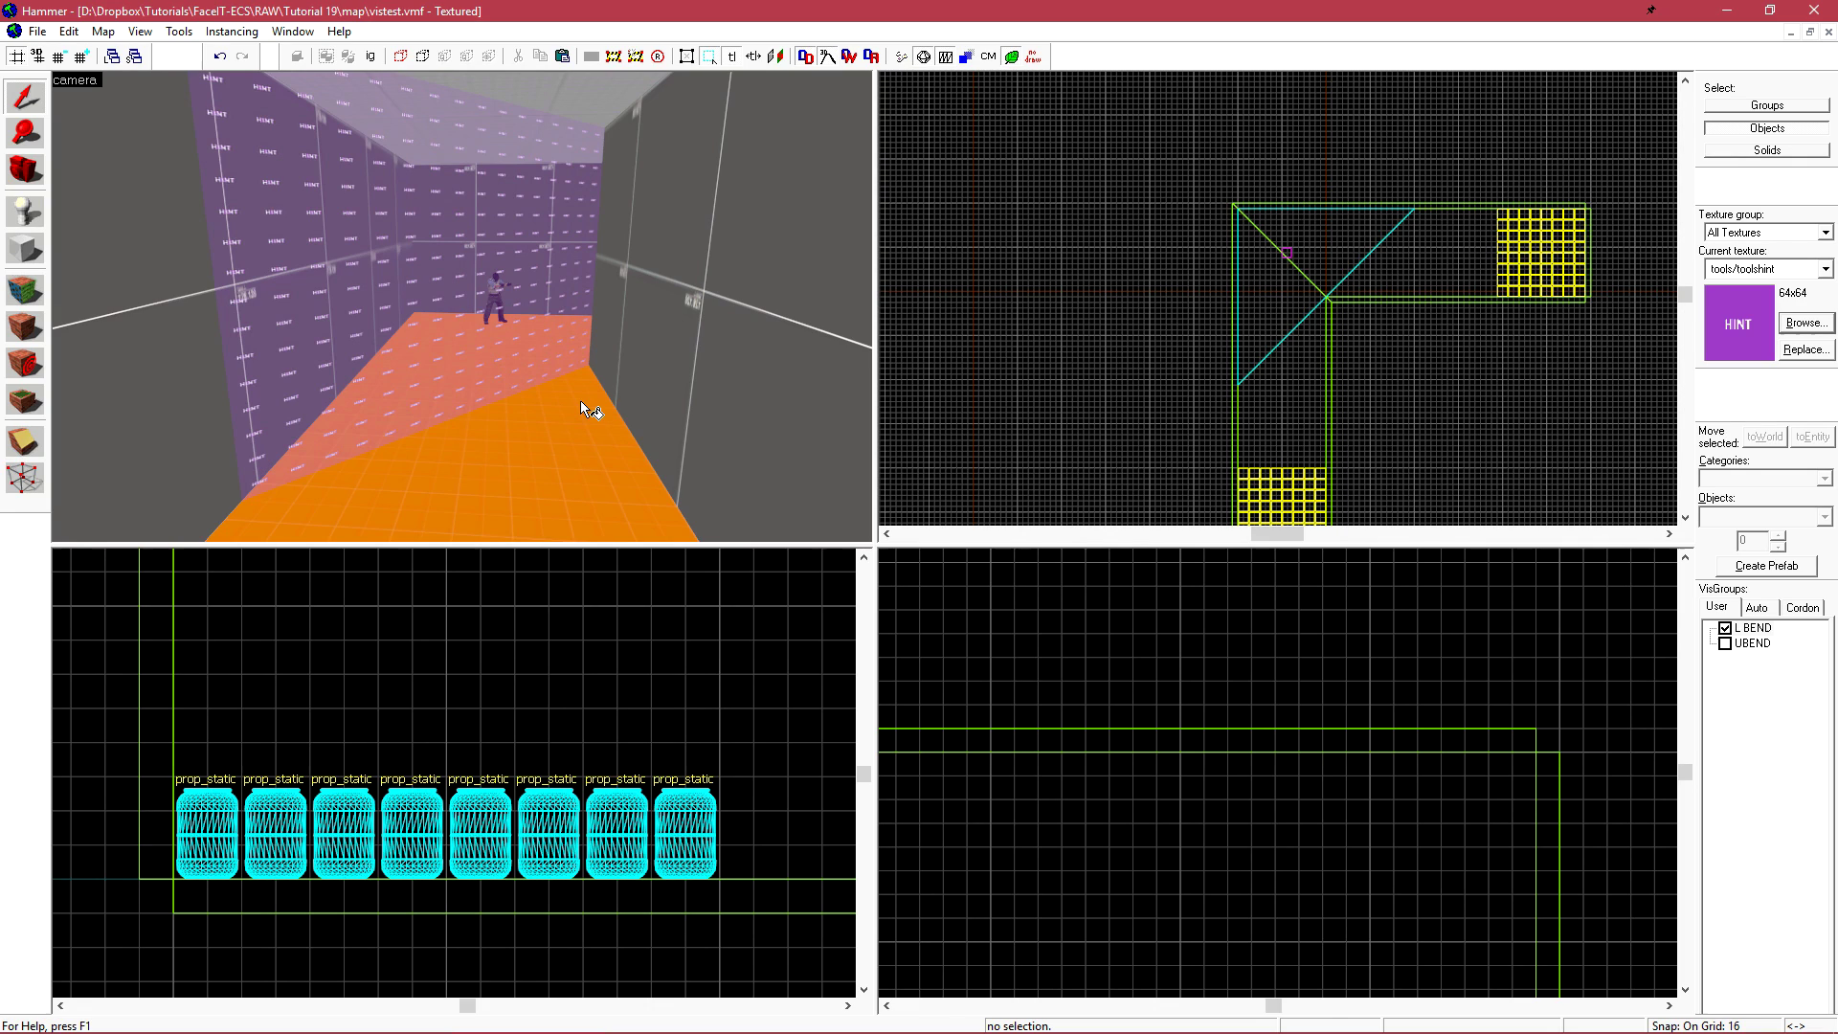
{"action": "left_click_drag", "start_coordinate": [581, 400], "coordinate": [462, 306]}
{"action": "key", "text": "w"}
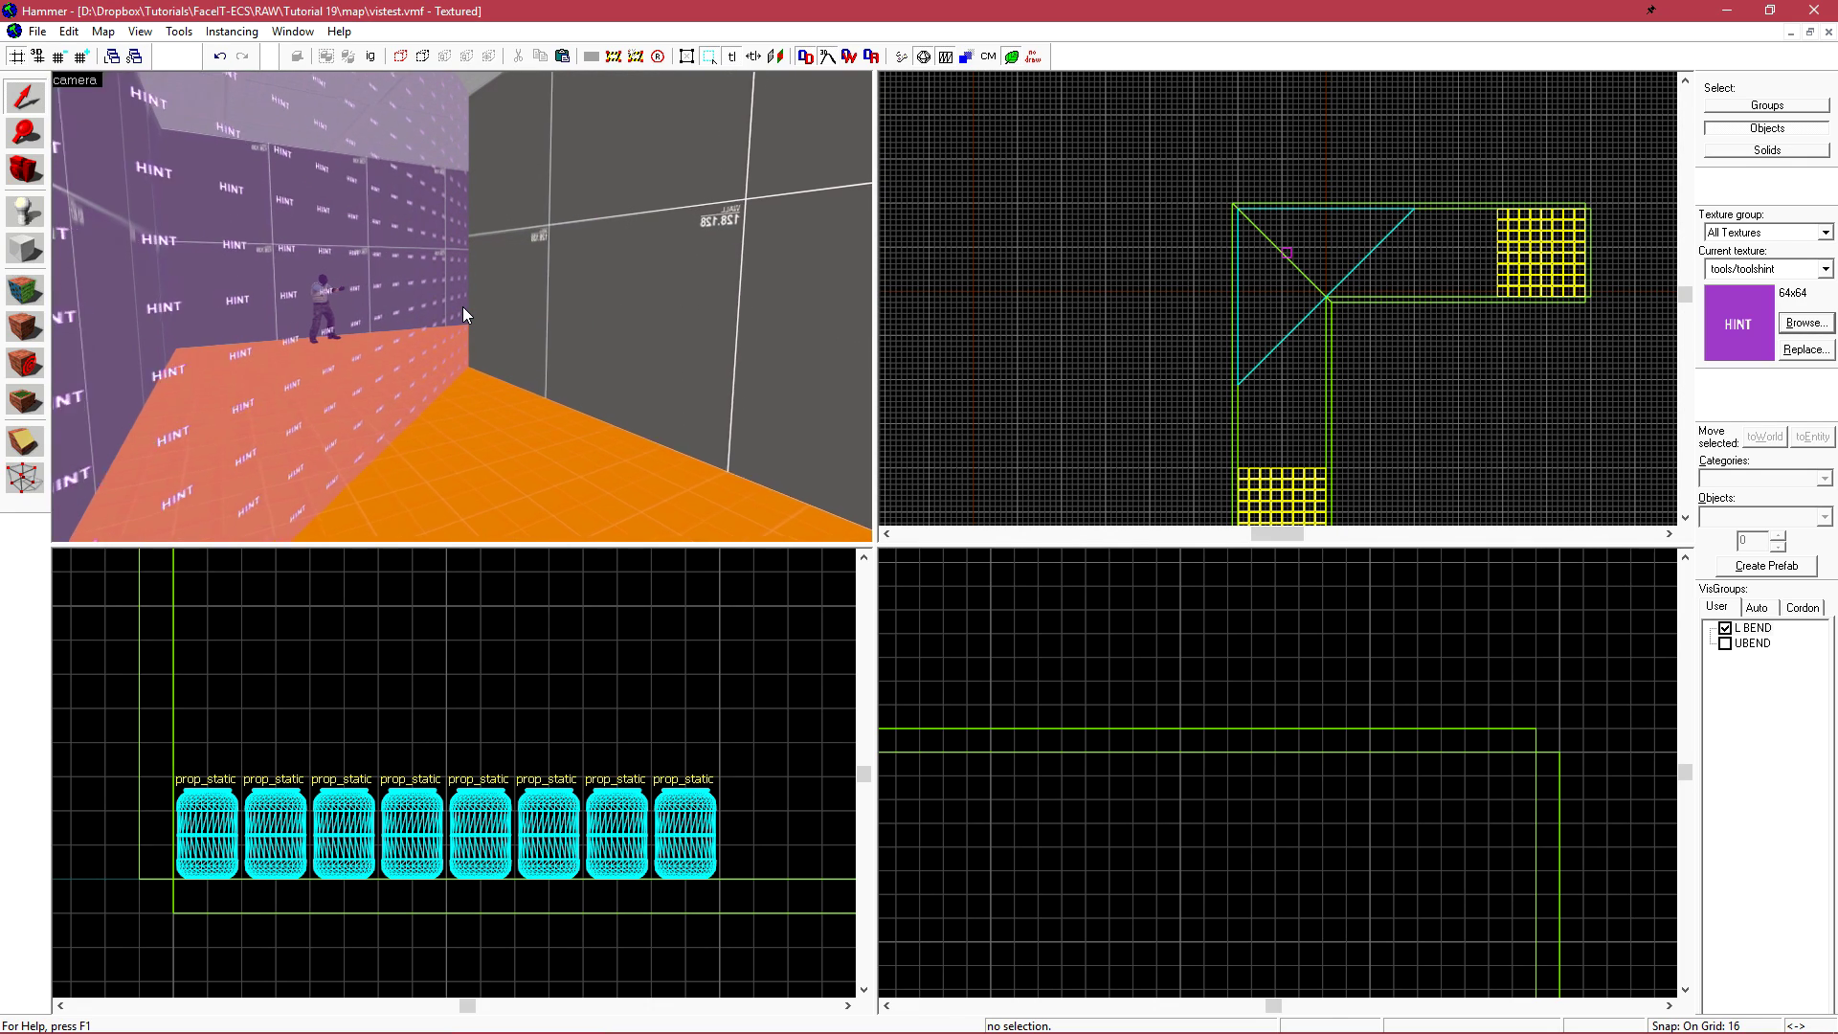
{"action": "key", "text": "Down"}
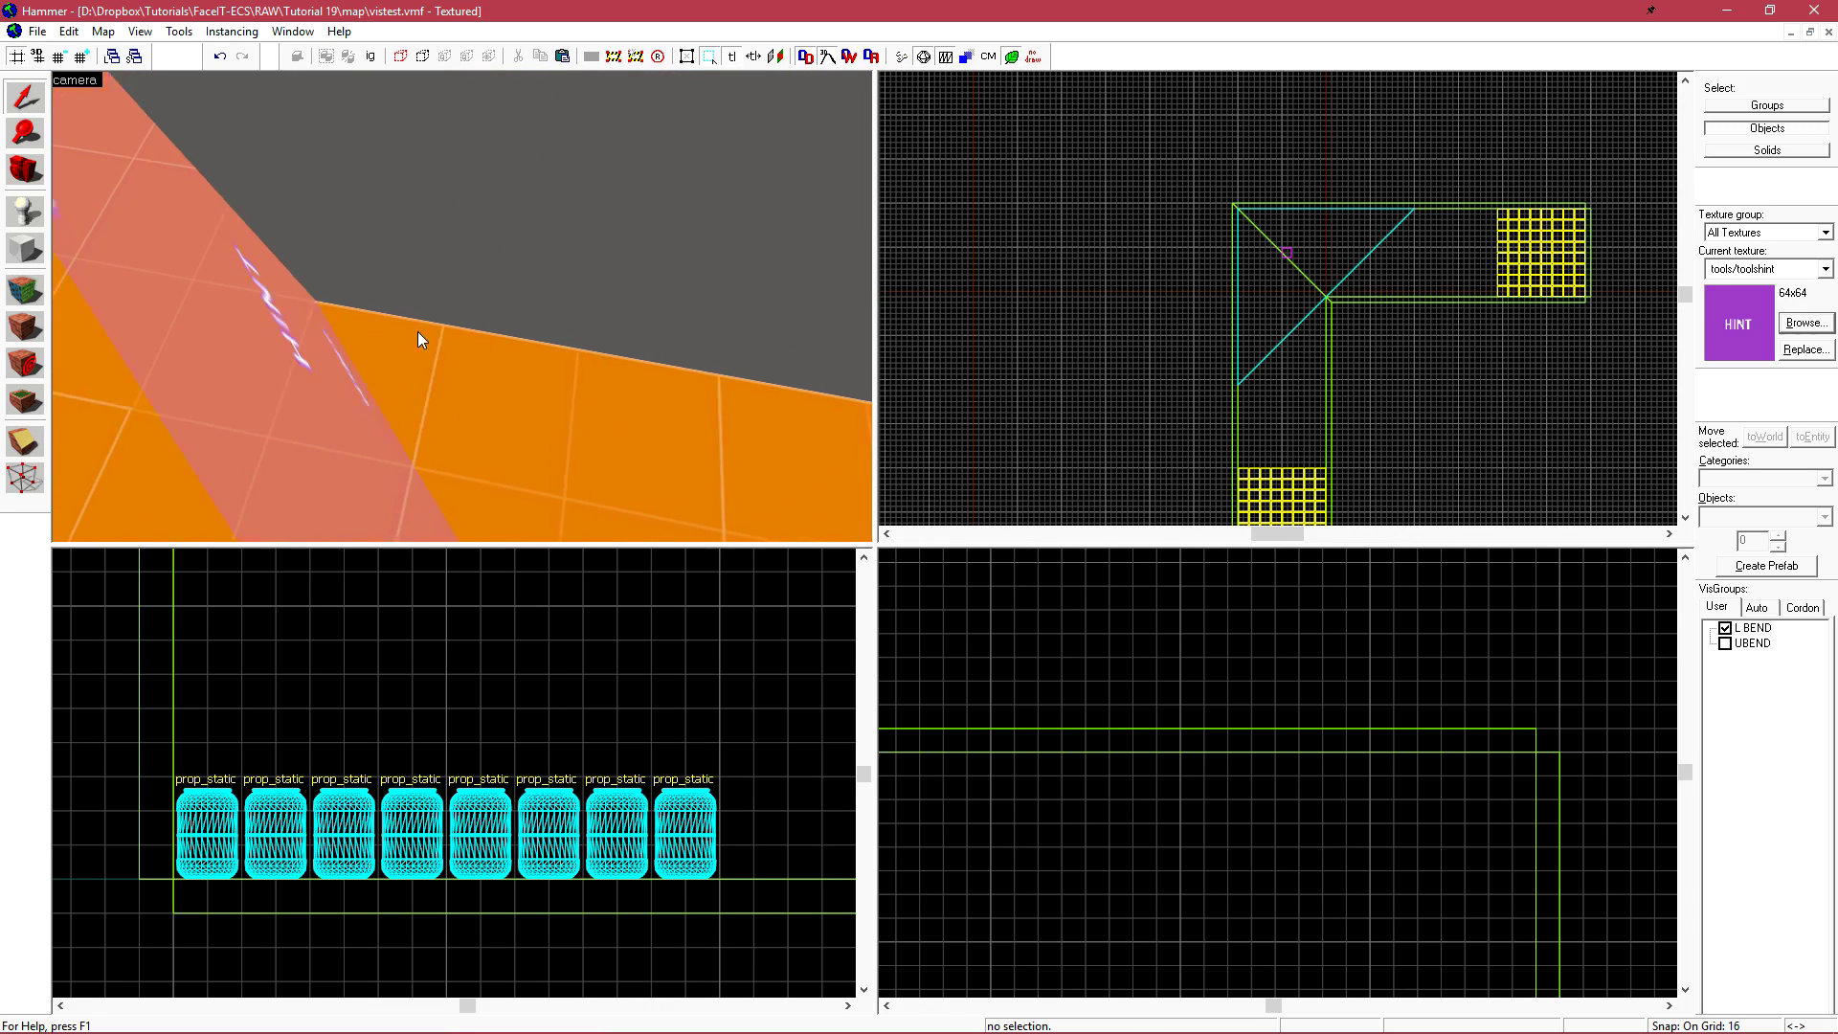
{"action": "left_click", "coordinate": [326, 372]}
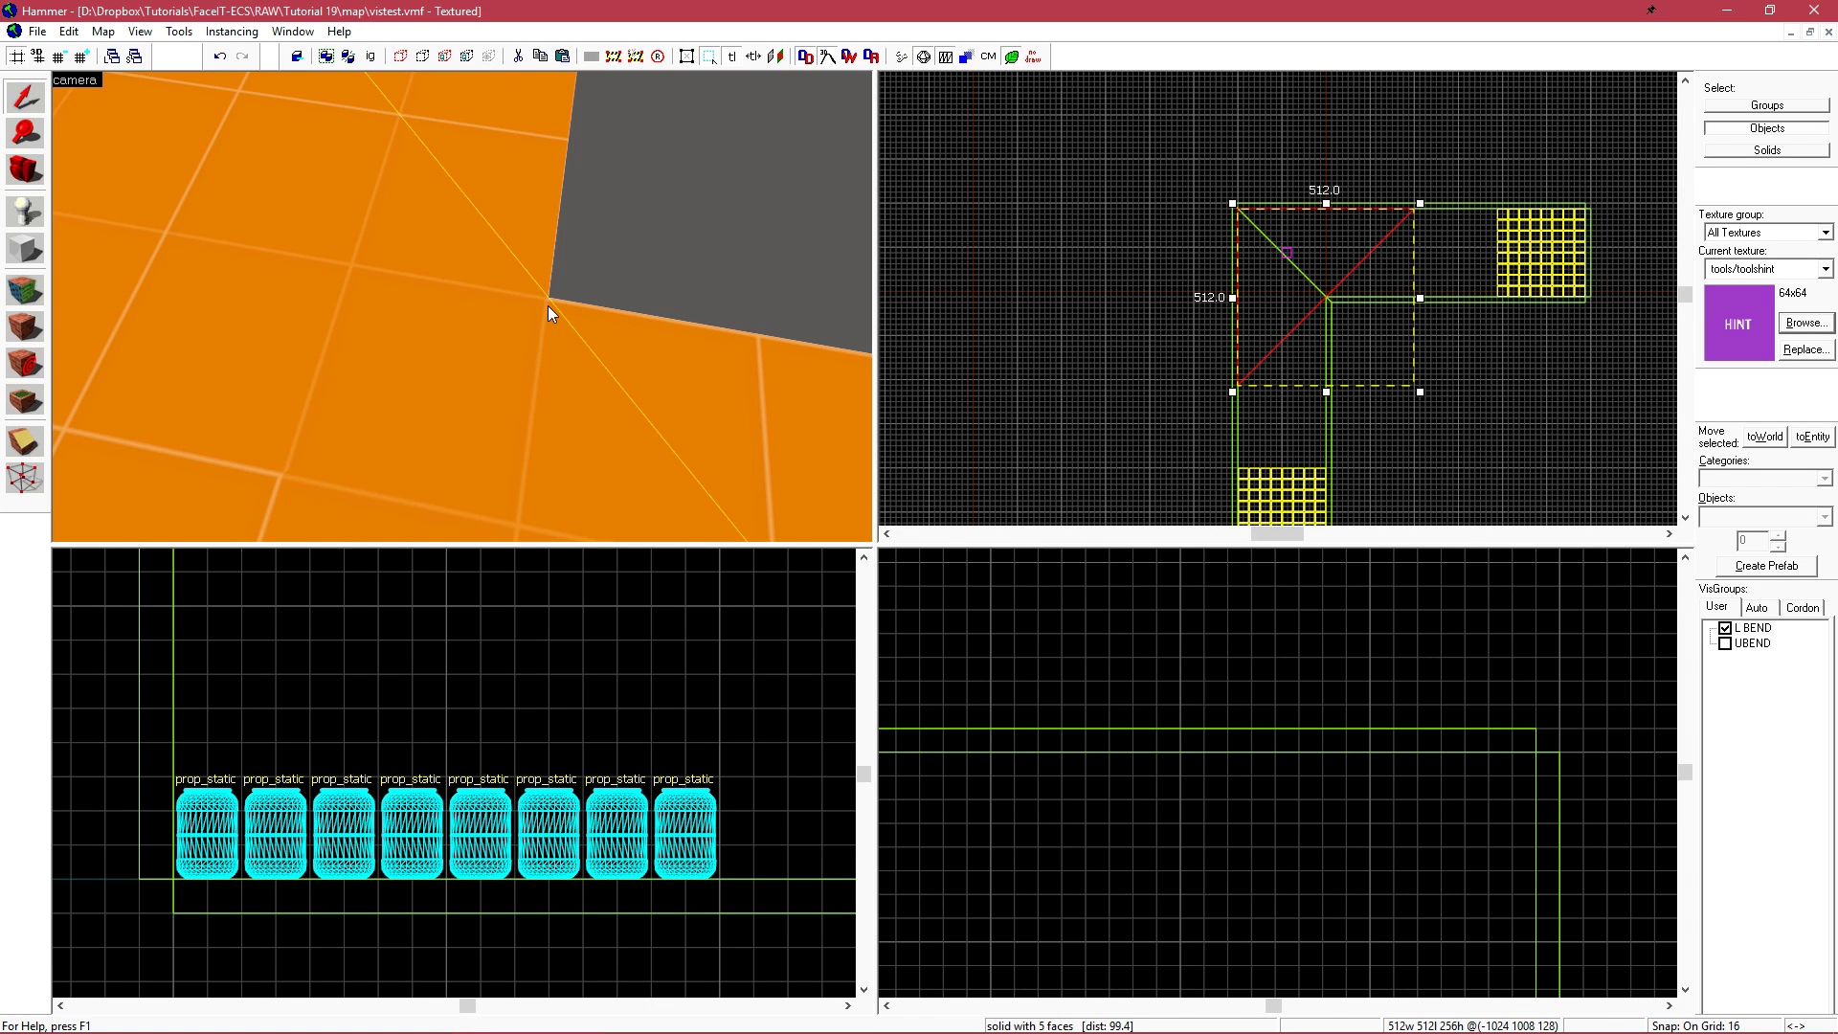
{"action": "scroll", "coordinate": [1326, 297], "scroll_direction": "up", "scroll_amount": 5}
{"action": "scroll", "coordinate": [1227, 304], "scroll_direction": "up", "scroll_amount": 8}
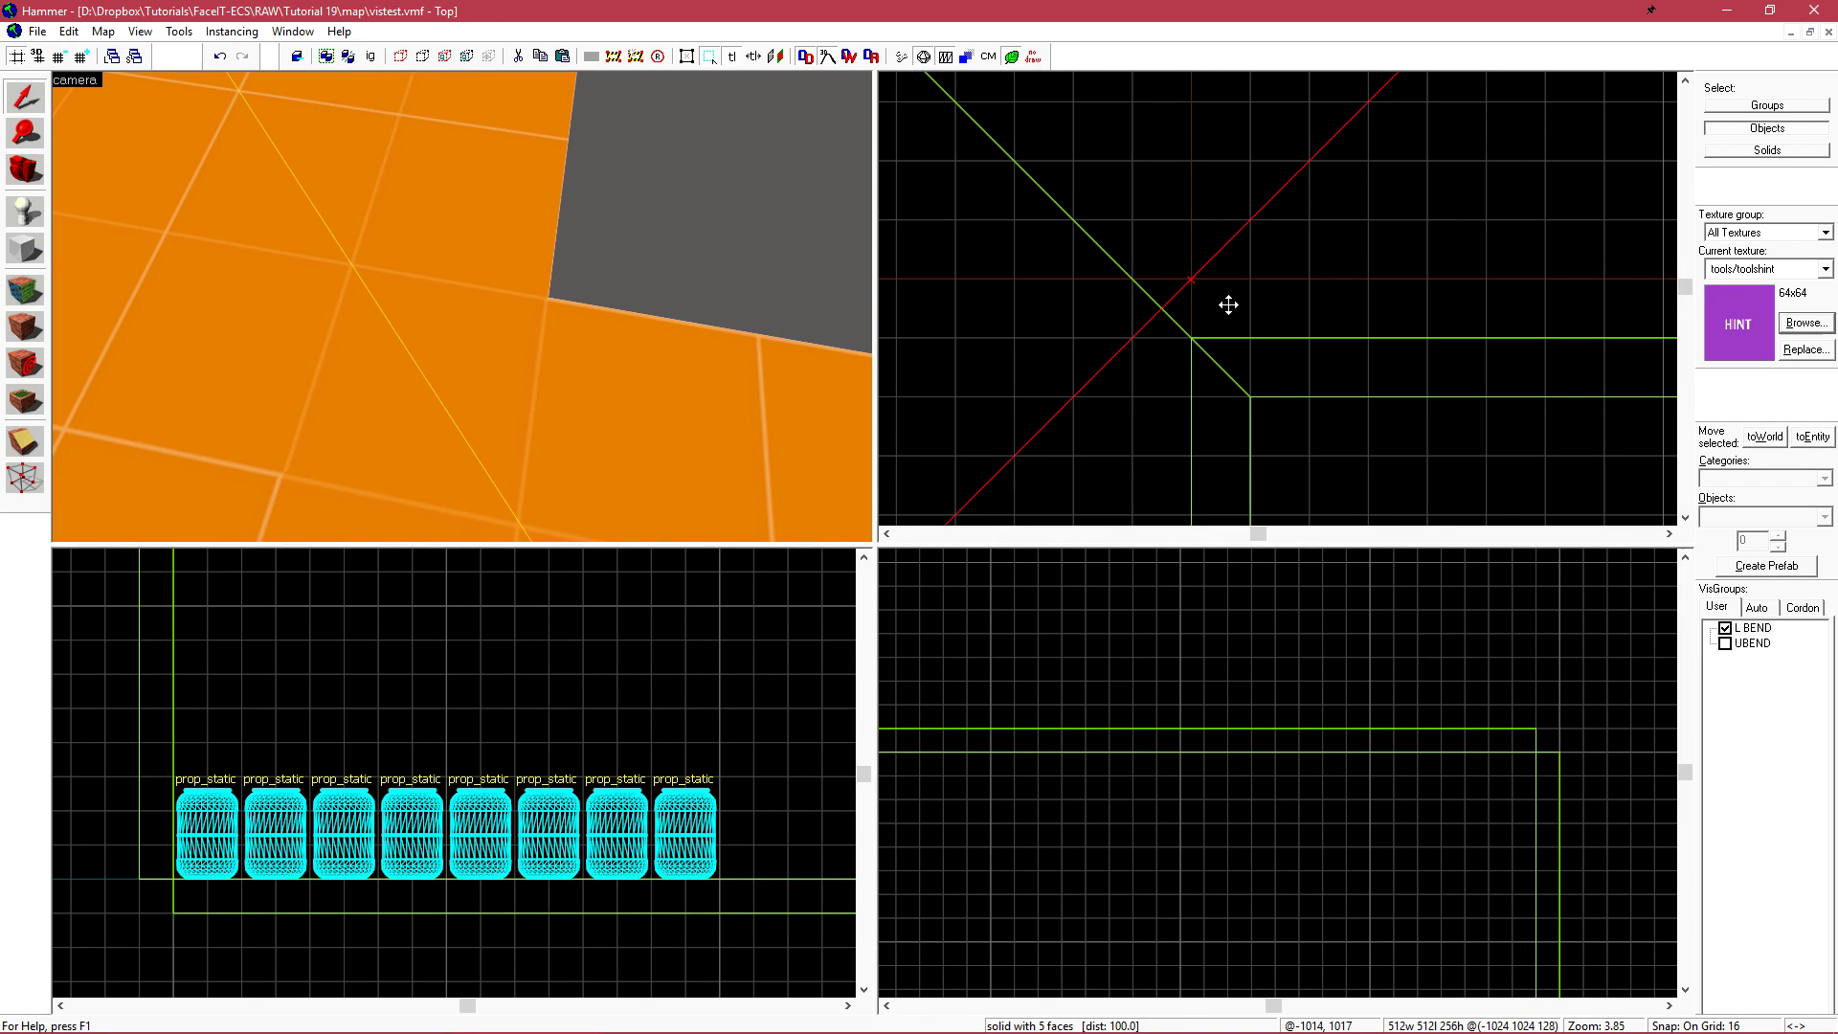
{"action": "scroll", "coordinate": [1228, 306], "scroll_direction": "up", "scroll_amount": 3}
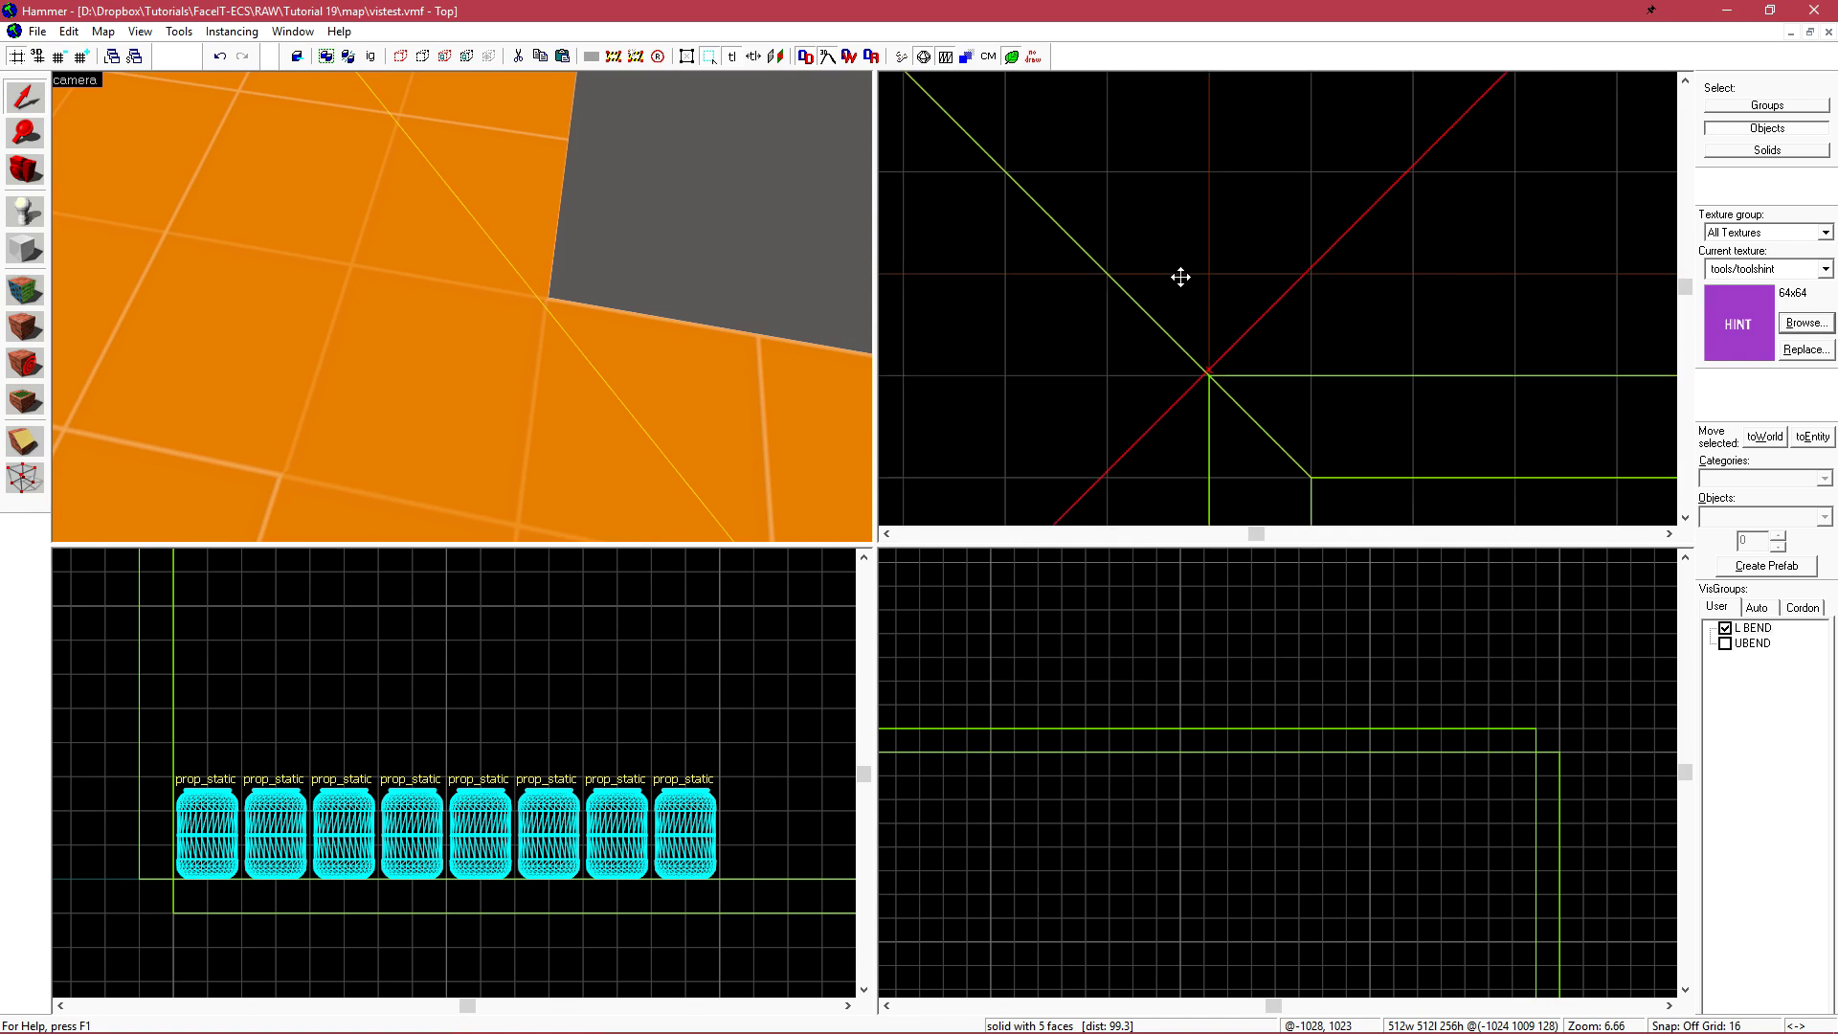
{"action": "scroll", "coordinate": [1208, 332], "scroll_direction": "up", "scroll_amount": 2}
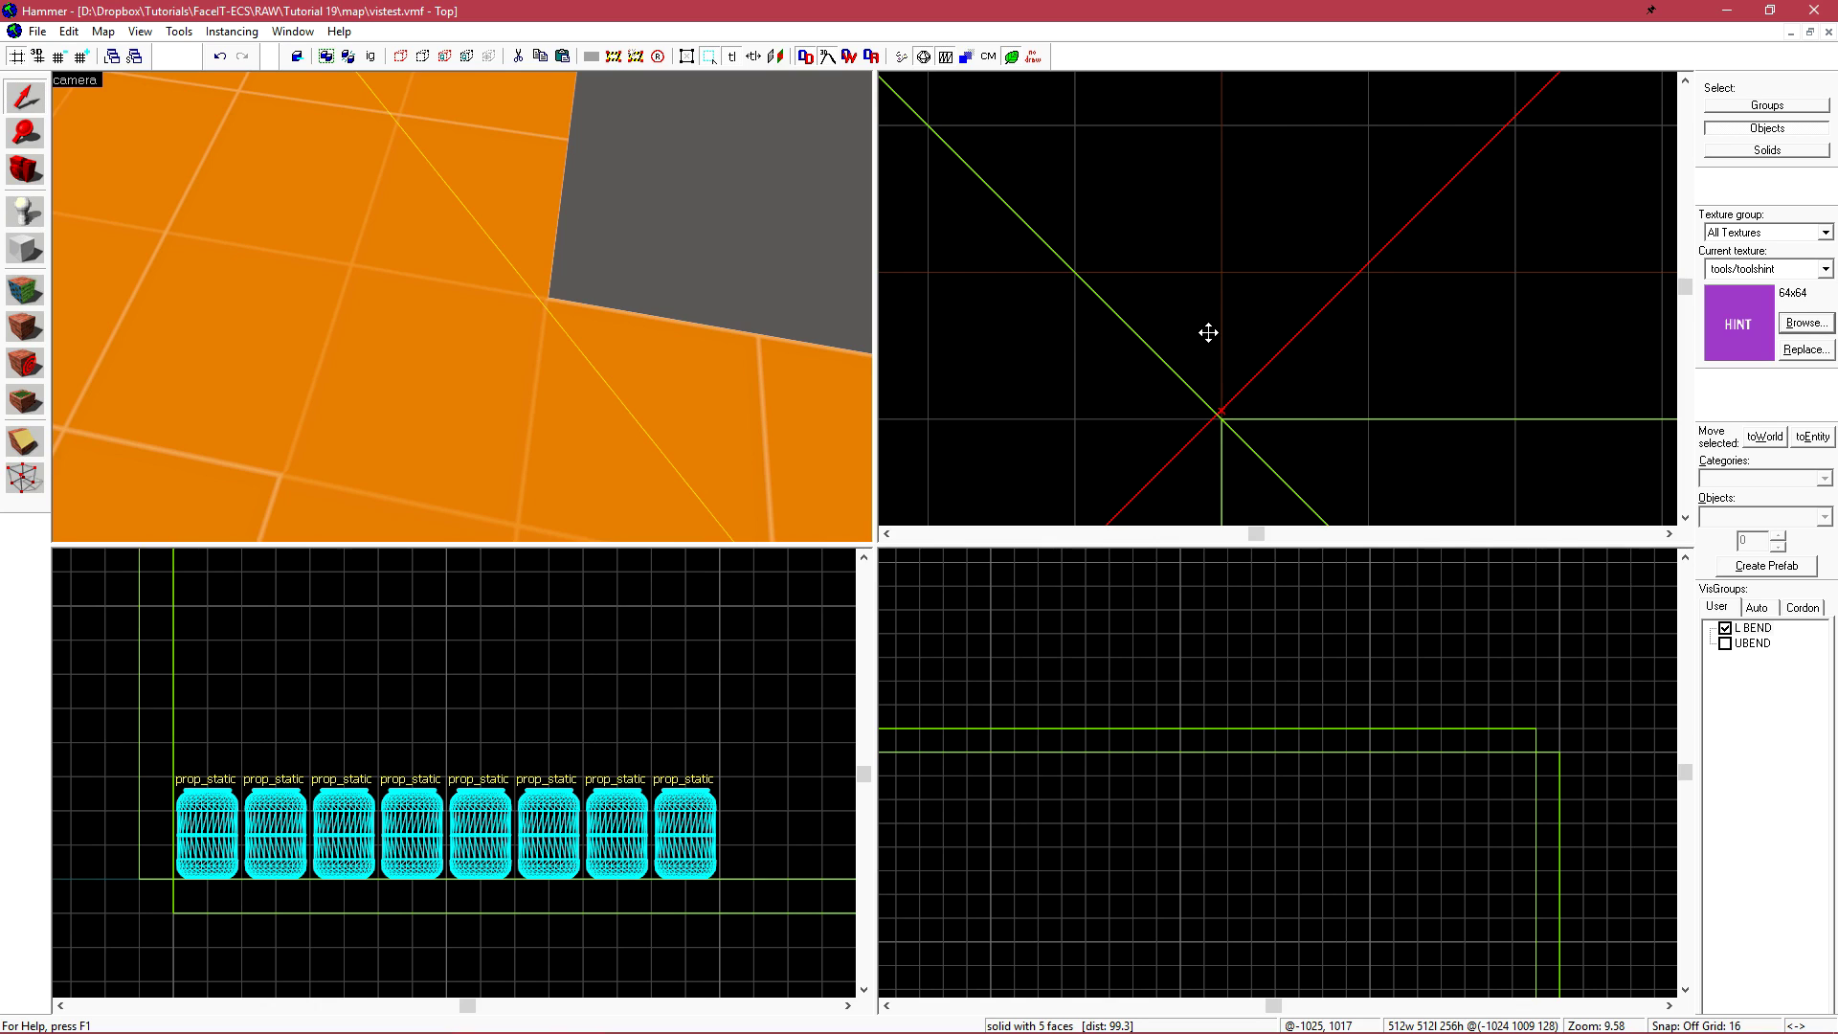
Aim the camera 45° across the hint corner, then recompile and run the map
{"action": "key", "text": "Right"}
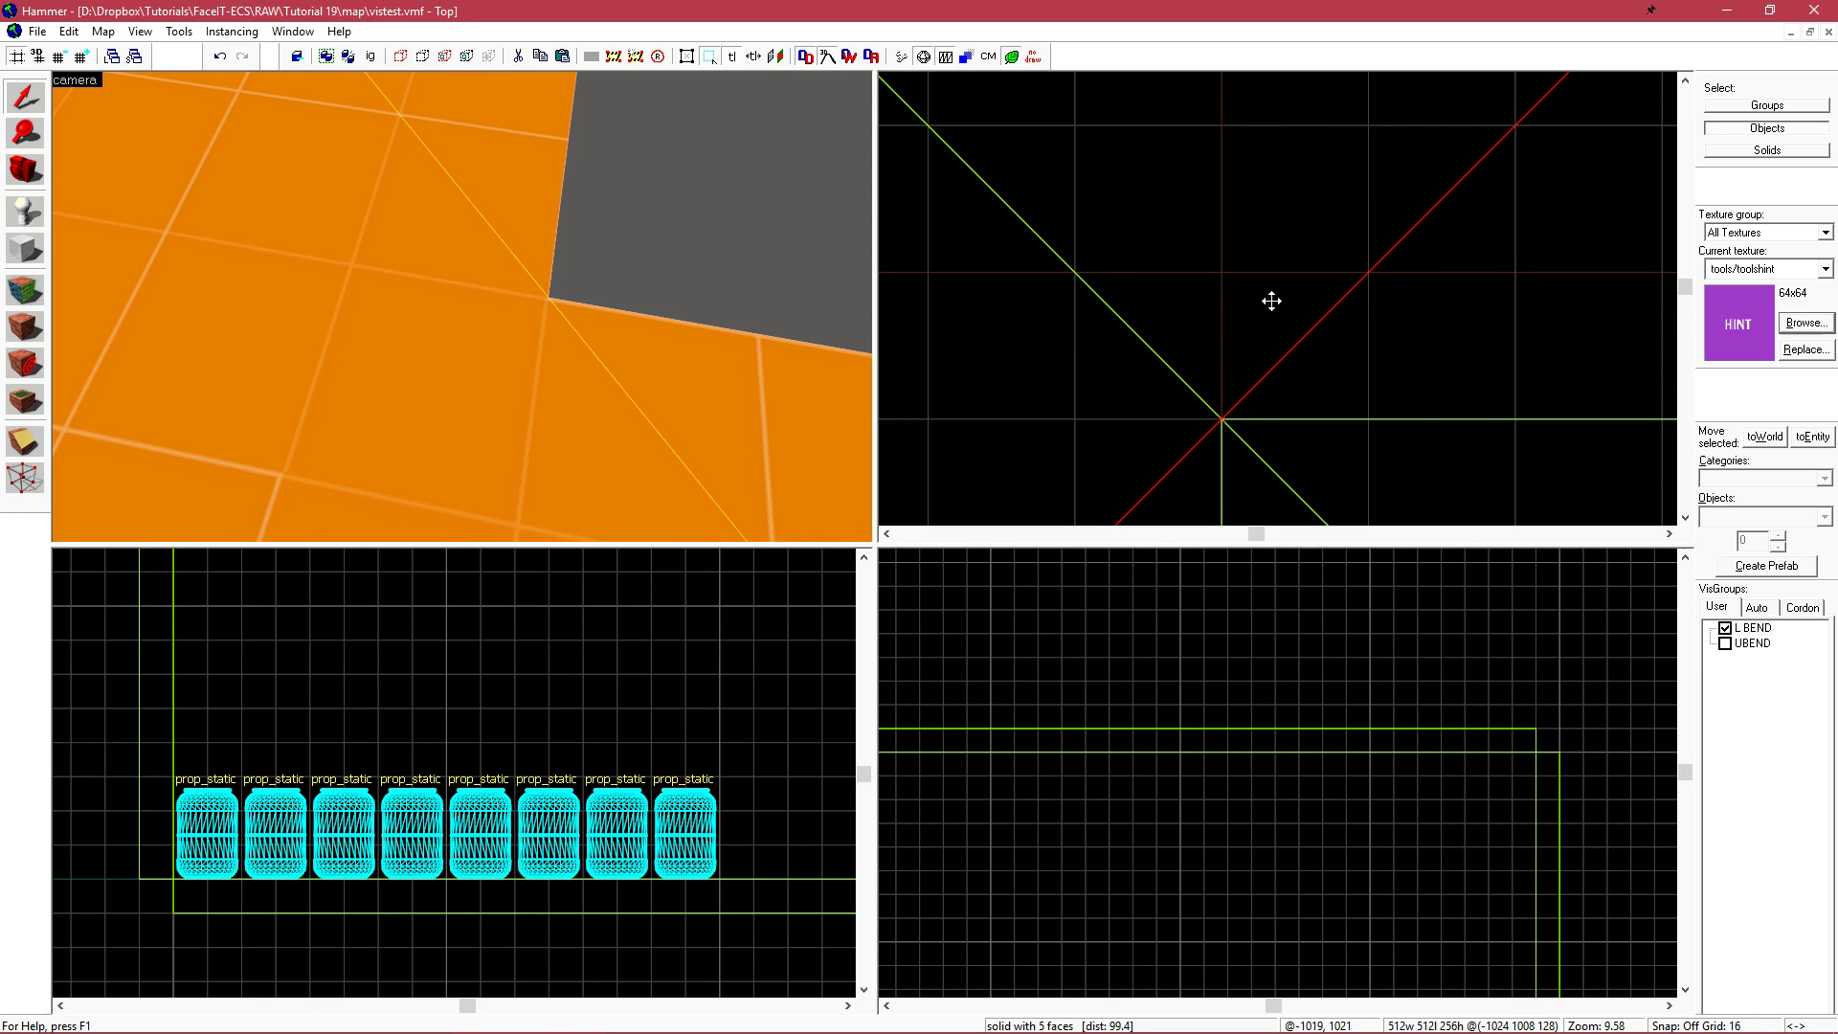
{"action": "left_click", "coordinate": [556, 296]}
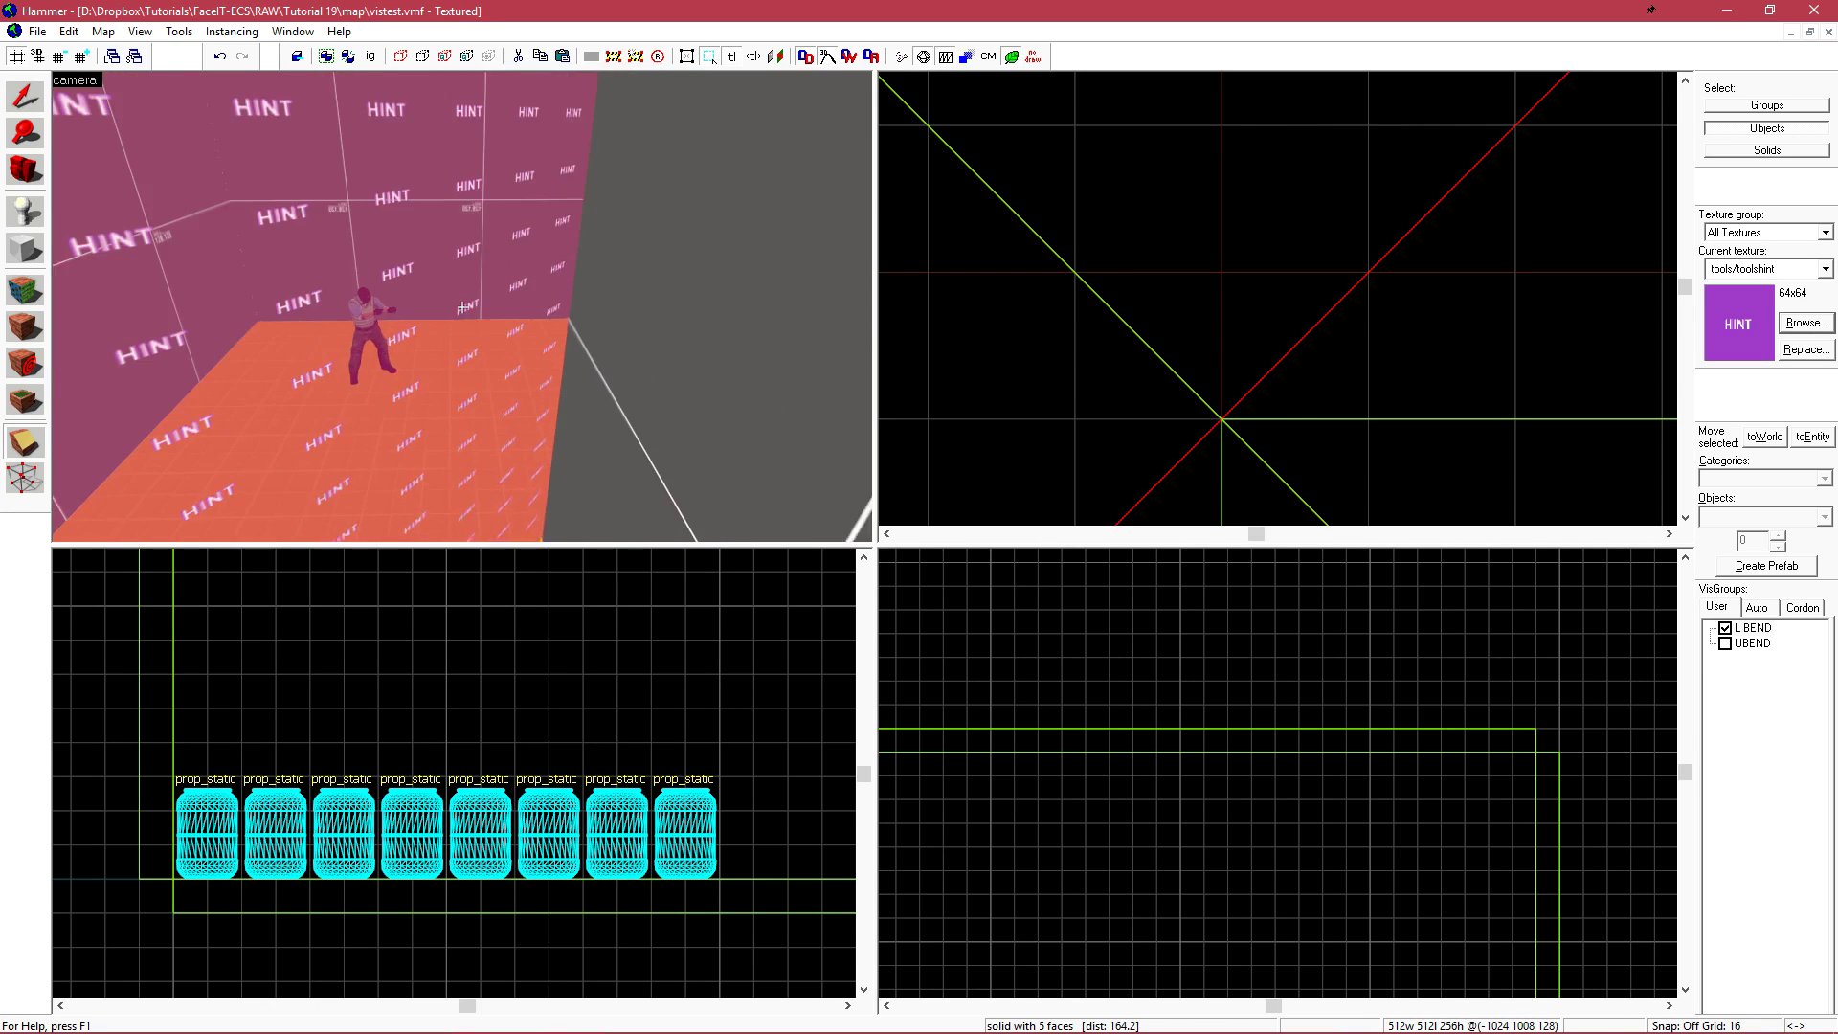
{"action": "key", "text": "Down"}
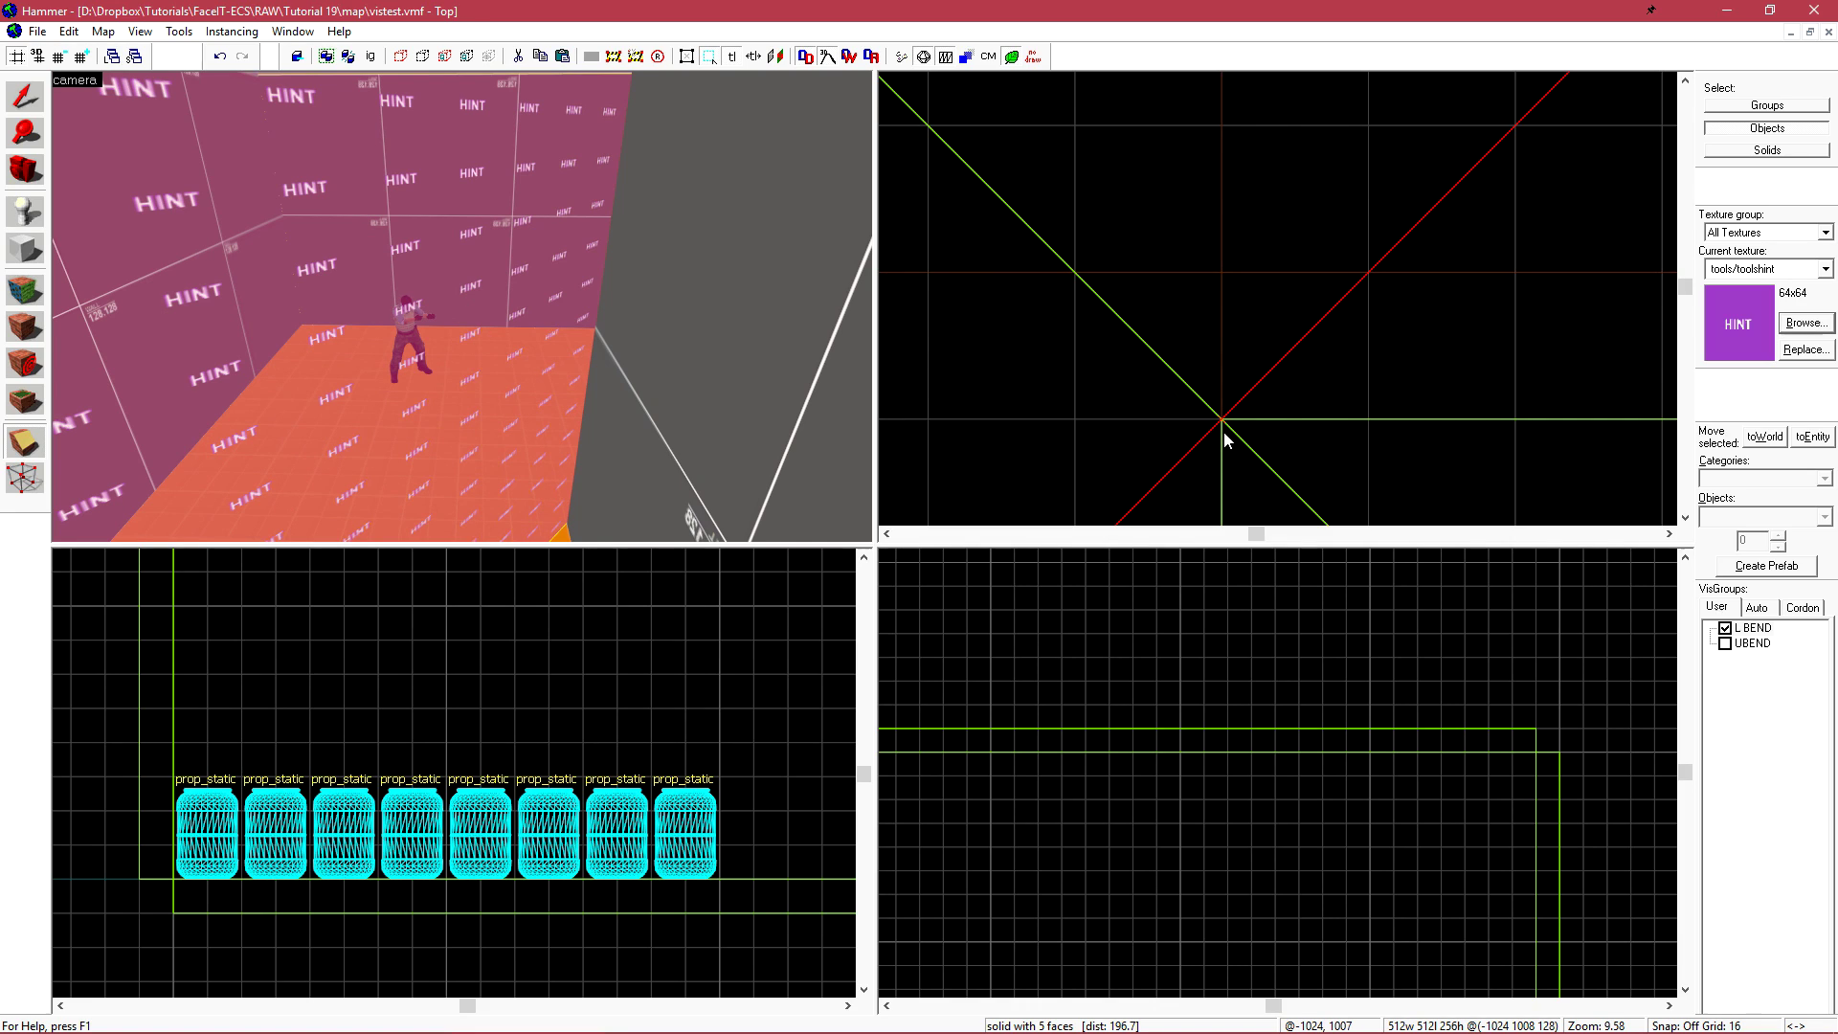
{"action": "scroll", "coordinate": [1223, 419], "scroll_direction": "up", "scroll_amount": 5}
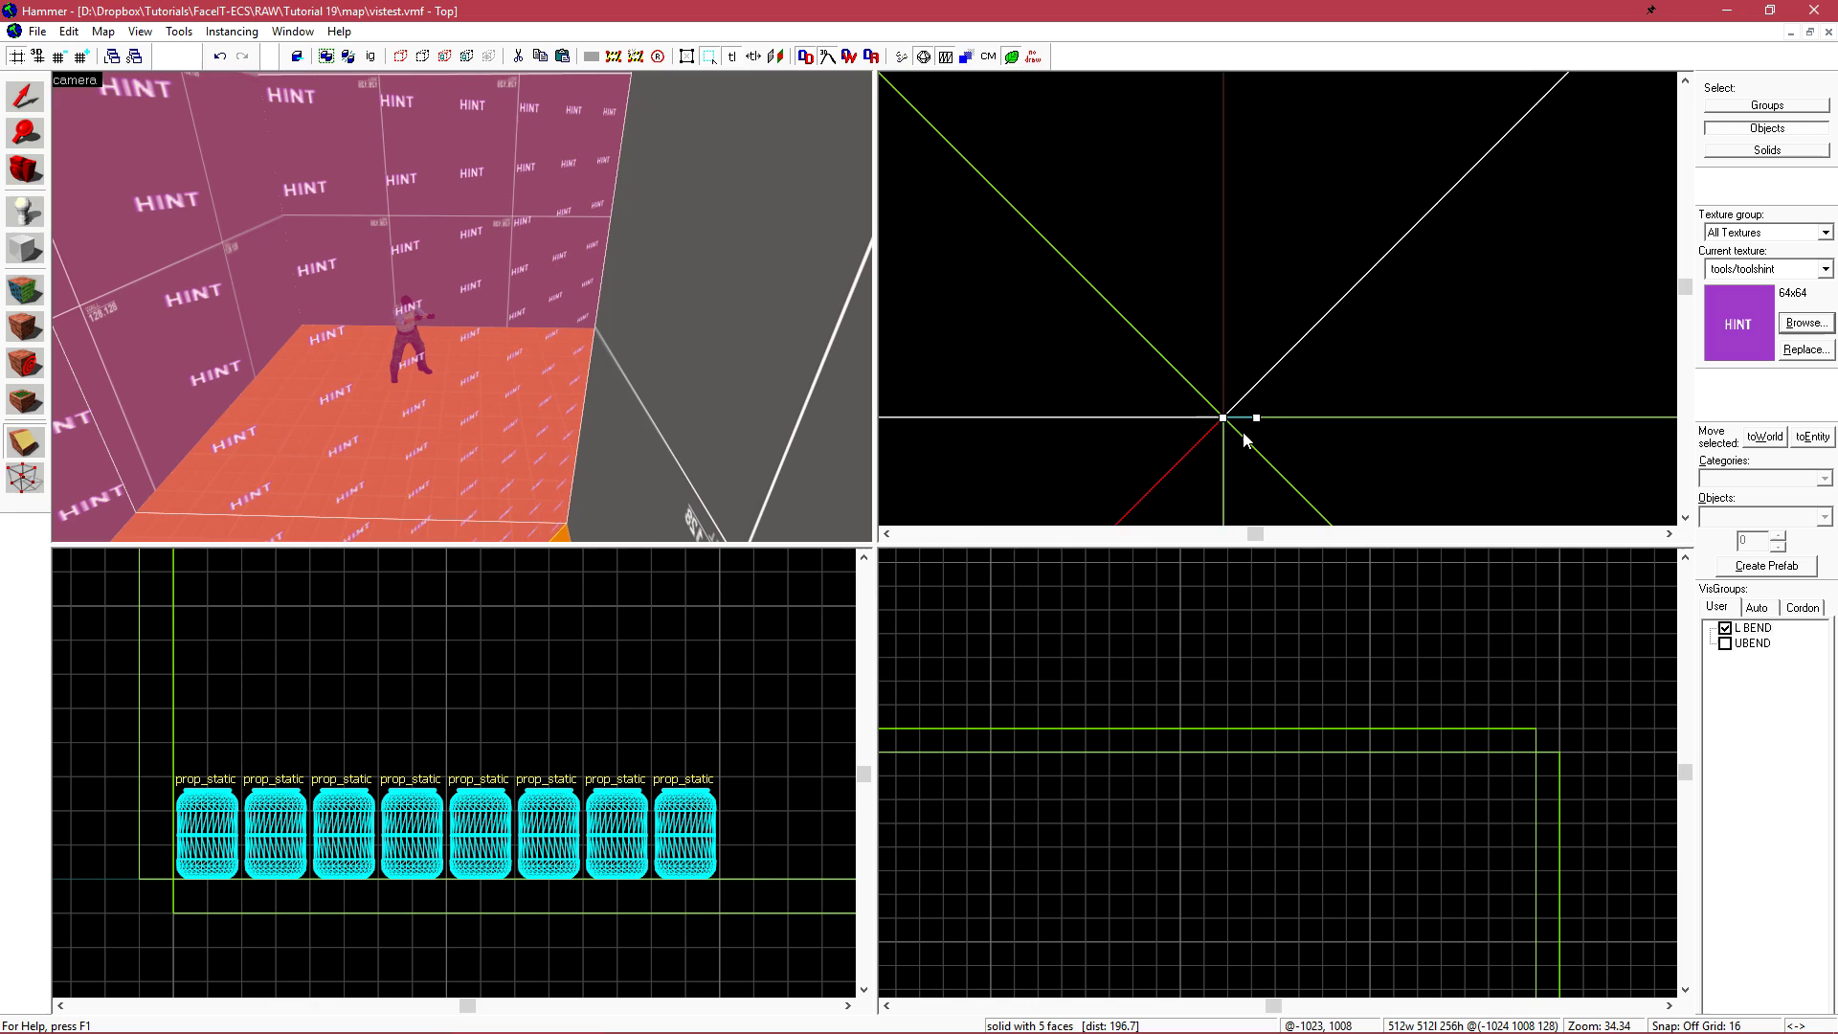
{"action": "scroll", "coordinate": [1243, 414], "scroll_direction": "down", "scroll_amount": 5}
{"action": "left_click_drag", "start_coordinate": [1310, 393], "coordinate": [1373, 287]}
{"action": "scroll", "coordinate": [1379, 286], "scroll_direction": "down", "scroll_amount": 1}
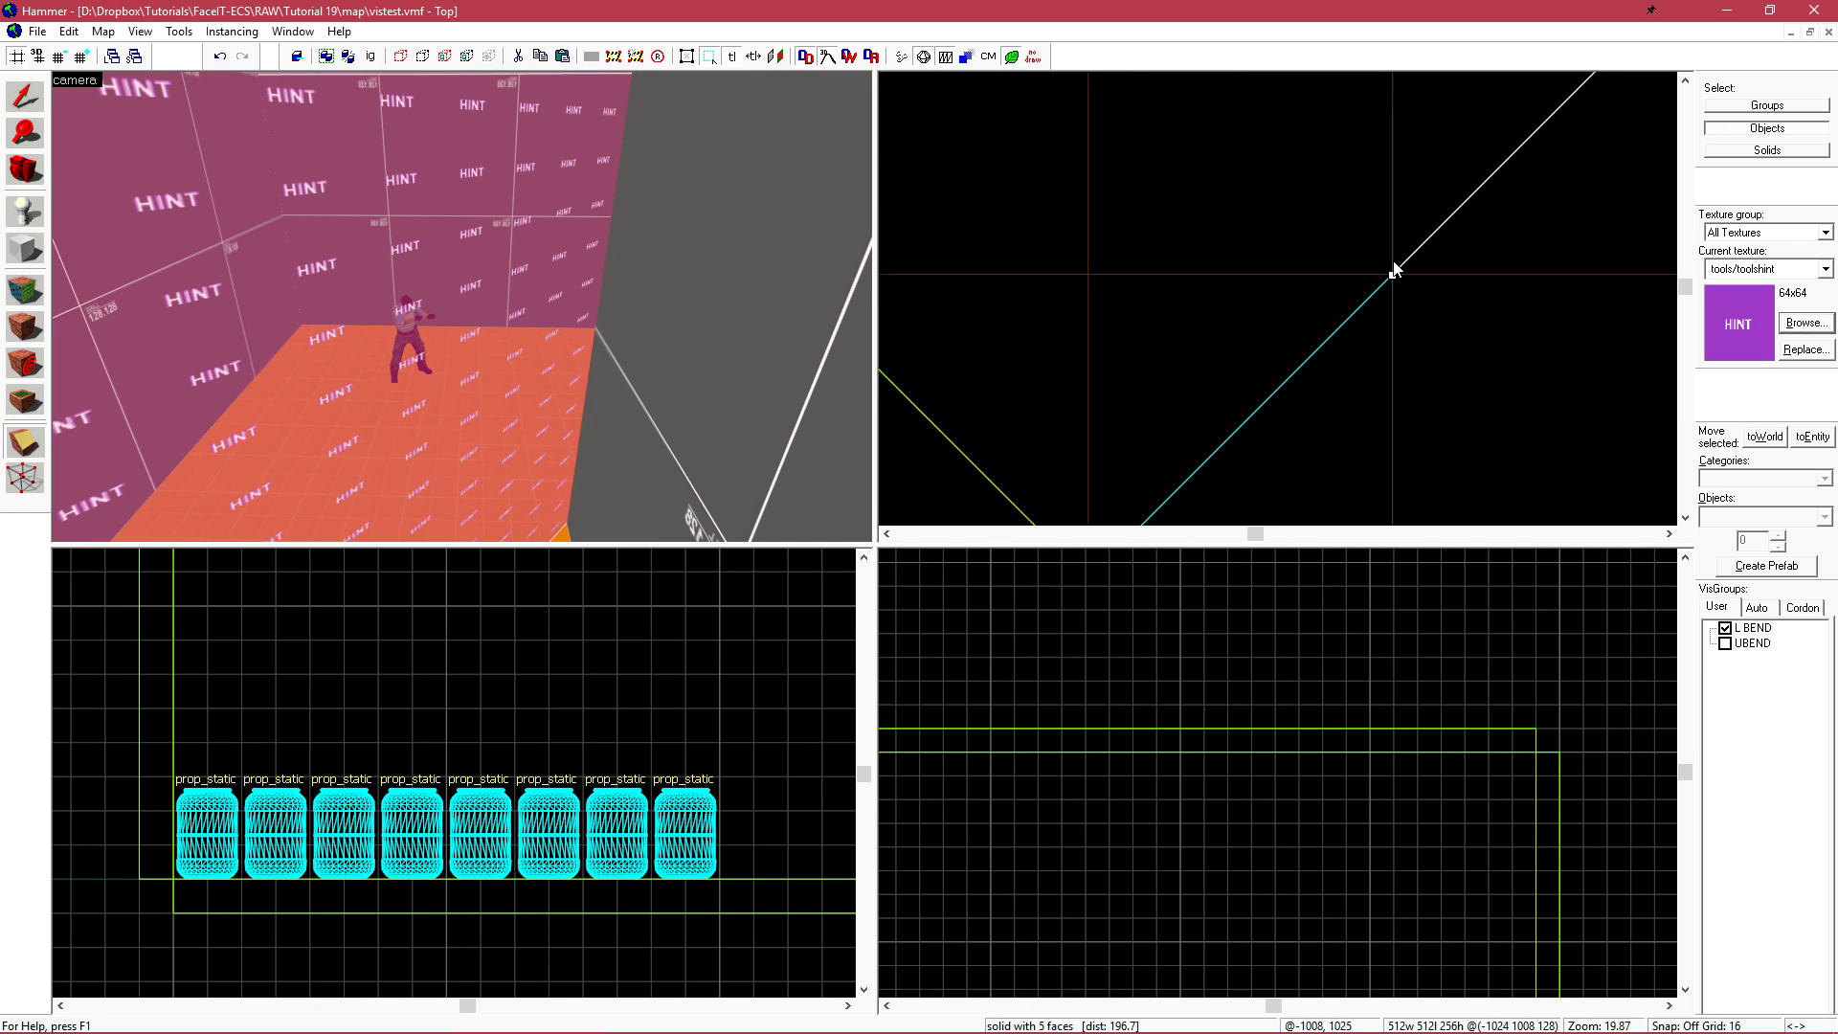
{"action": "scroll", "coordinate": [1384, 279], "scroll_direction": "down", "scroll_amount": 1}
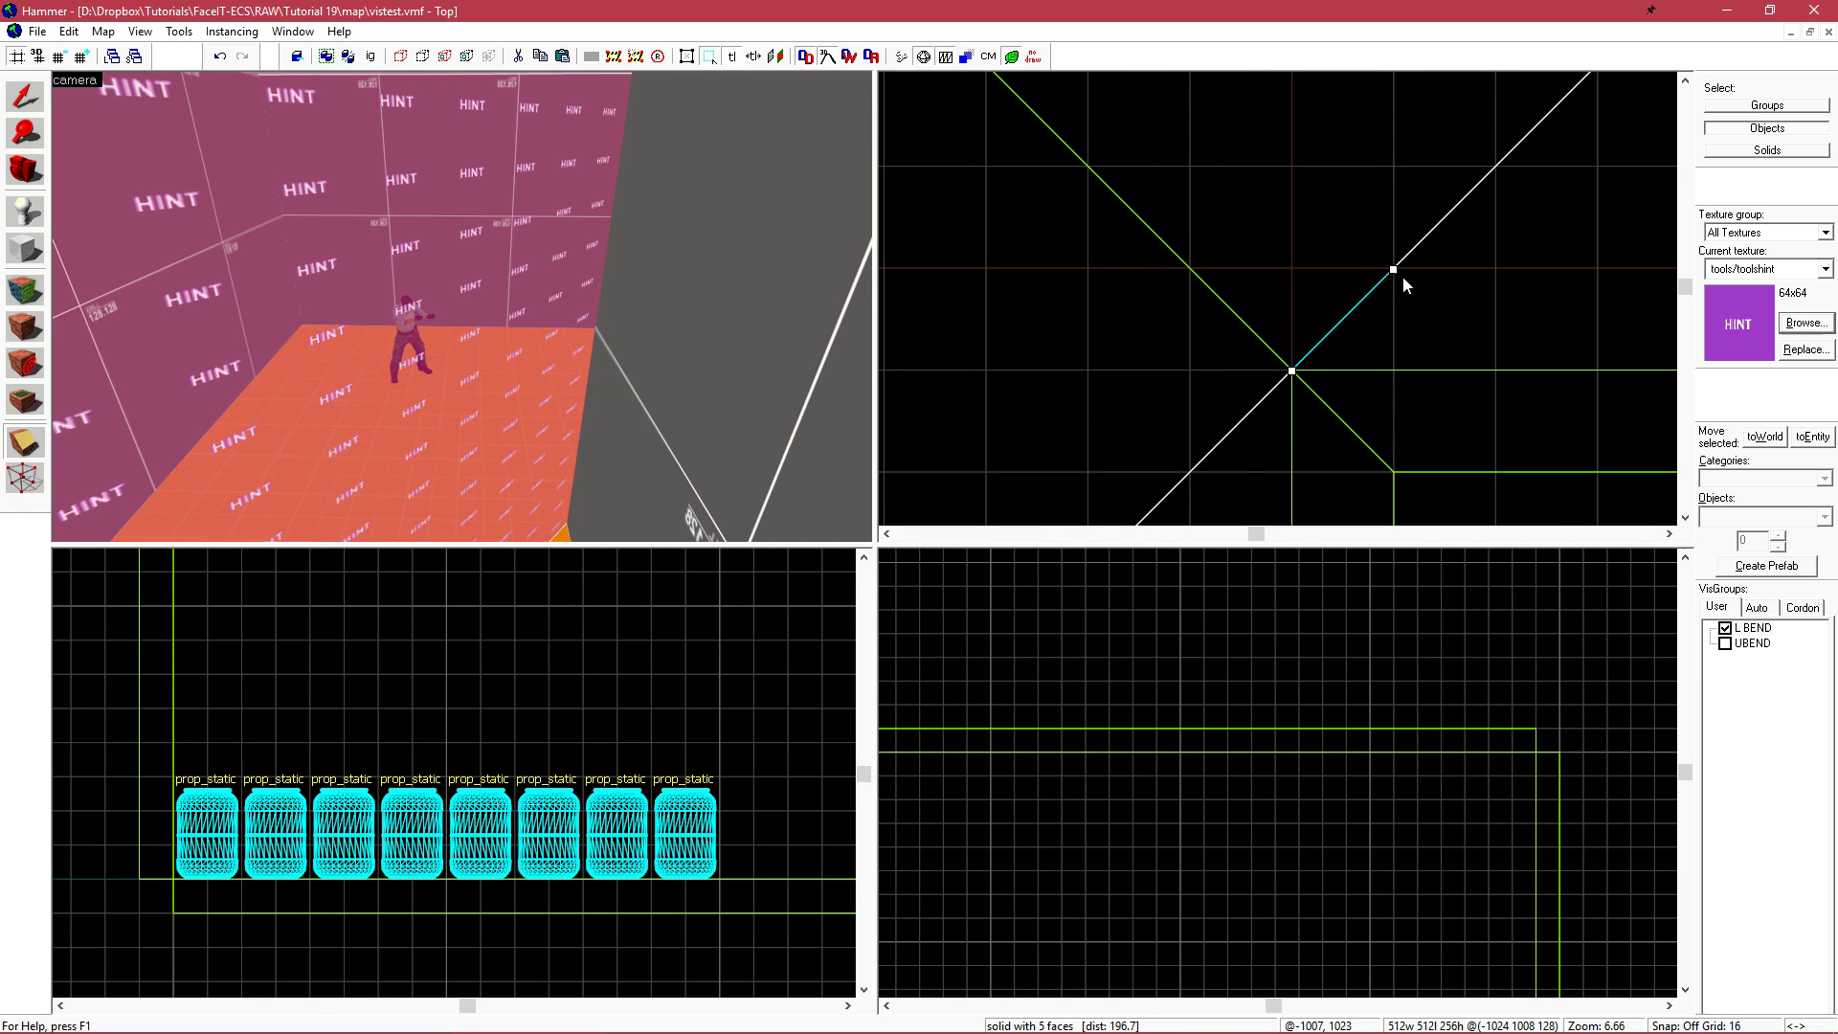
{"action": "scroll", "coordinate": [1368, 360], "scroll_direction": "up", "scroll_amount": 1}
{"action": "scroll", "coordinate": [1357, 368], "scroll_direction": "up", "scroll_amount": 2}
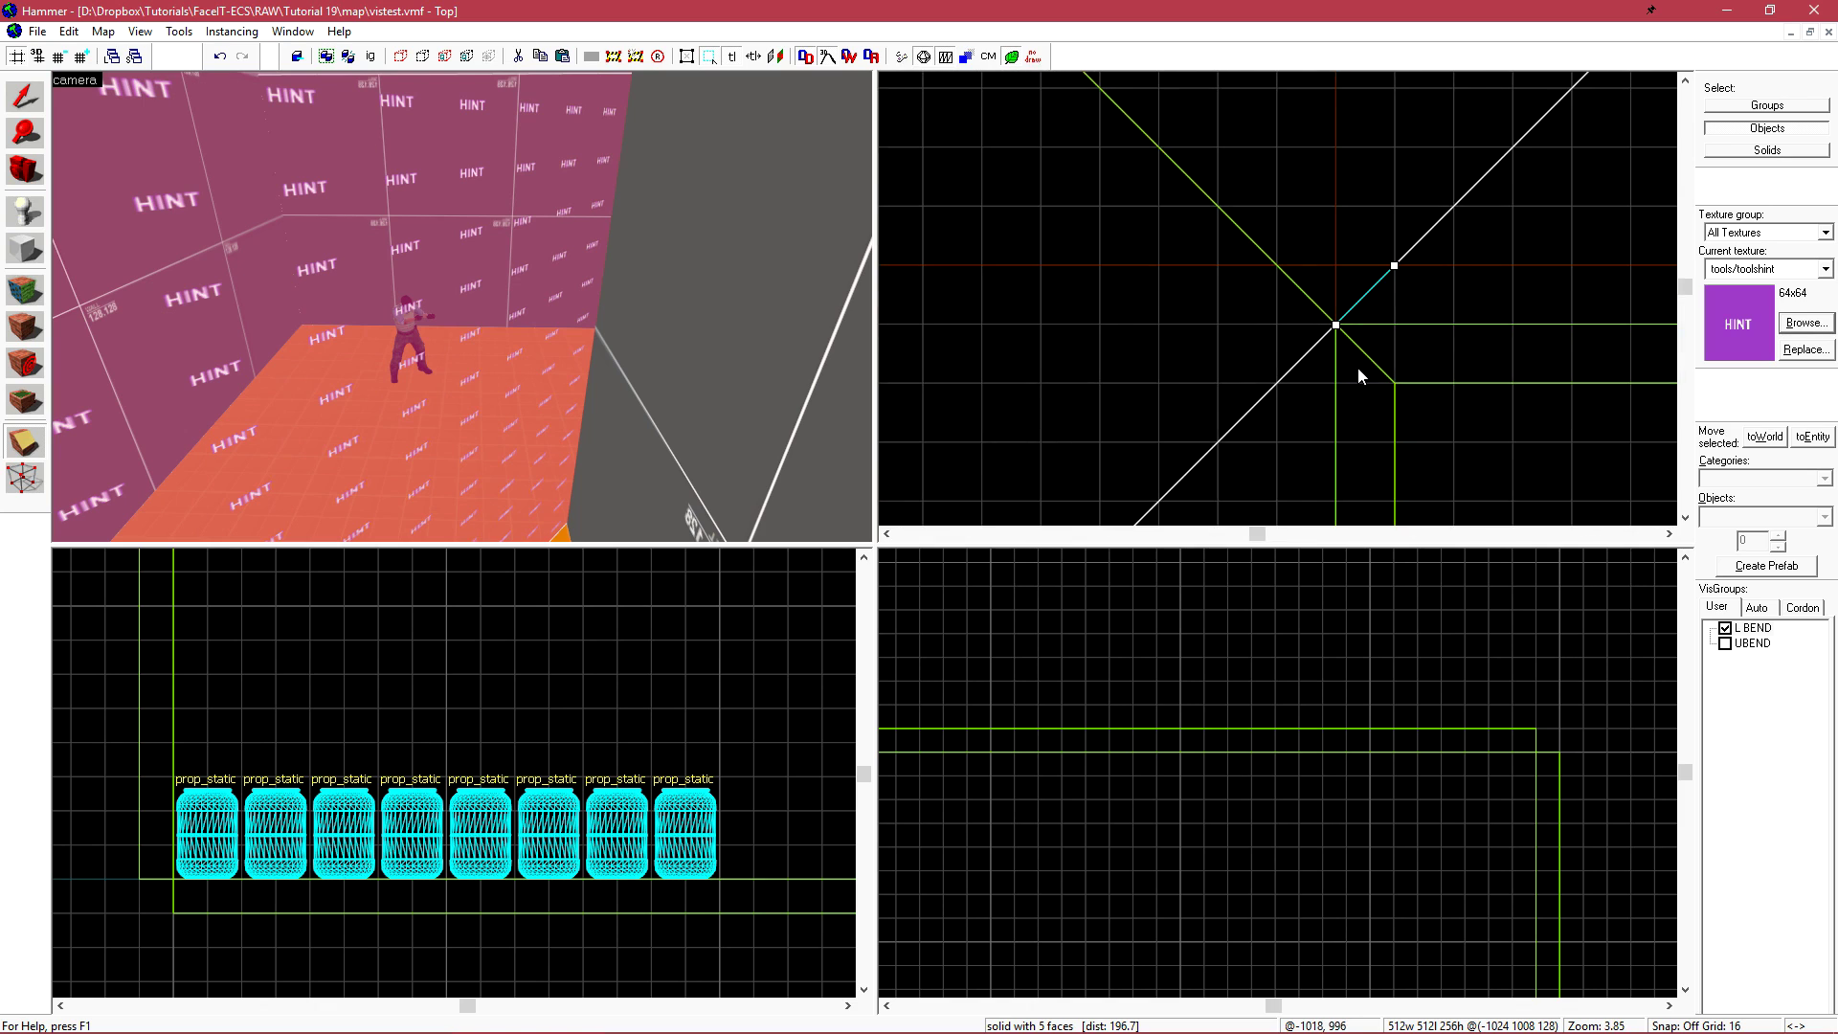
{"action": "scroll", "coordinate": [1323, 287], "scroll_direction": "up", "scroll_amount": 1}
{"action": "scroll", "coordinate": [1322, 287], "scroll_direction": "up", "scroll_amount": 4}
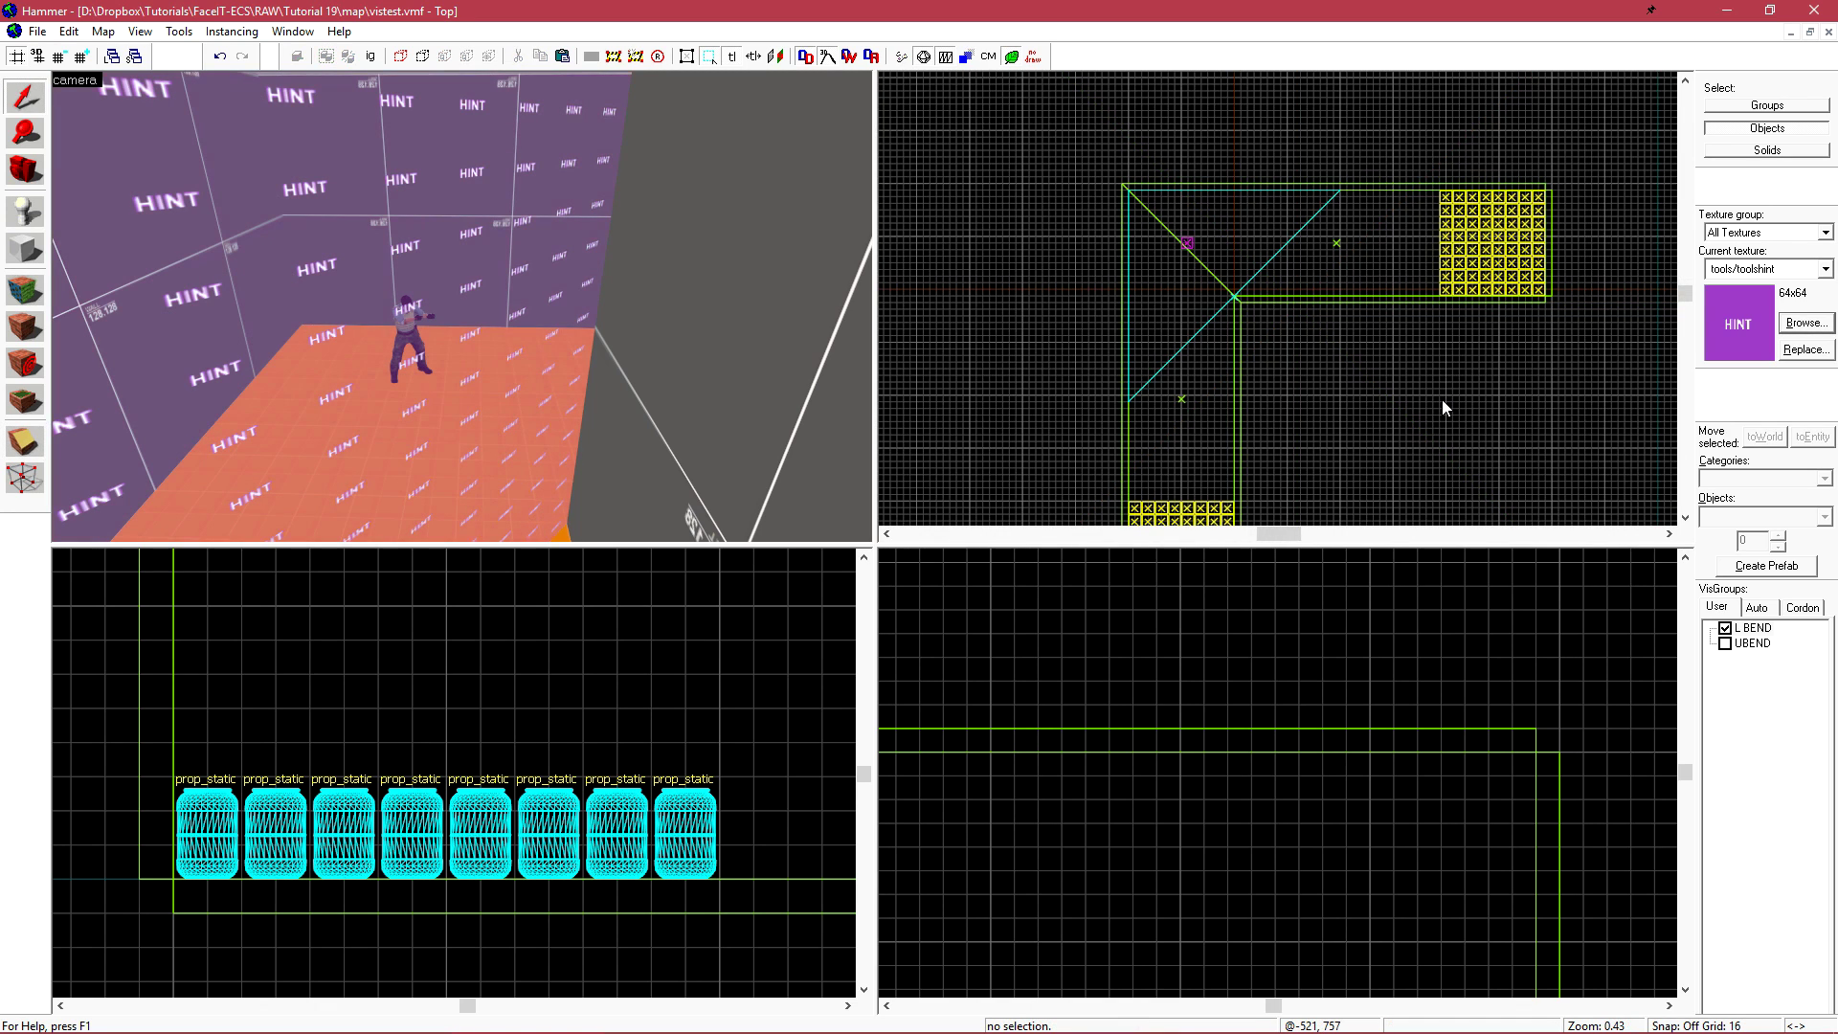
{"action": "key", "text": "F9"}
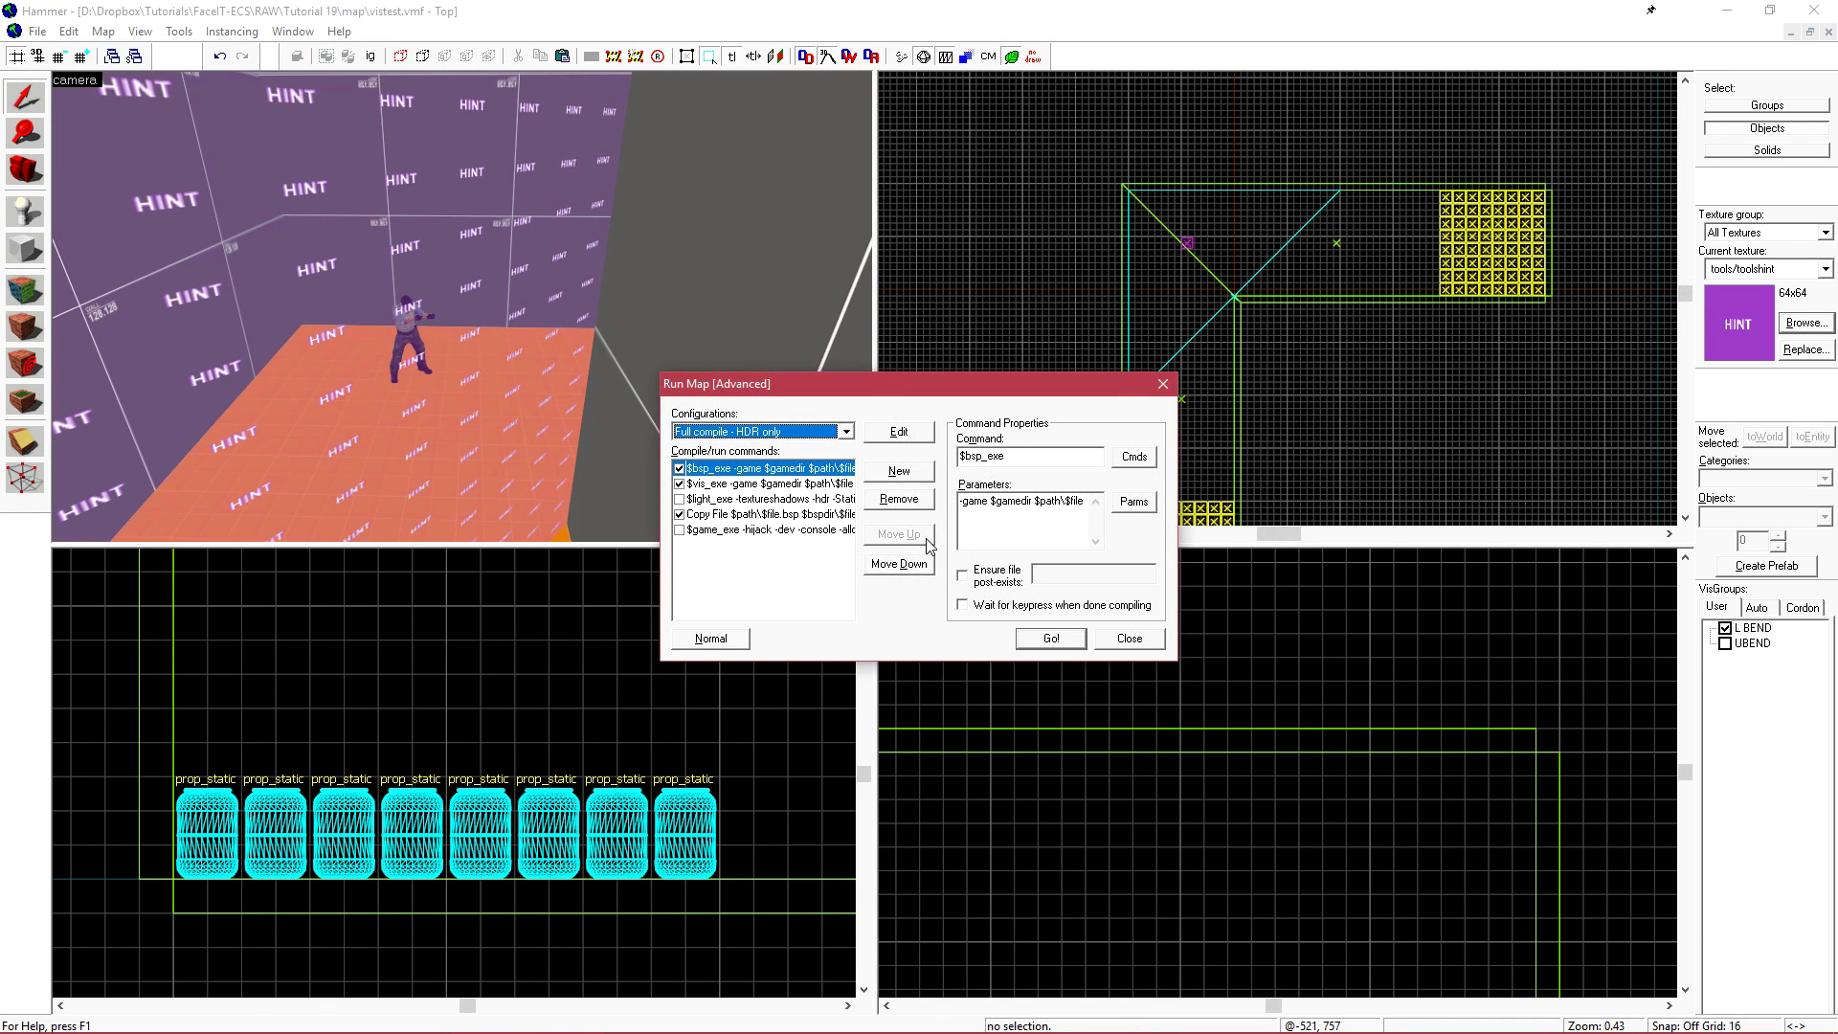
{"action": "key", "text": "Return"}
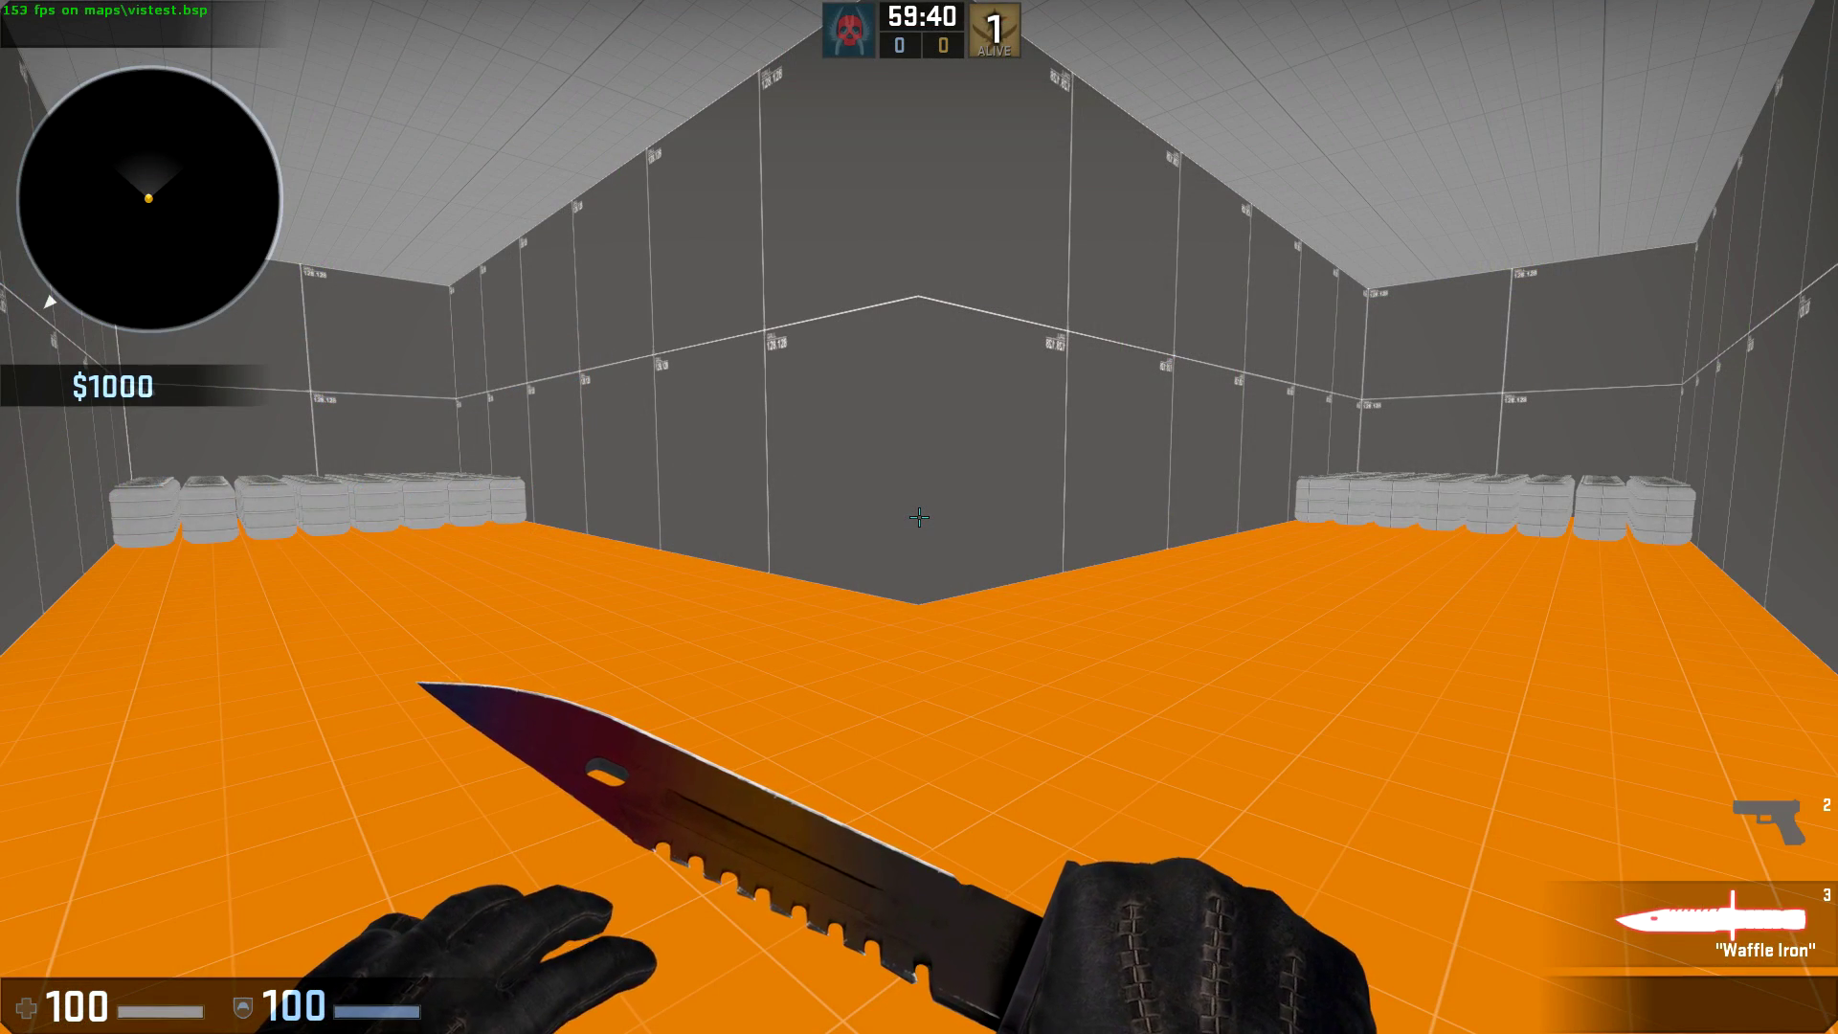
Enable mat_leafvis 1 and step back to view the corridor walls
{"action": "key", "text": "grave"}
{"action": "type", "text": "mat"}
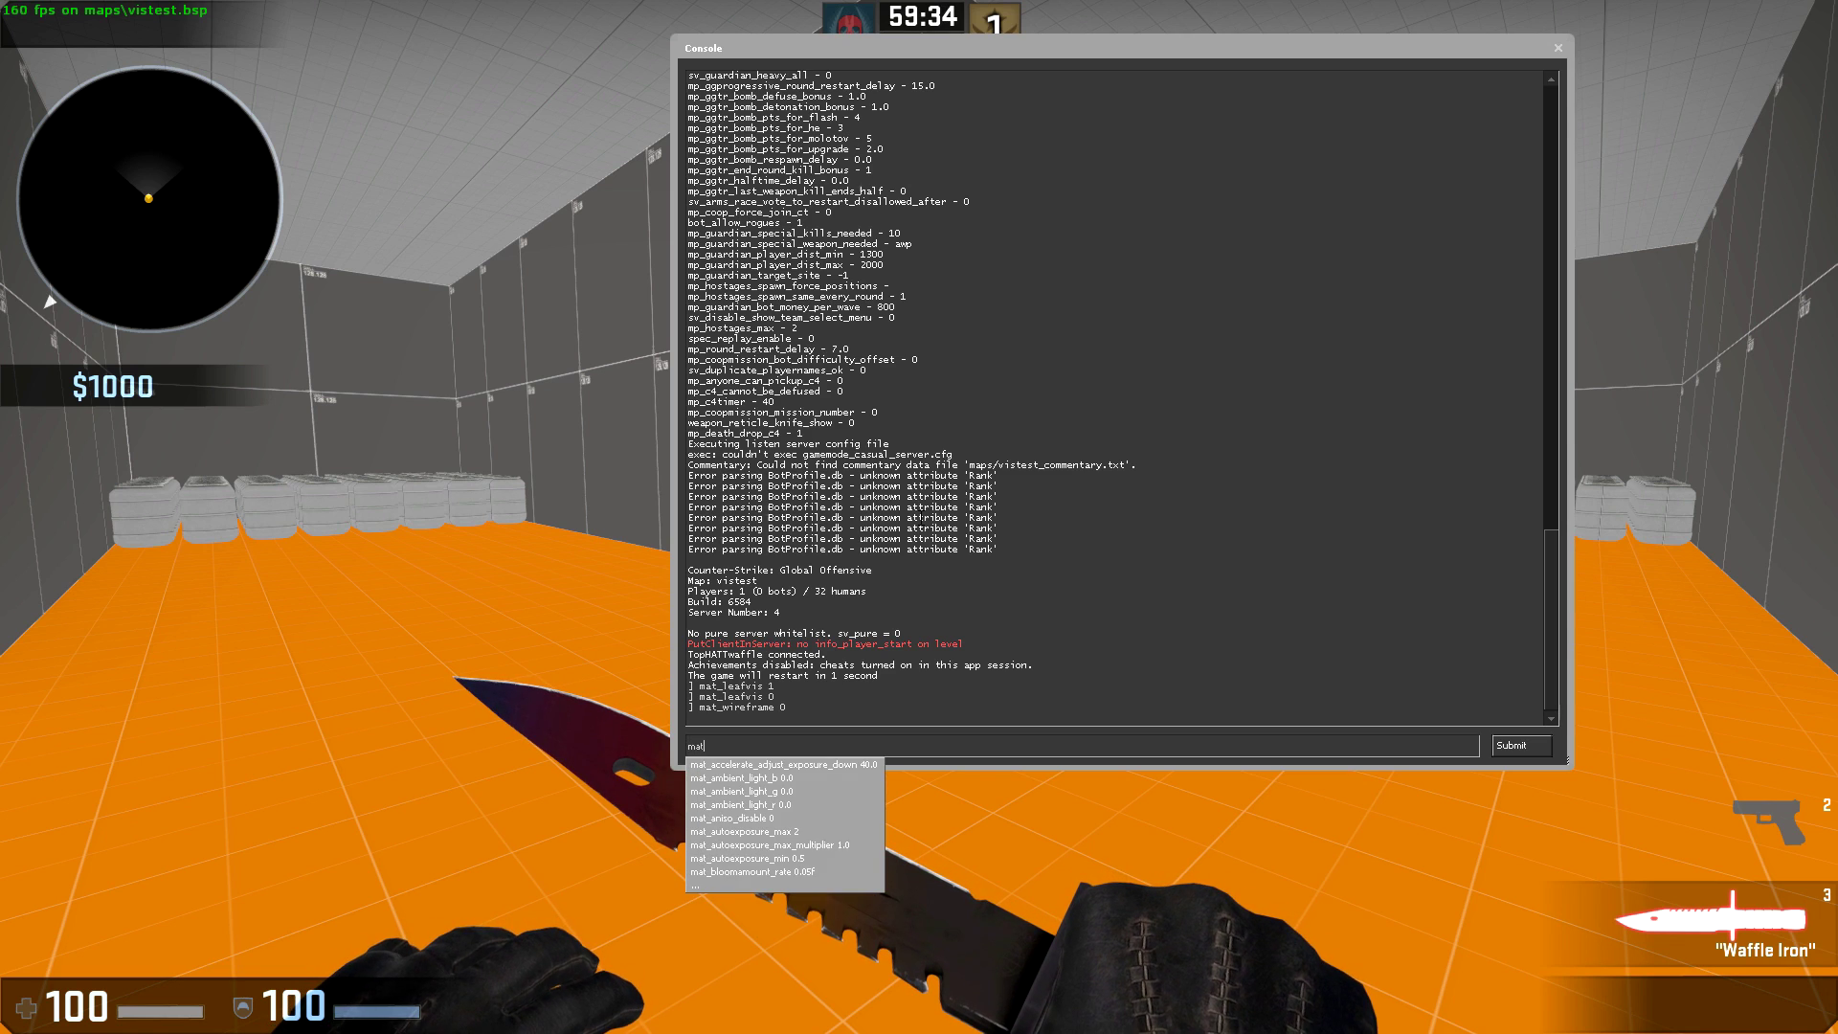
{"action": "type", "text": "_leafvis "}
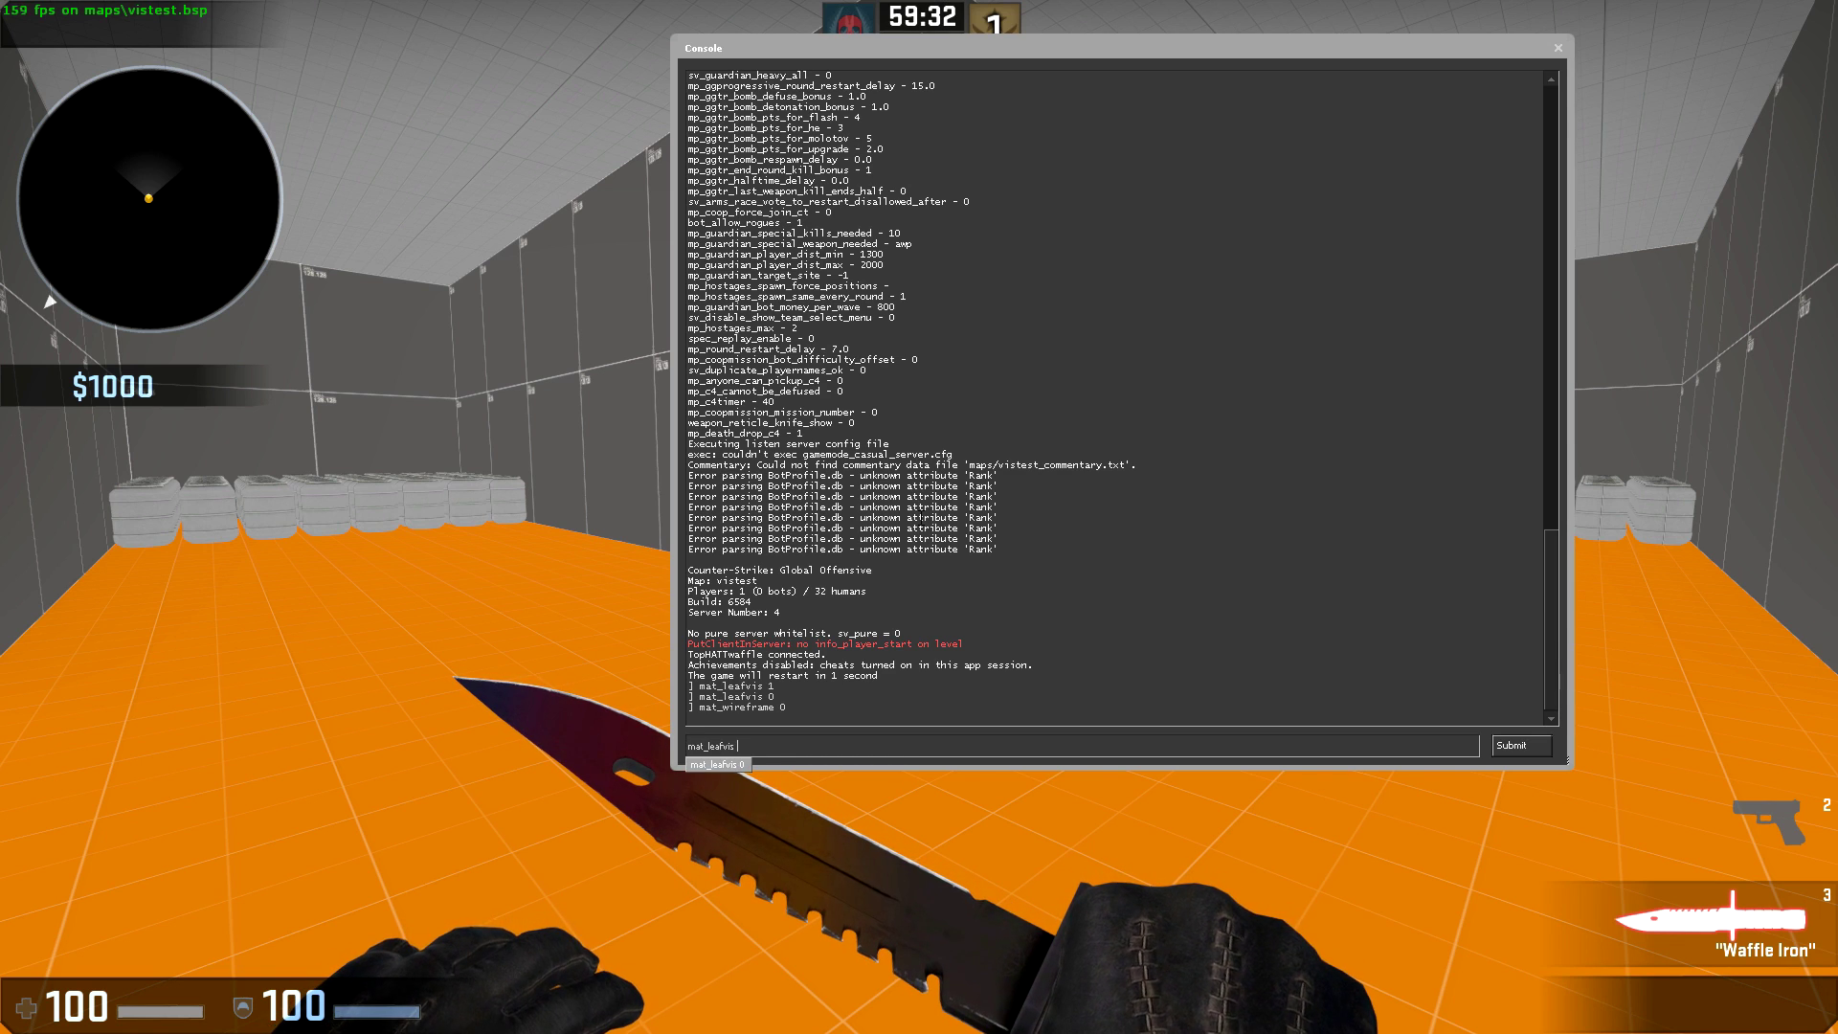
{"action": "type", "text": "1"}
{"action": "key", "text": "Return"}
{"action": "key", "text": "grave"}
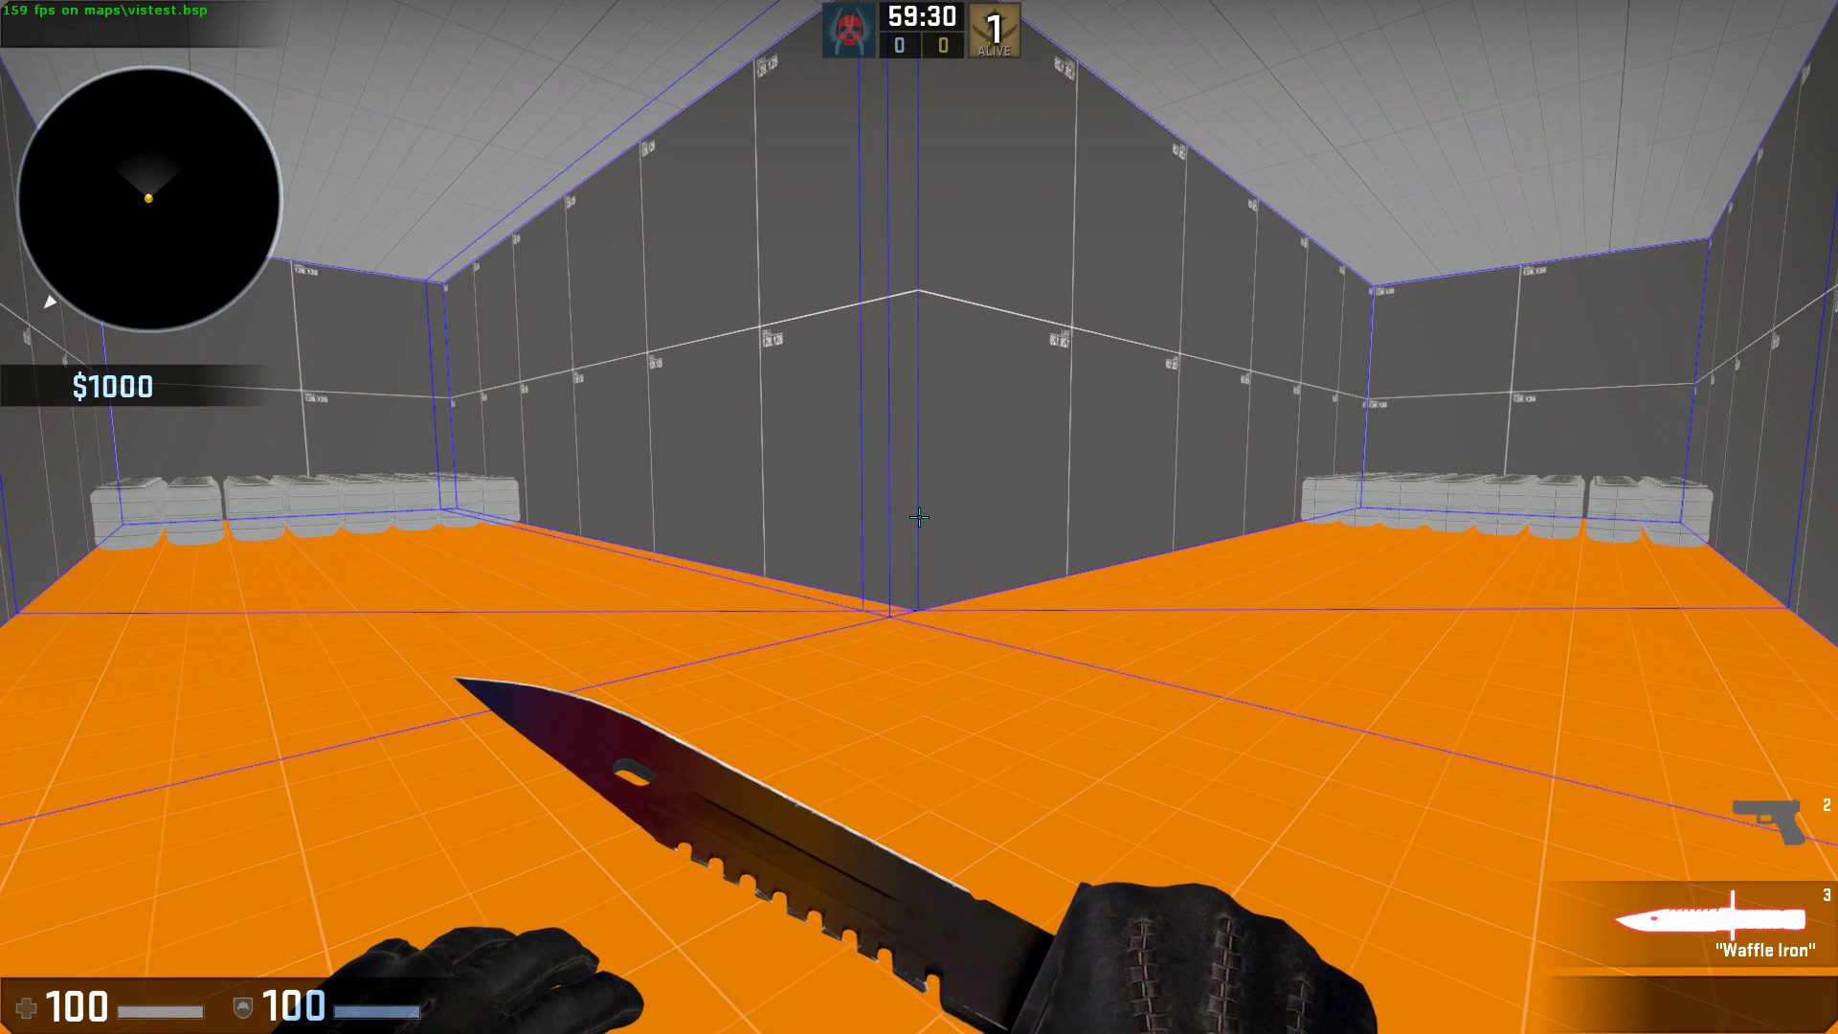
{"action": "key", "text": "w"}
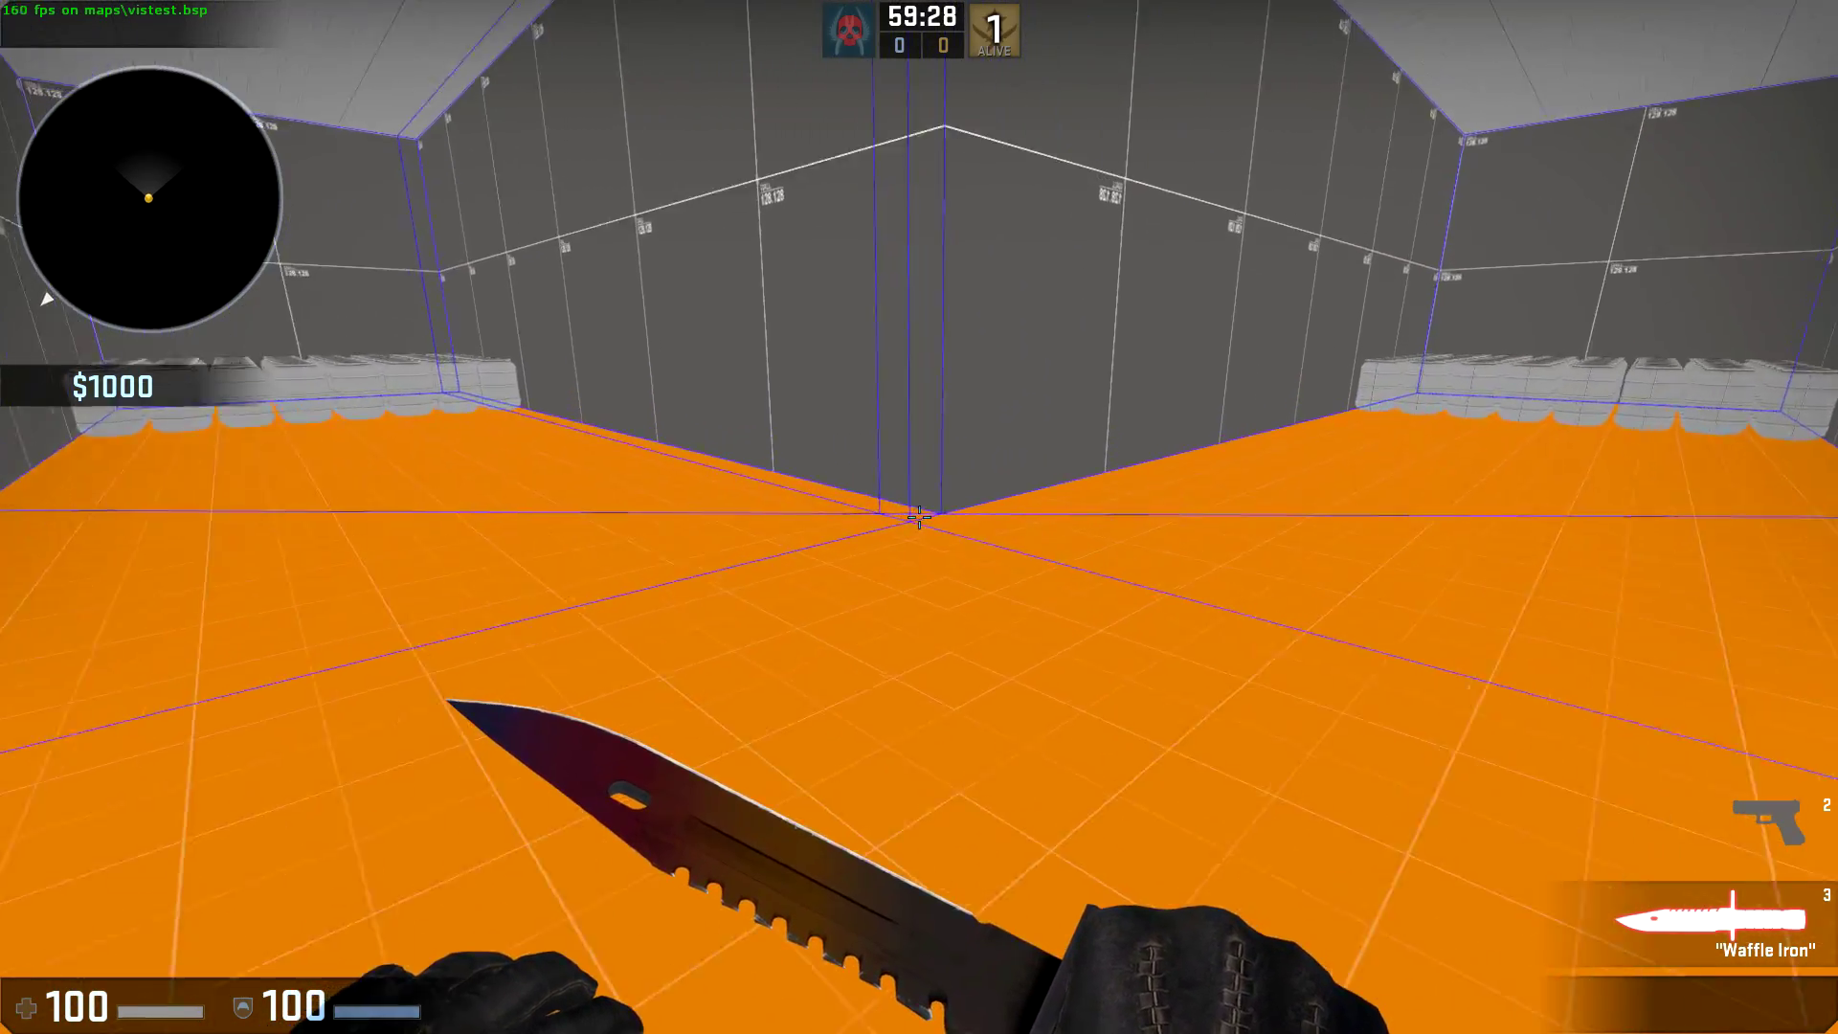
{"action": "key", "text": "s"}
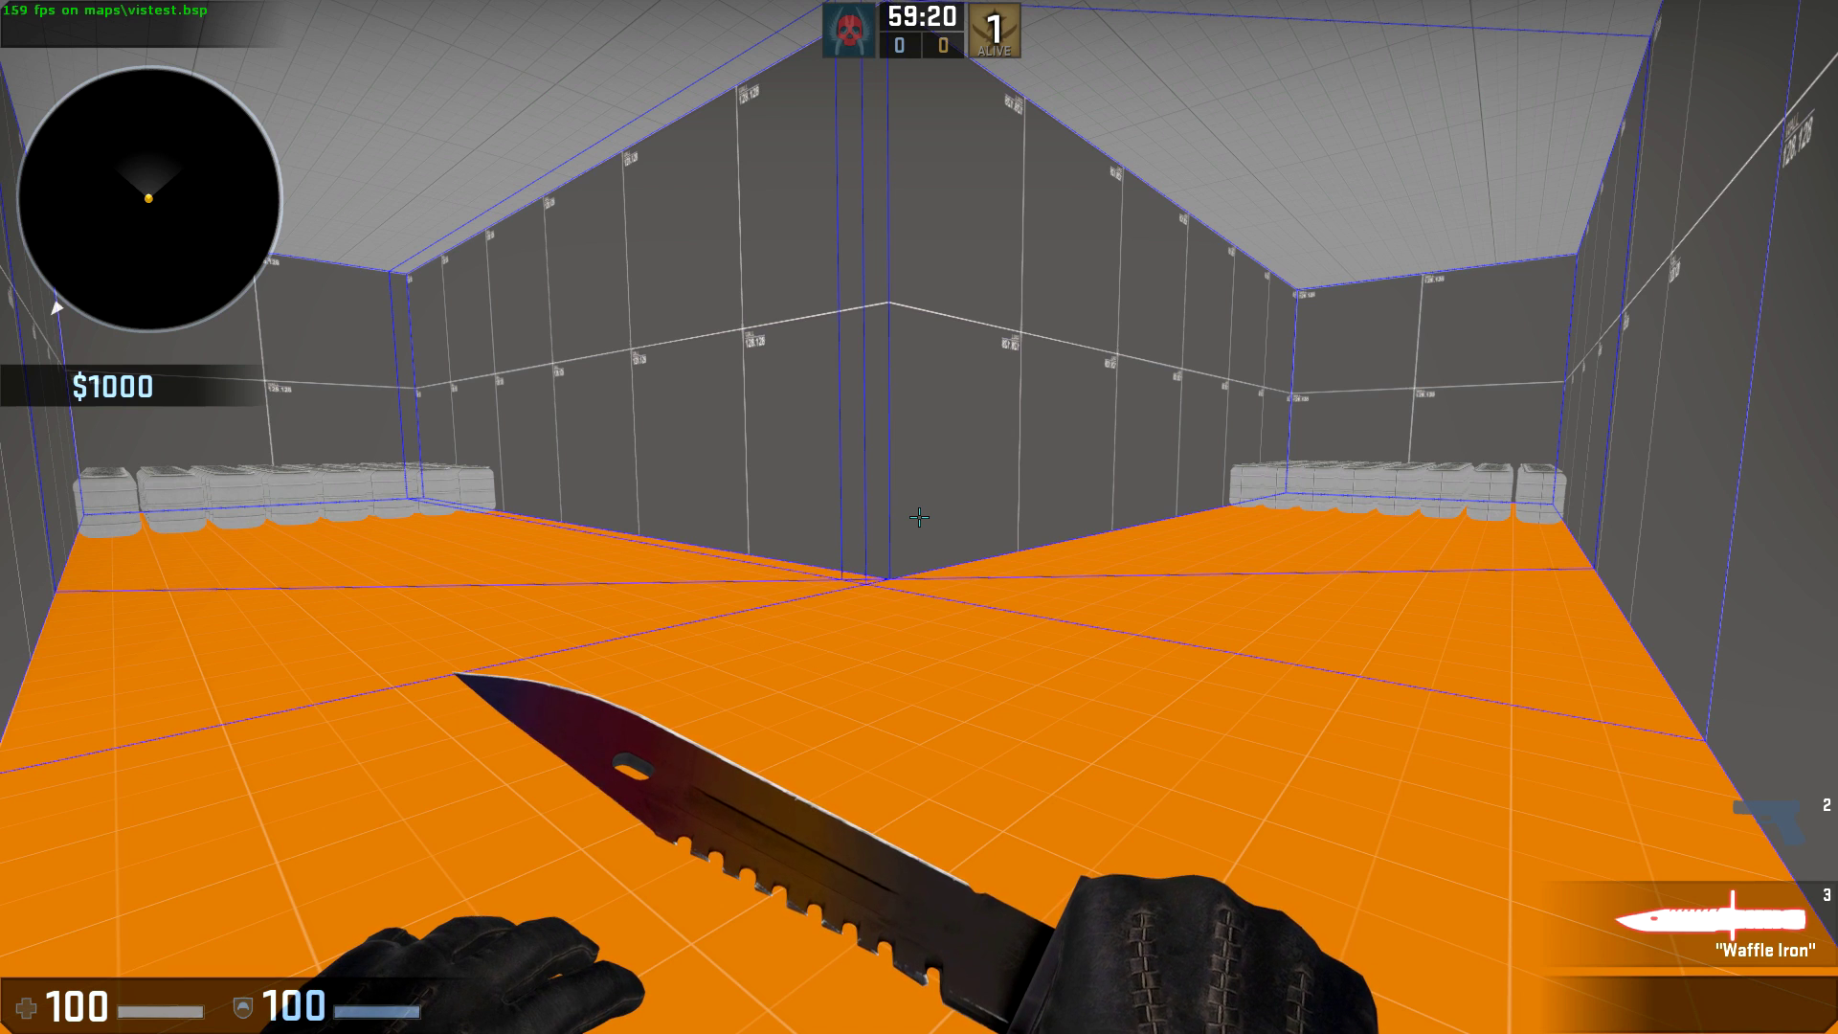
Walk around the L-bend corner, inspecting the diagonally split visleaves
{"action": "key", "text": "w"}
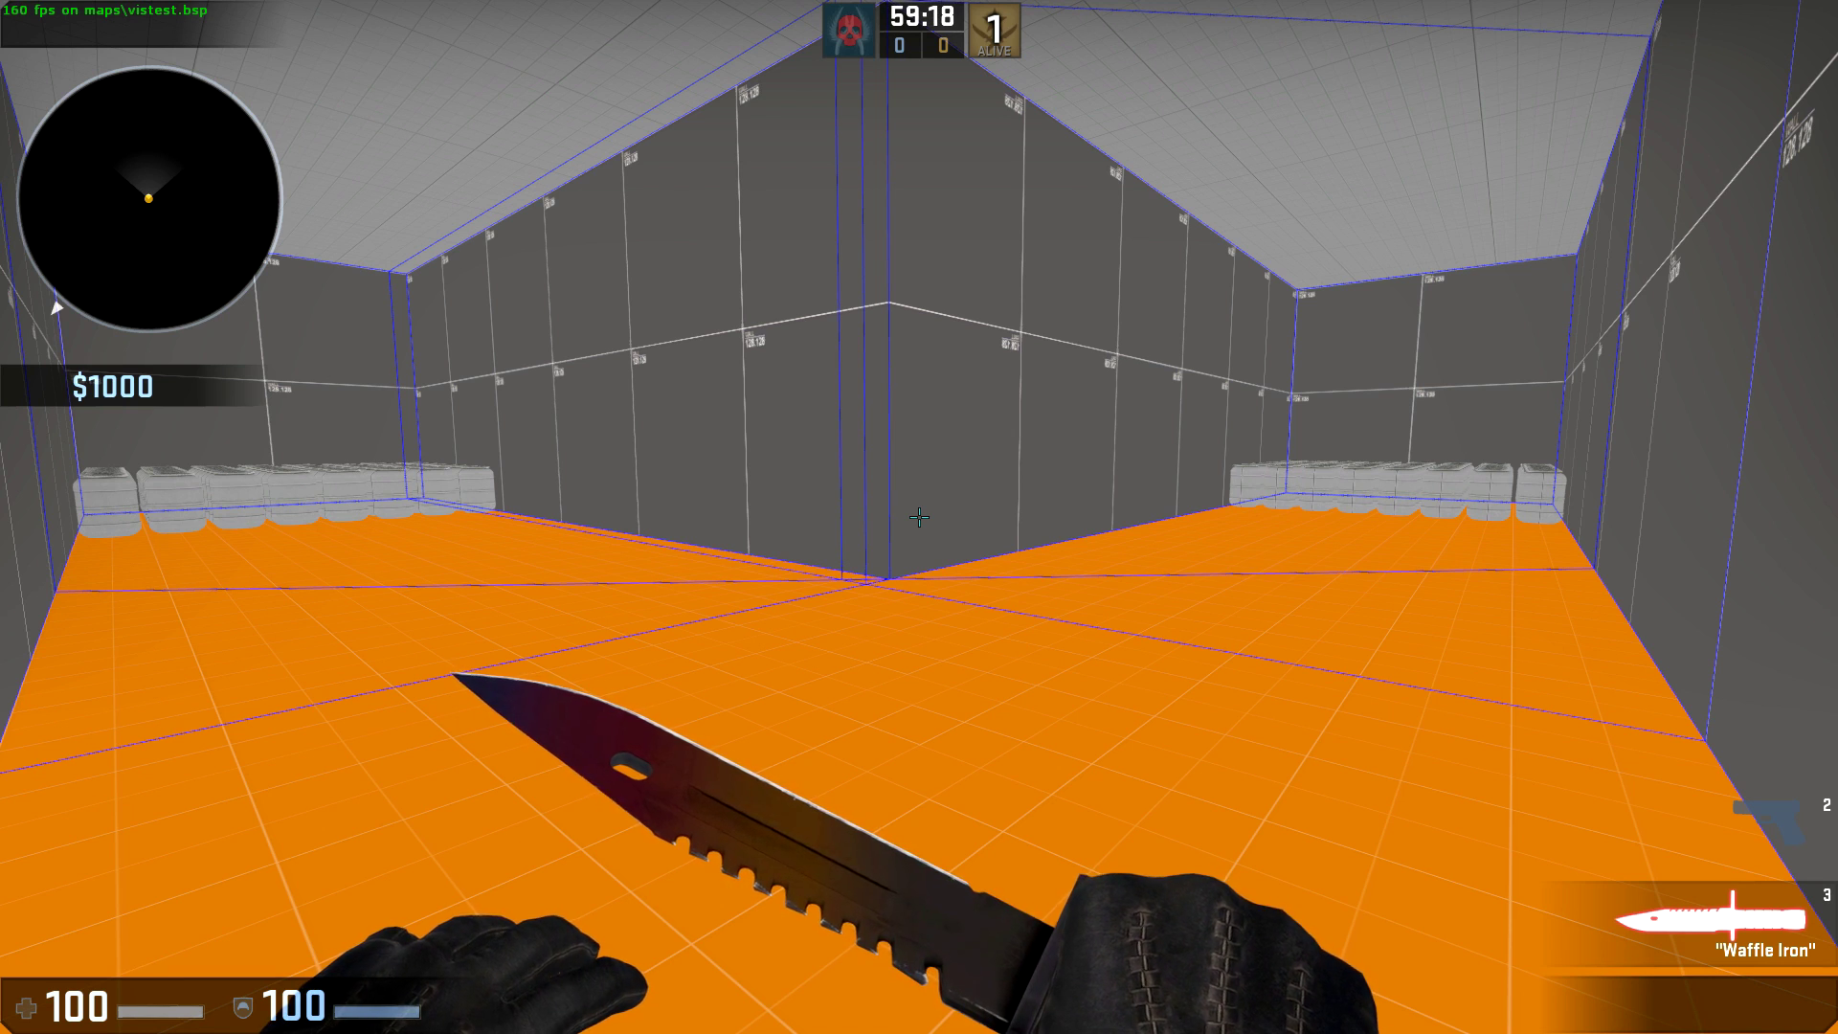
{"action": "key", "text": "w"}
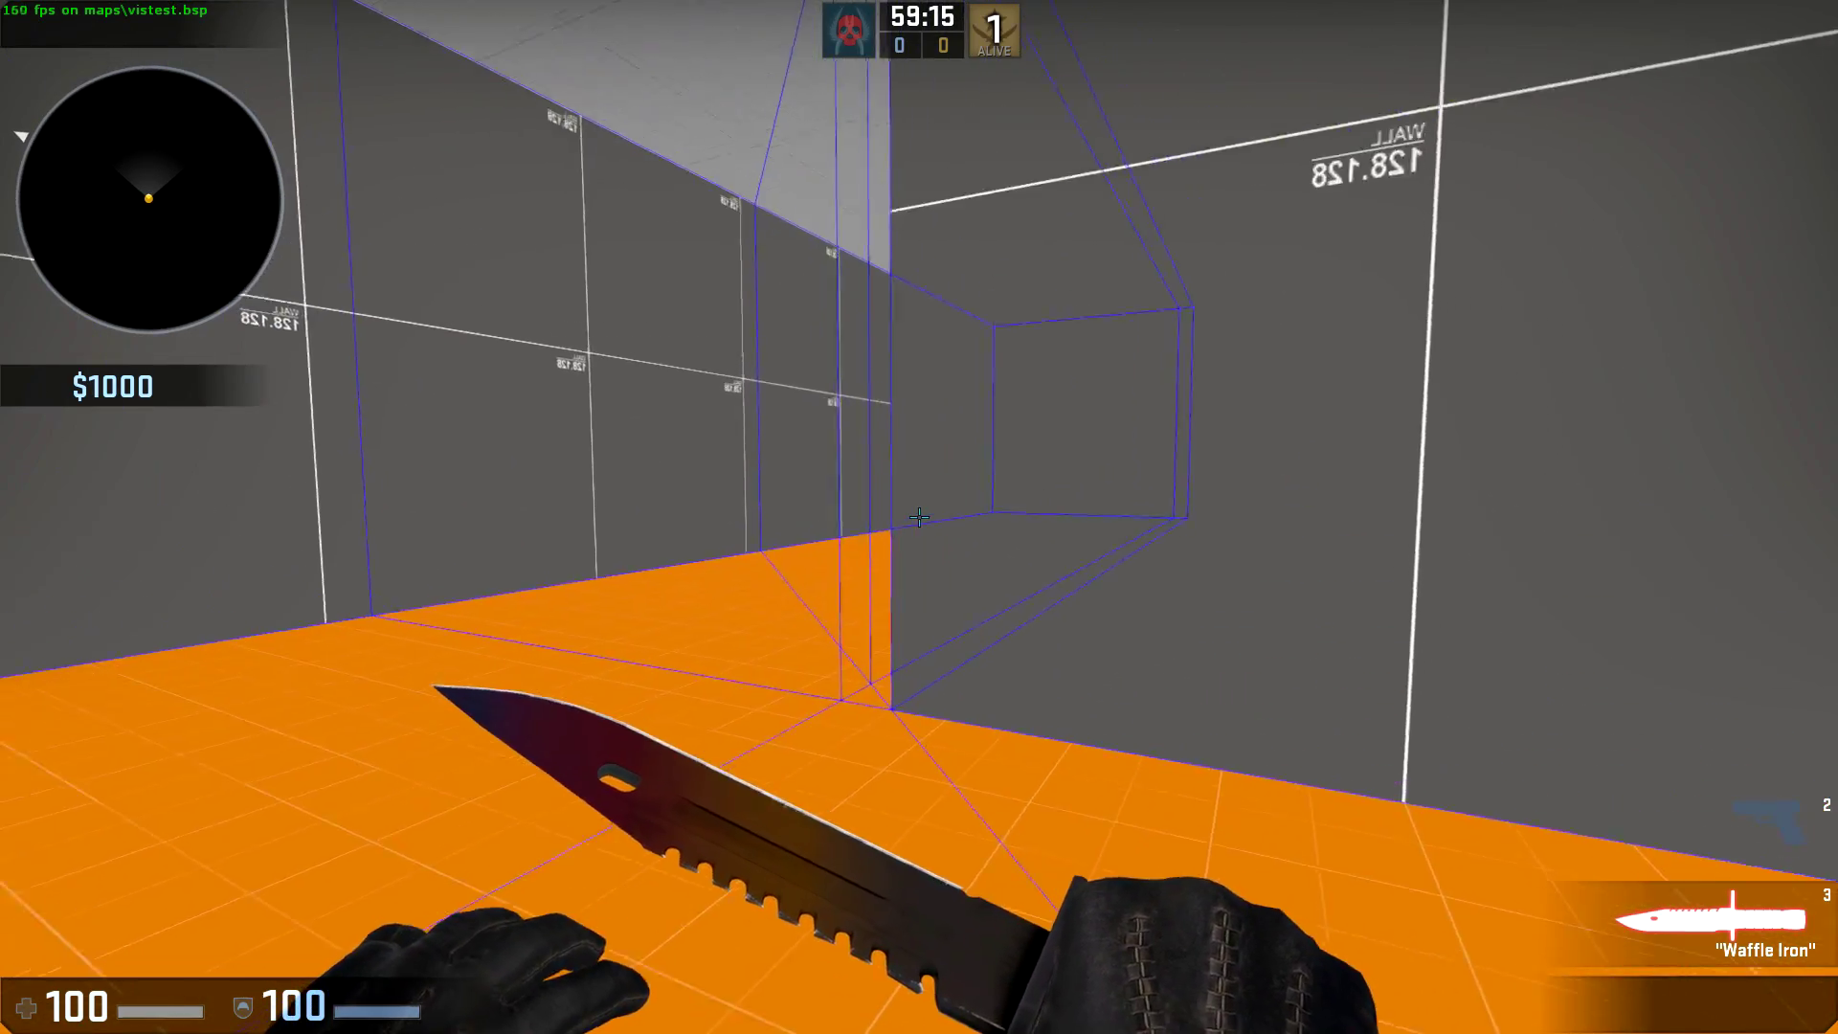
{"action": "key", "text": "w"}
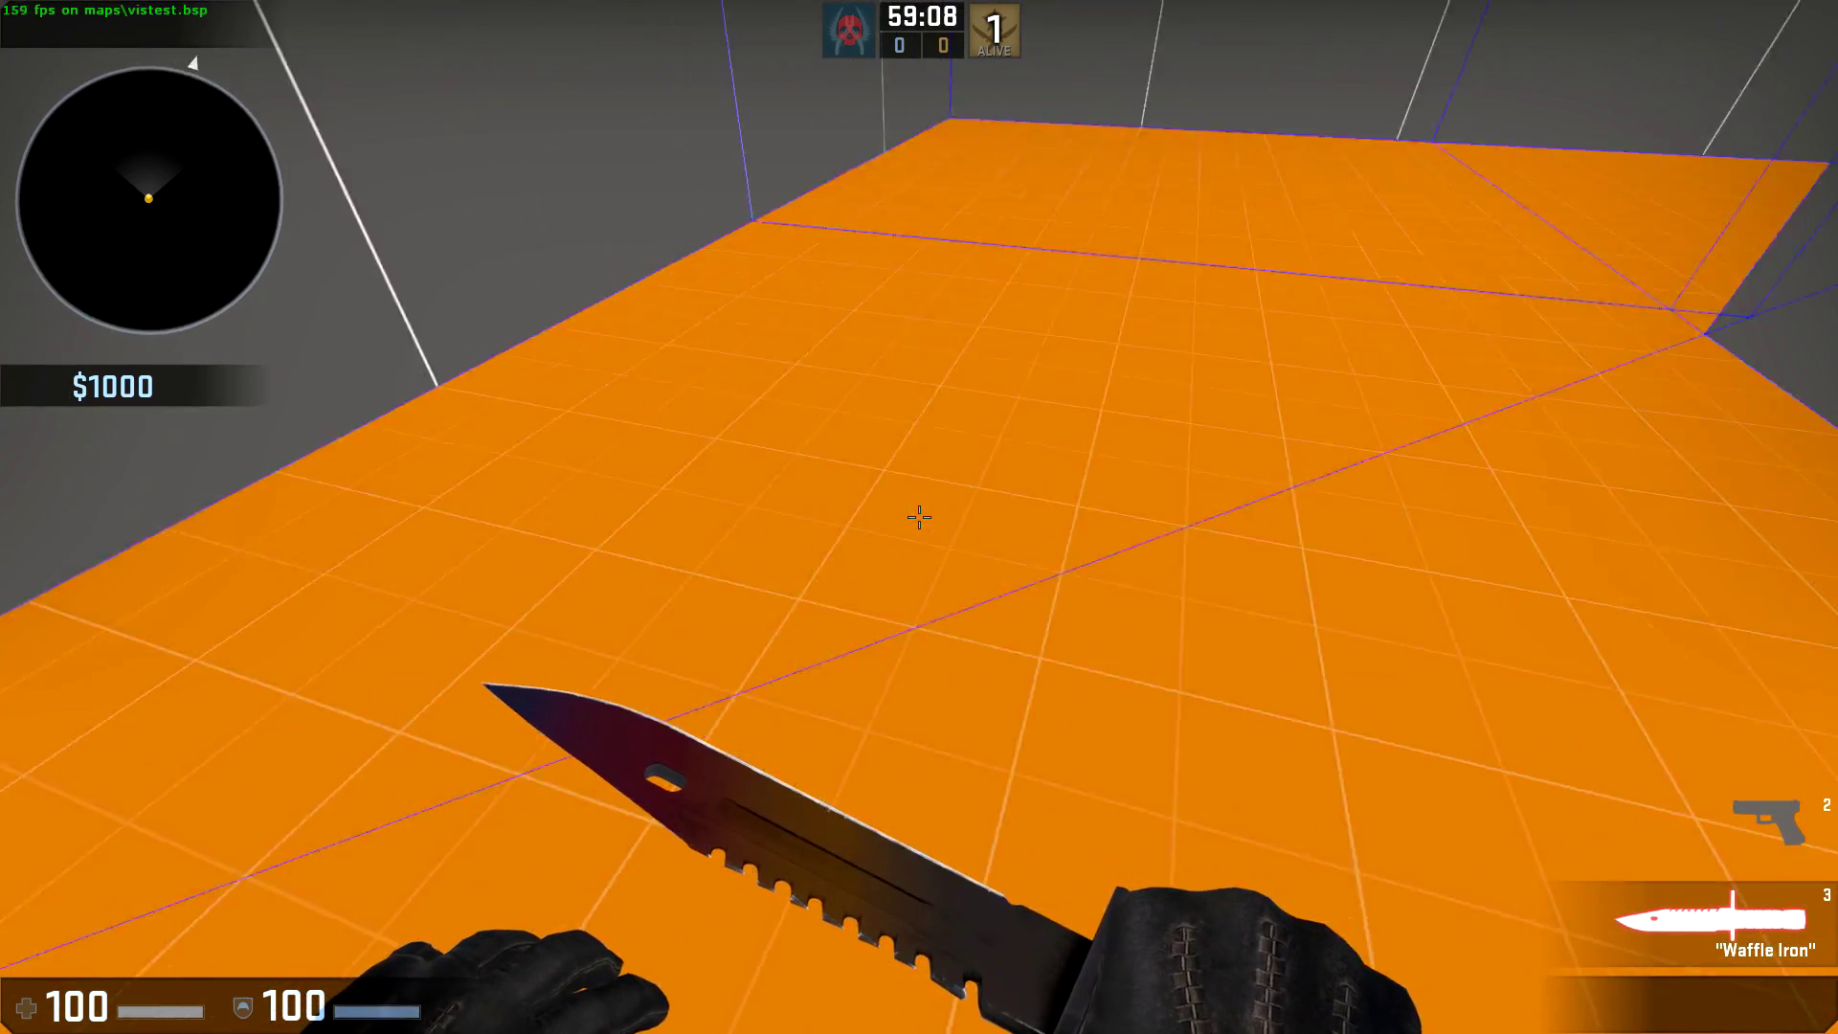
{"action": "key", "text": "w"}
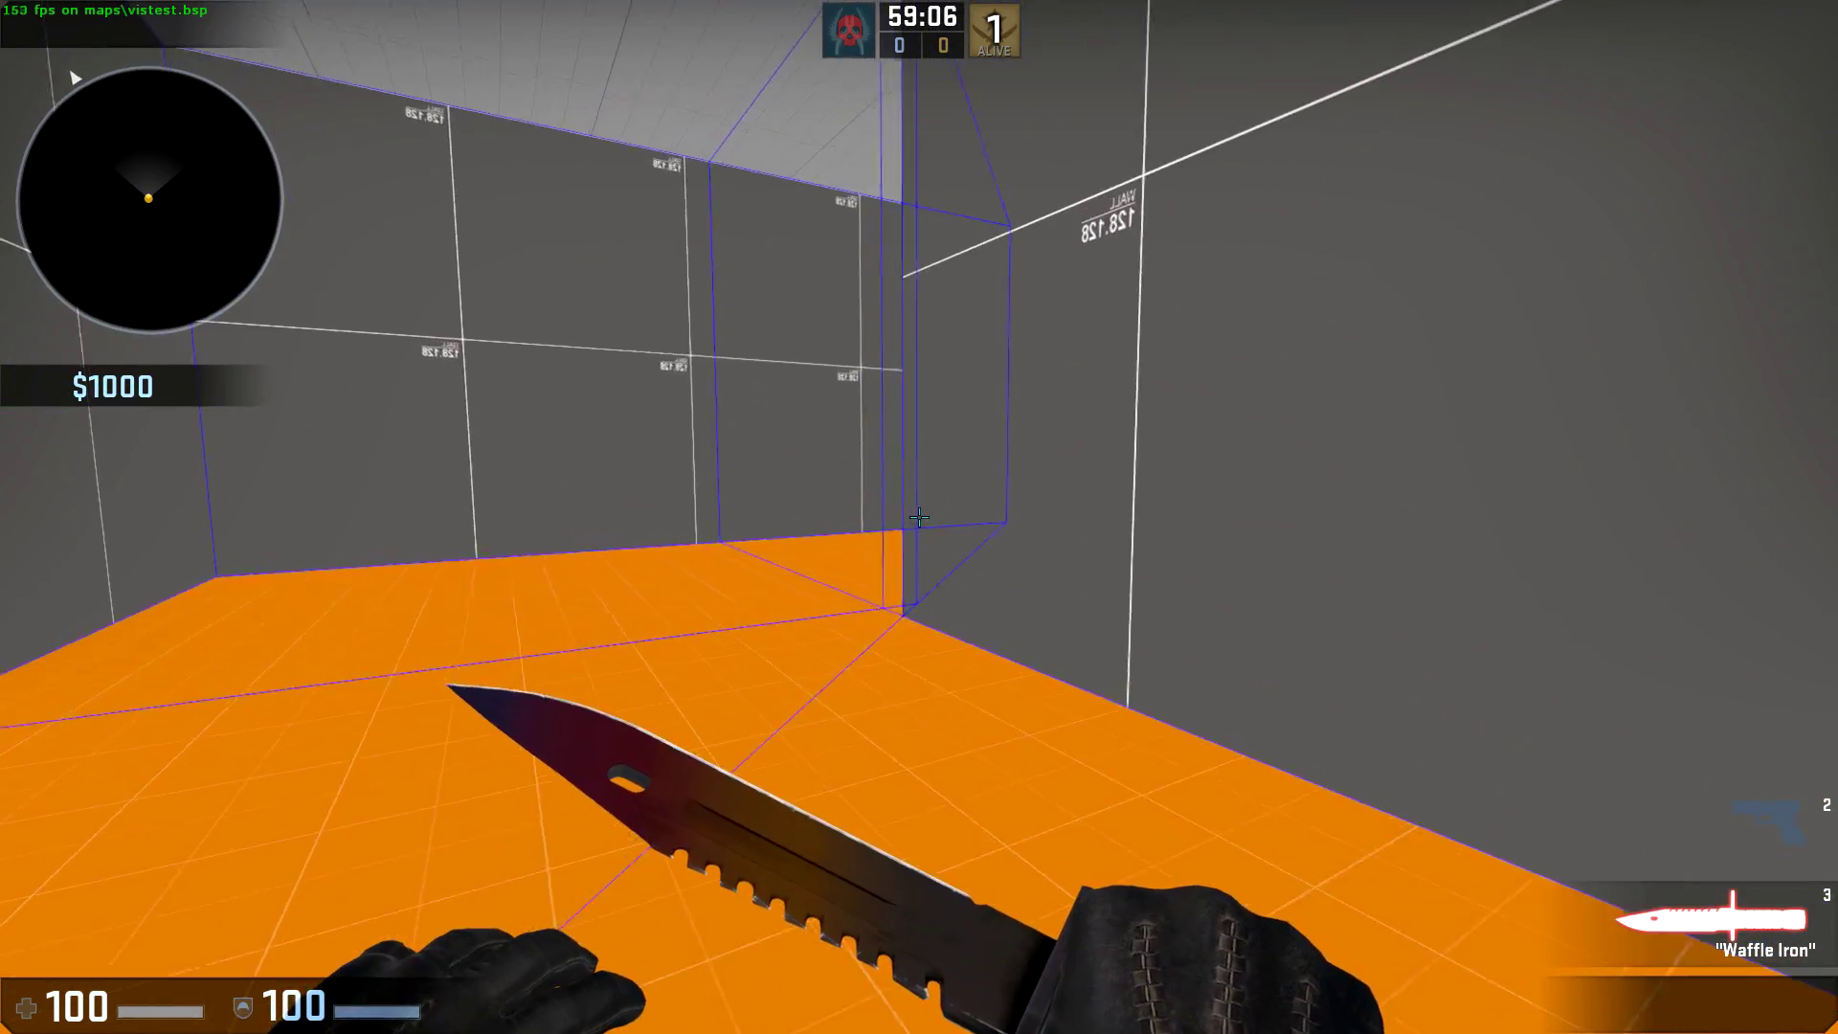
{"action": "key", "text": "w"}
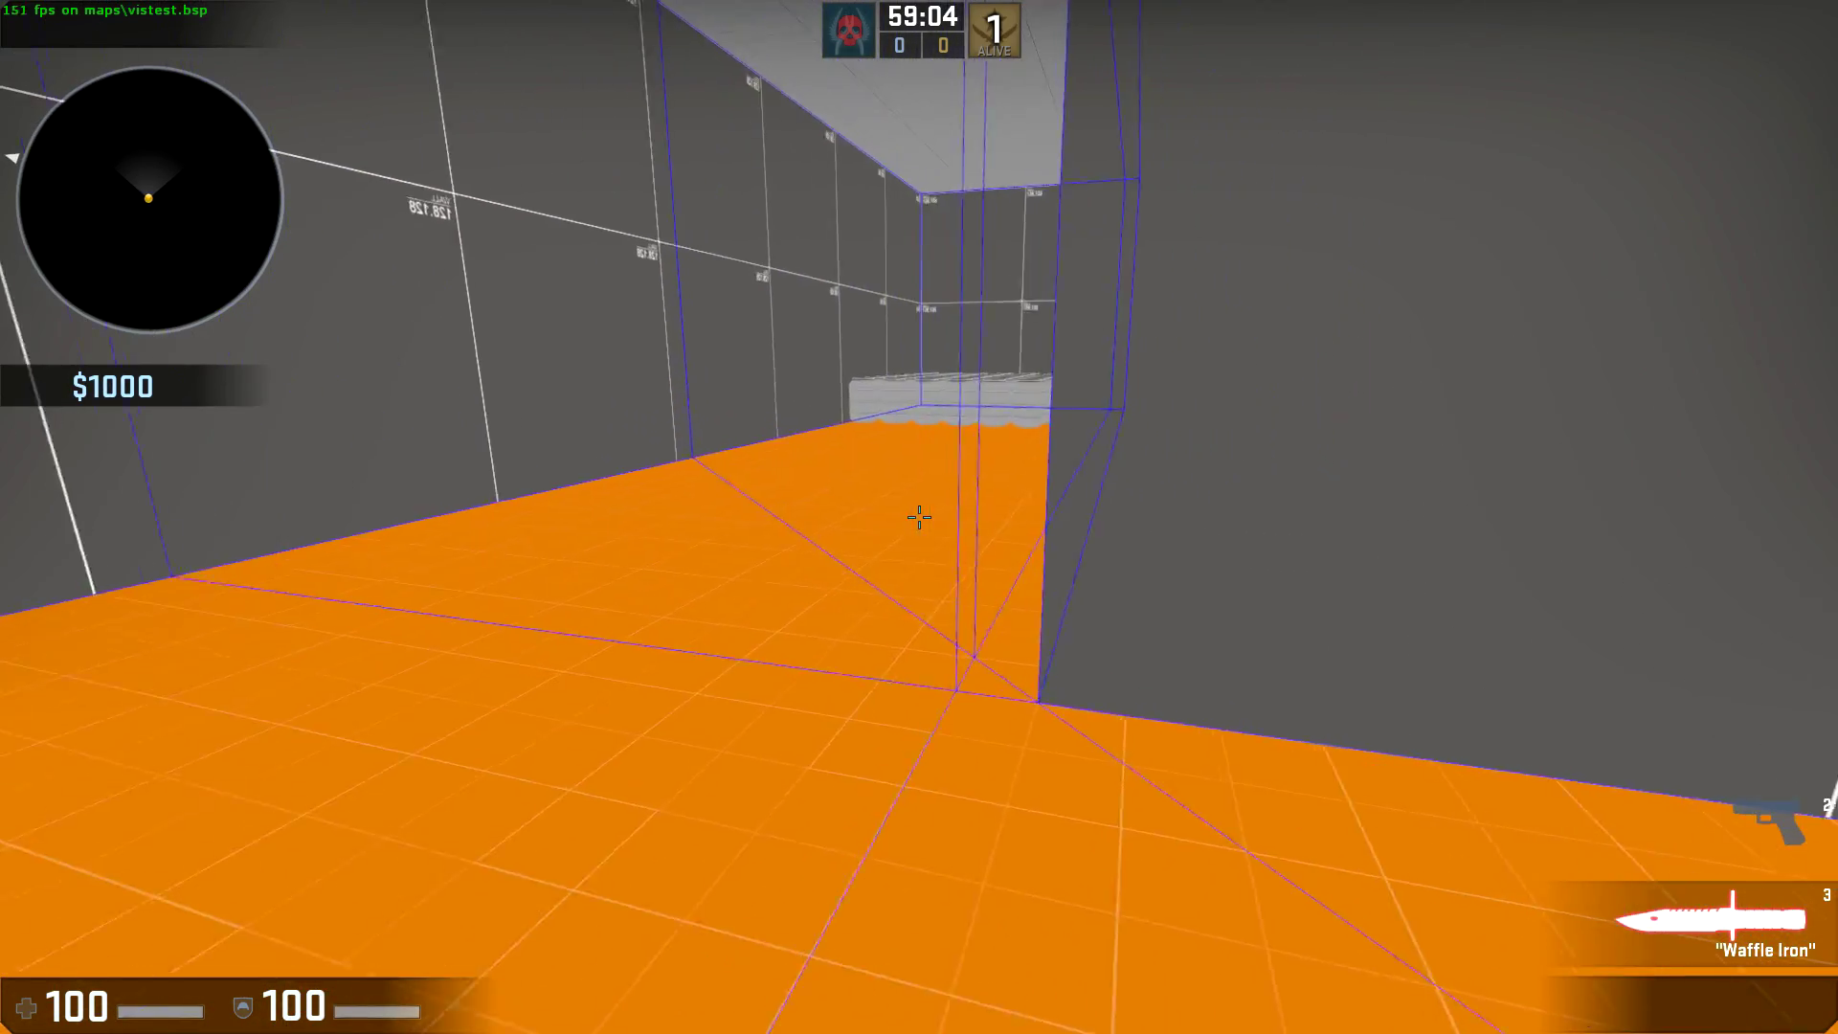
{"action": "key", "text": "2"}
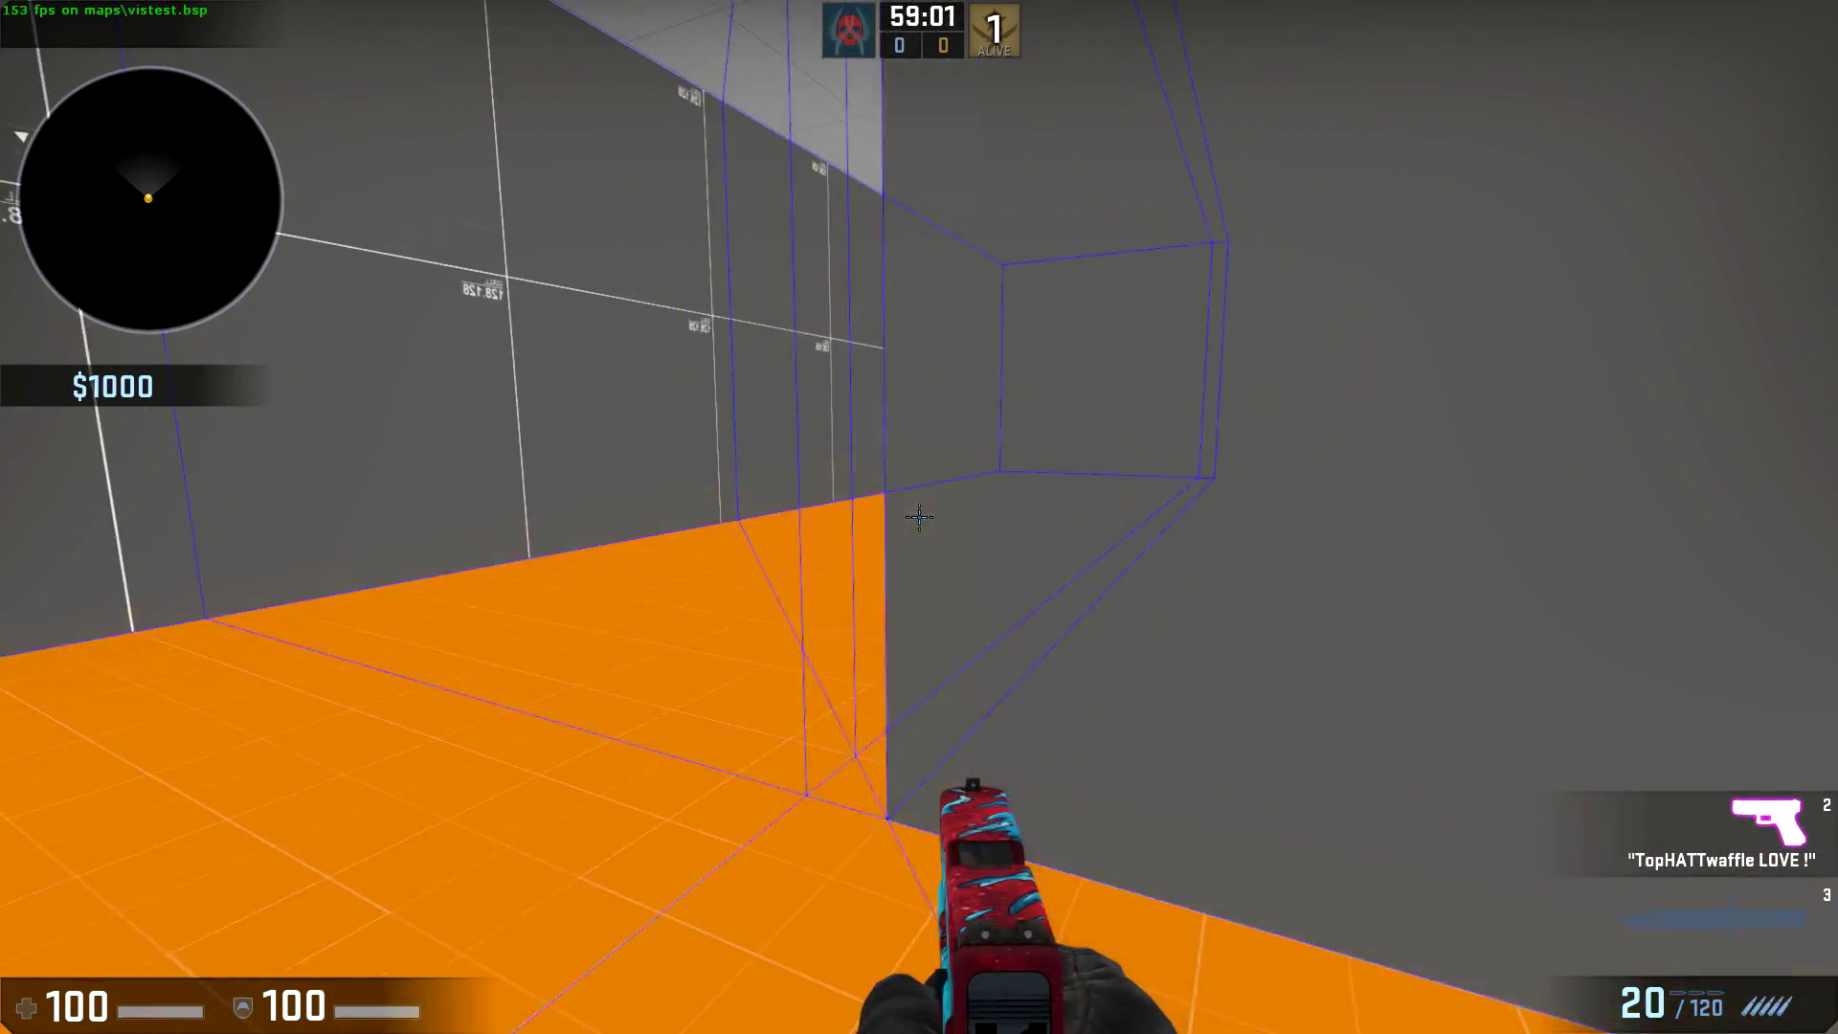
{"action": "key", "text": "a"}
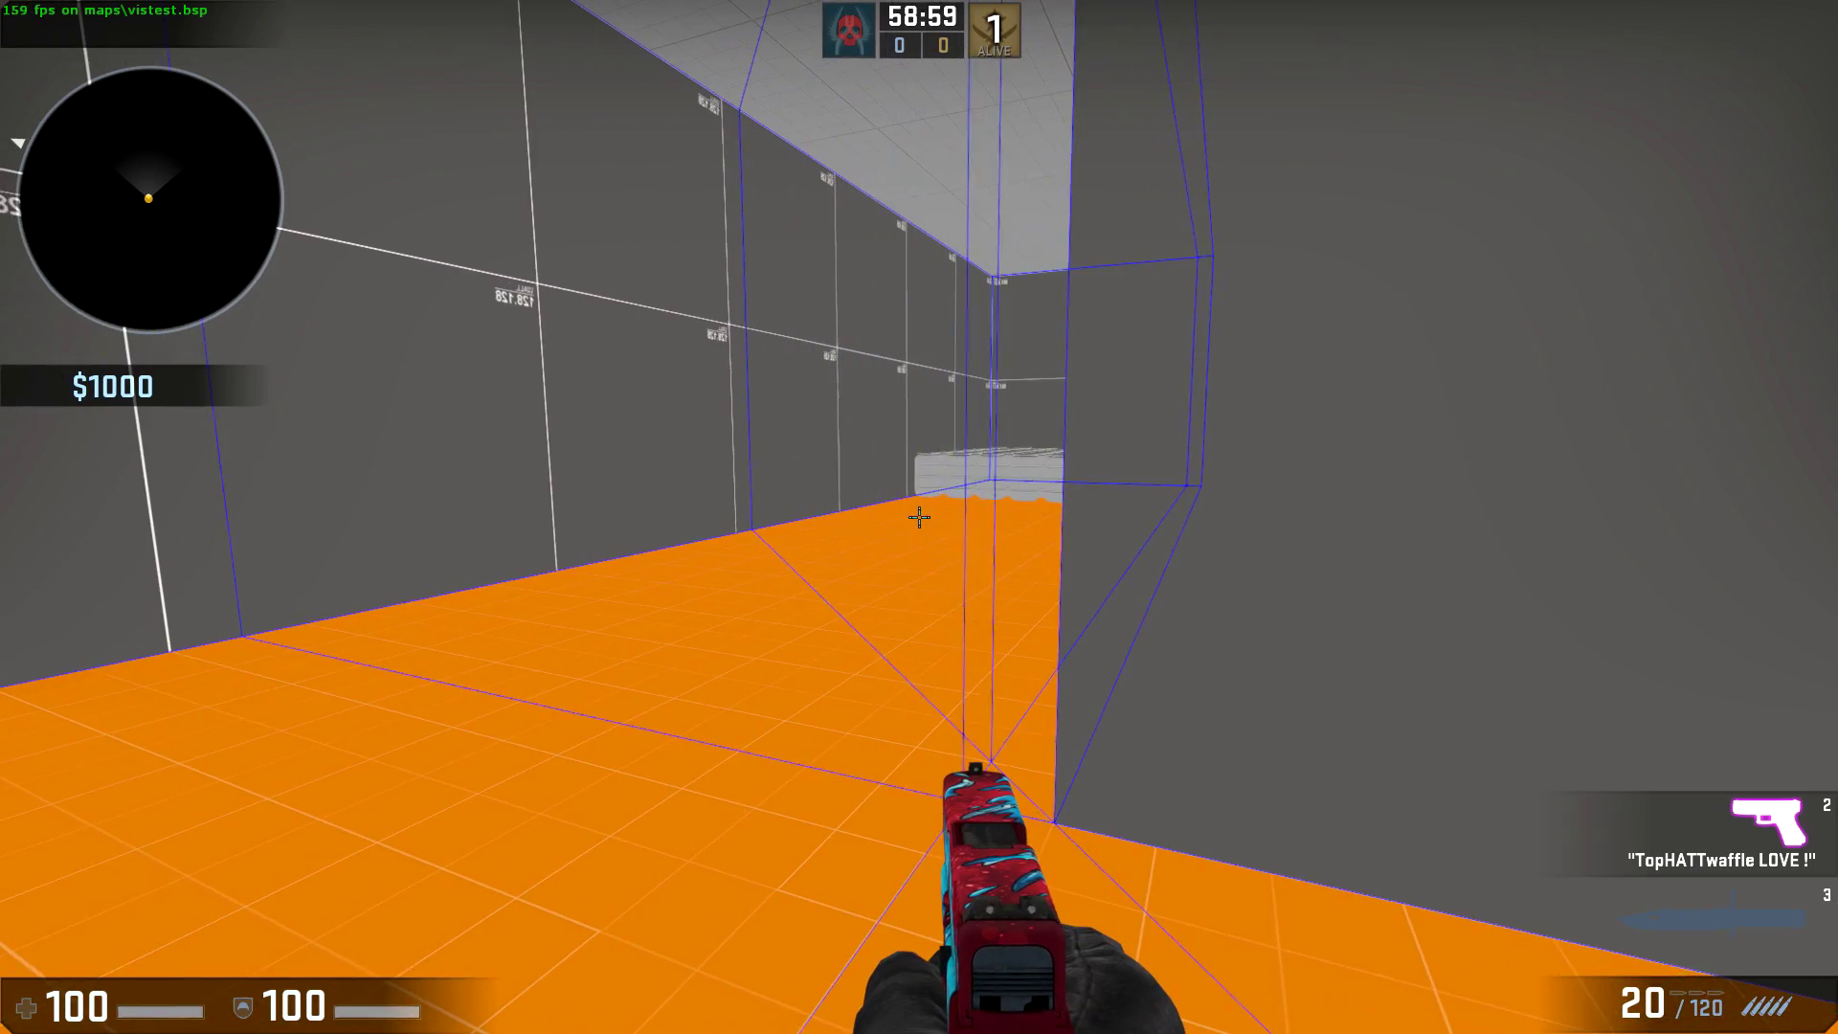
{"action": "key", "text": "grave"}
{"action": "type", "text": "mat_wireframe 1"}
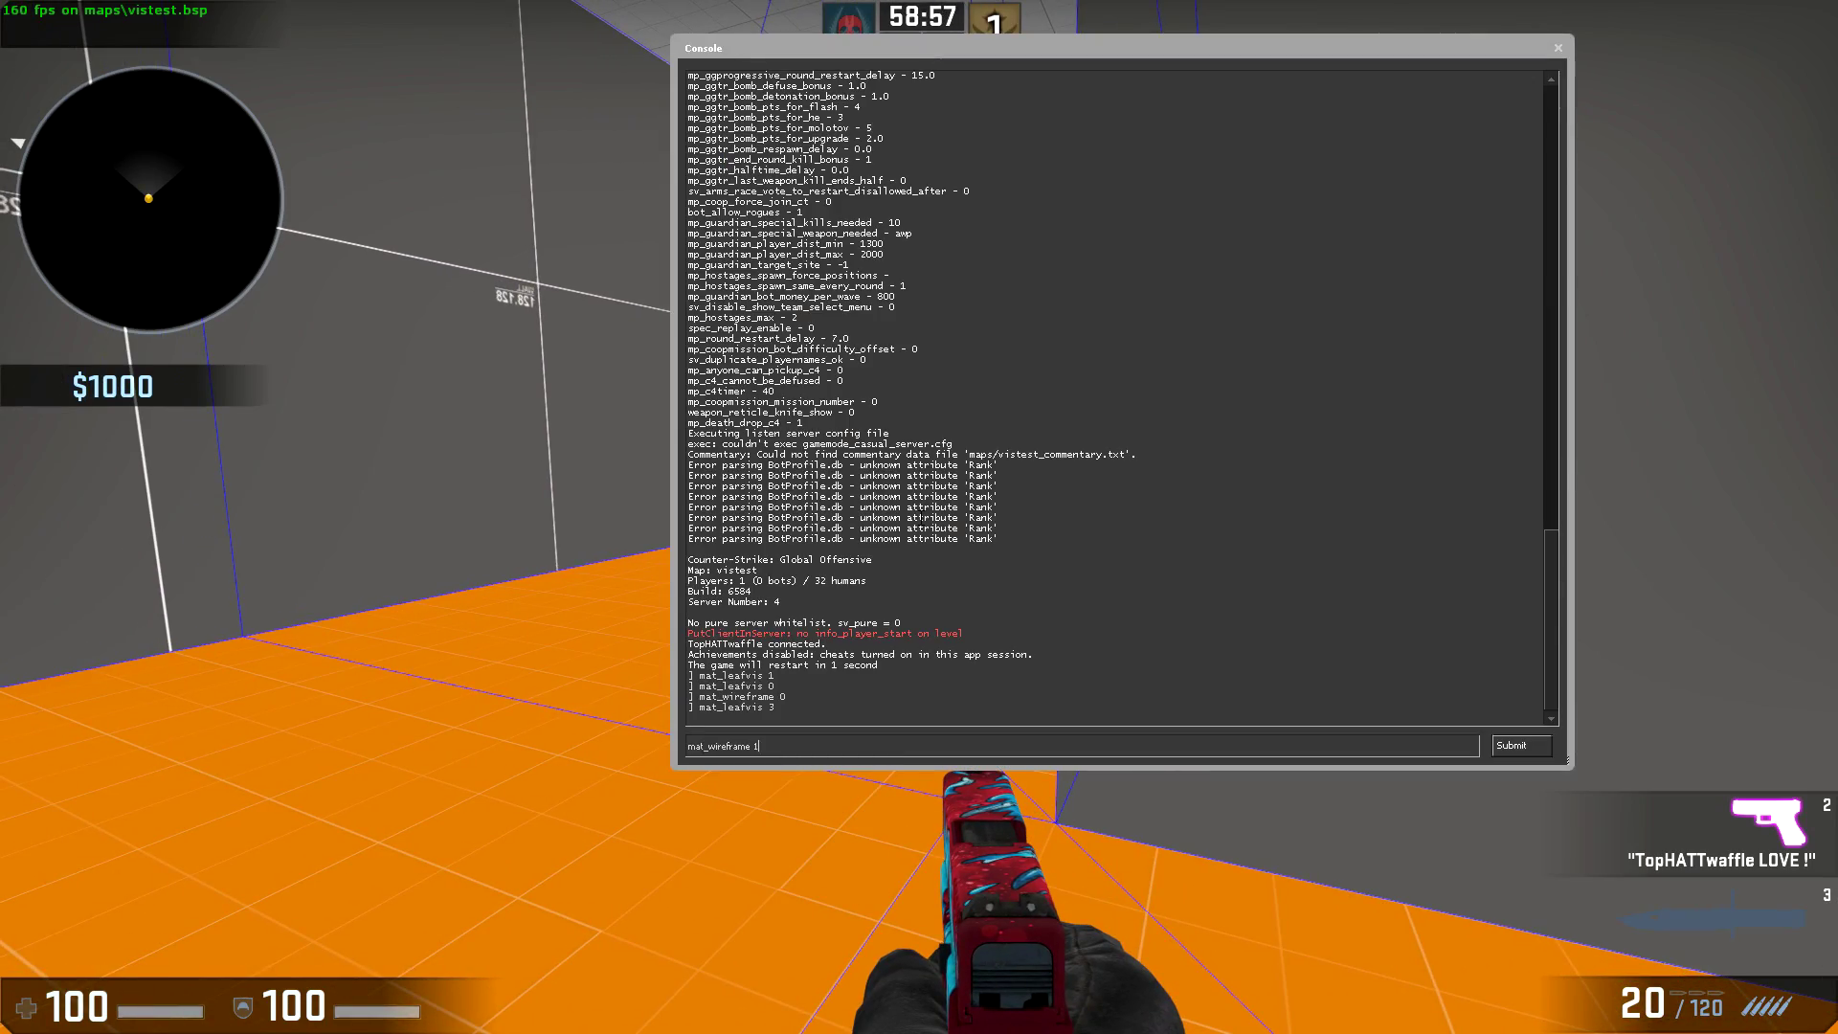
Turn on wireframe visleaf rendering, close the console and switch back to the knife
{"action": "key", "text": "Return"}
{"action": "key", "text": "grave"}
{"action": "key", "text": "3"}
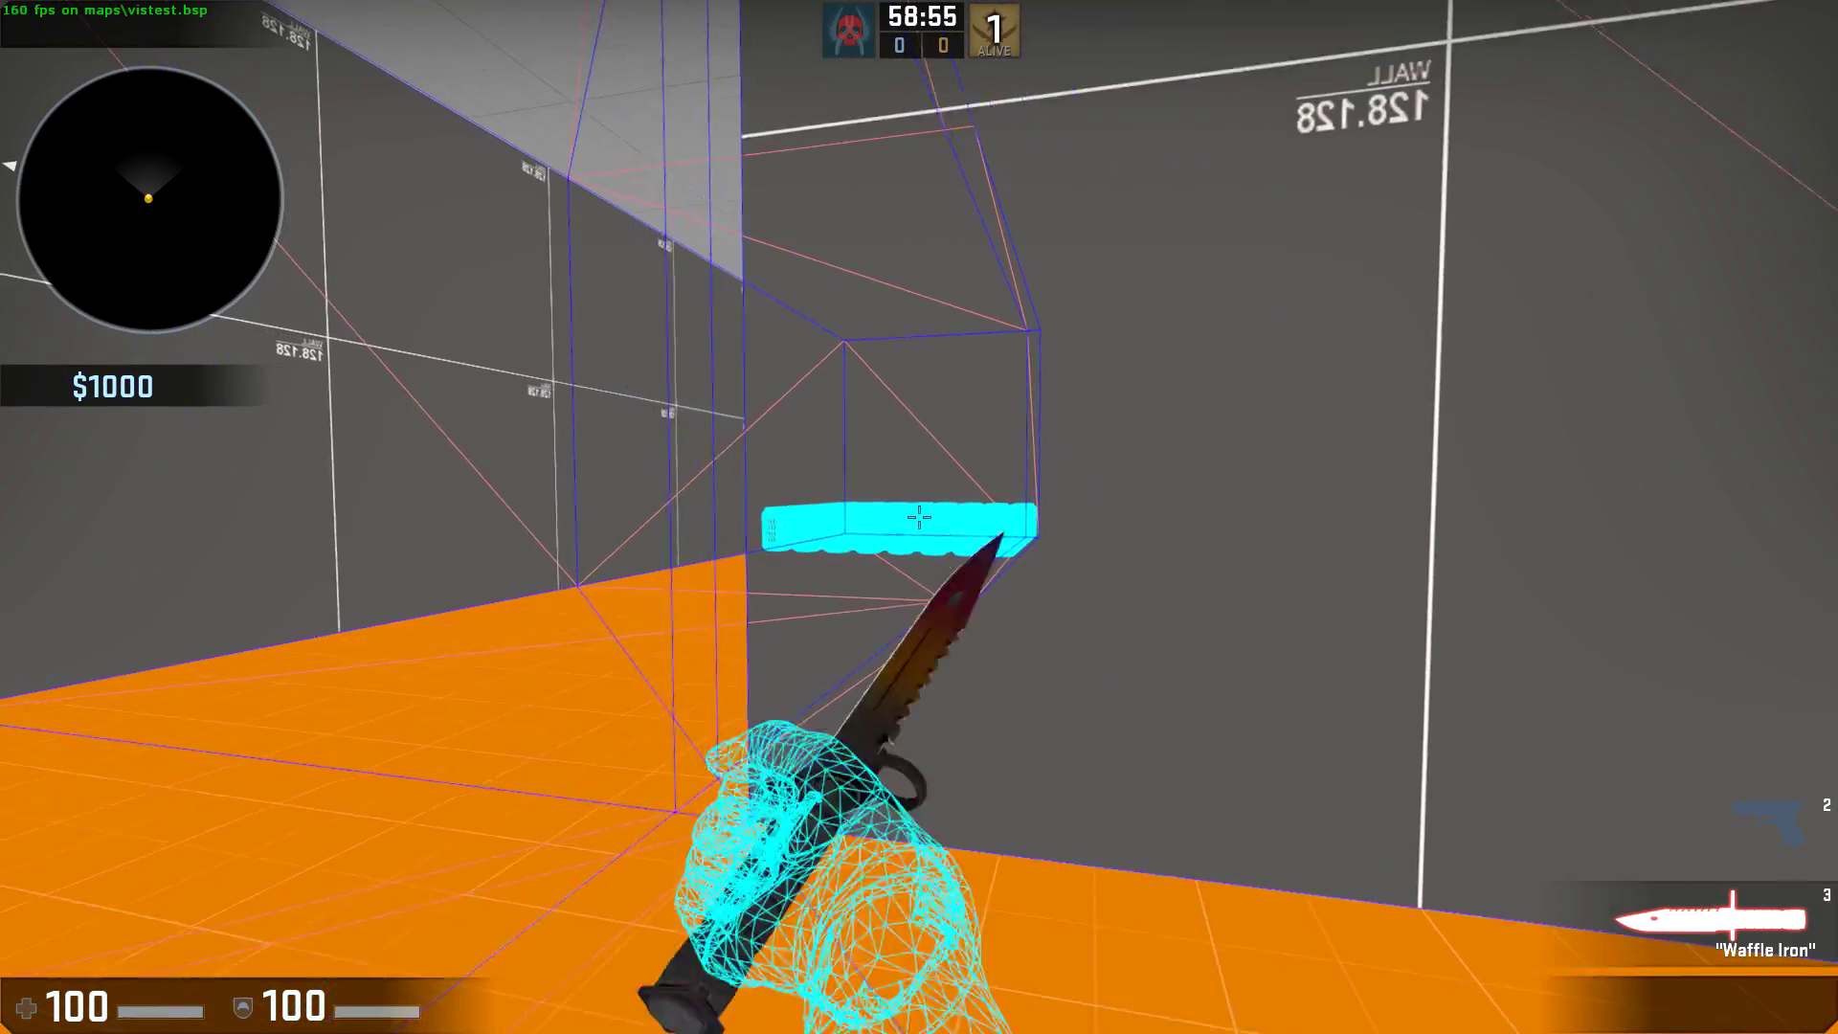
Walk to the grey wall corner, then along it toward the cyan-block corridor
{"action": "key", "text": "w"}
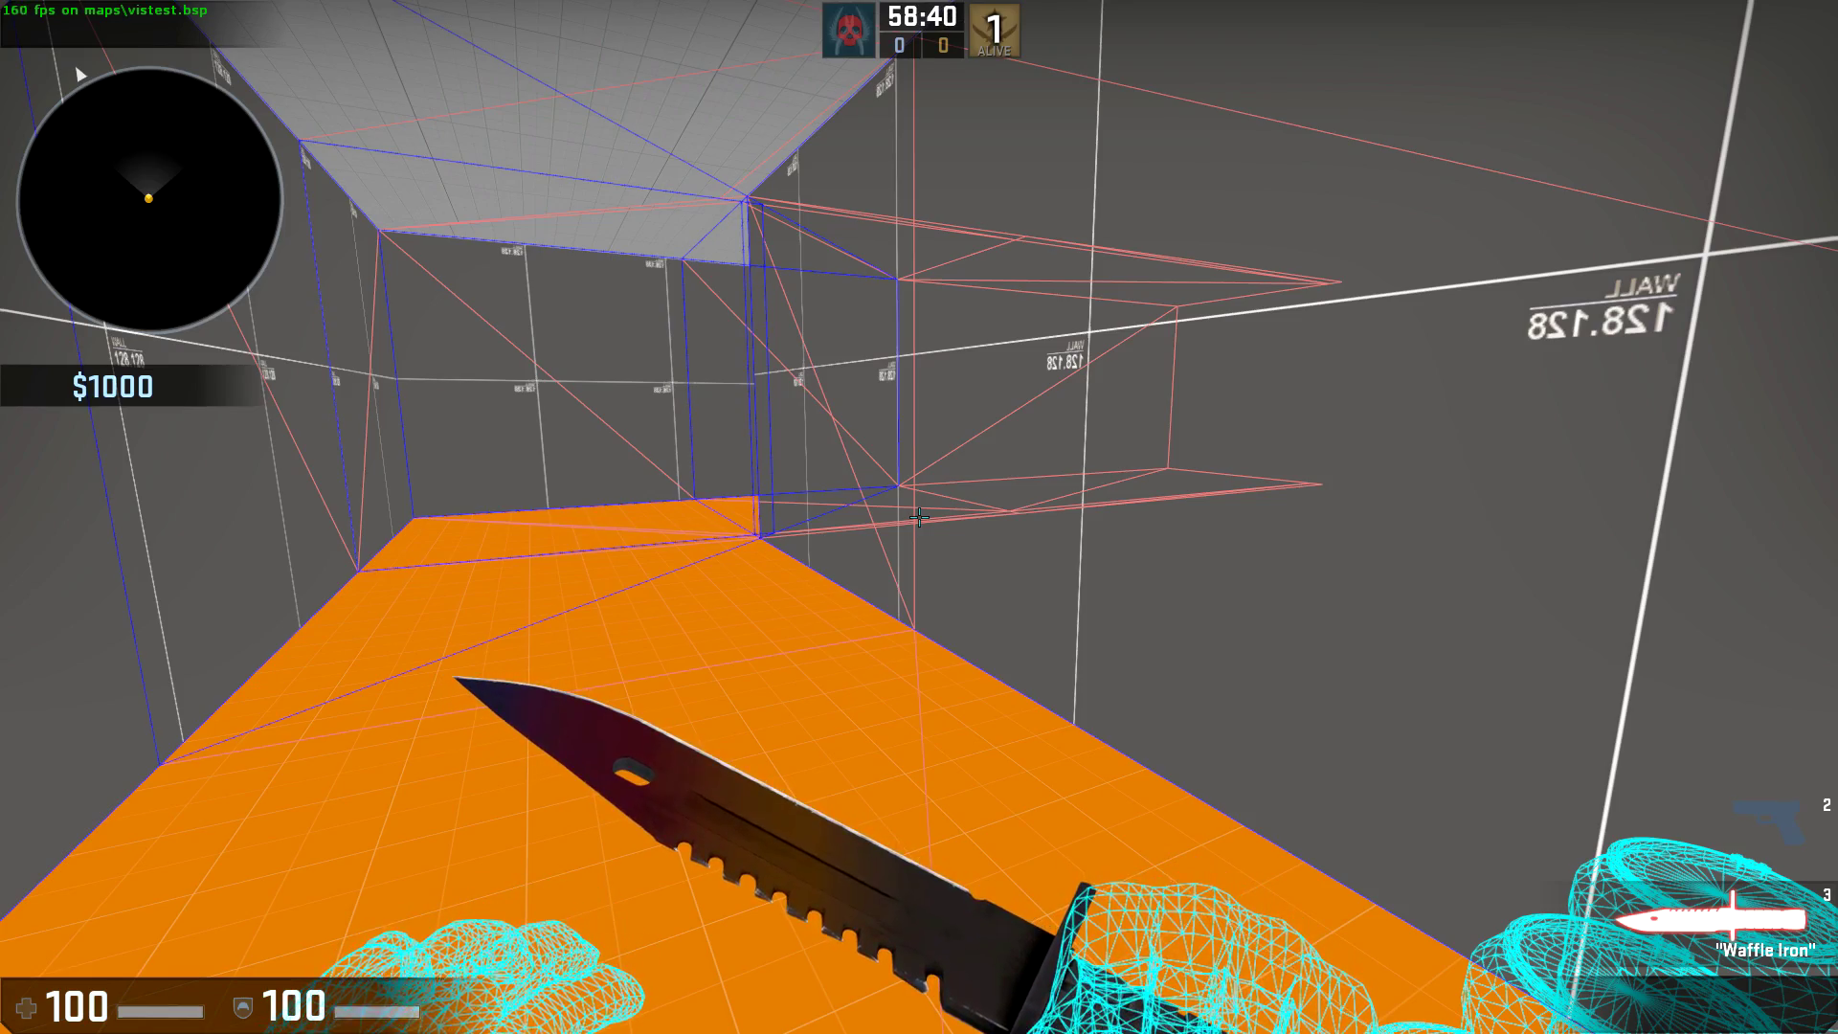
{"action": "key", "text": "w"}
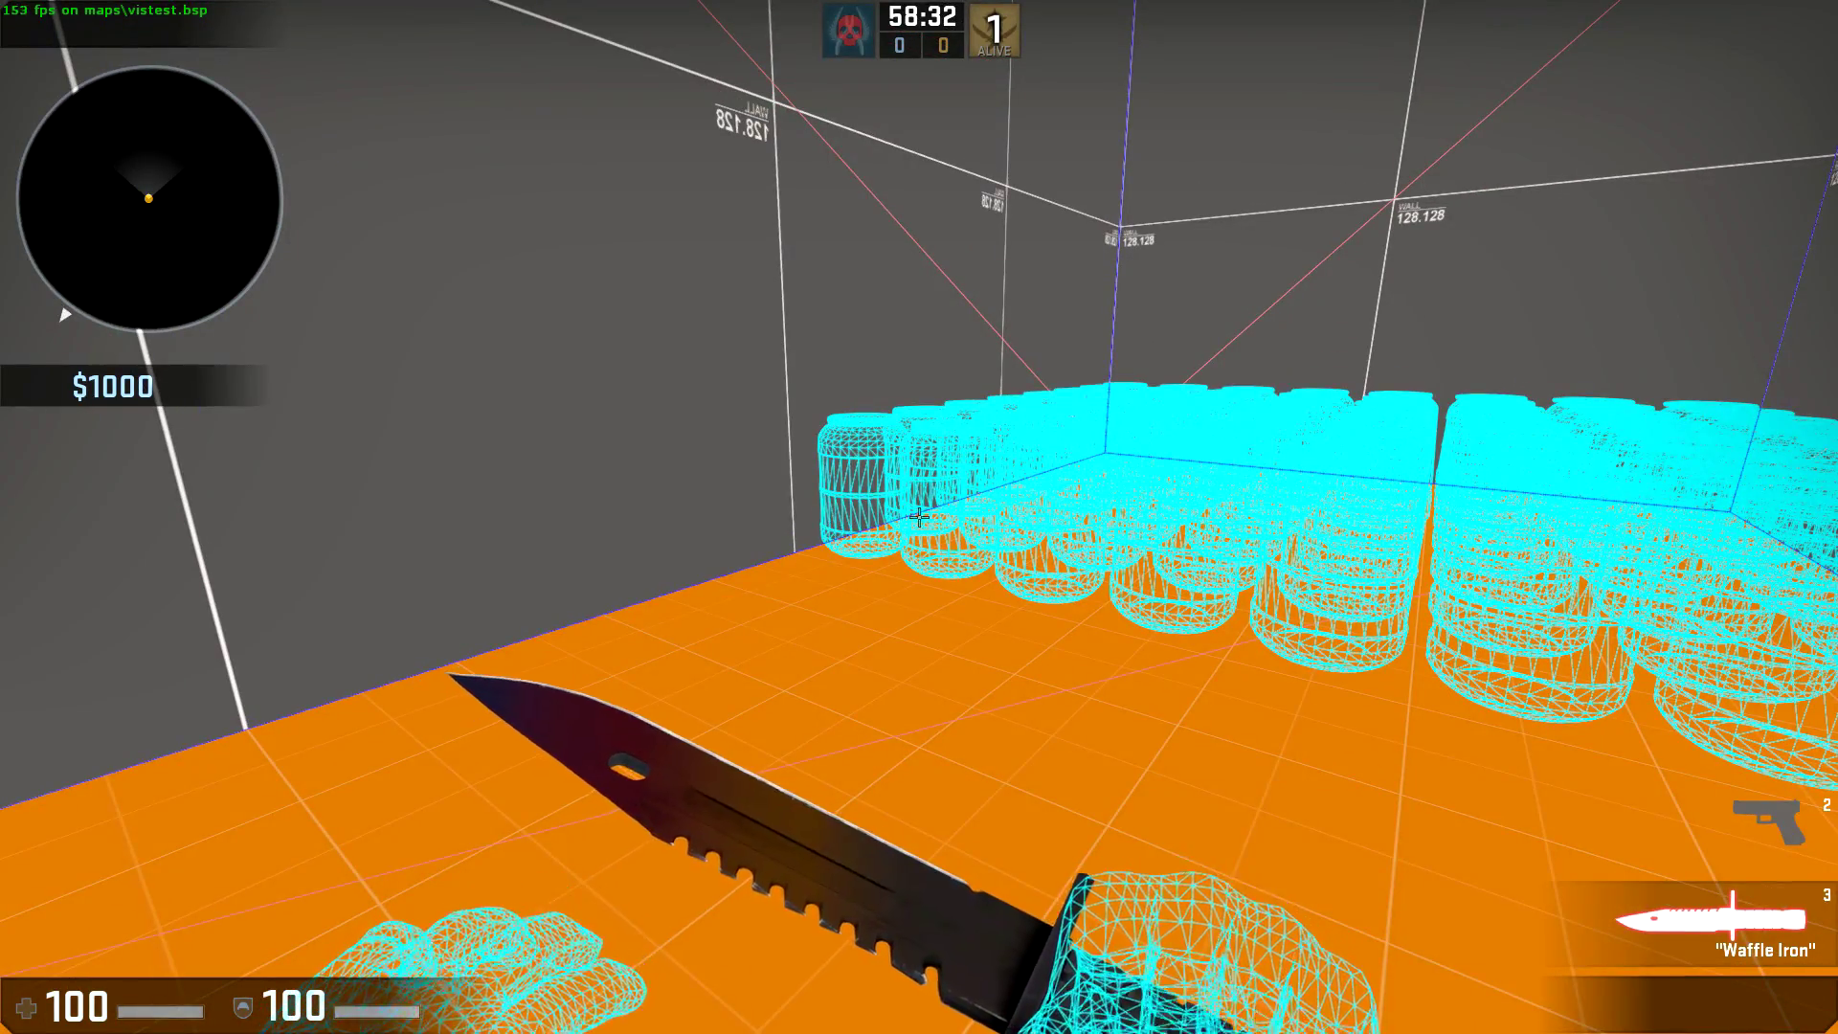
{"action": "key", "text": "w"}
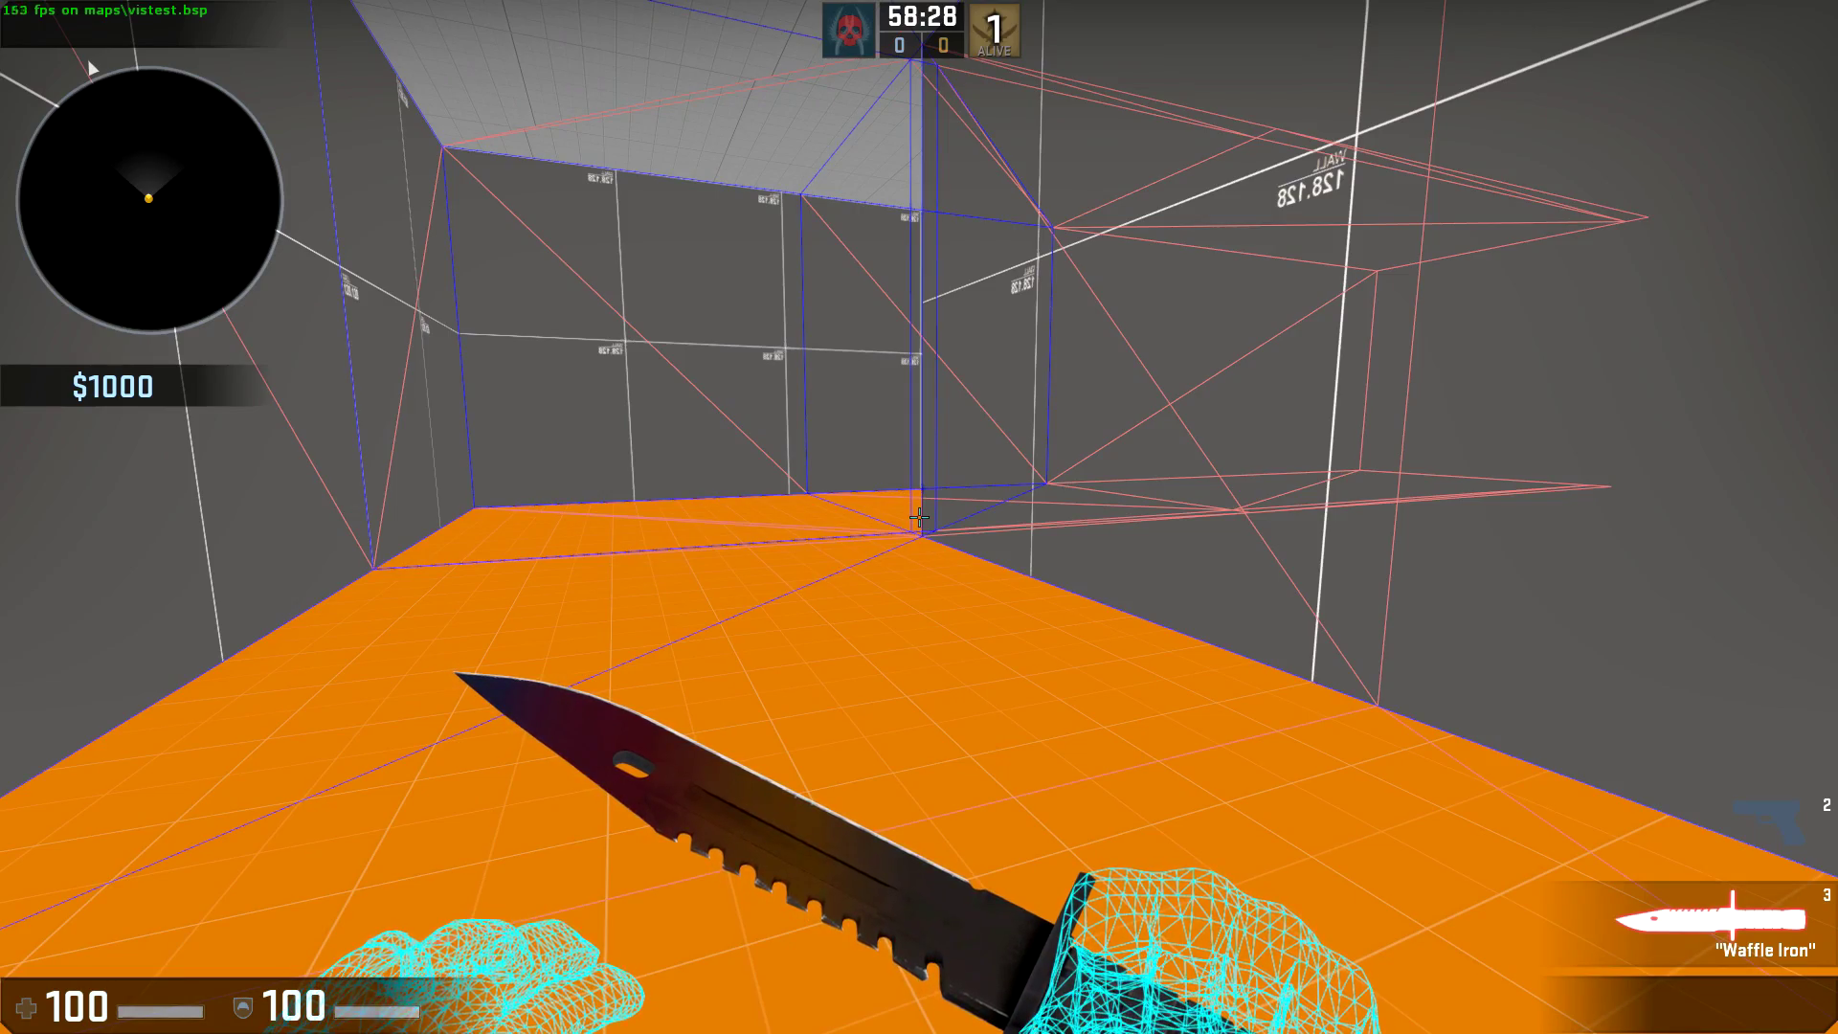
{"action": "key", "text": "s"}
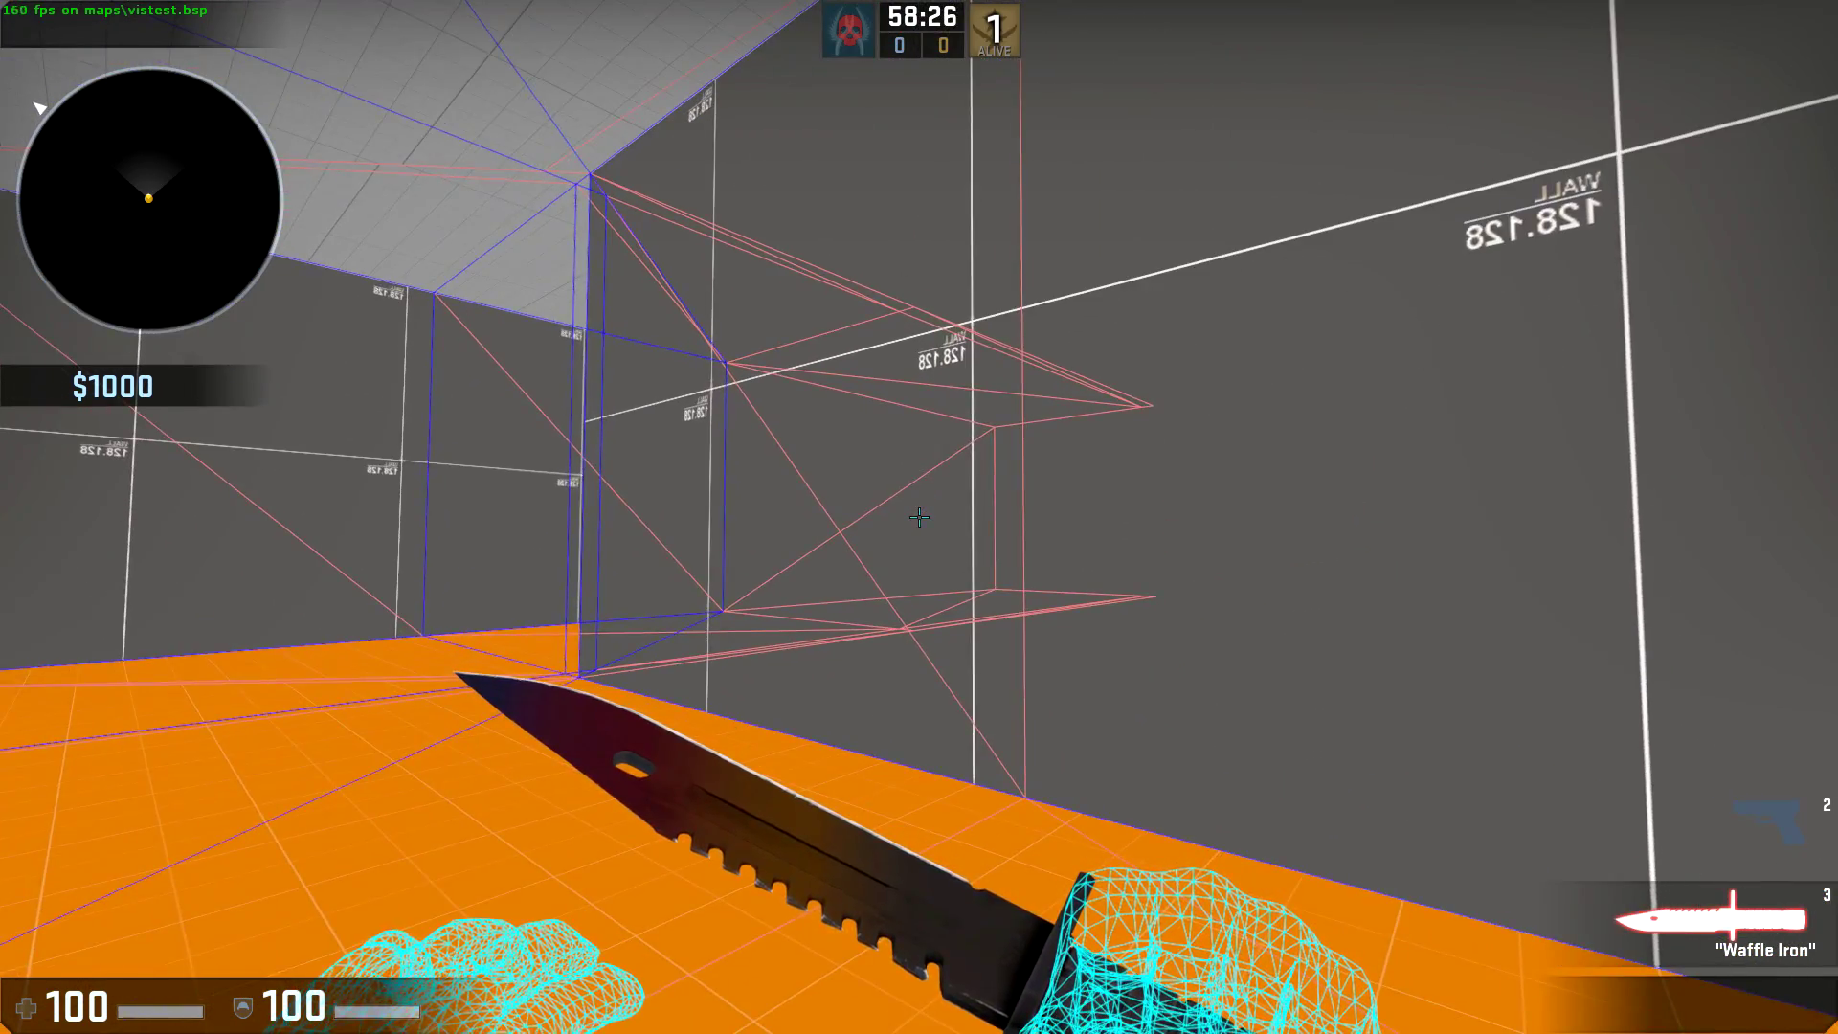
{"action": "key", "text": "w"}
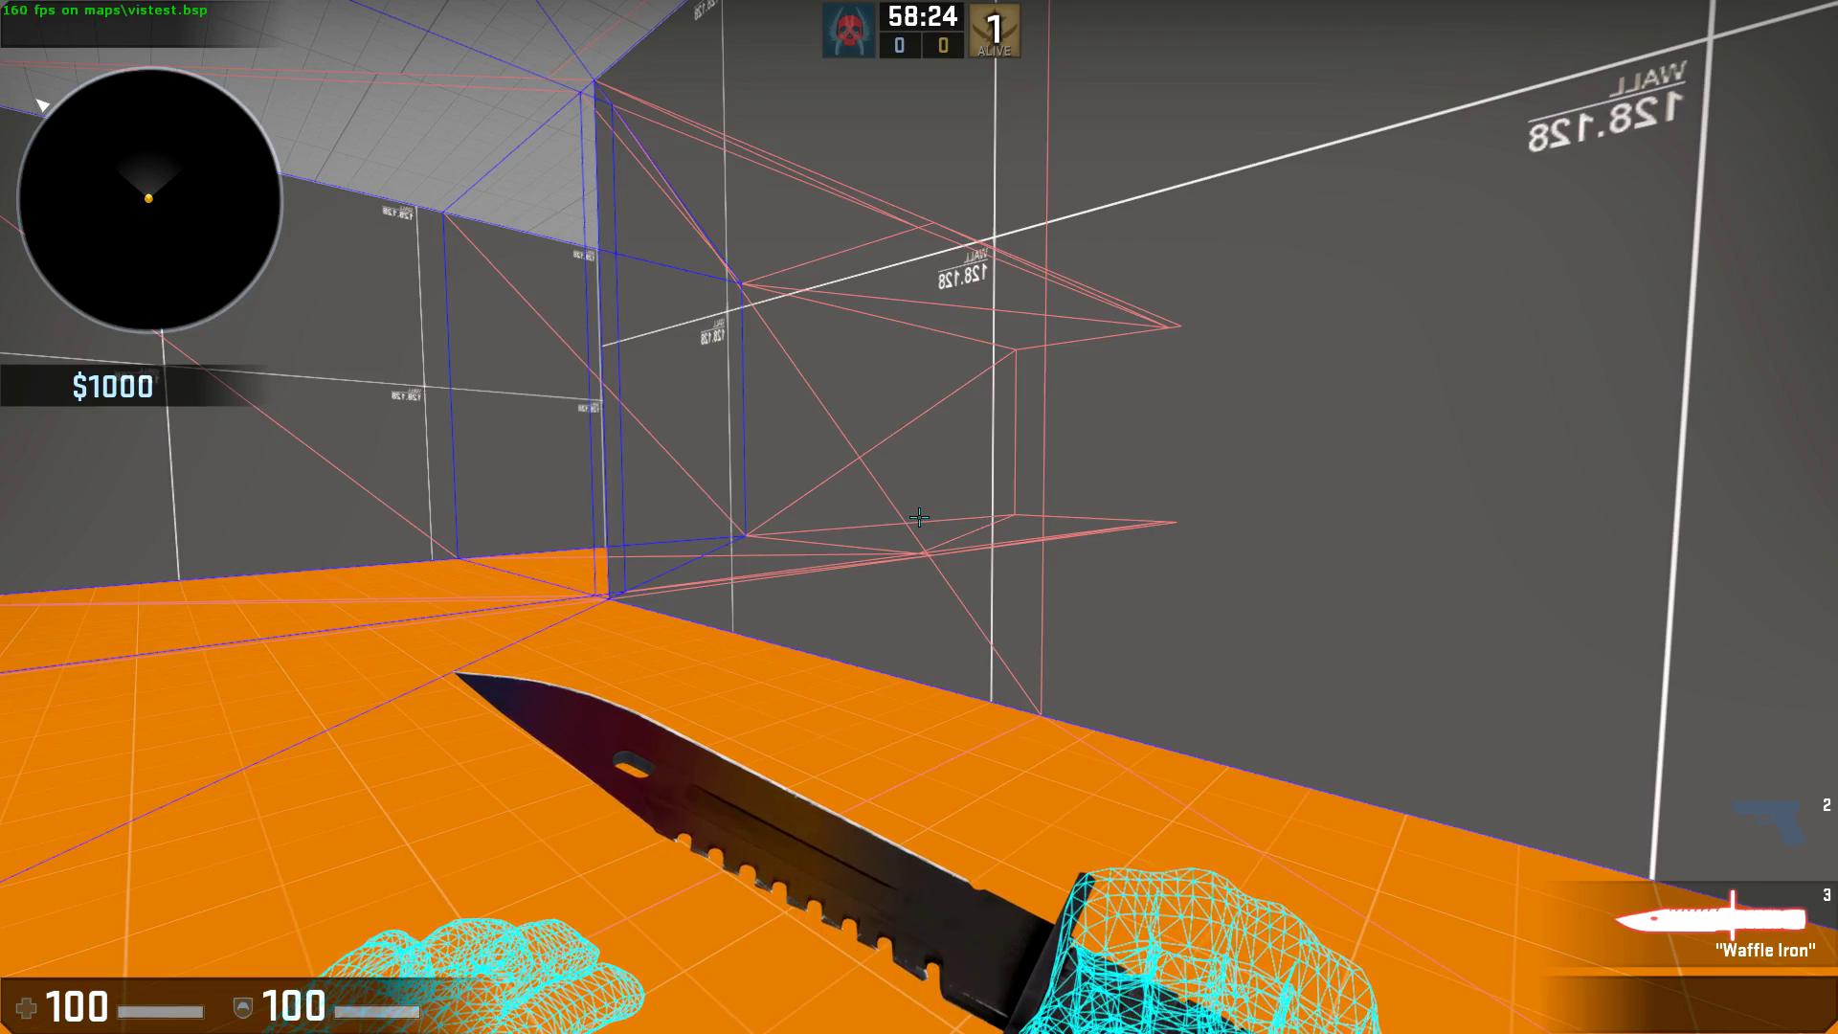
{"action": "key", "text": "a"}
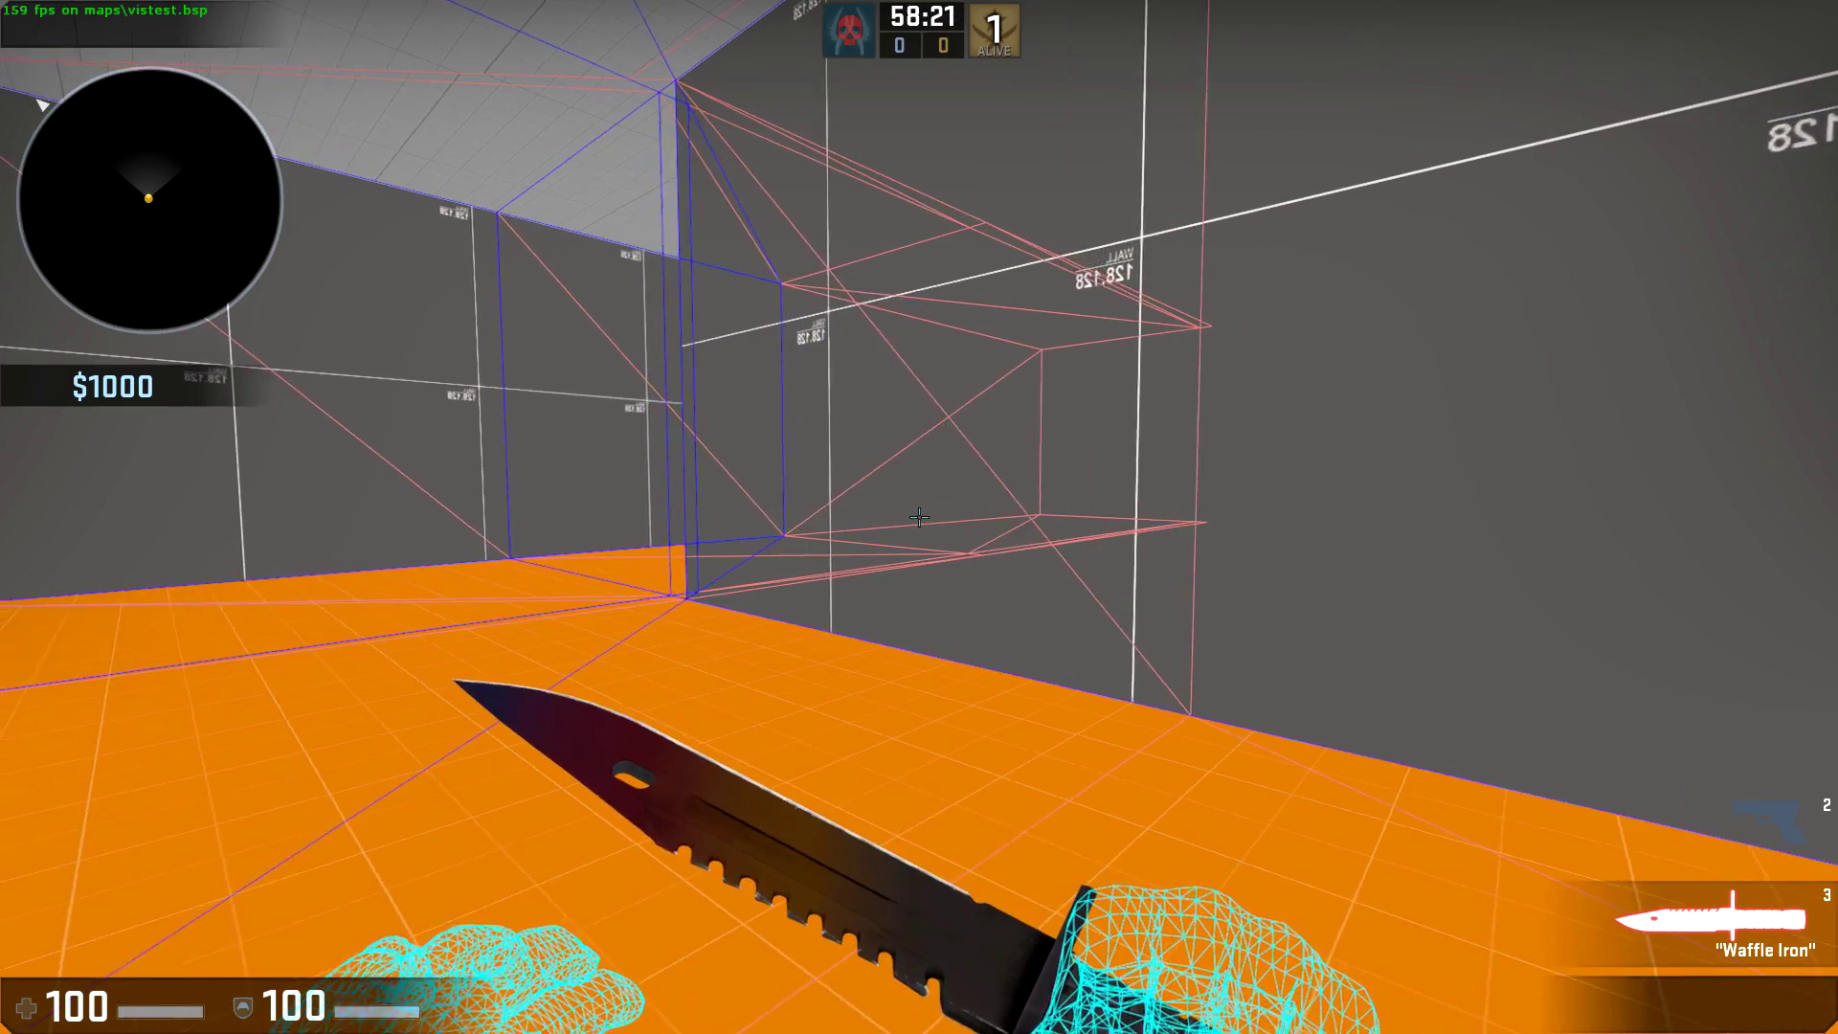
{"action": "key", "text": "w"}
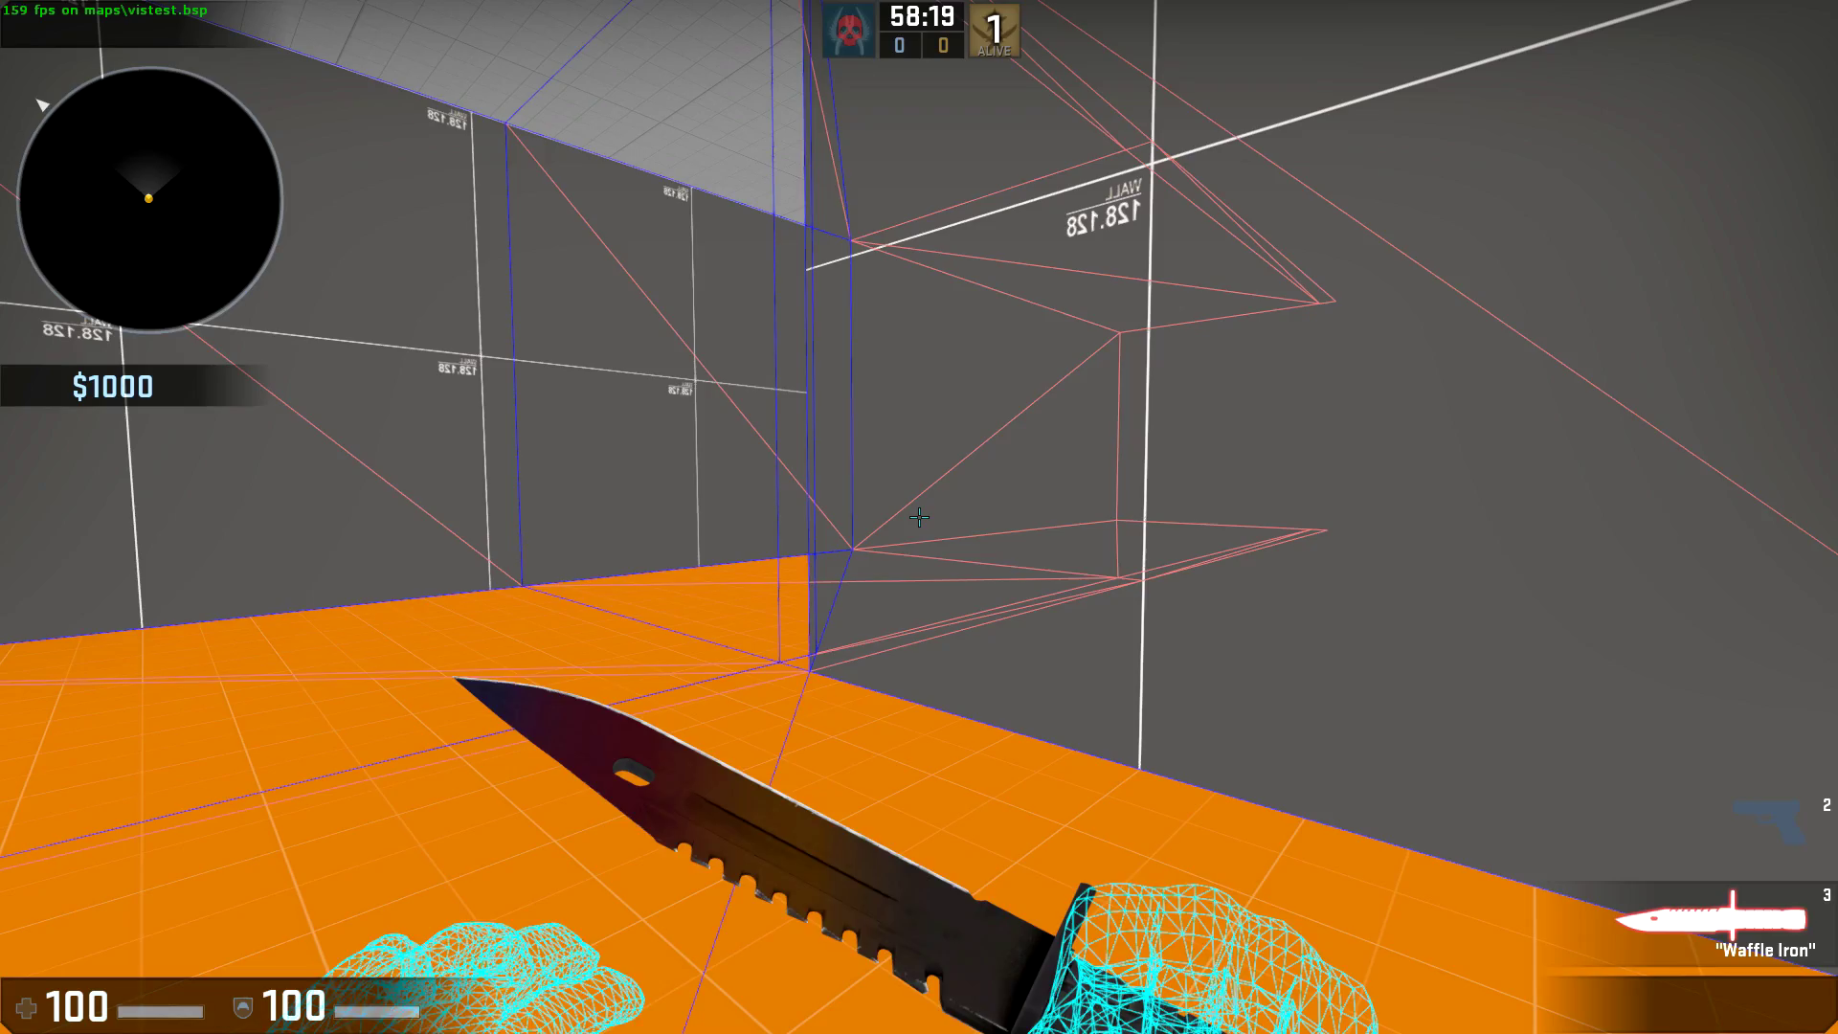
{"action": "key", "text": "w"}
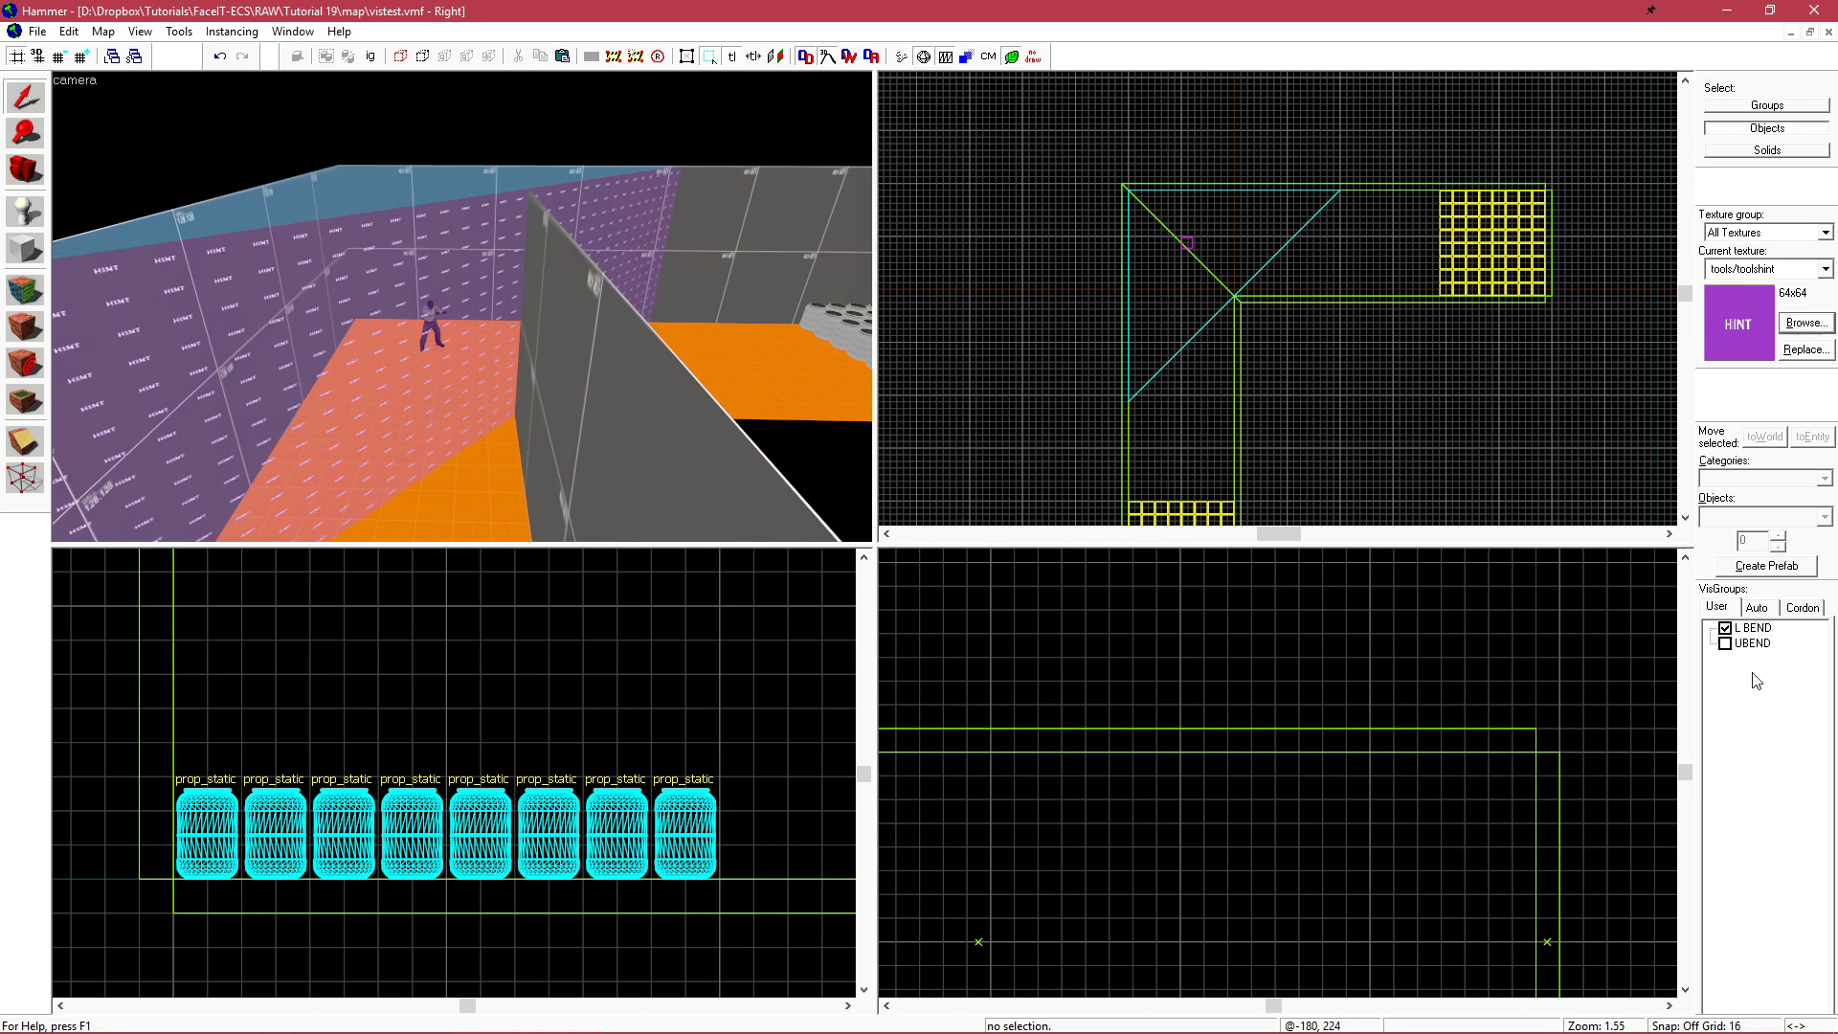
Swap the L BEND visgroup for UBEND and delete the diagonal hint brush
{"action": "left_click", "coordinate": [1725, 629]}
{"action": "left_click", "coordinate": [1725, 644]}
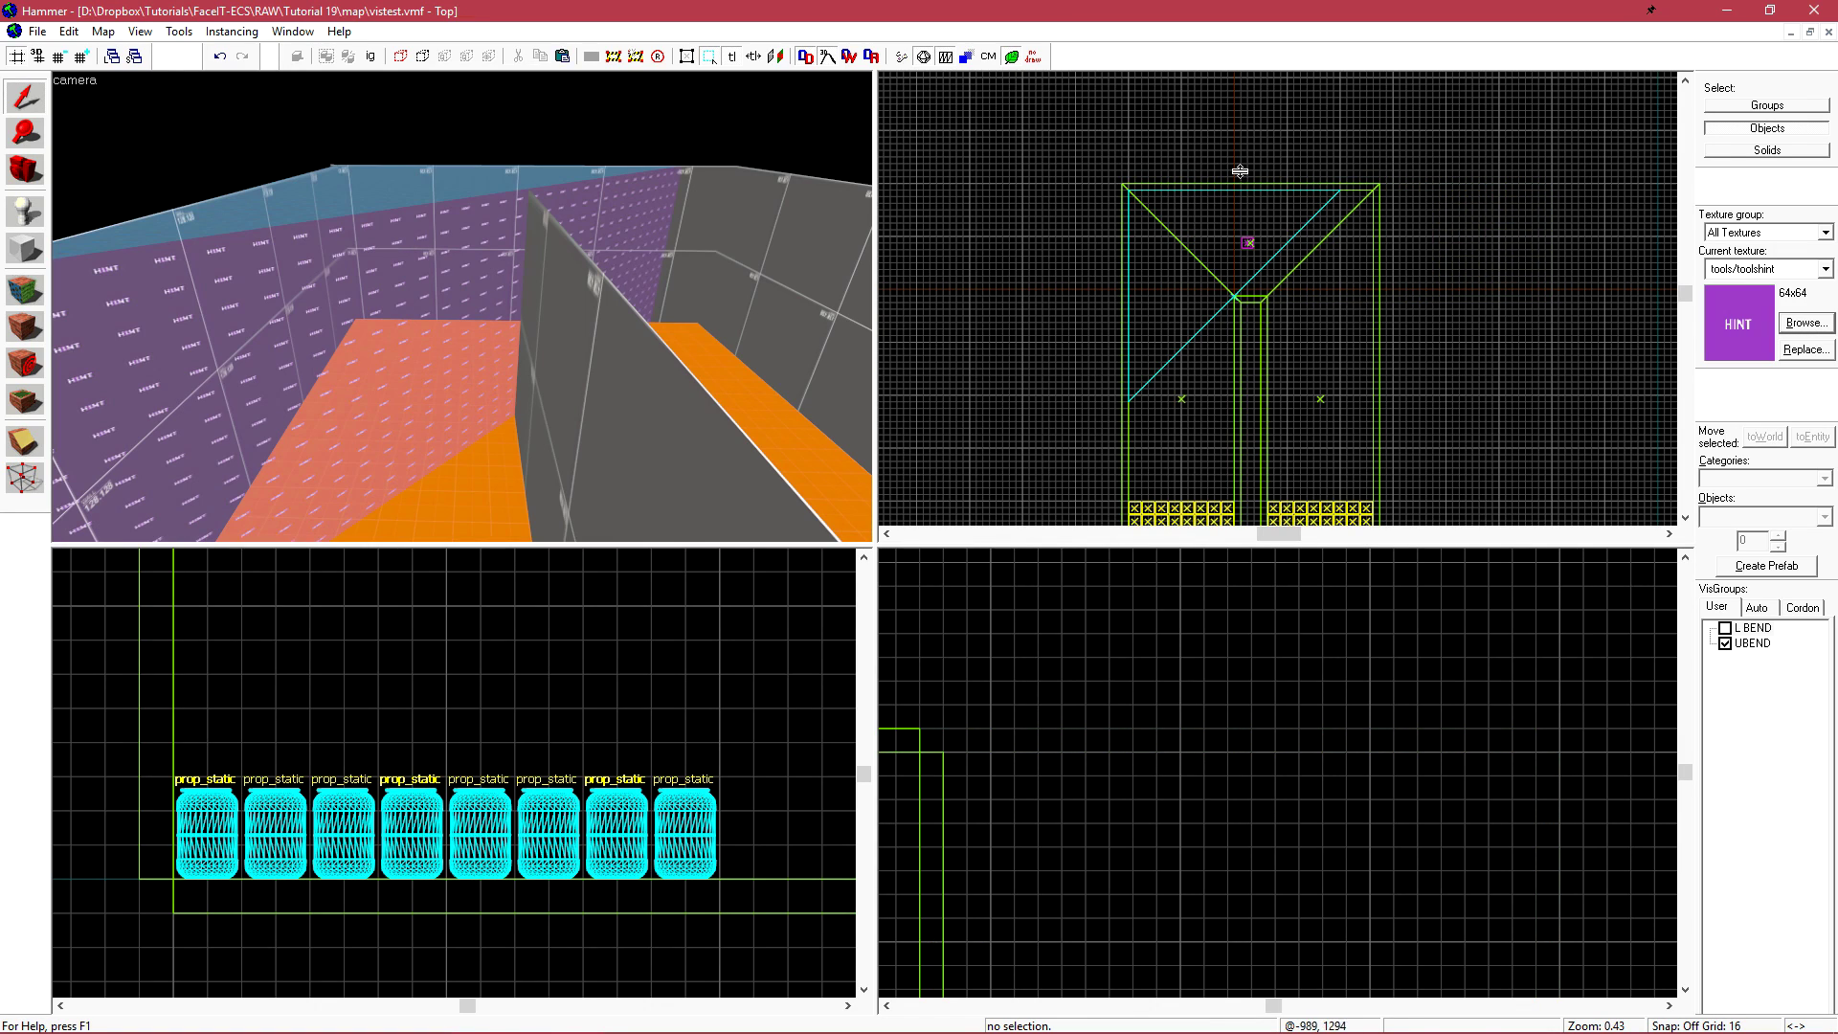
{"action": "left_click", "coordinate": [384, 327]}
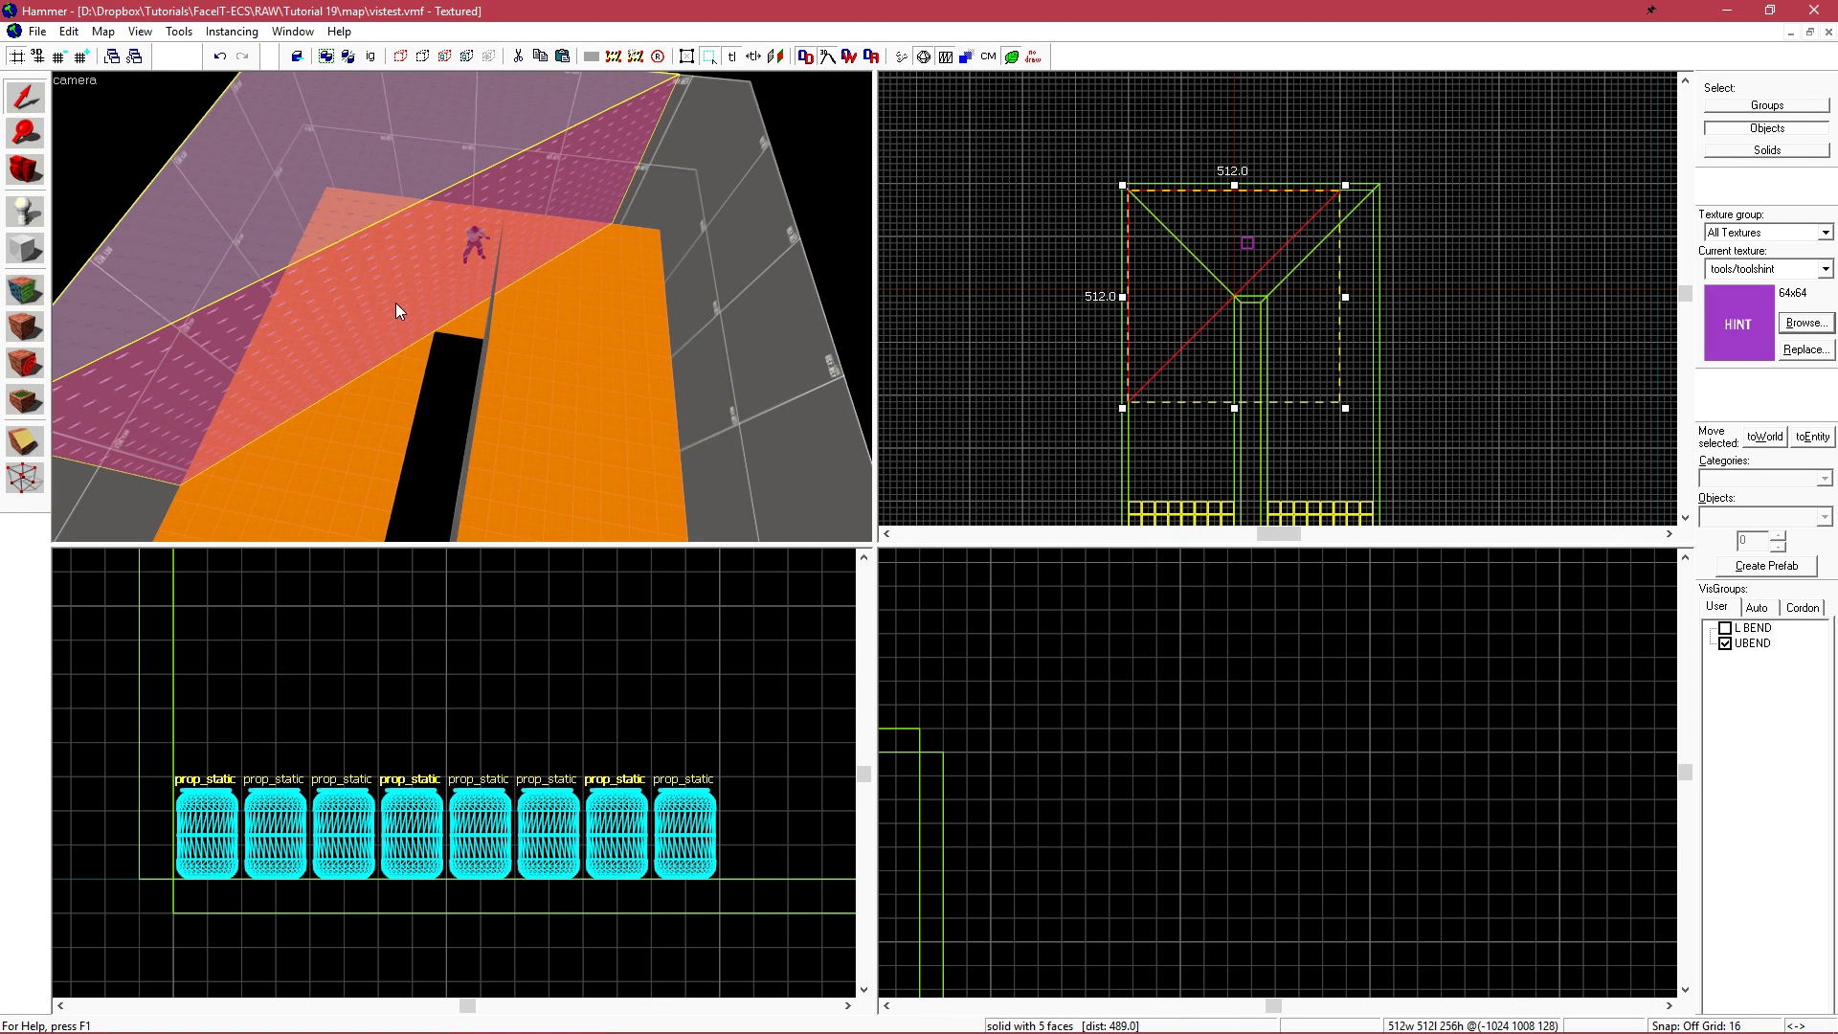
{"action": "key", "text": "Delete"}
Draw a new block across the corridor junction
{"action": "key", "text": "shift+b"}
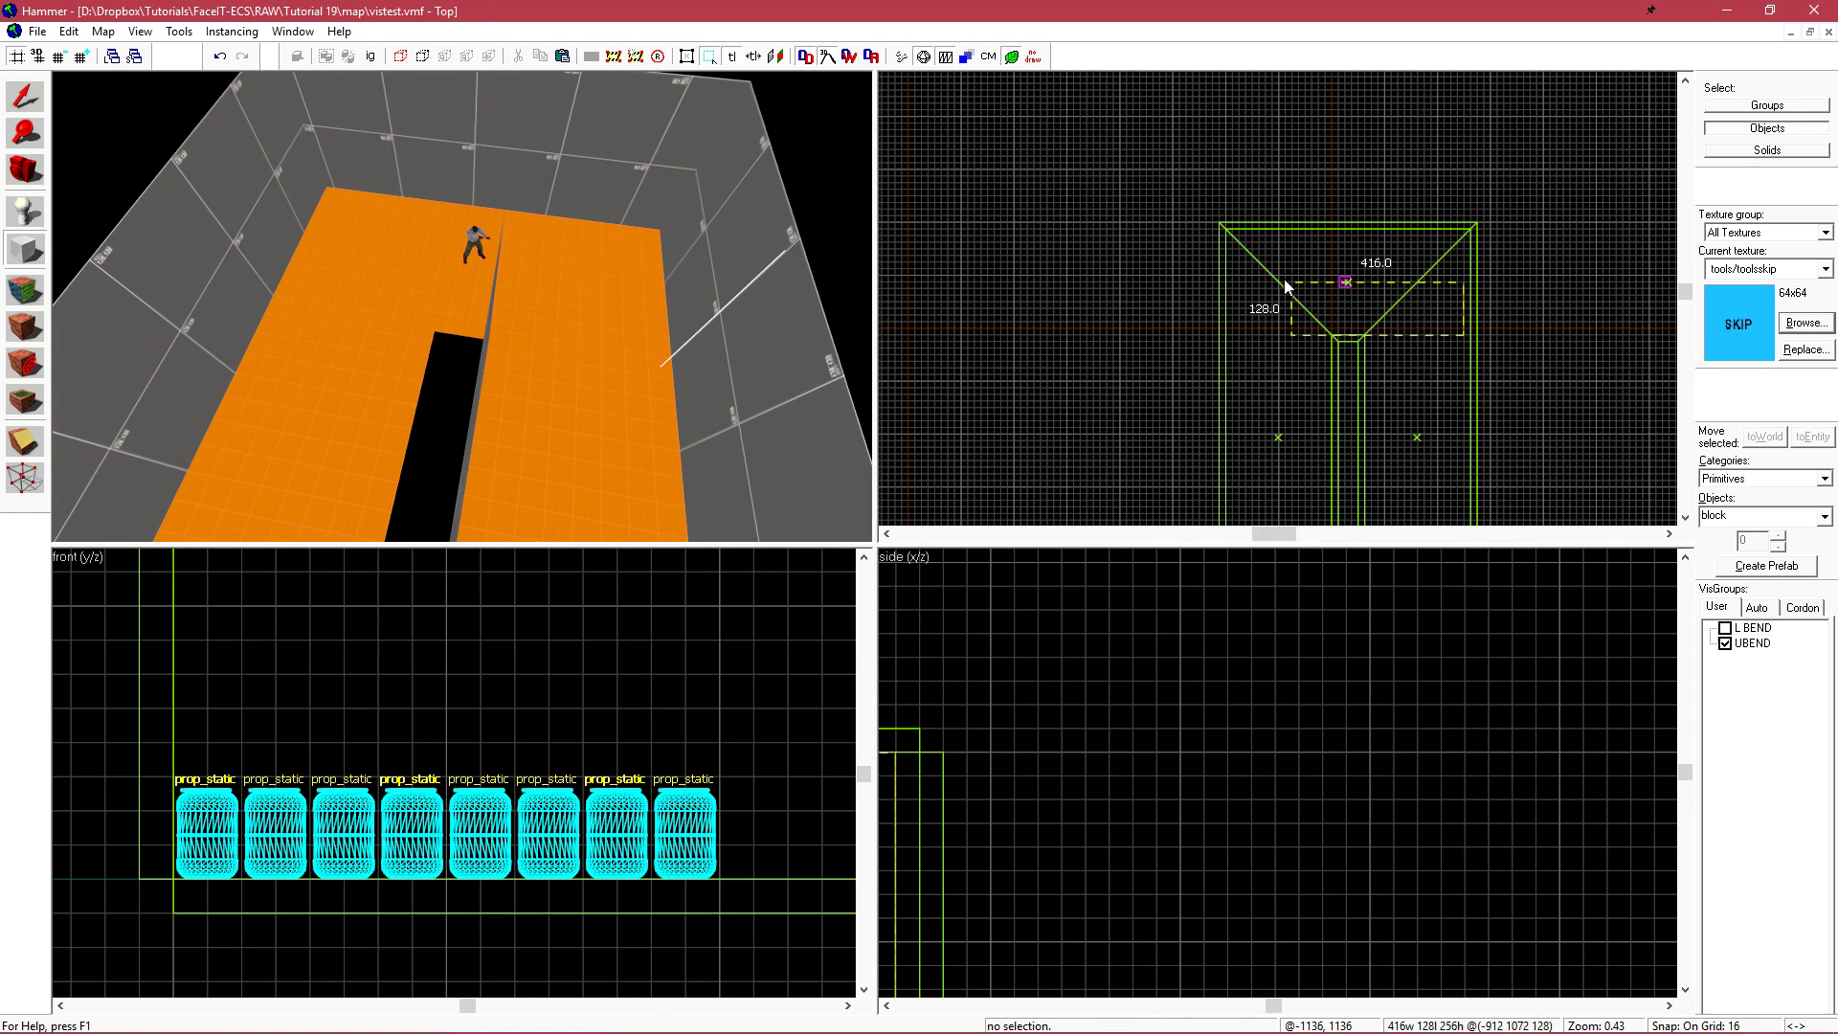
{"action": "left_click_drag", "start_coordinate": [1286, 288], "coordinate": [1223, 228]}
{"action": "scroll", "coordinate": [1255, 332], "scroll_direction": "up", "scroll_amount": 5}
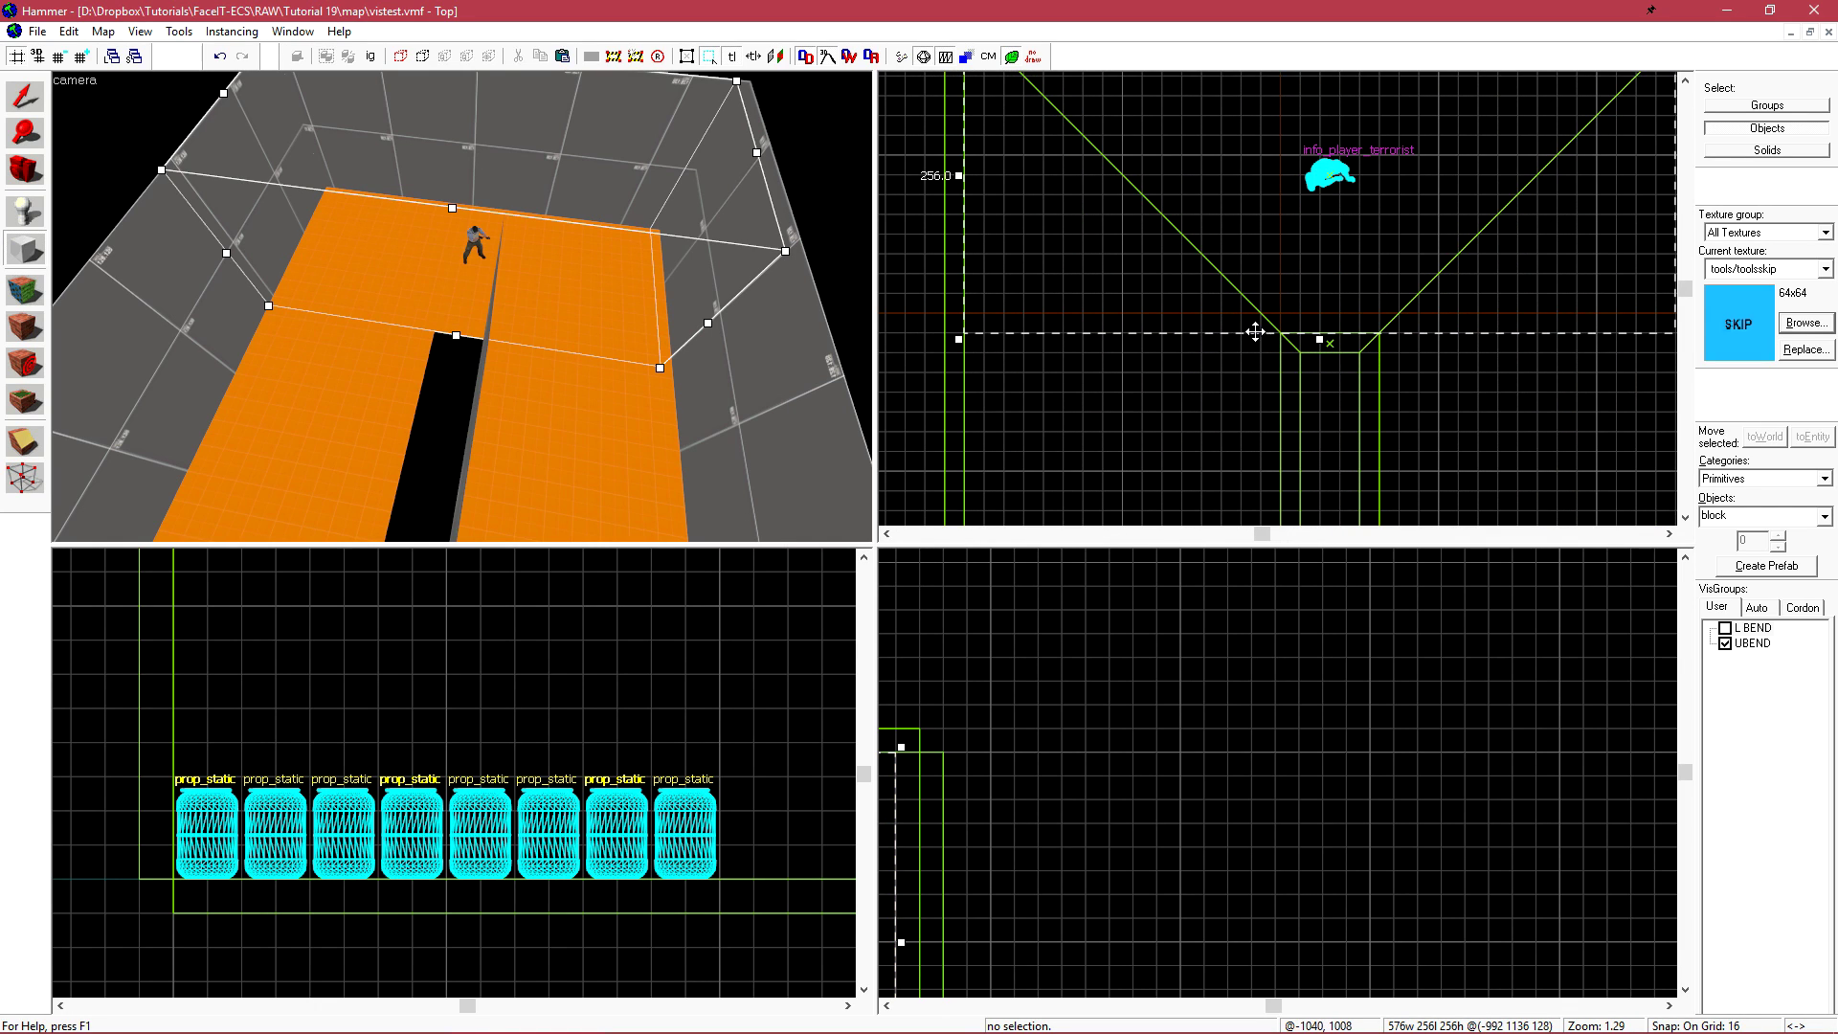
{"action": "key", "text": "Return"}
{"action": "left_click_drag", "start_coordinate": [384, 337], "coordinate": [466, 299]}
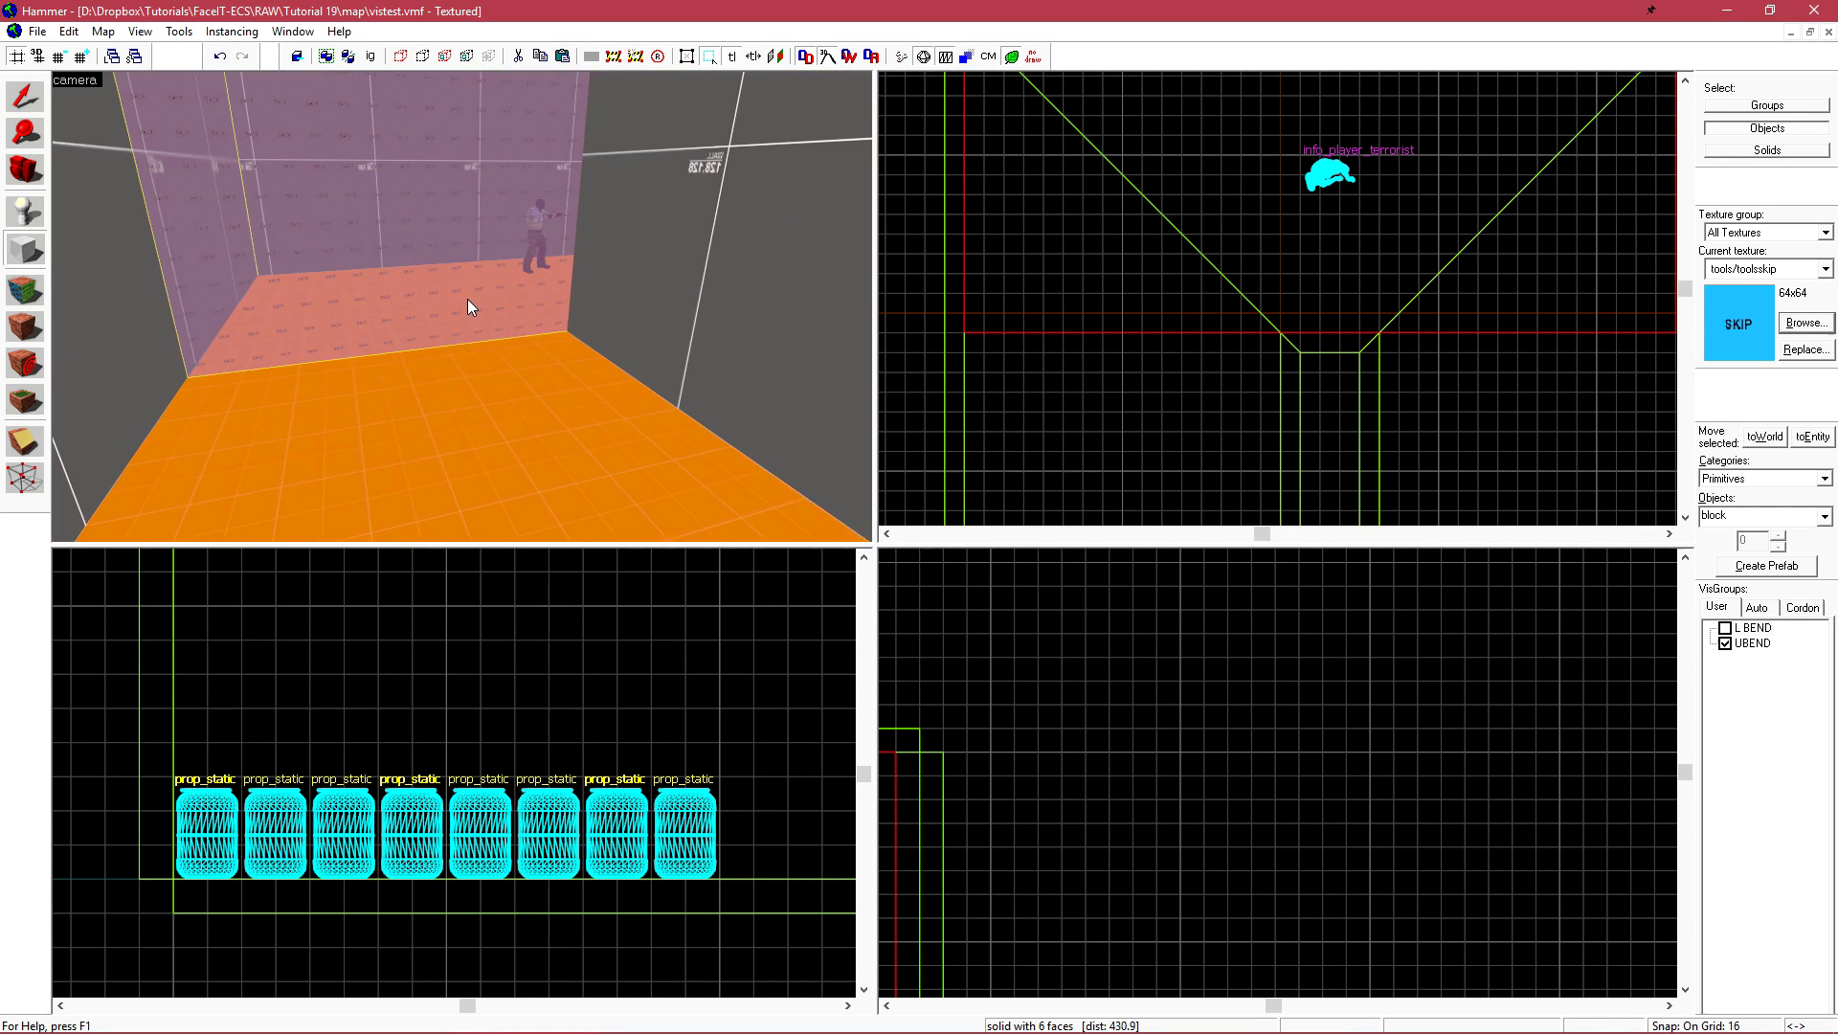
Texture the new block with tools/toolshint
{"action": "key", "text": "shift+a"}
{"action": "left_click", "coordinate": [919, 526]}
{"action": "left_click", "coordinate": [962, 675]}
{"action": "left_click", "coordinate": [1128, 378]}
{"action": "key", "text": "z"}
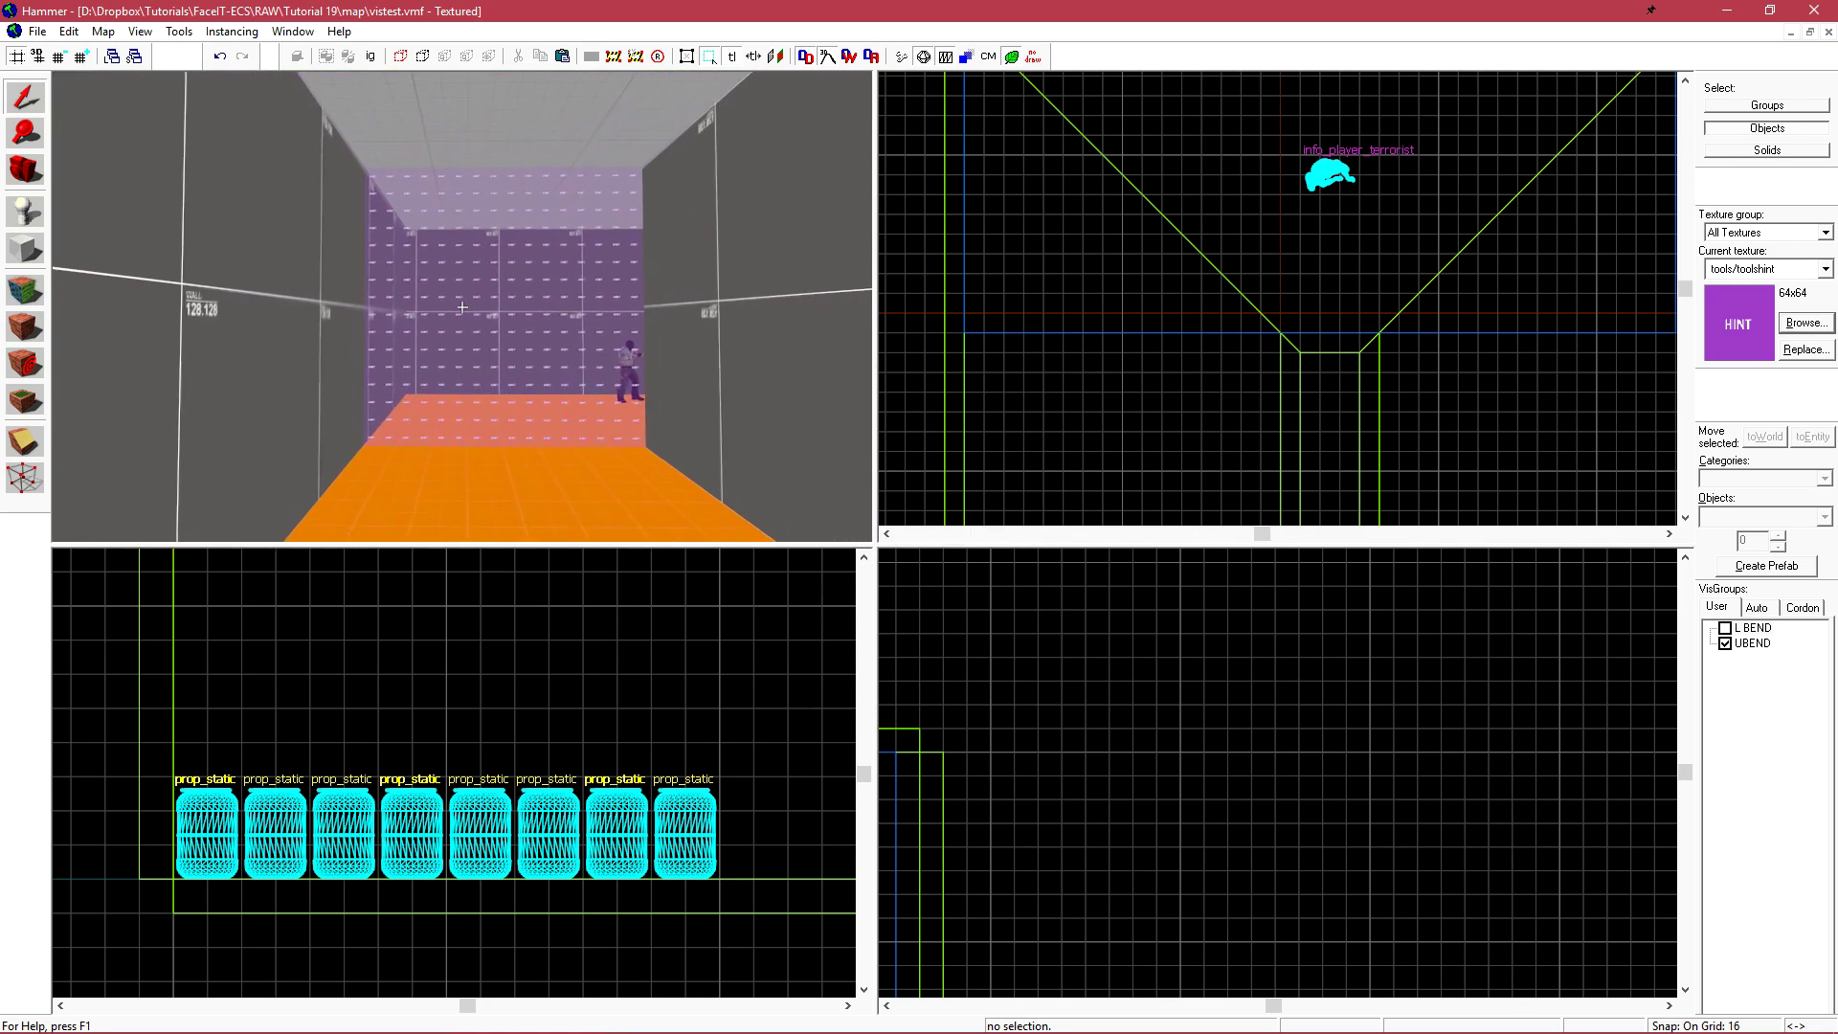
{"action": "key", "text": "s"}
{"action": "key", "text": "z"}
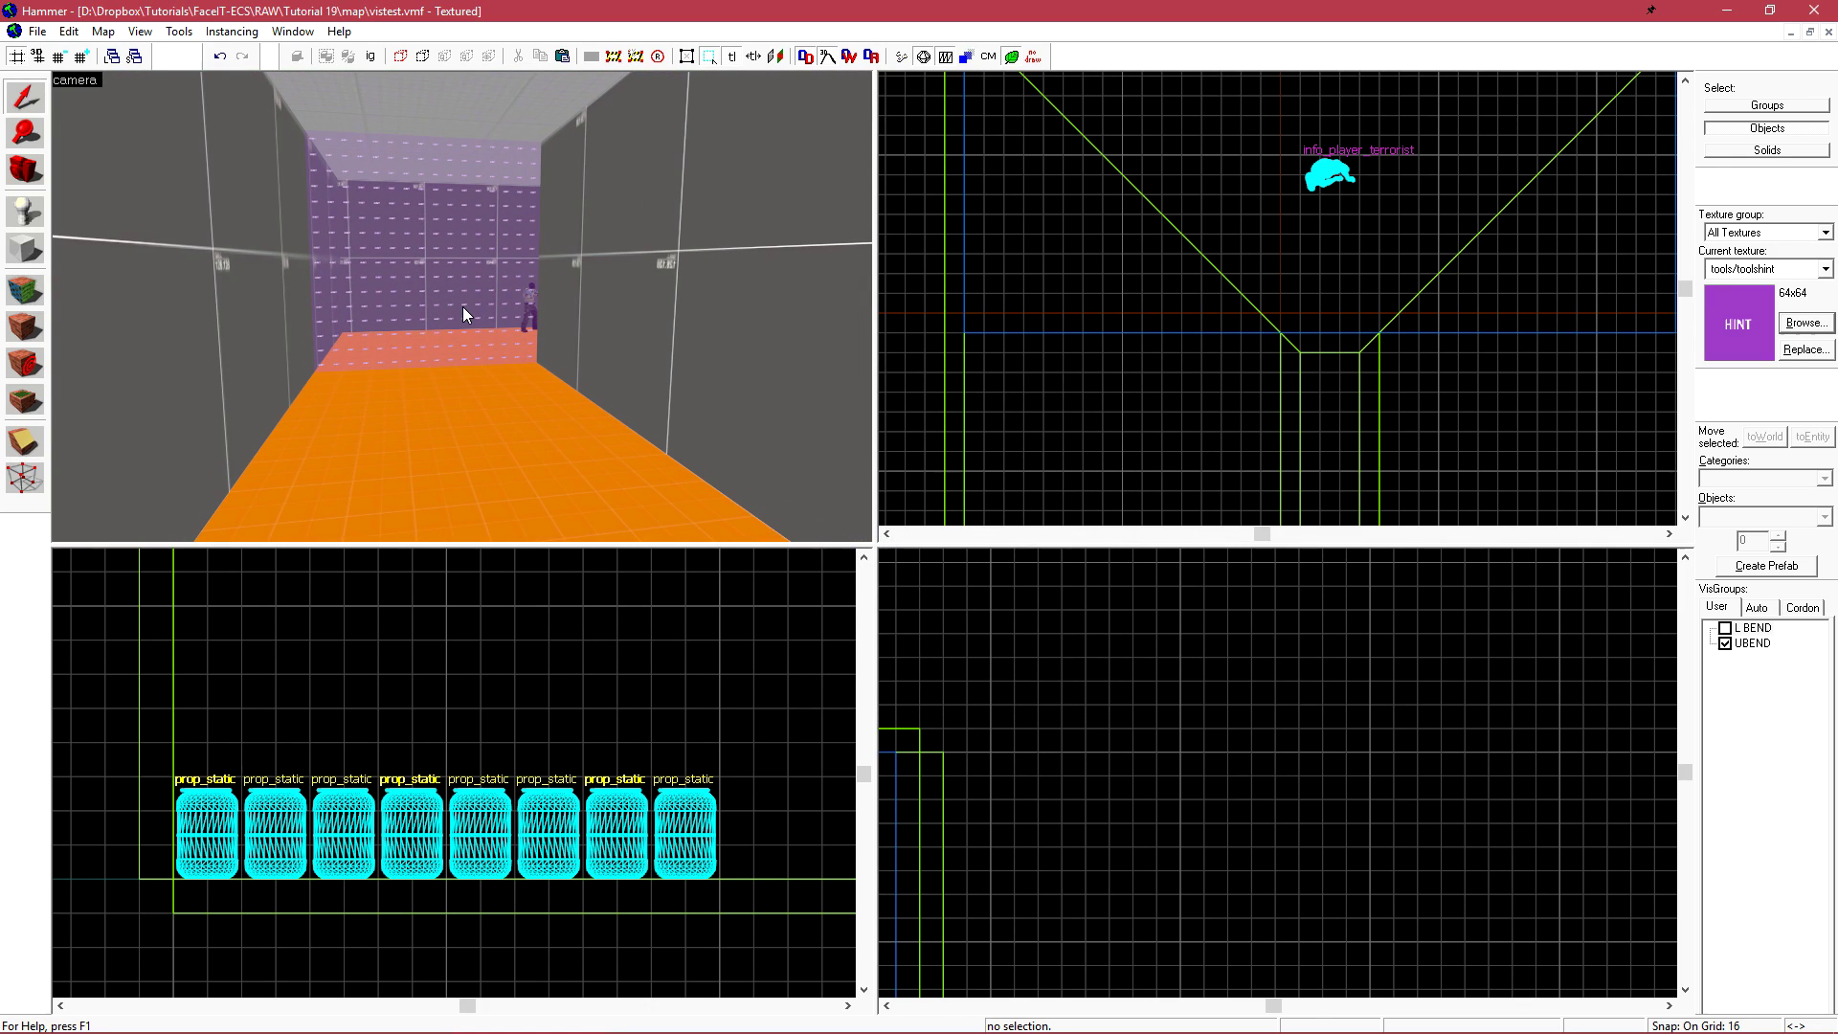
Compile and launch the U-bend map from Run Map, then strafe past the pillar
{"action": "left_click", "coordinate": [902, 58]}
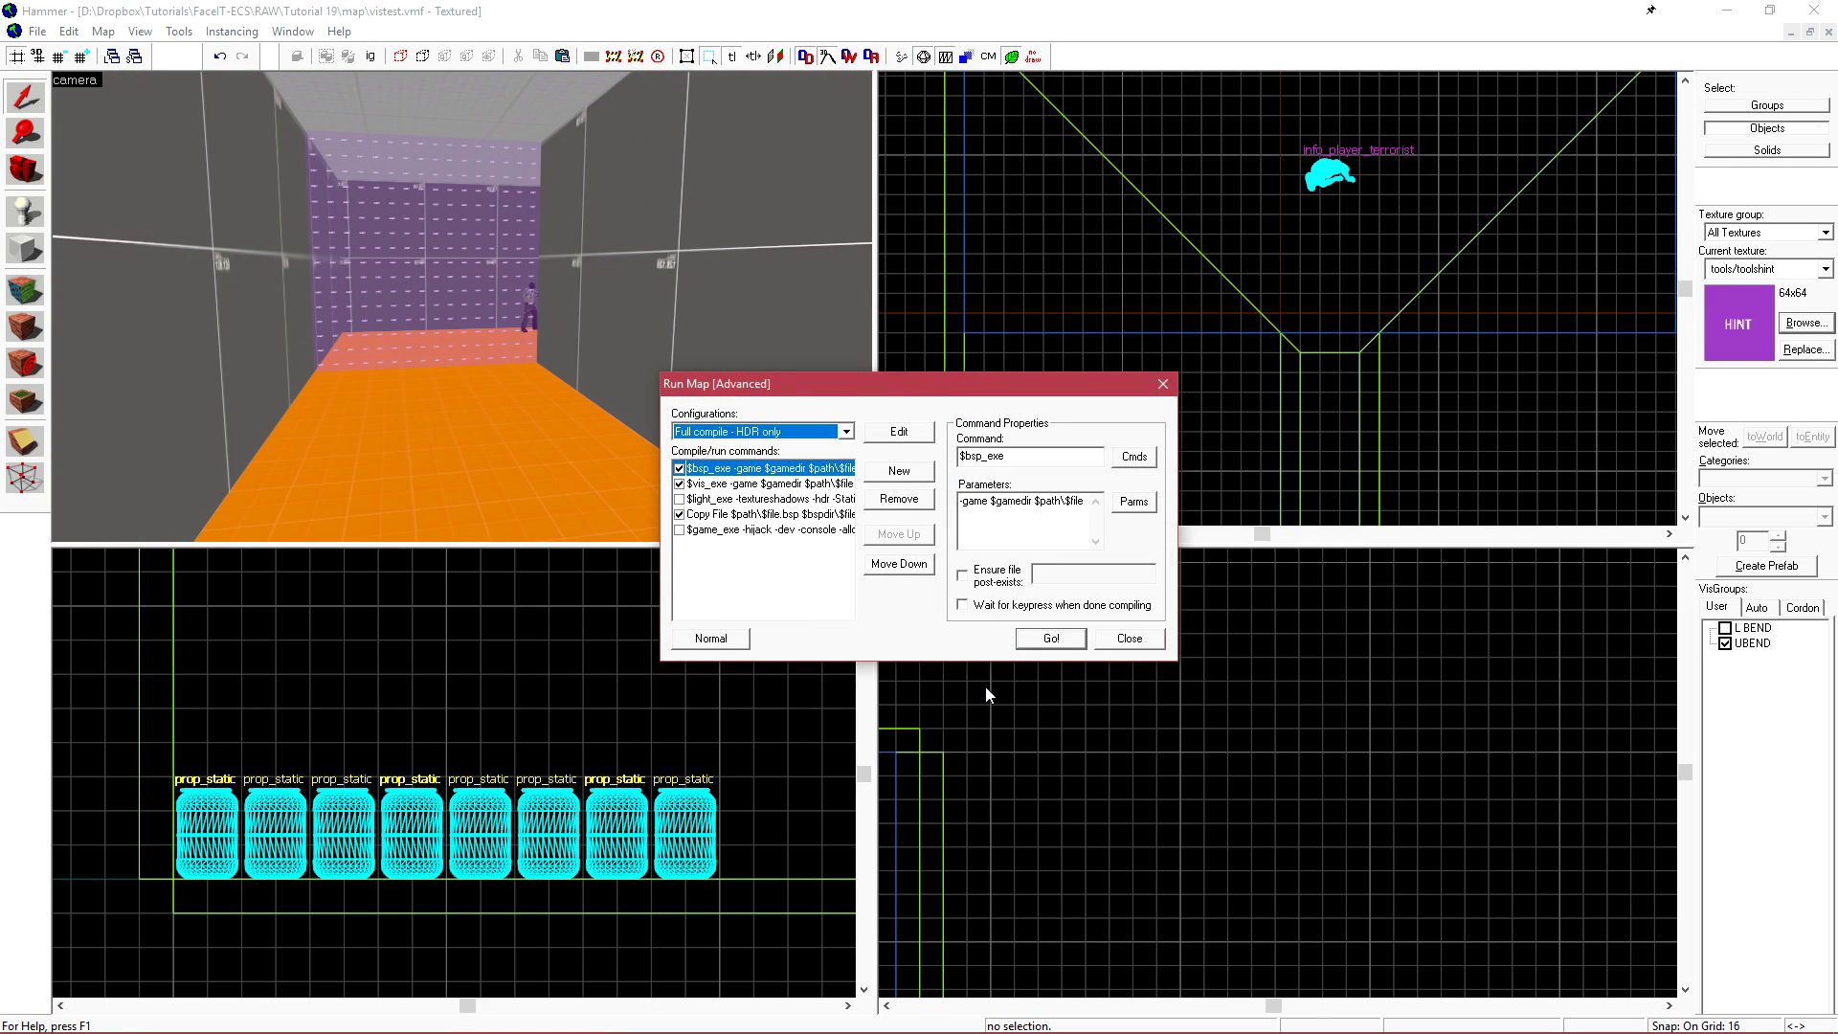
{"action": "left_click", "coordinate": [1048, 639]}
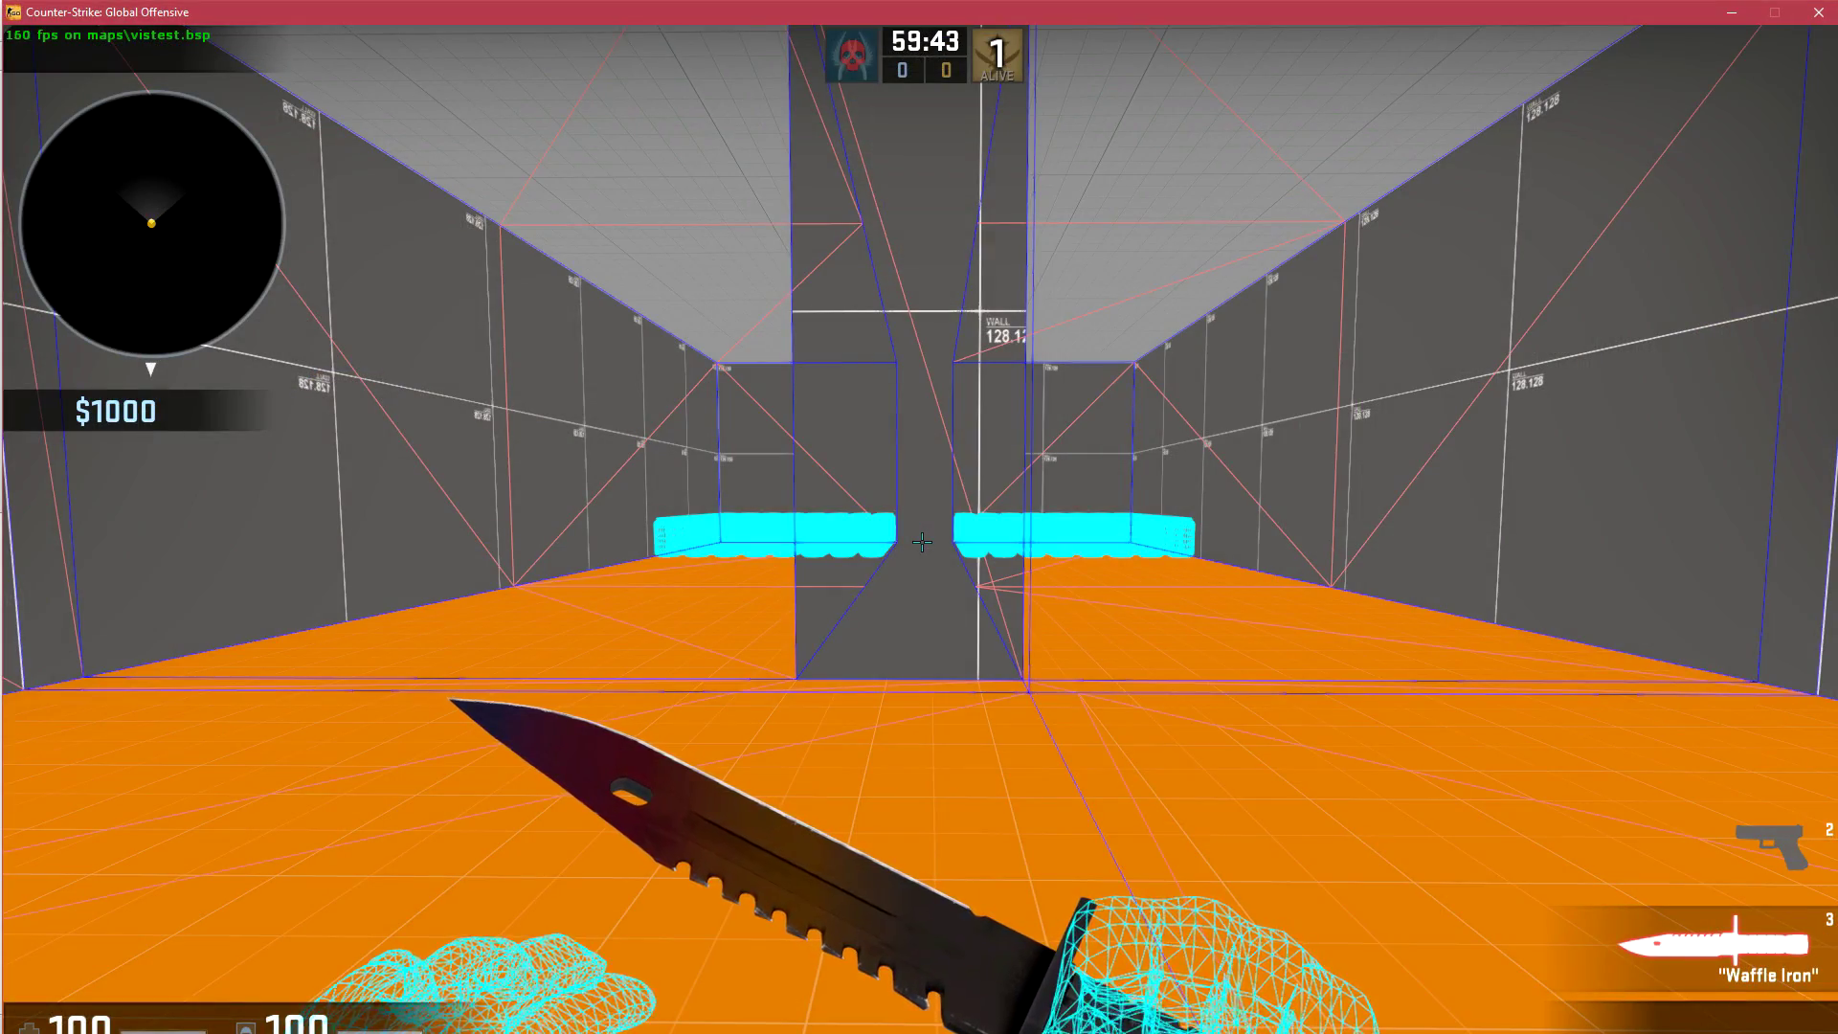
{"action": "key", "text": "a"}
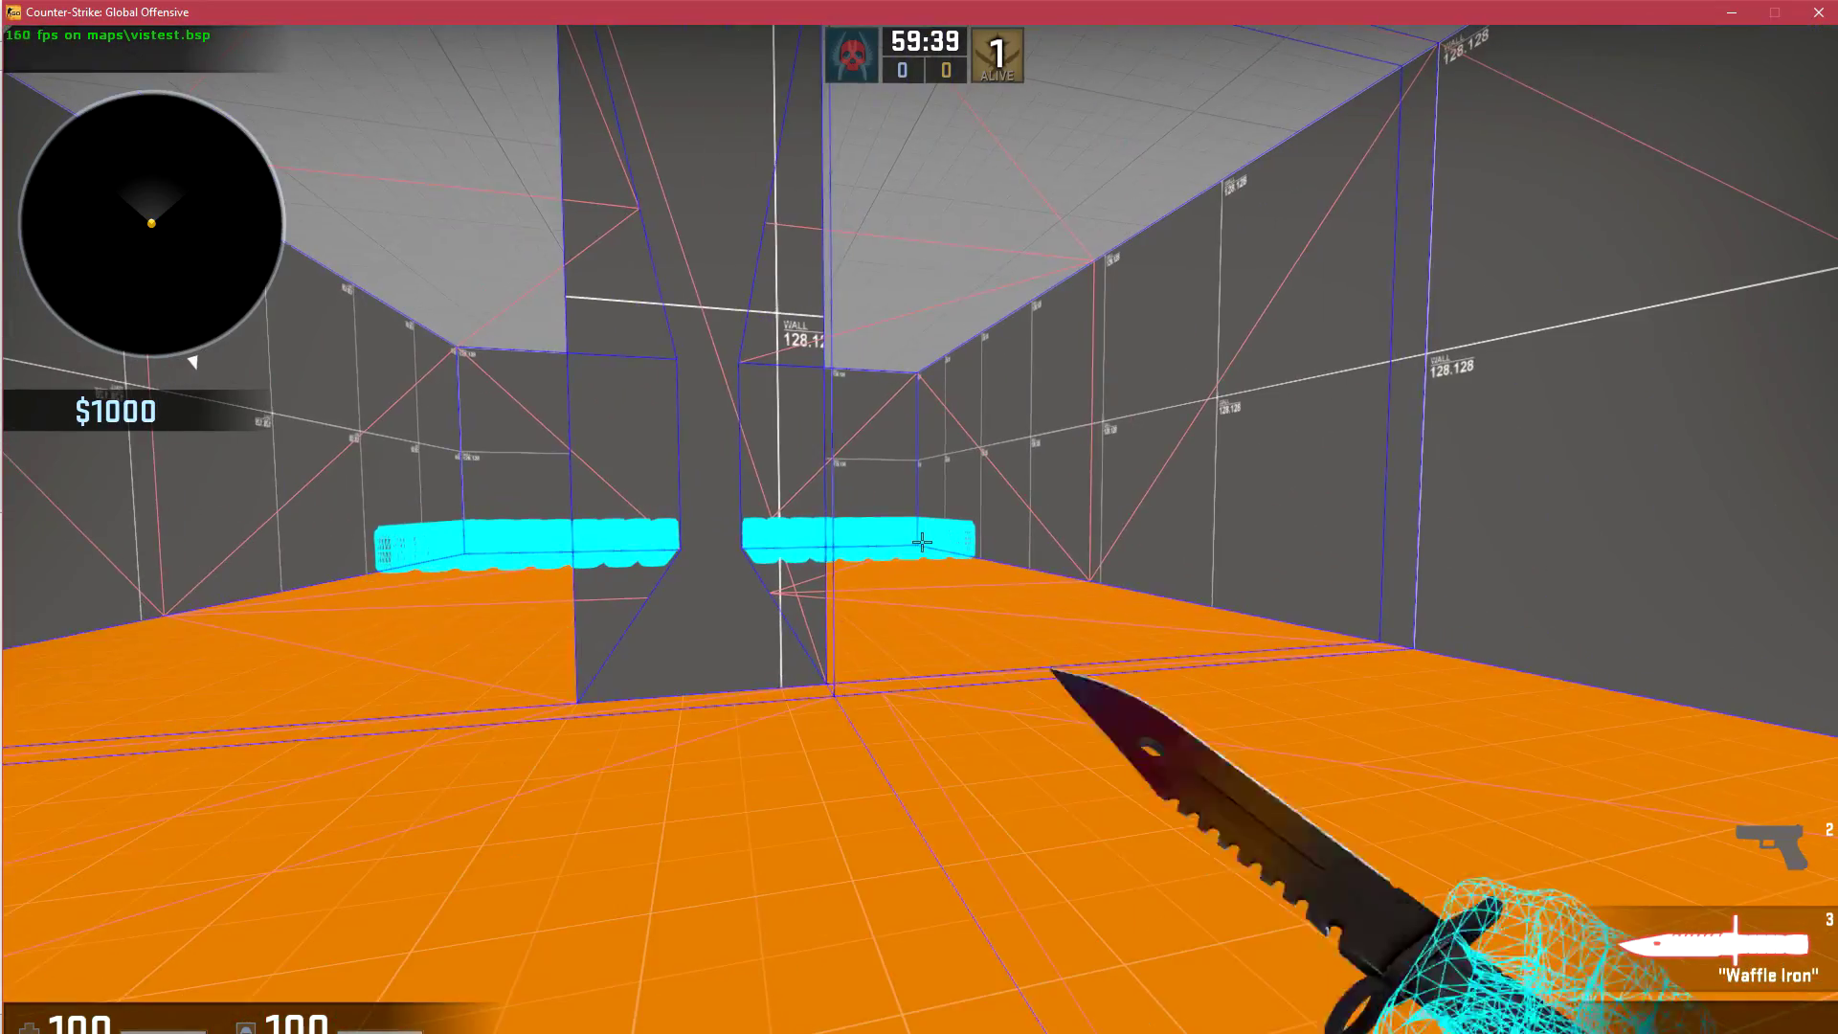
{"action": "key", "text": "a"}
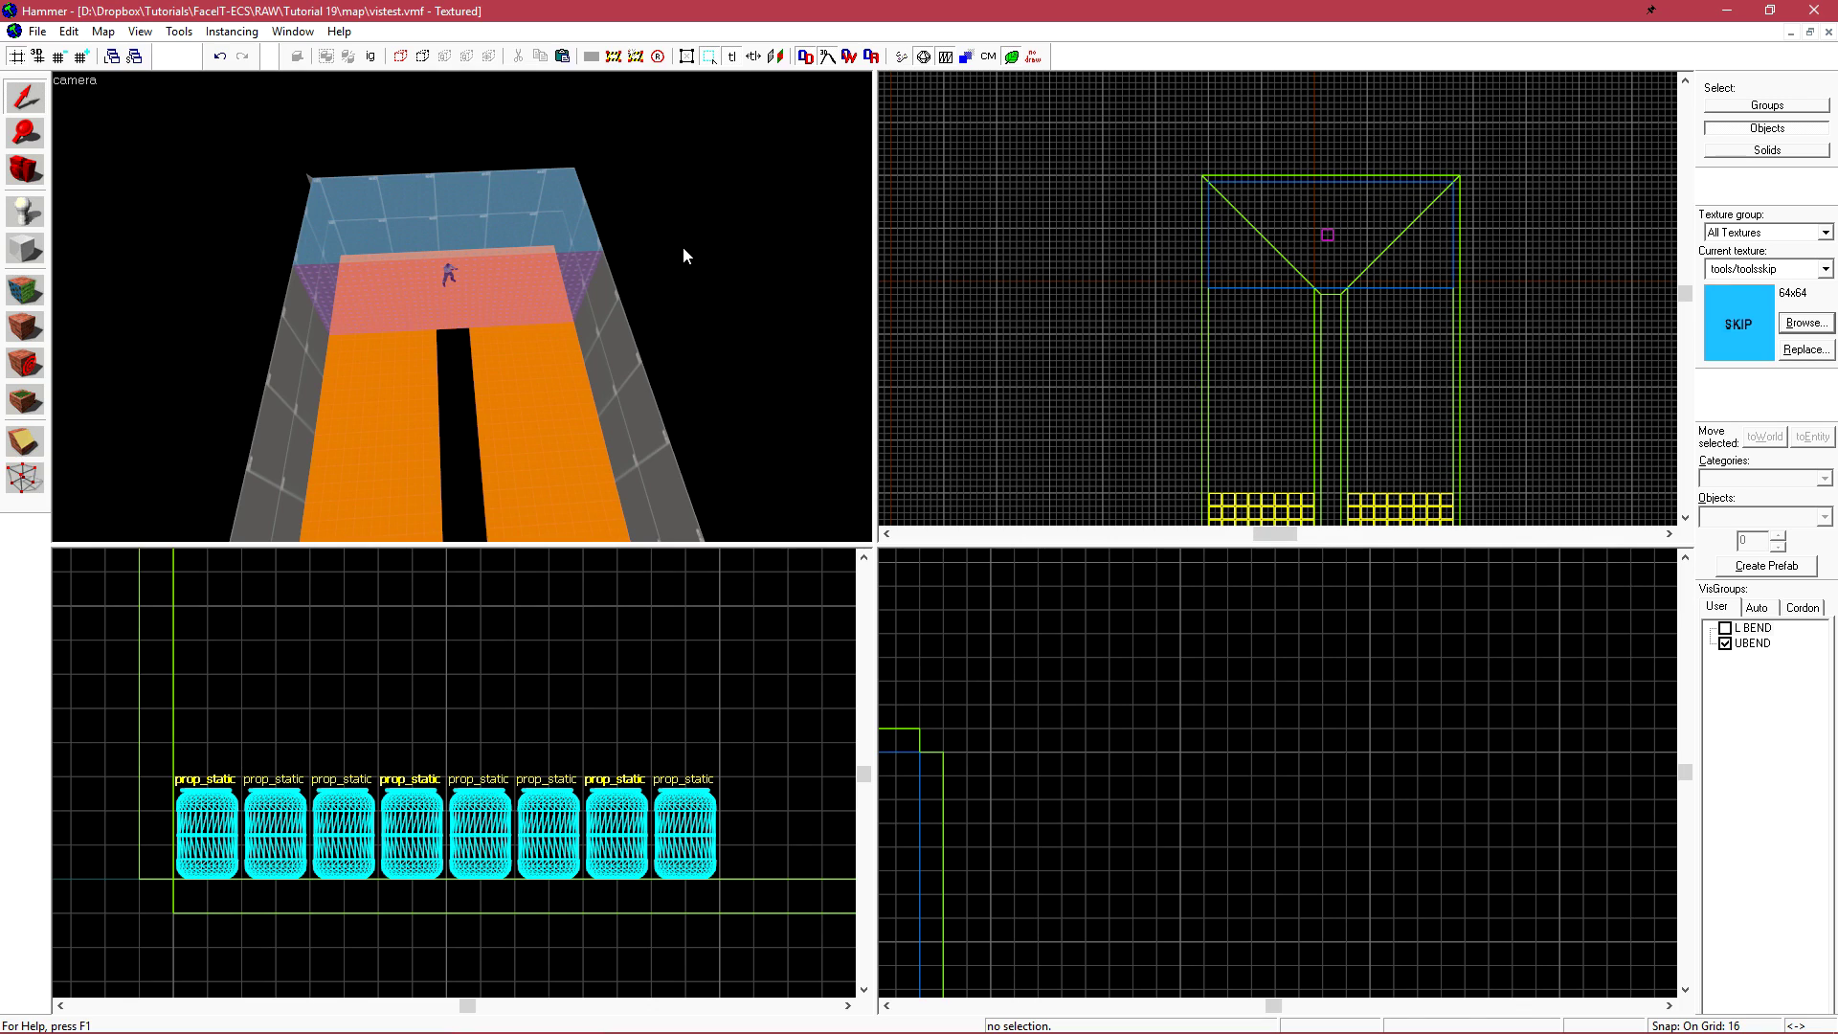
{"action": "scroll", "coordinate": [1027, 174], "scroll_direction": "up", "scroll_amount": 2}
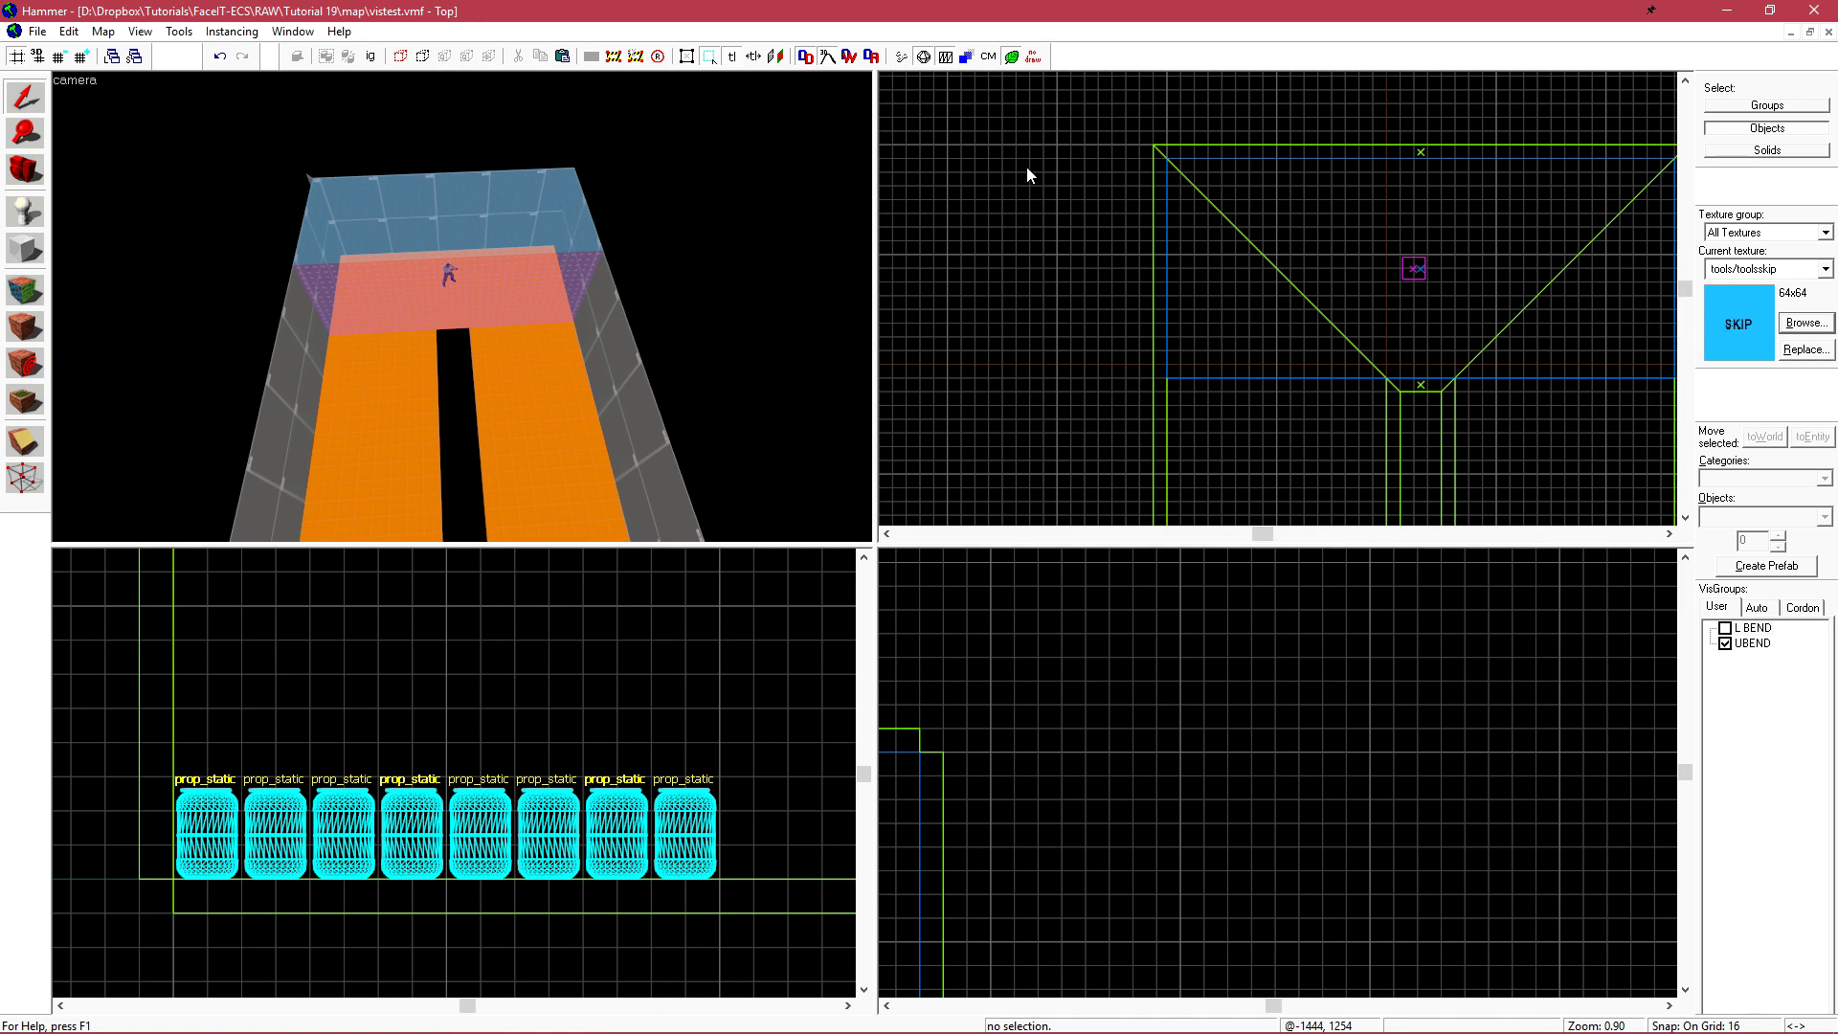
Apply the tools/toolshint texture to the wedge brush
{"action": "left_click", "coordinate": [1172, 163]}
{"action": "key", "text": "shift+a"}
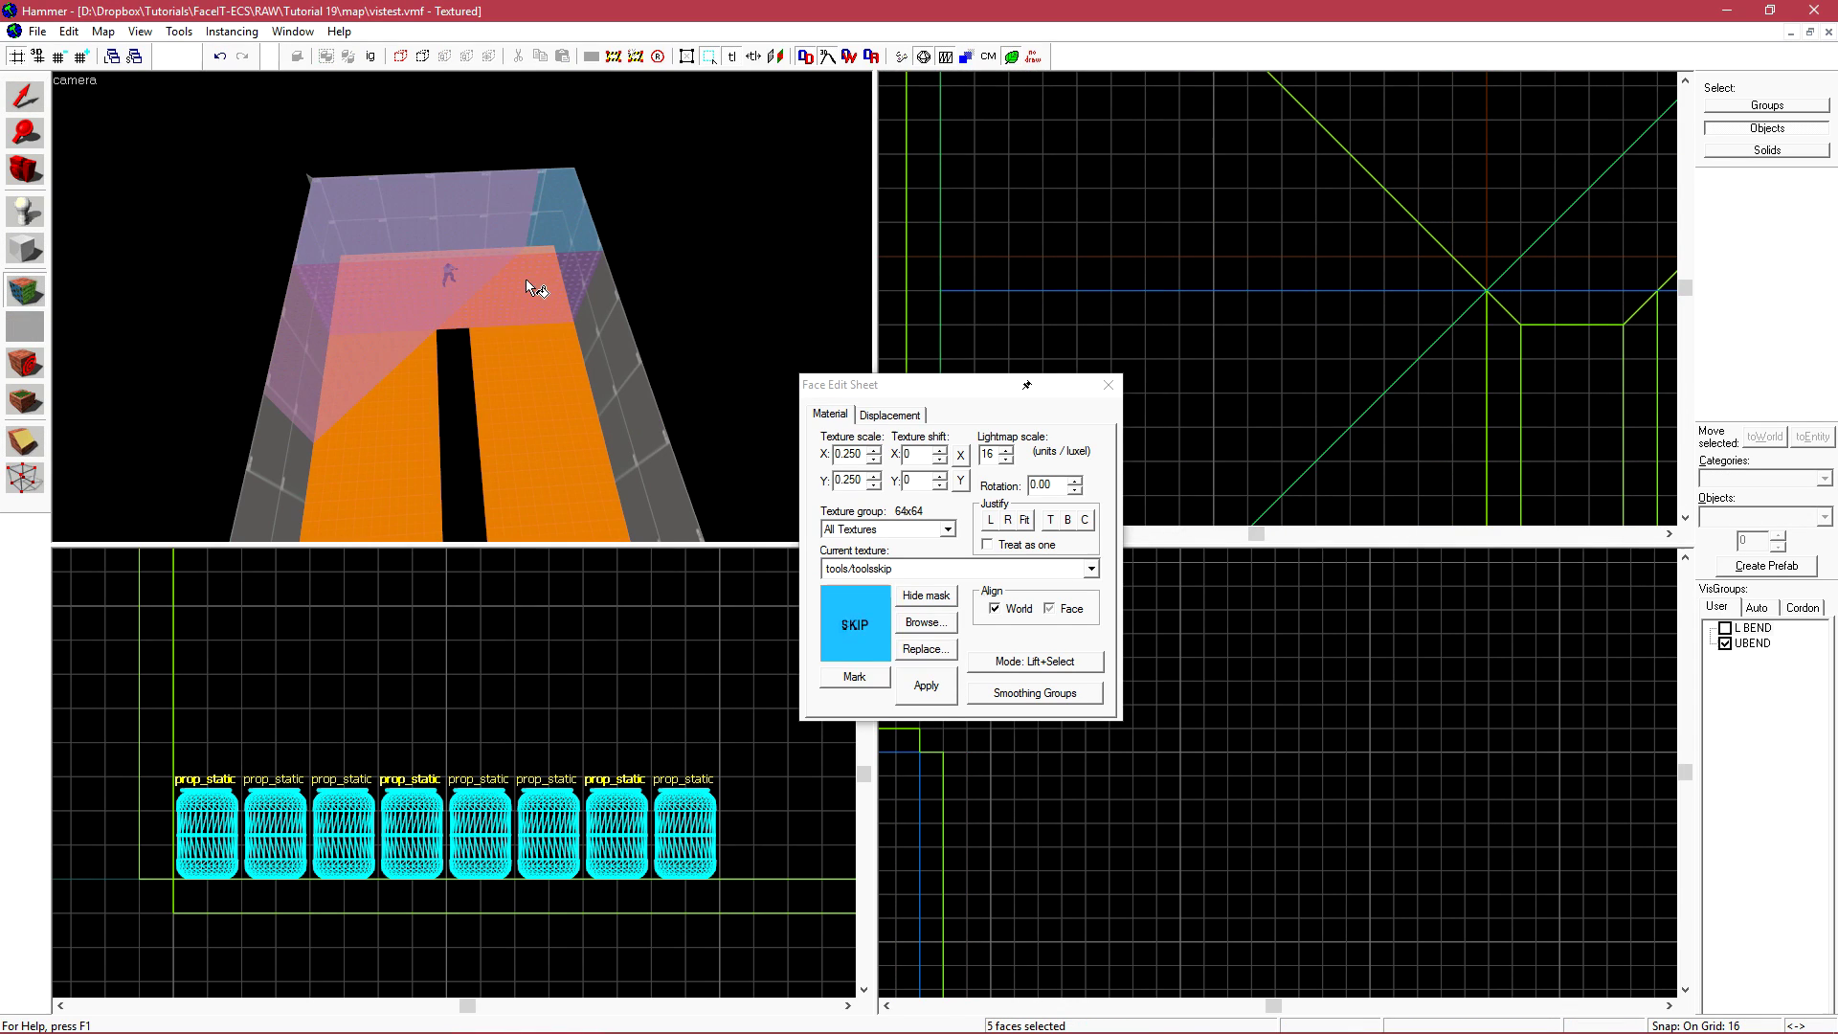
{"action": "left_click", "coordinate": [389, 340]}
{"action": "key", "text": "shift+a"}
{"action": "scroll", "coordinate": [1332, 302], "scroll_direction": "up", "scroll_amount": 2}
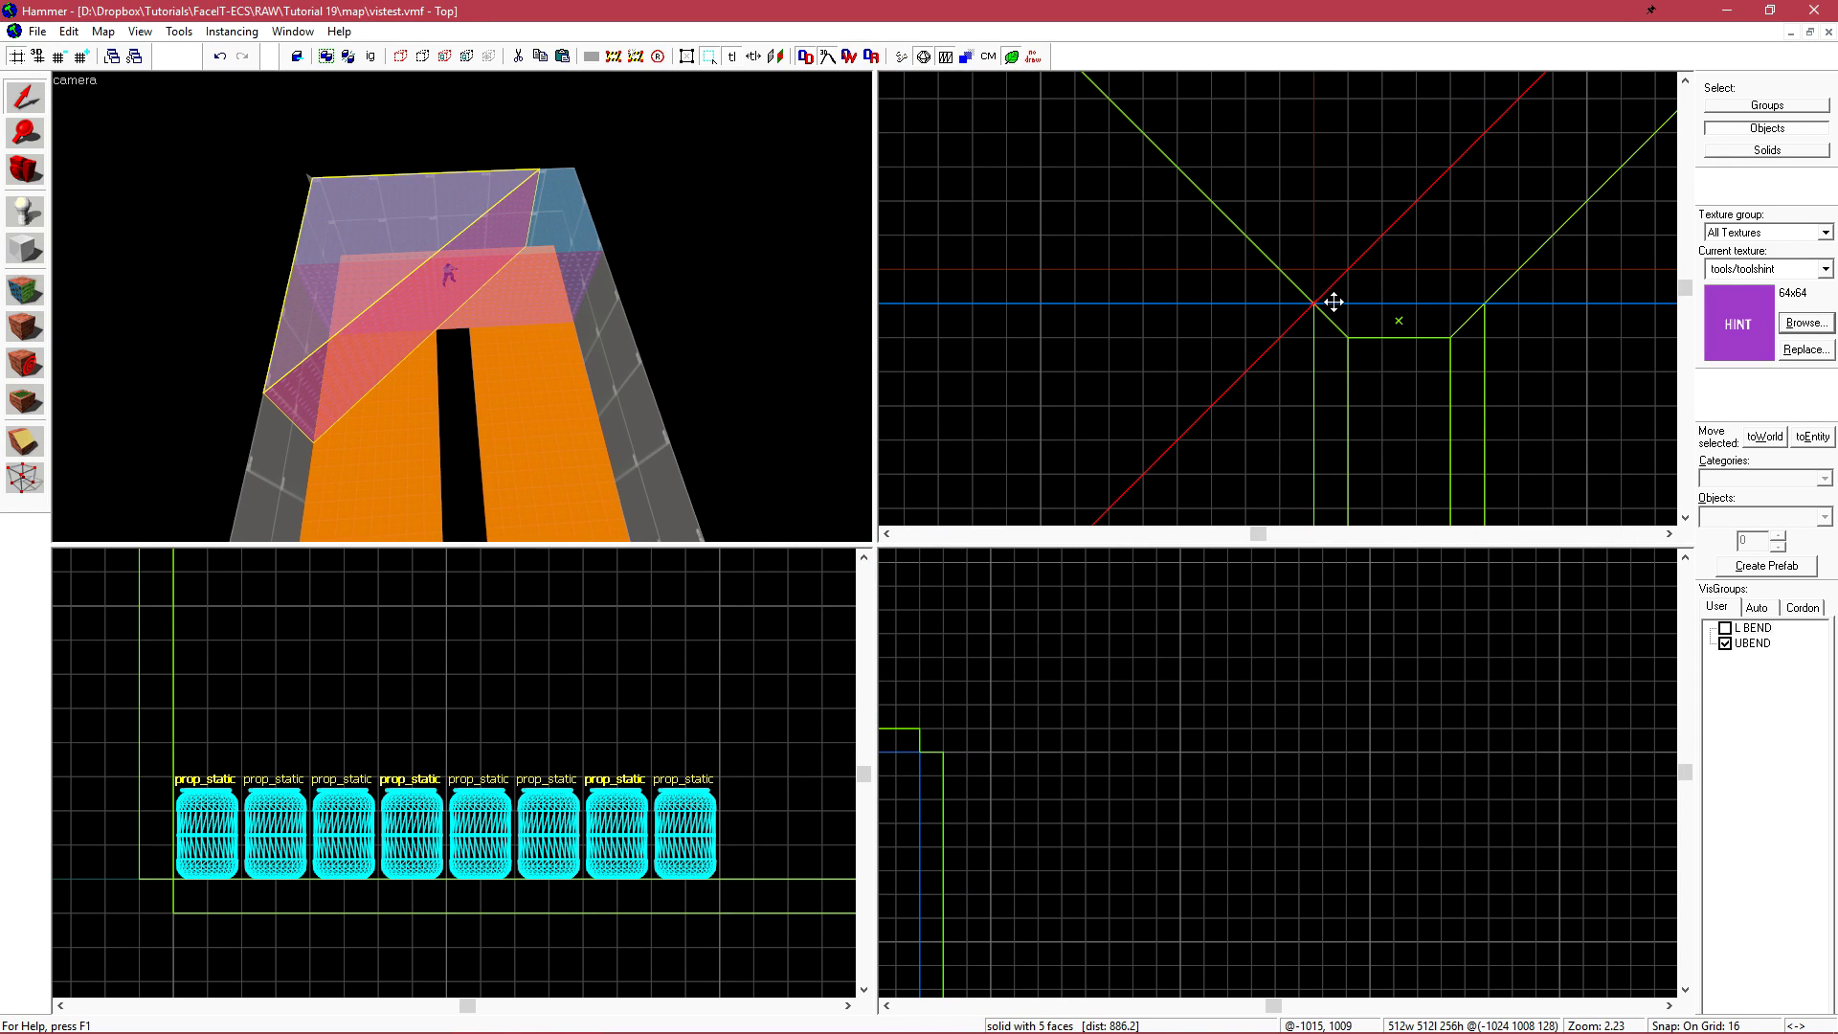
{"action": "scroll", "coordinate": [1267, 324], "scroll_direction": "down", "scroll_amount": 2}
Nudge the diagonal hint wedge one grid step right to form the crossing X
{"action": "key", "text": "Escape"}
{"action": "scroll", "coordinate": [374, 495], "scroll_direction": "up", "scroll_amount": 2}
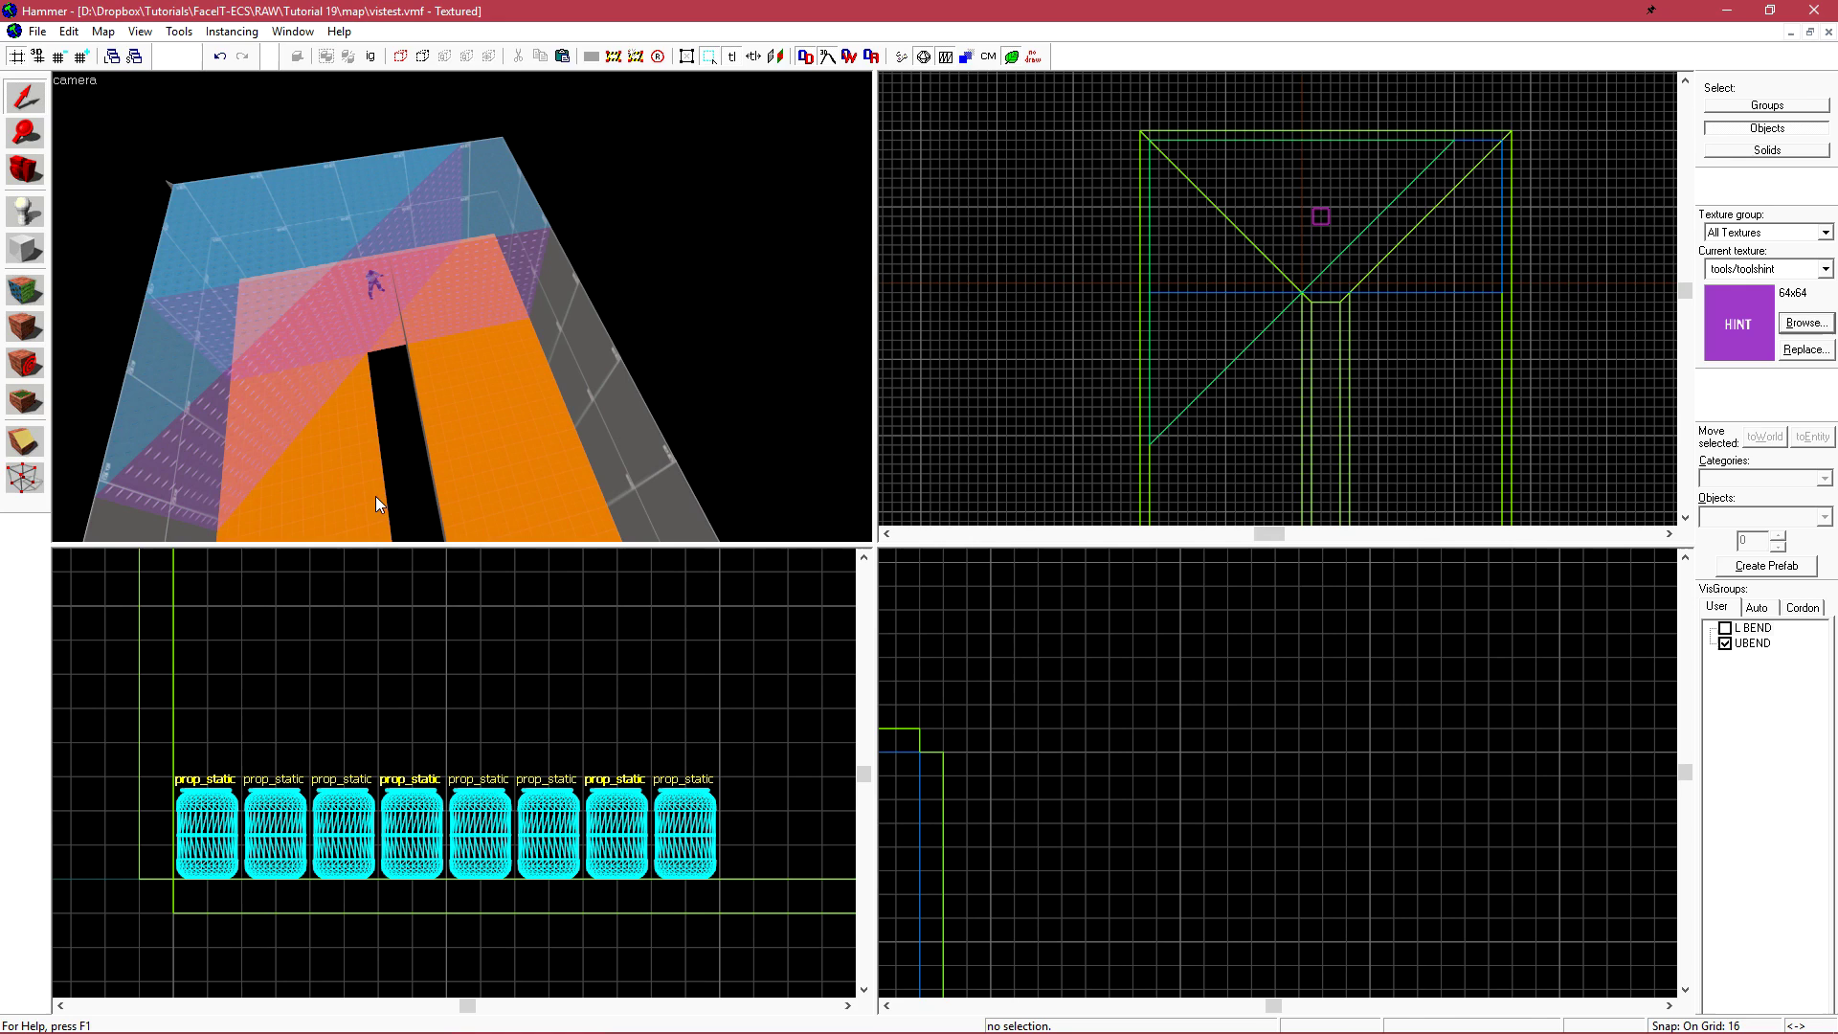
{"action": "left_click", "coordinate": [374, 496]}
{"action": "left_click_drag", "start_coordinate": [1353, 244], "coordinate": [1399, 234]}
{"action": "key", "text": "Escape"}
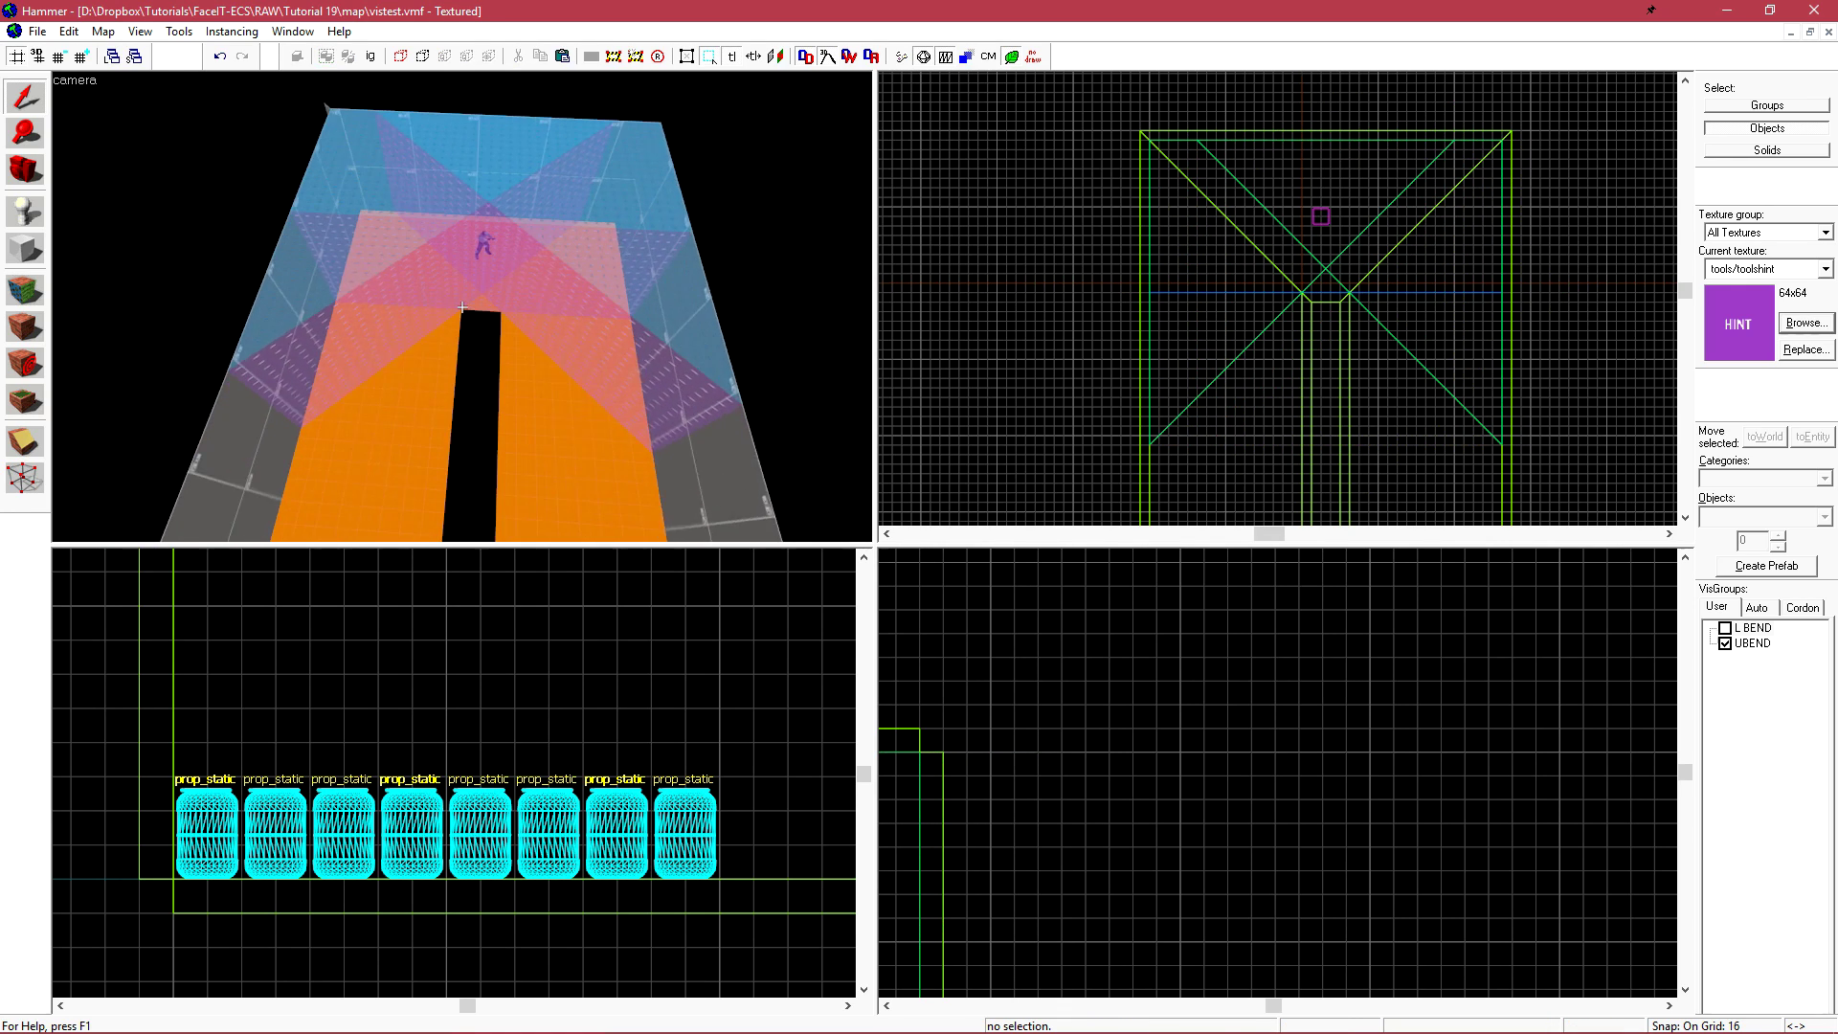
{"action": "key", "text": "z"}
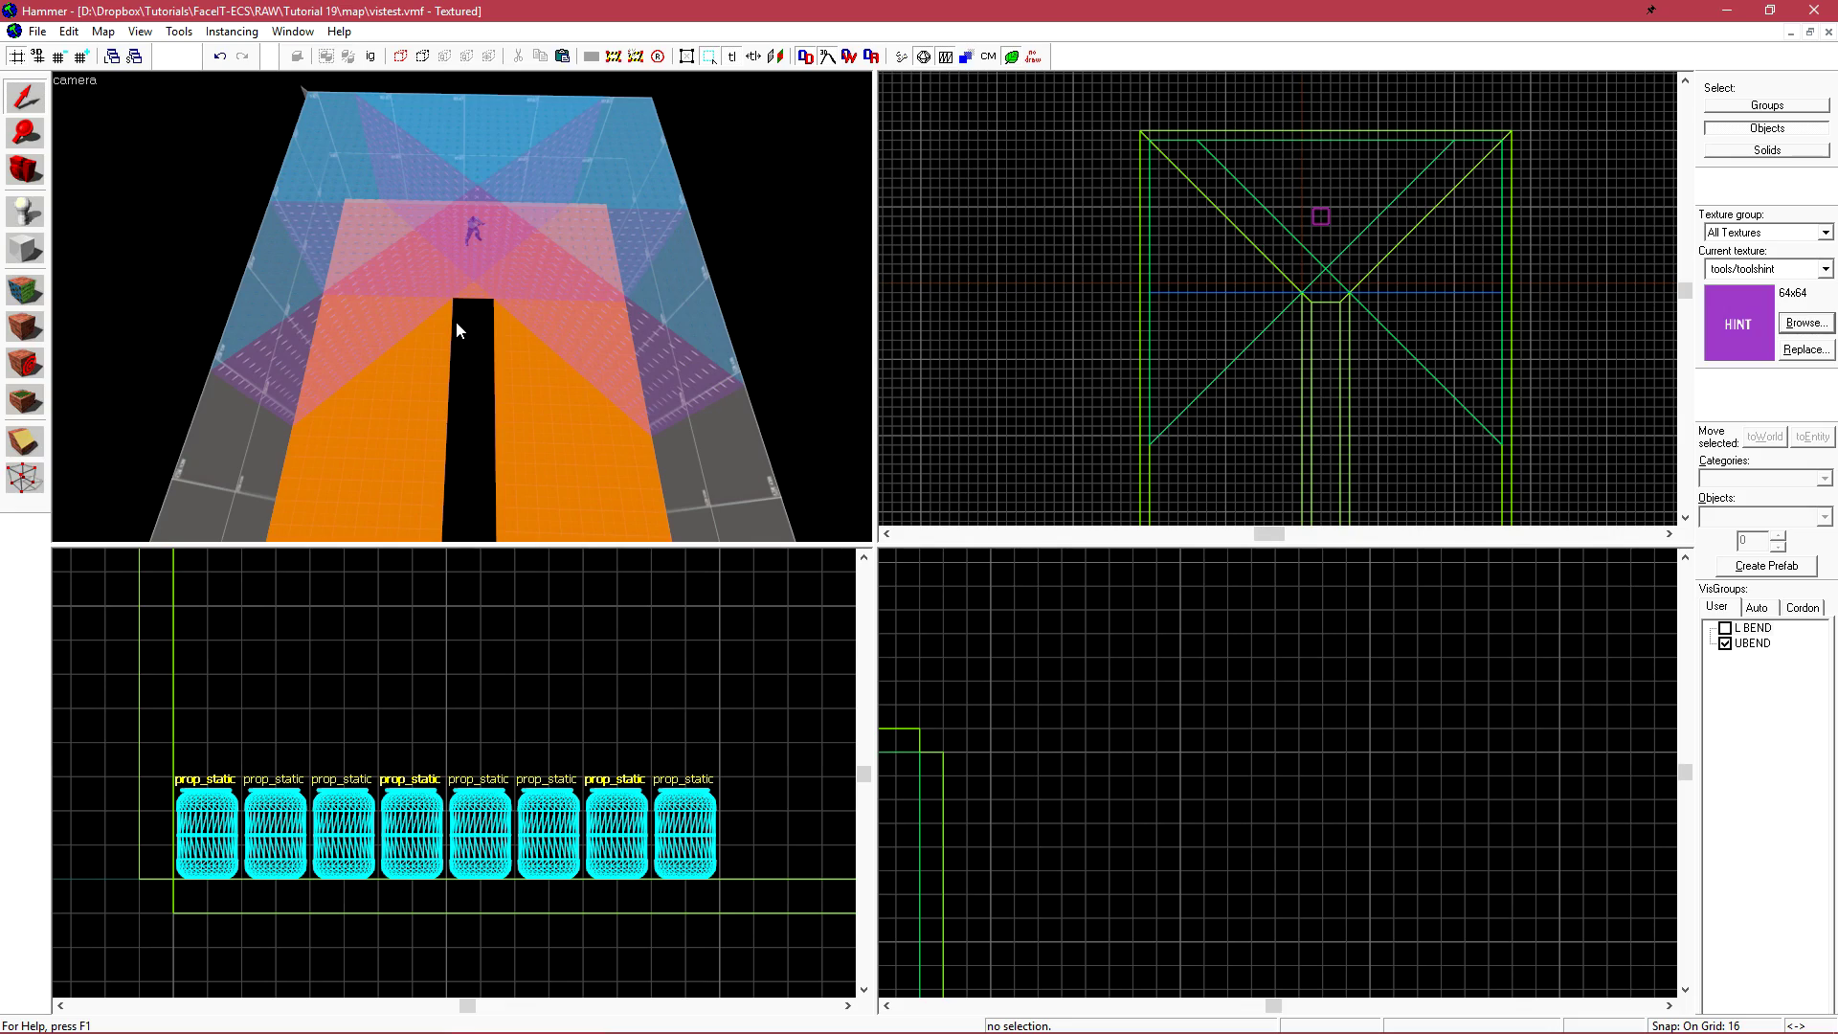
Compile and launch the crossed-hint map, walk toward the cyan blocks, then back to centre
{"action": "key", "text": "F9"}
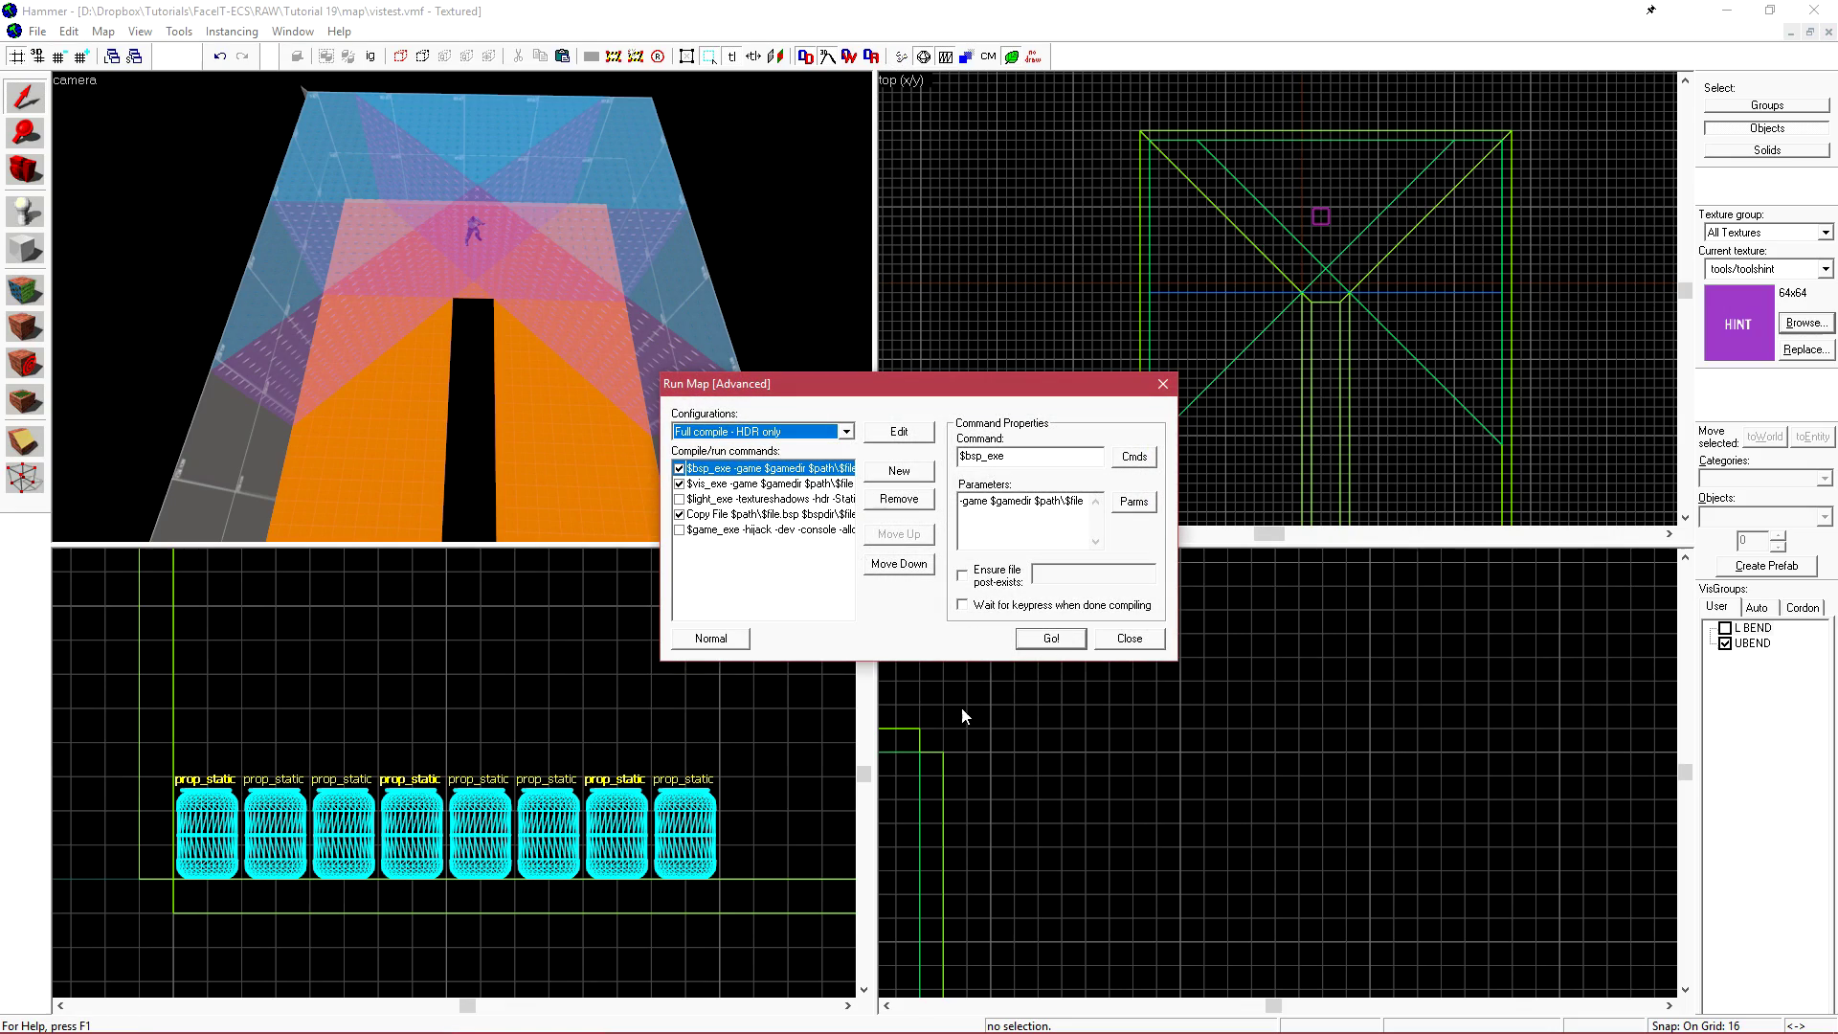
{"action": "left_click", "coordinate": [1053, 639]}
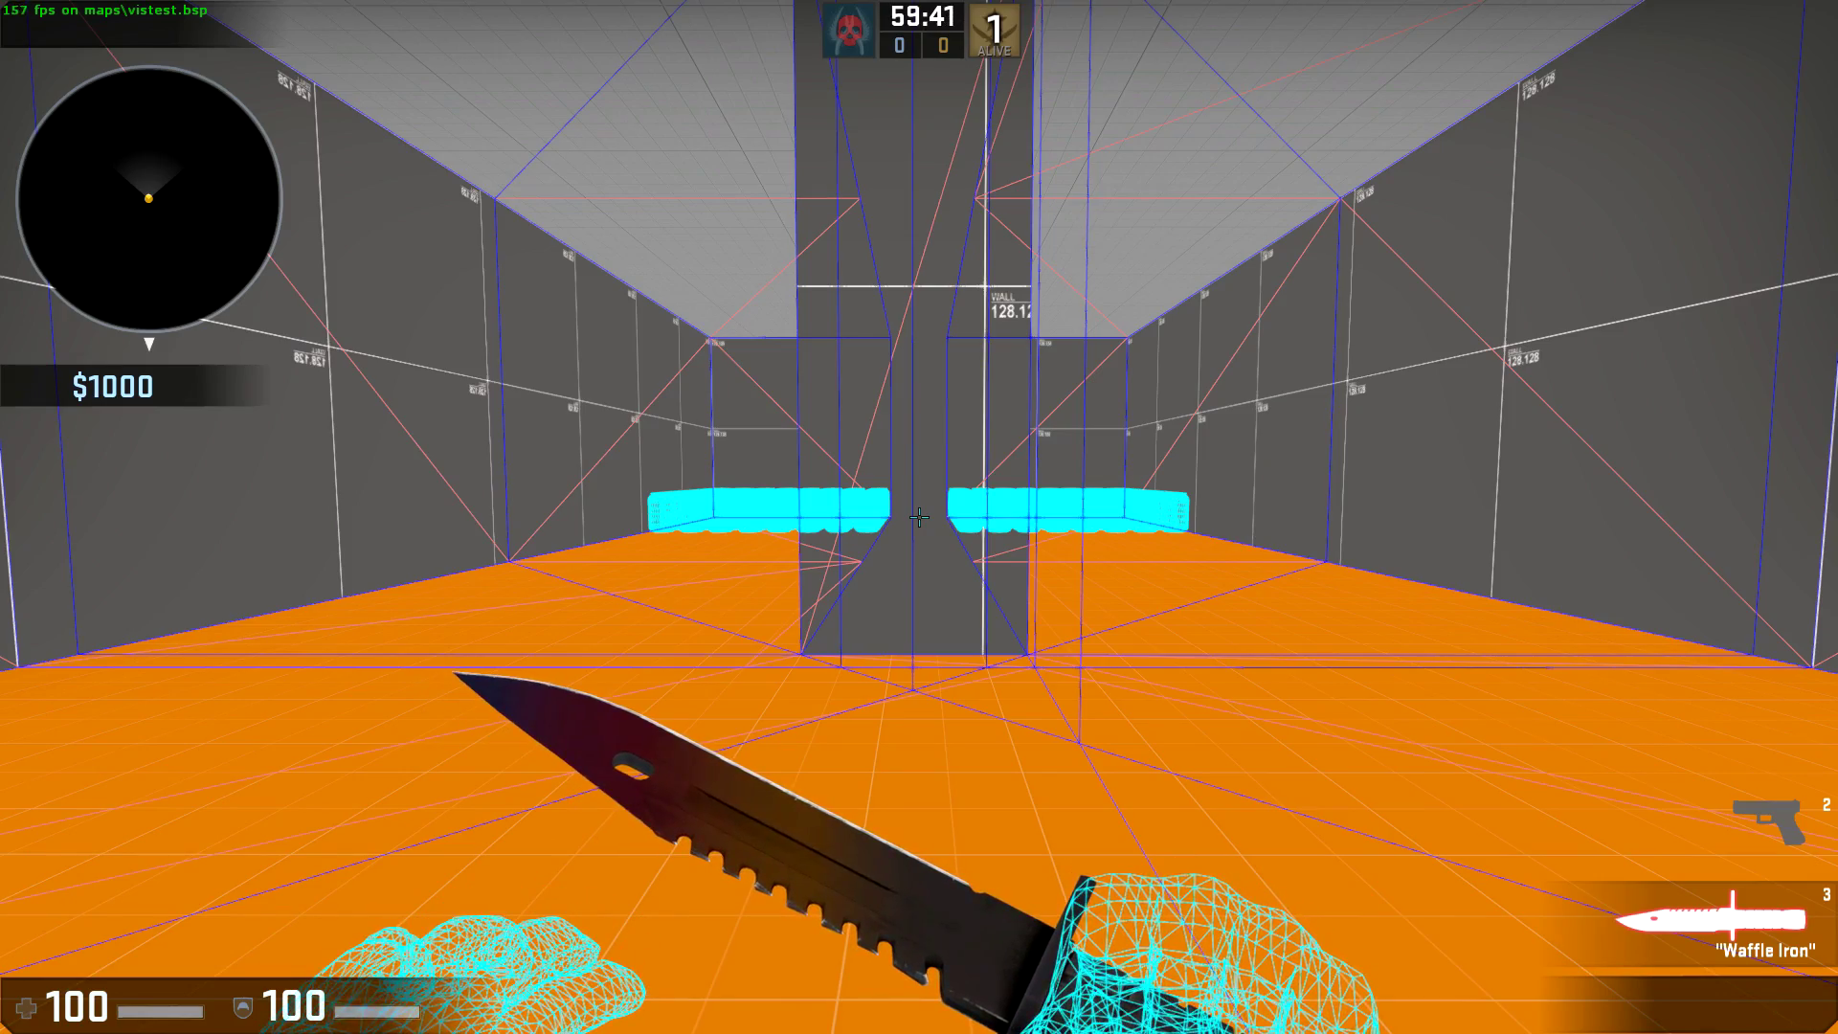
{"action": "key", "text": "w"}
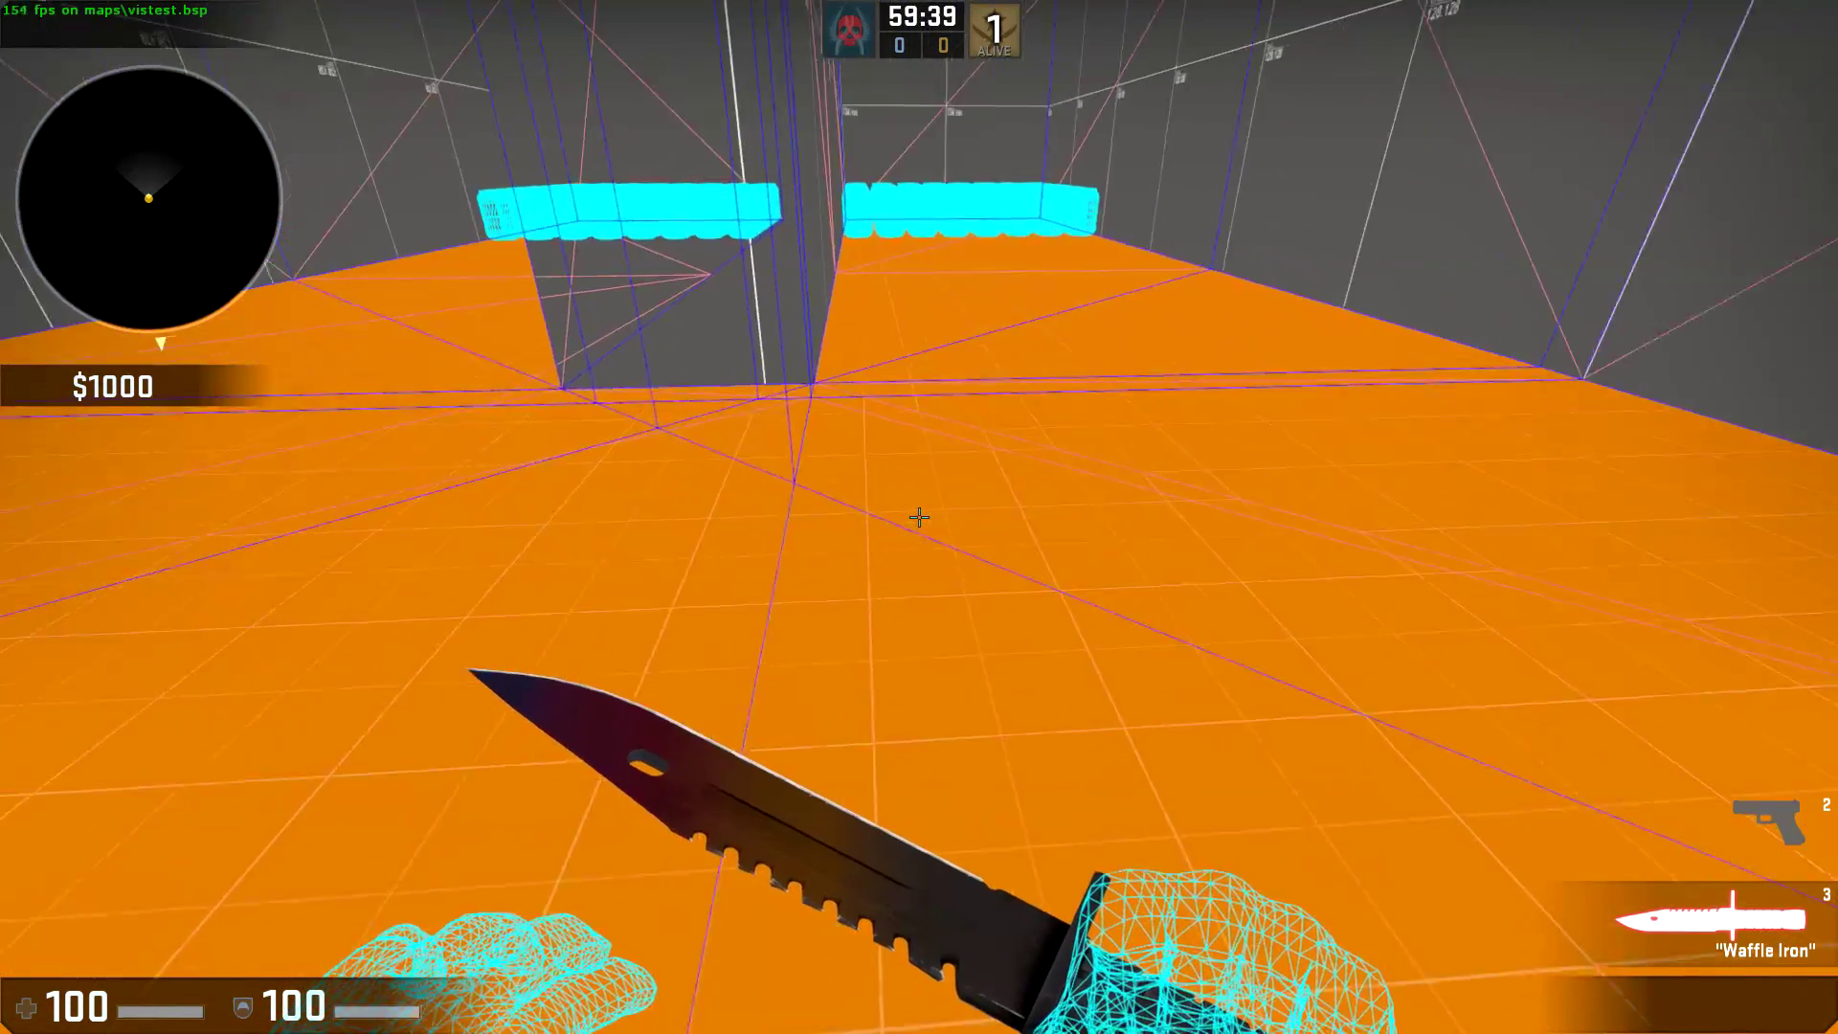
{"action": "key", "text": "w"}
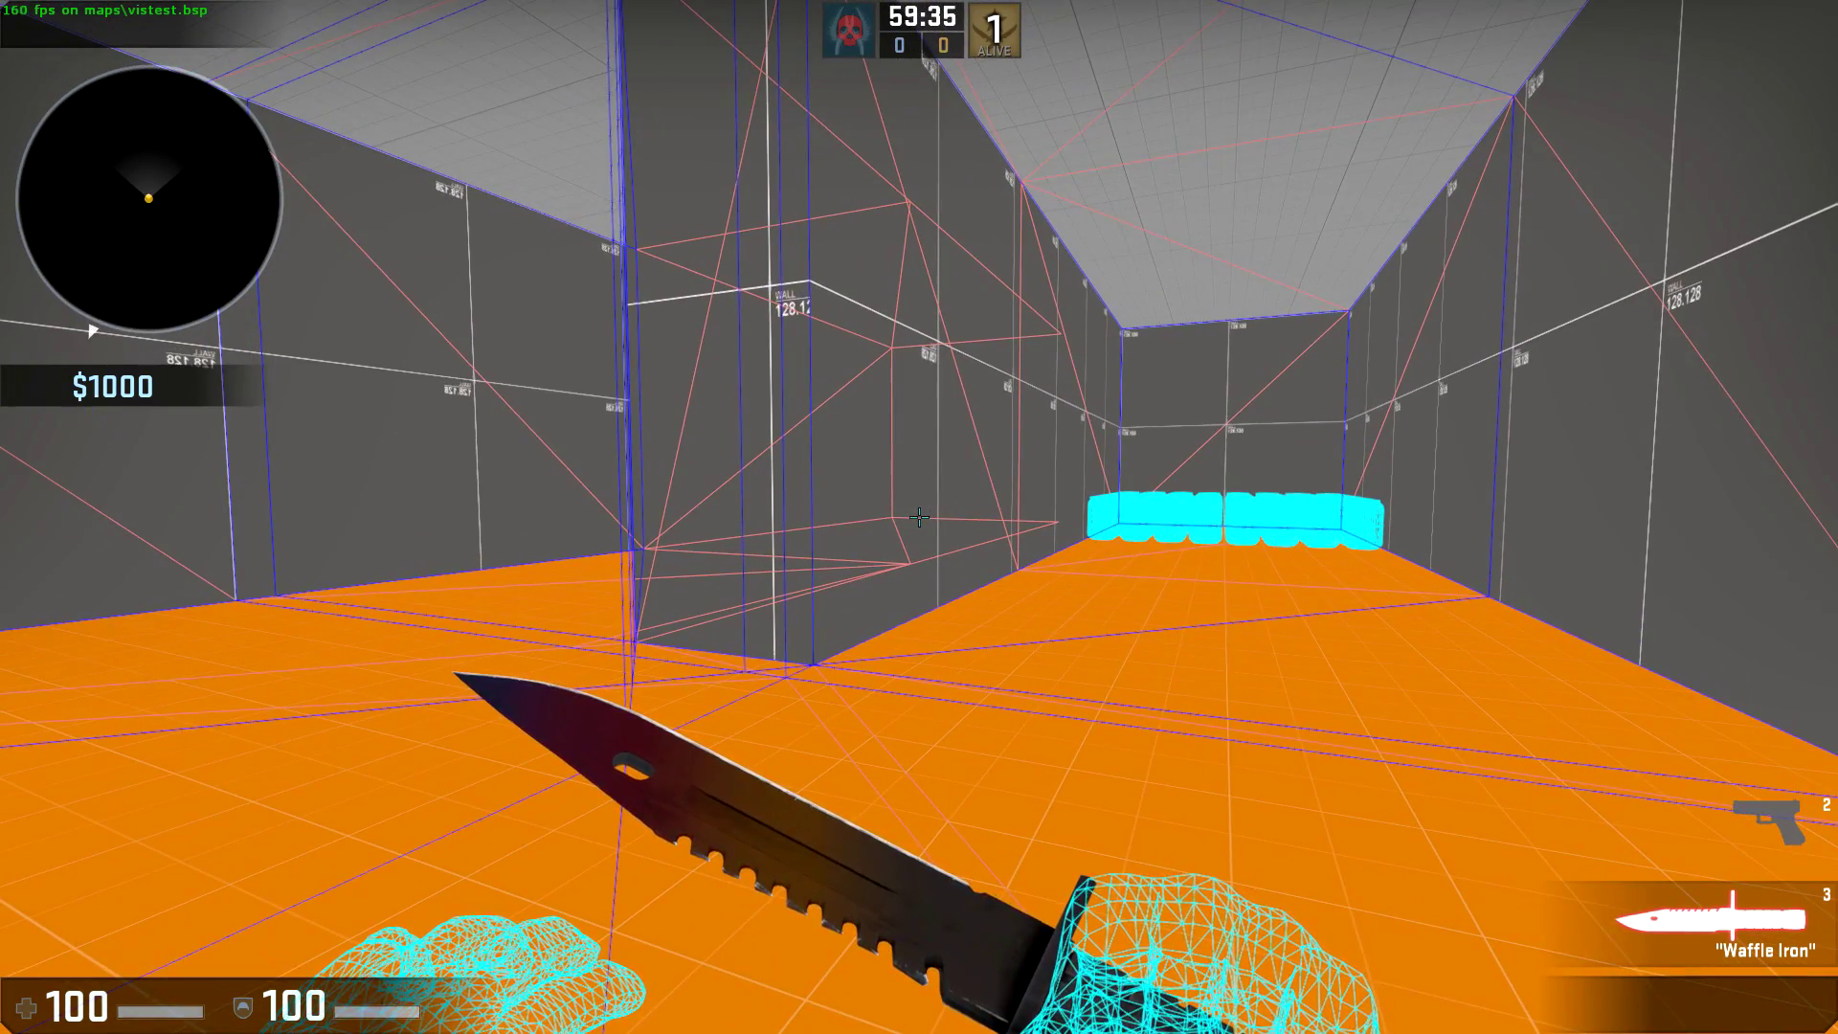
{"action": "key", "text": "w"}
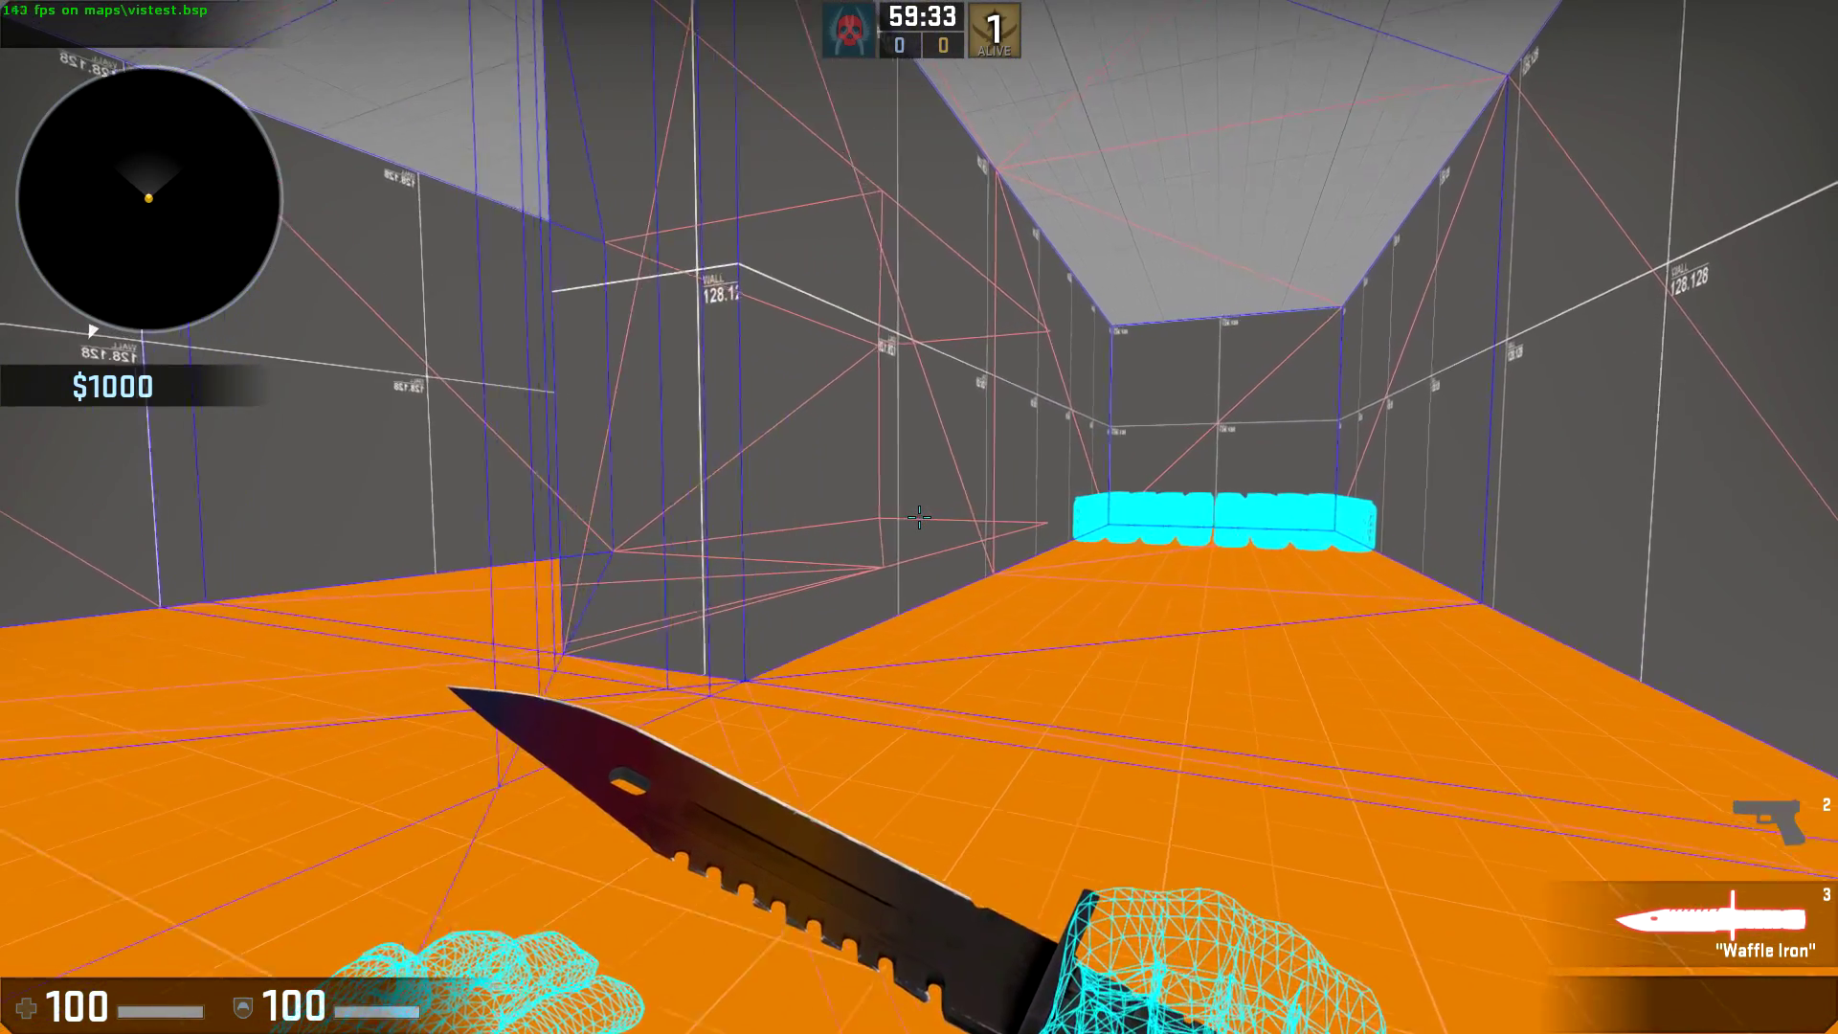
{"action": "key", "text": "w"}
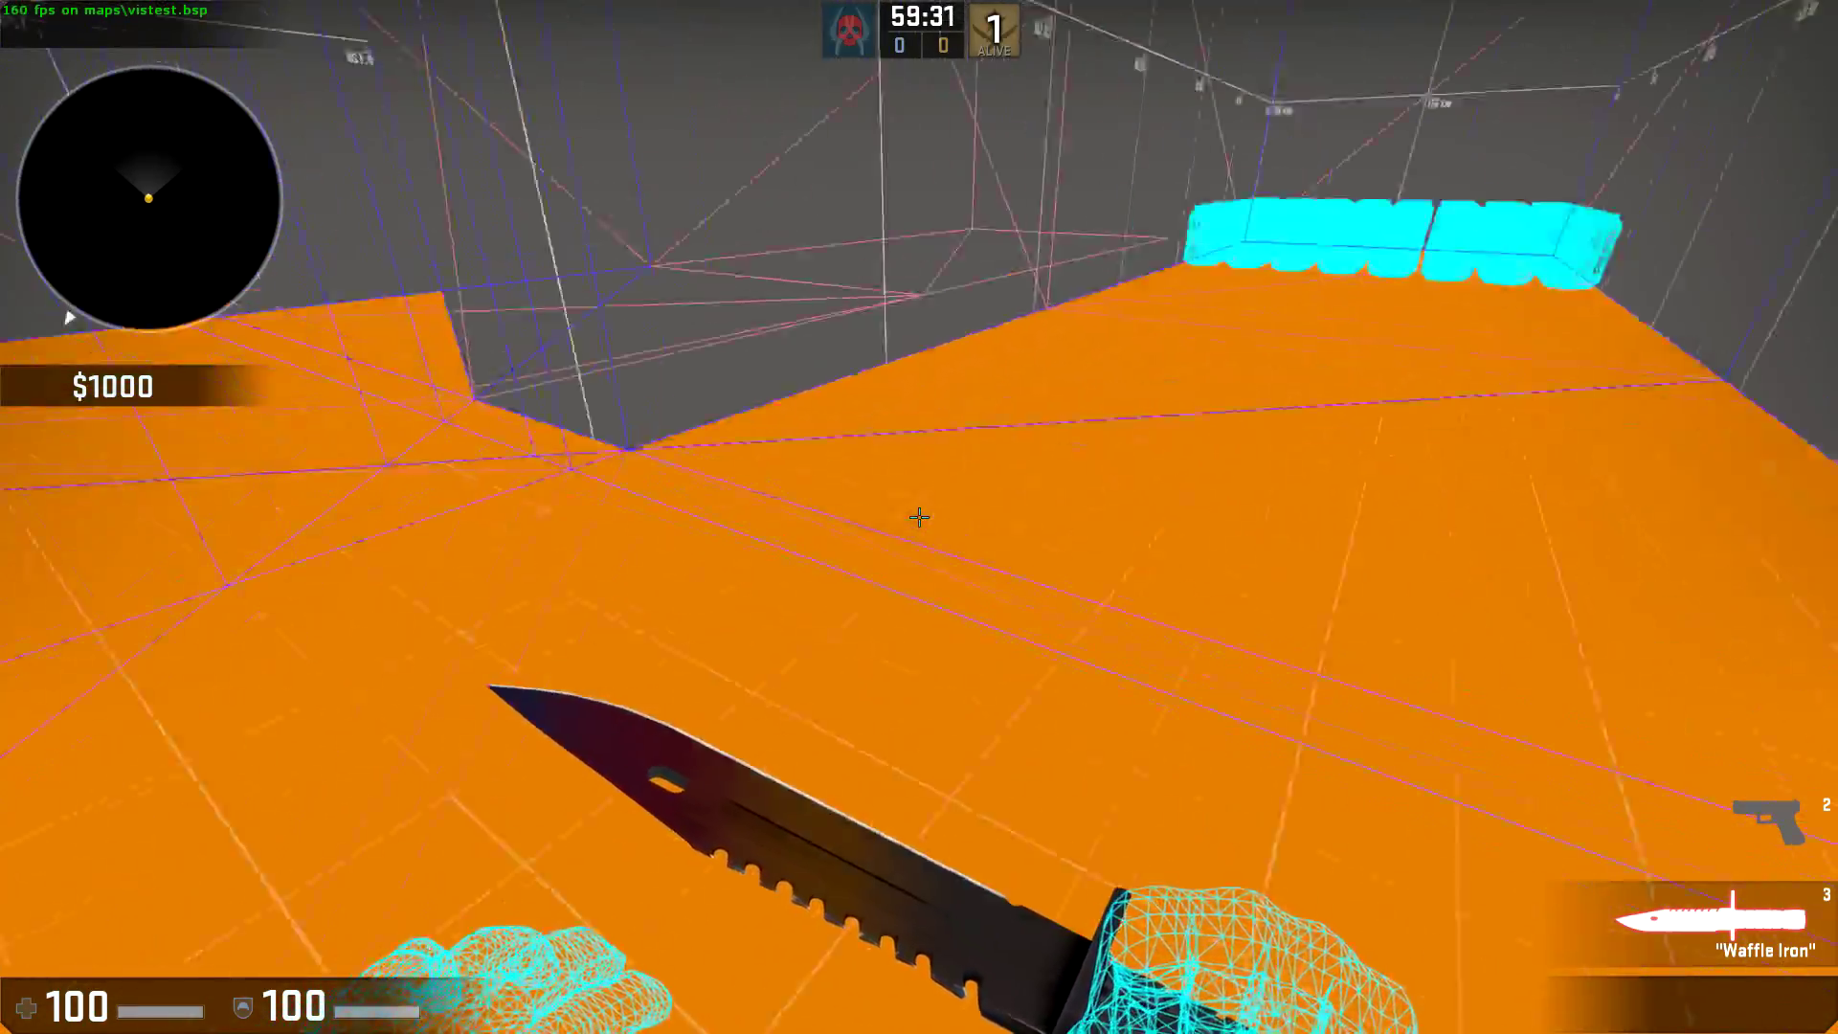
{"action": "key", "text": "s"}
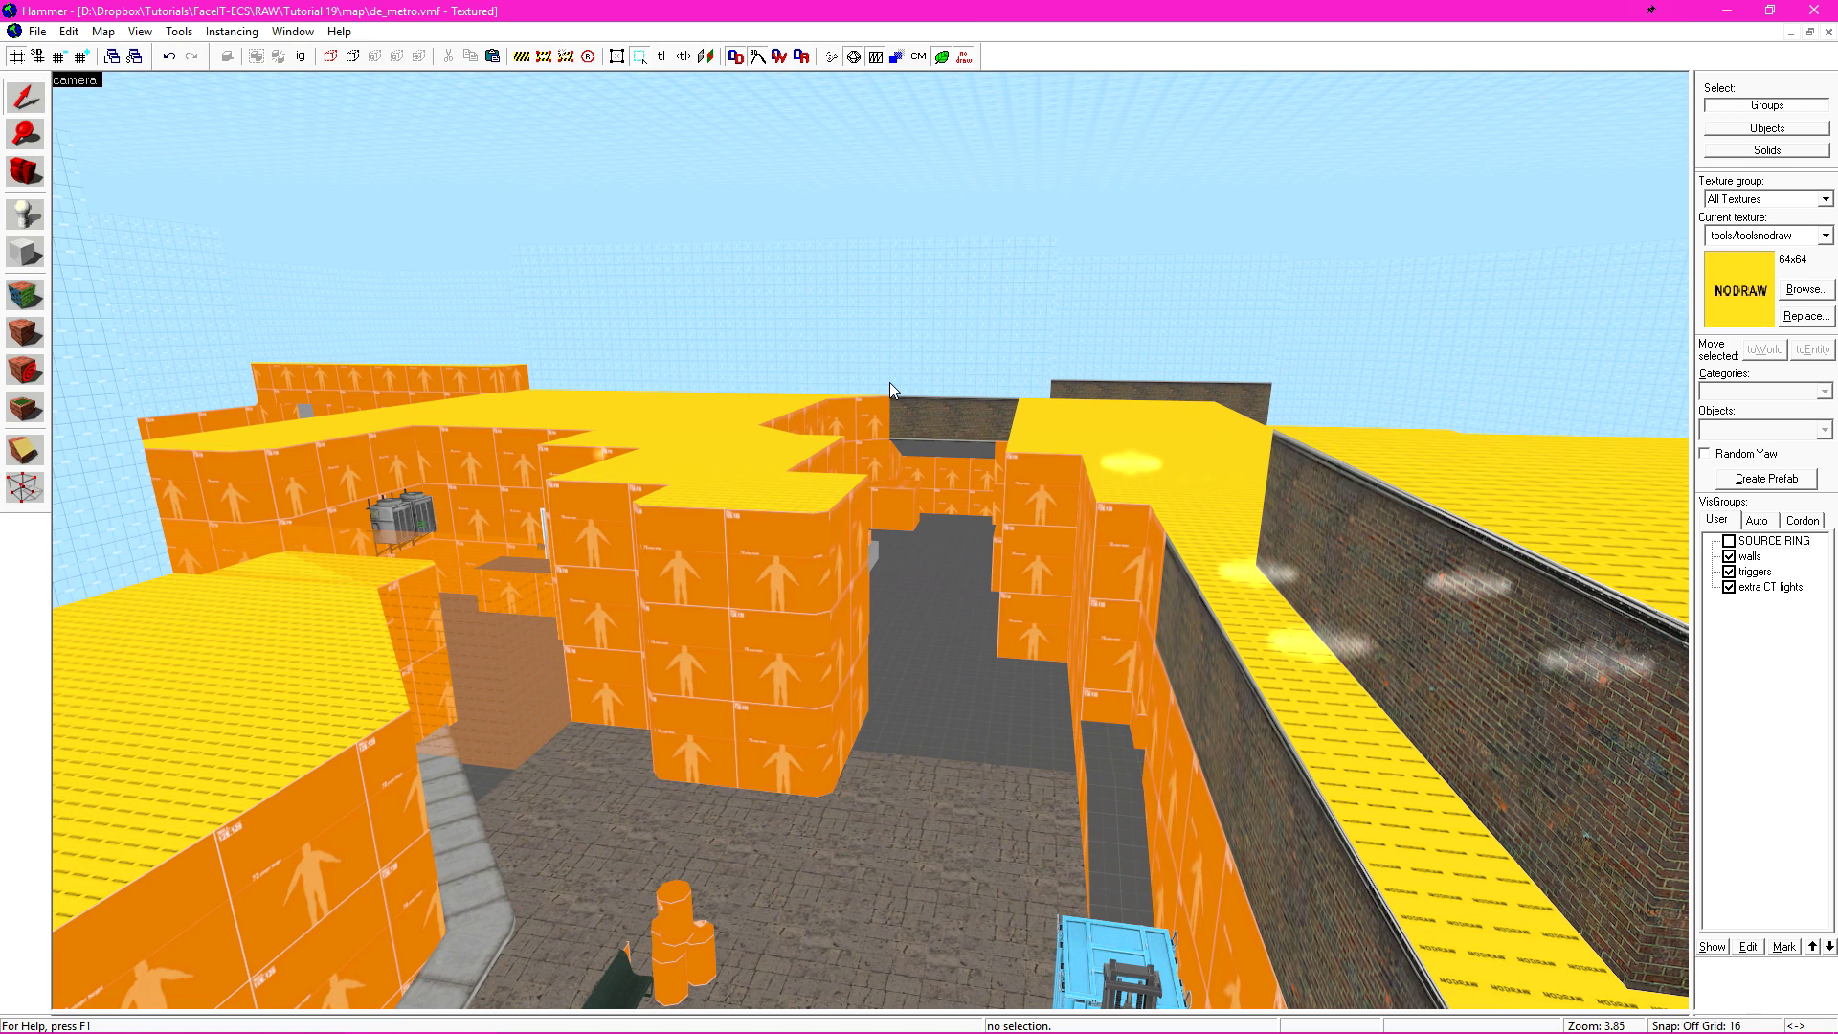
In the Auto visgroups, hide everything and re-enable only World Geometry
{"action": "left_click", "coordinate": [1755, 520]}
{"action": "left_click", "coordinate": [1729, 541]}
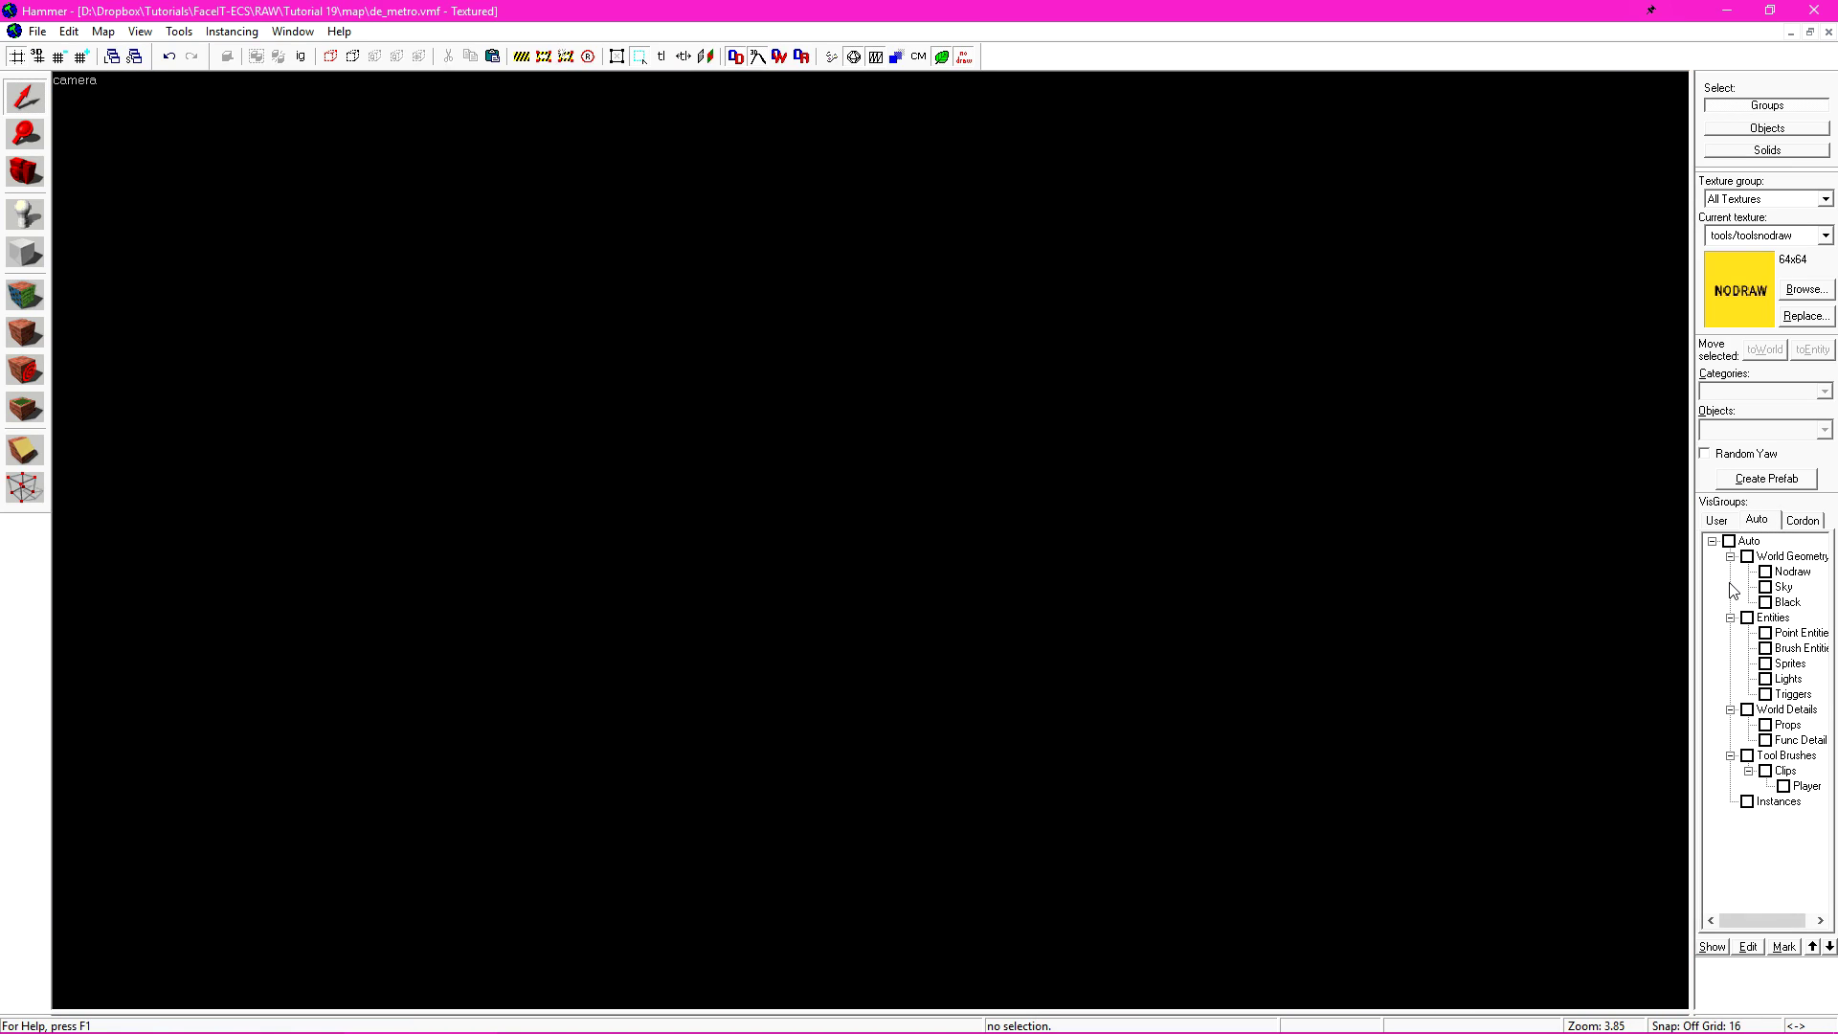
{"action": "left_click", "coordinate": [1746, 560]}
{"action": "left_click", "coordinate": [1746, 558]}
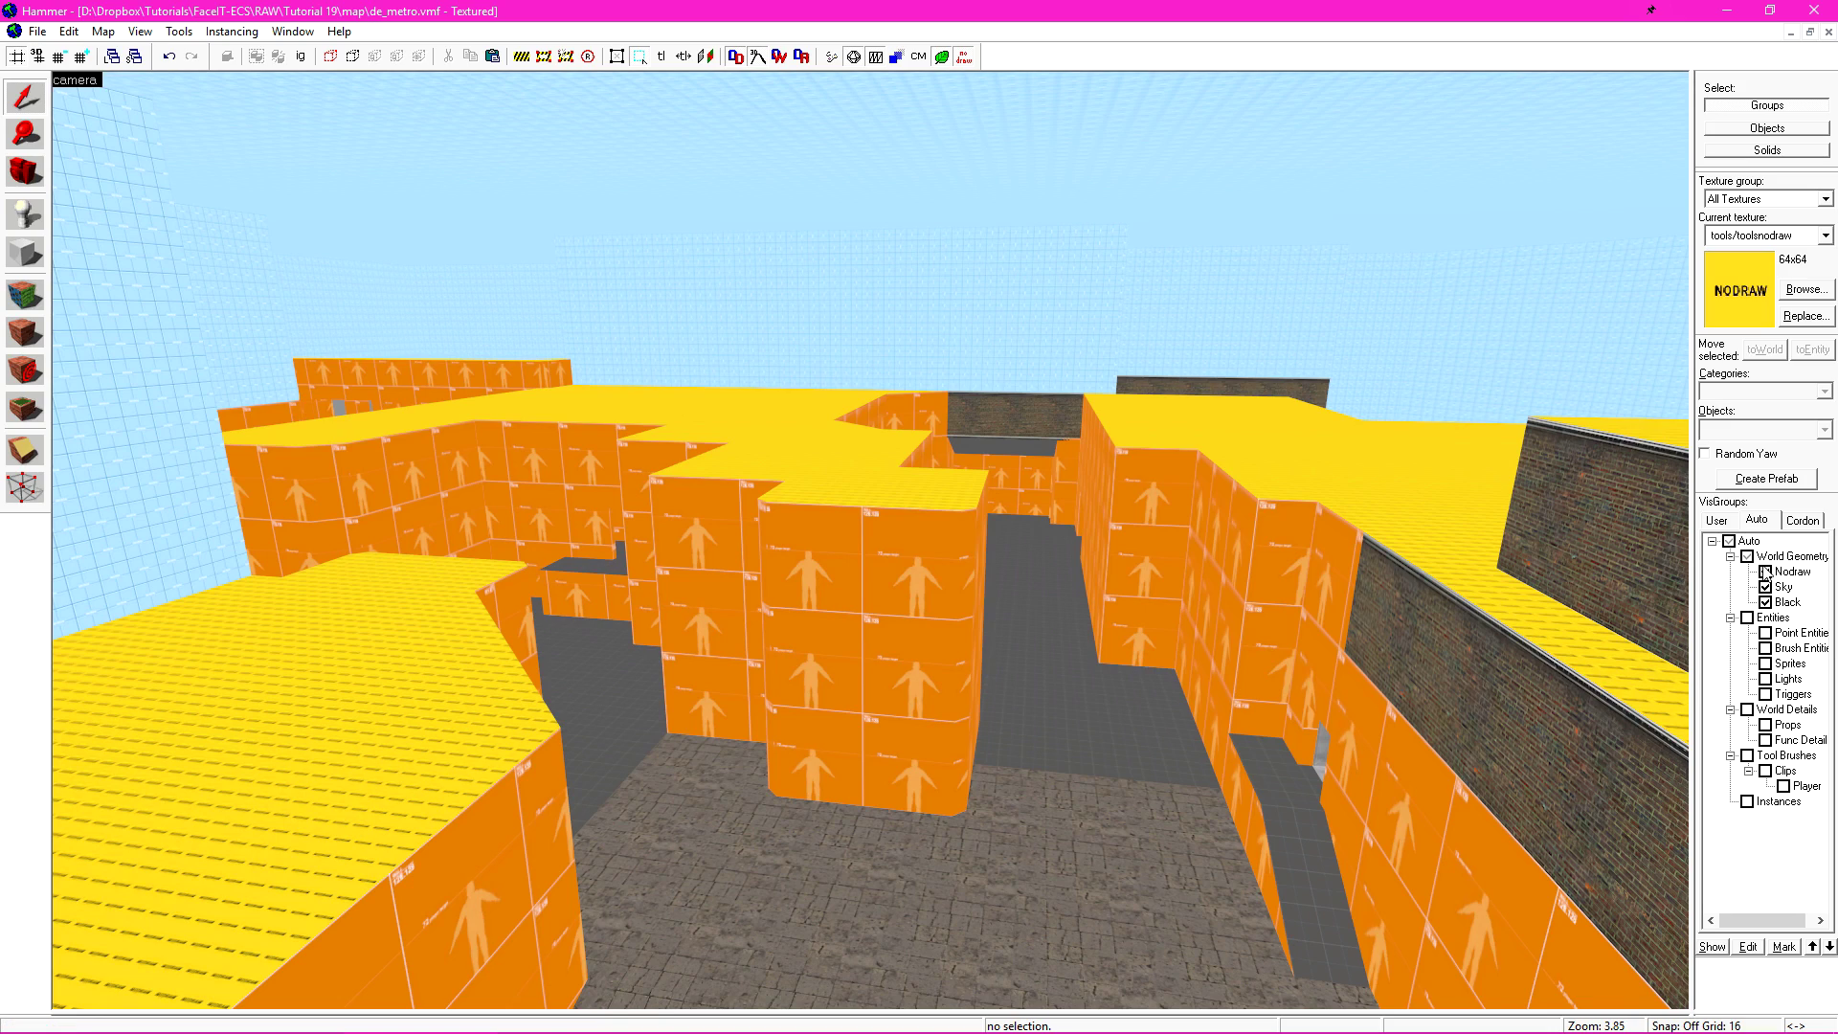
Fly above the walls and select the first five overhead ramps
{"action": "key", "text": "z"}
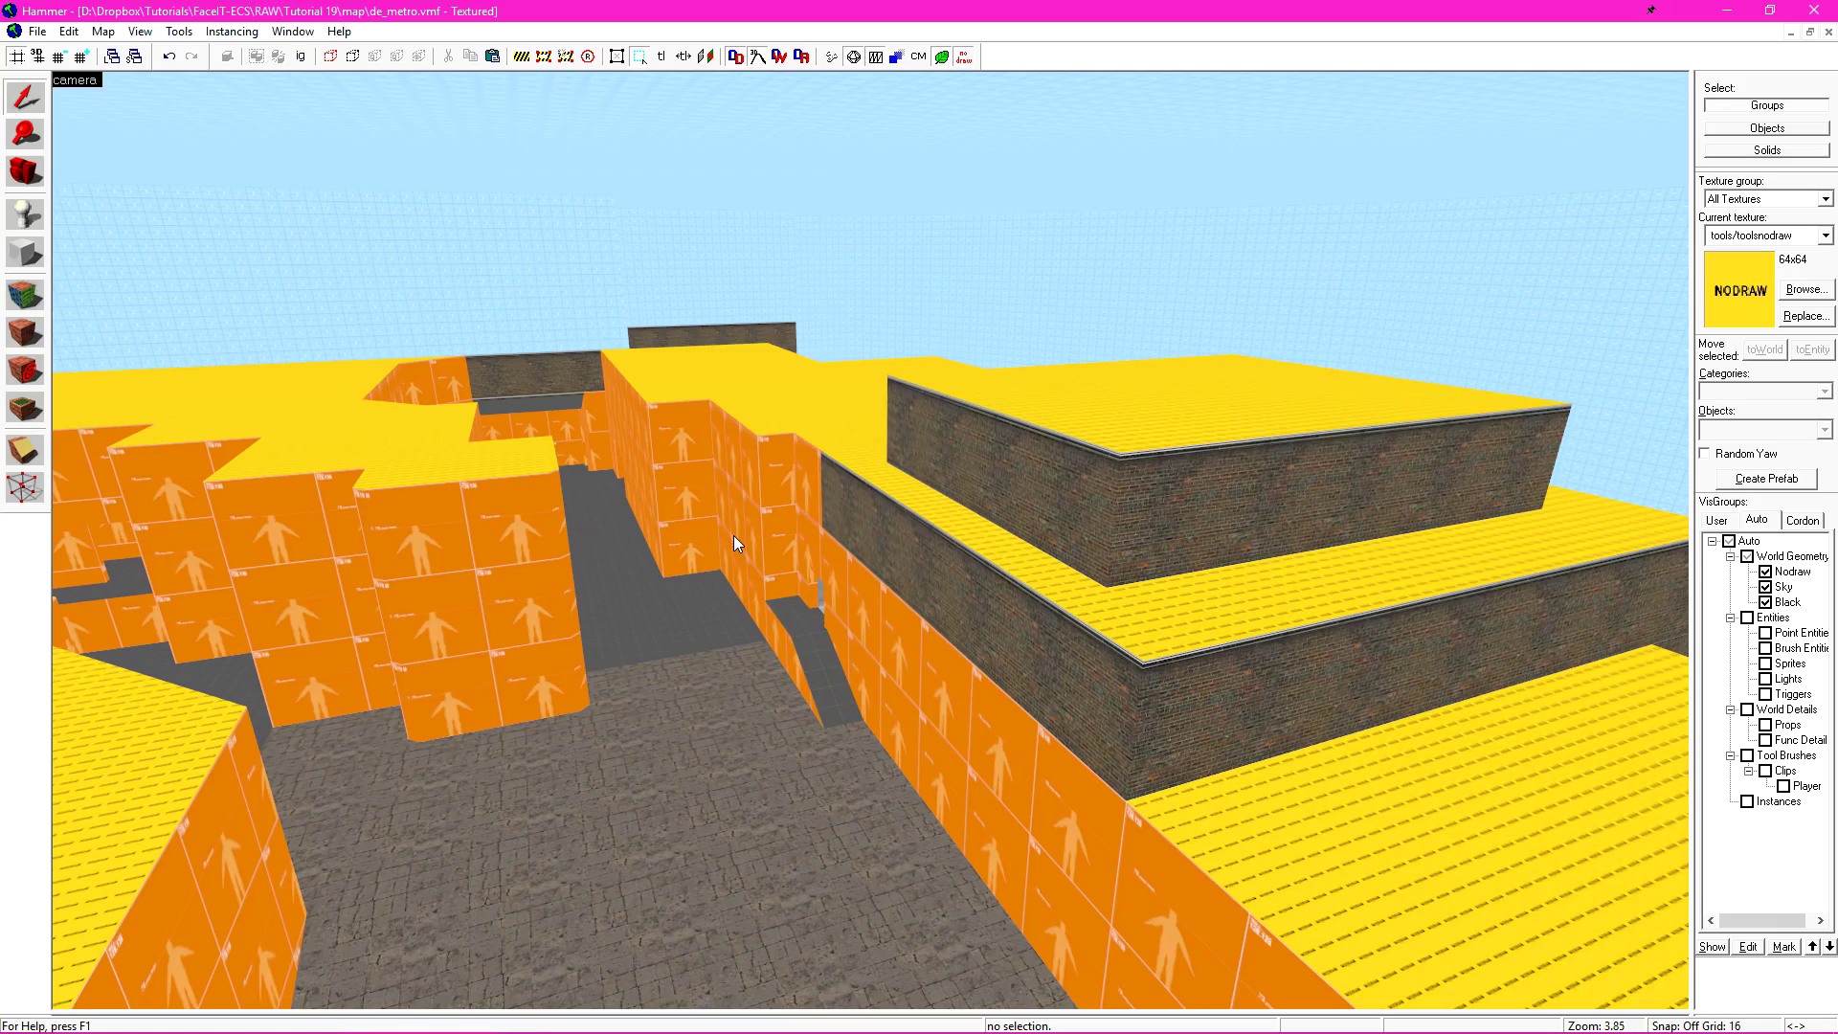
{"action": "key", "text": "z"}
{"action": "key", "text": "w"}
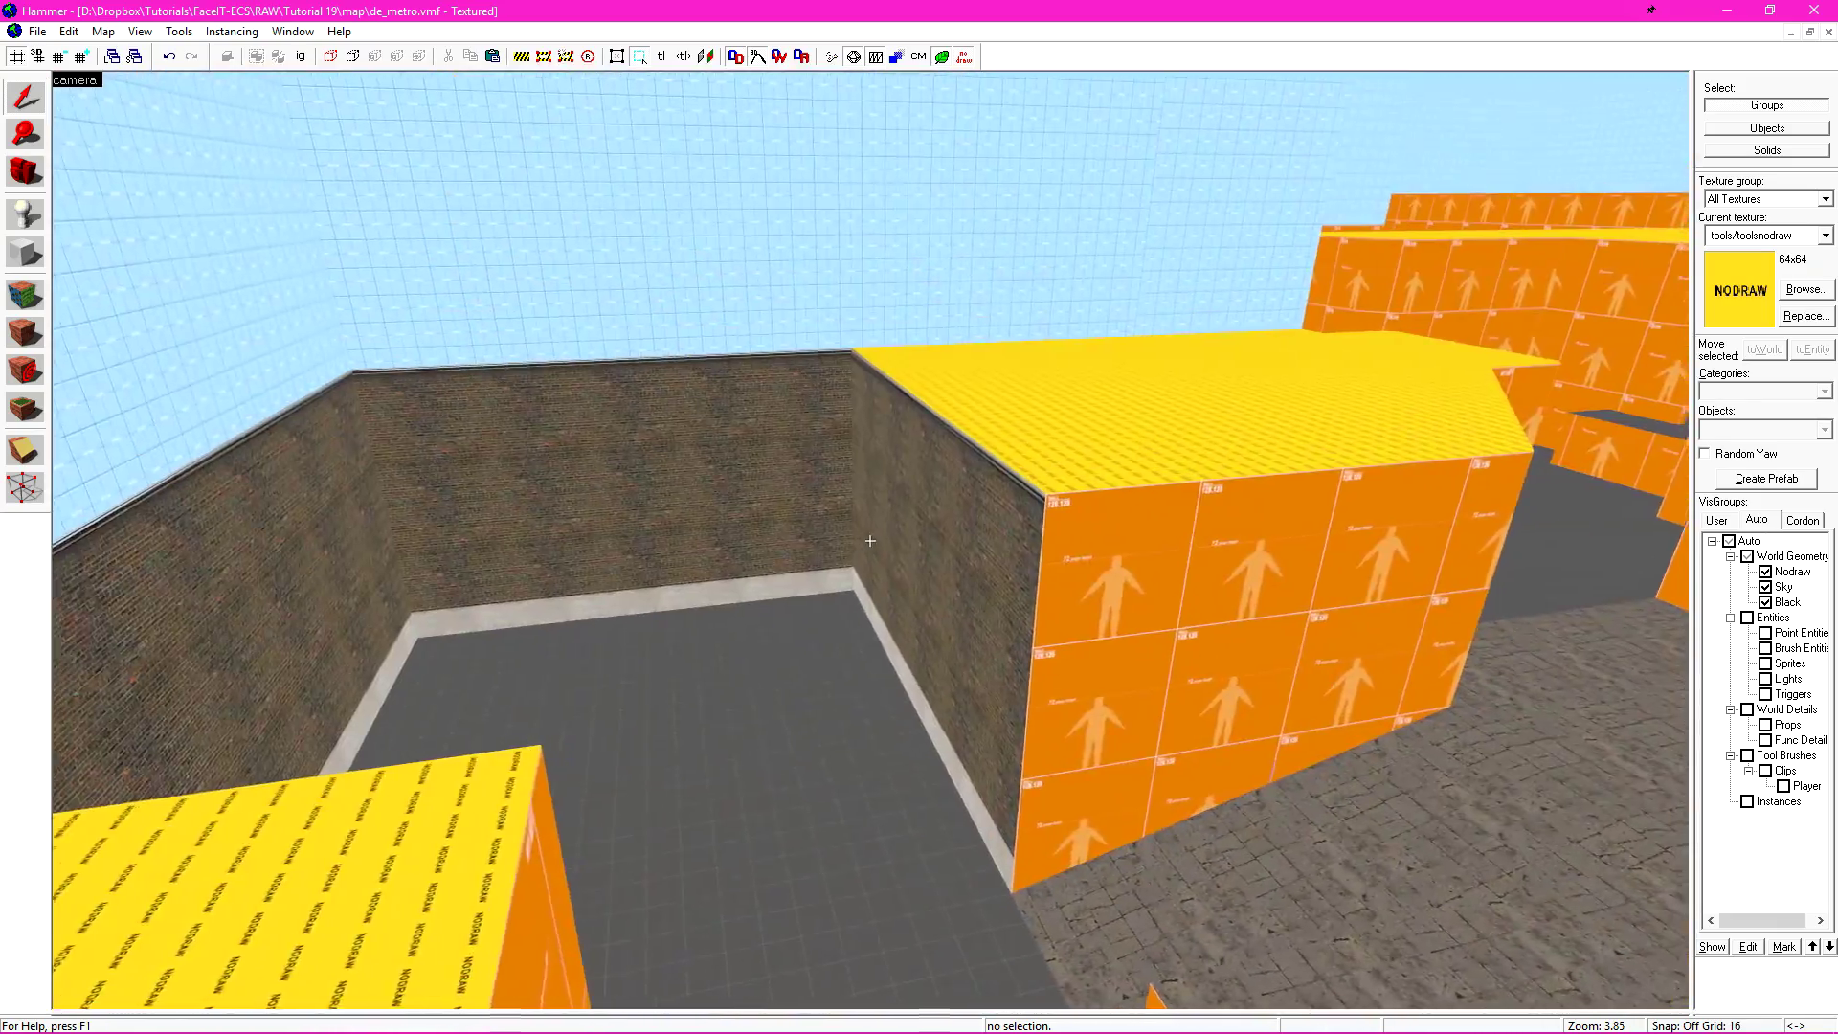
{"action": "key", "text": "w"}
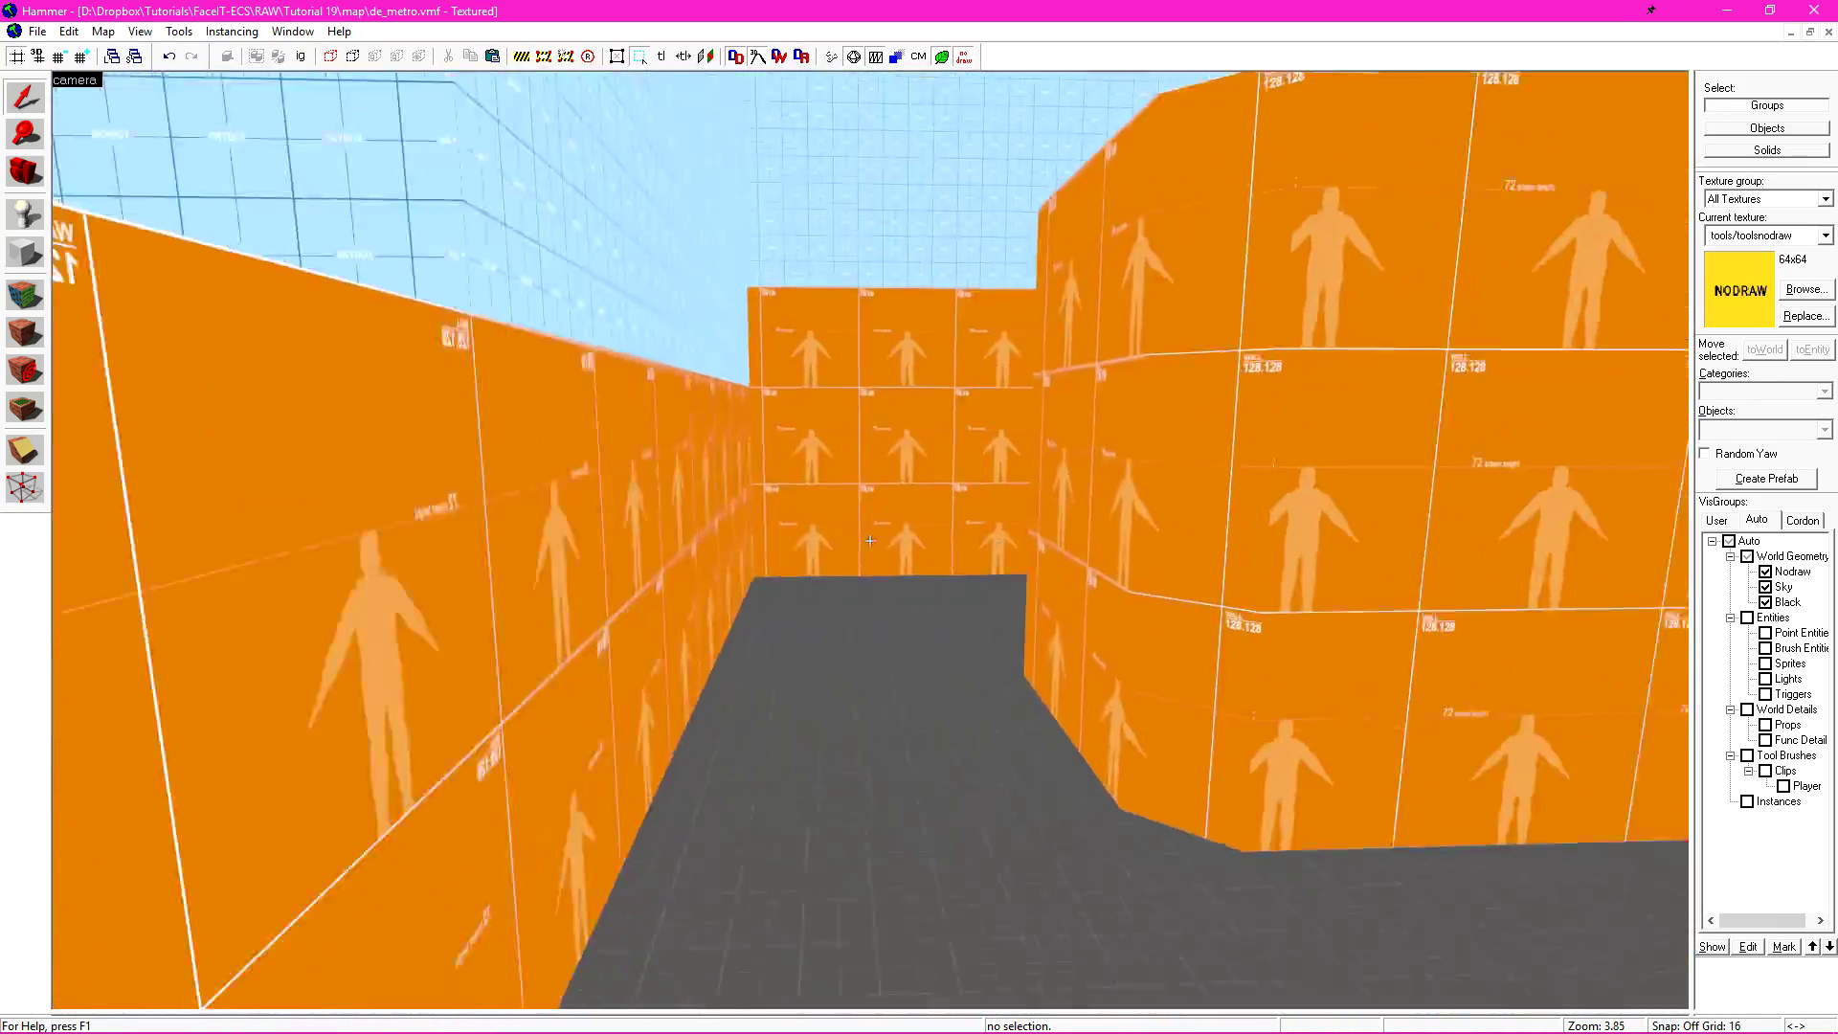
{"action": "key", "text": "w"}
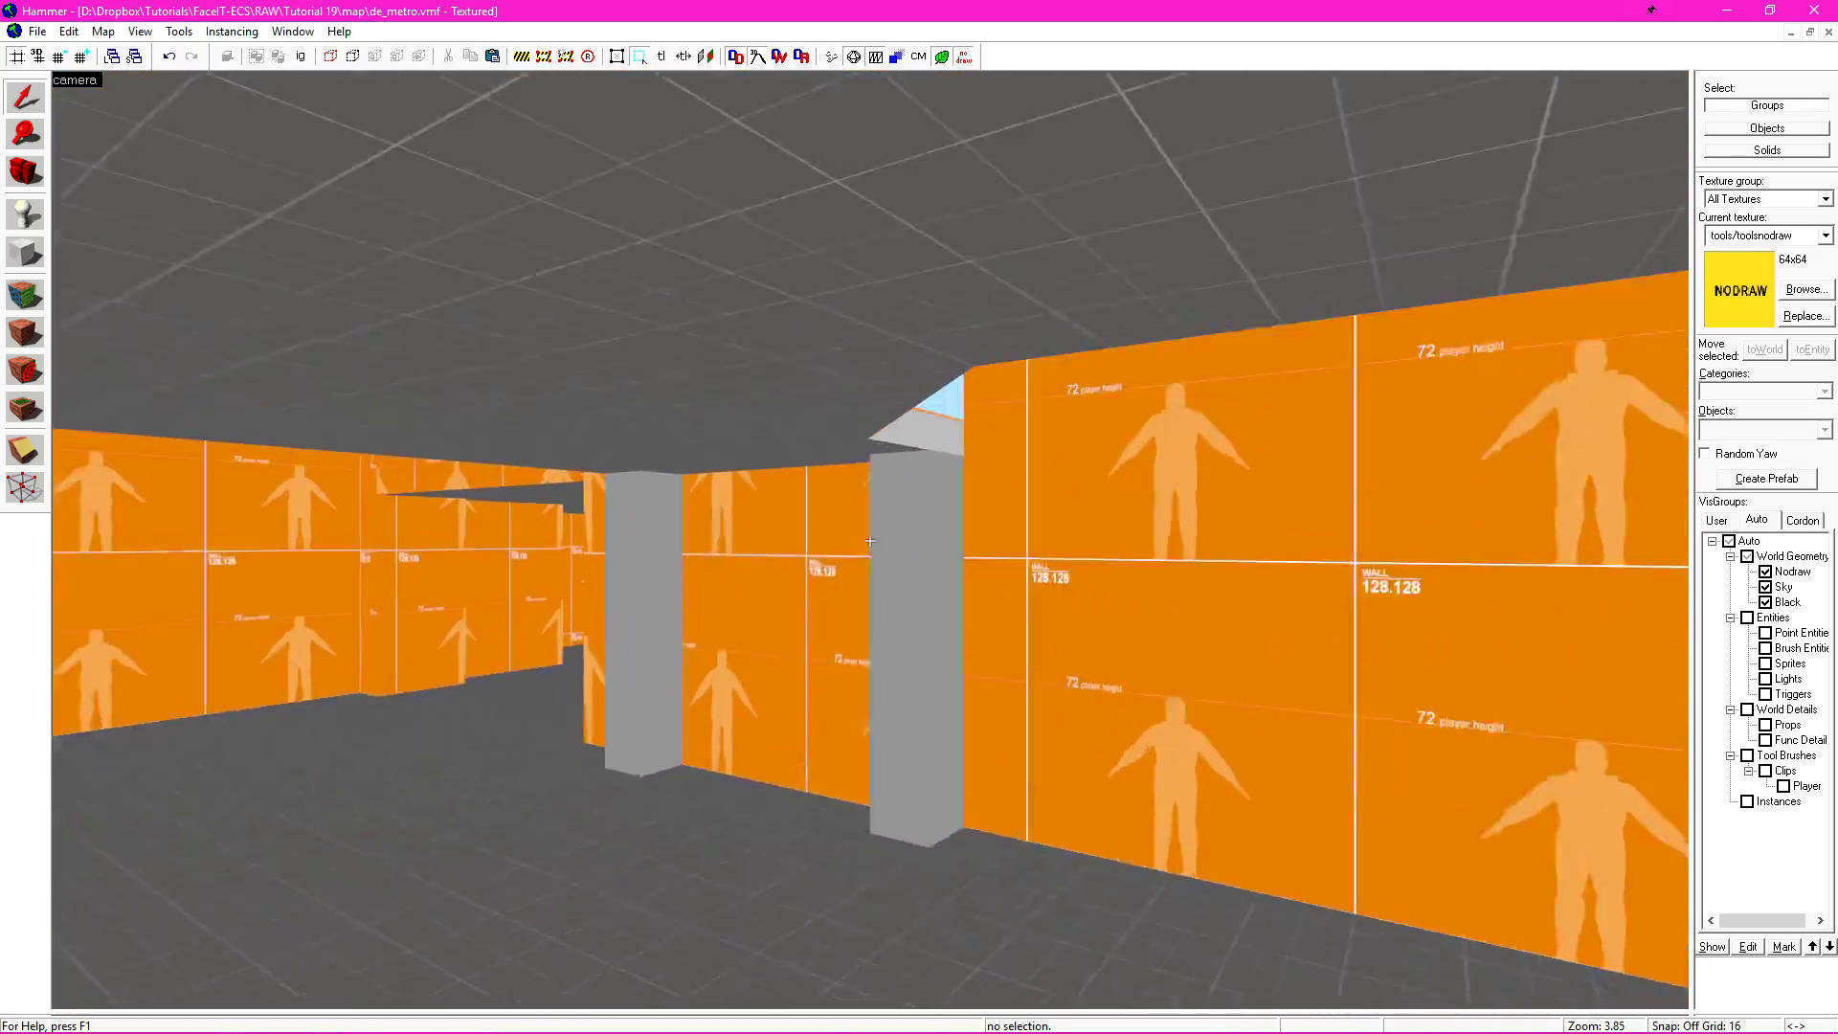
{"action": "key", "text": "w"}
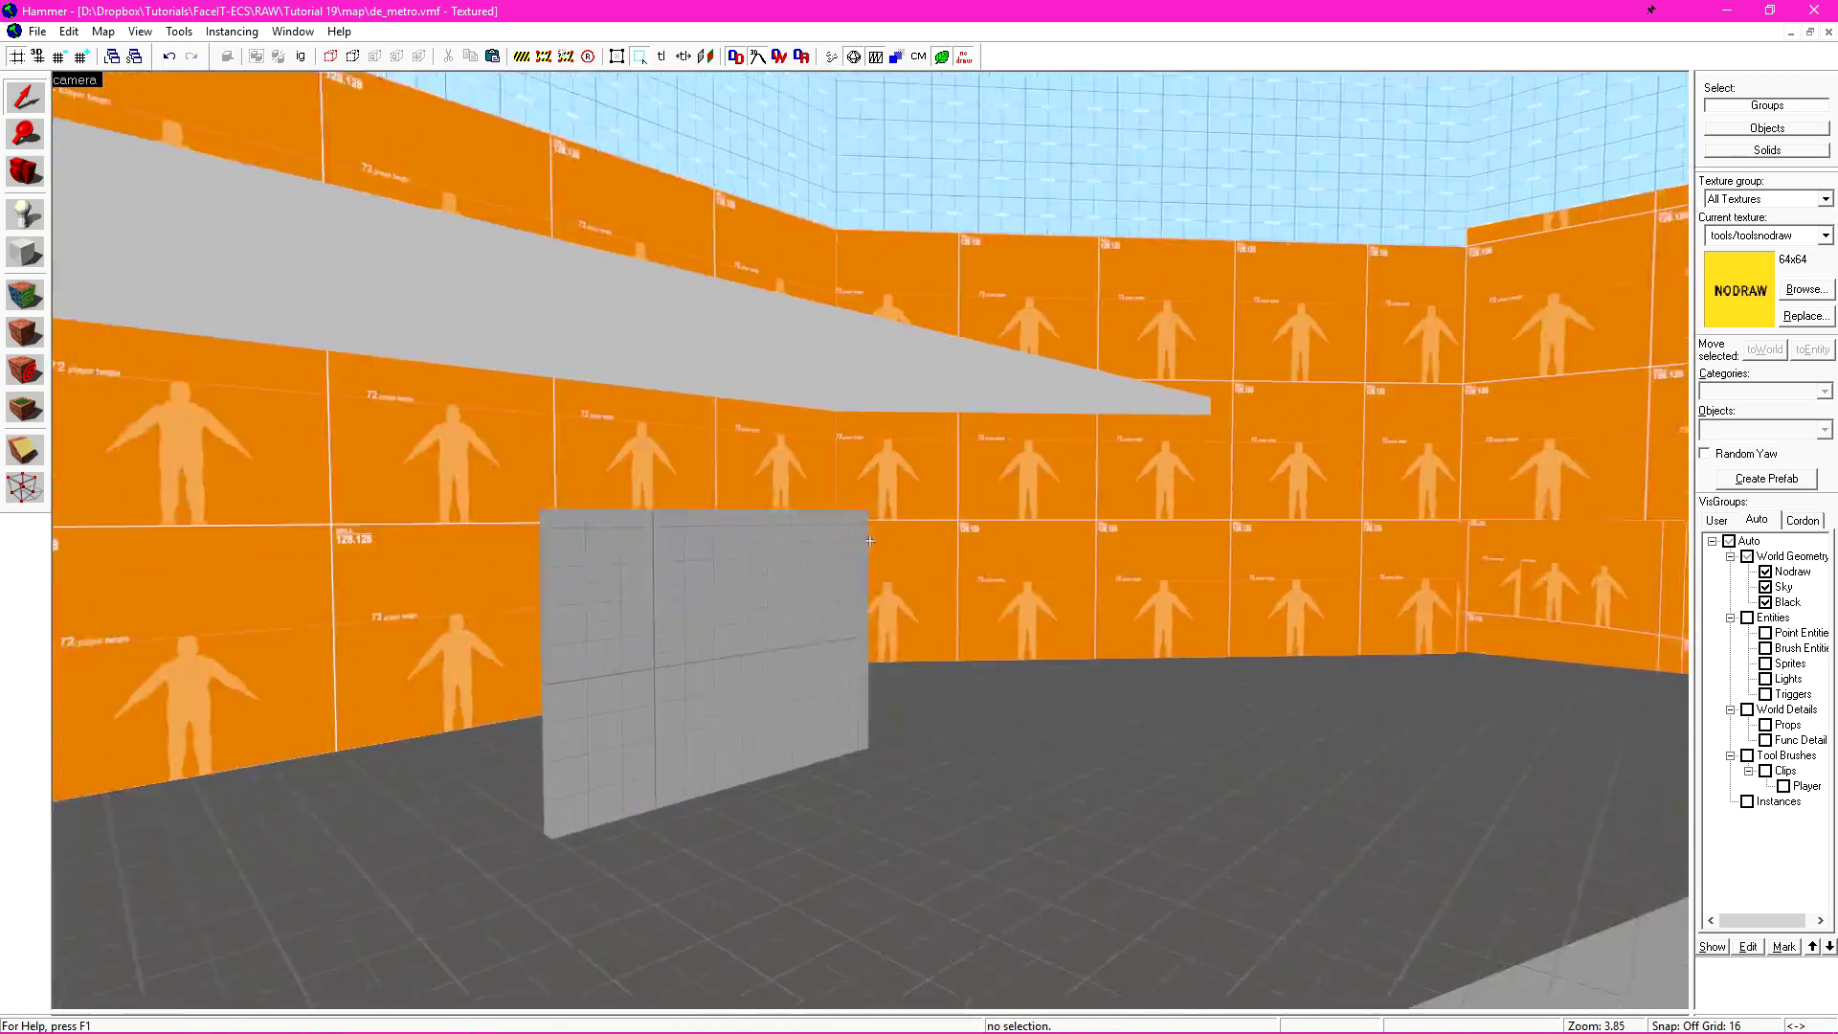
{"action": "key", "text": "w"}
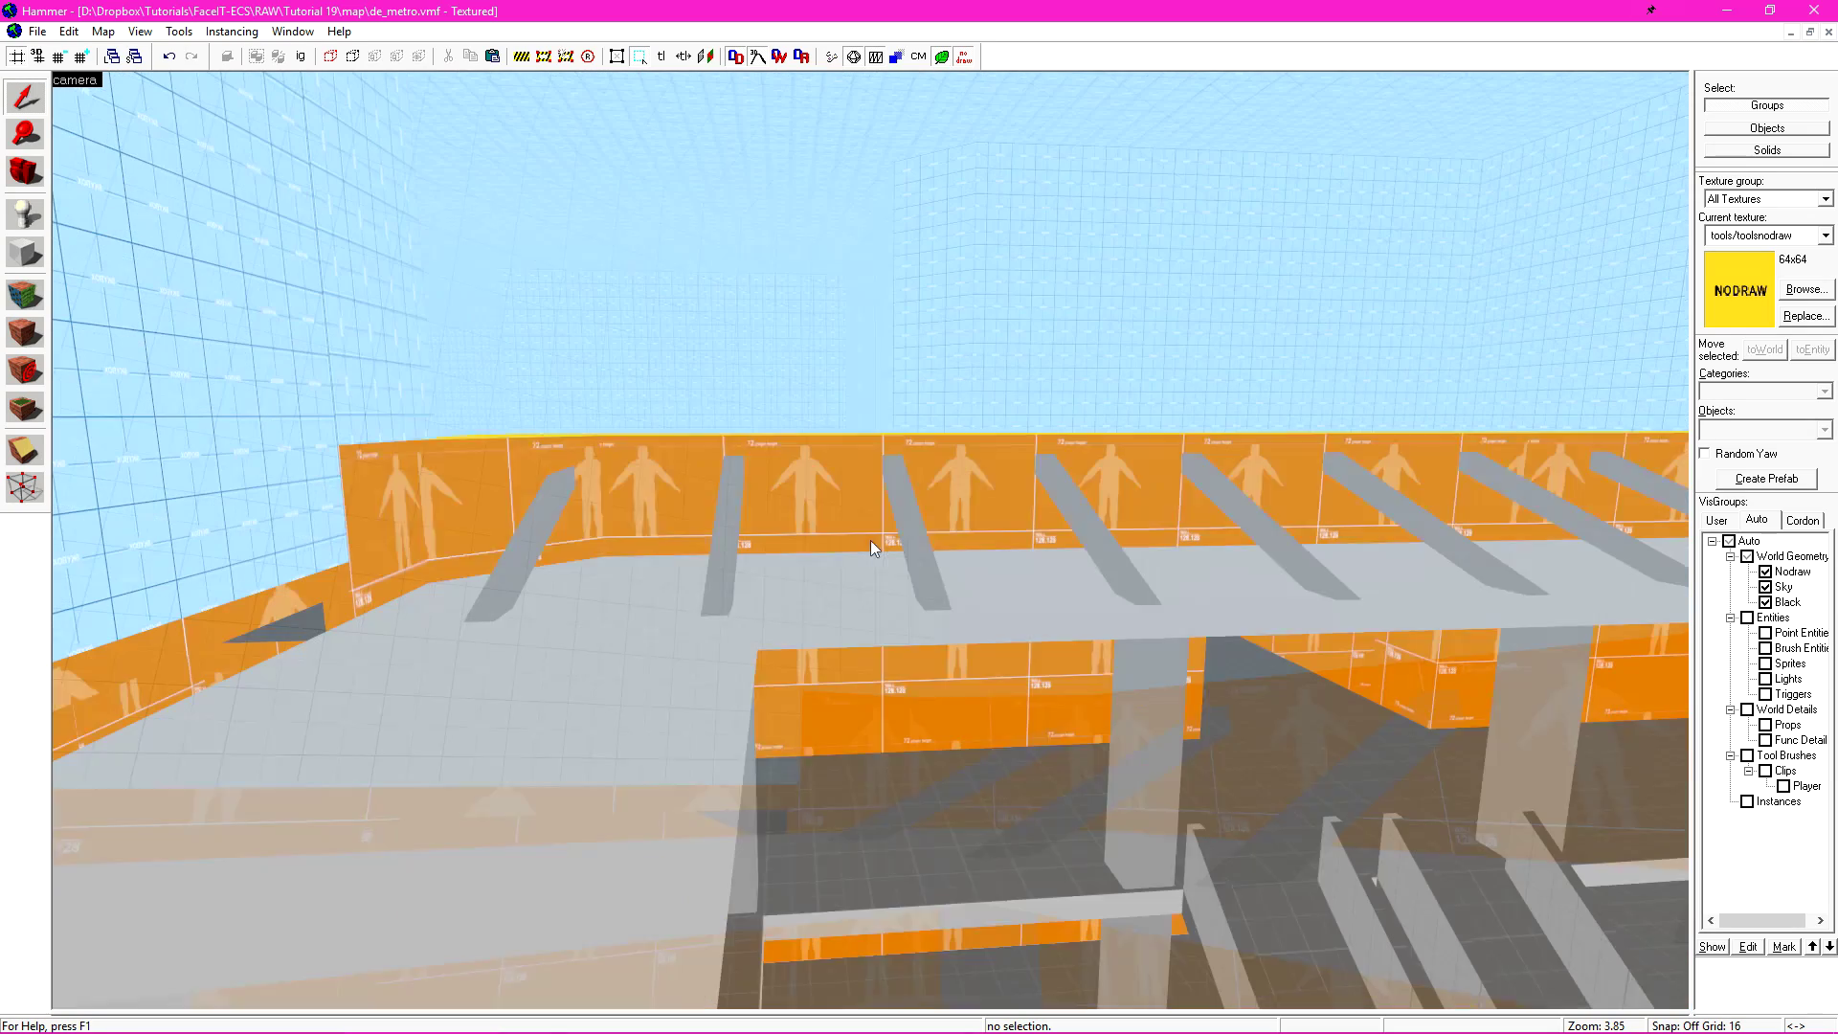
{"action": "key", "text": "z"}
{"action": "left_click", "coordinate": [536, 520]}
{"action": "left_click", "coordinate": [723, 508], "text": "ctrl"}
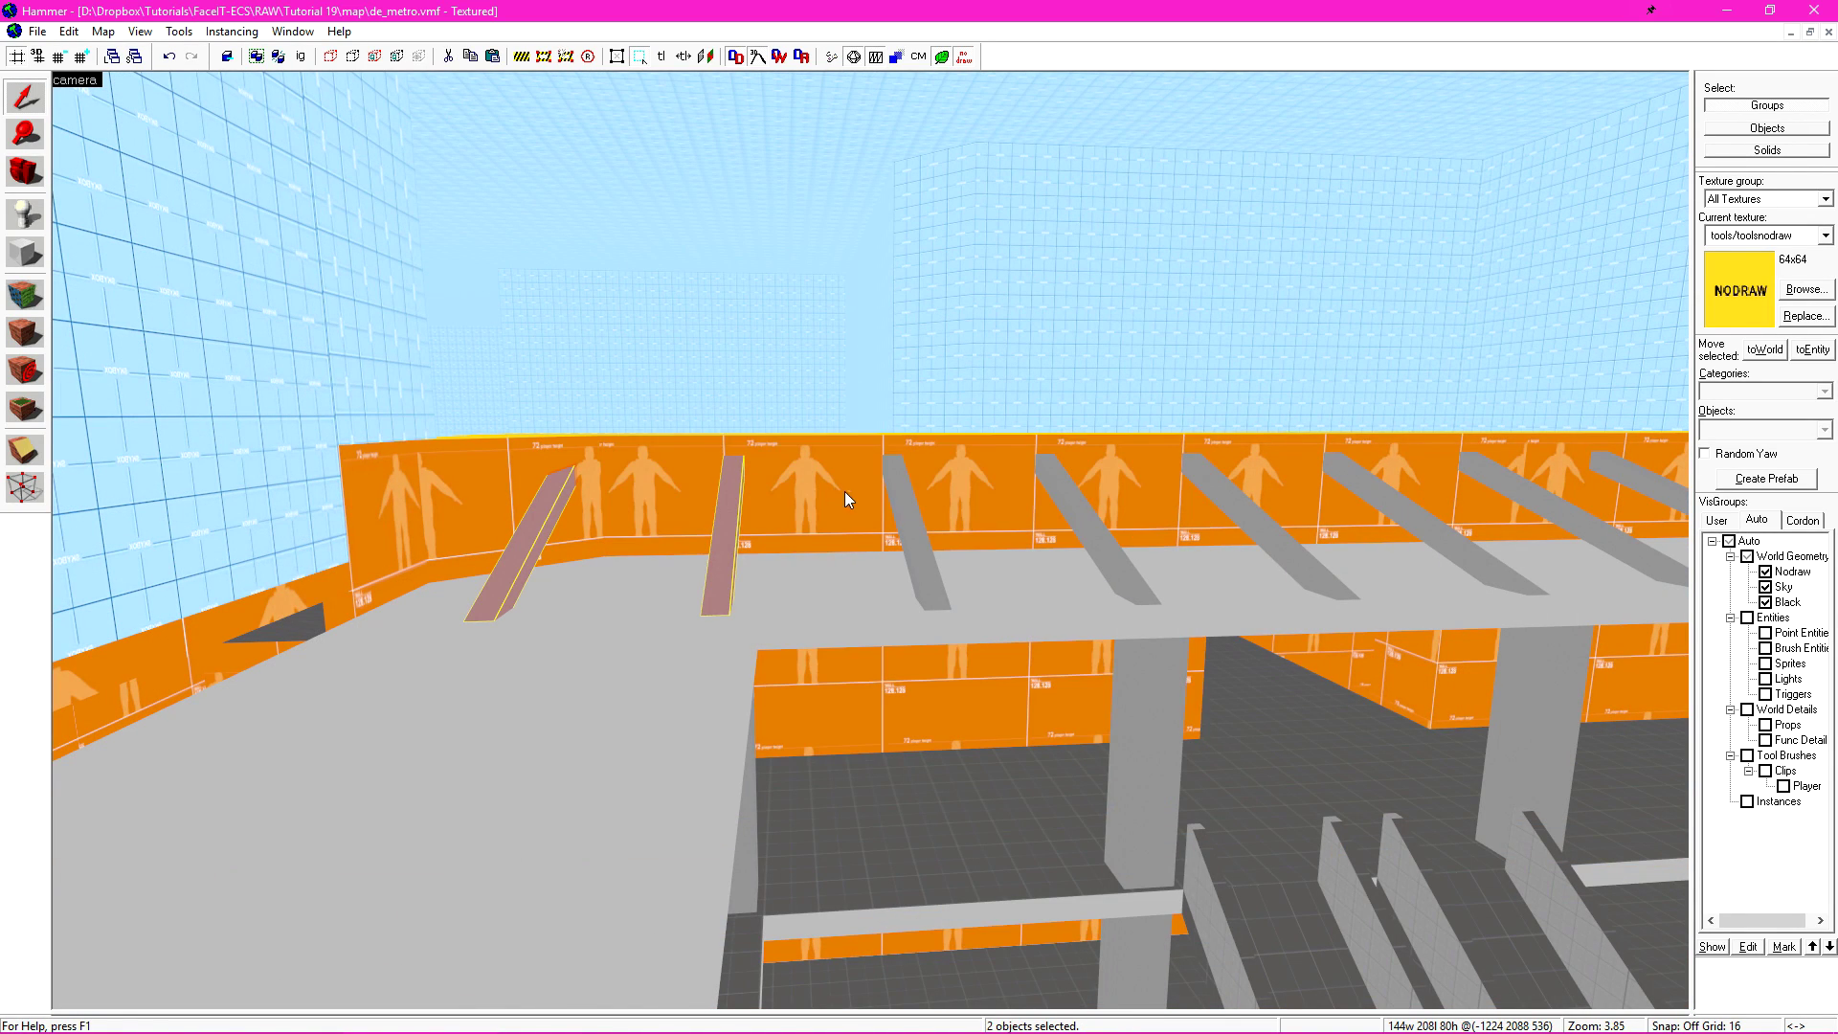
{"action": "left_click", "coordinate": [1063, 503], "text": "ctrl"}
{"action": "left_click", "coordinate": [1229, 497], "text": "ctrl"}
{"action": "left_click", "coordinate": [1383, 490], "text": "ctrl"}
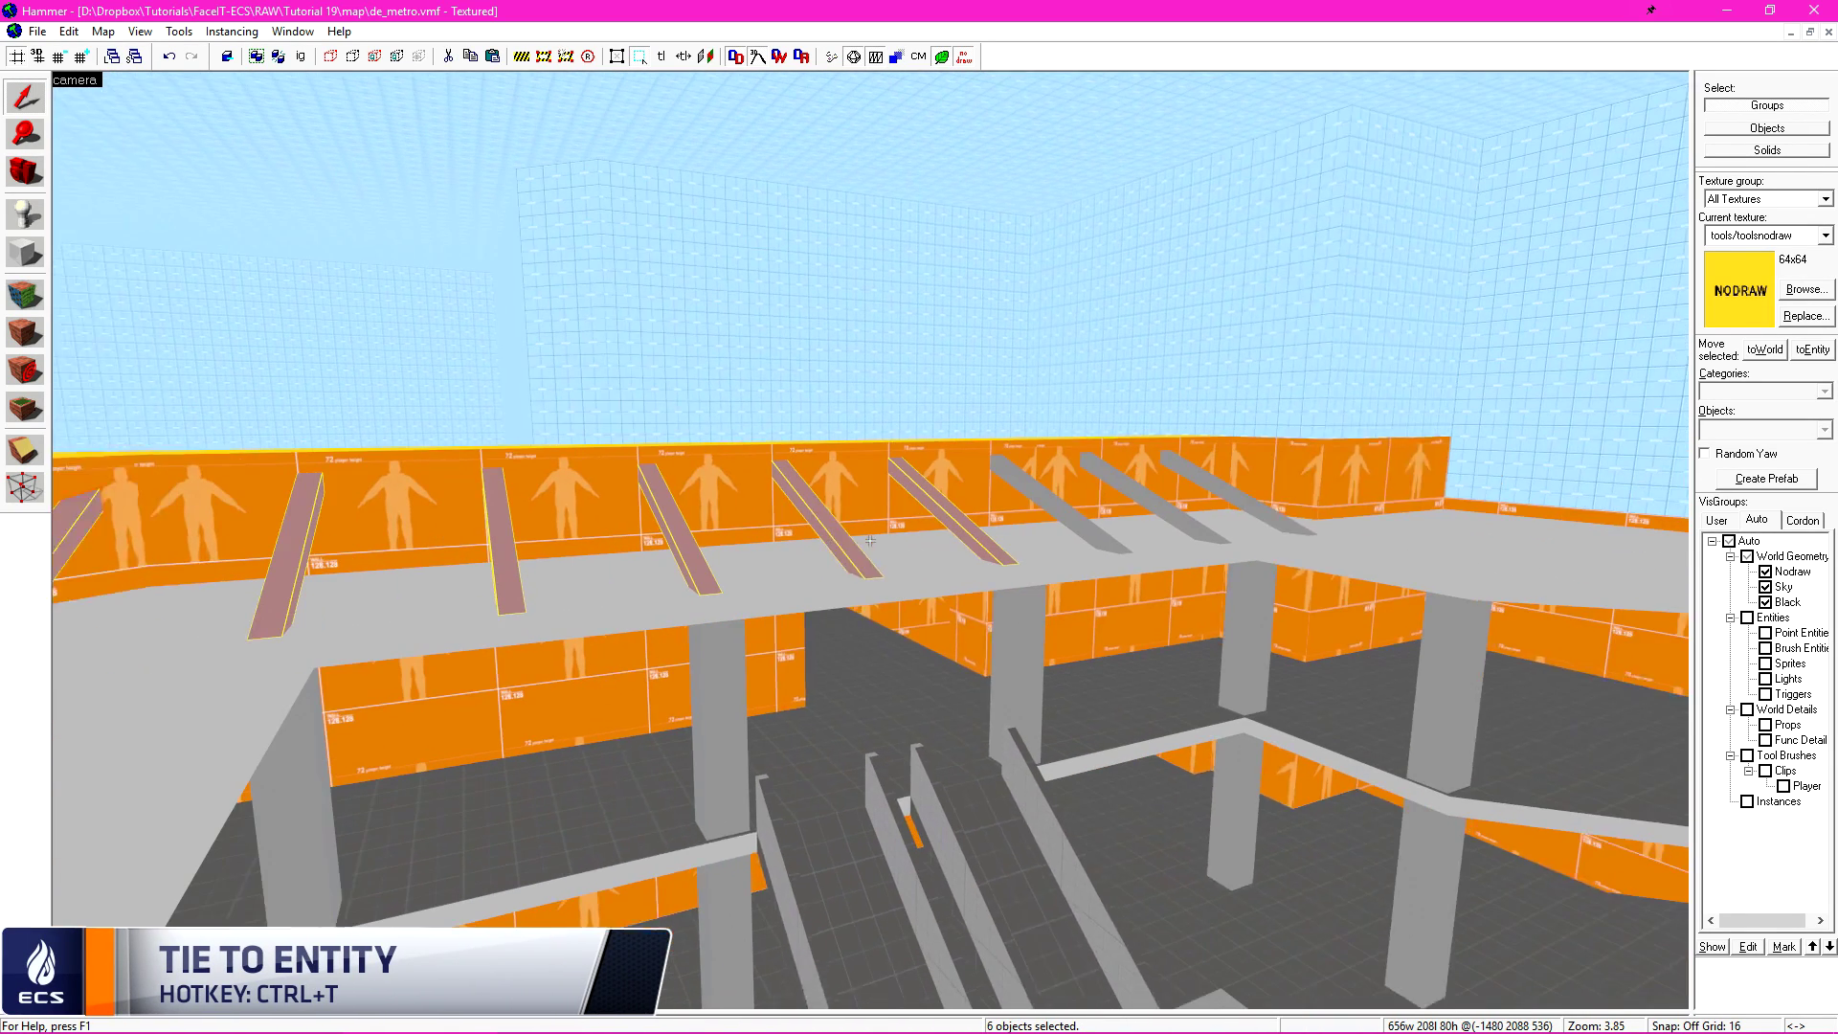
Add the last two ramps and tie all the ramps into a func_detail
{"action": "key", "text": "s"}
{"action": "left_click", "coordinate": [1042, 506], "text": "ctrl"}
{"action": "left_click", "coordinate": [1122, 480], "text": "ctrl"}
{"action": "key", "text": "ctrl+t"}
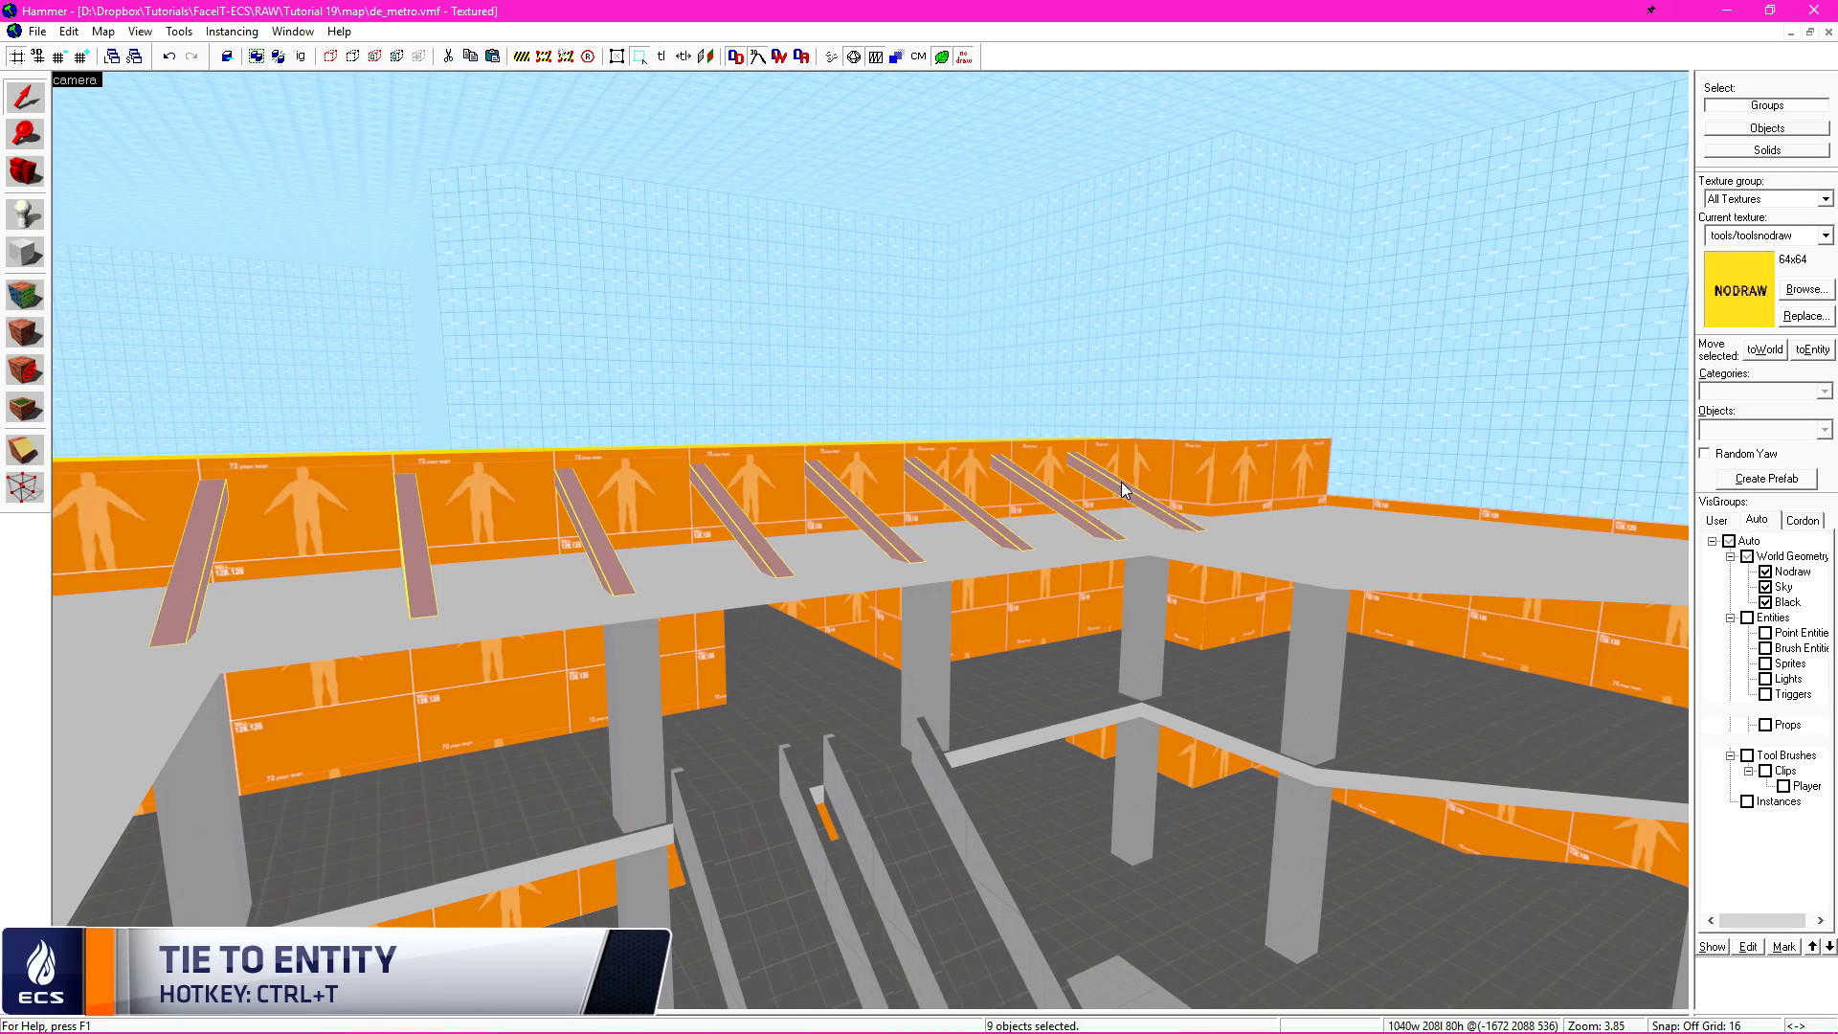
{"action": "left_click", "coordinate": [1038, 753]}
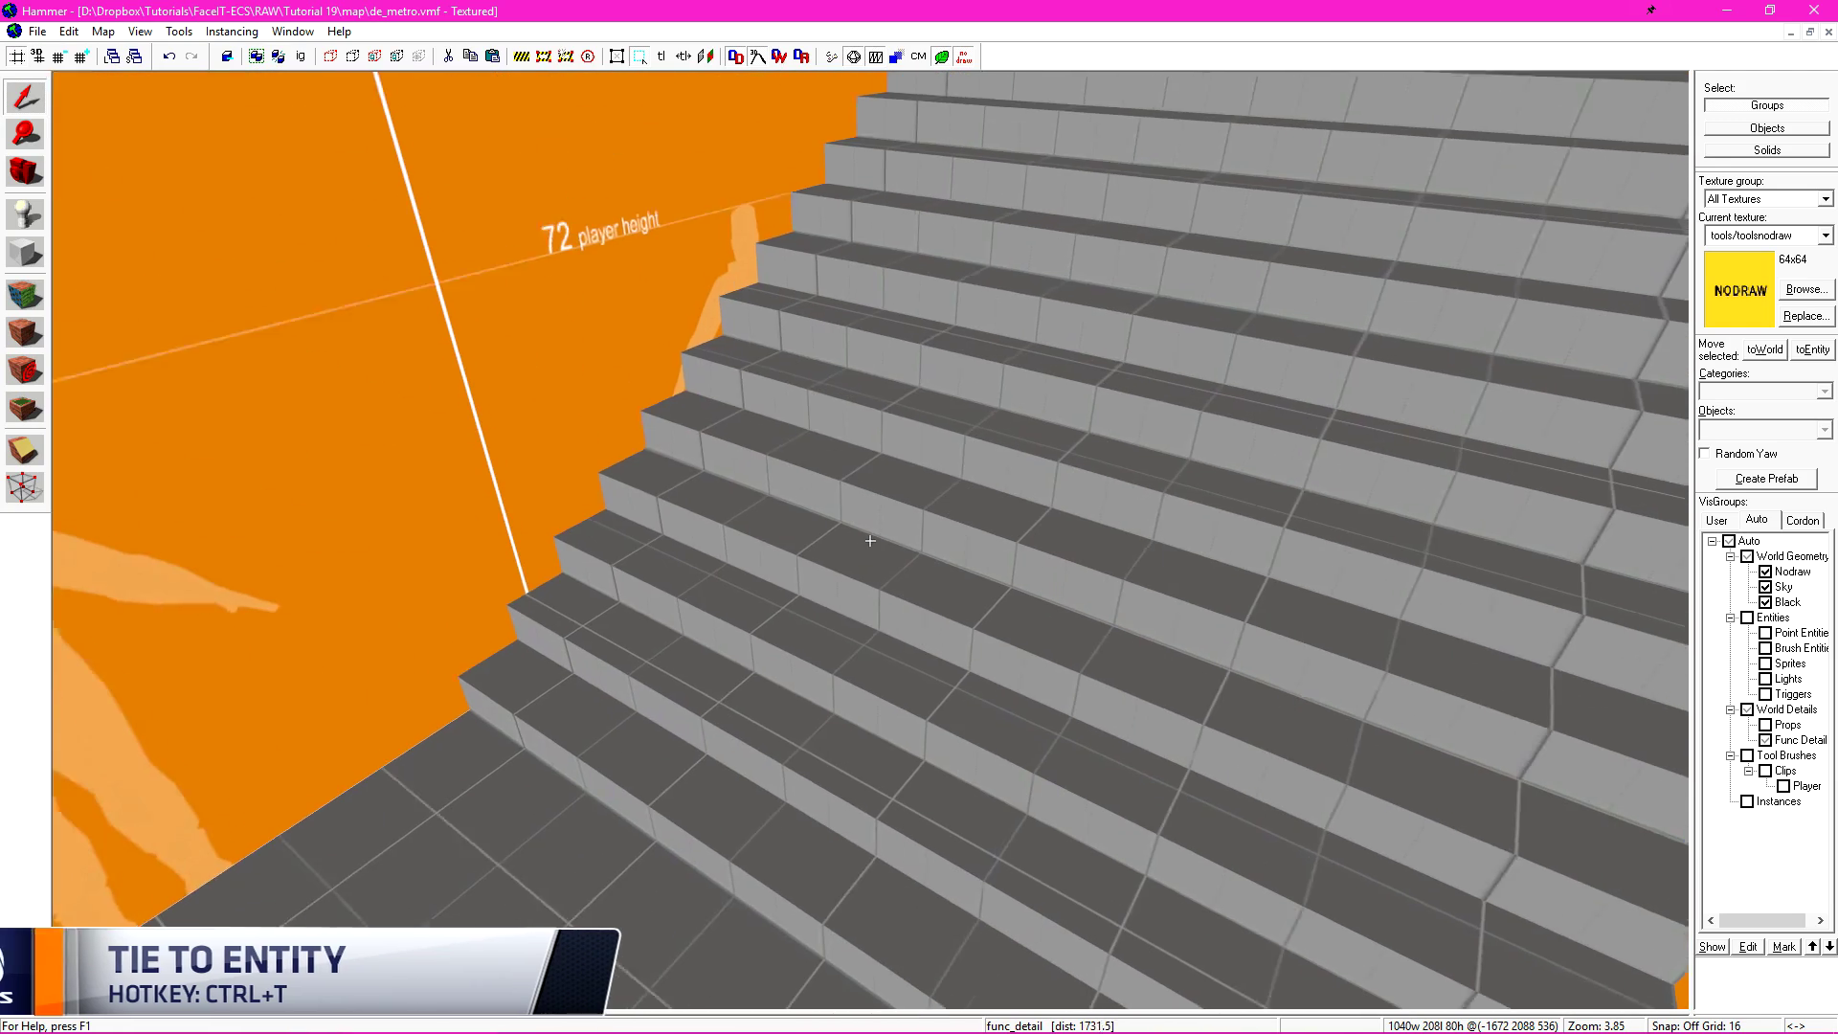
Tie the staircase steps into a func_detail, then hide the Func Detail visgroup
{"action": "key", "text": "z"}
{"action": "left_click", "coordinate": [952, 448]}
{"action": "left_click", "coordinate": [1085, 373], "text": "ctrl"}
{"action": "left_click", "coordinate": [1153, 248], "text": "ctrl"}
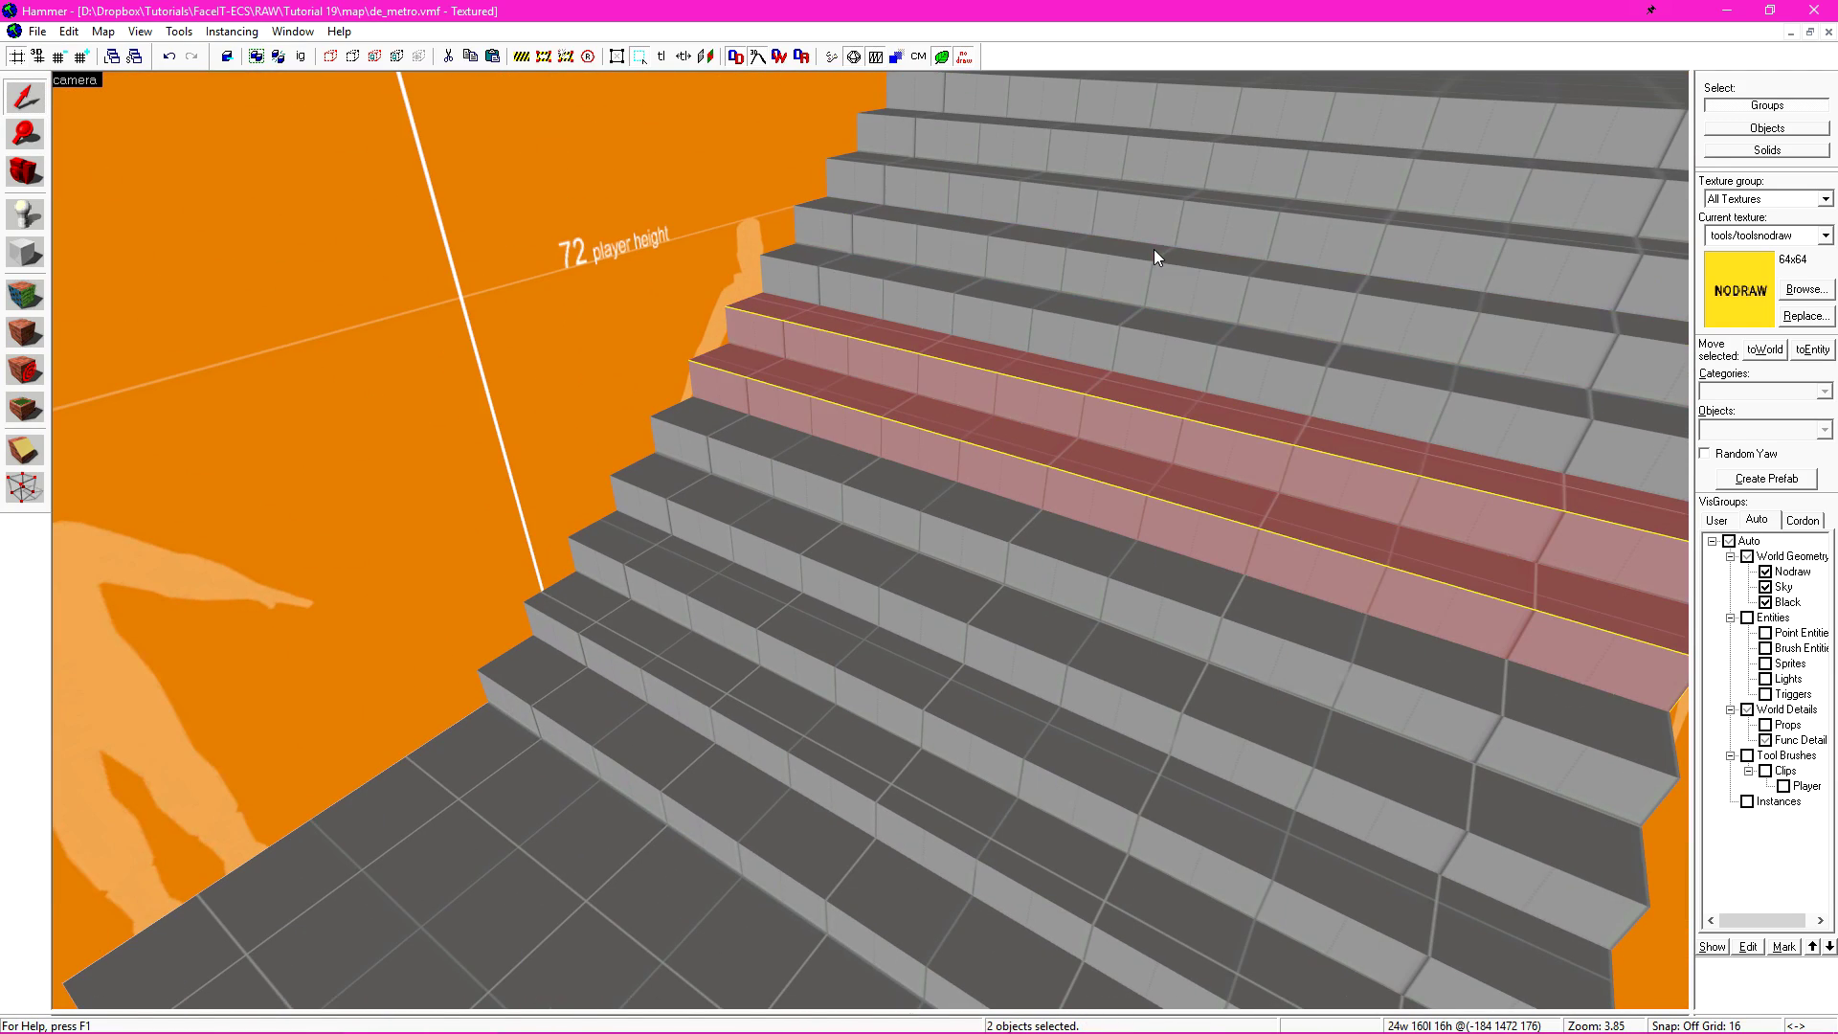
{"action": "left_click", "coordinate": [1214, 165], "text": "ctrl"}
{"action": "left_click", "coordinate": [978, 603], "text": "ctrl"}
{"action": "left_click", "coordinate": [804, 718], "text": "ctrl"}
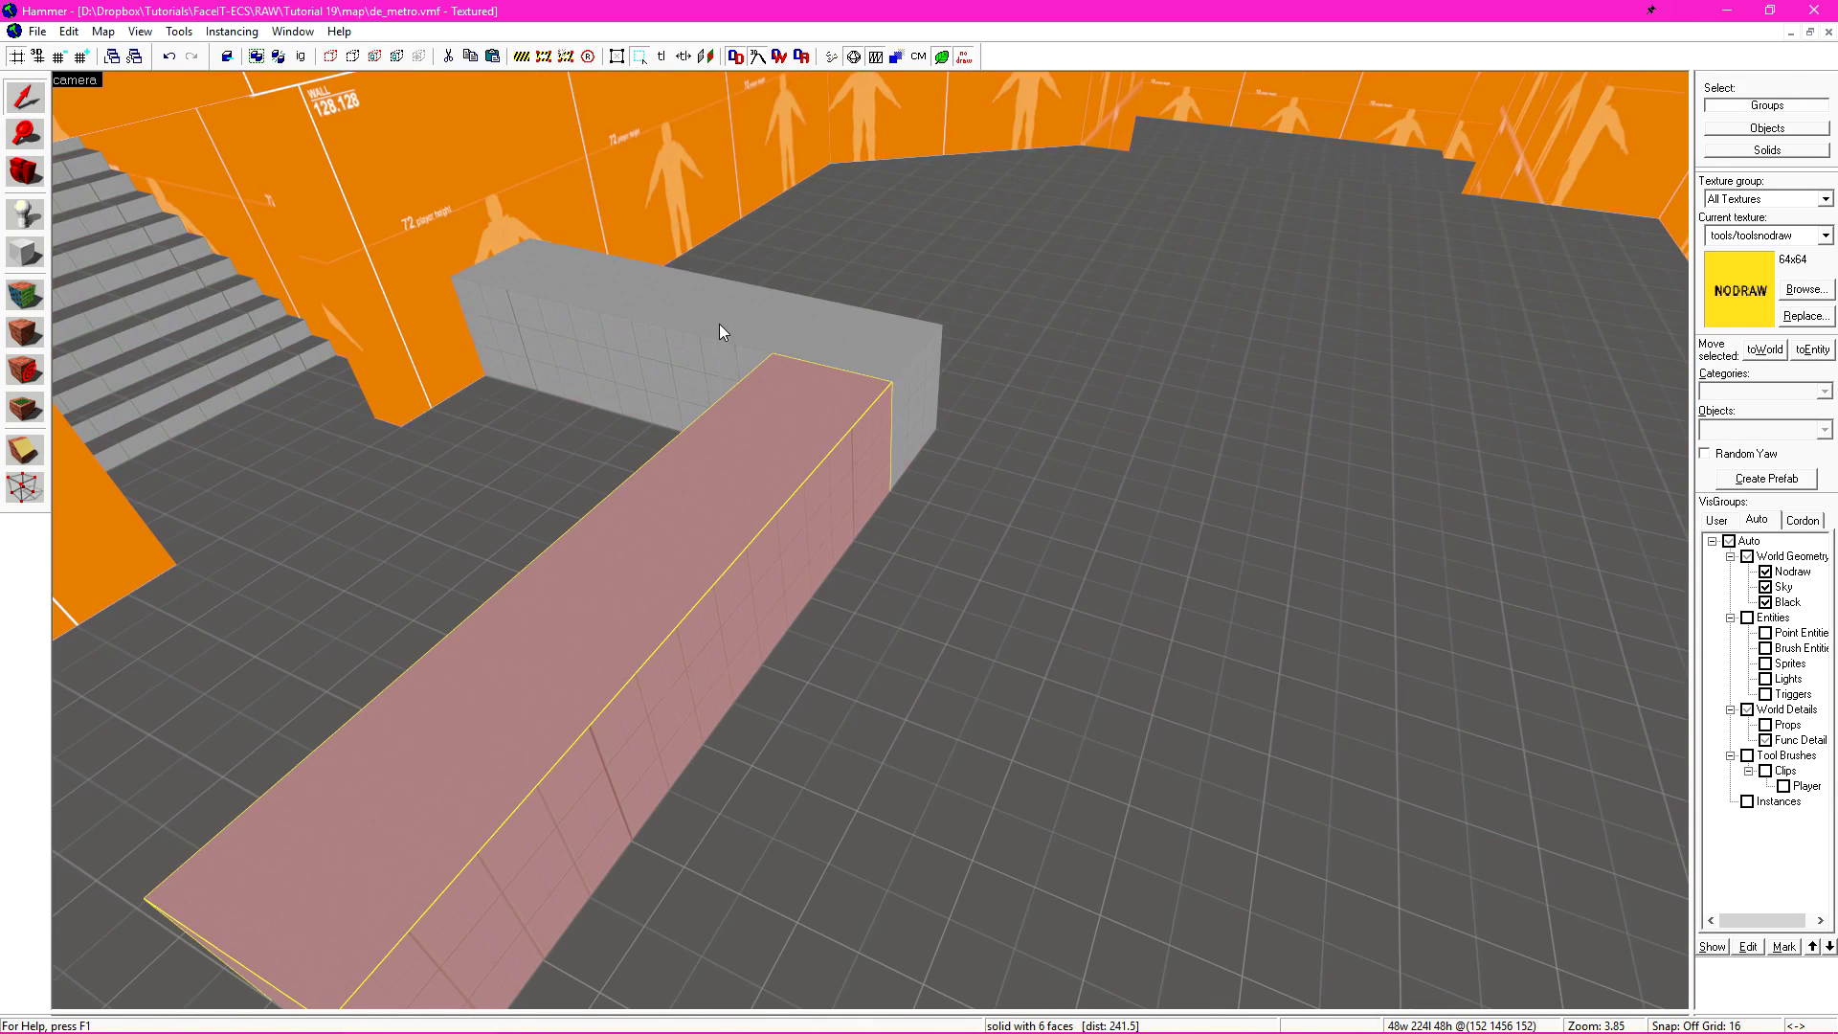
{"action": "key", "text": "ctrl+t"}
{"action": "left_click", "coordinate": [1115, 753]}
{"action": "key", "text": "z"}
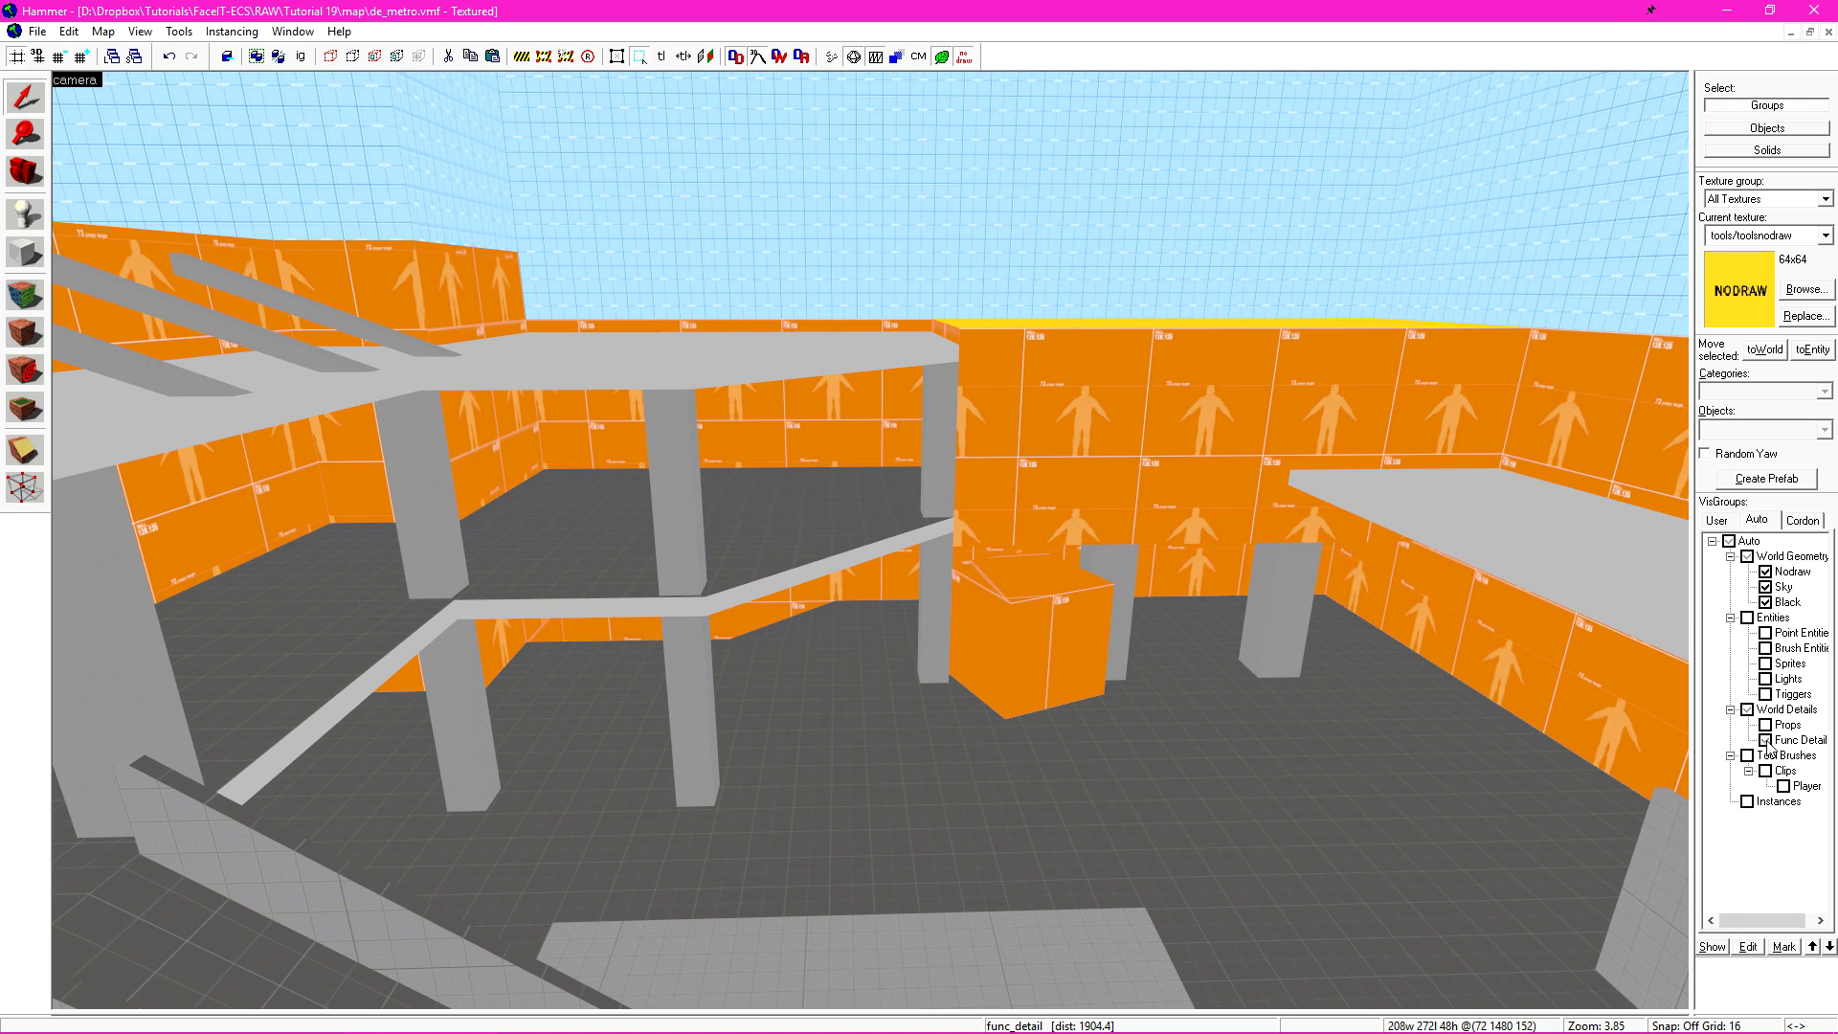
{"action": "left_click", "coordinate": [1766, 740]}
Make the front, rear and right pillars and both central ramps func_detail
{"action": "key", "text": "z"}
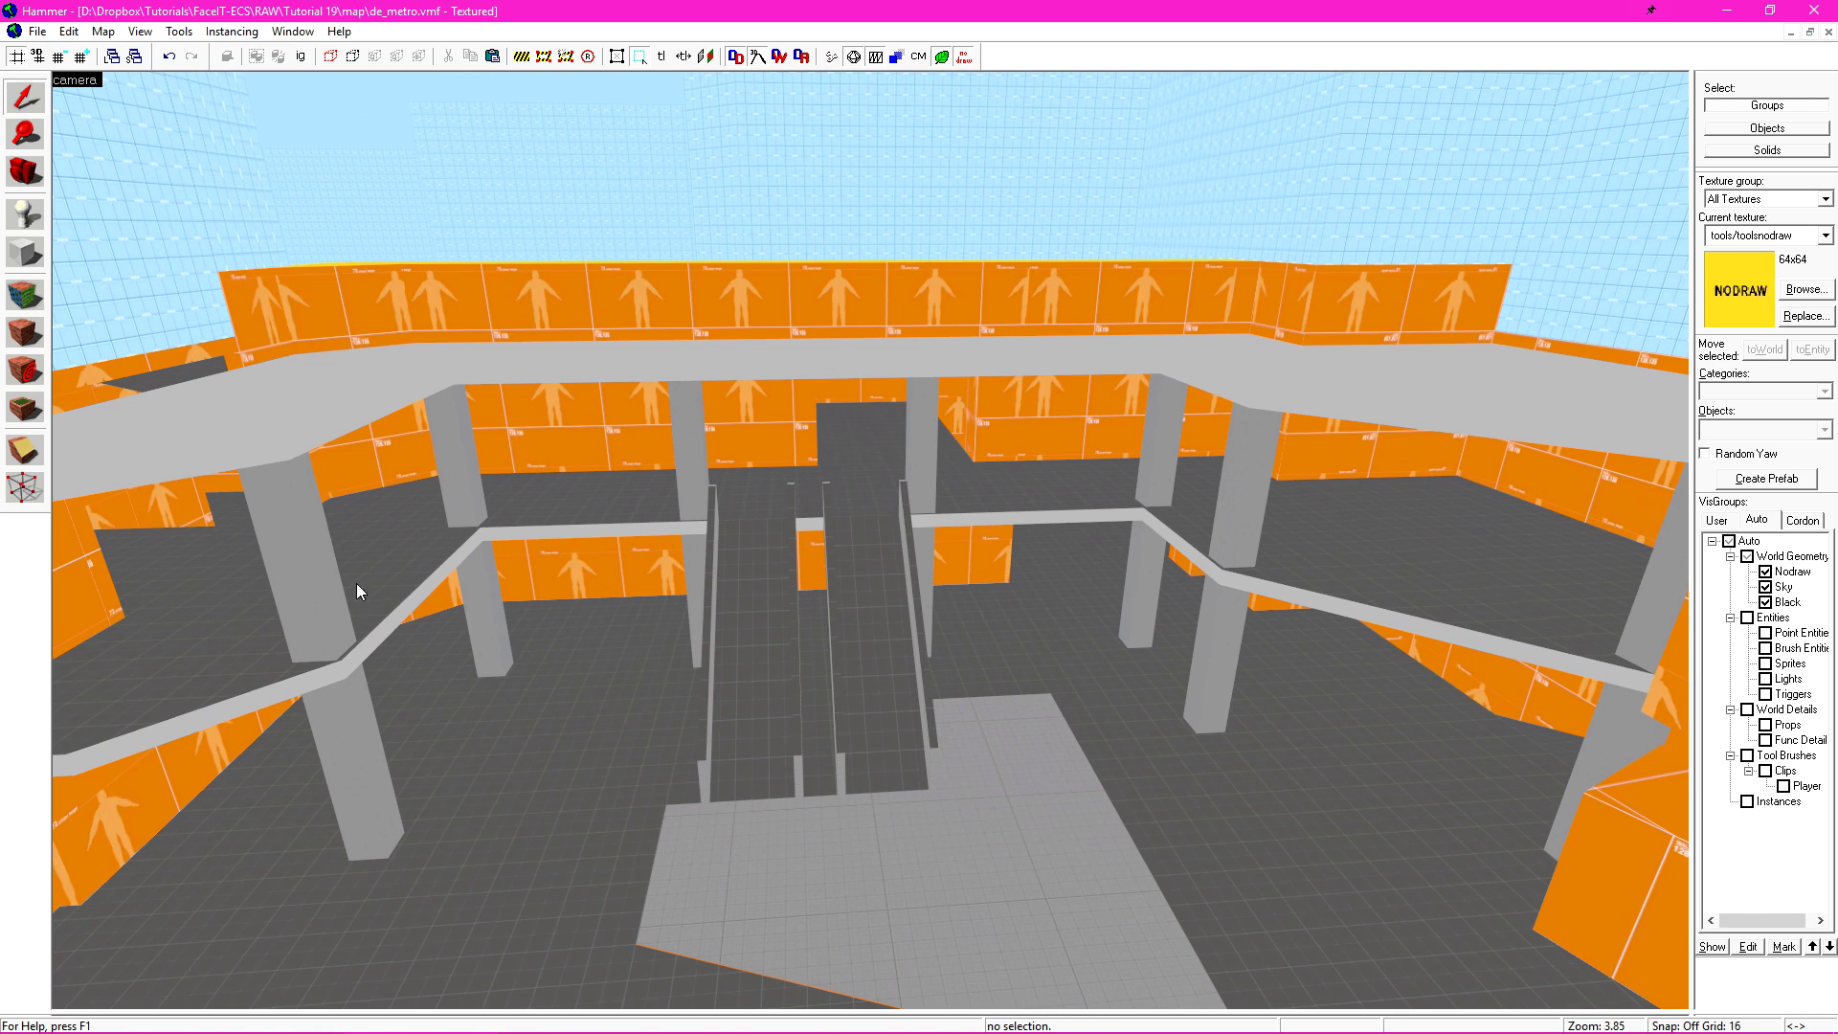
{"action": "left_click", "coordinate": [357, 589]}
{"action": "key", "text": "alt+Return"}
{"action": "left_click", "coordinate": [470, 468]}
{"action": "mouse_move", "coordinate": [782, 305]}
{"action": "left_mouse_down"}
{"action": "mouse_move", "coordinate": [787, 507]}
{"action": "mouse_move", "coordinate": [721, 626]}
{"action": "left_mouse_up"}
{"action": "left_click", "coordinate": [1247, 473]}
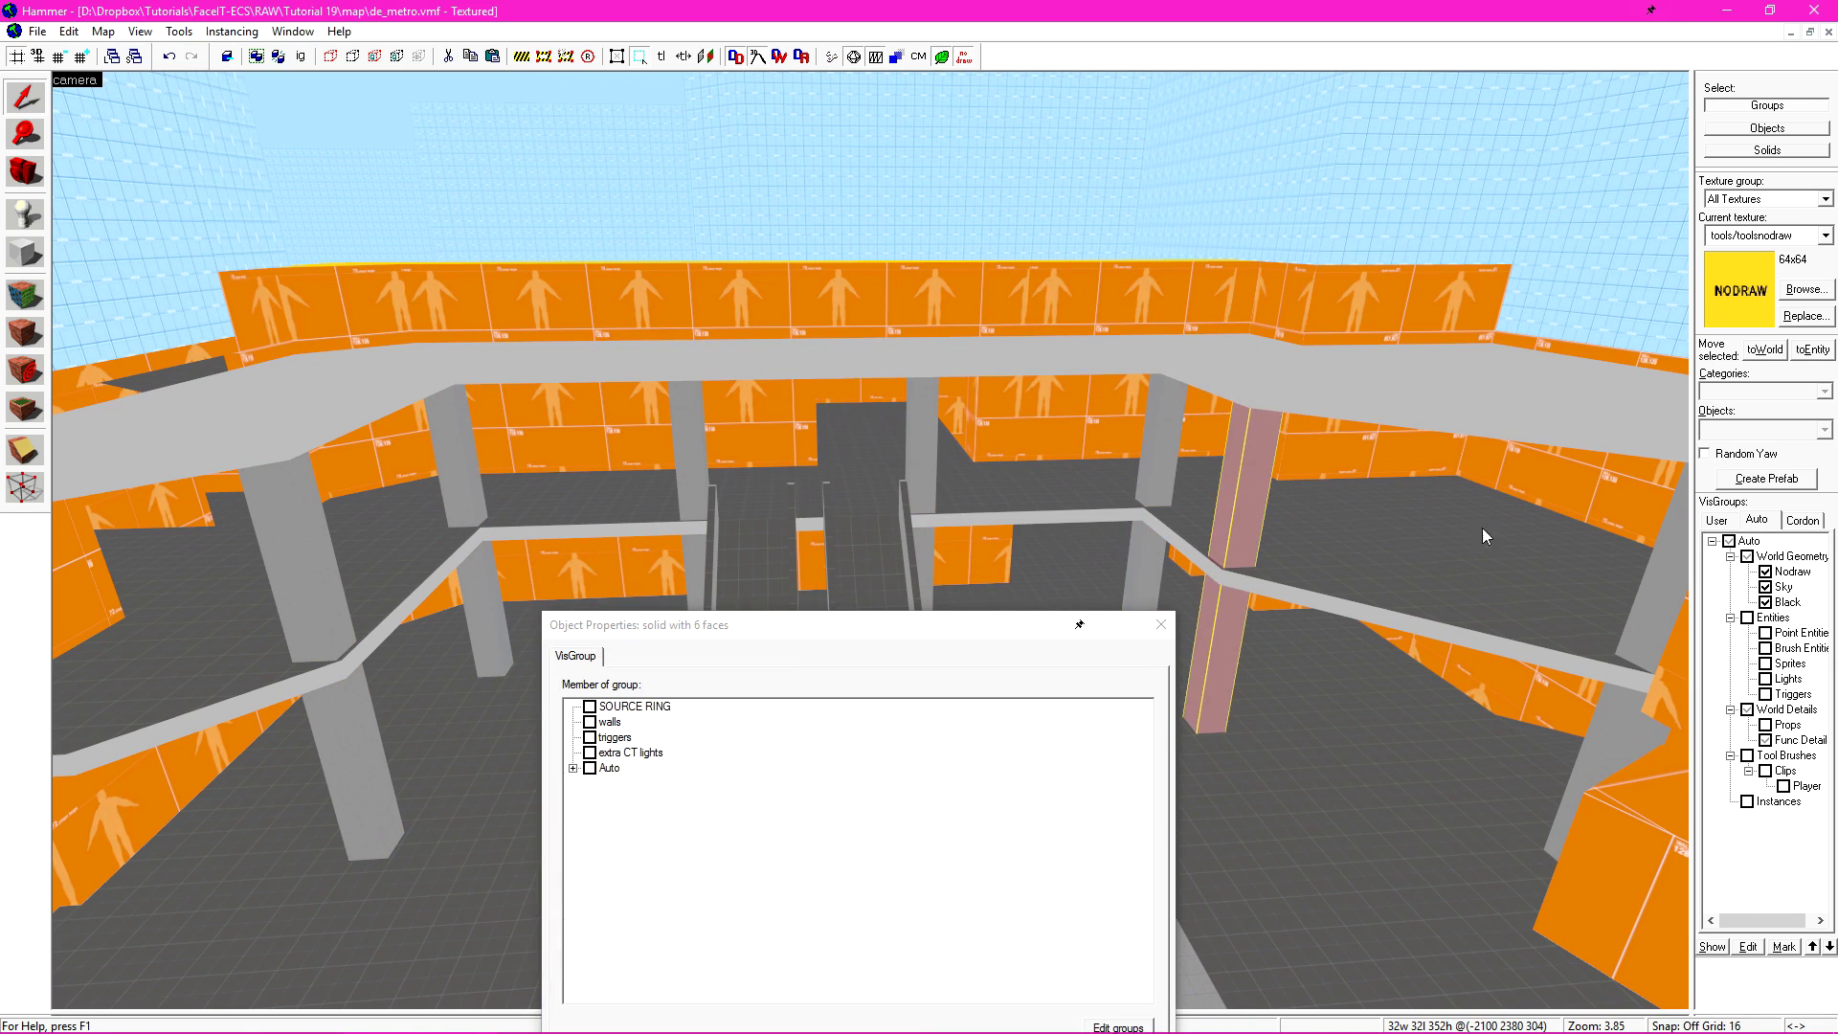
{"action": "left_click", "coordinate": [850, 532]}
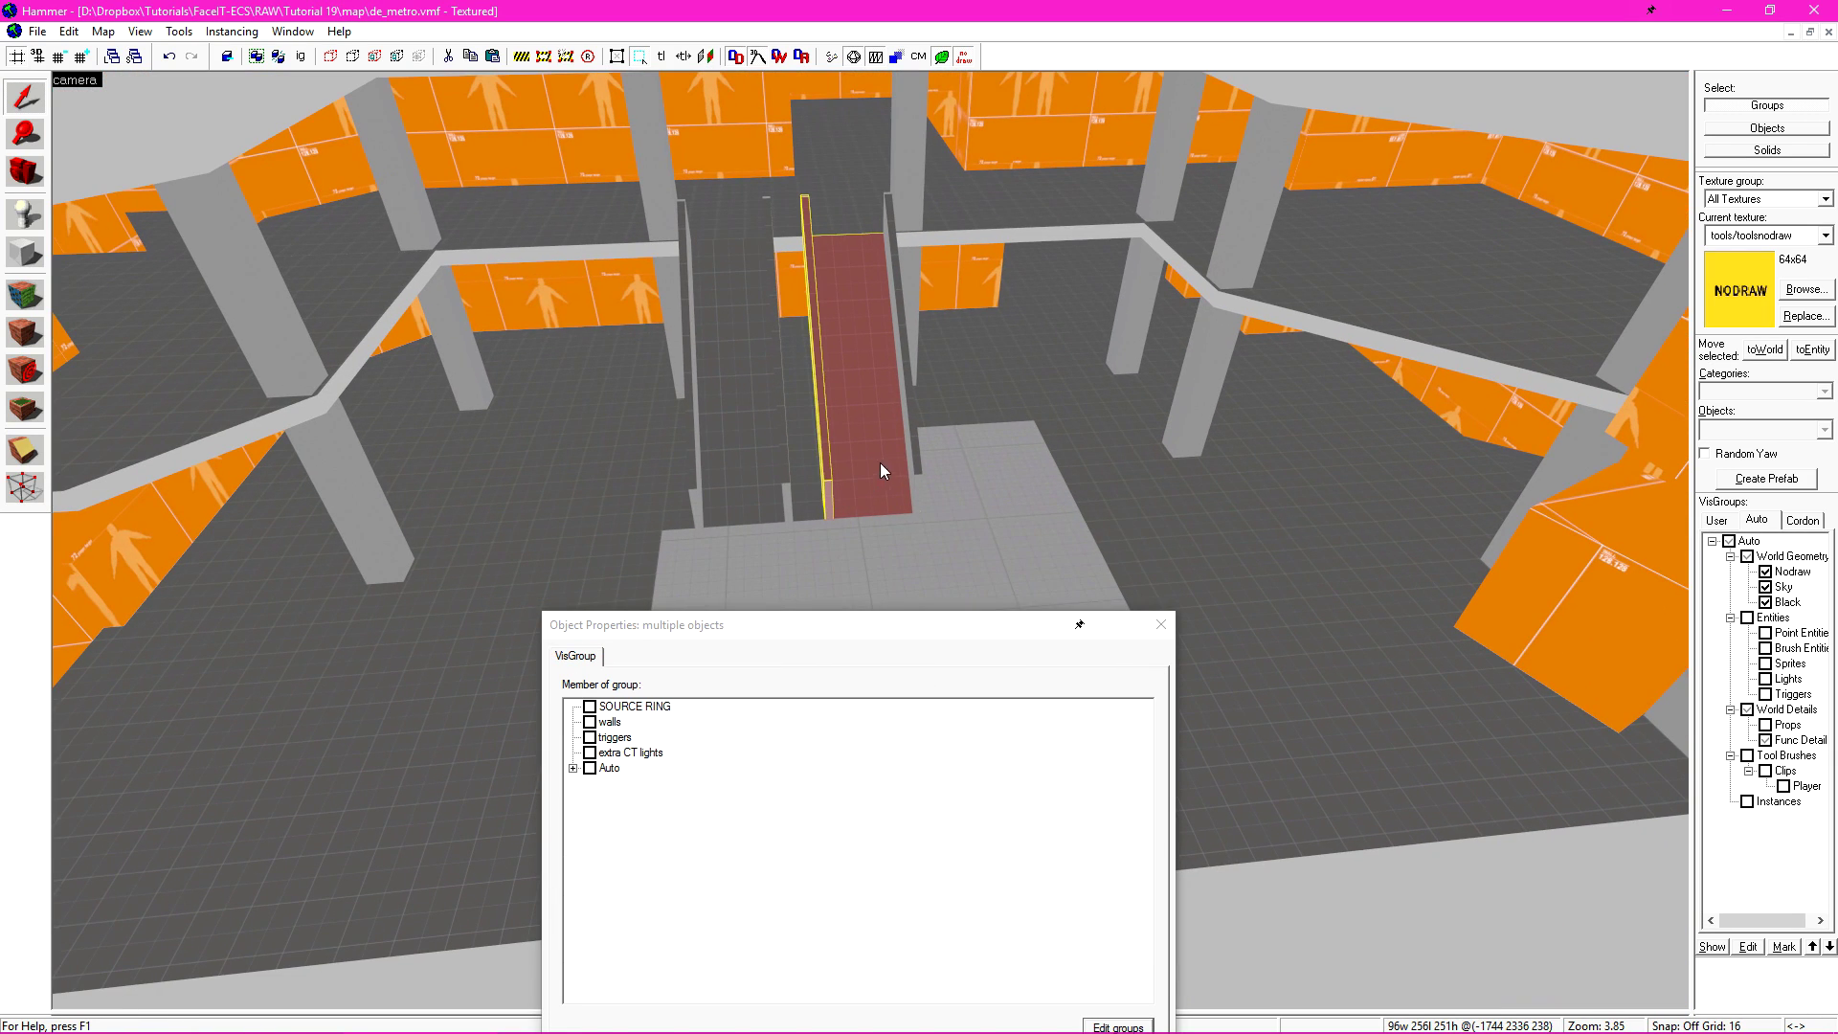
{"action": "left_click", "coordinate": [773, 444]}
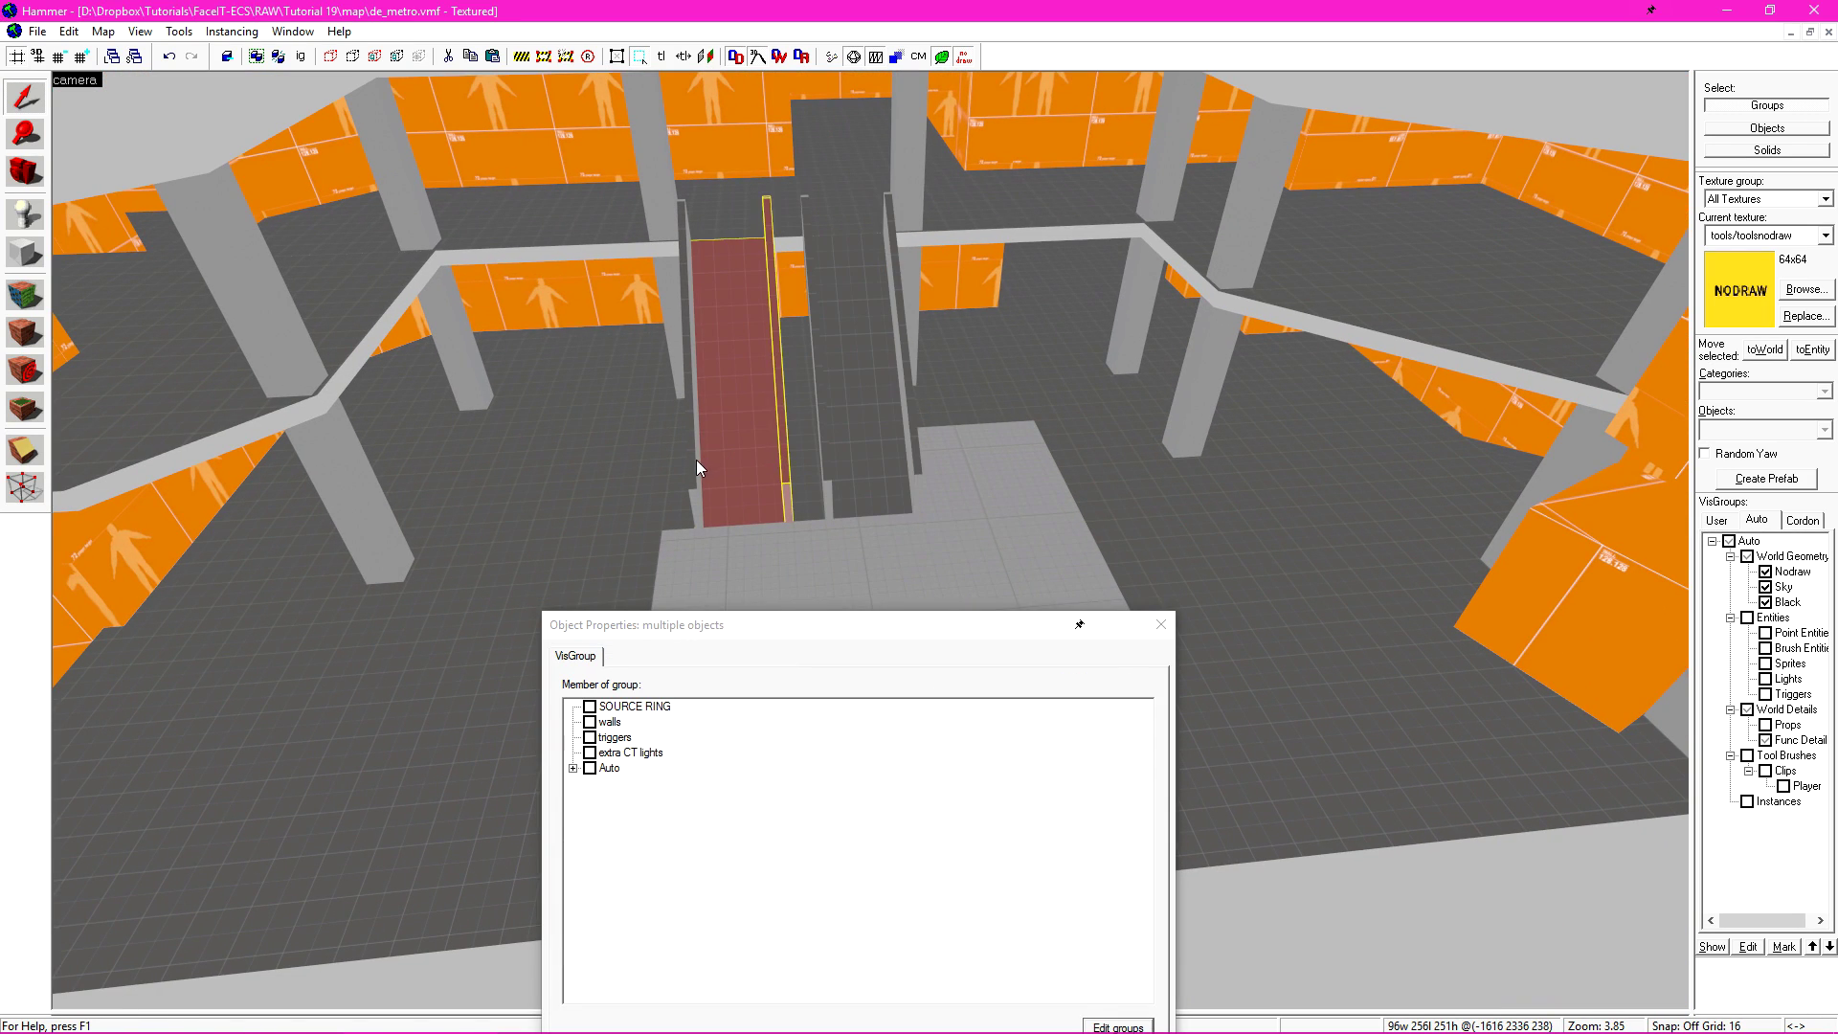
{"action": "key", "text": "ctrl+t"}
{"action": "key", "text": "h"}
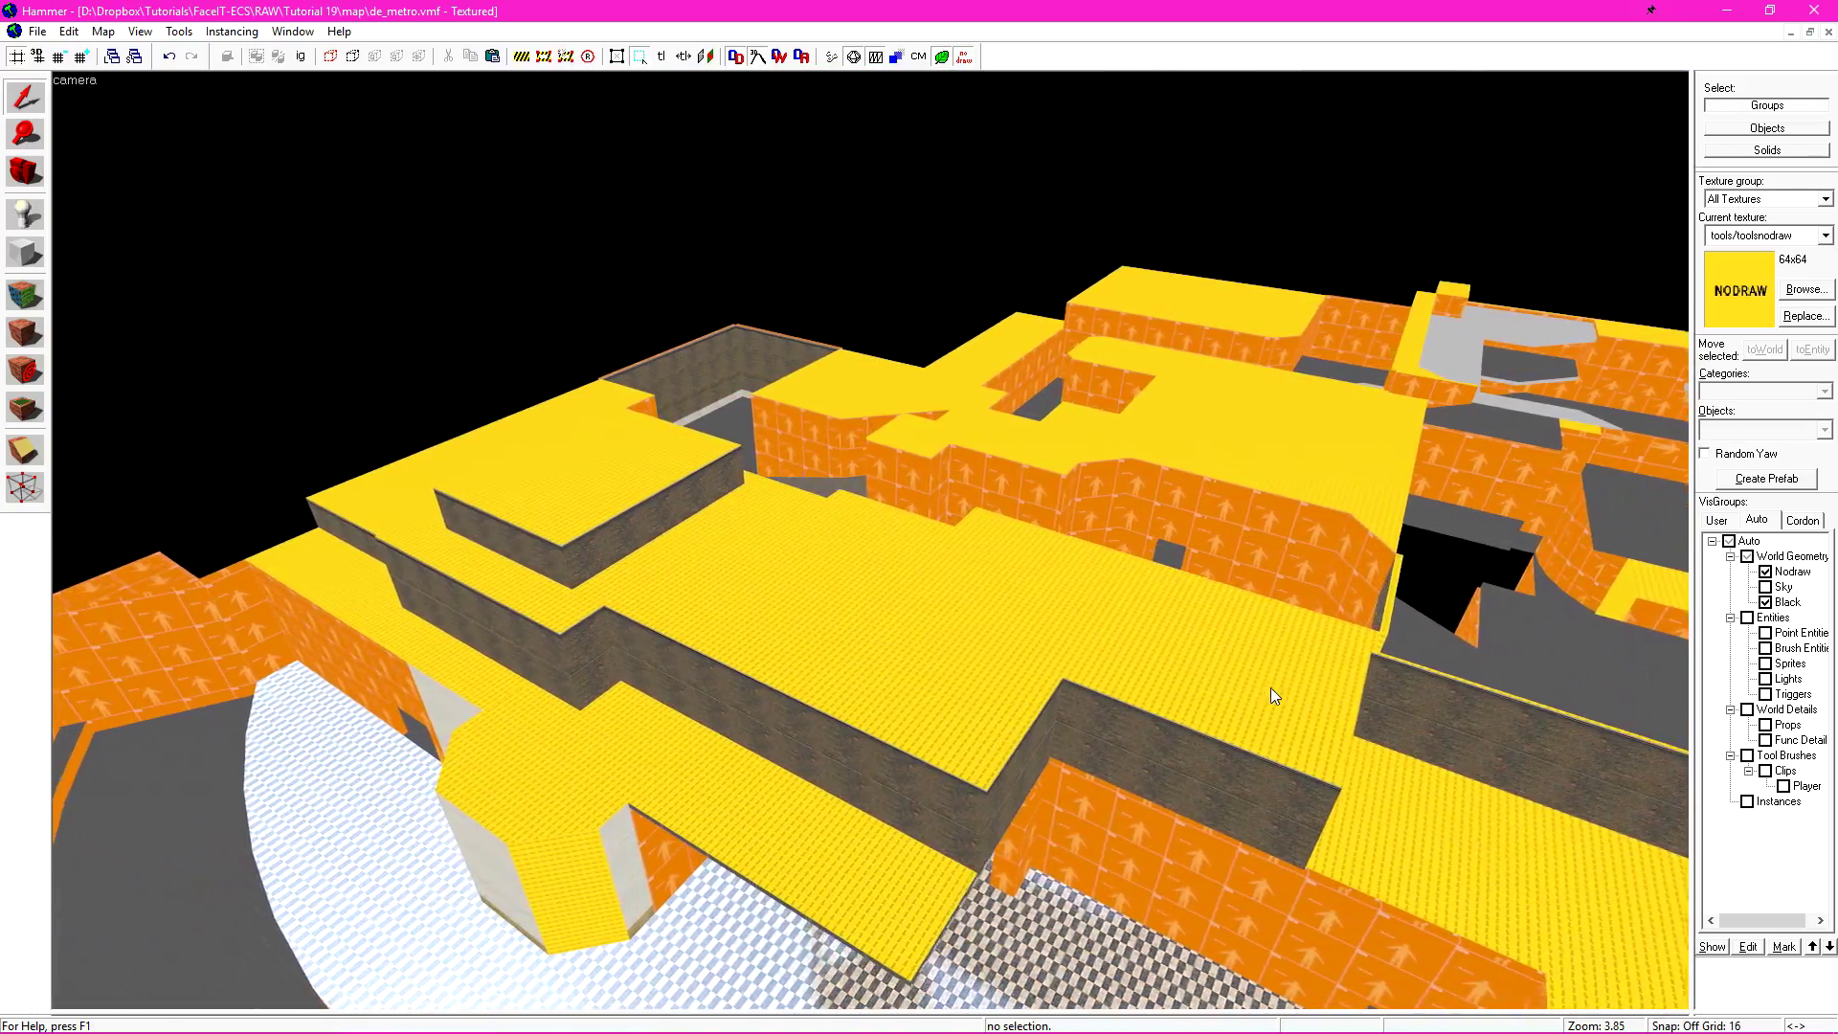
Toggle the Auto visgroup off and back on to reveal all groups
{"action": "key", "text": "z"}
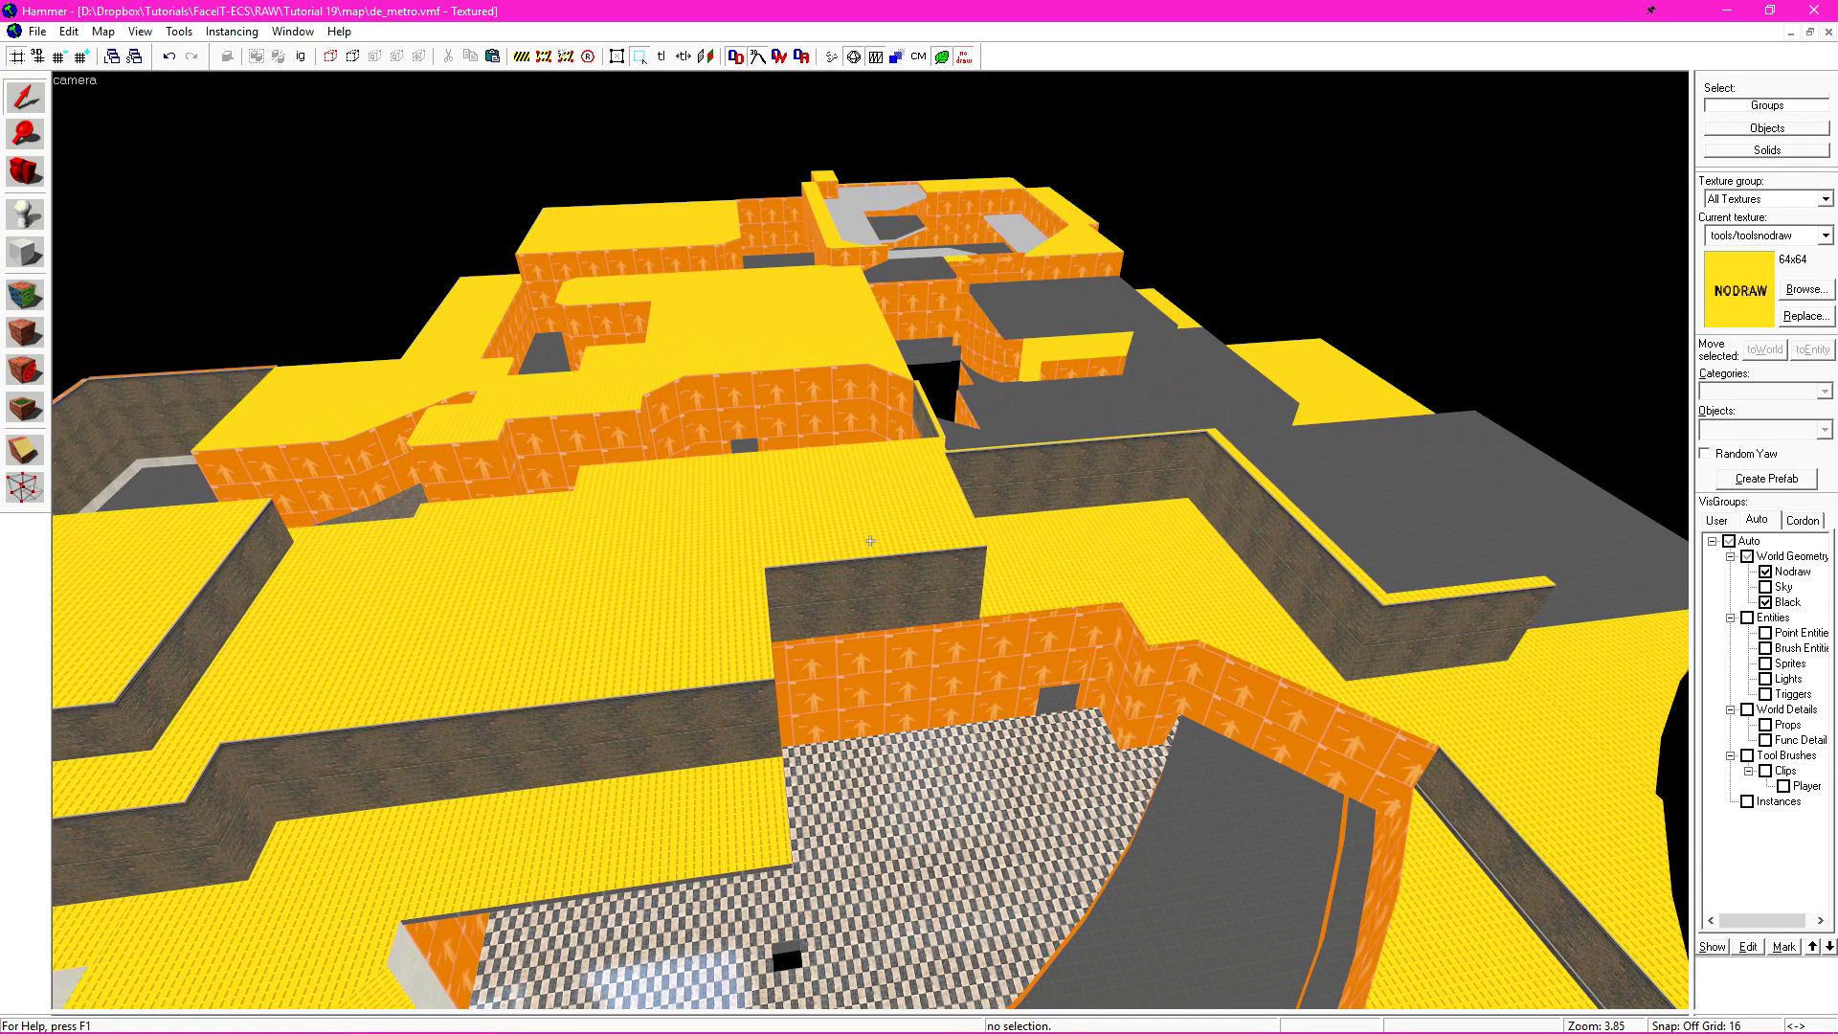
{"action": "left_click", "coordinate": [1729, 540]}
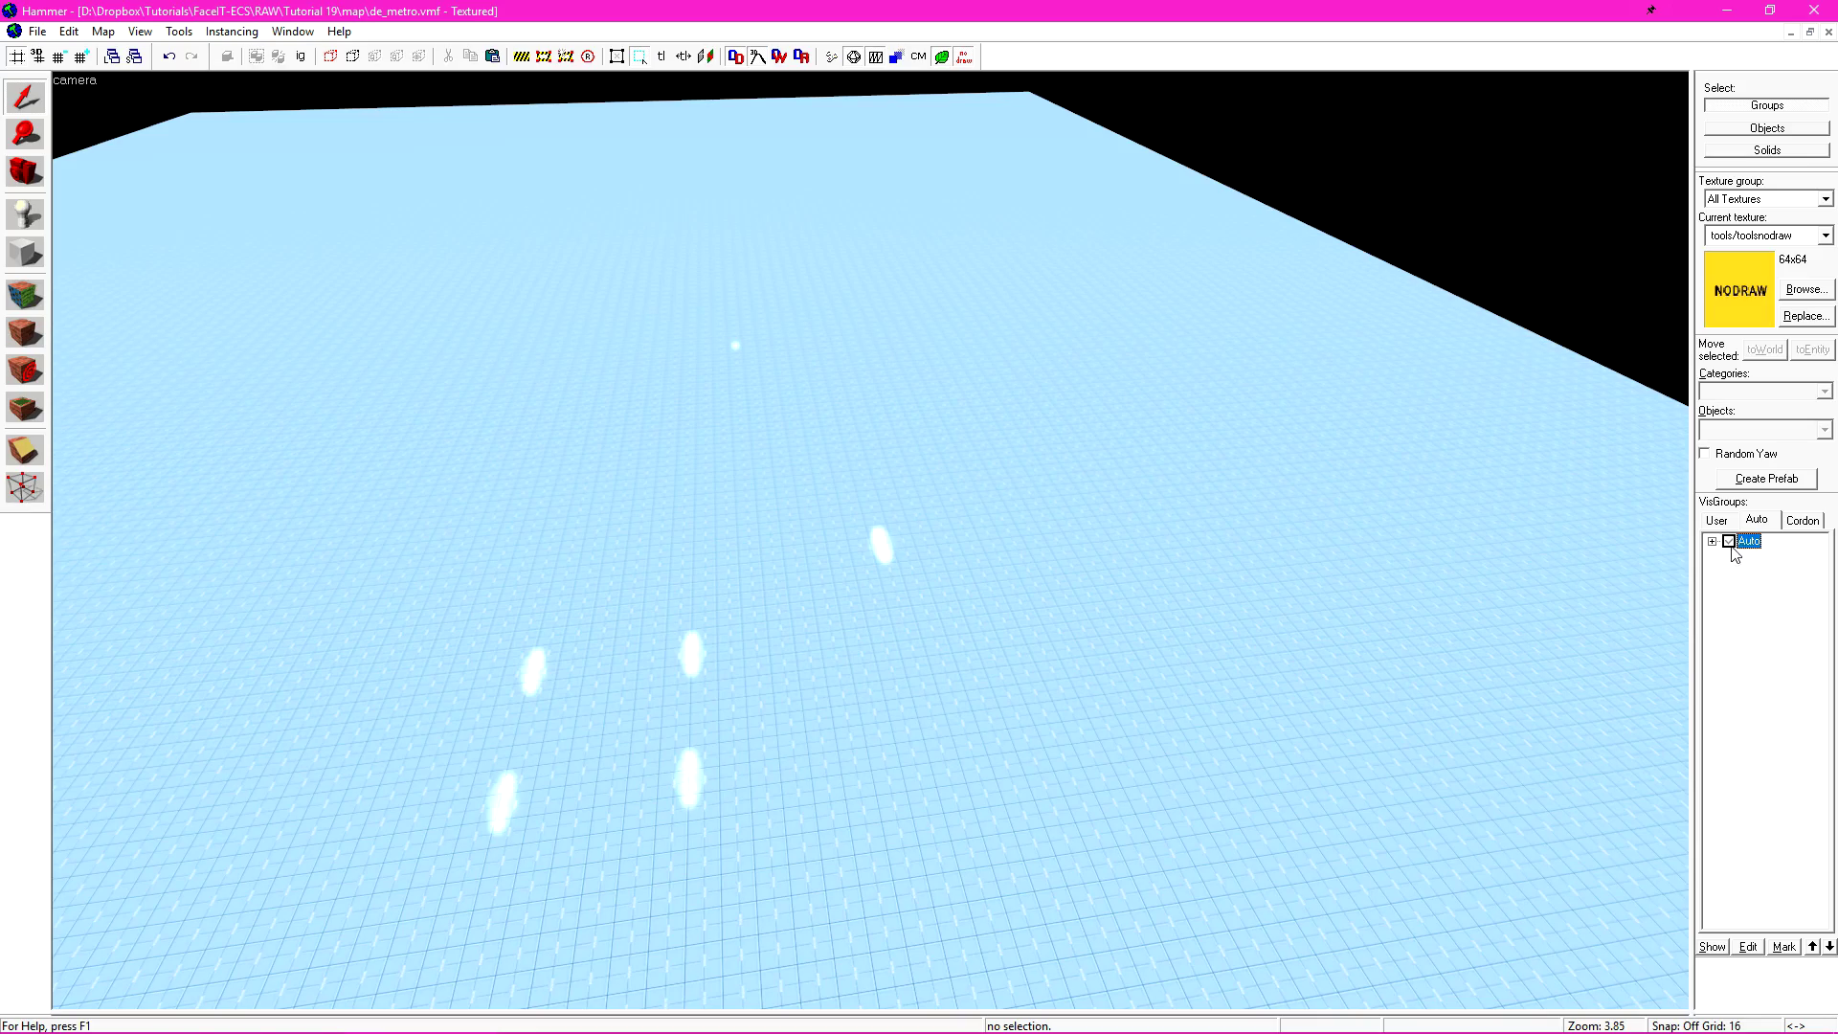
{"action": "left_click", "coordinate": [1710, 541]}
{"action": "key", "text": "w"}
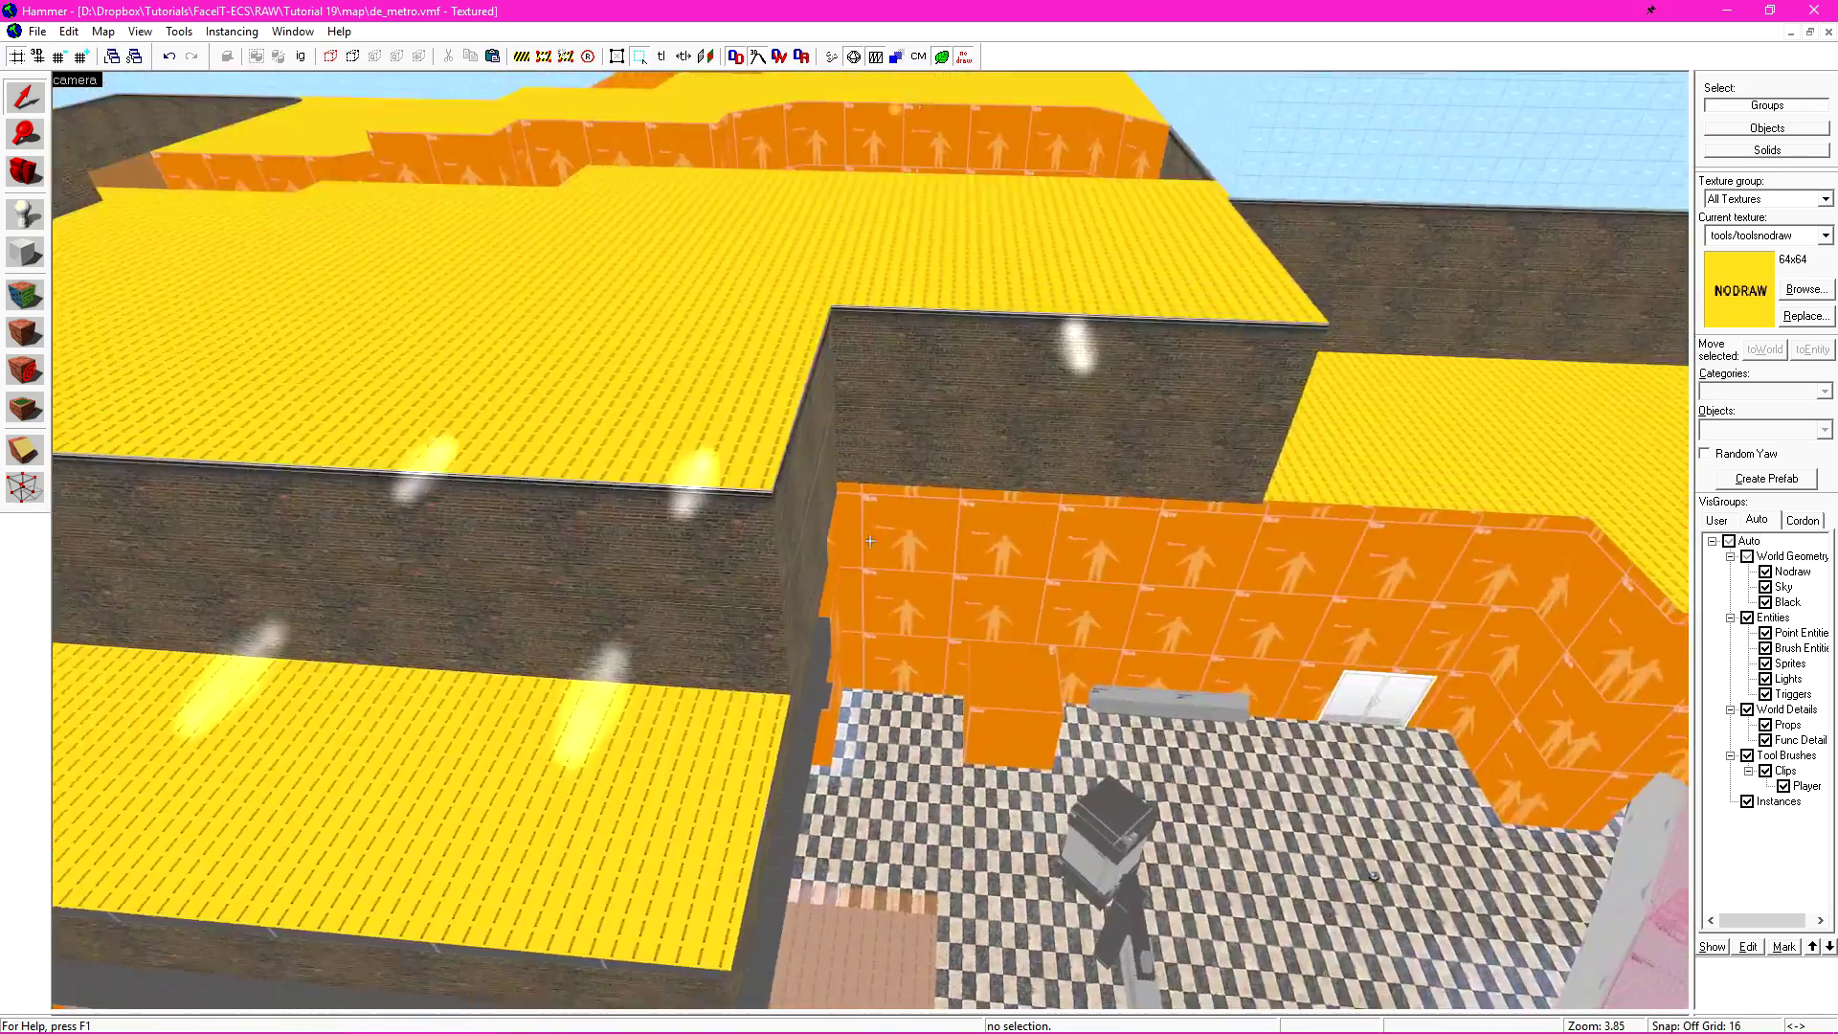
{"action": "key", "text": "F9"}
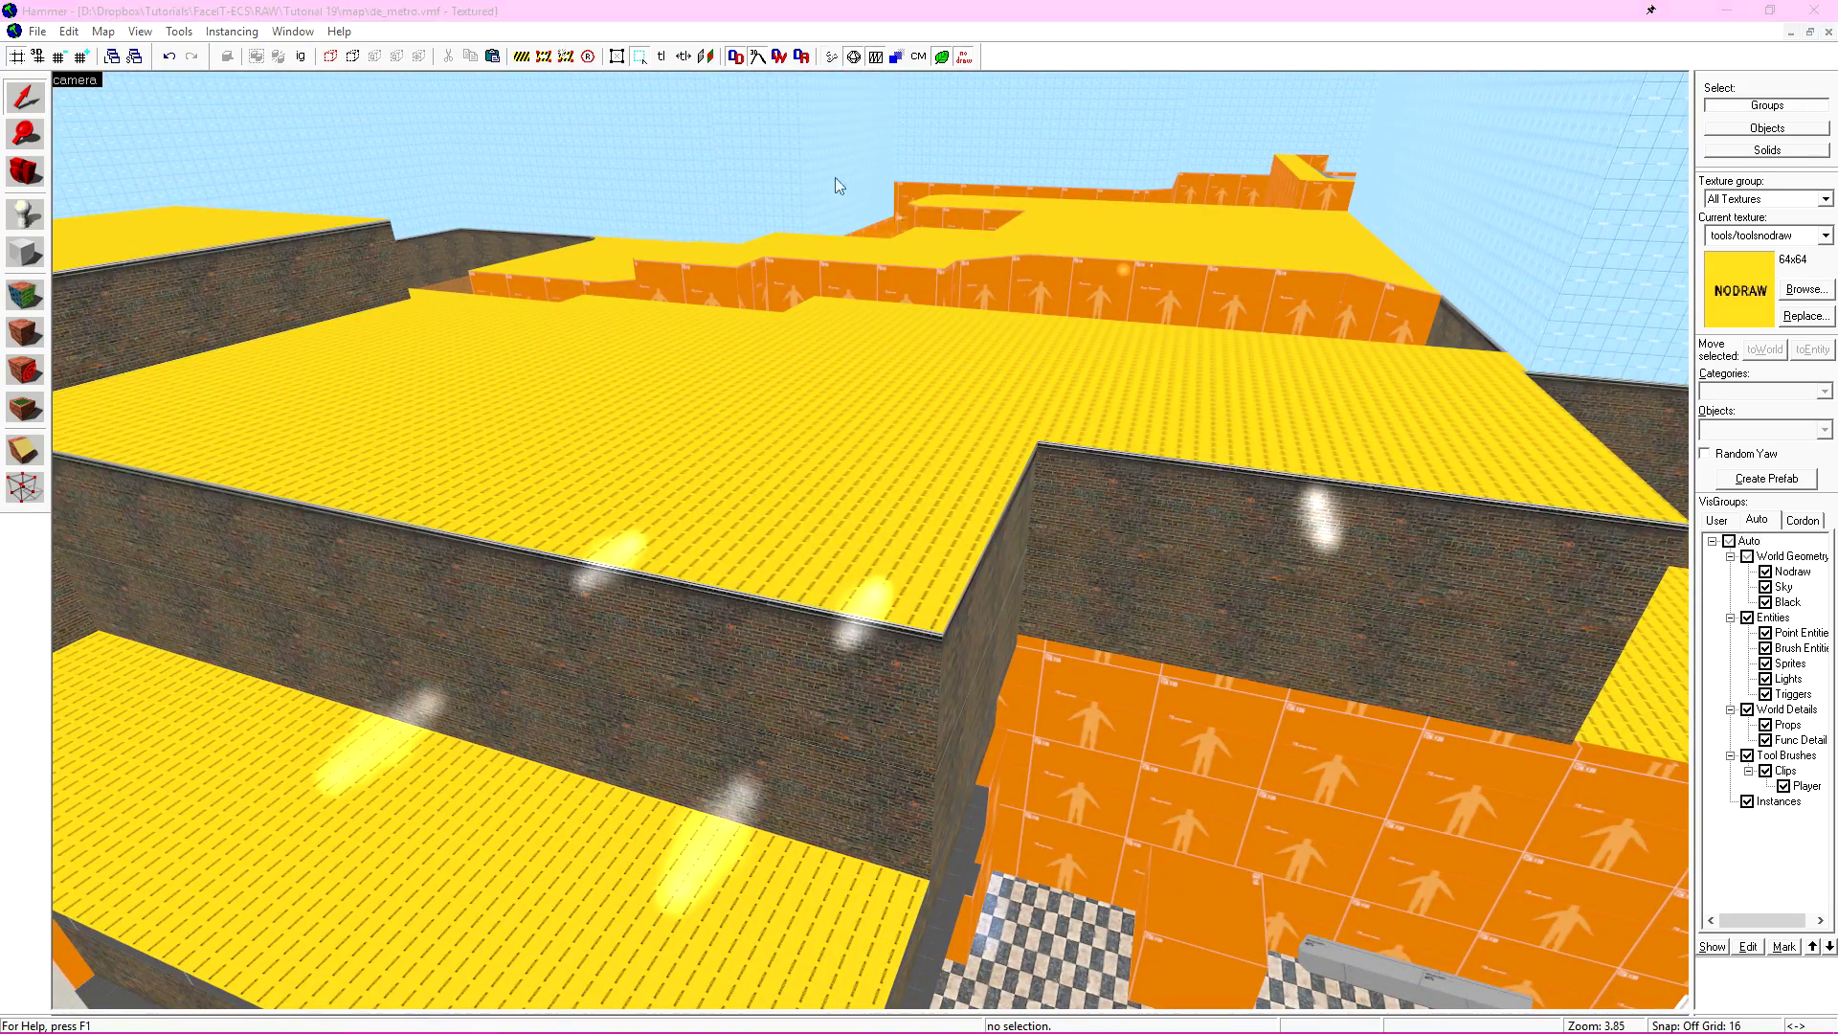
{"action": "left_click", "coordinate": [1188, 614]}
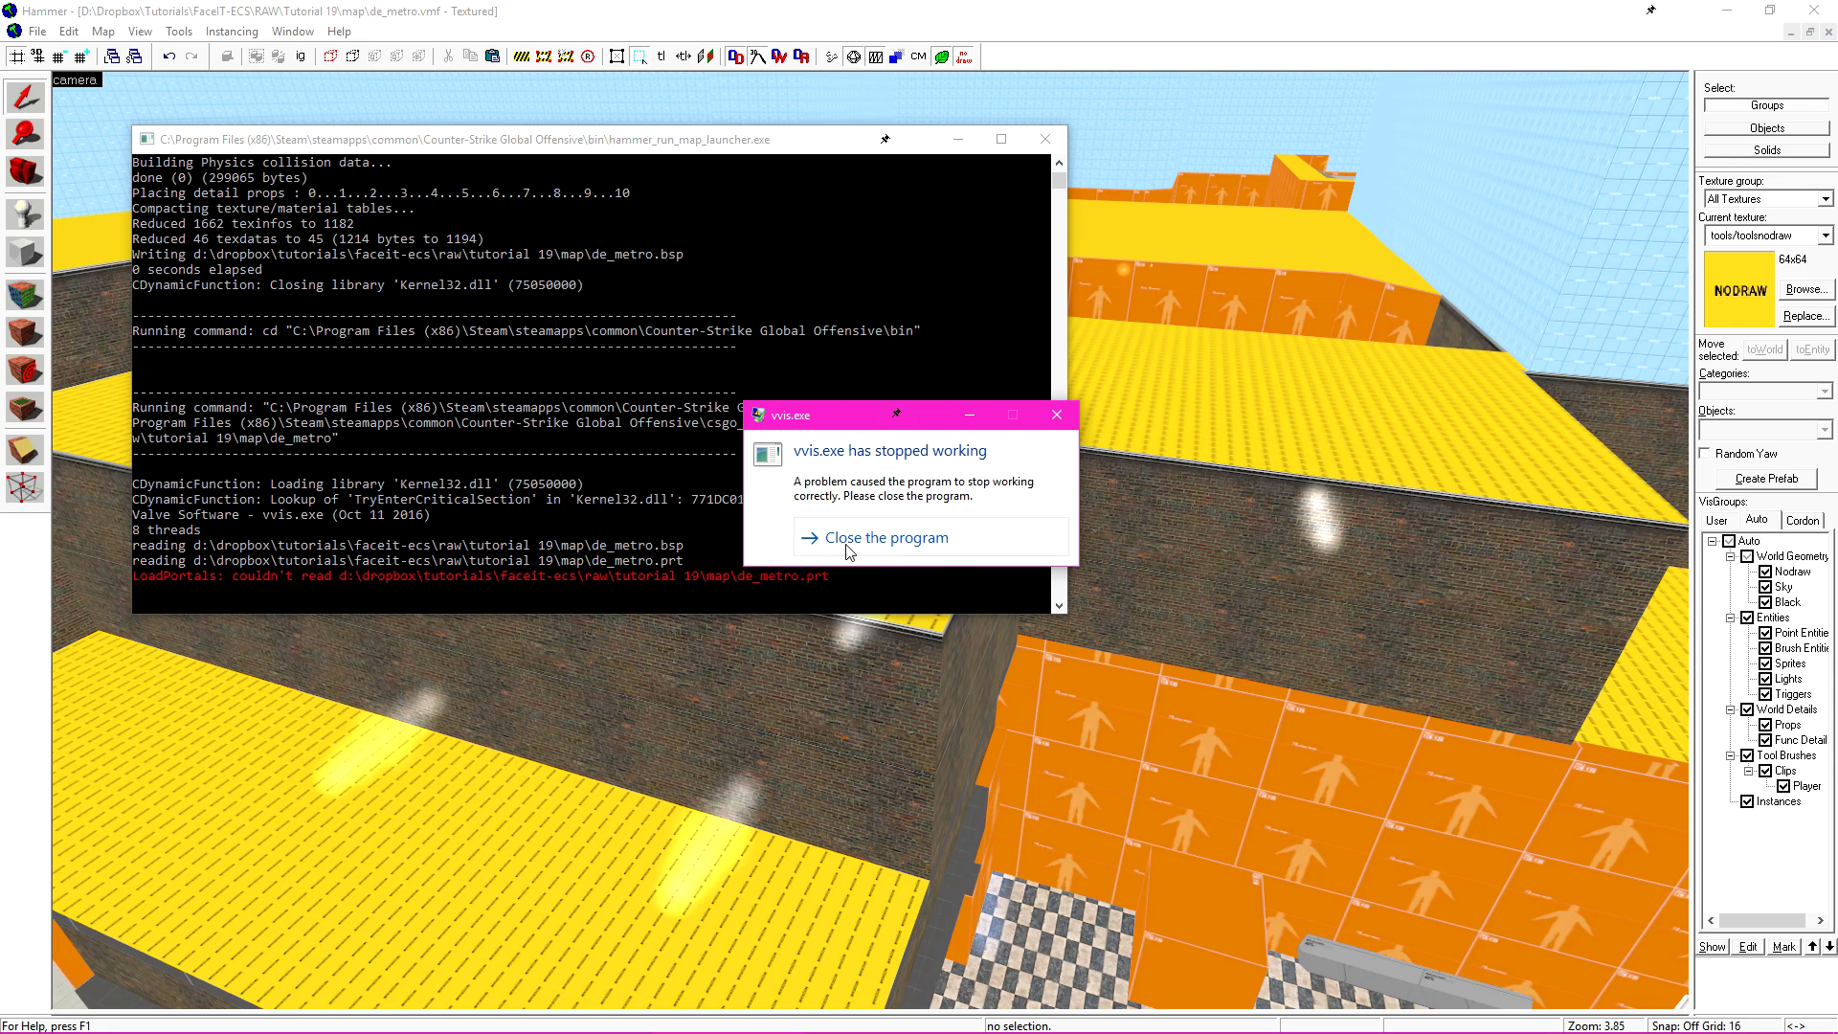
Dismiss the vvis crash, load the default pointfile and follow the leak trace
{"action": "left_click", "coordinate": [847, 538]}
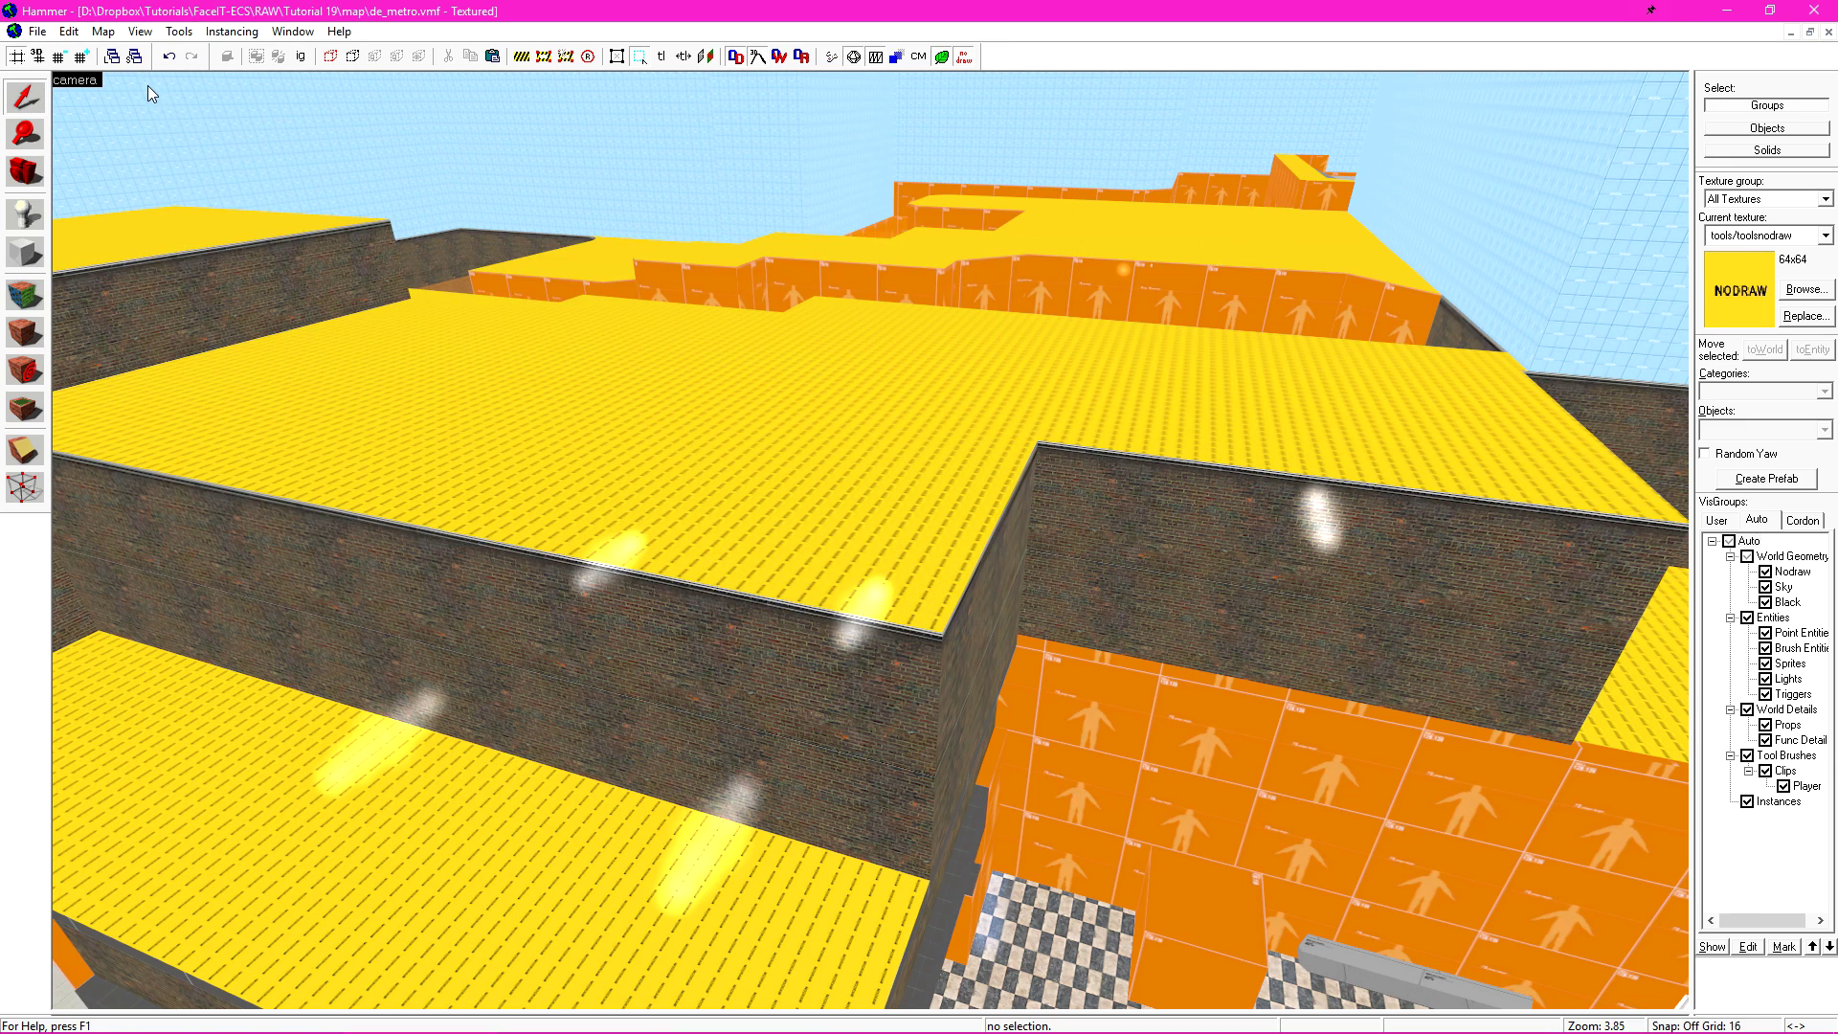
{"action": "left_click", "coordinate": [104, 33]}
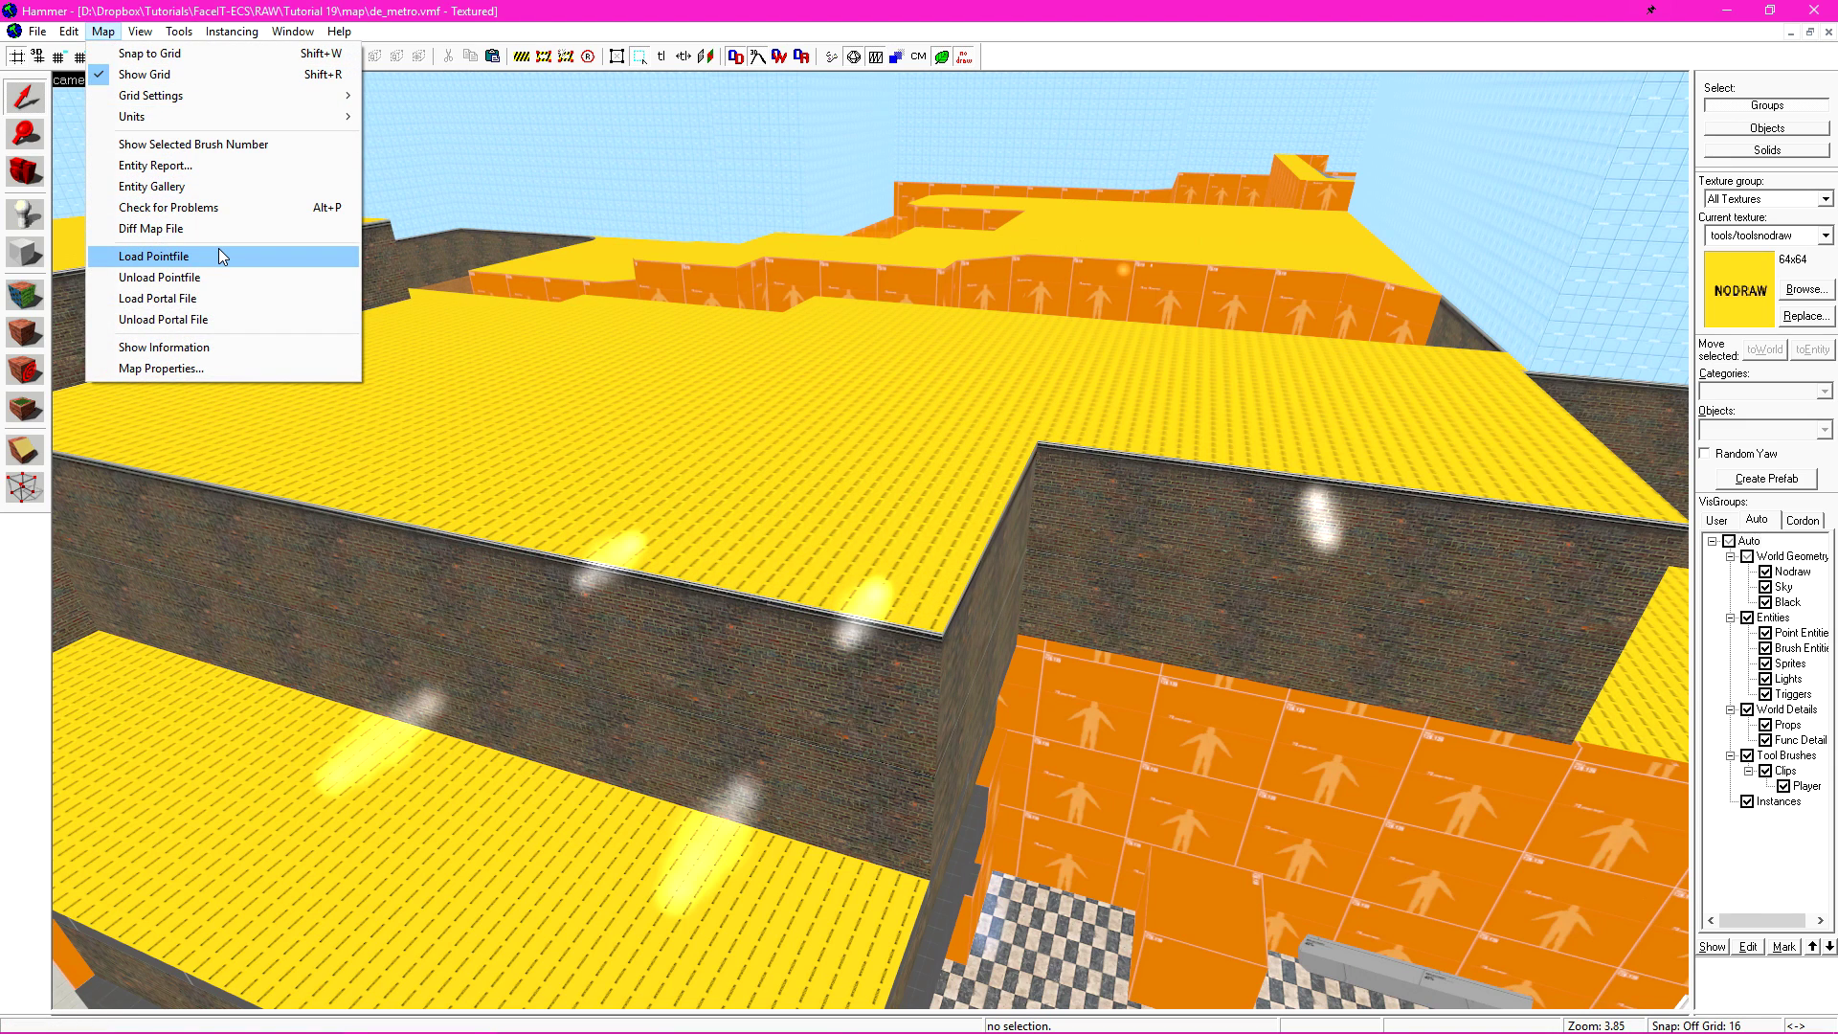
{"action": "left_click", "coordinate": [218, 253]}
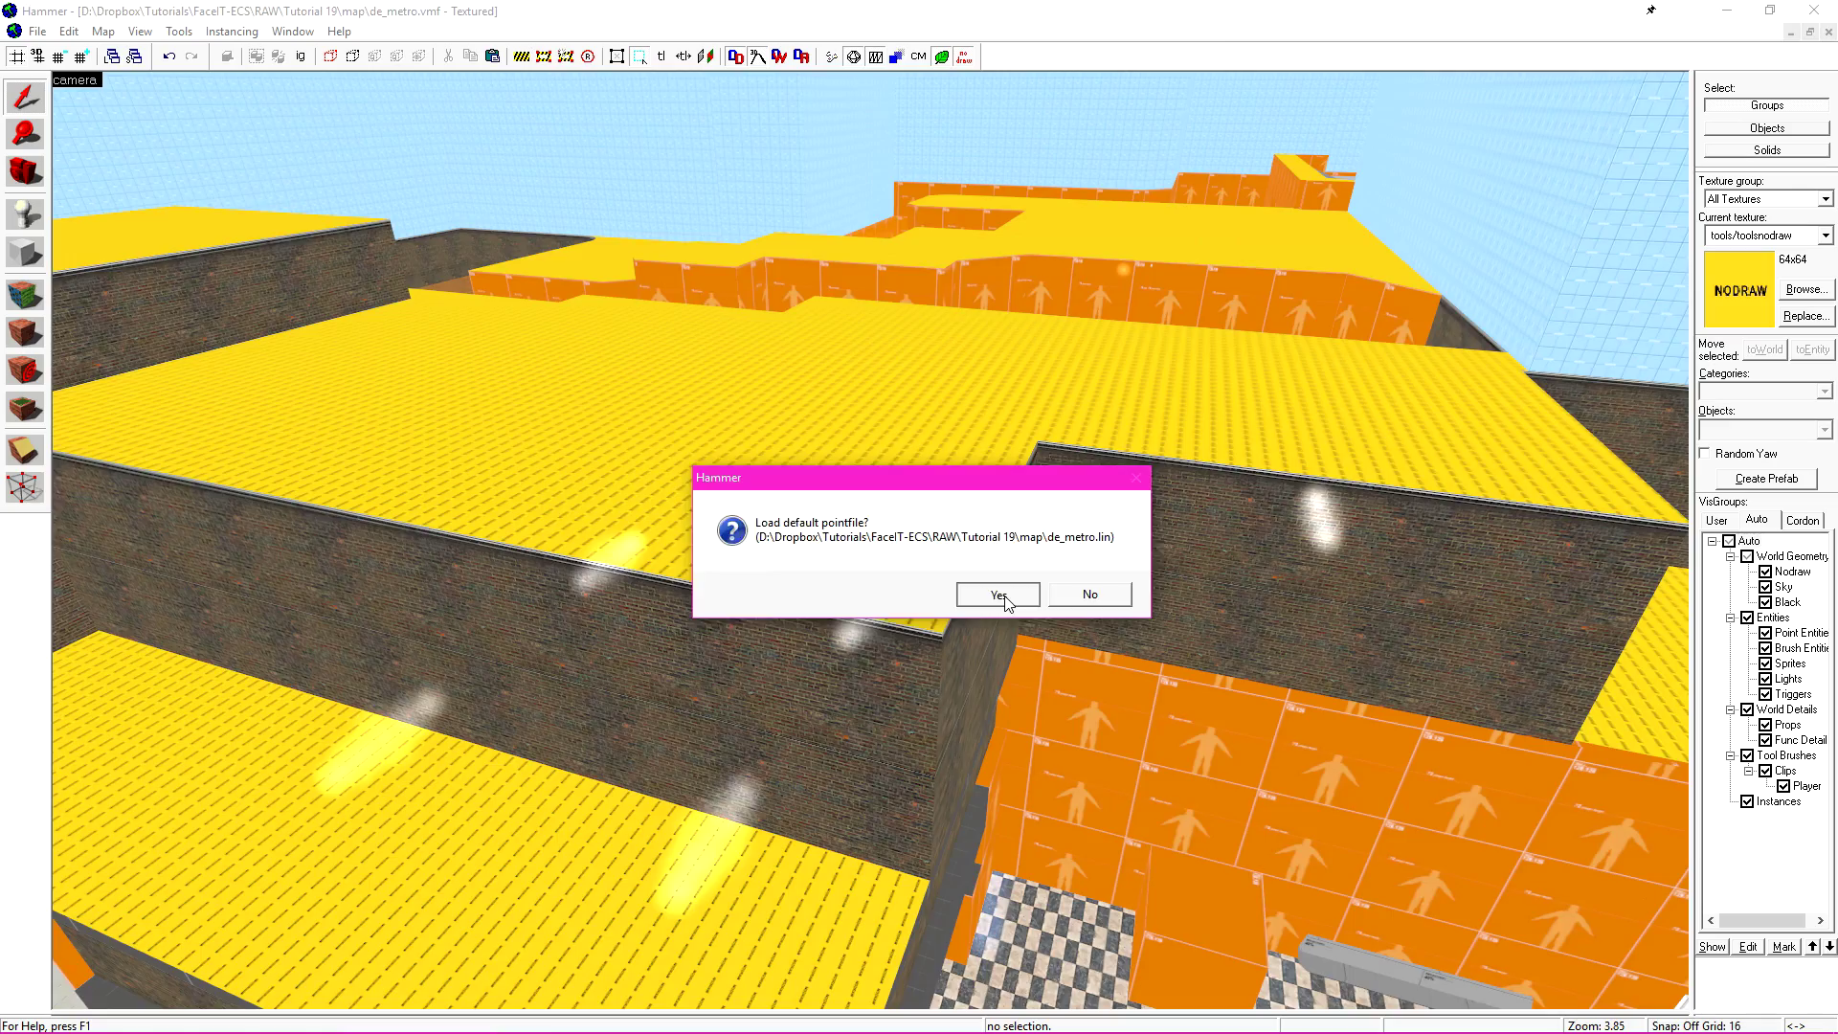
{"action": "left_click", "coordinate": [1005, 600]}
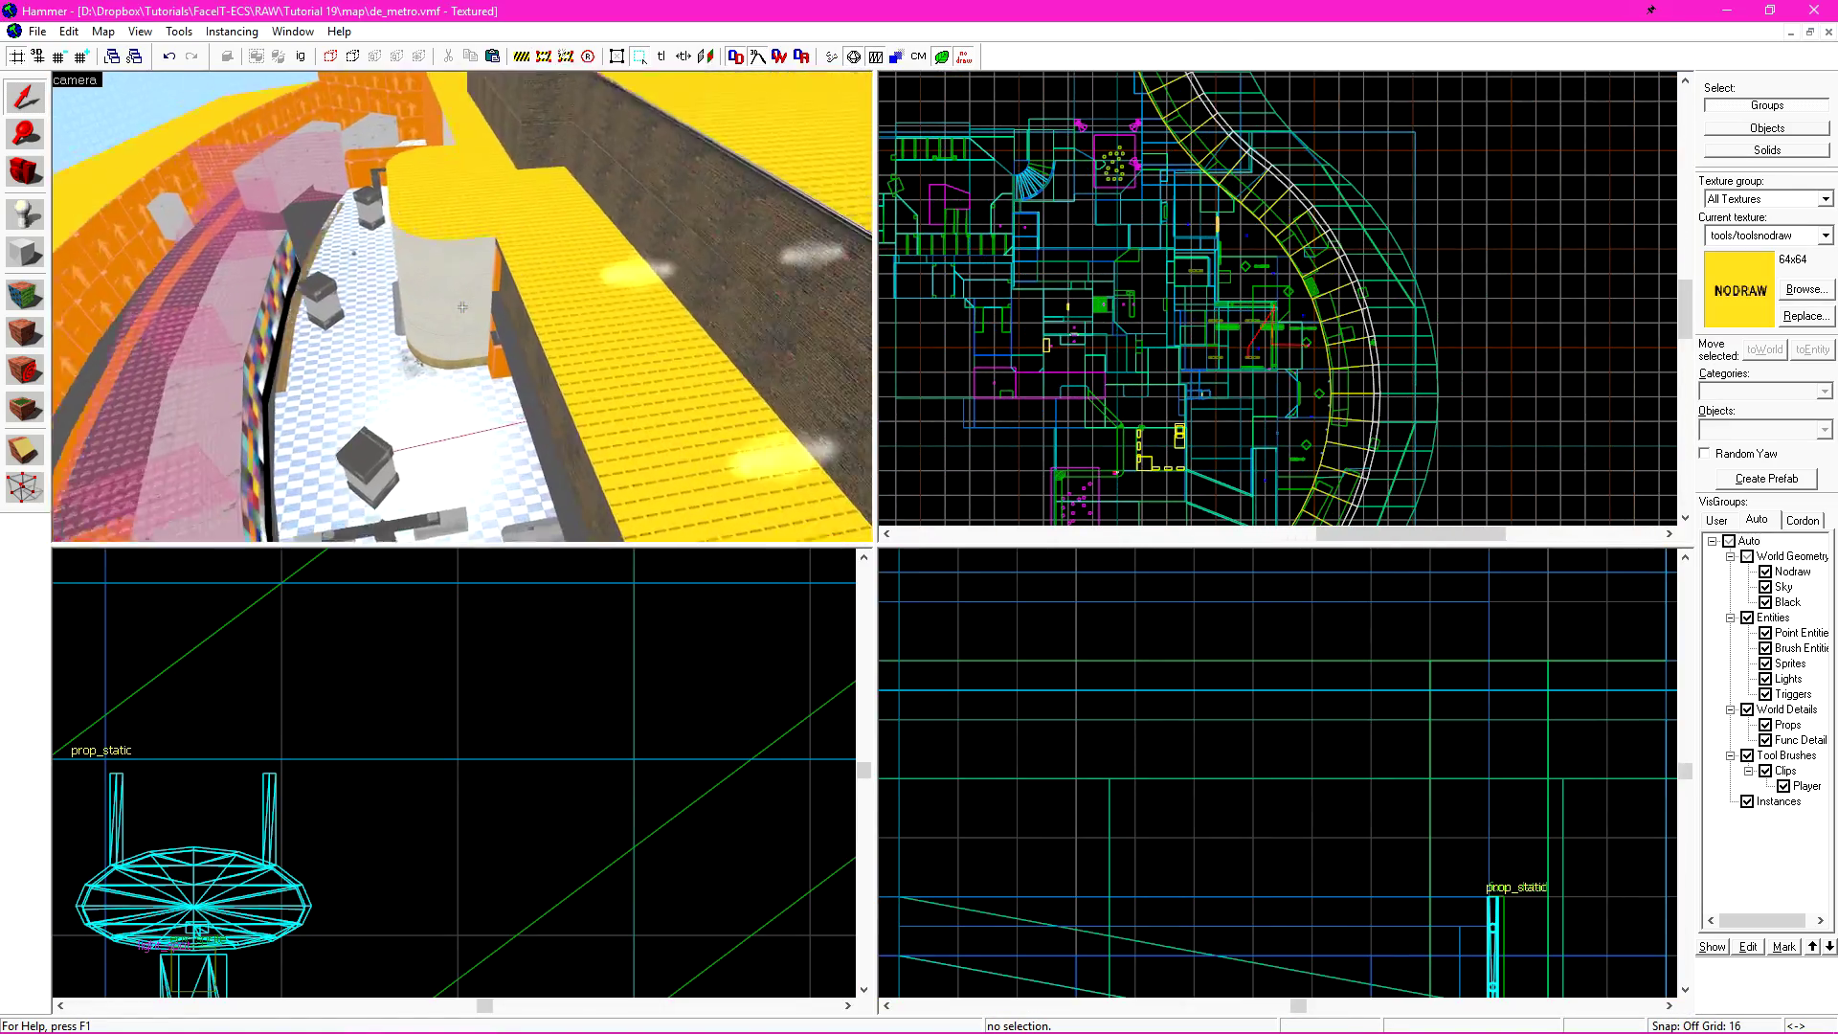
{"action": "key", "text": "w"}
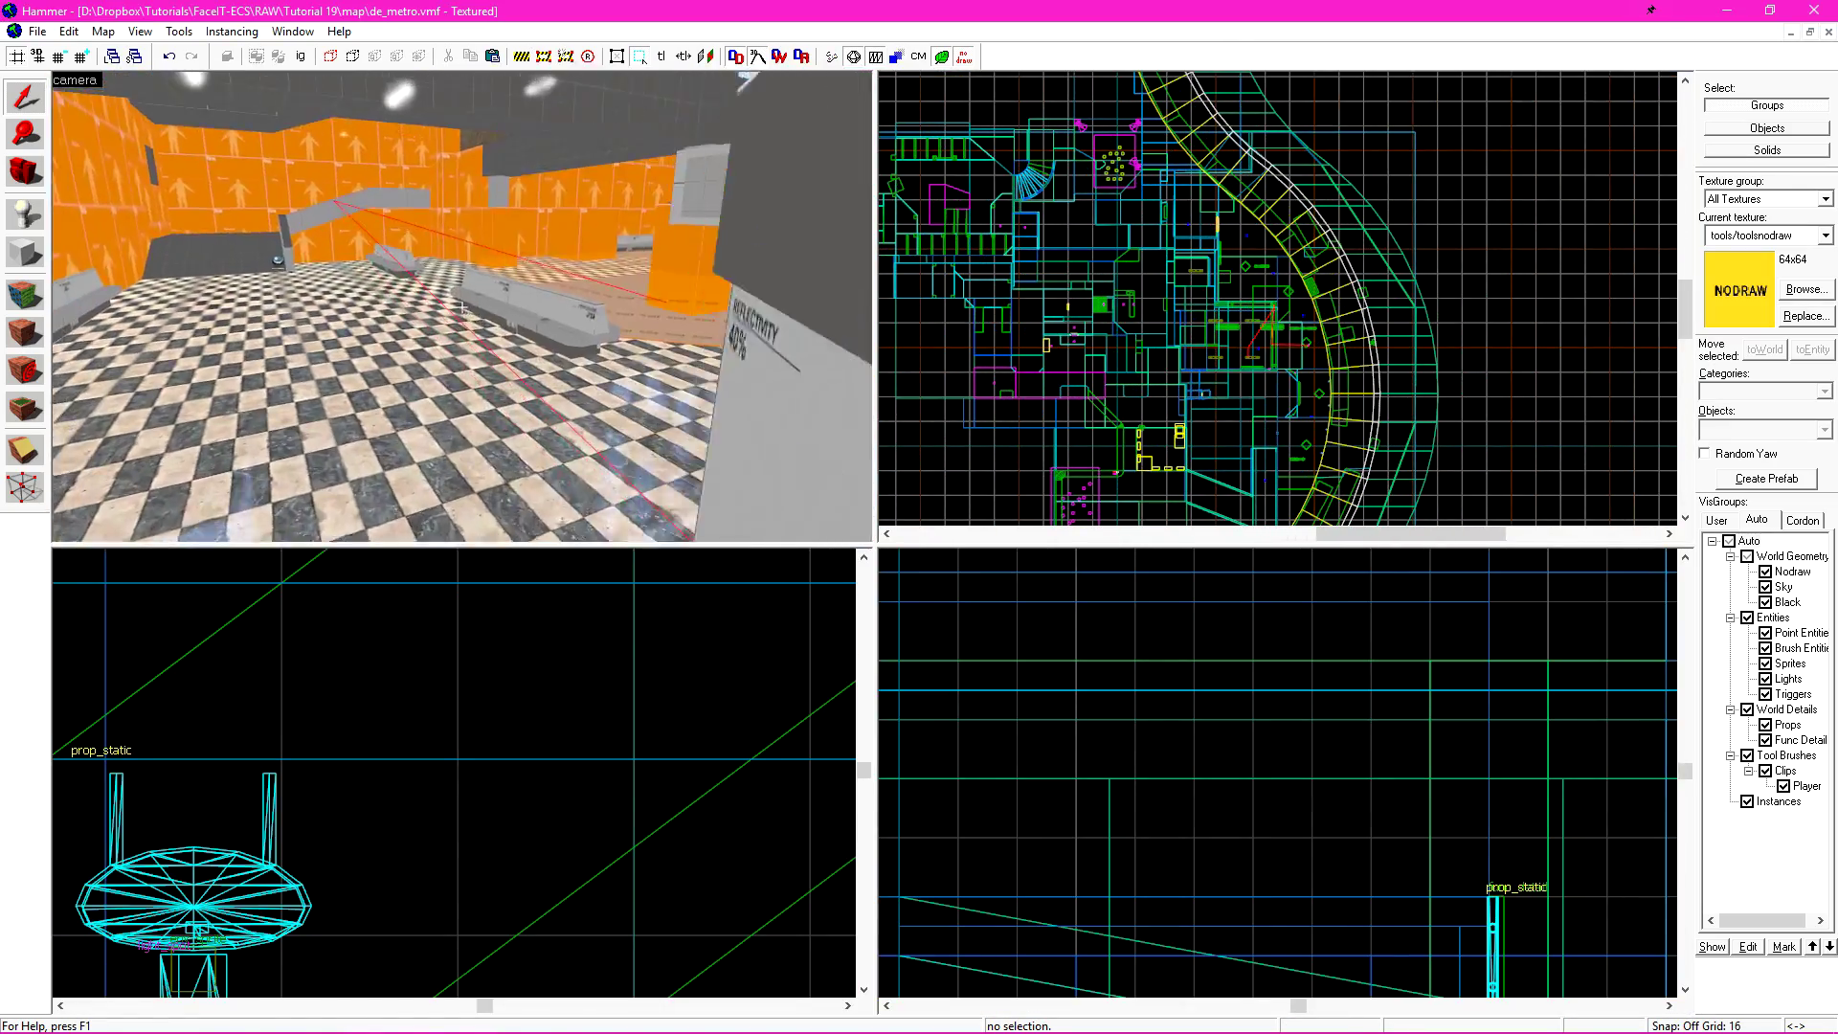
{"action": "key", "text": "w"}
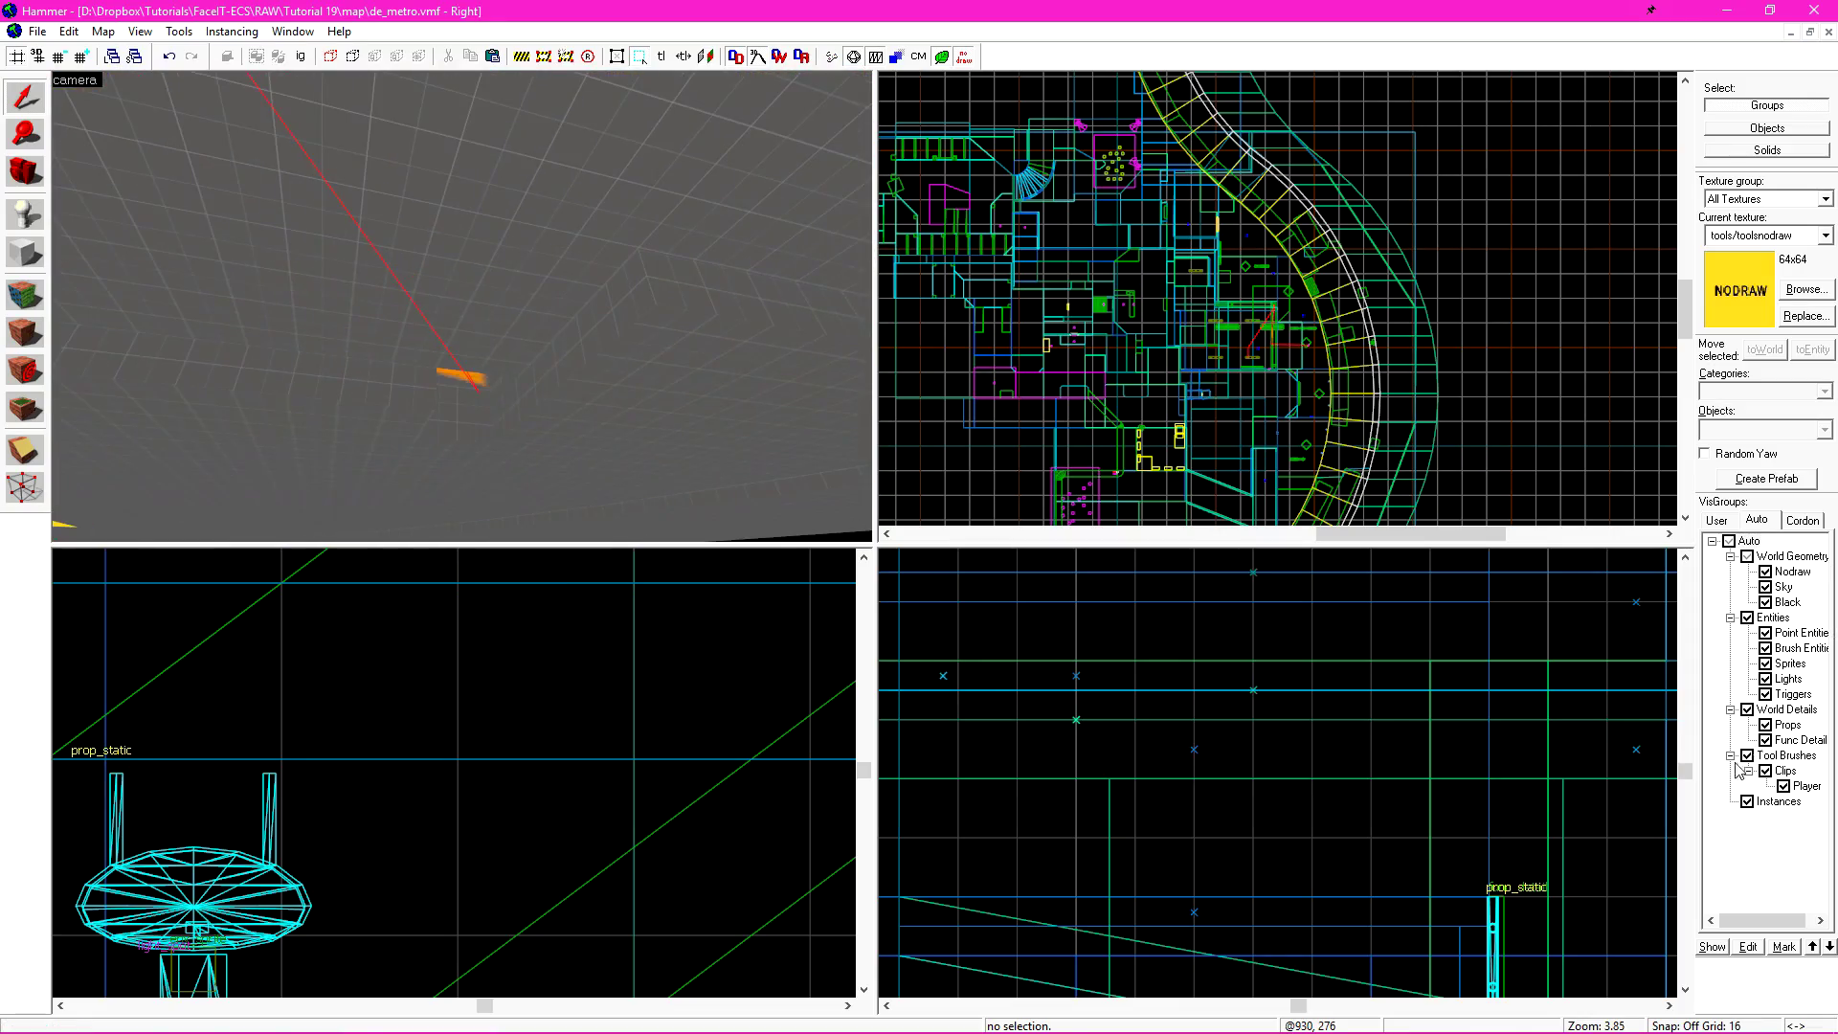
Delete the func_bomb_target brush with props and details hidden, then unhide all groups
{"action": "left_click", "coordinate": [1748, 709]}
{"action": "left_click", "coordinate": [542, 297]}
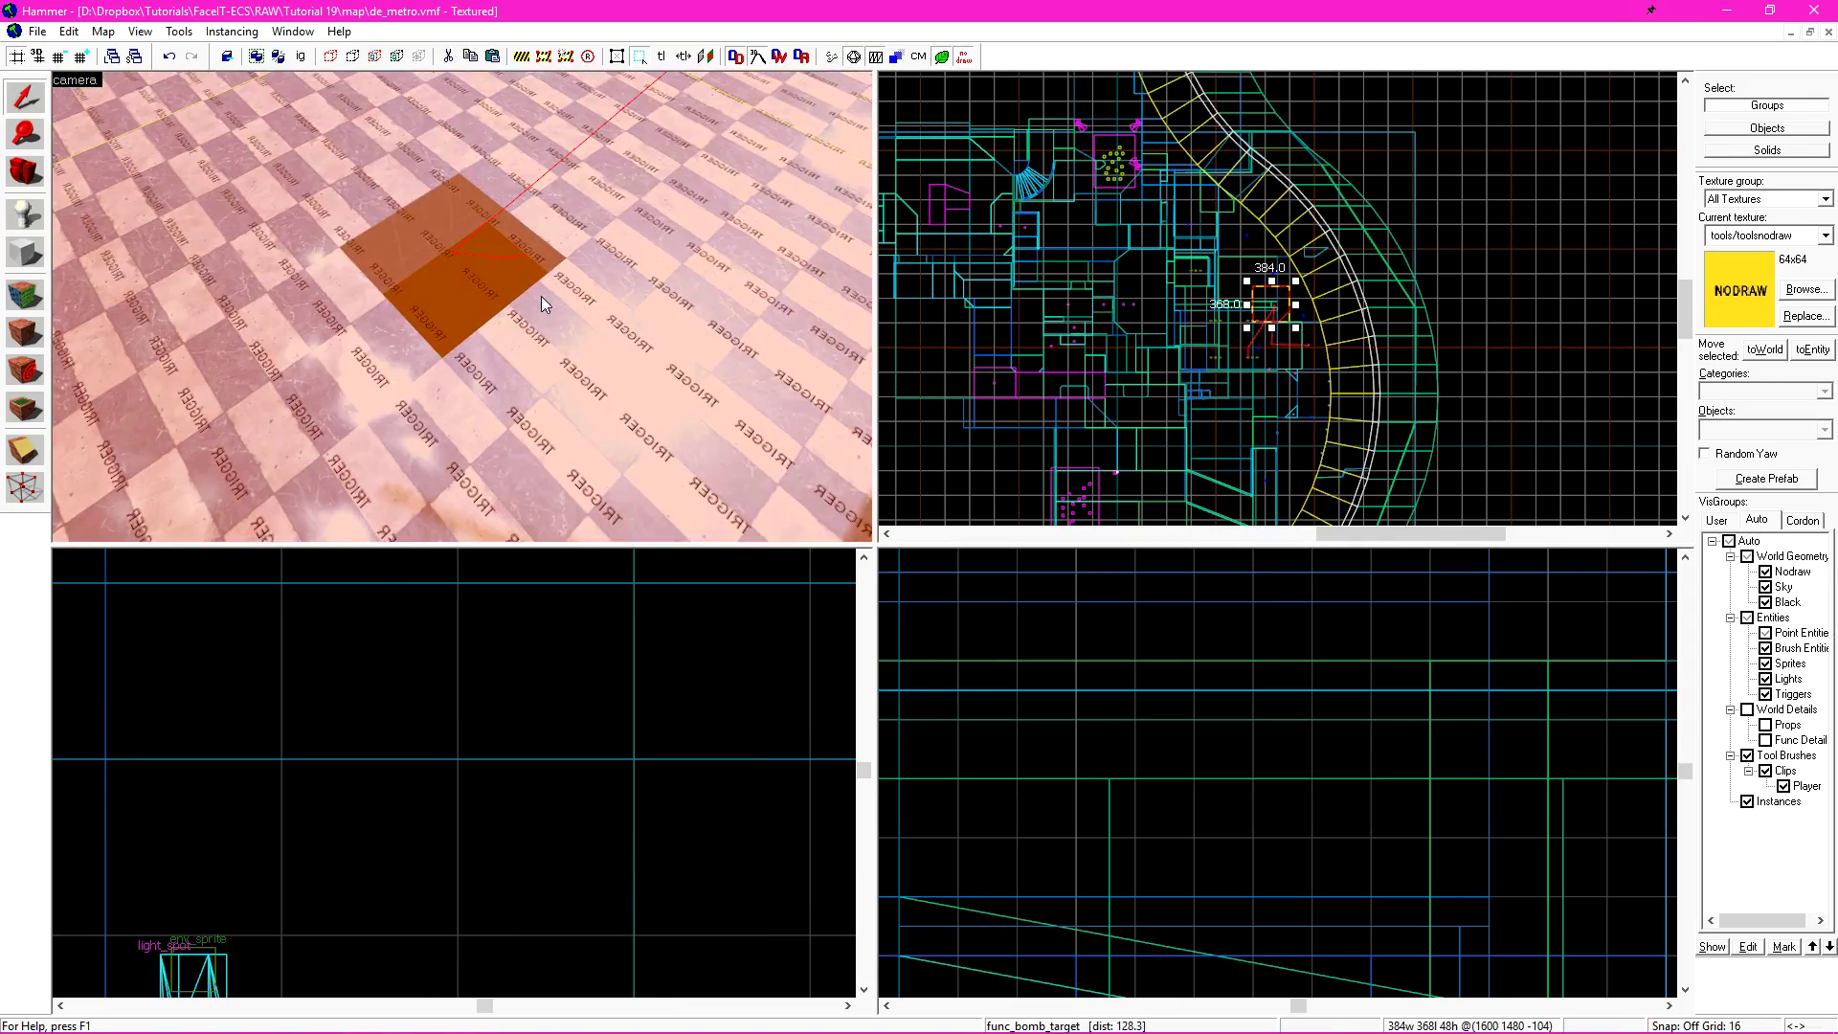
{"action": "key", "text": "ctrl+e"}
{"action": "key", "text": "Delete"}
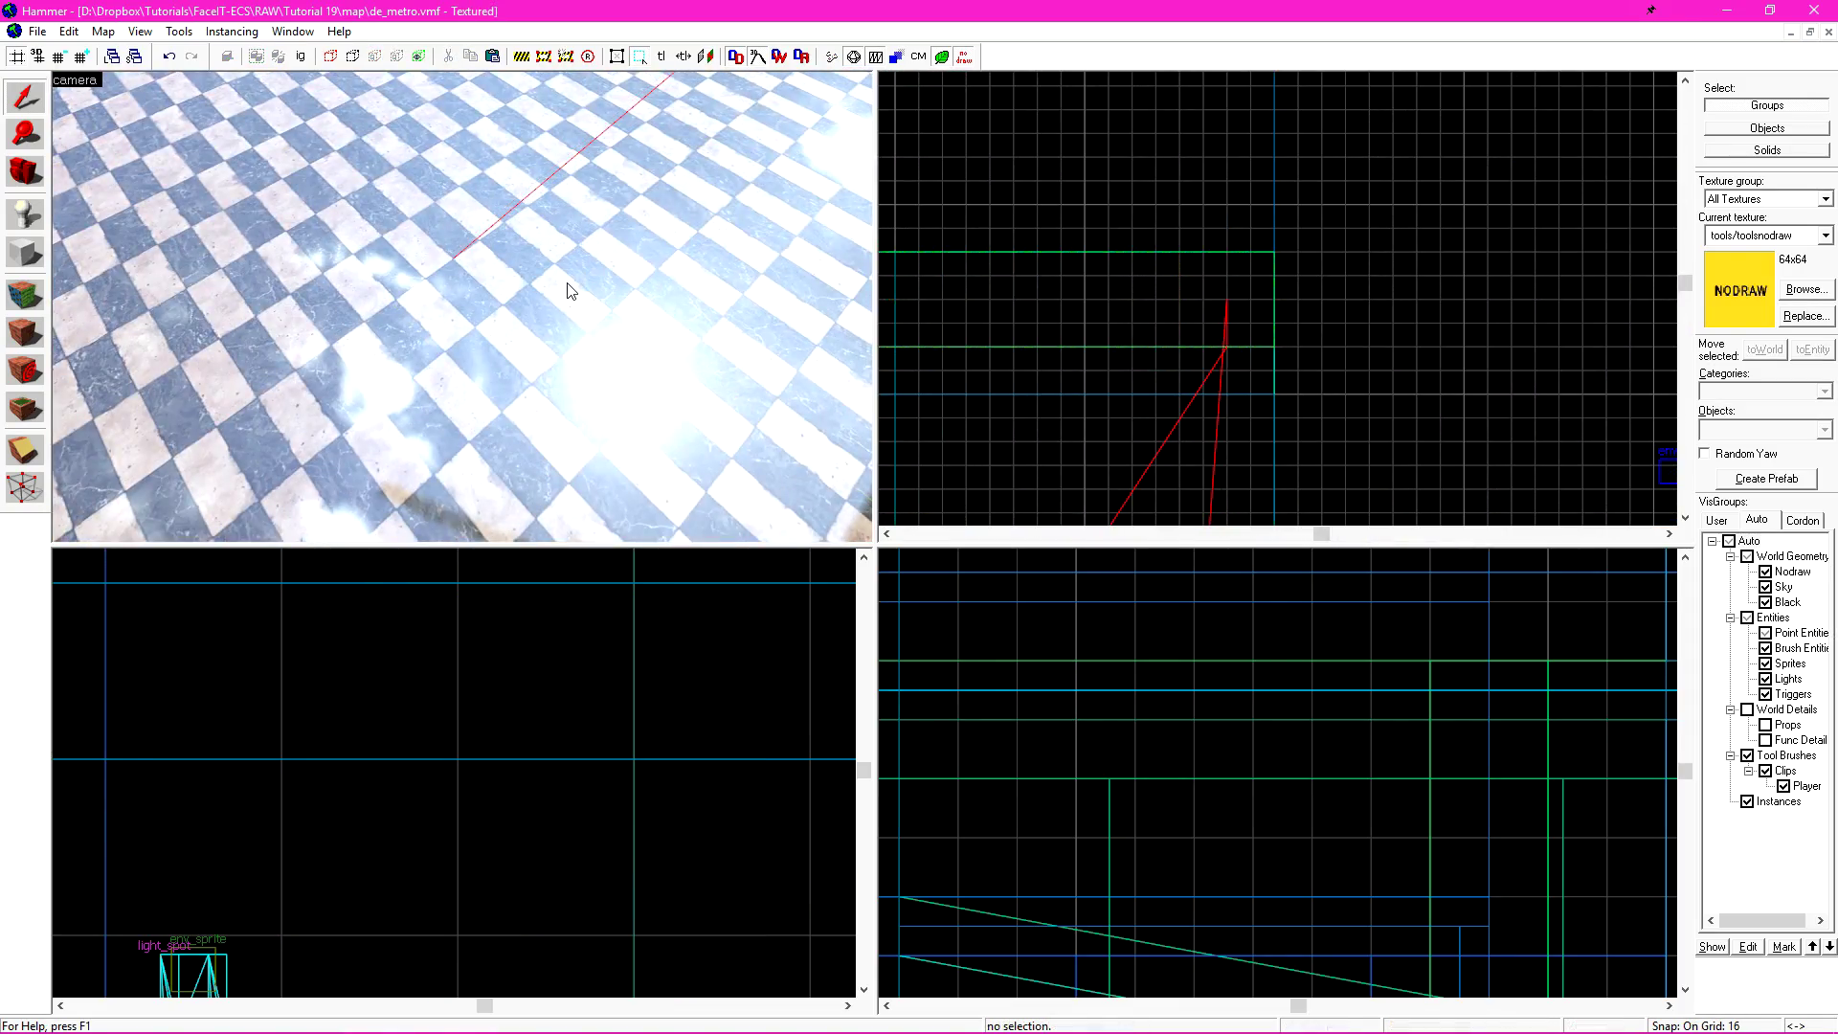
{"action": "left_click", "coordinate": [1729, 540]}
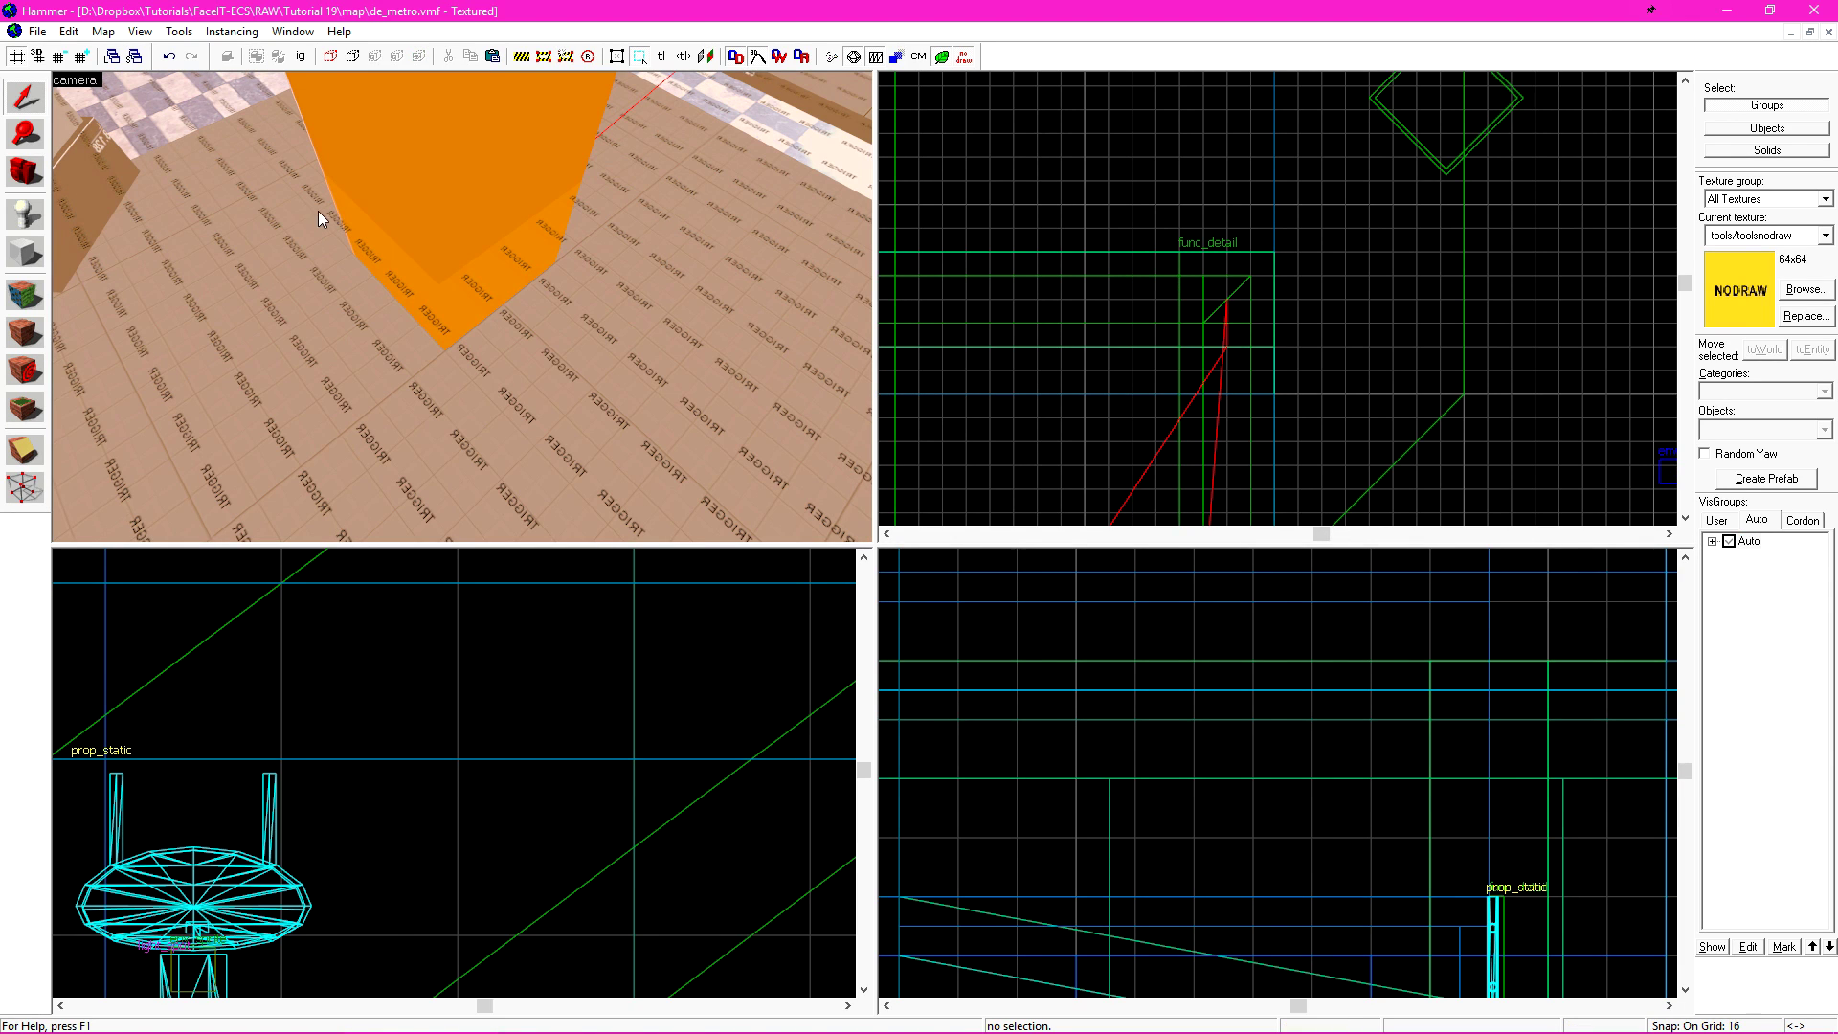
Recompile, close the crashed vvis and console, and reload the default pointfile
{"action": "key", "text": "F9"}
{"action": "key", "text": "Return"}
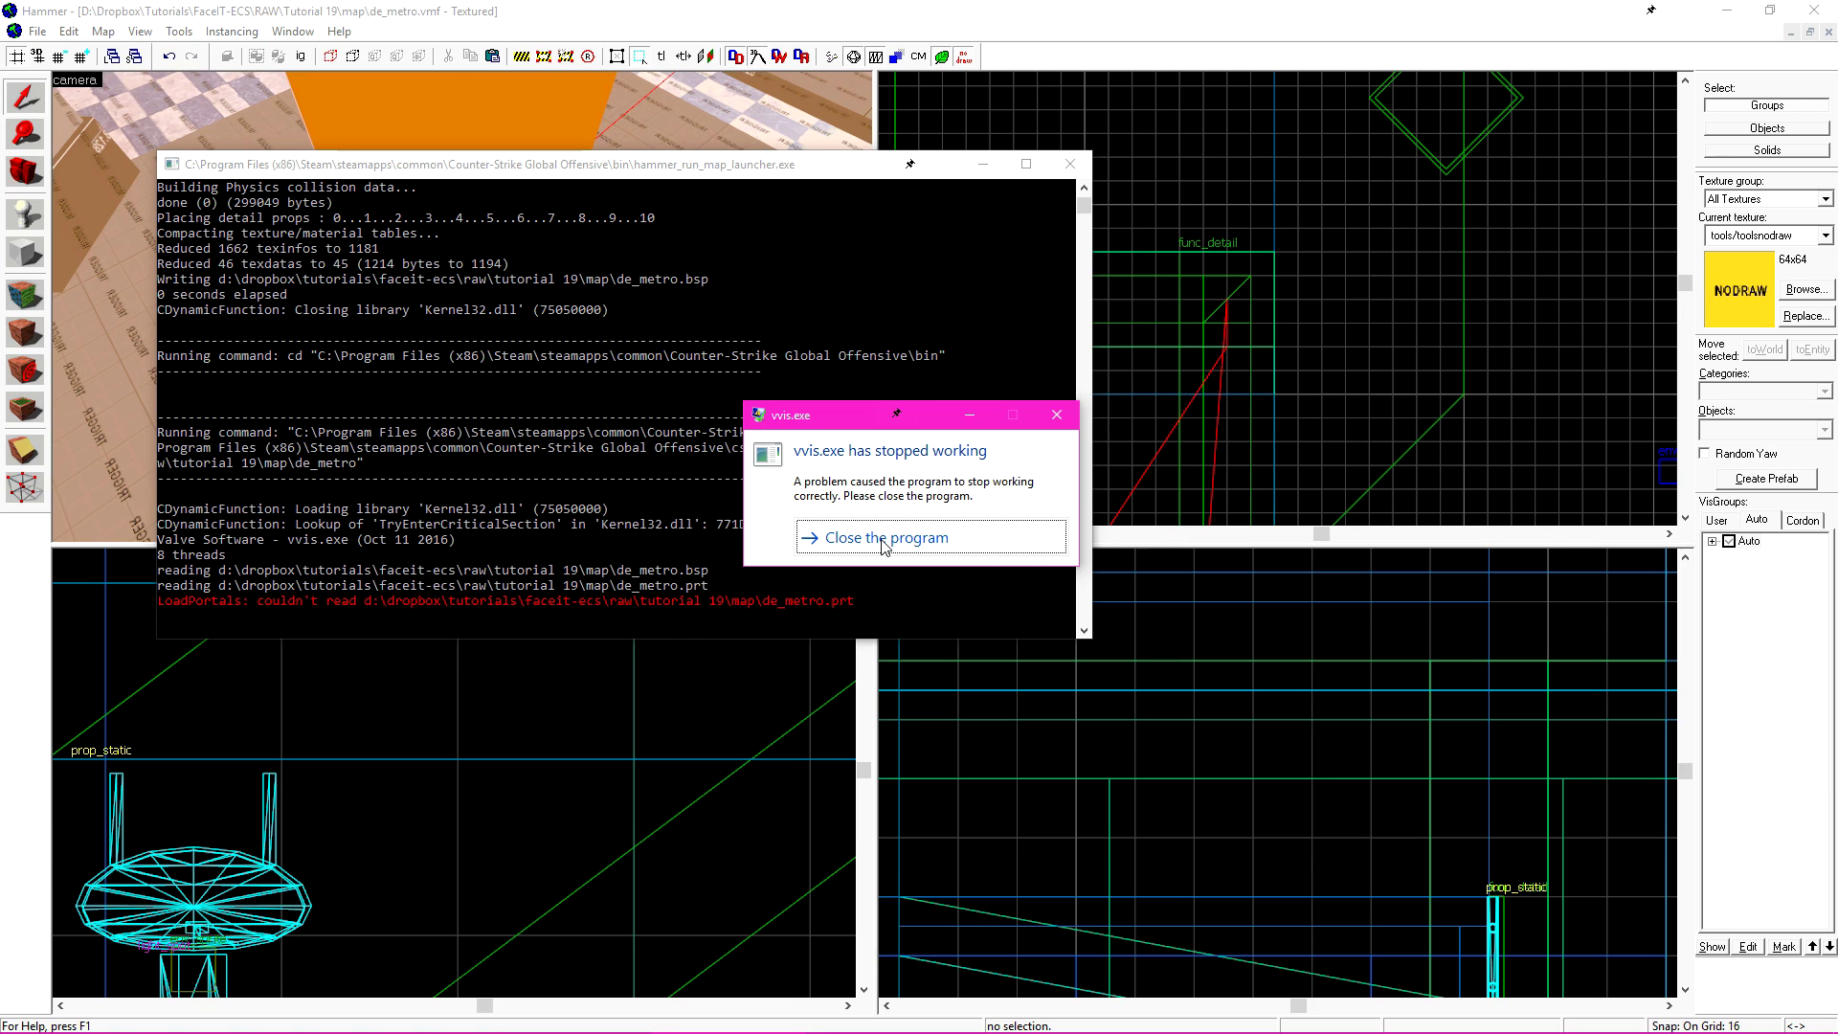
{"action": "left_click", "coordinate": [883, 539]}
{"action": "left_click", "coordinate": [140, 30]}
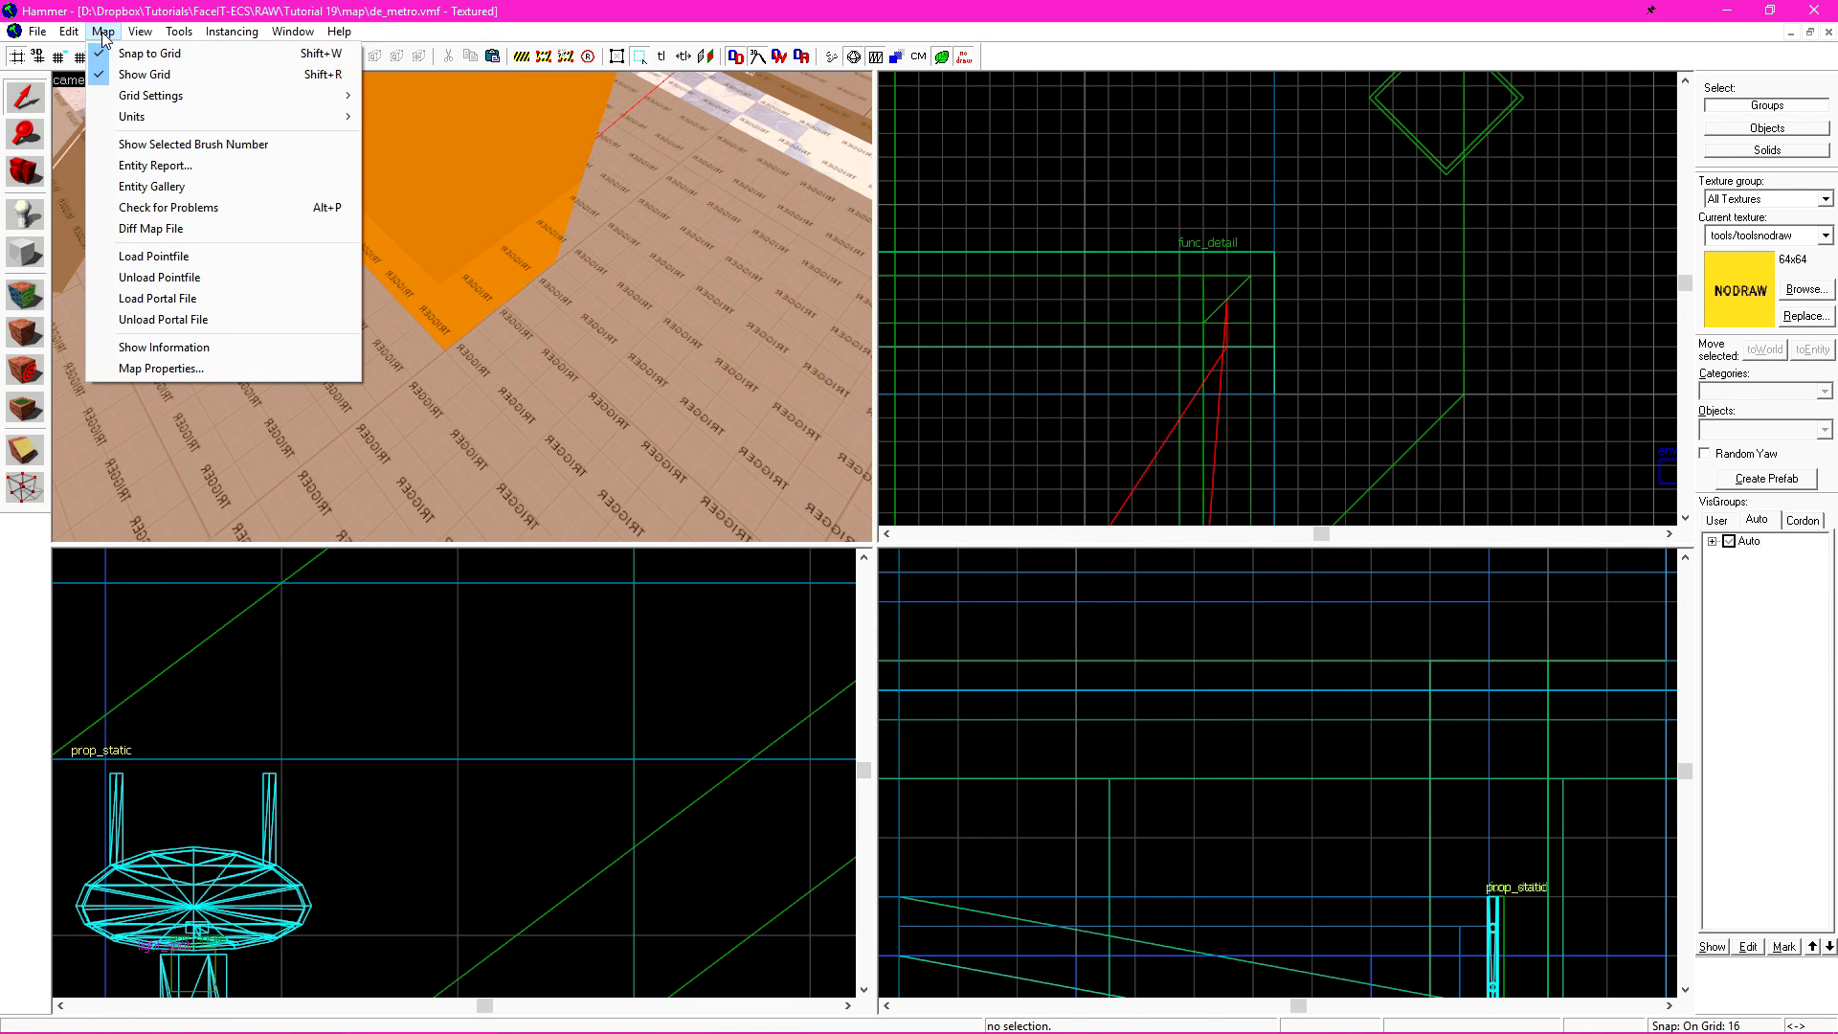
{"action": "left_click", "coordinate": [154, 256]}
{"action": "left_click", "coordinate": [999, 593]}
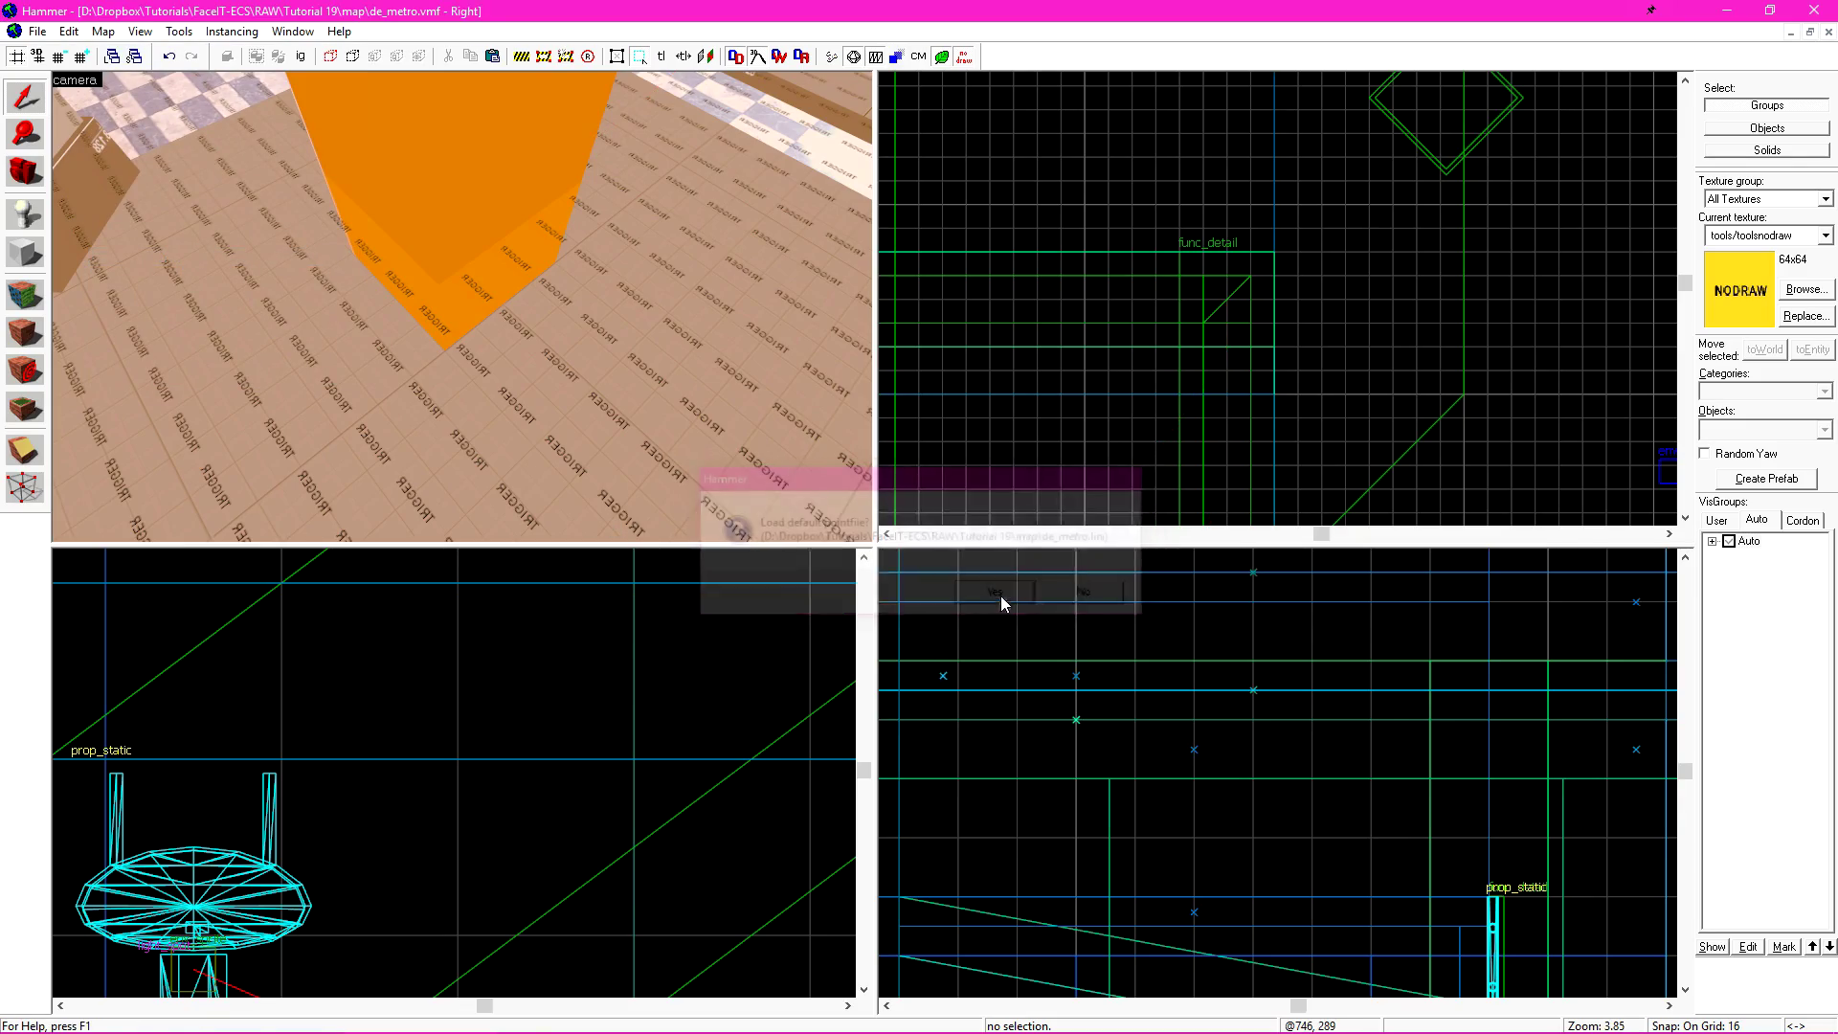
{"action": "scroll", "coordinate": [1278, 301], "scroll_direction": "down", "scroll_amount": 3}
Fly to the leak area and centre on the solid along the leak trace
{"action": "key", "text": "z"}
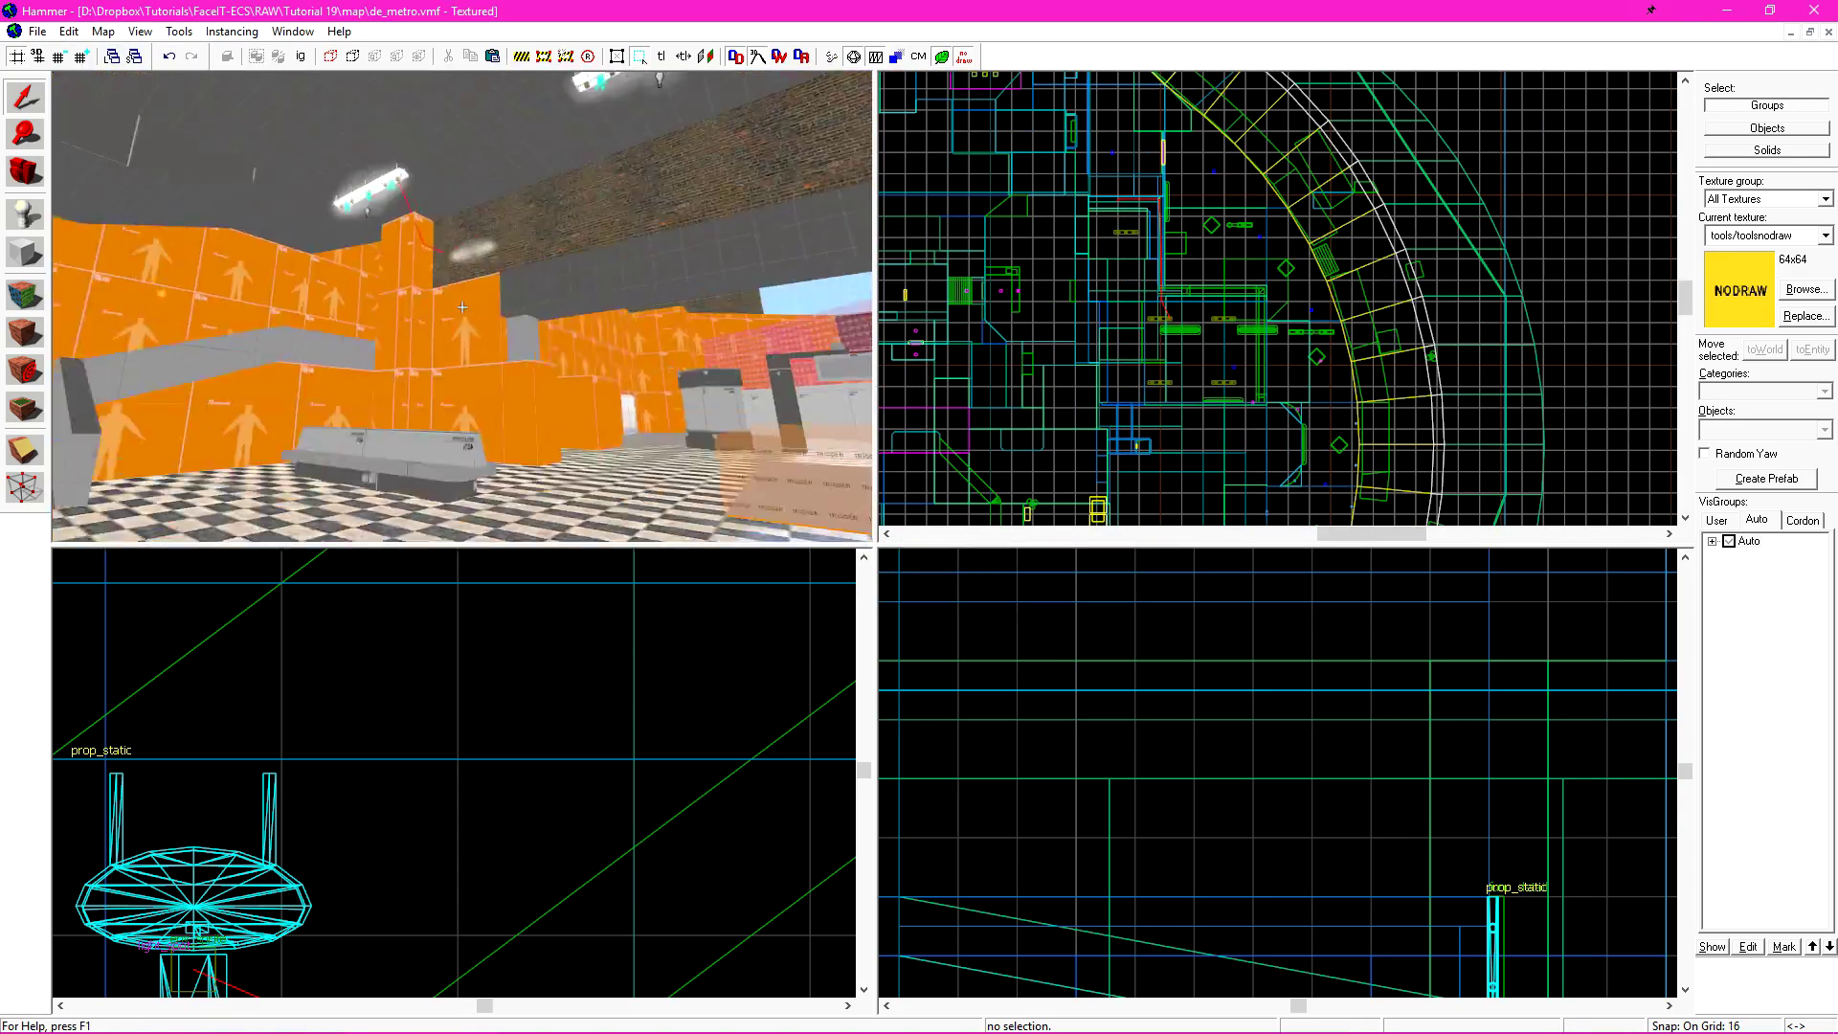
{"action": "left_click", "coordinate": [463, 306]}
{"action": "key", "text": "ctrl+e"}
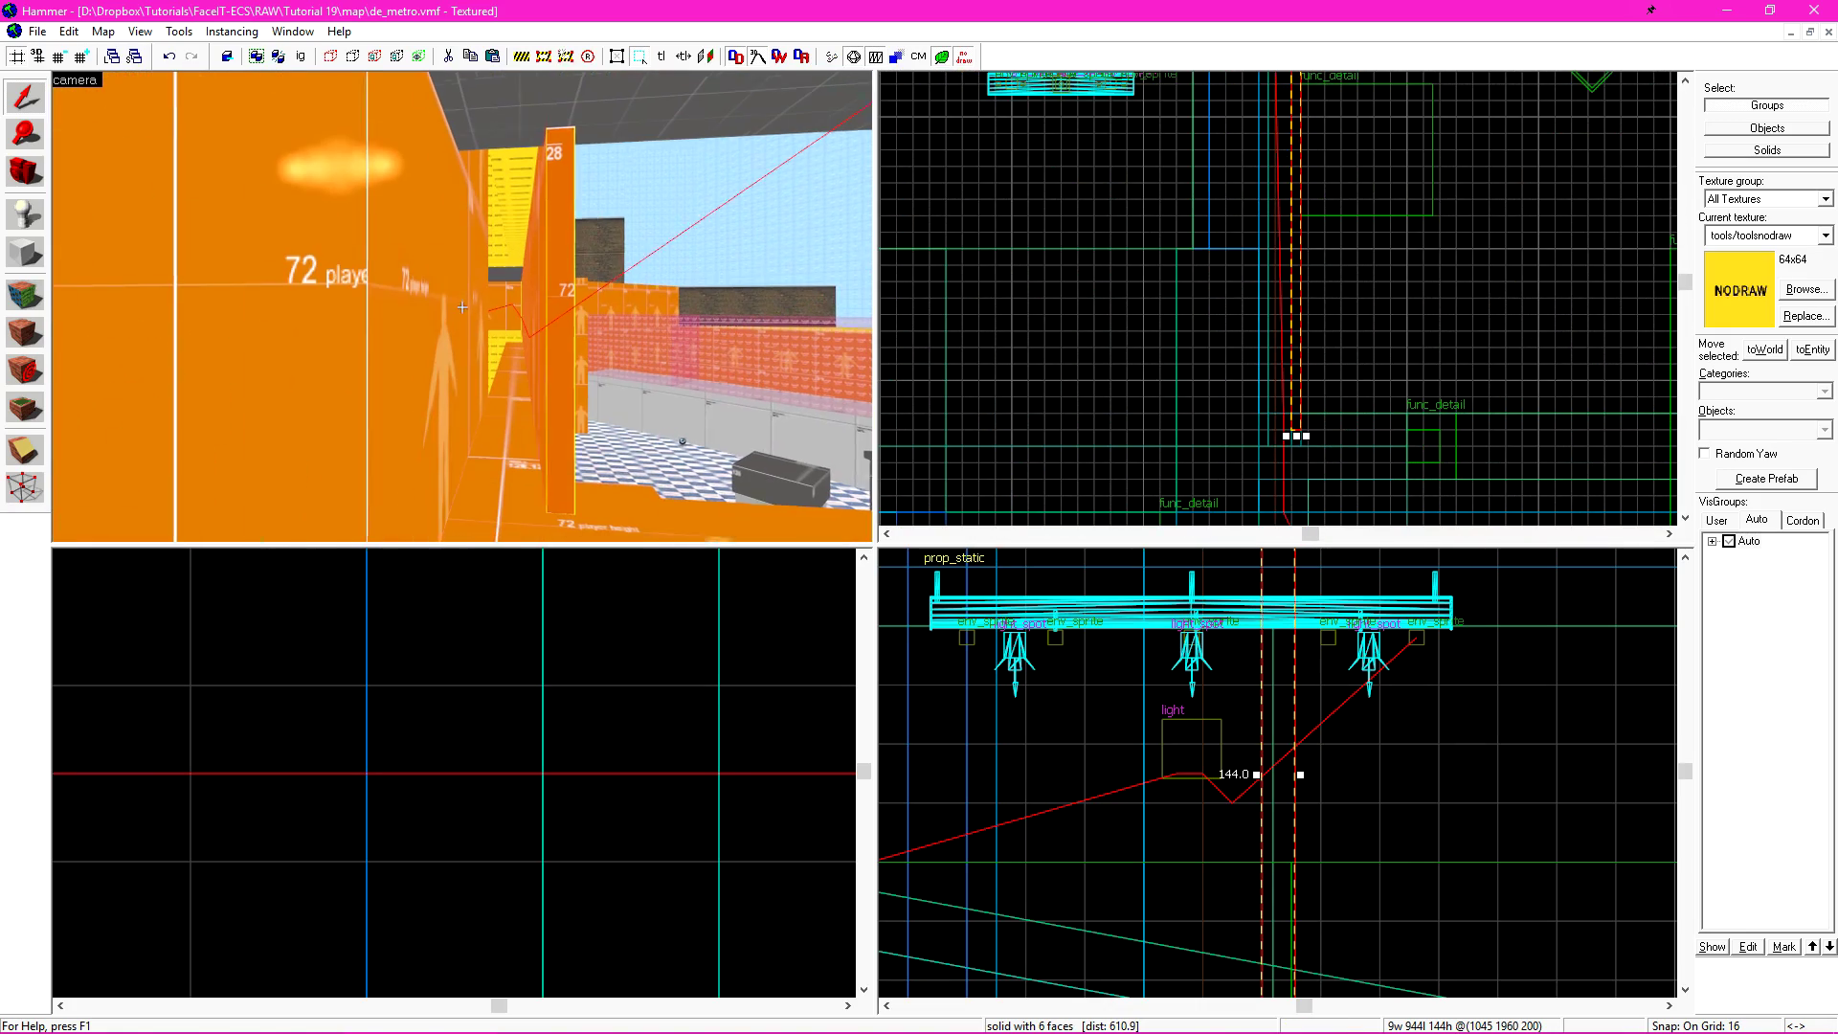
{"action": "scroll", "coordinate": [1326, 296], "scroll_direction": "up", "scroll_amount": 2}
{"action": "scroll", "coordinate": [1294, 308], "scroll_direction": "up", "scroll_amount": 2}
{"action": "scroll", "coordinate": [1294, 309], "scroll_direction": "up", "scroll_amount": 1}
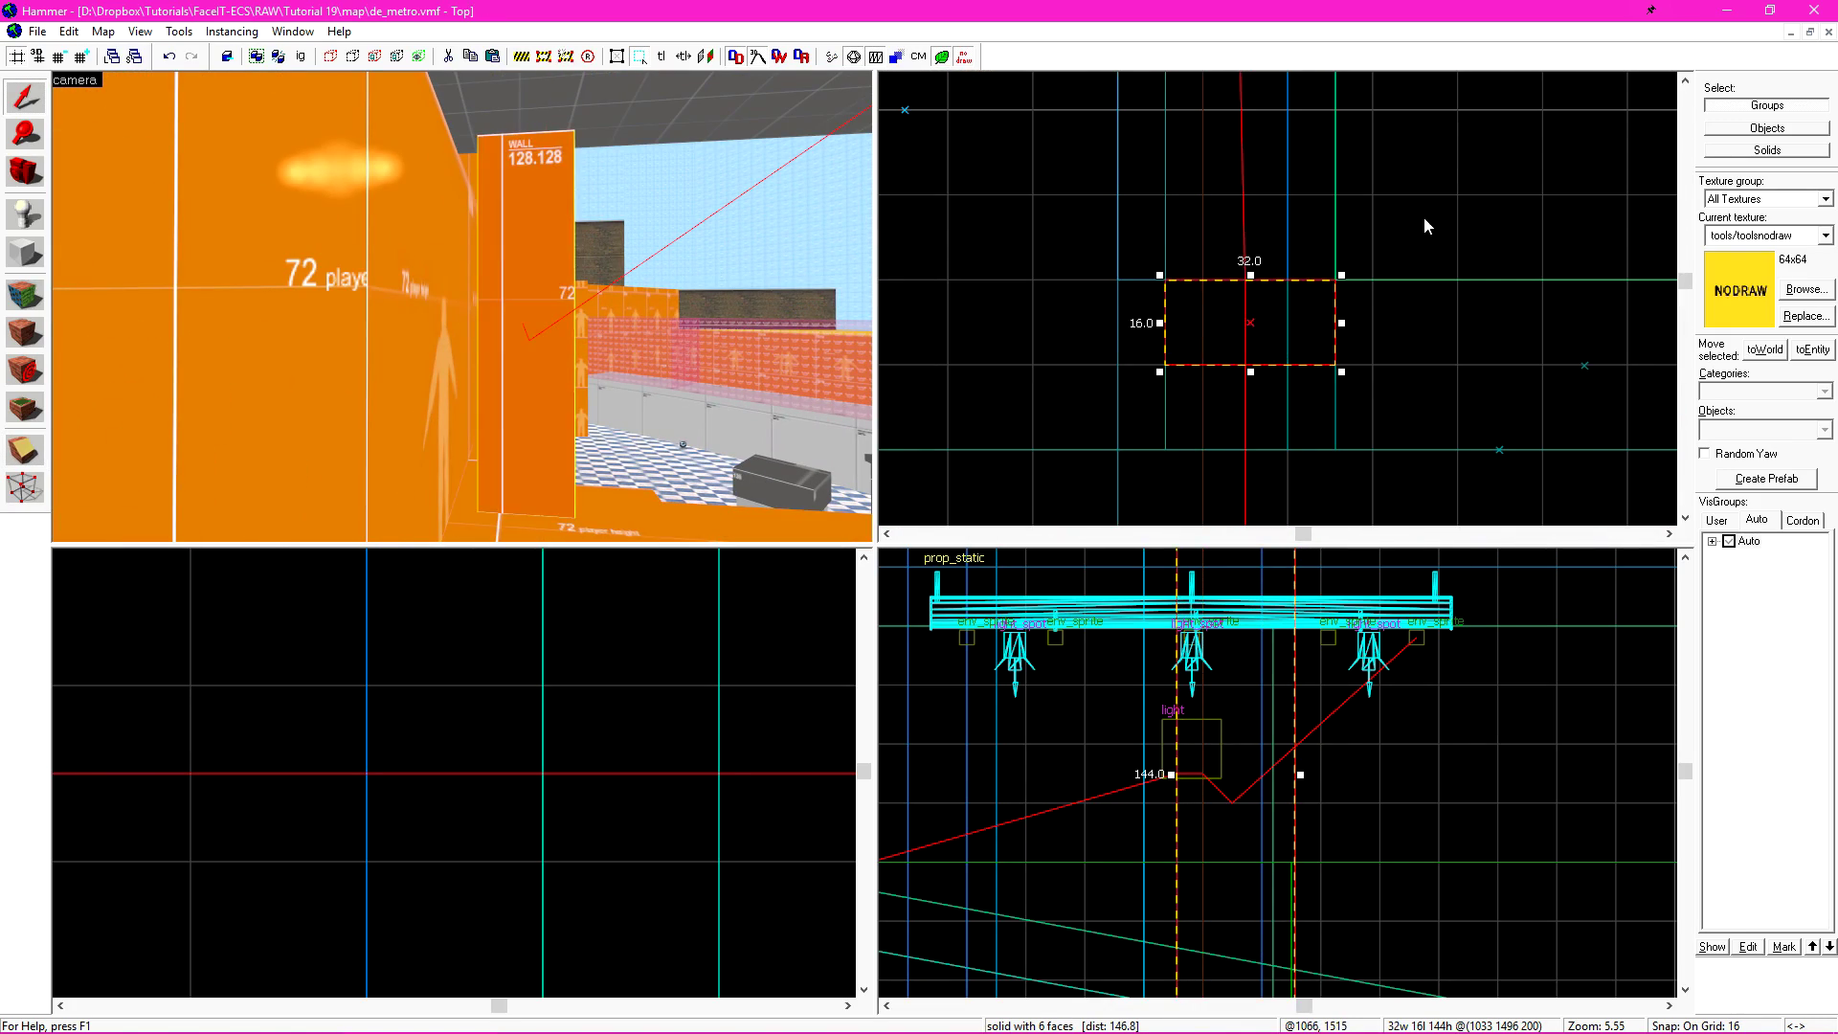
{"action": "key", "text": "Escape"}
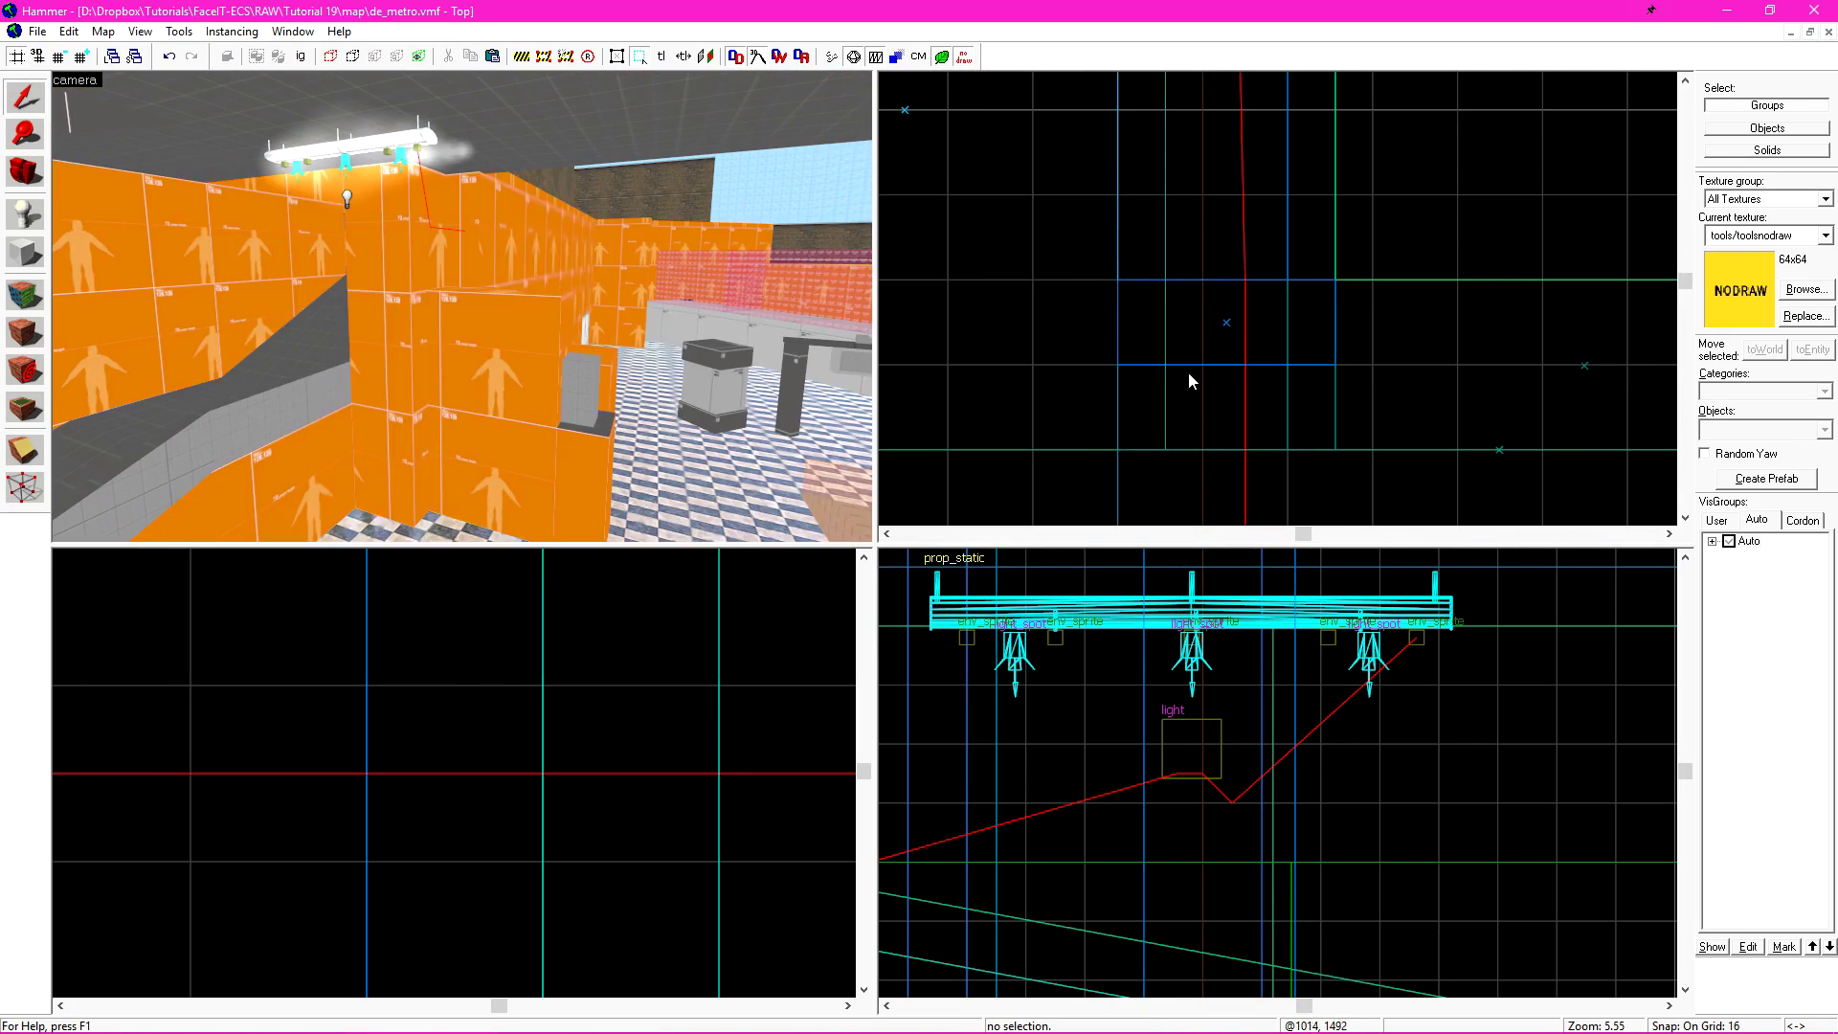
{"action": "key", "text": "z"}
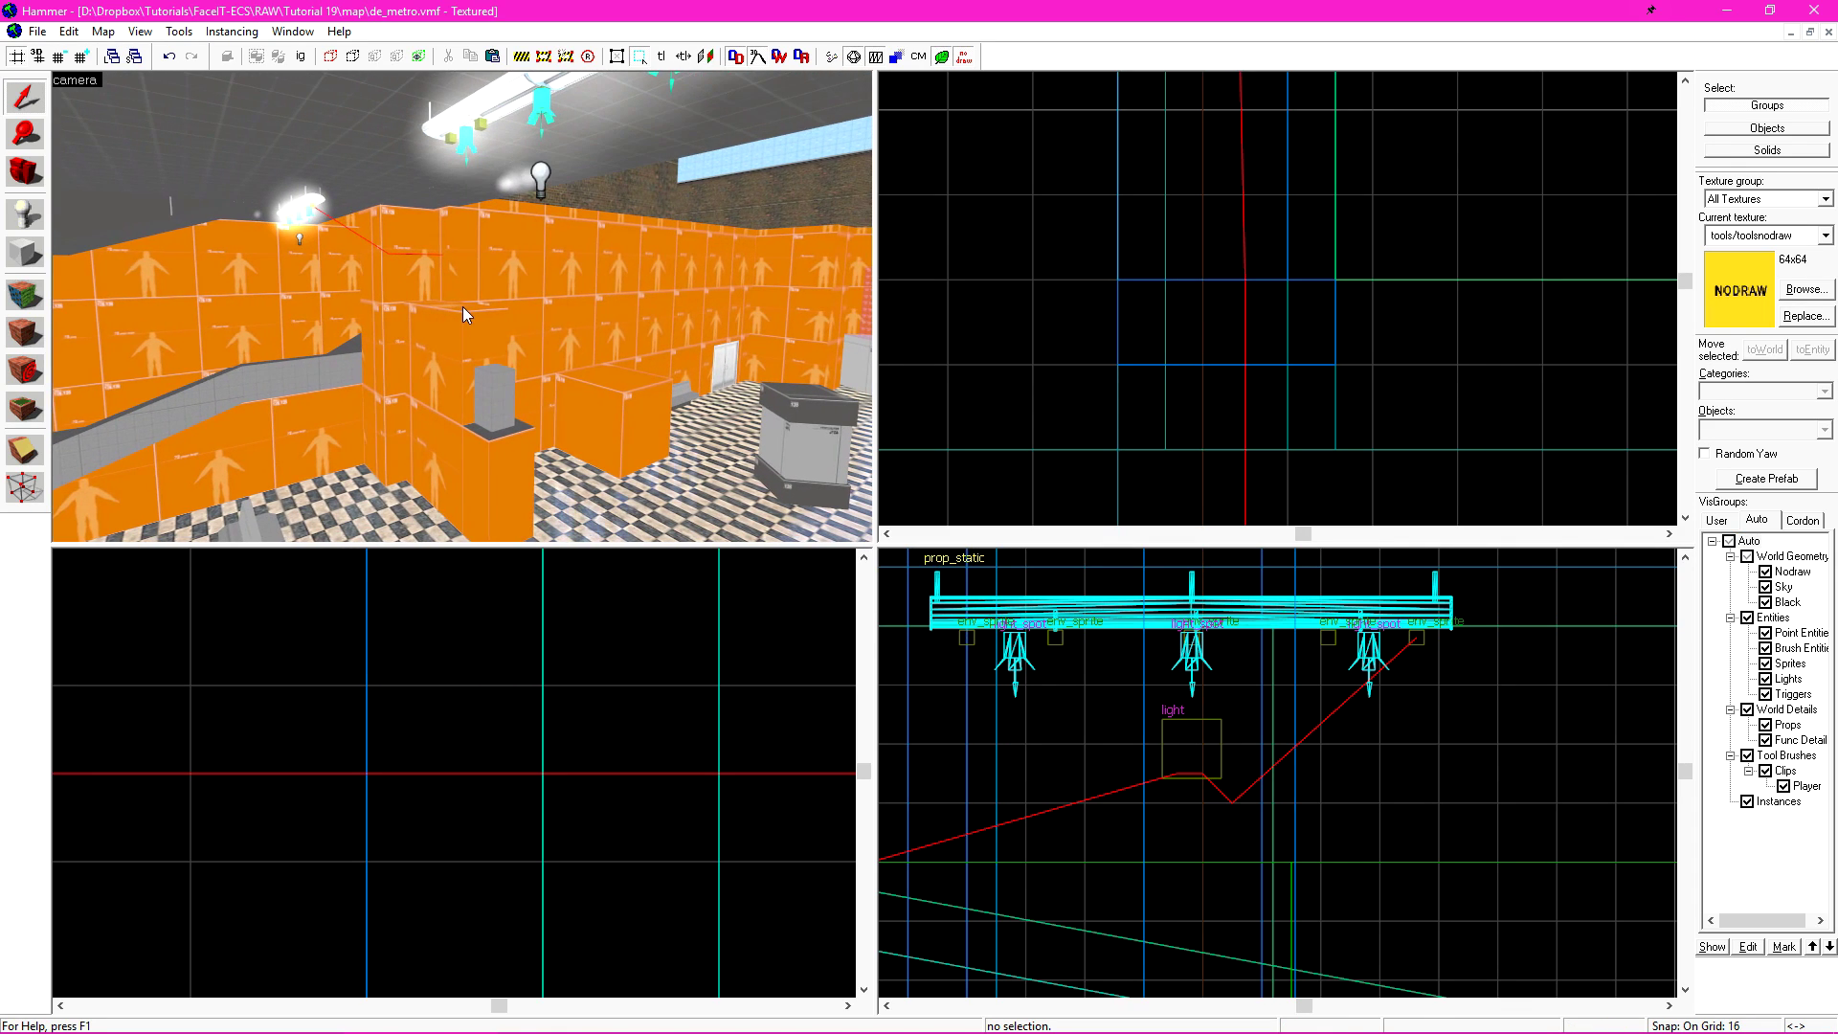
{"action": "left_click", "coordinate": [104, 30]}
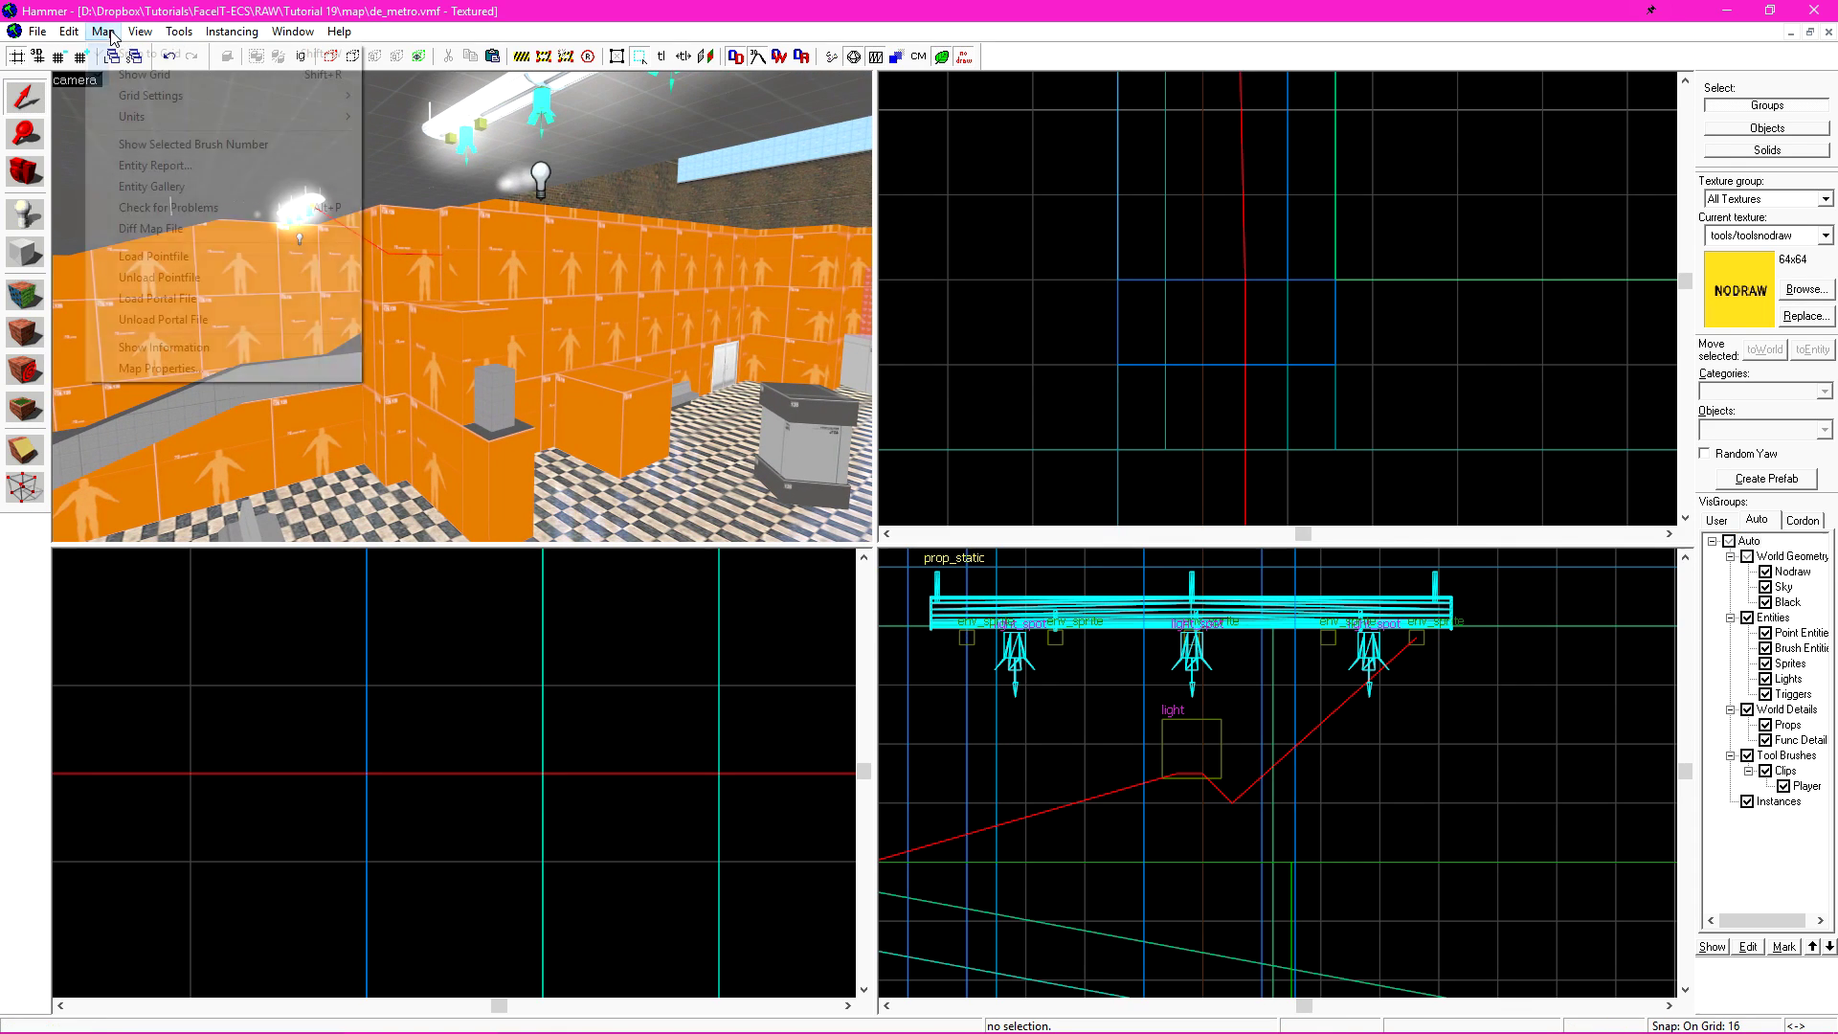
Unload the leak pointfile and rerun the full compile with Go in Run Map
{"action": "left_click", "coordinate": [226, 275]}
{"action": "left_click", "coordinate": [833, 59]}
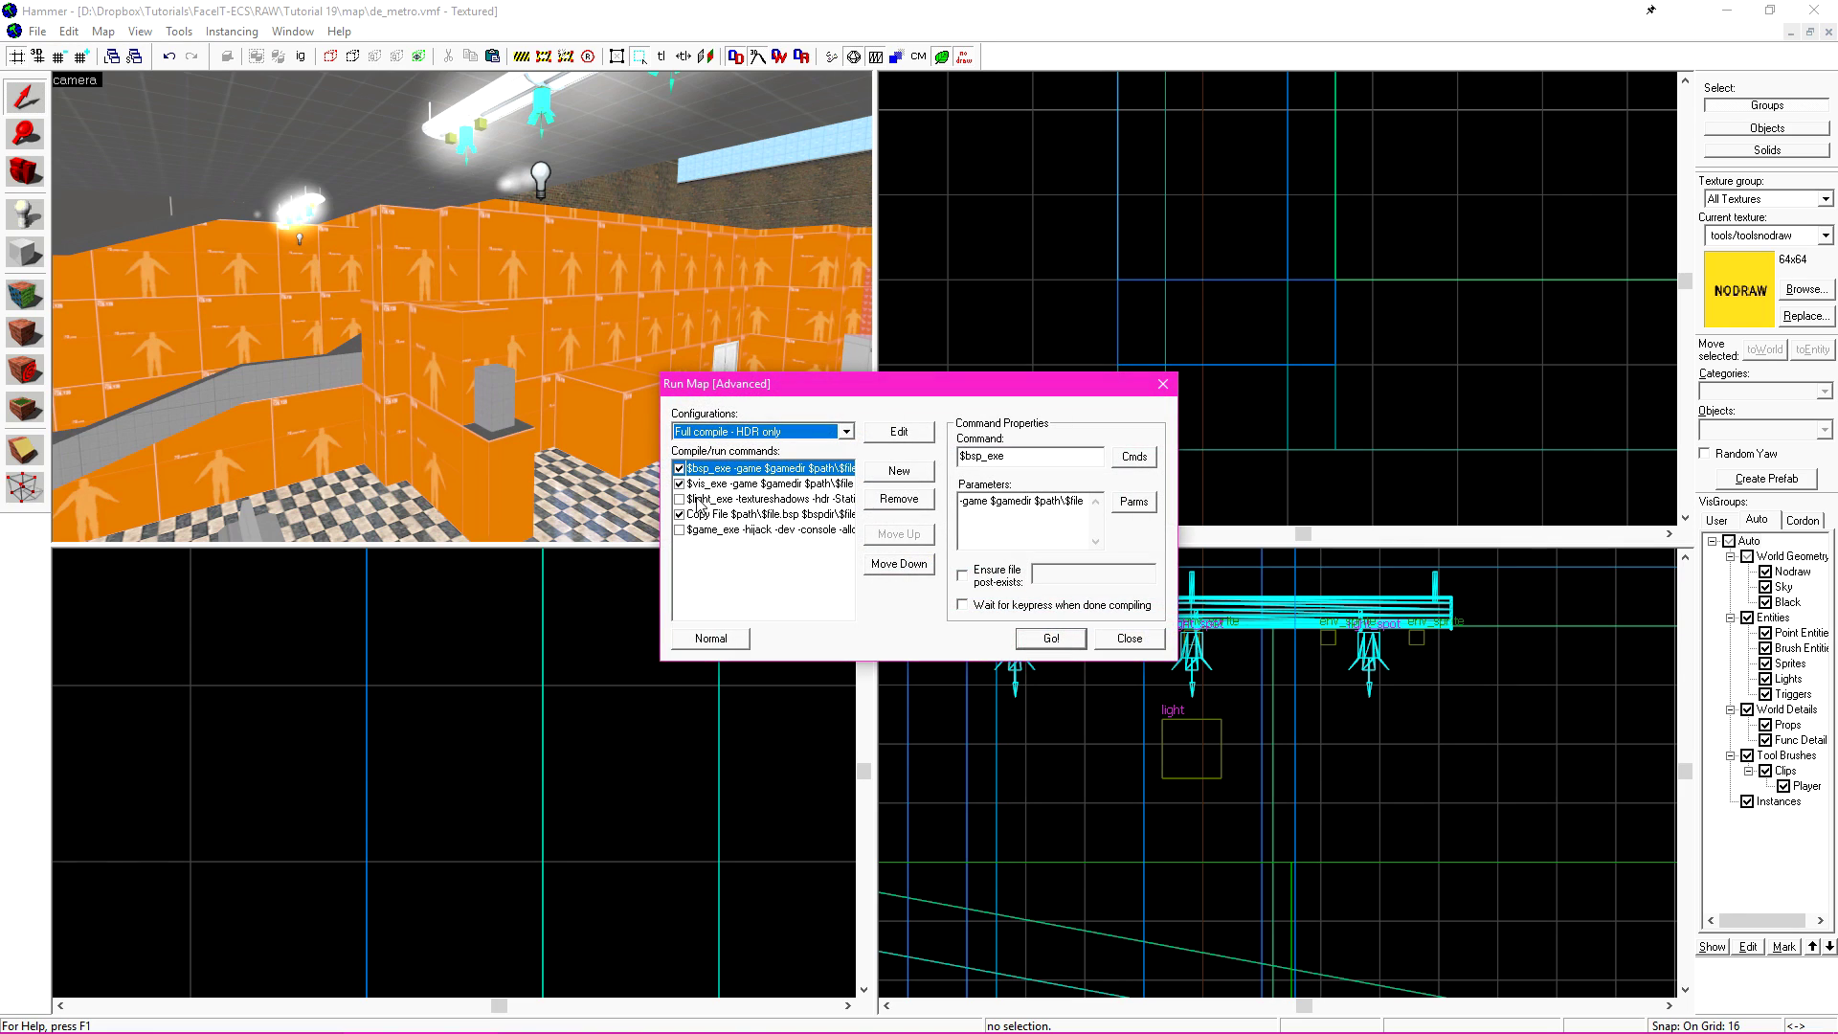
{"action": "left_click", "coordinate": [1028, 632]}
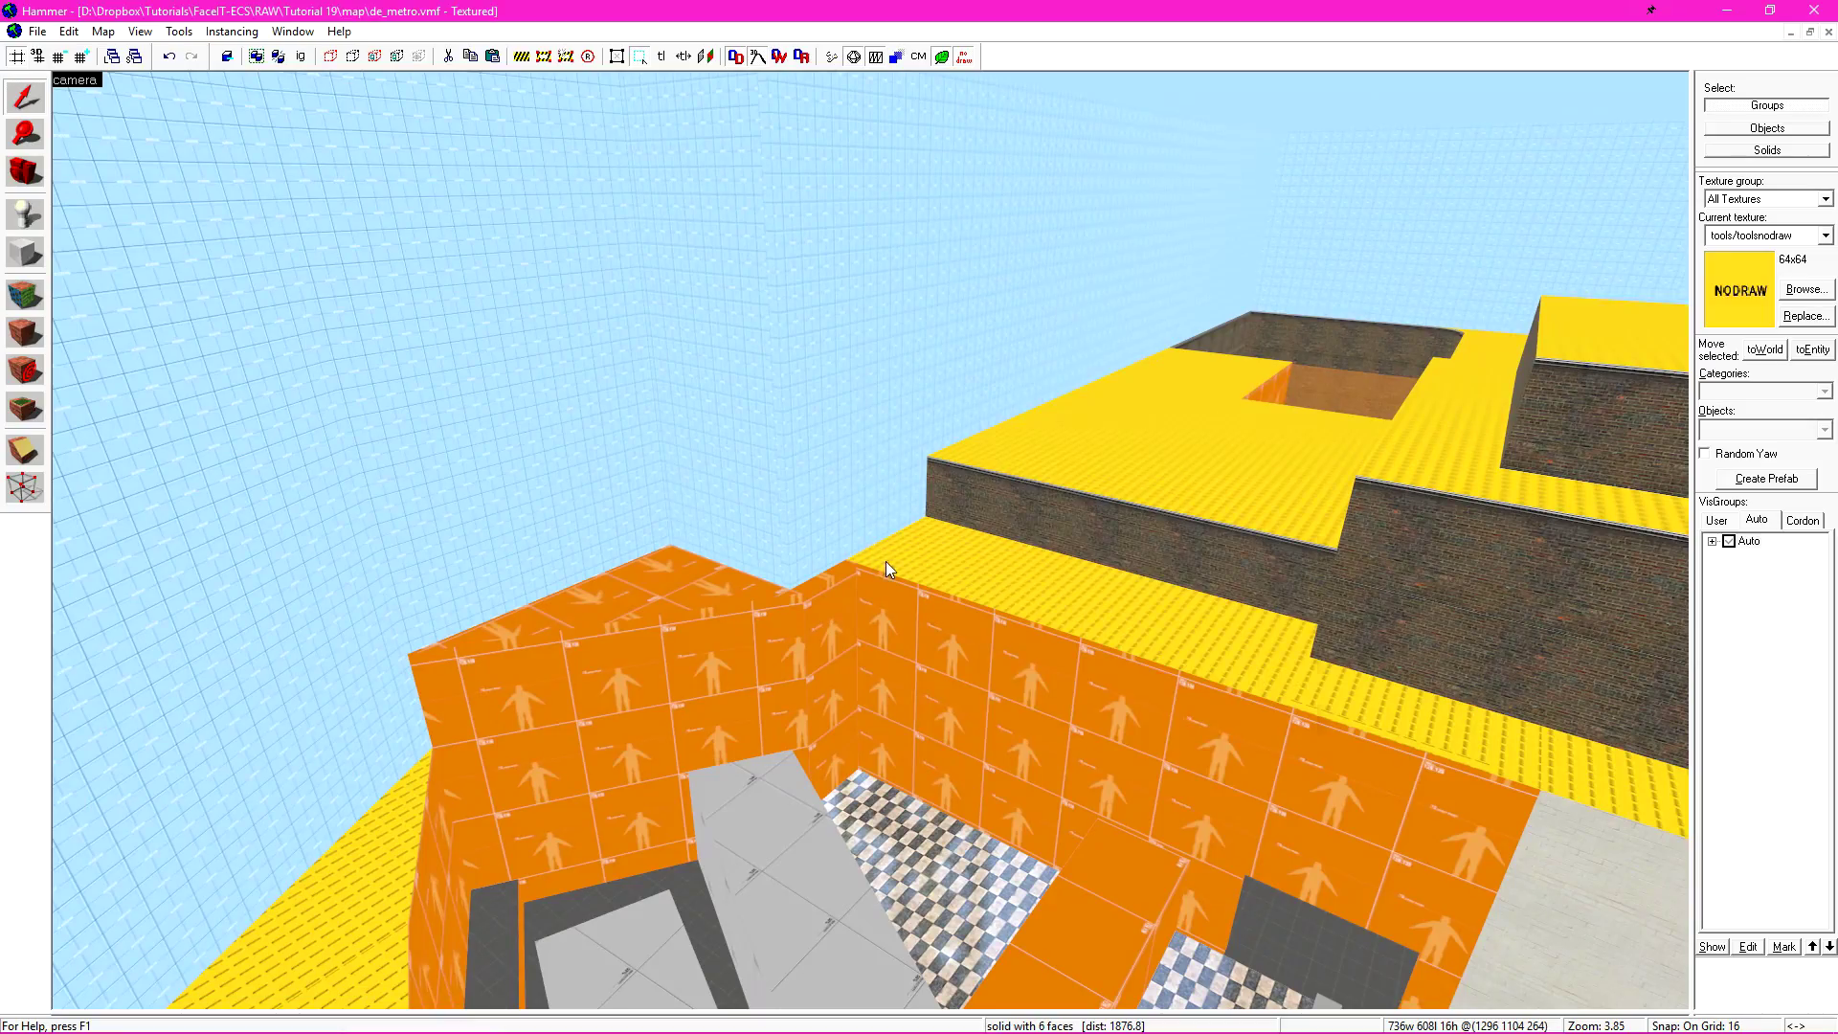
{"action": "key", "text": "shift+a"}
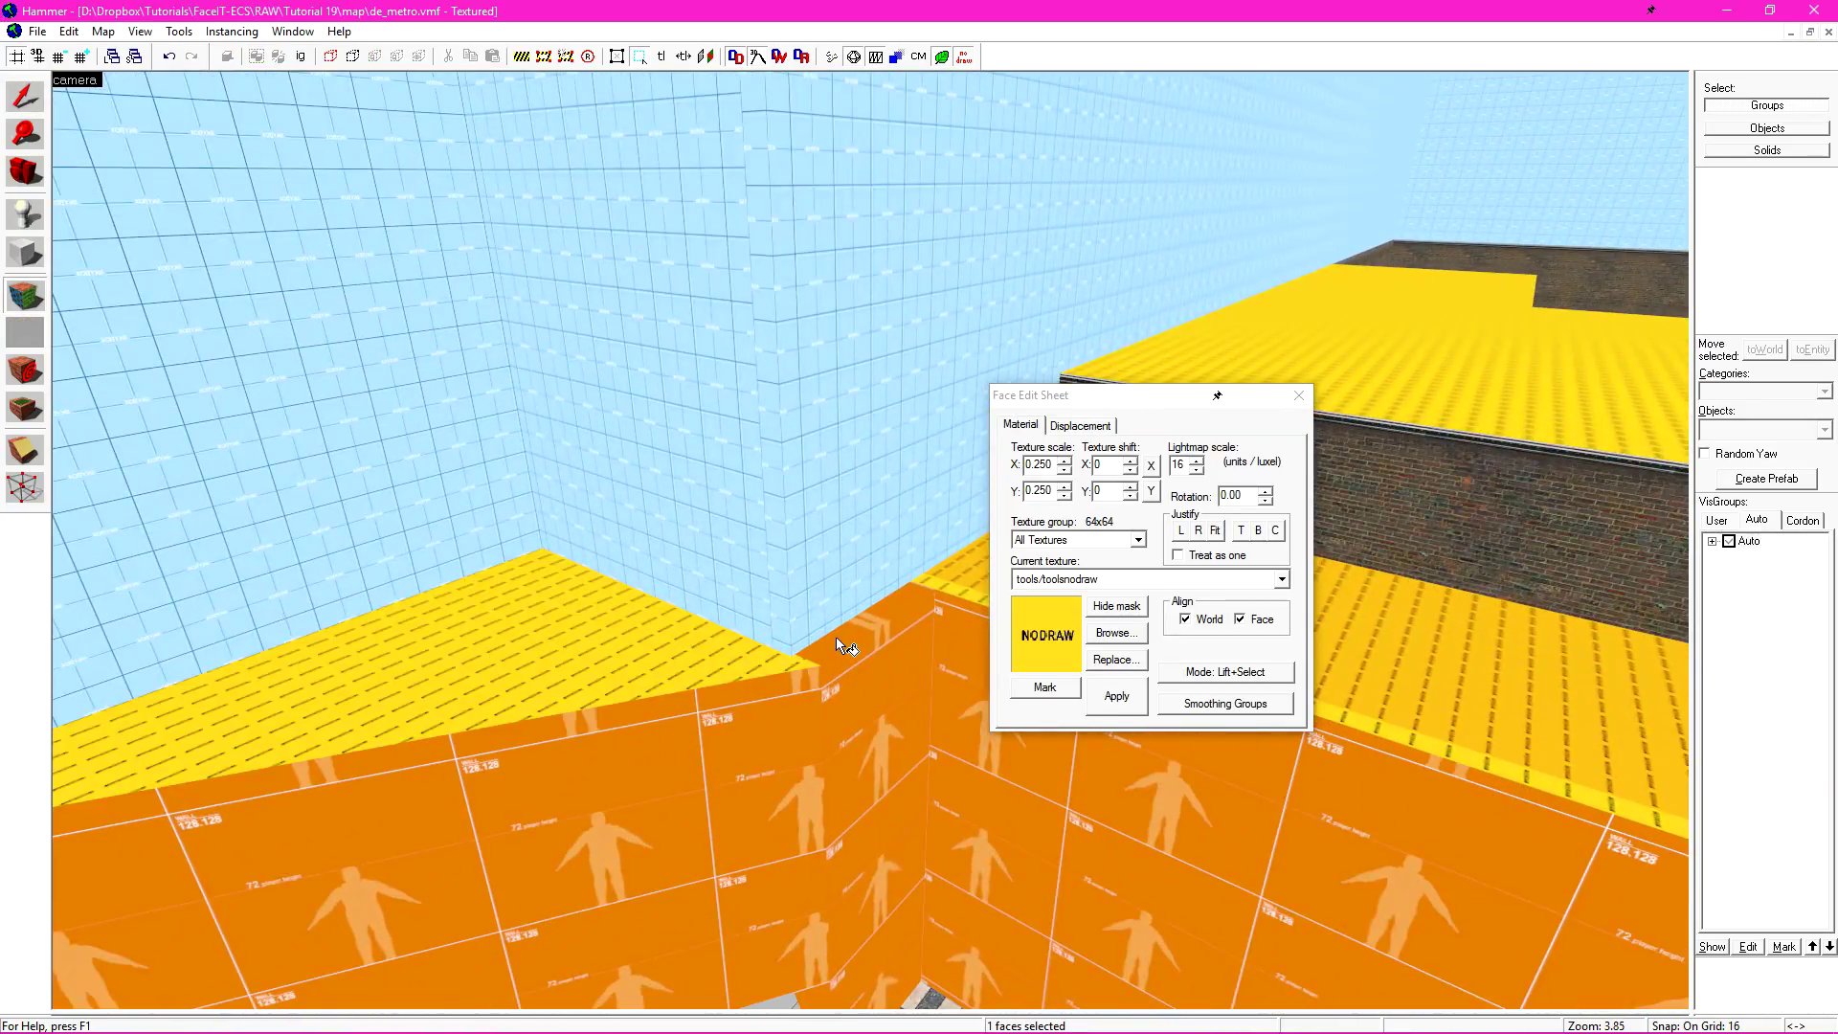
{"action": "key", "text": "z"}
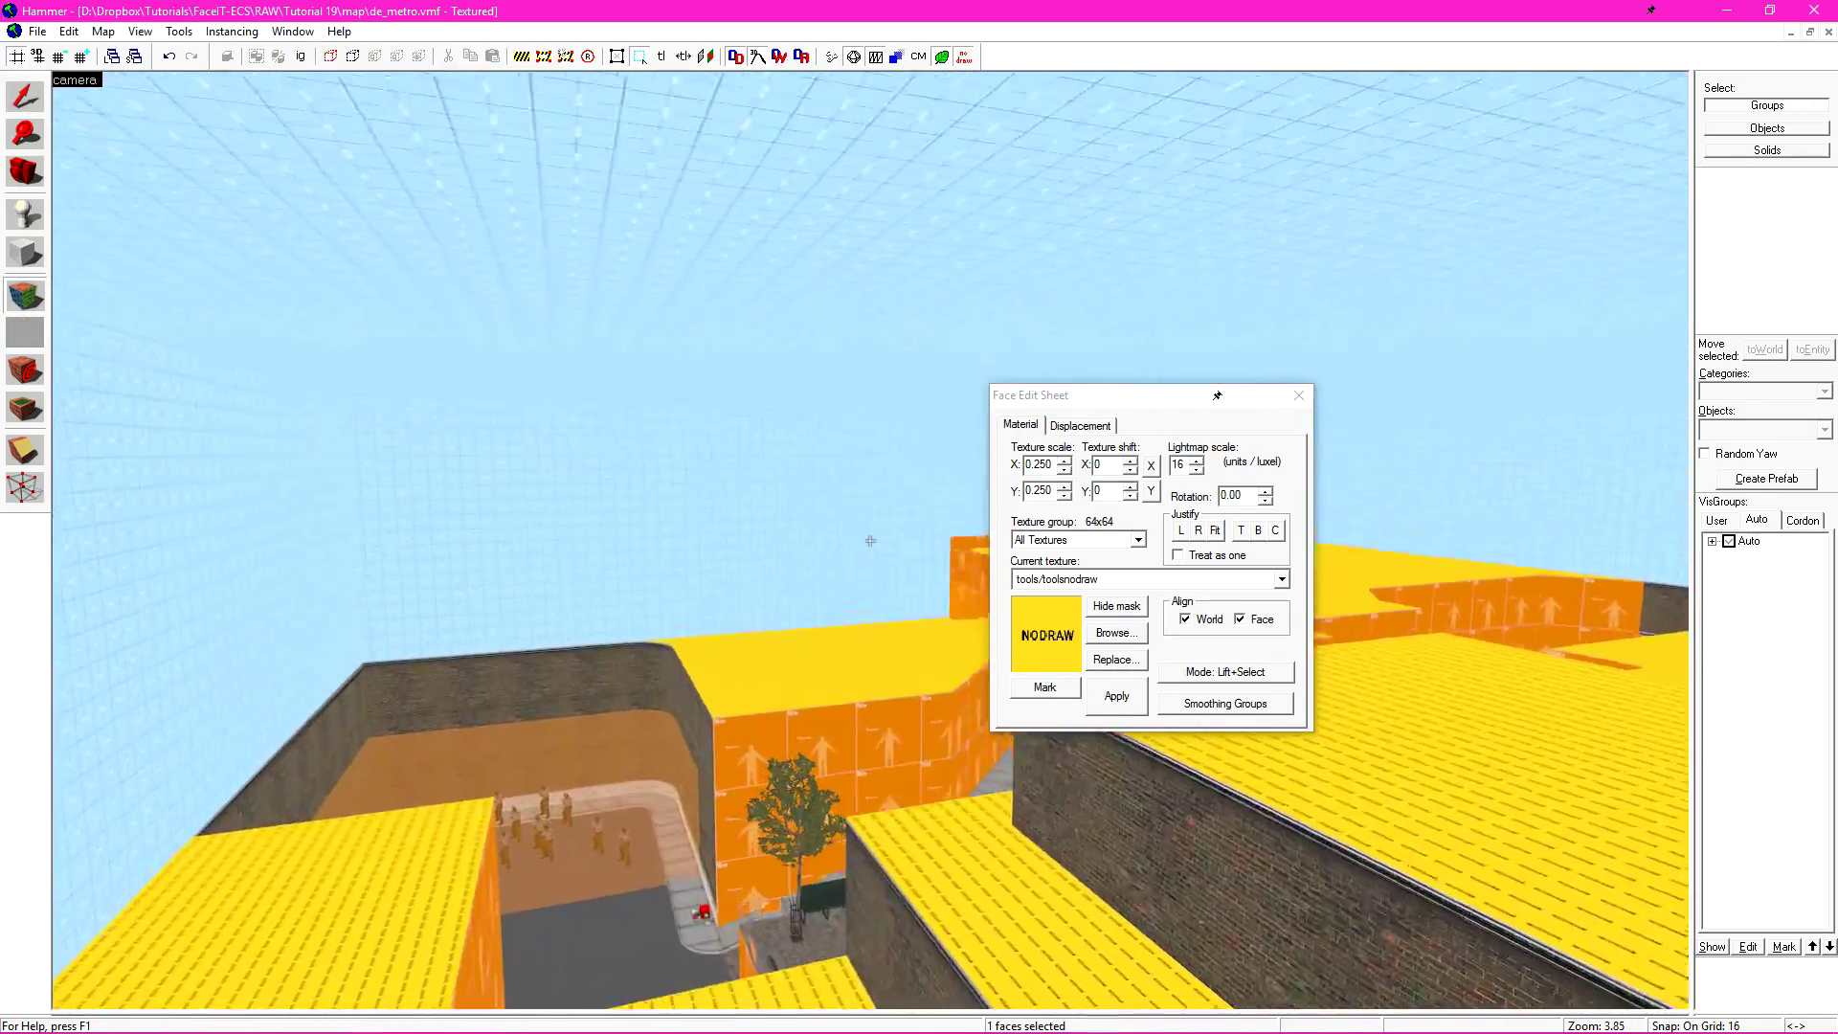
{"action": "key", "text": "w"}
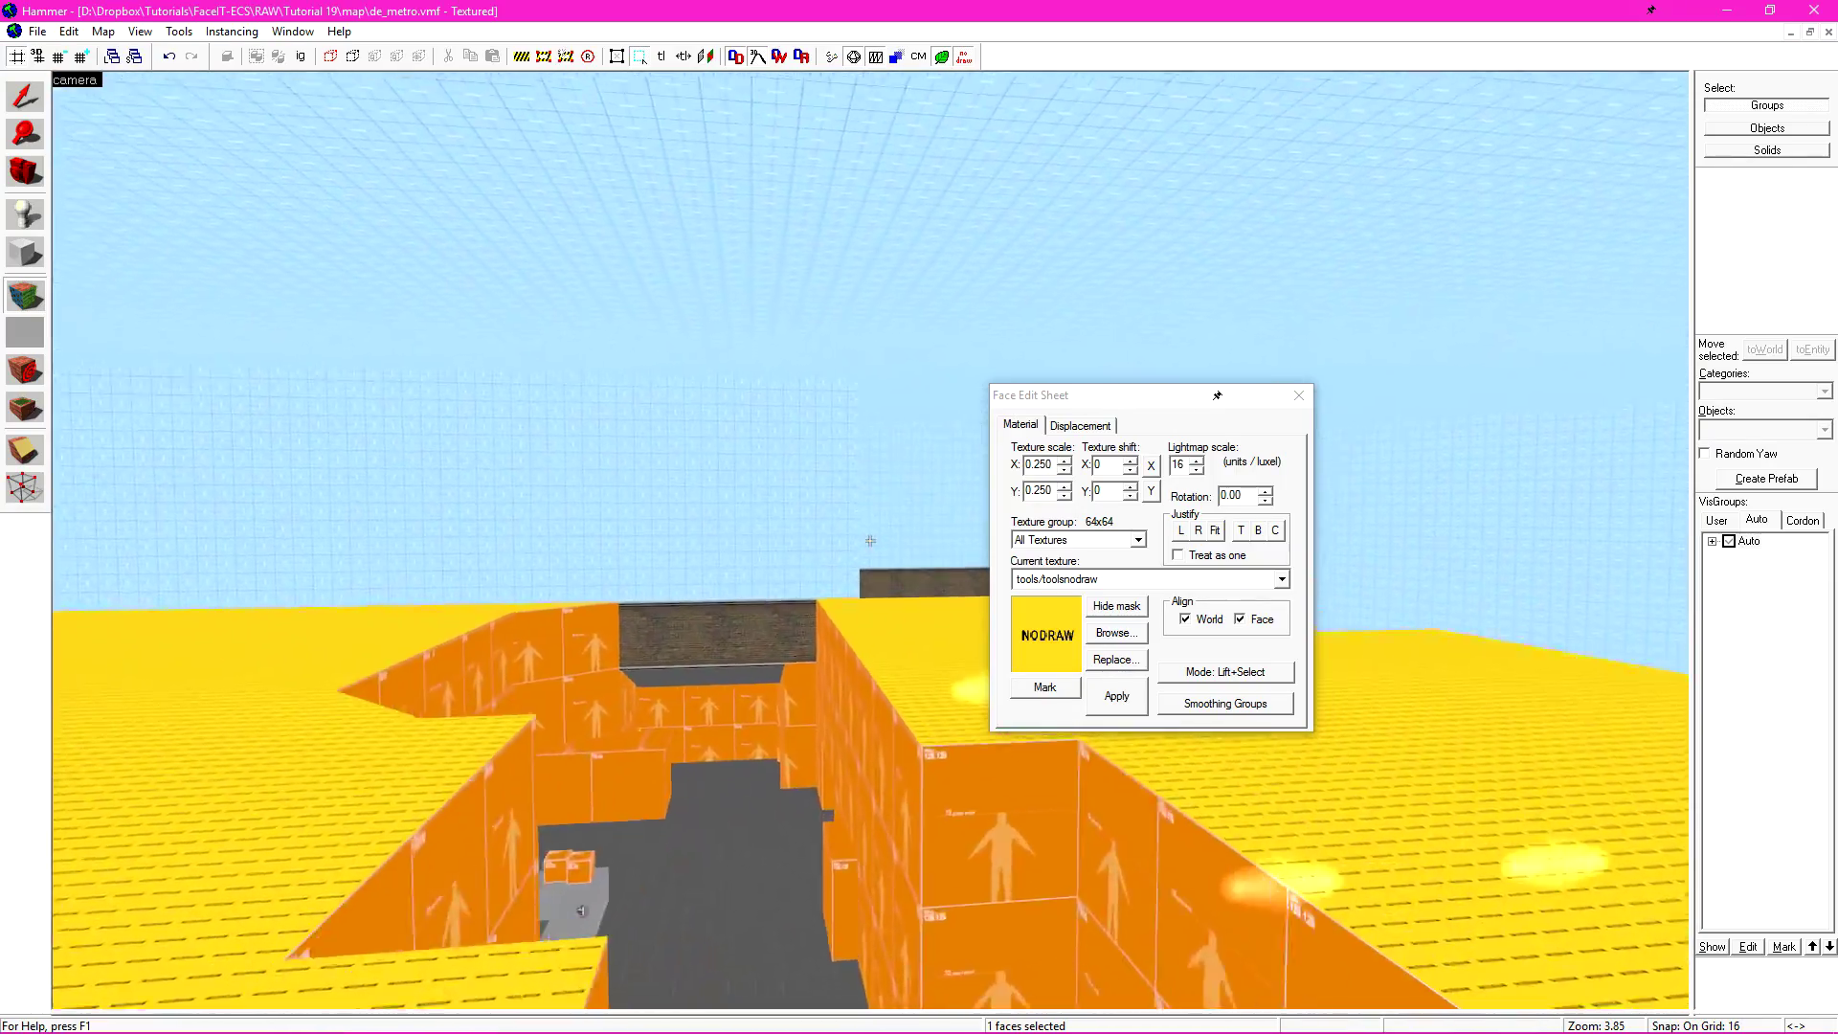
{"action": "key", "text": "w"}
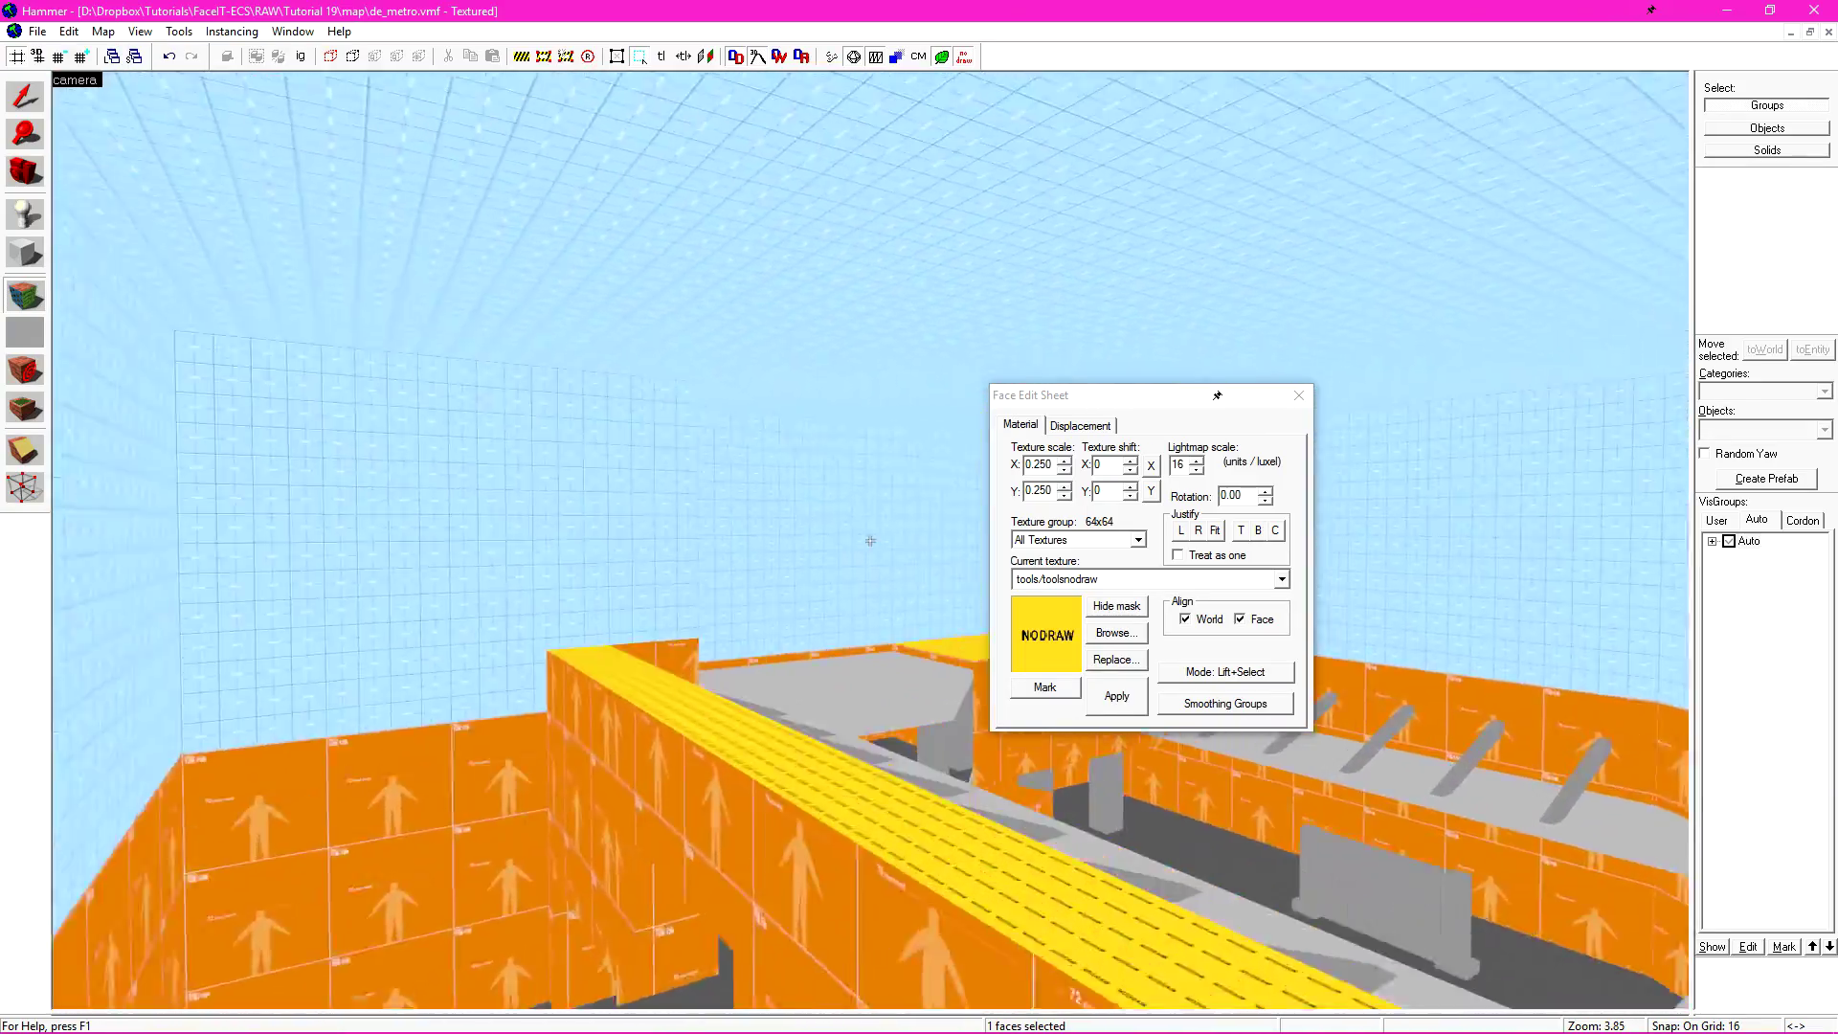
{"action": "key", "text": "z"}
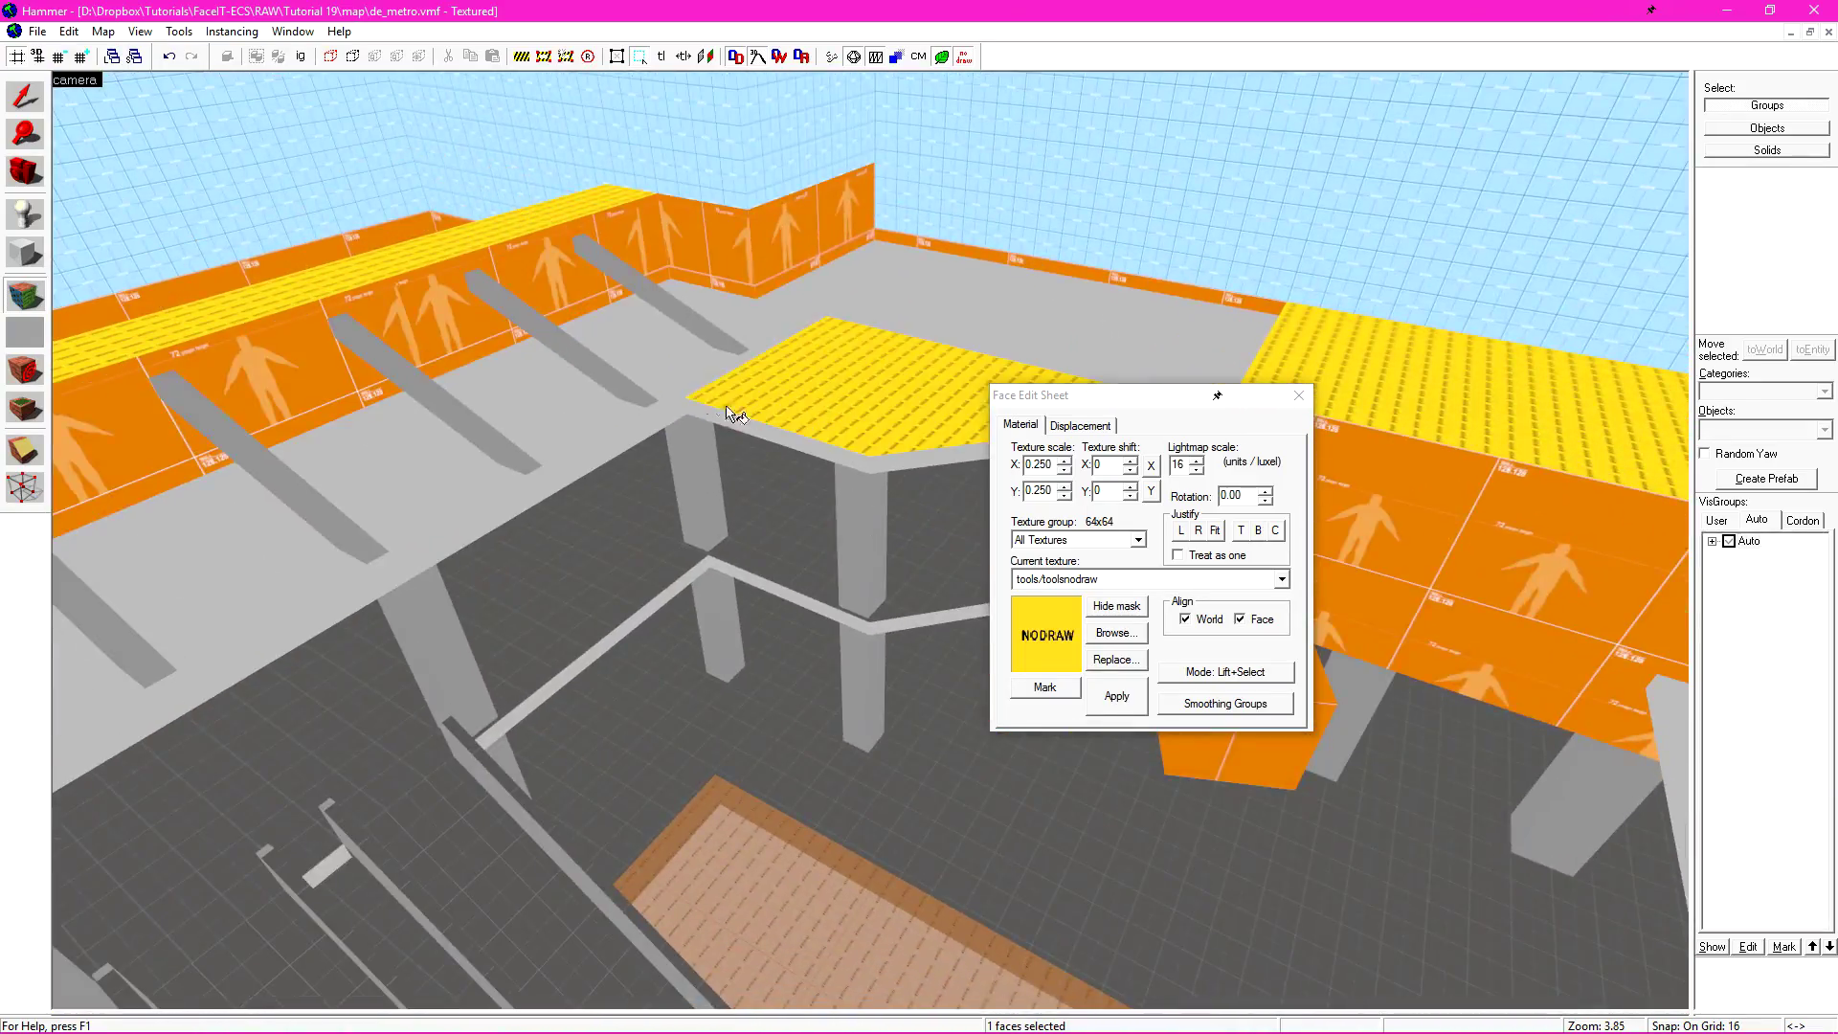
{"action": "key", "text": "z"}
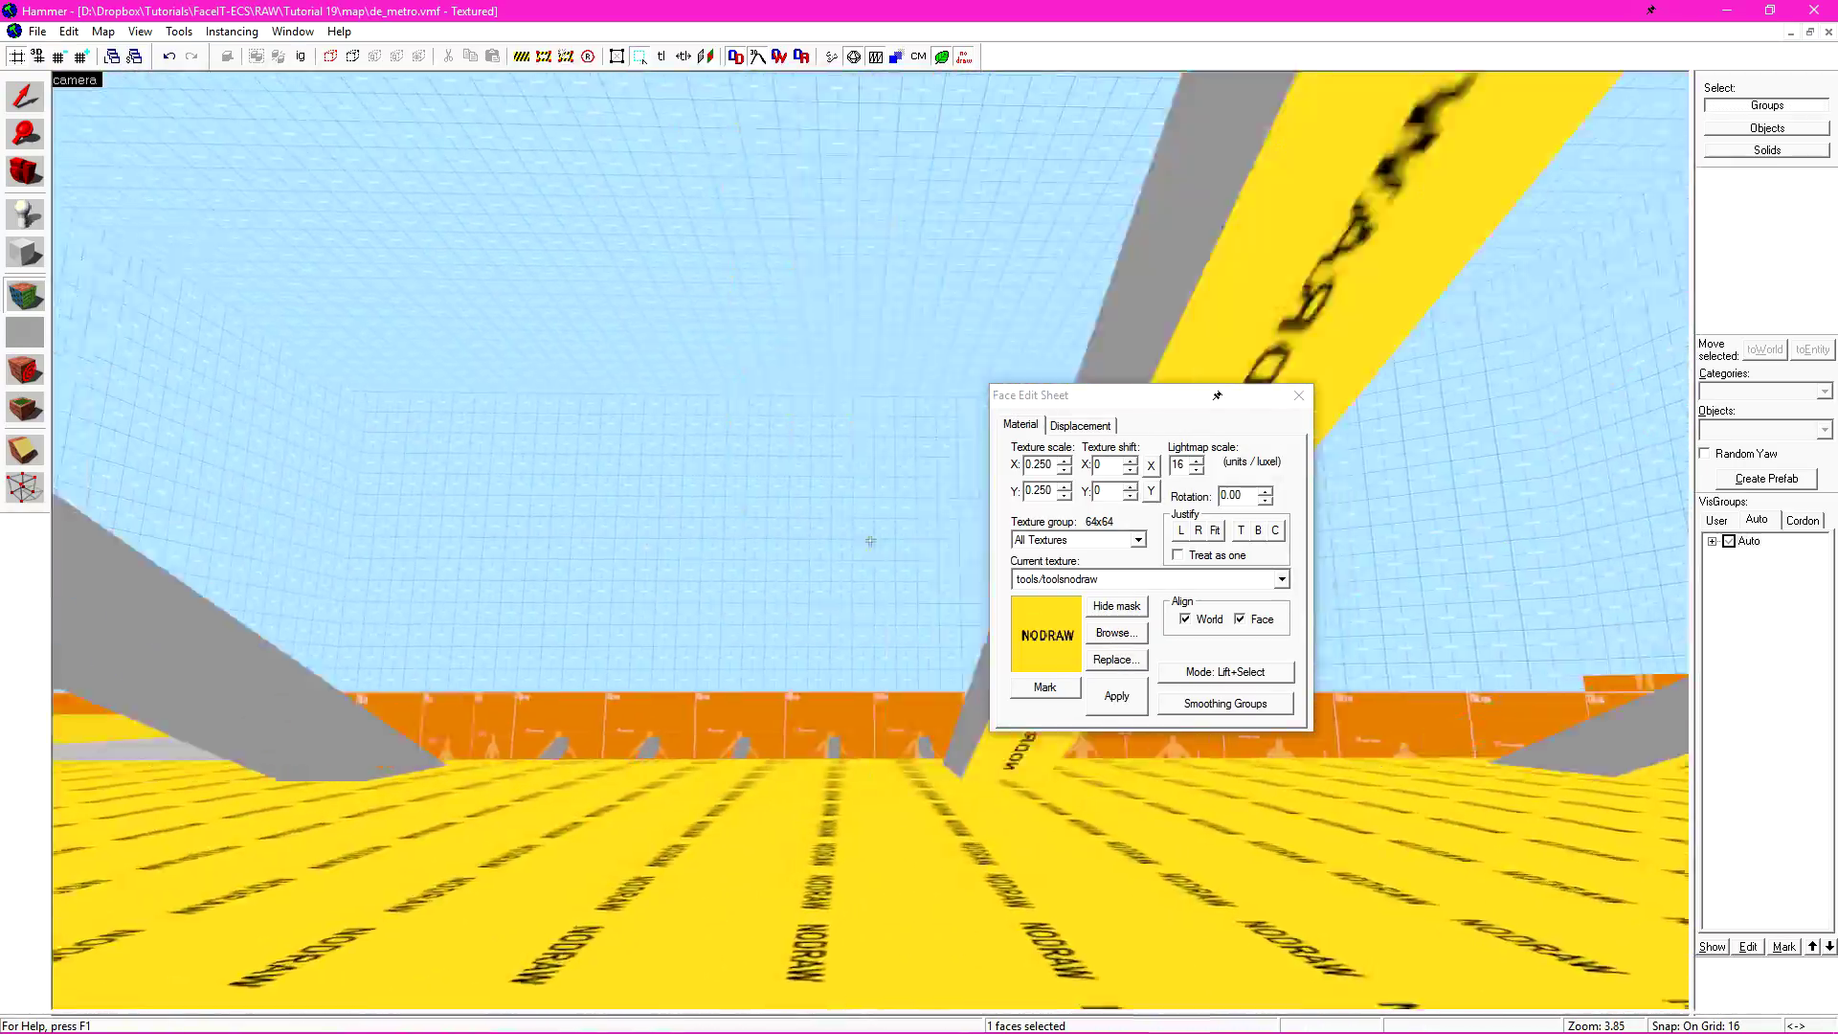
{"action": "key", "text": "z"}
{"action": "key", "text": "shift+s"}
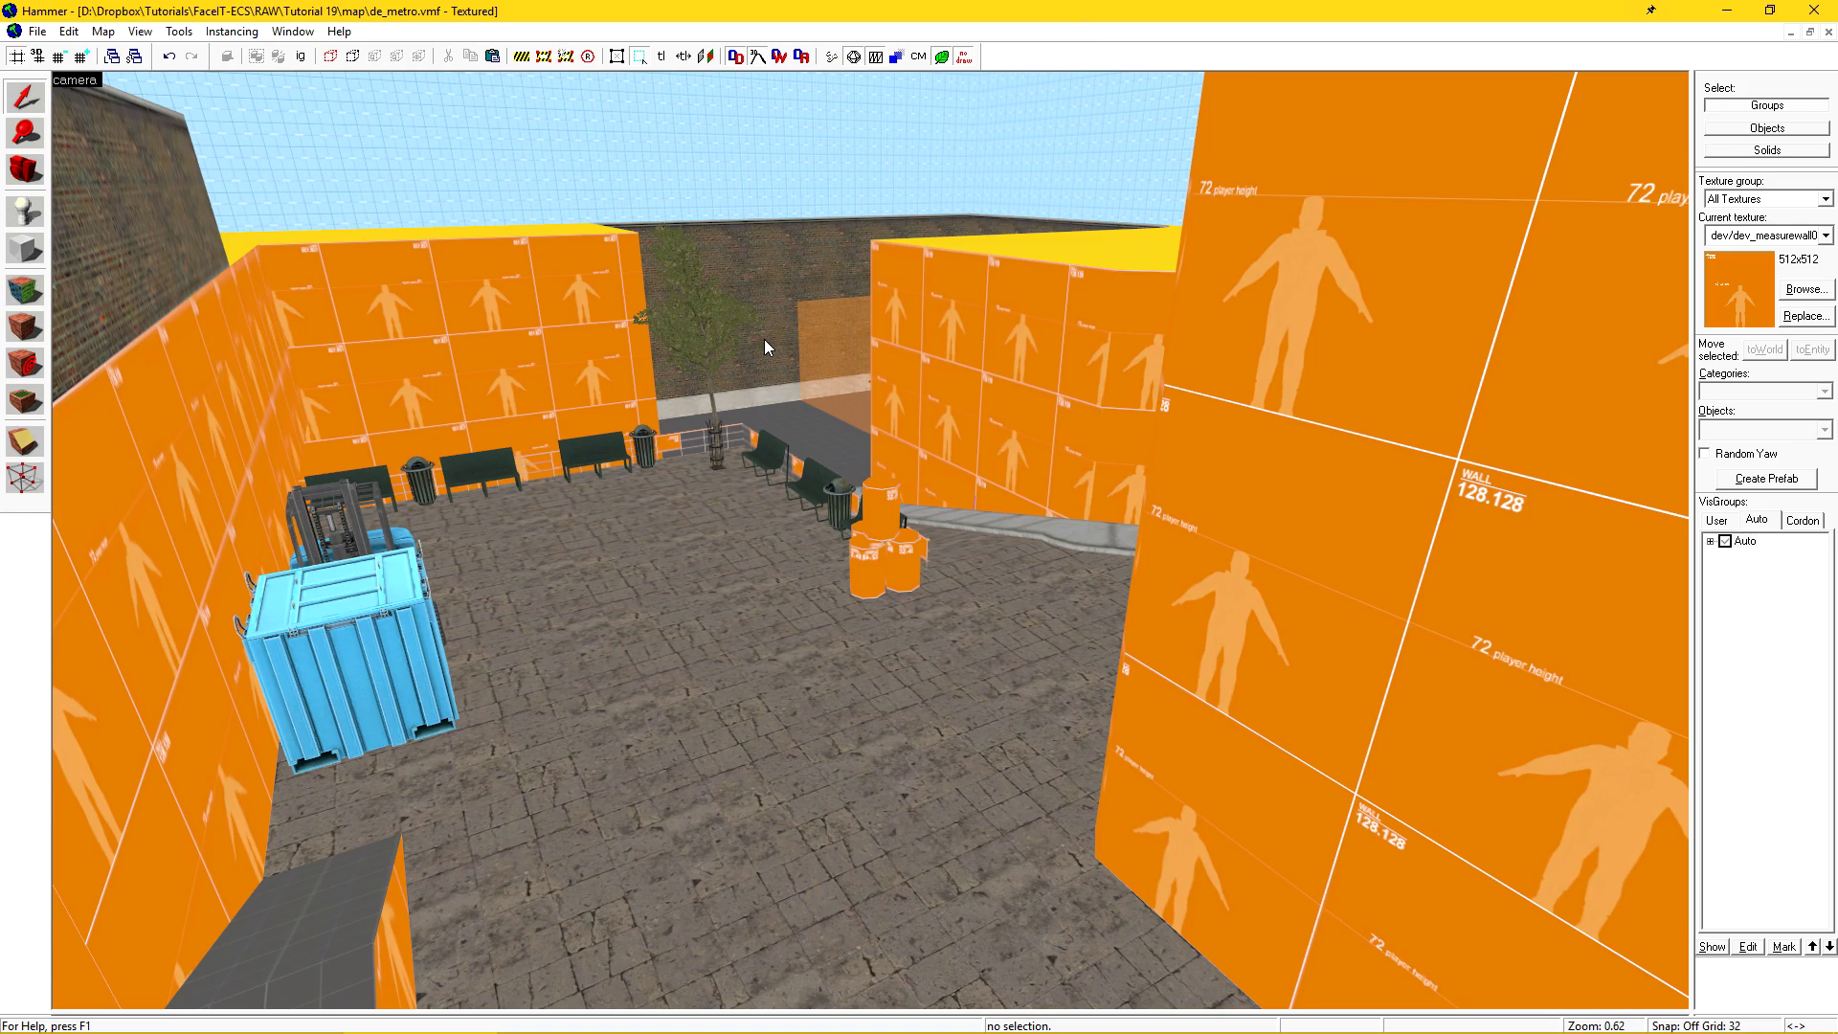
Fly the 3D camera down the orange corridor to the curved graffiti wall
{"action": "key", "text": "z"}
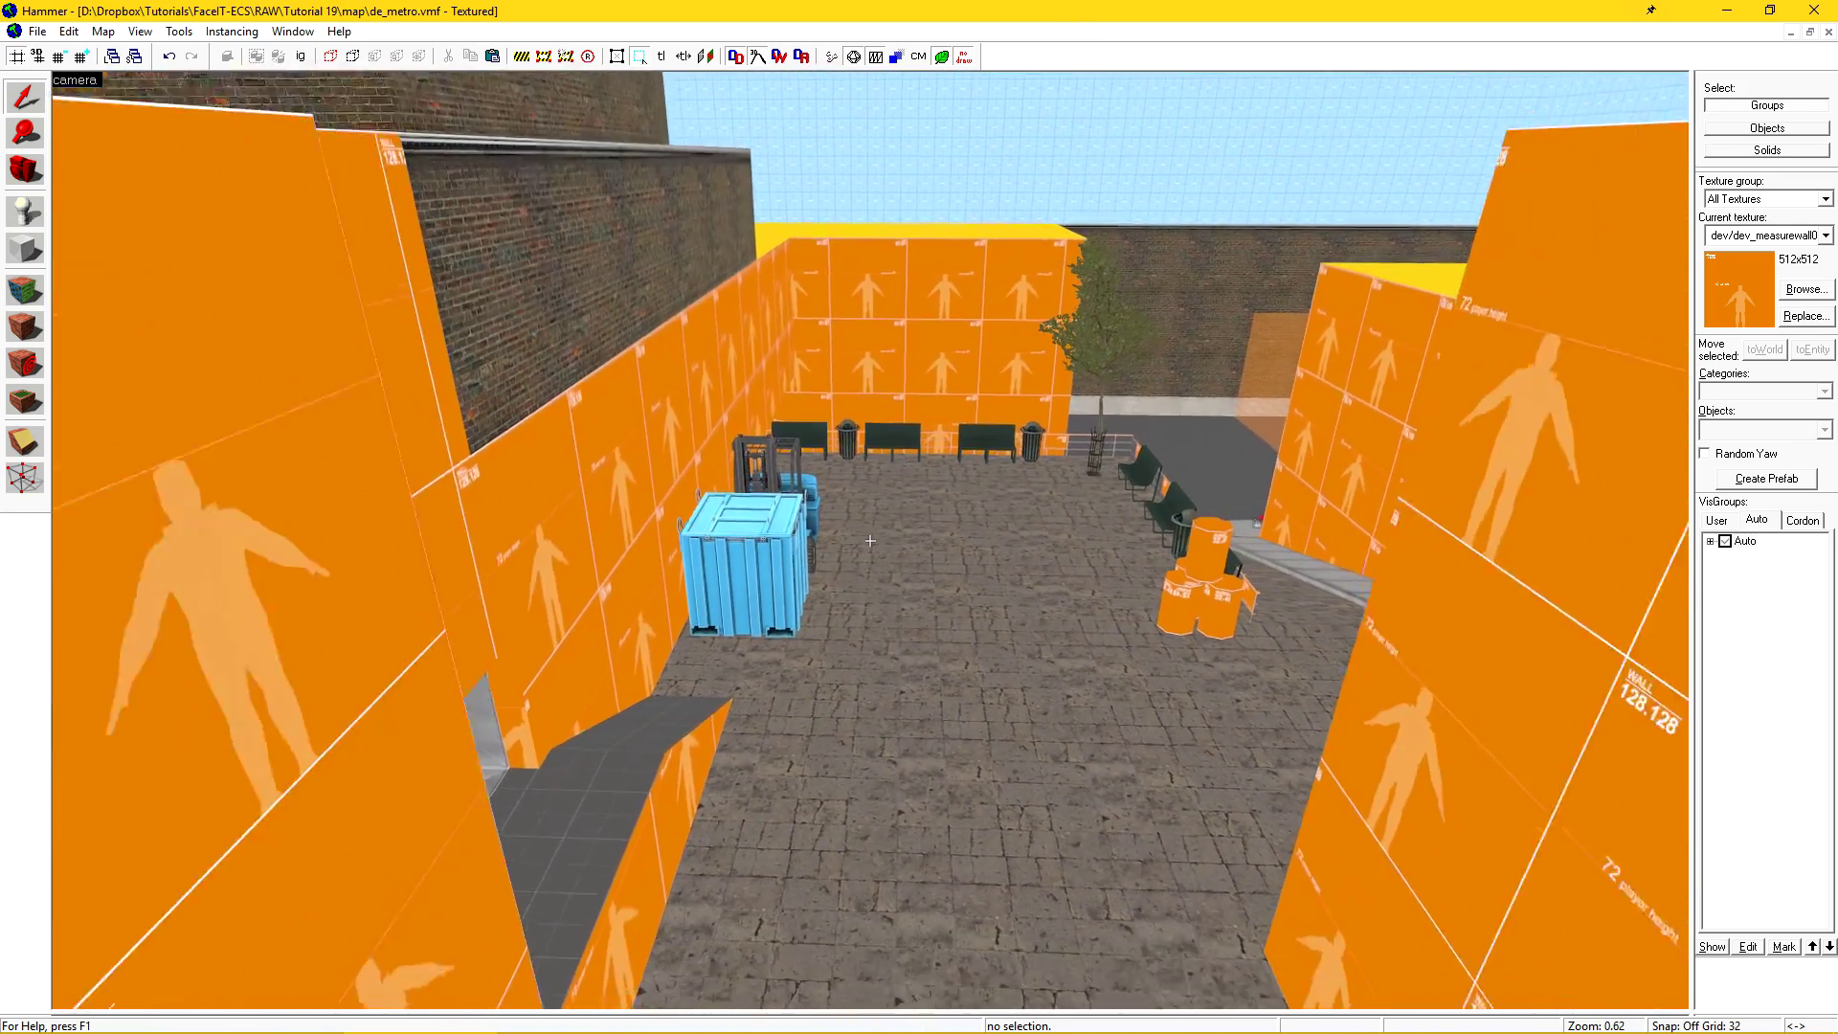
{"action": "key", "text": "z"}
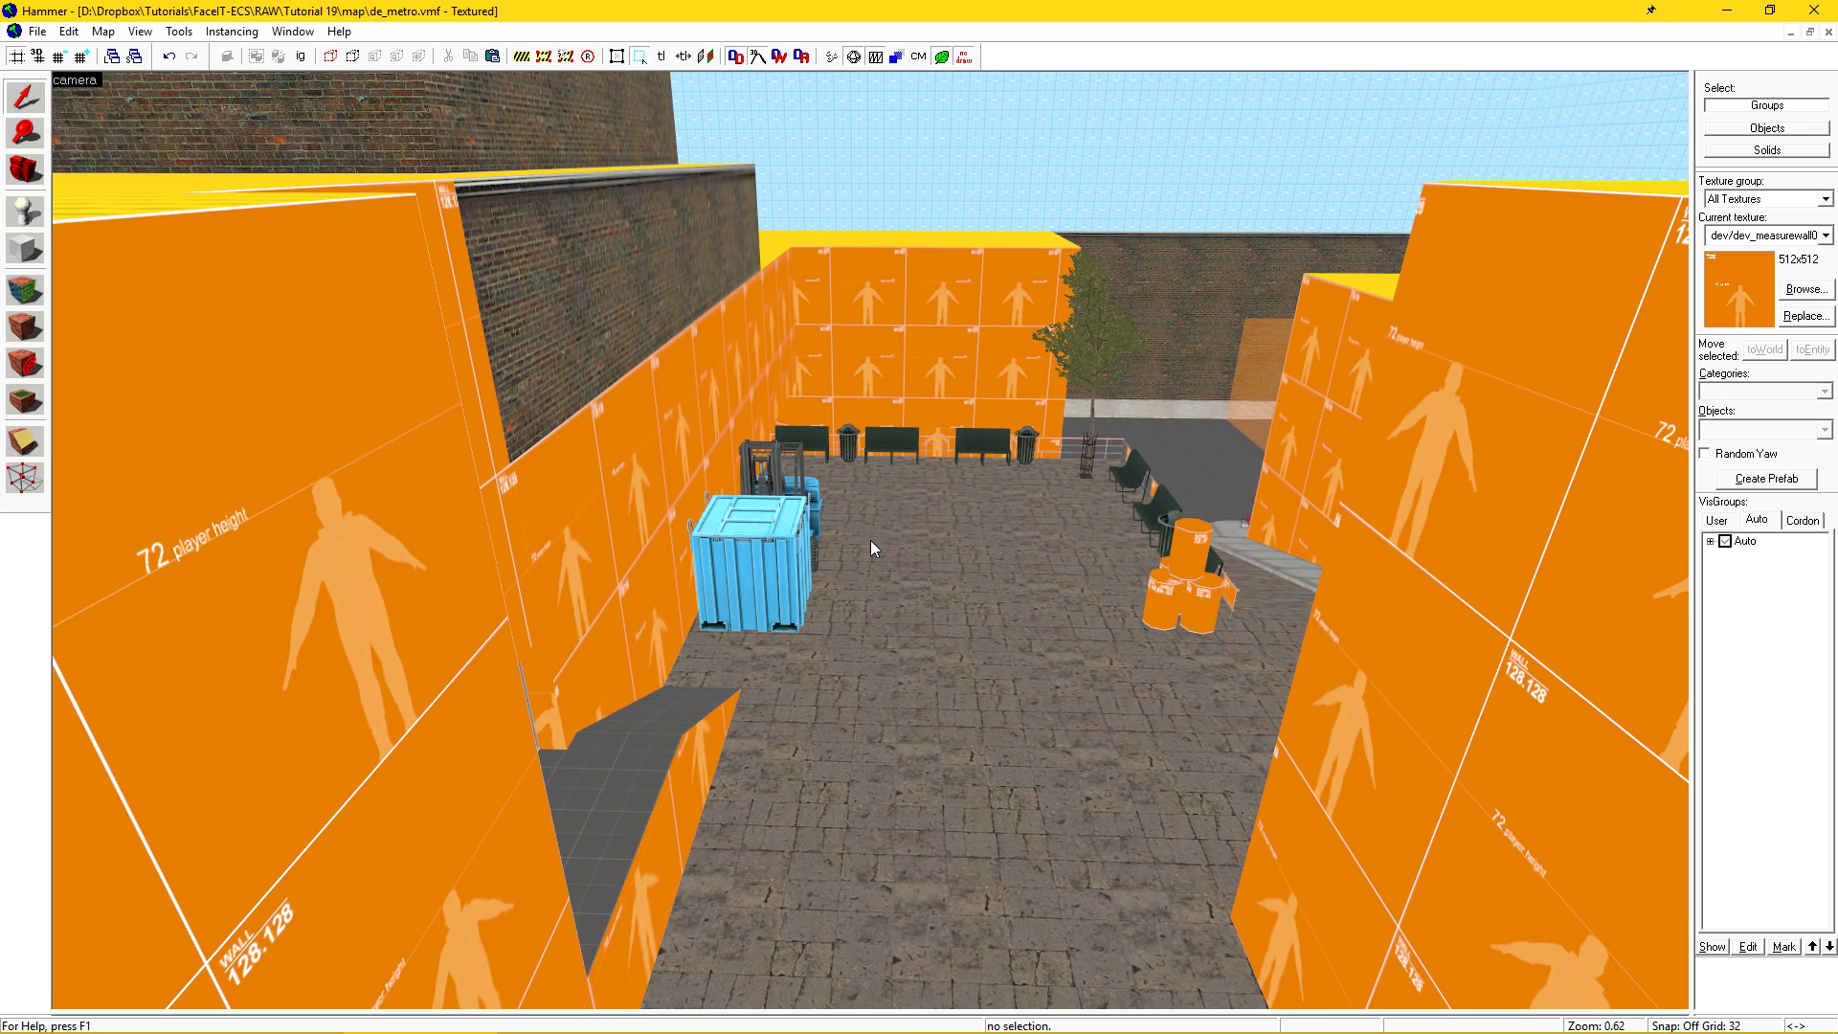
{"action": "scroll", "coordinate": [870, 548], "scroll_direction": "up", "scroll_amount": 3}
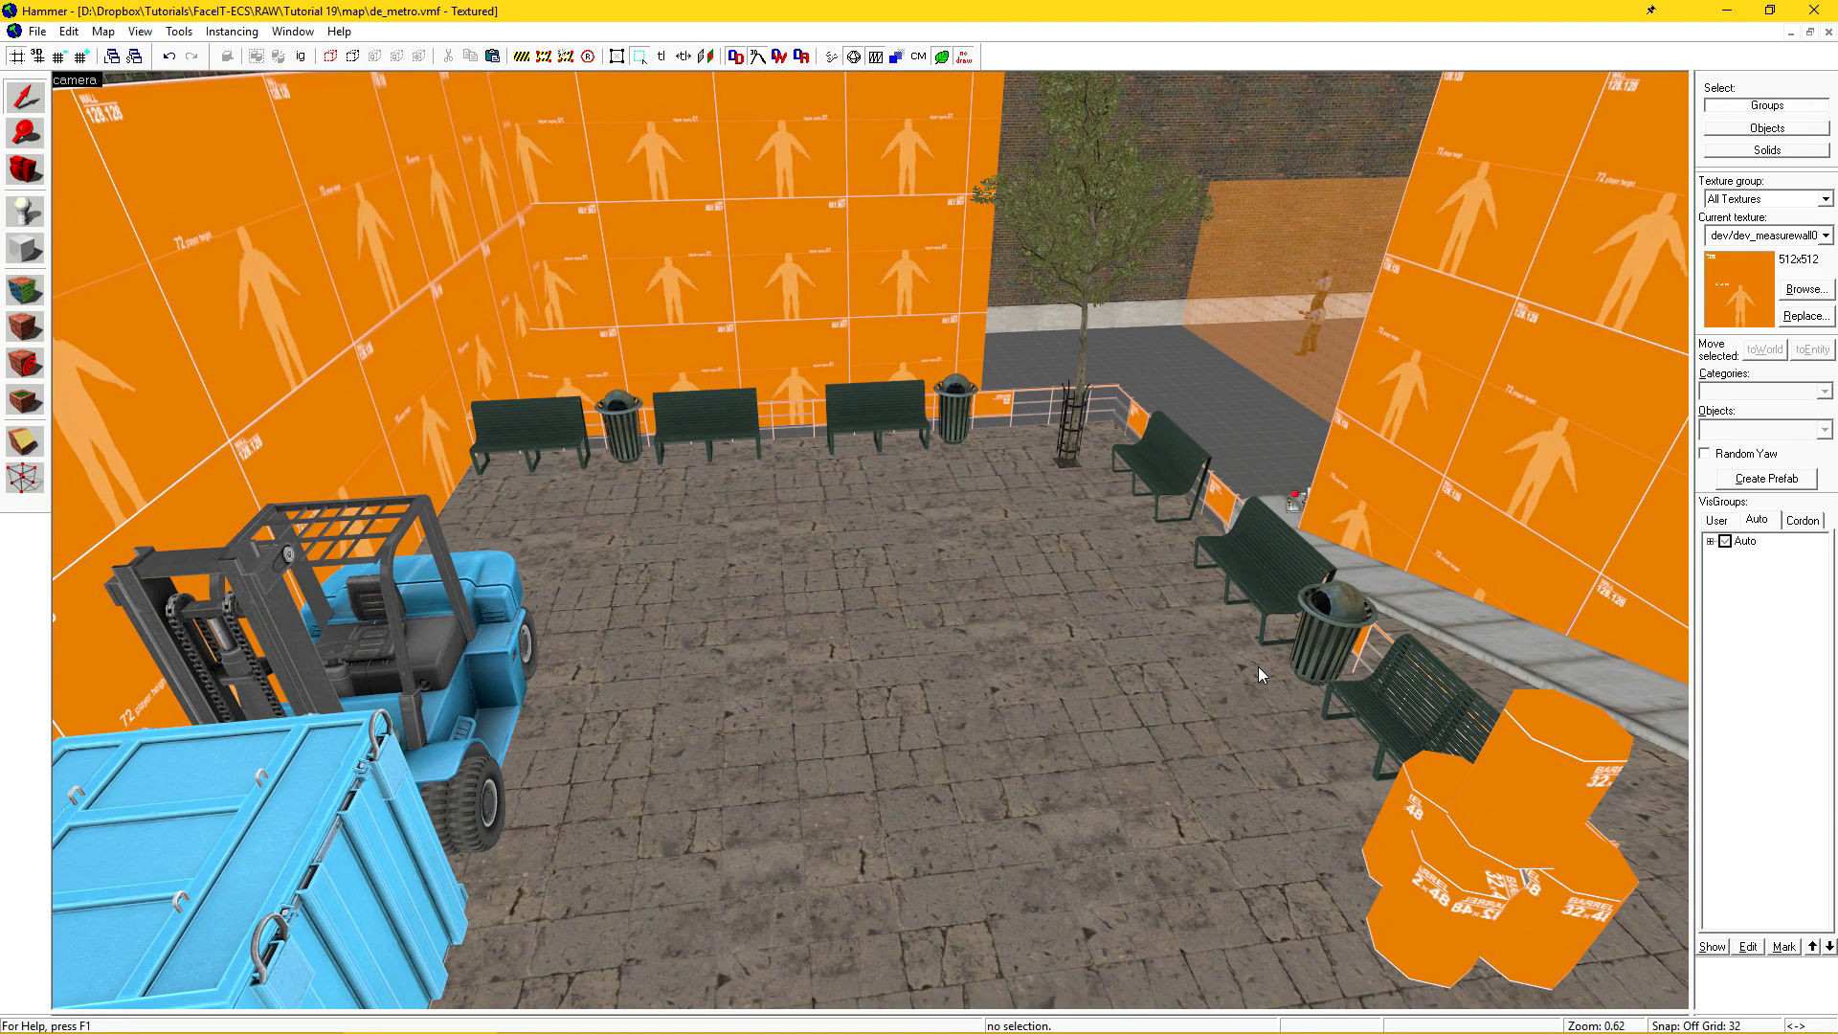
{"action": "key", "text": "z"}
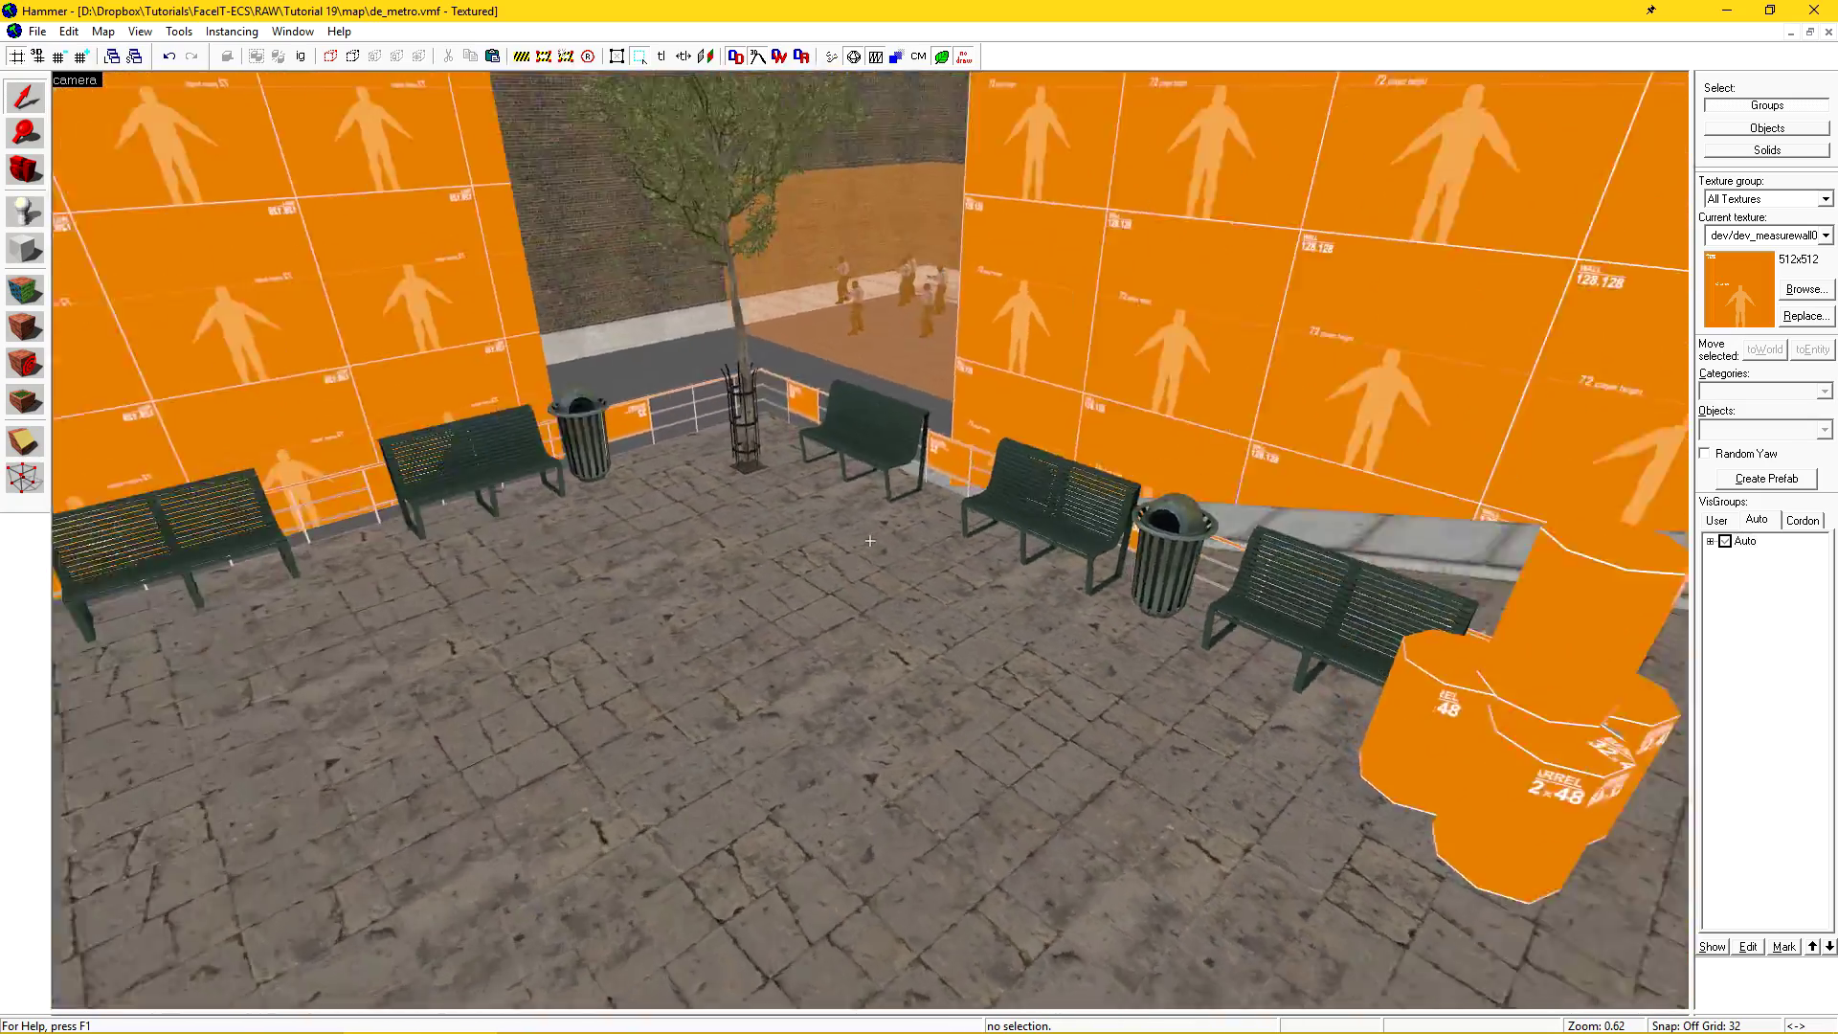
{"action": "key", "text": "w"}
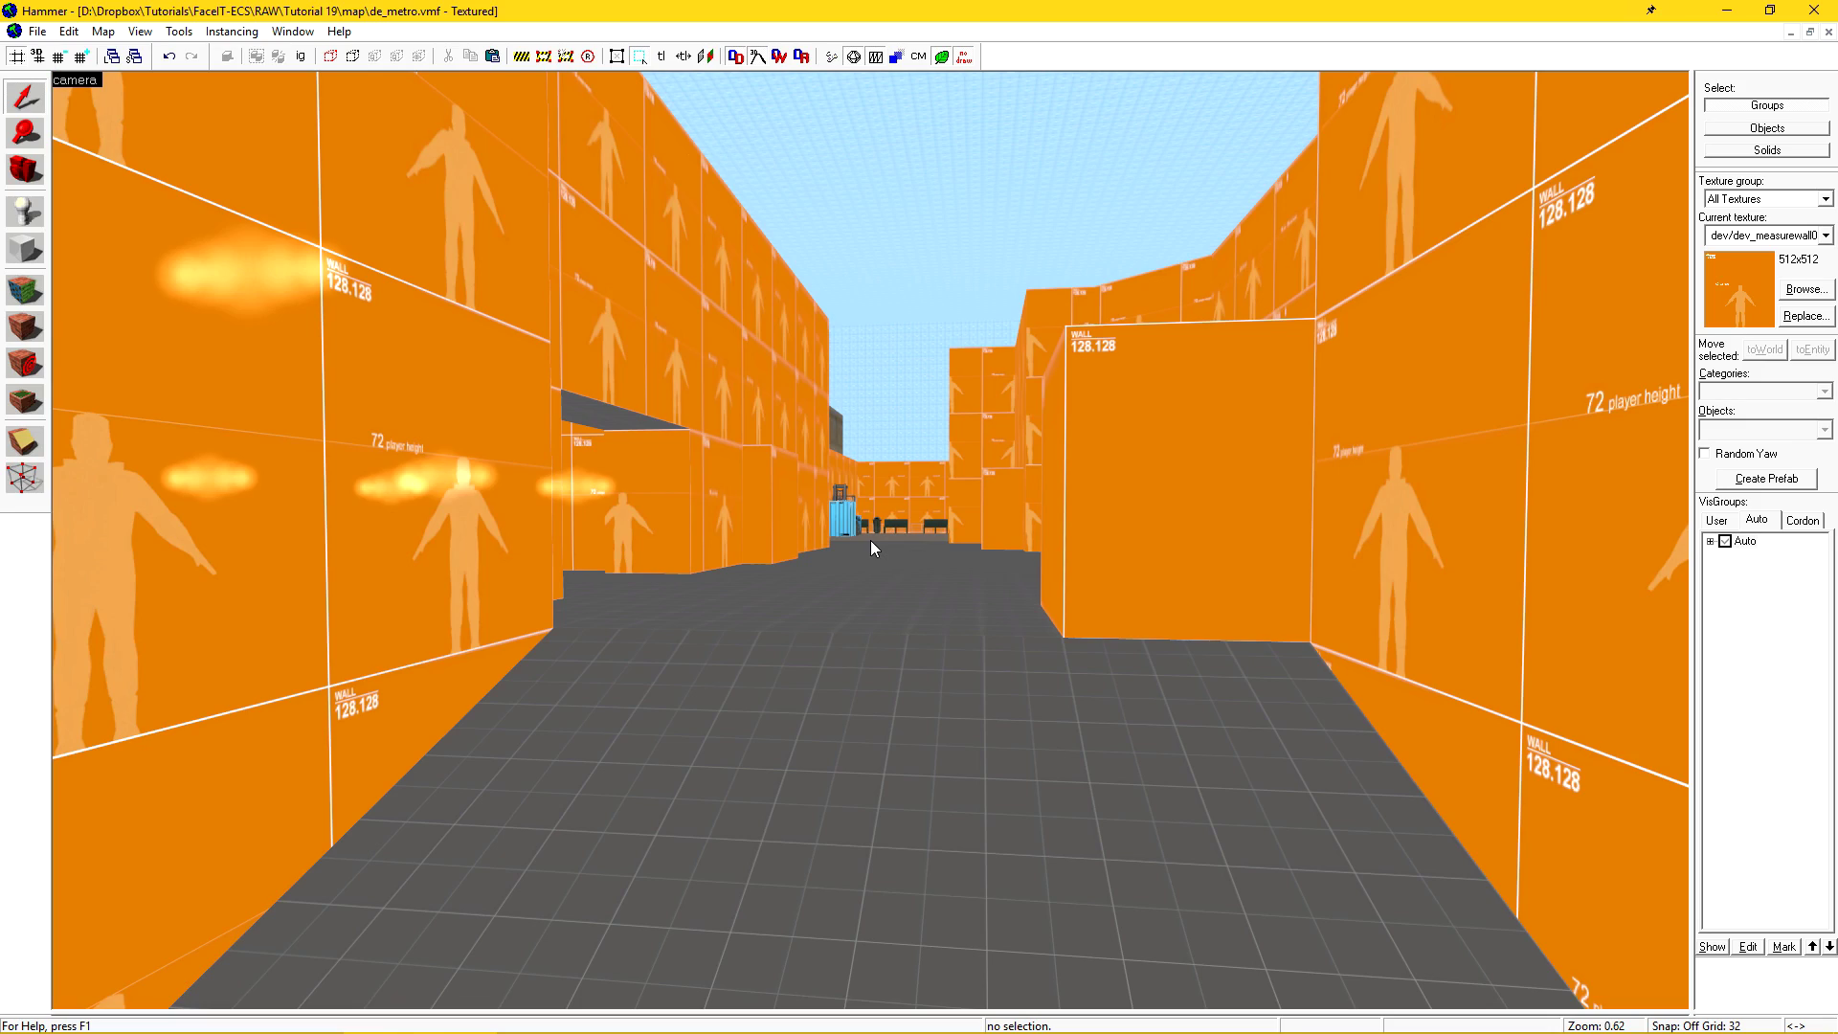
{"action": "key", "text": "z"}
{"action": "key", "text": "w"}
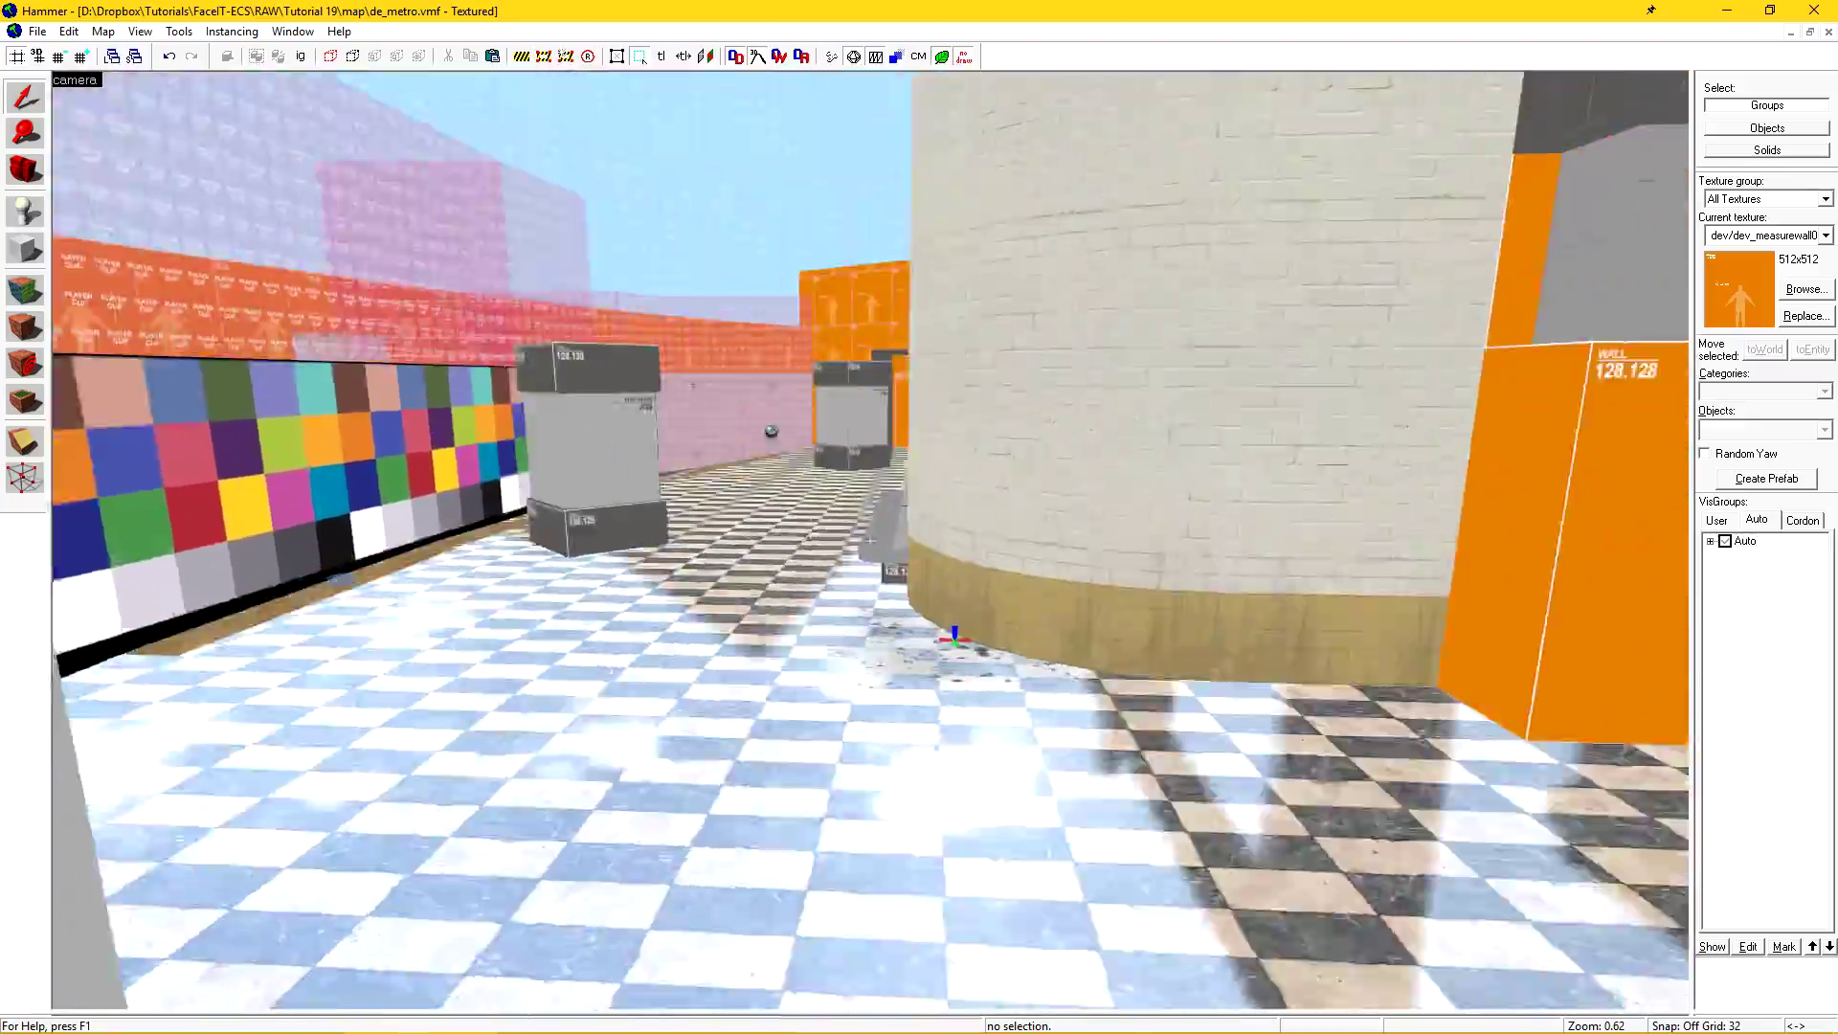
{"action": "key", "text": "w"}
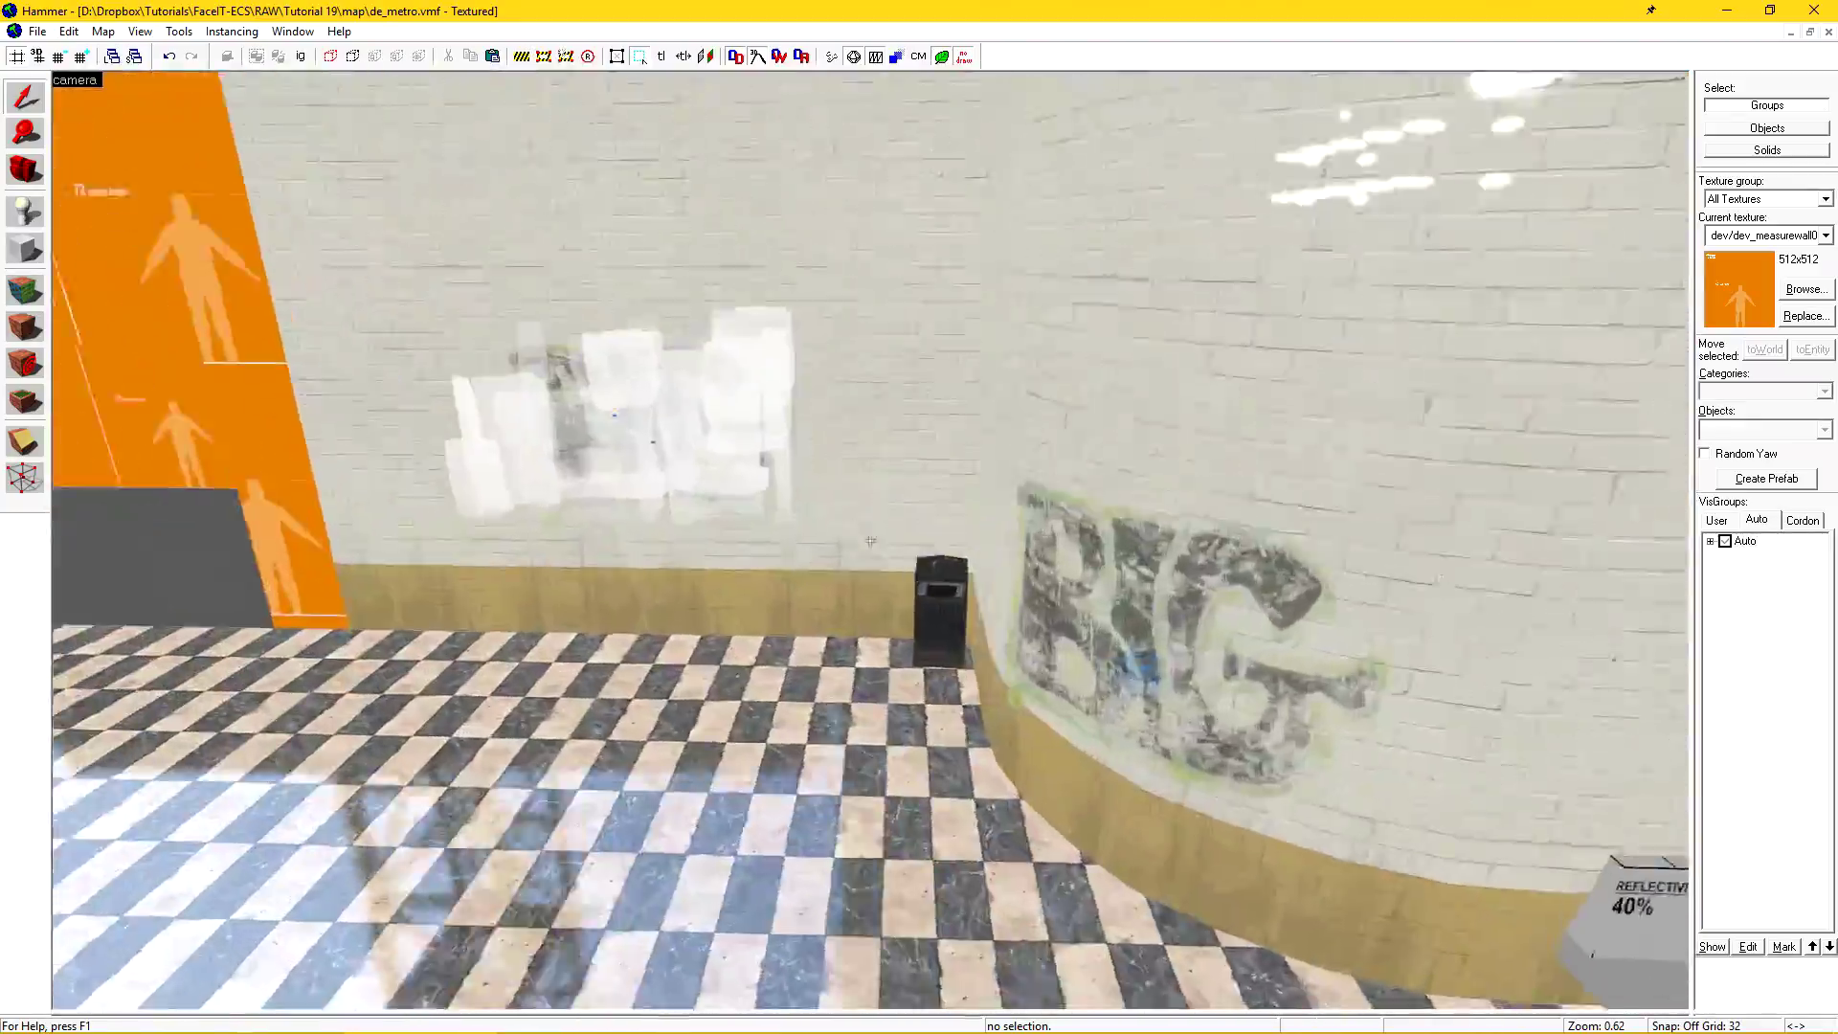
{"action": "key", "text": "s"}
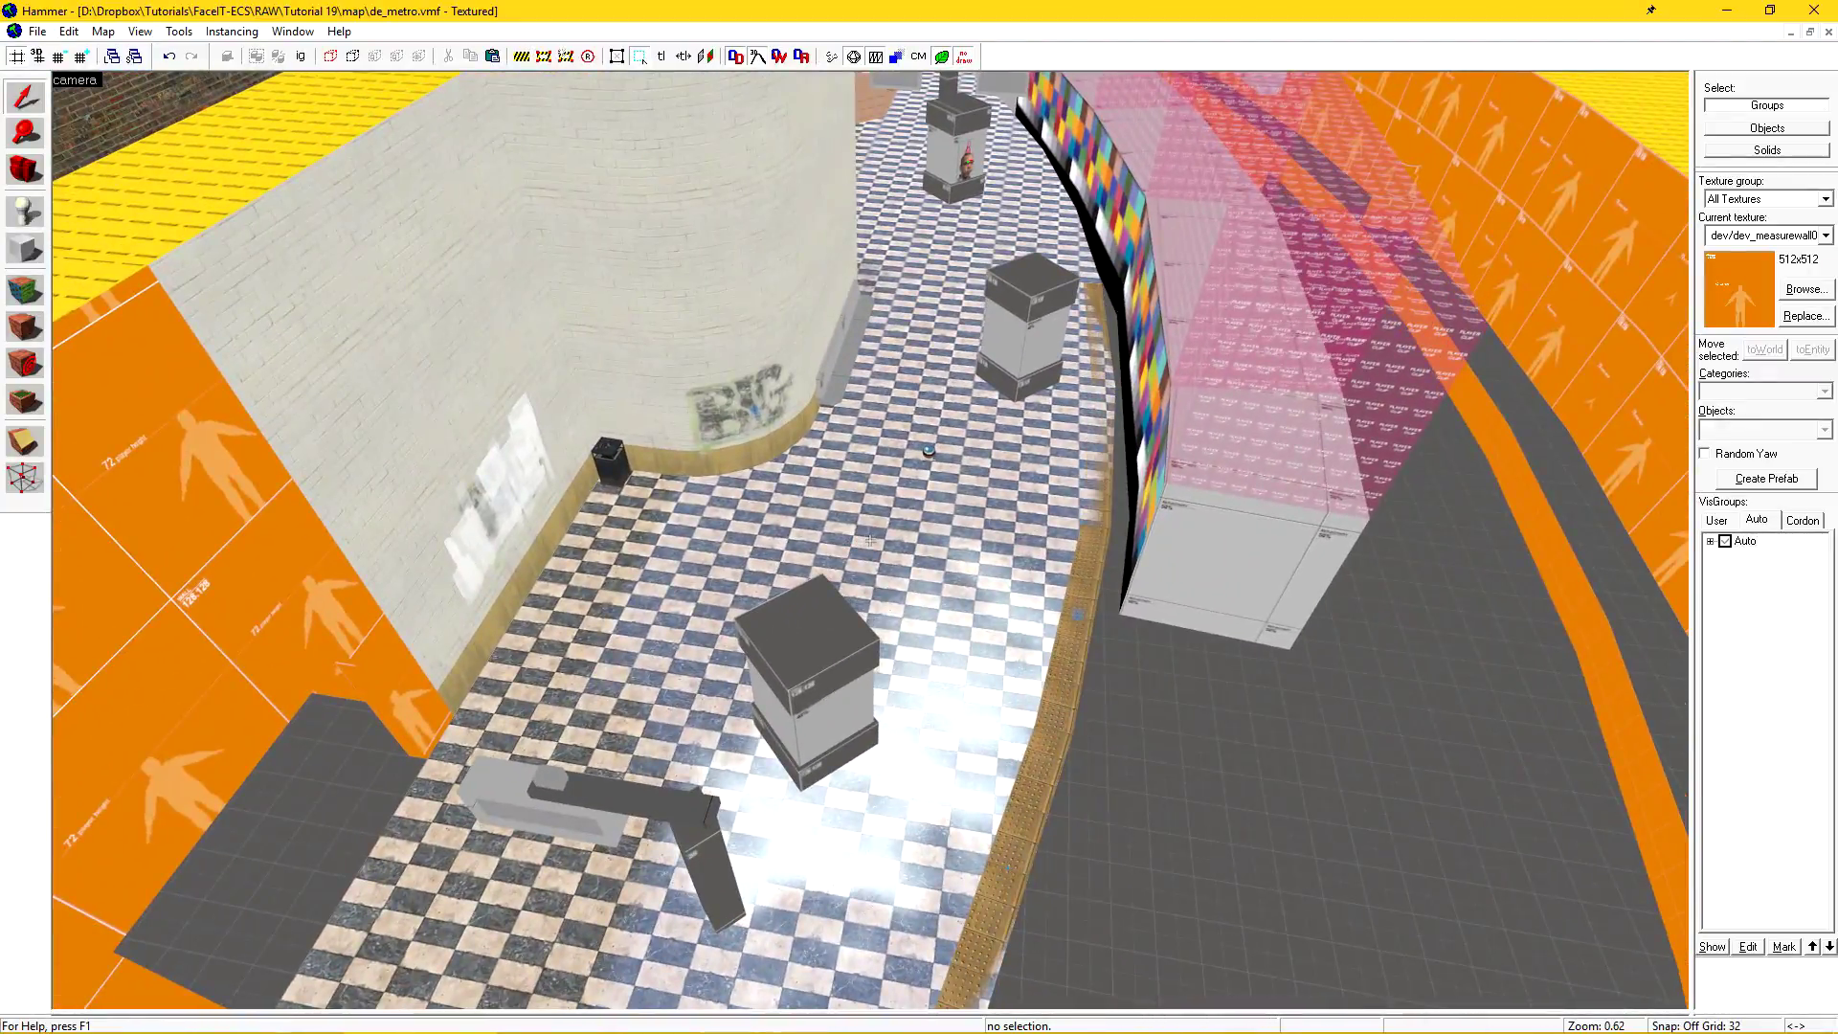
{"action": "key", "text": "z"}
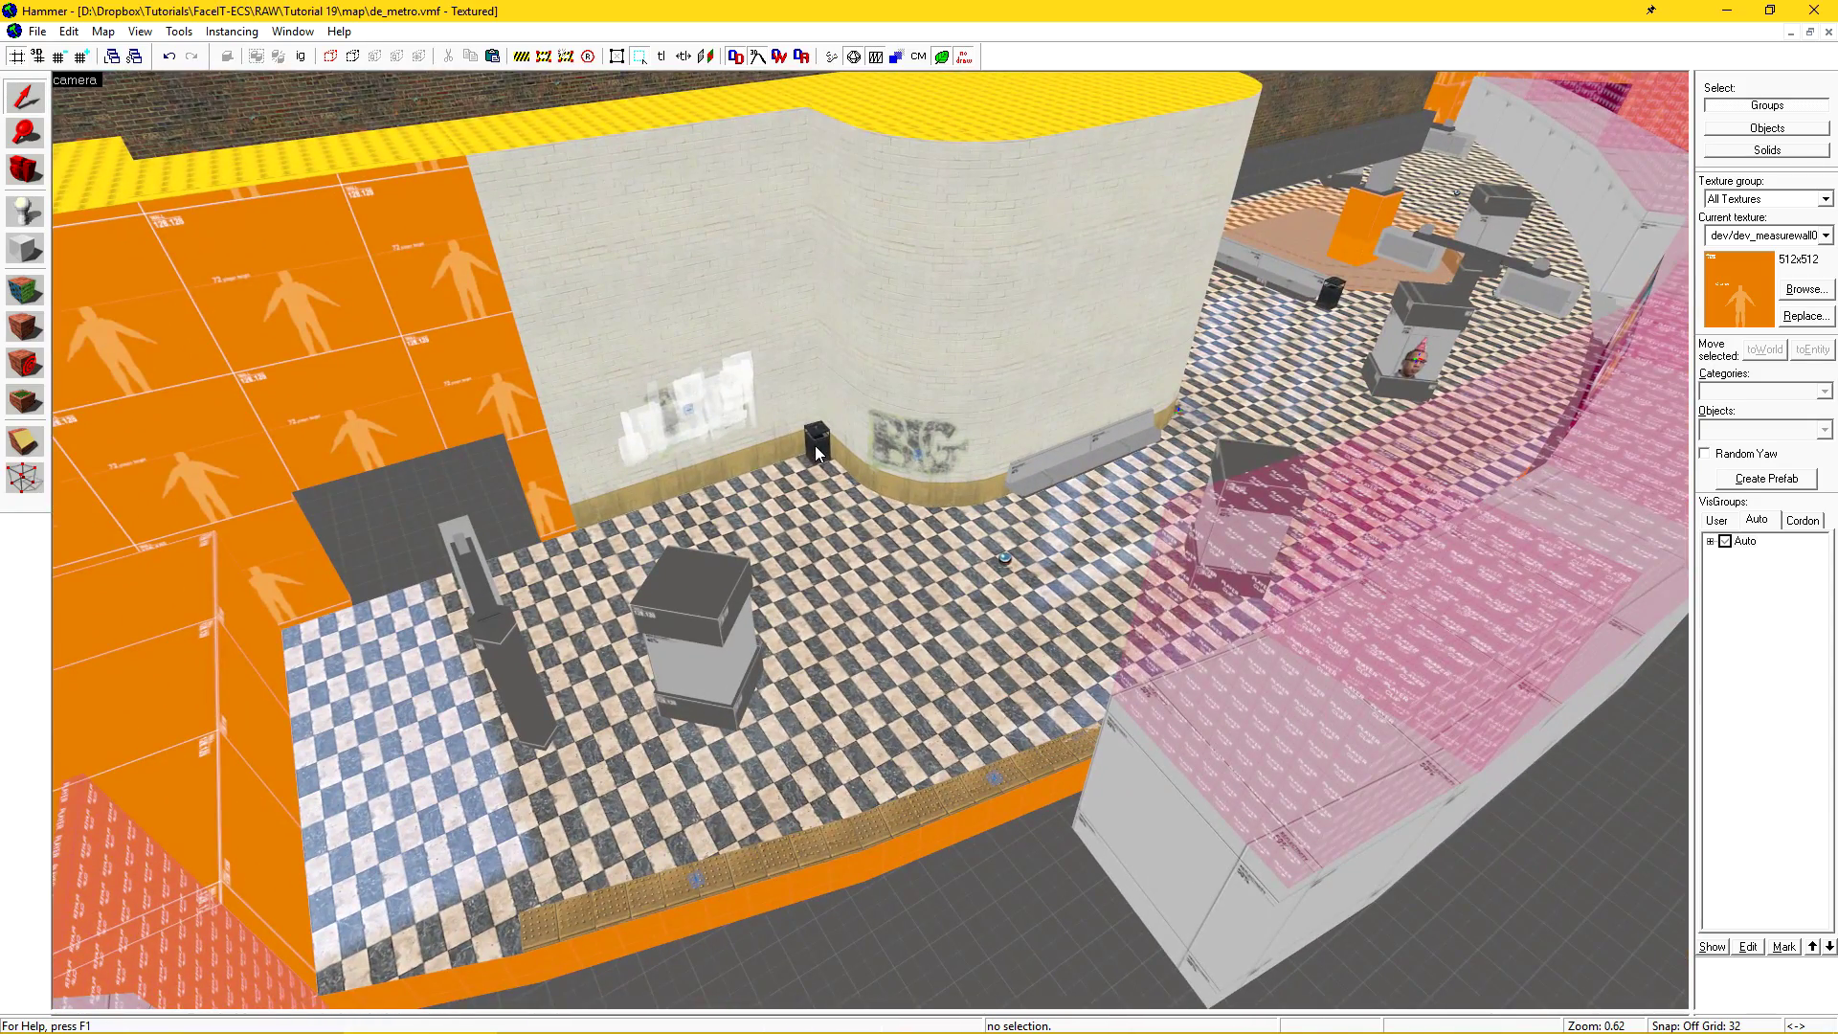
Select the small garbage_can001 prop_static beside the graffiti wall and reframe the view
{"action": "left_click", "coordinate": [814, 452]}
{"action": "key", "text": "s"}
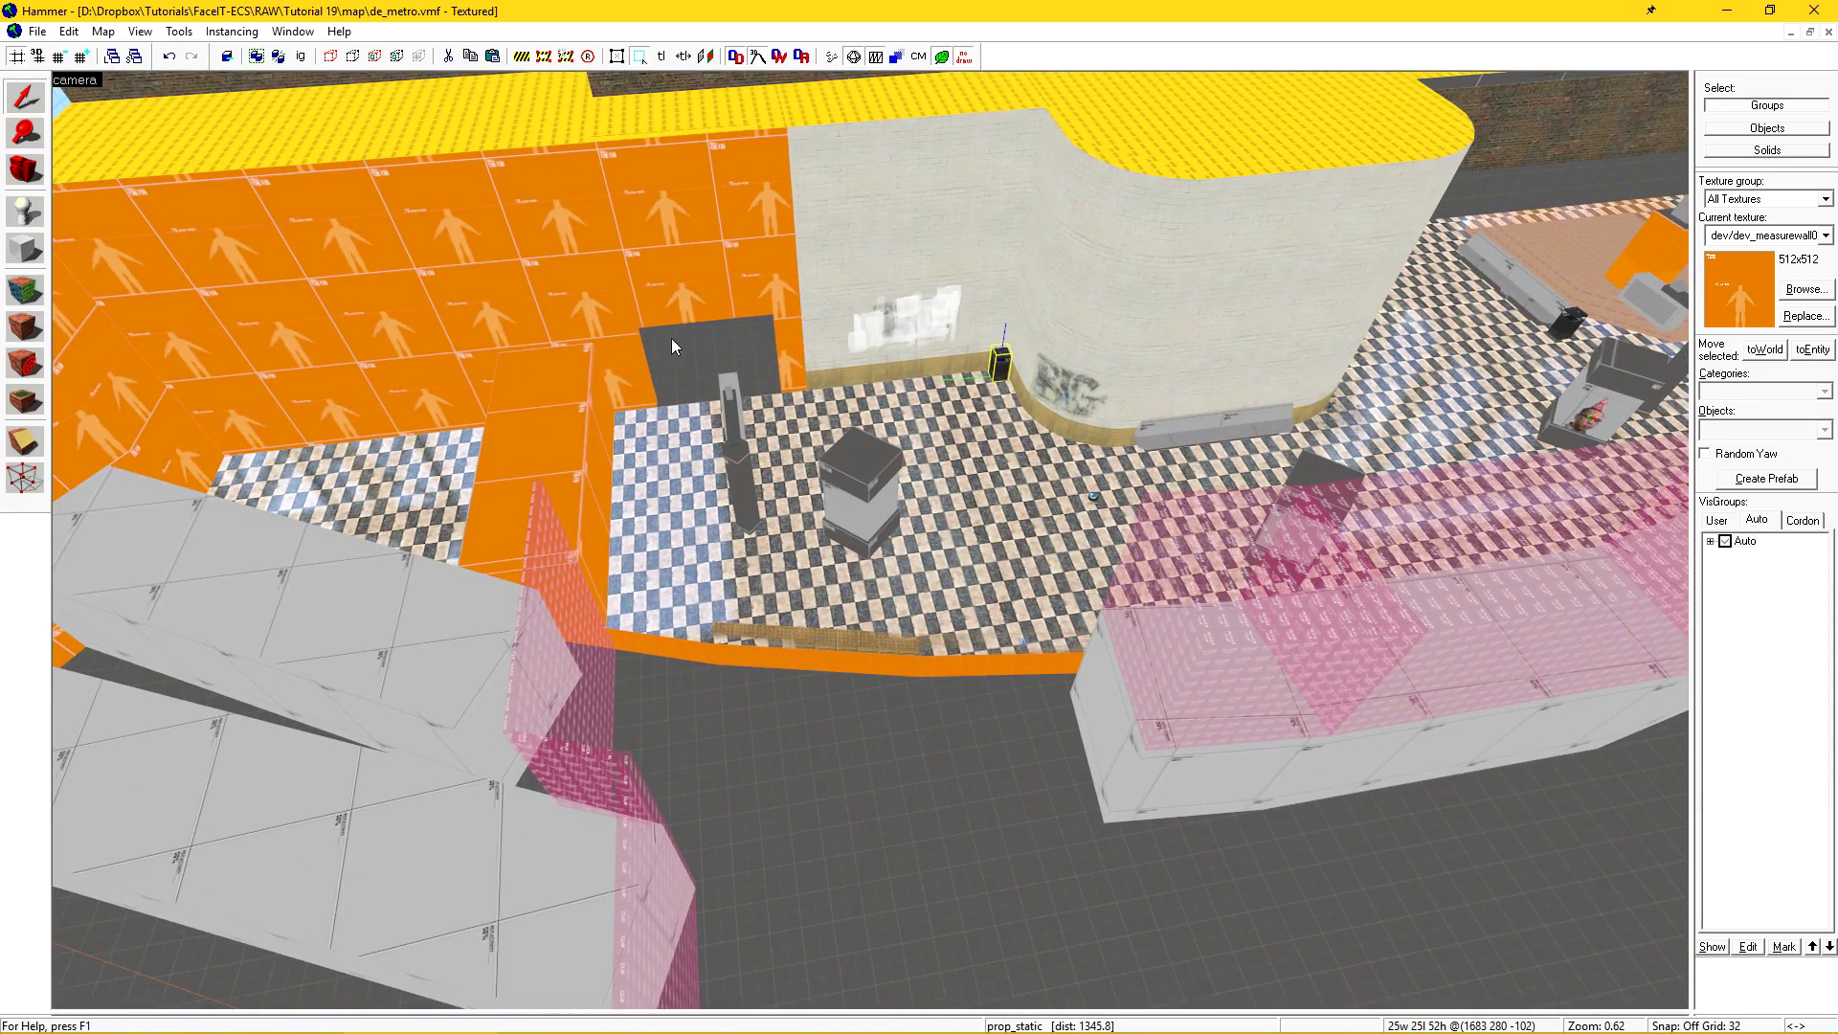
{"action": "key", "text": "s"}
{"action": "key", "text": "s"}
{"action": "key", "text": "Down"}
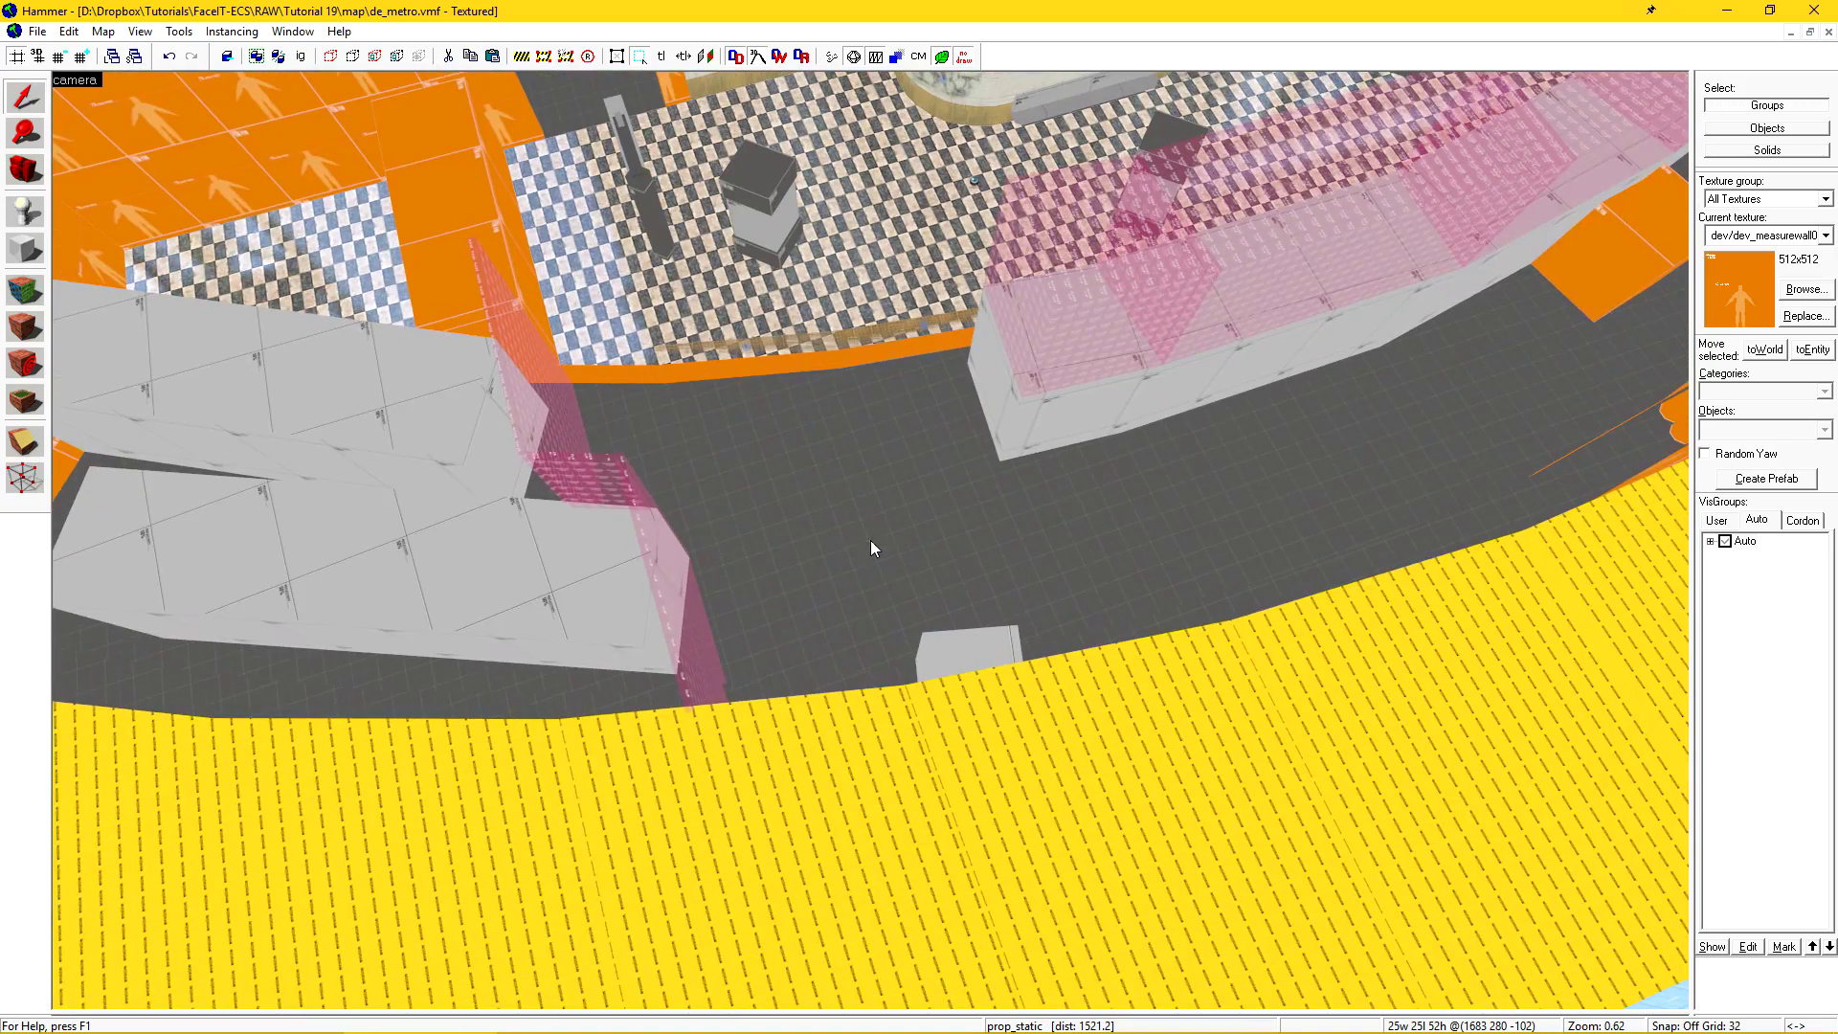
{"action": "key", "text": "Up"}
{"action": "key", "text": "w"}
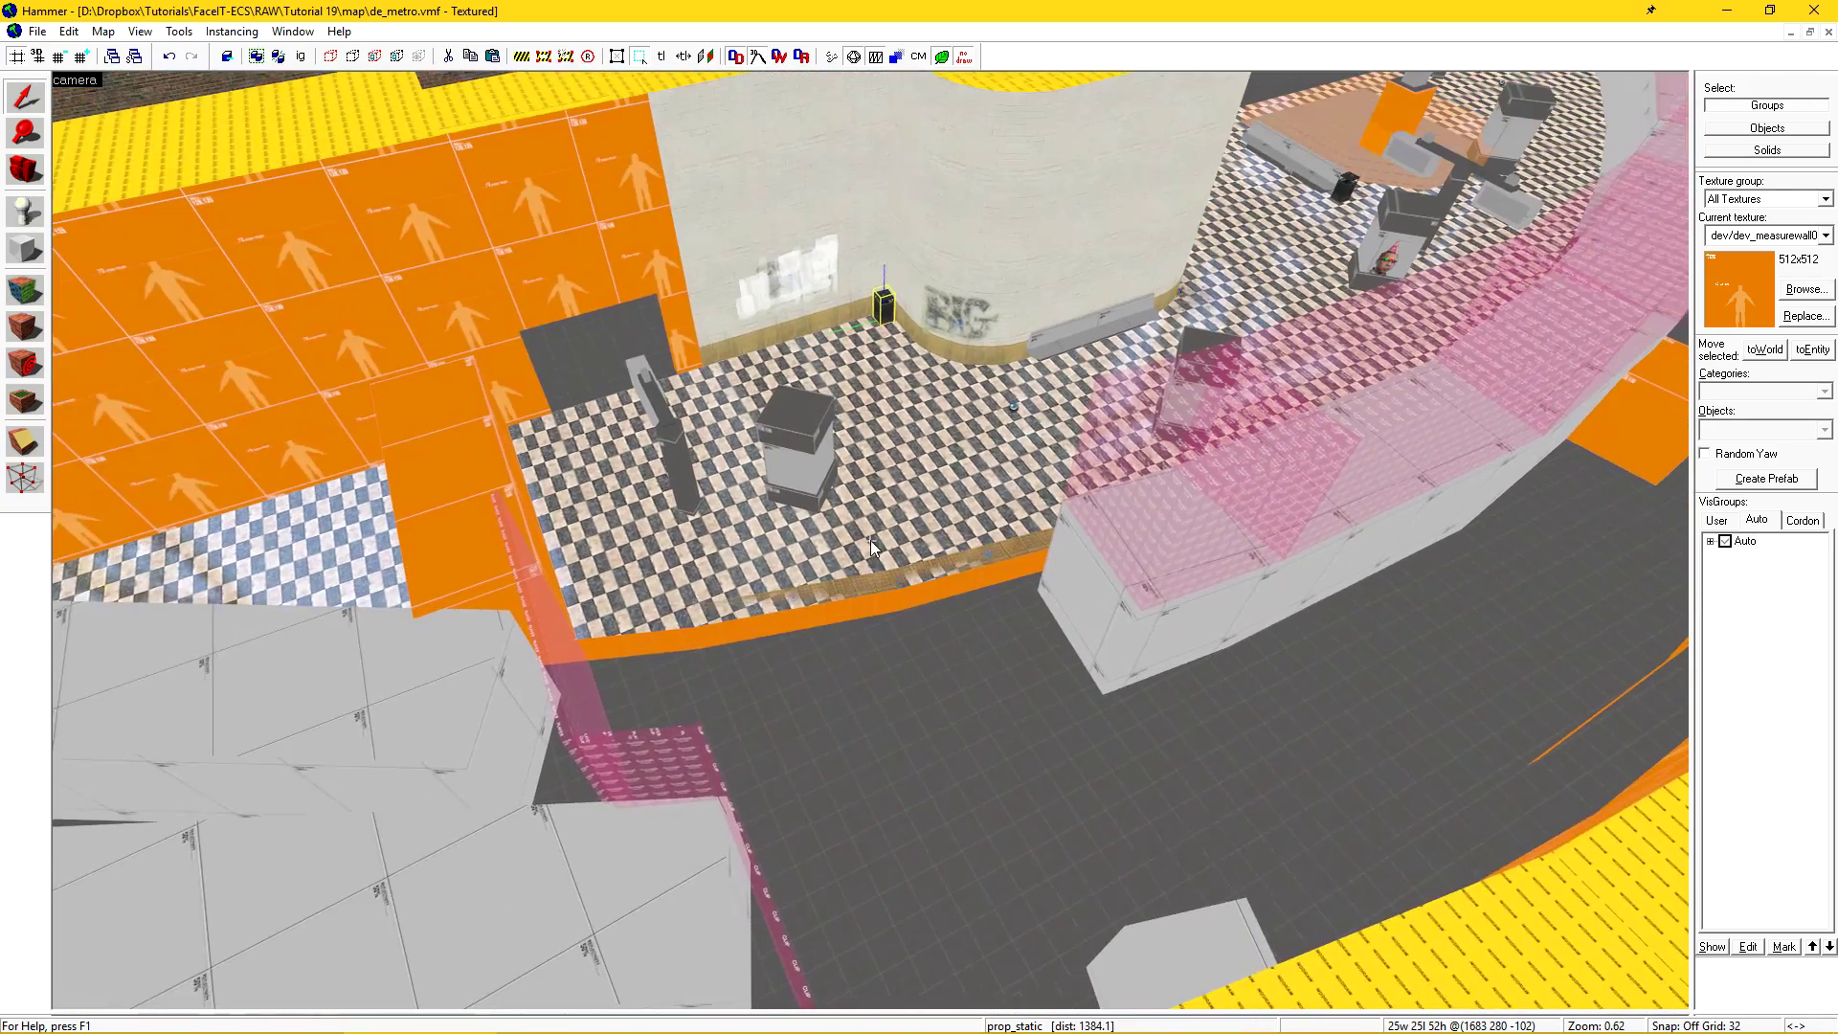
Open the garbage can's Object Properties and set Start Fade Dist/Pixels to 1030
{"action": "double_click", "coordinate": [887, 310]}
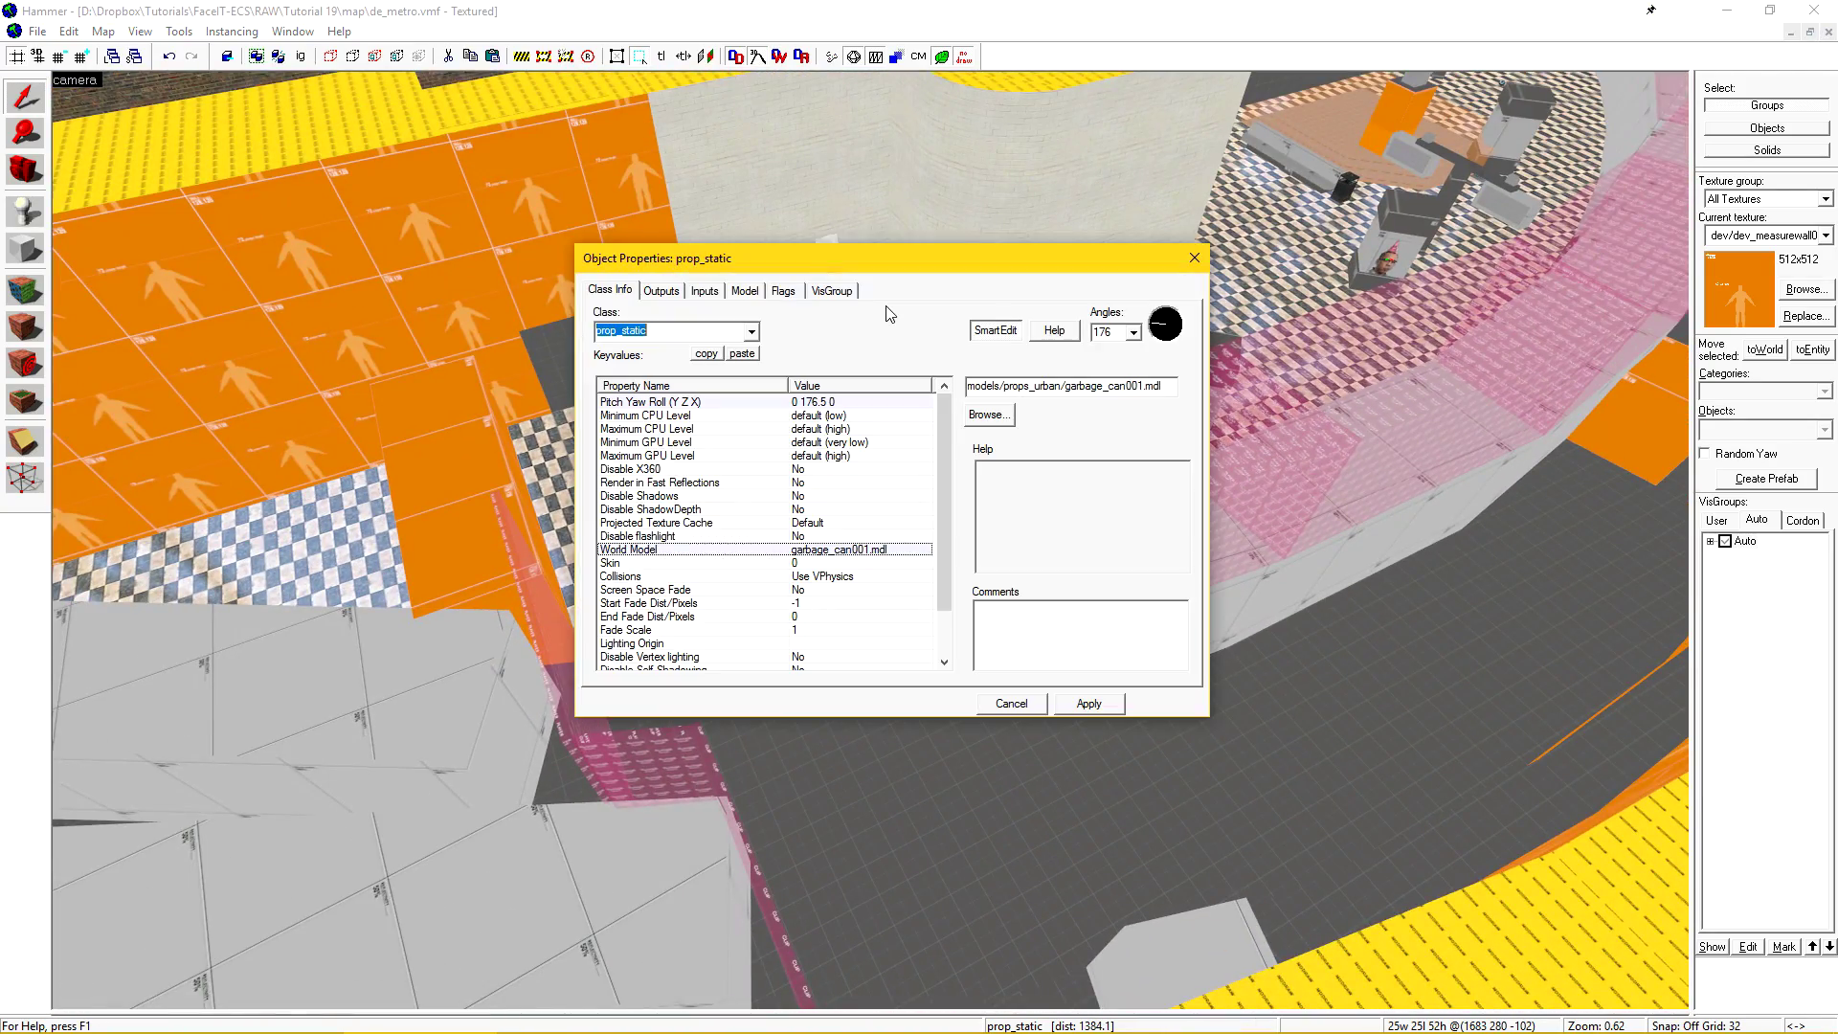
{"action": "mouse_move", "coordinate": [860, 251]}
{"action": "left_mouse_down"}
{"action": "mouse_move", "coordinate": [1401, 195]}
{"action": "mouse_move", "coordinate": [1362, 159]}
{"action": "left_mouse_up"}
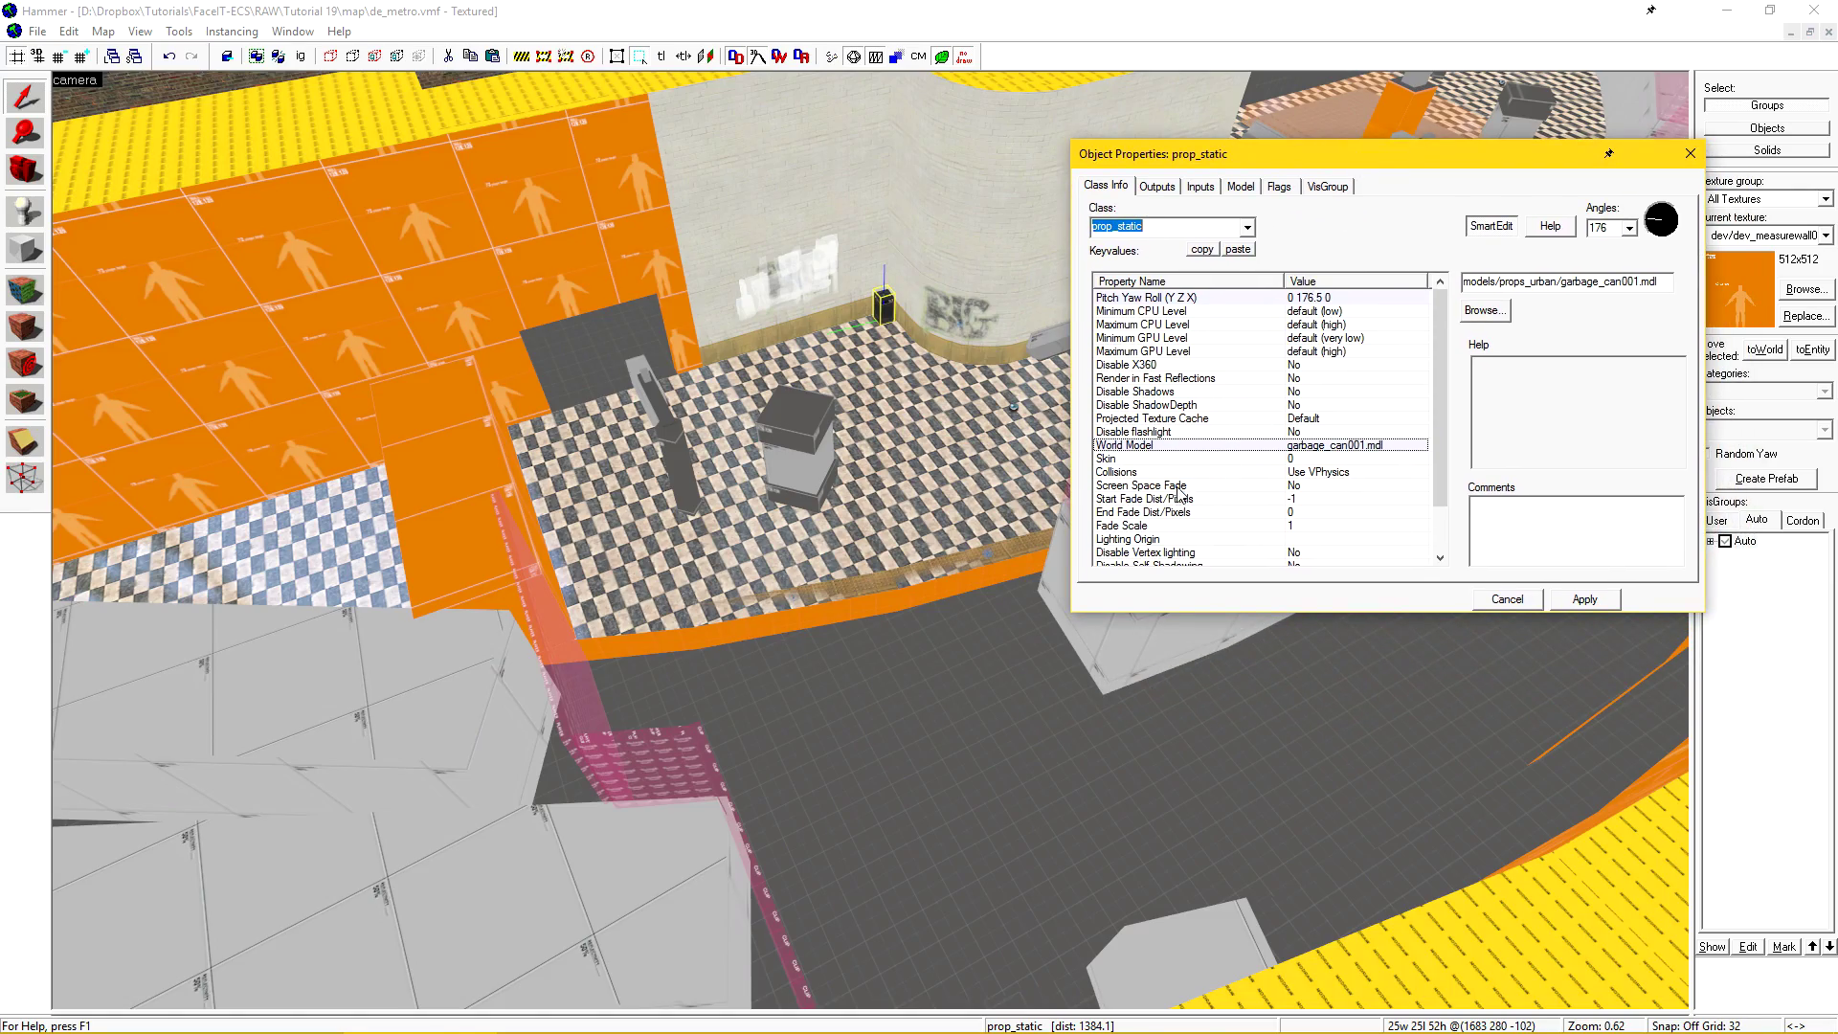
{"action": "left_click", "coordinate": [1123, 500]}
{"action": "key", "text": "z"}
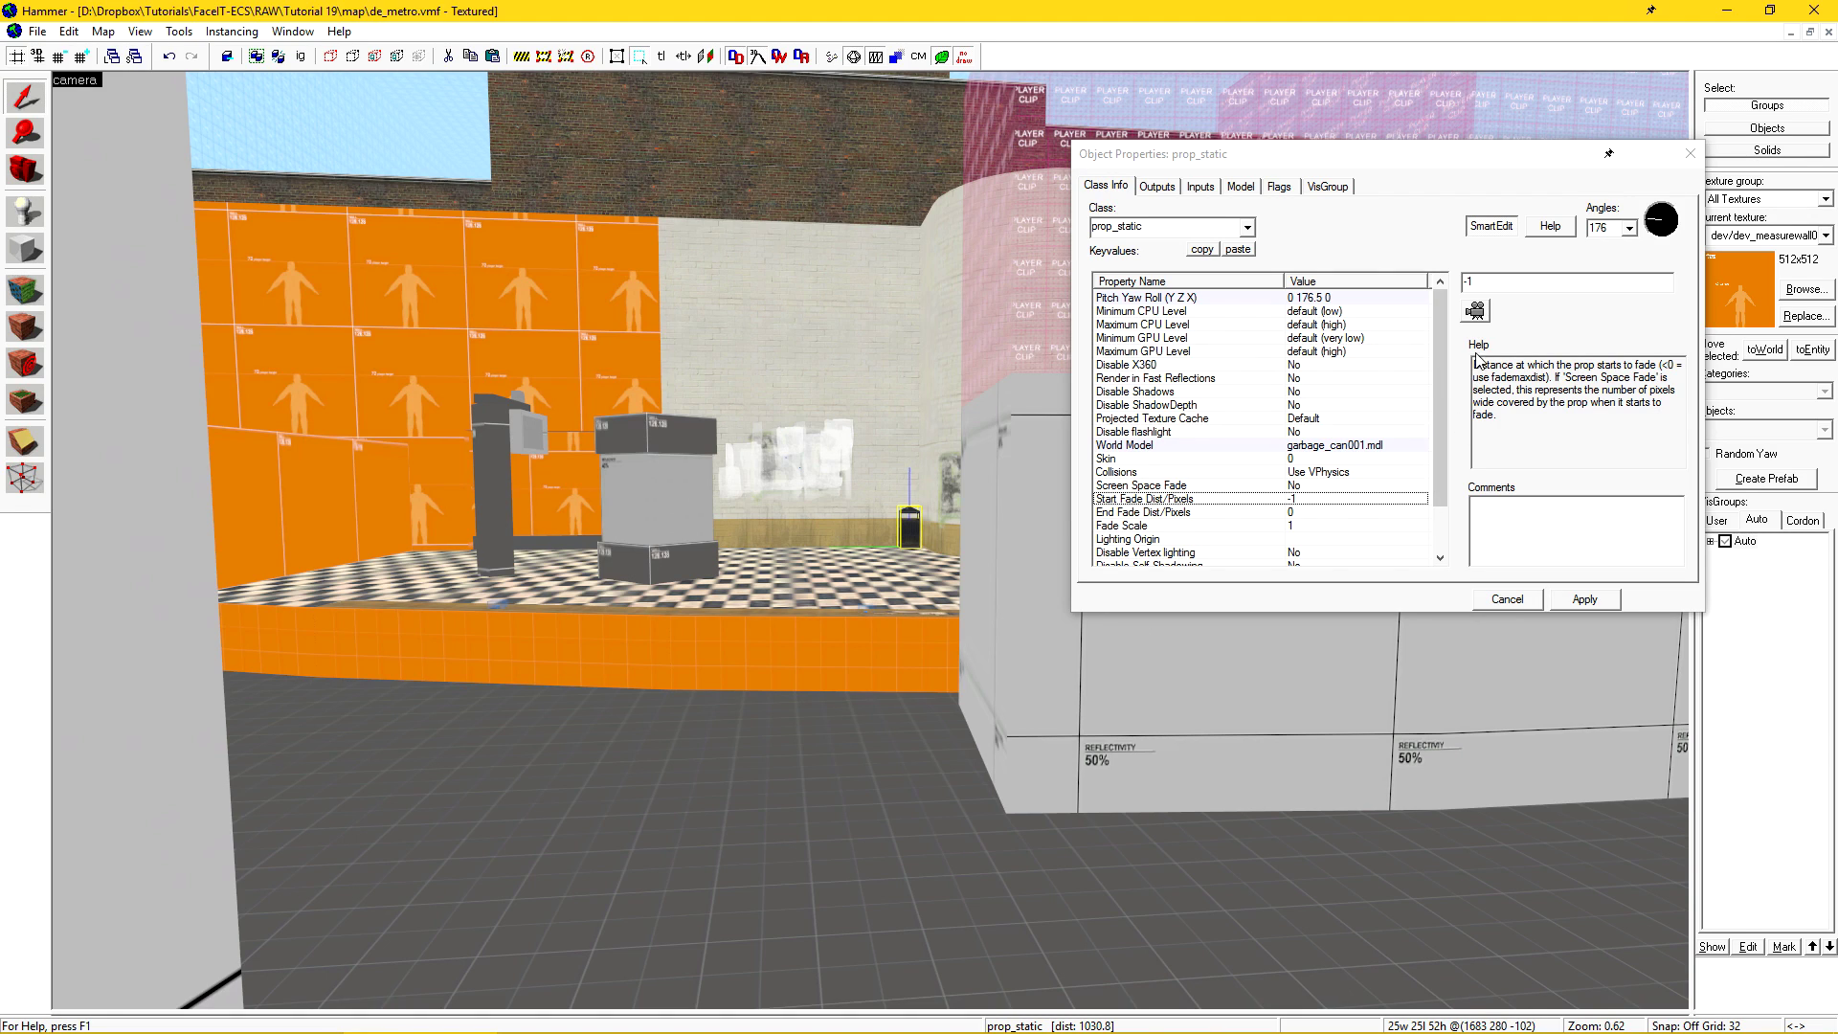
{"action": "left_click", "coordinate": [1493, 284]}
{"action": "type", "text": "1030"}
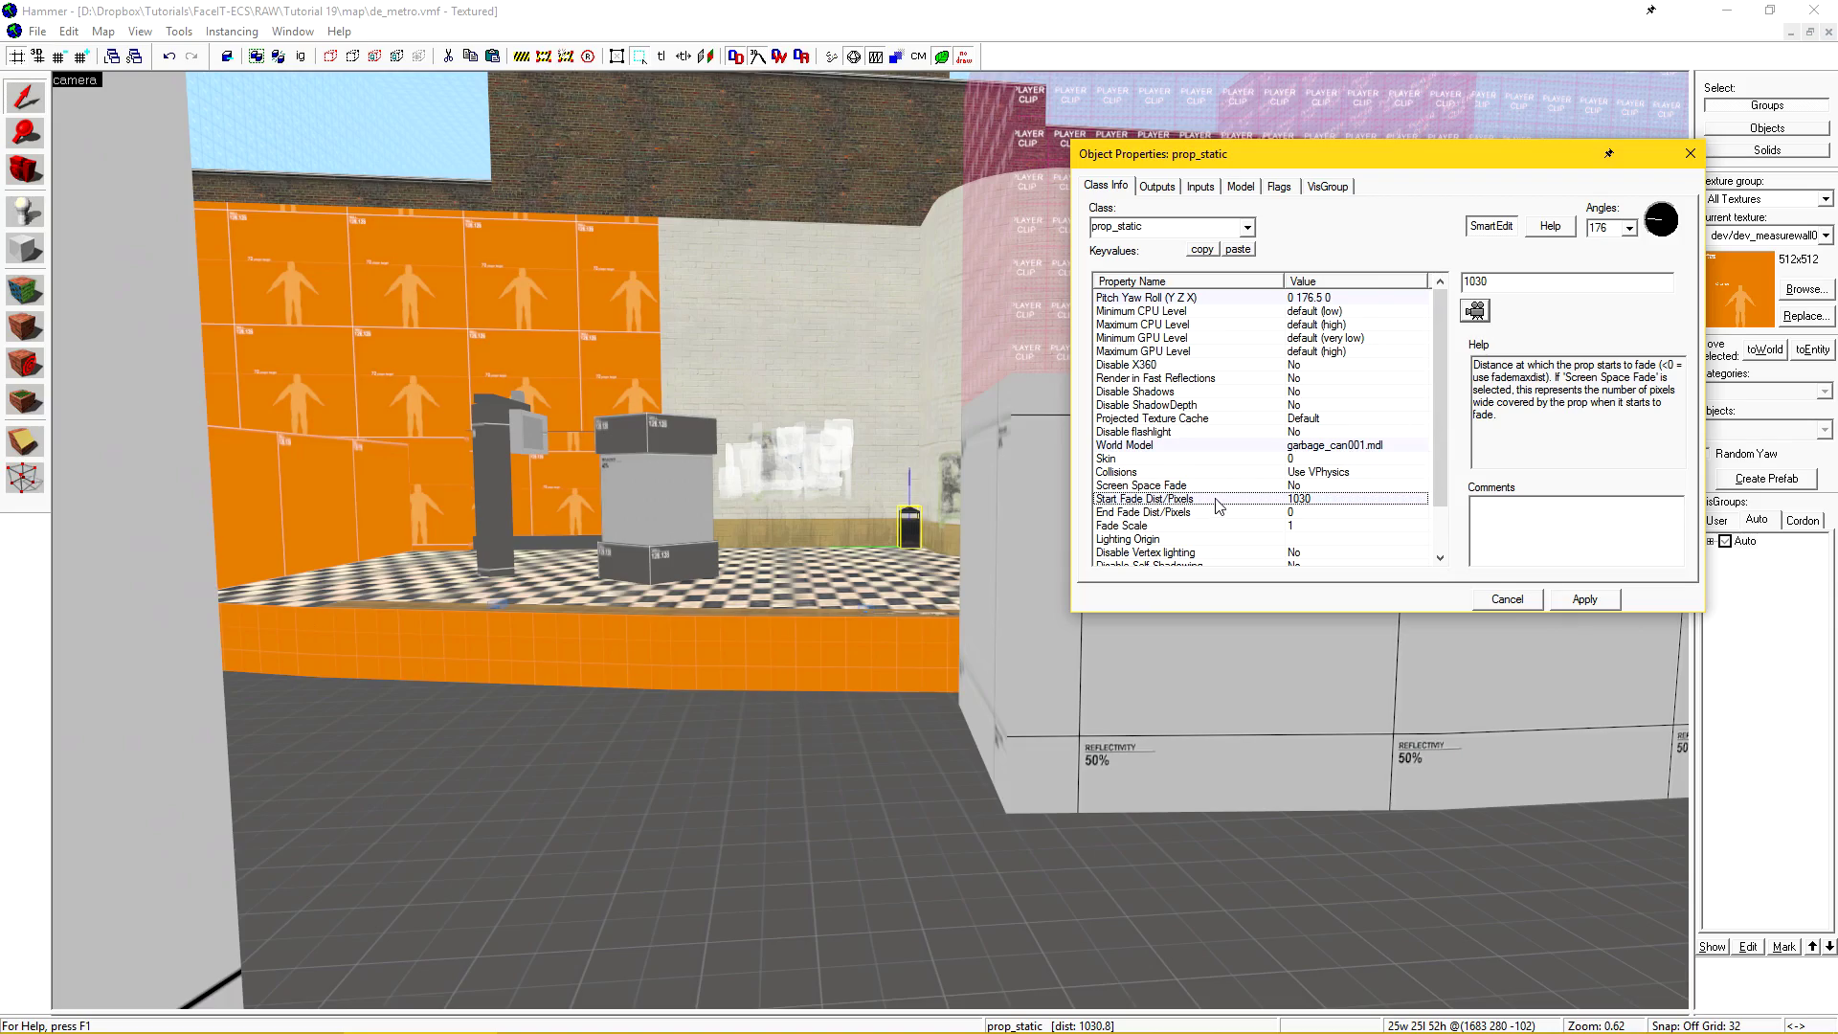
{"action": "type", "text": "zzz"}
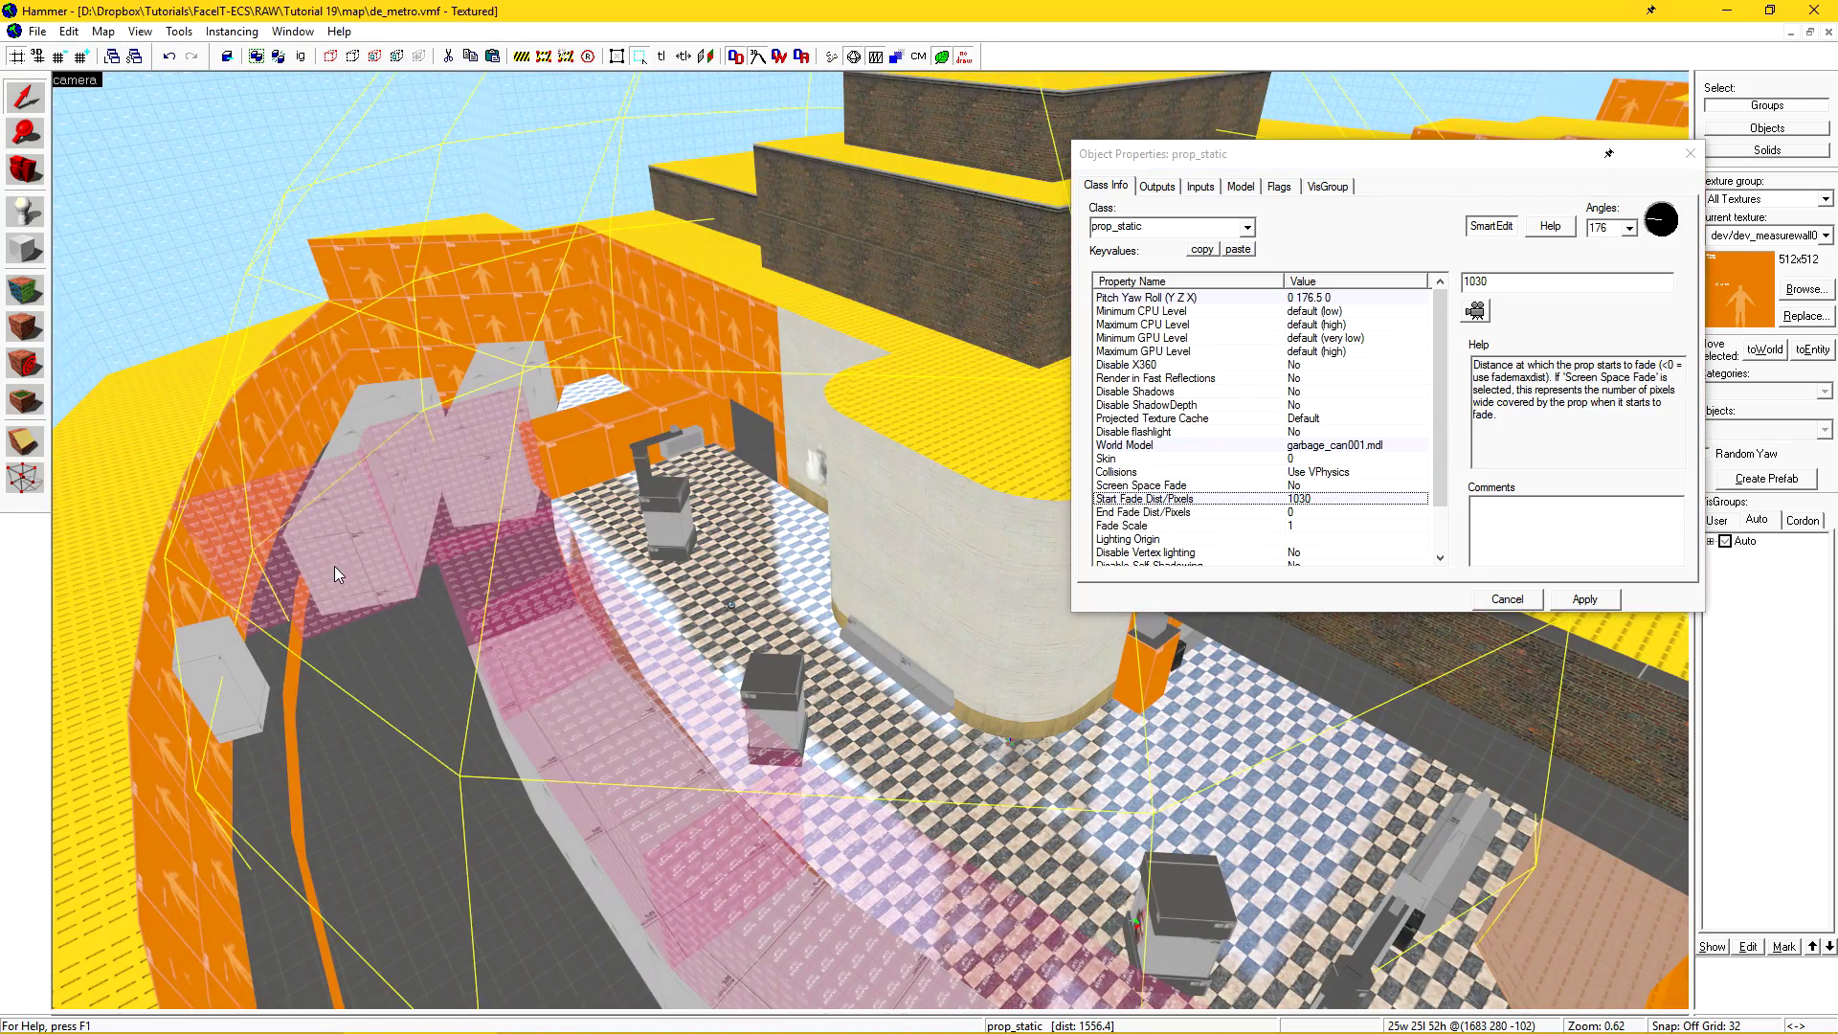
{"action": "type", "text": "w"}
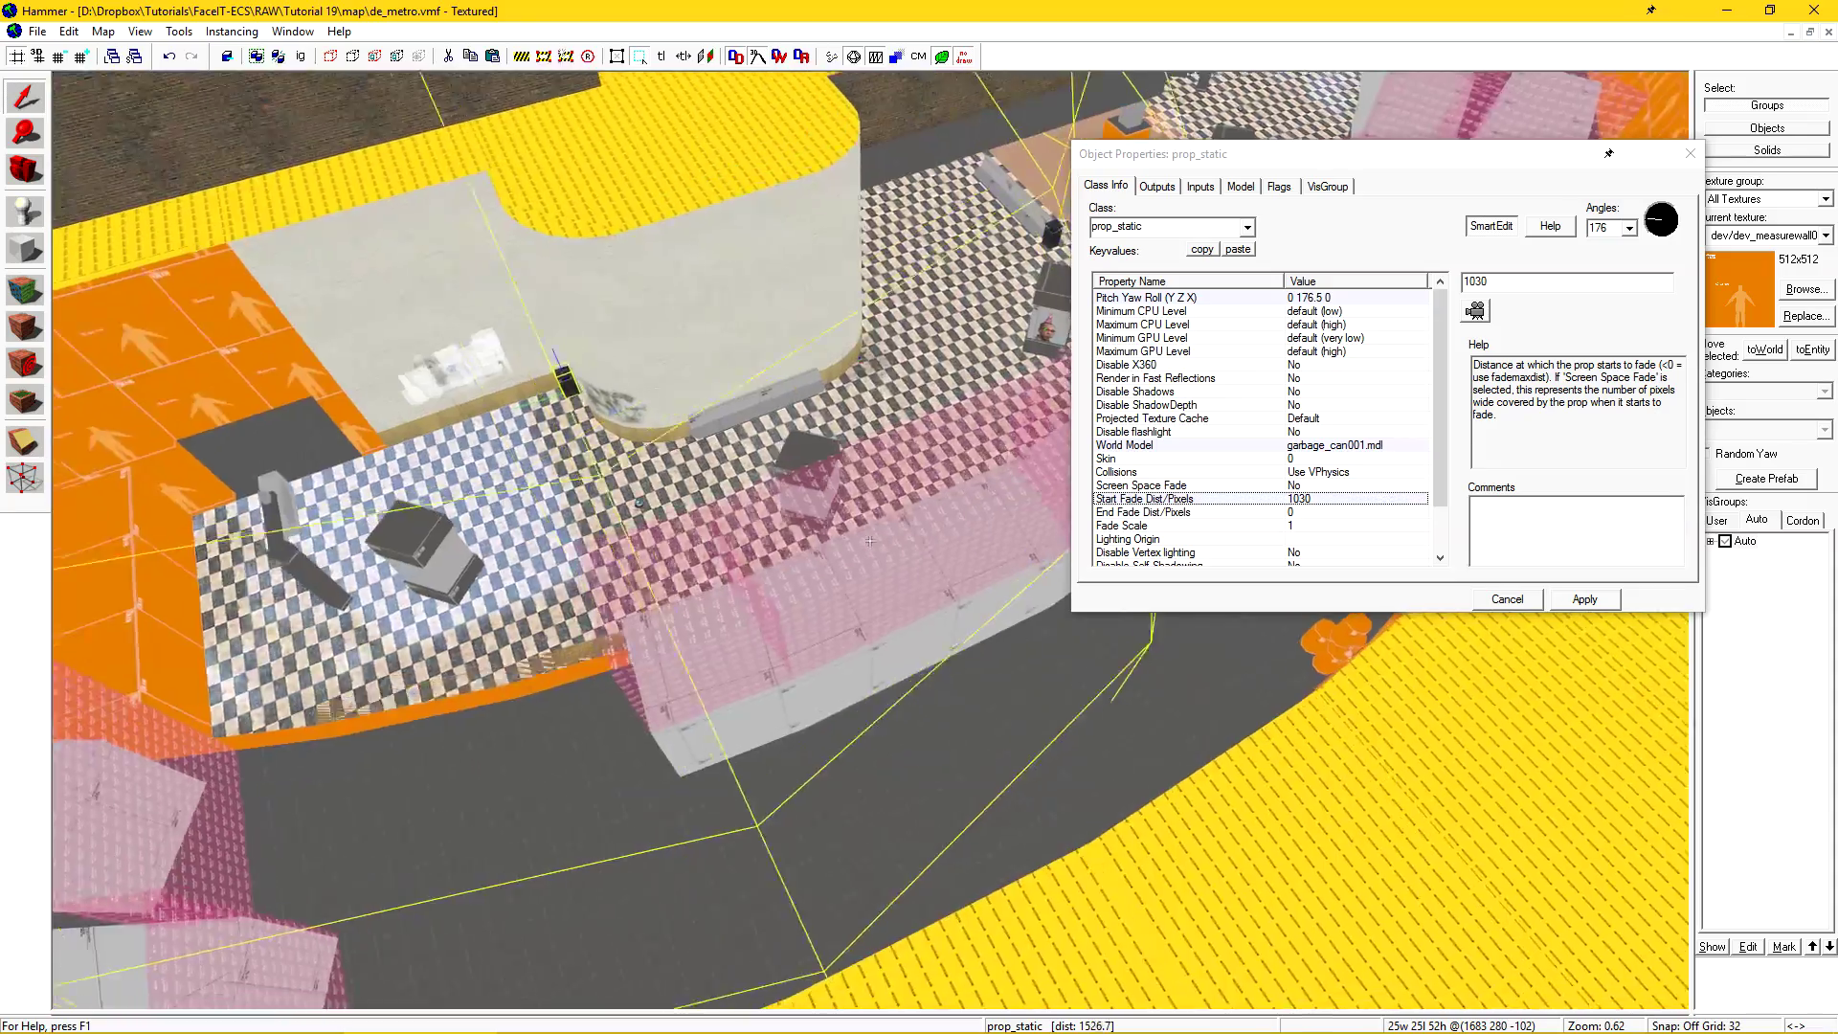
{"action": "type", "text": "z"}
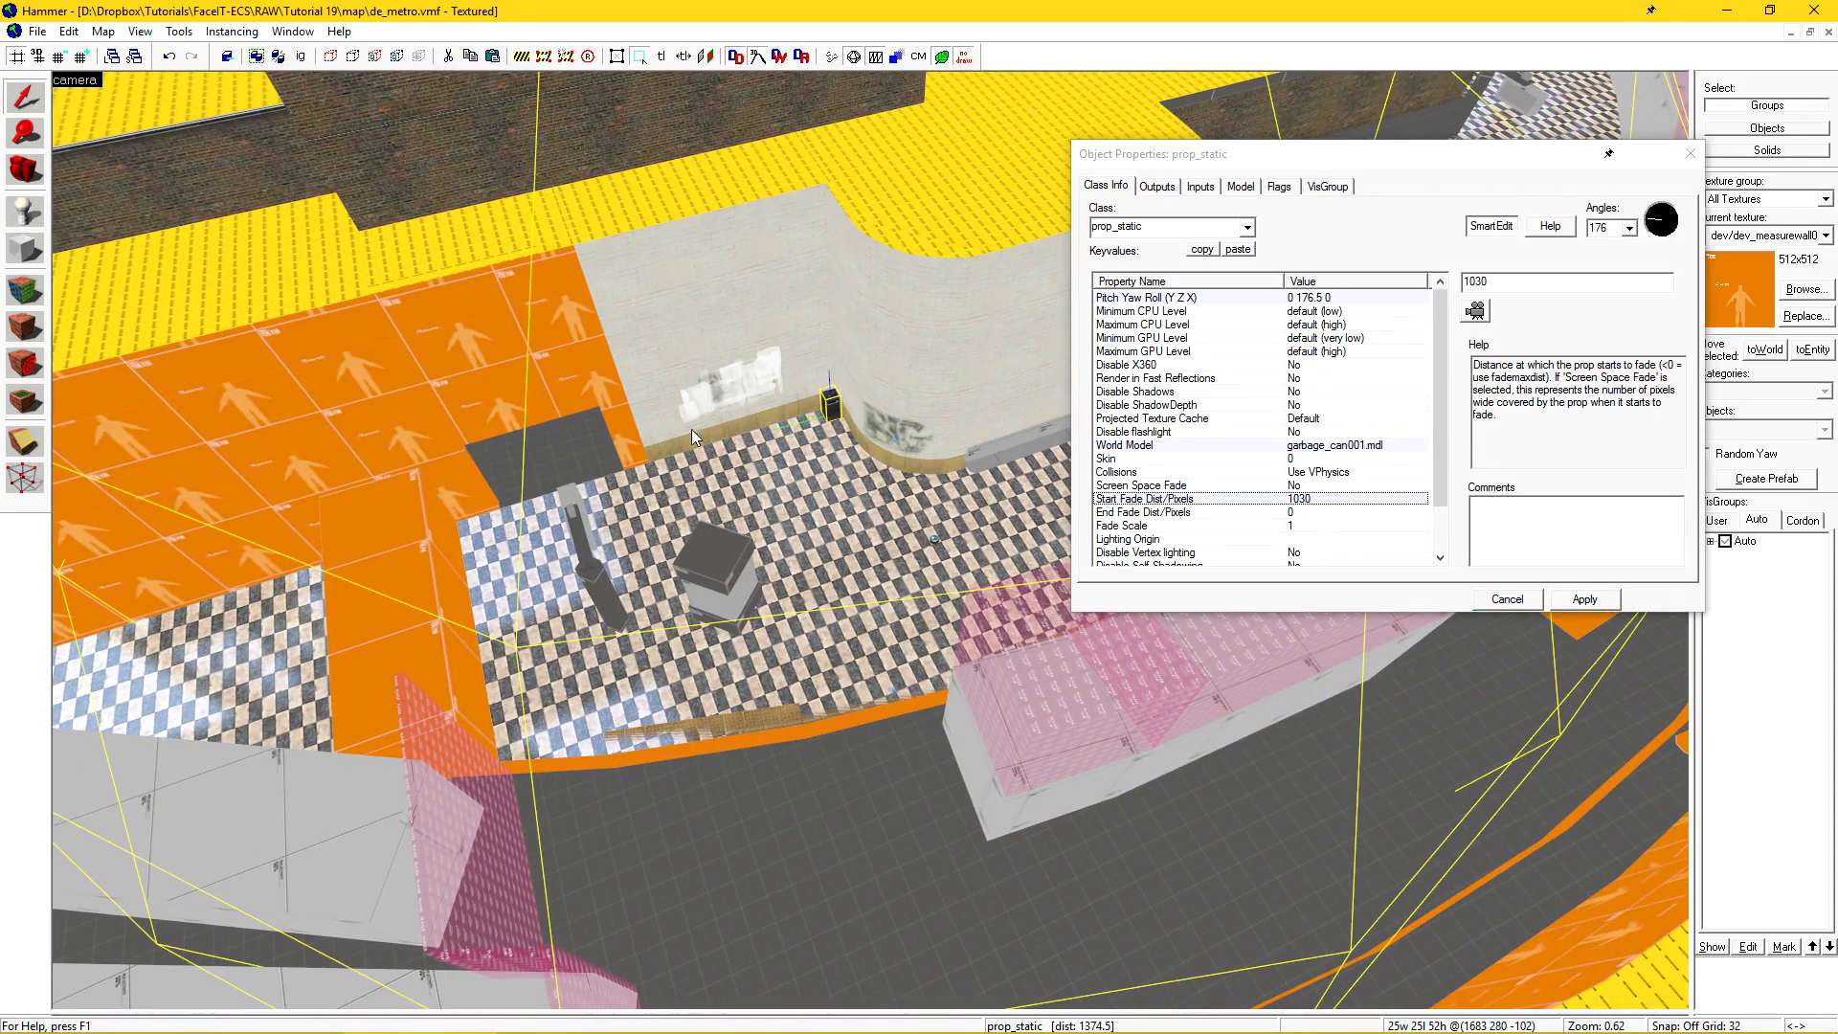
Set End Fade Dist/Pixels to 1080, apply, and close the properties window
{"action": "key", "text": "shift+z"}
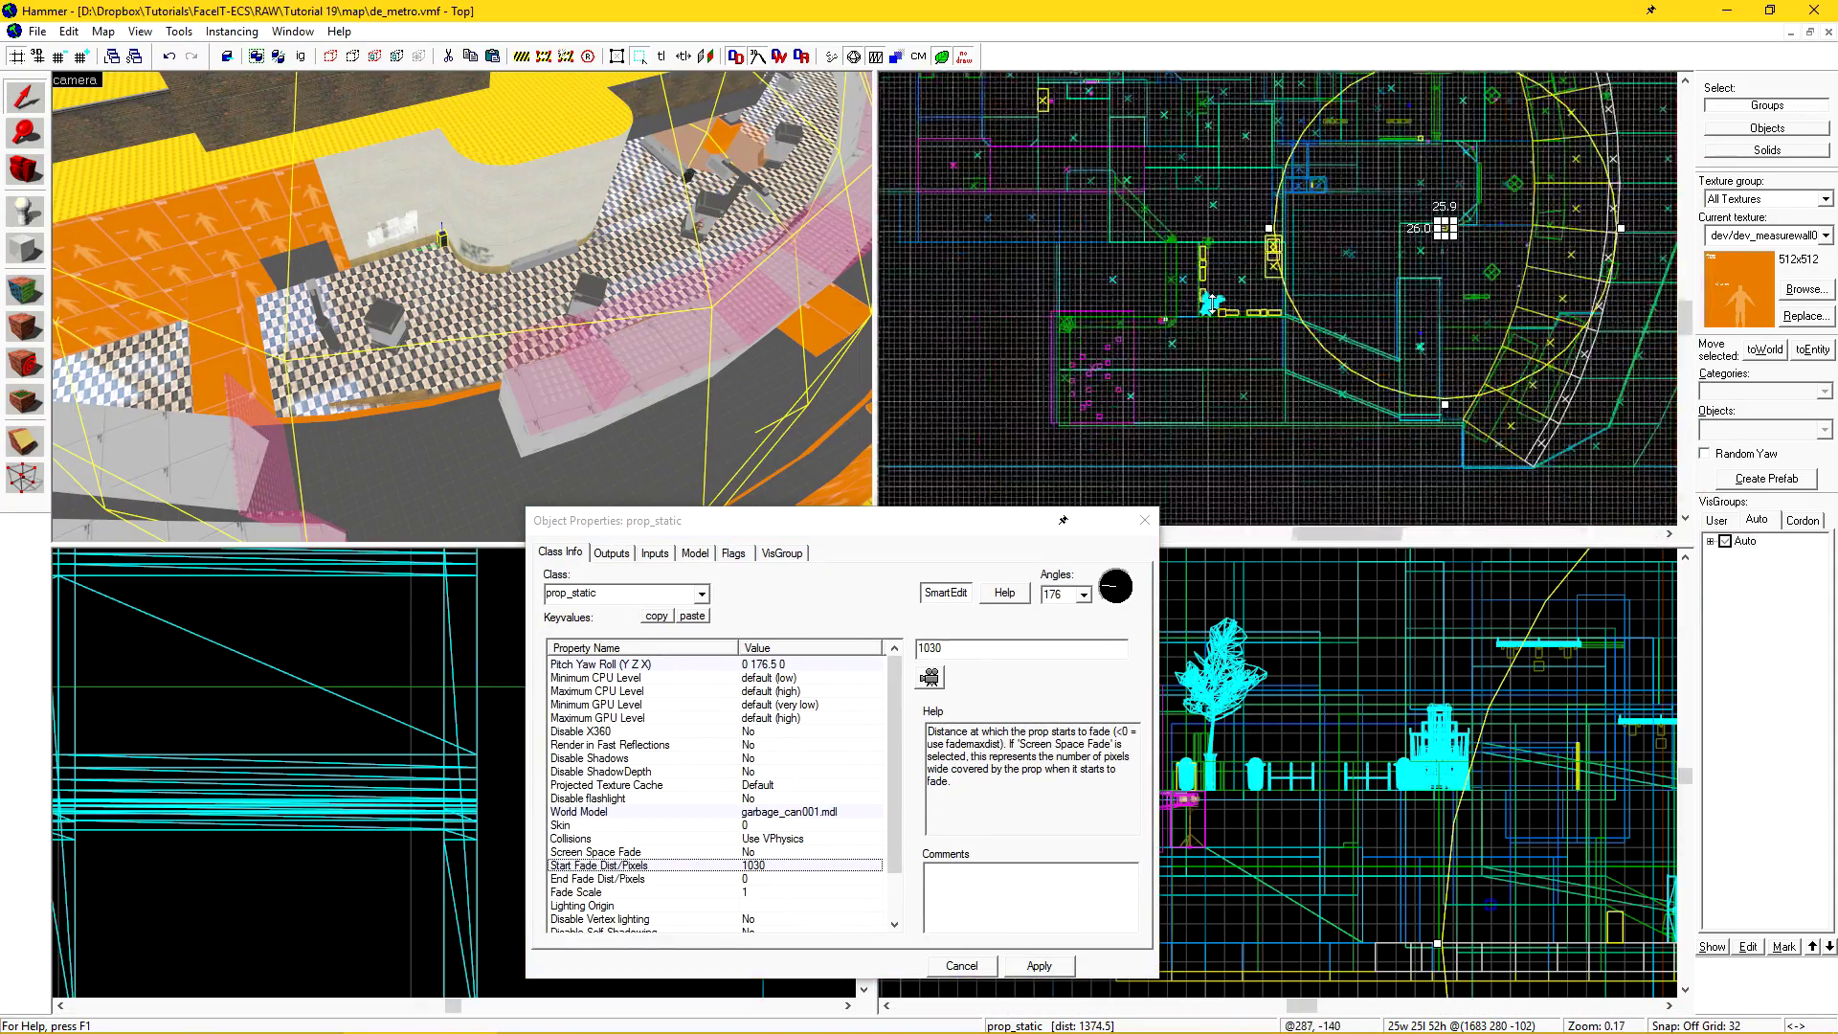
{"action": "key", "text": "ctrl+shift+e"}
{"action": "scroll", "coordinate": [1331, 321], "scroll_direction": "up", "scroll_amount": 3}
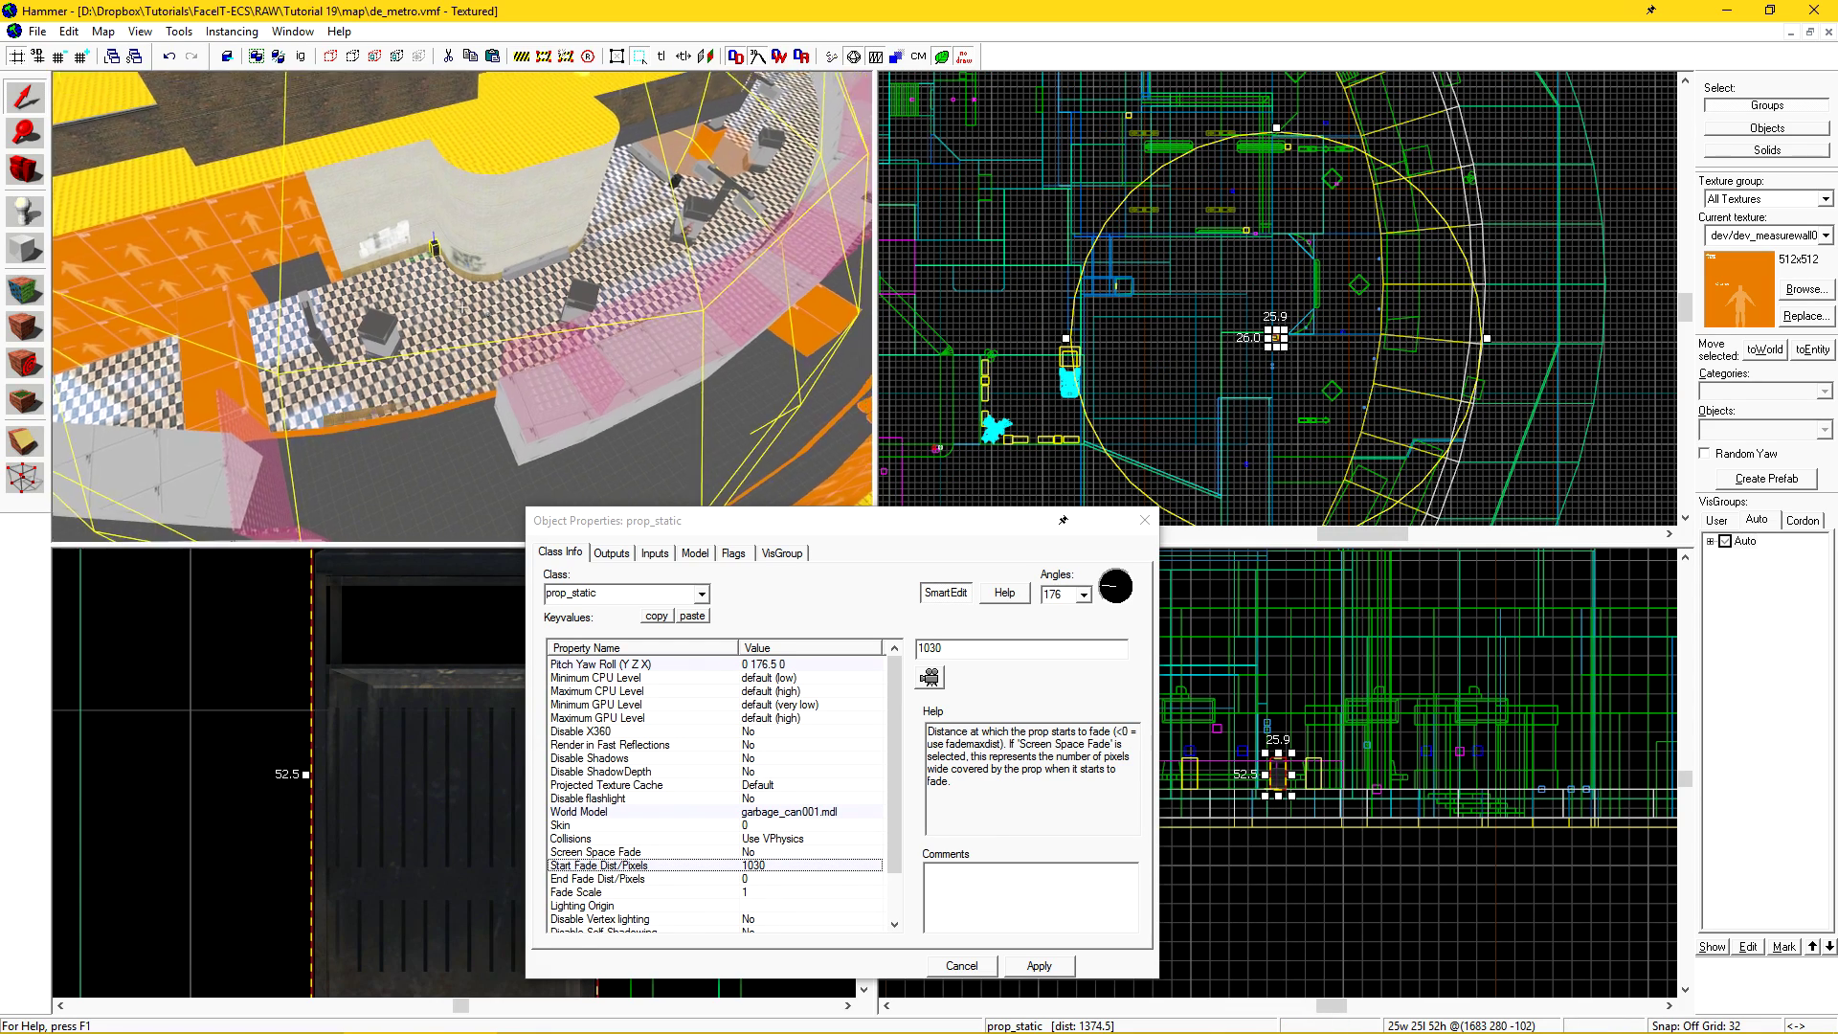
{"action": "left_click", "coordinate": [662, 881]}
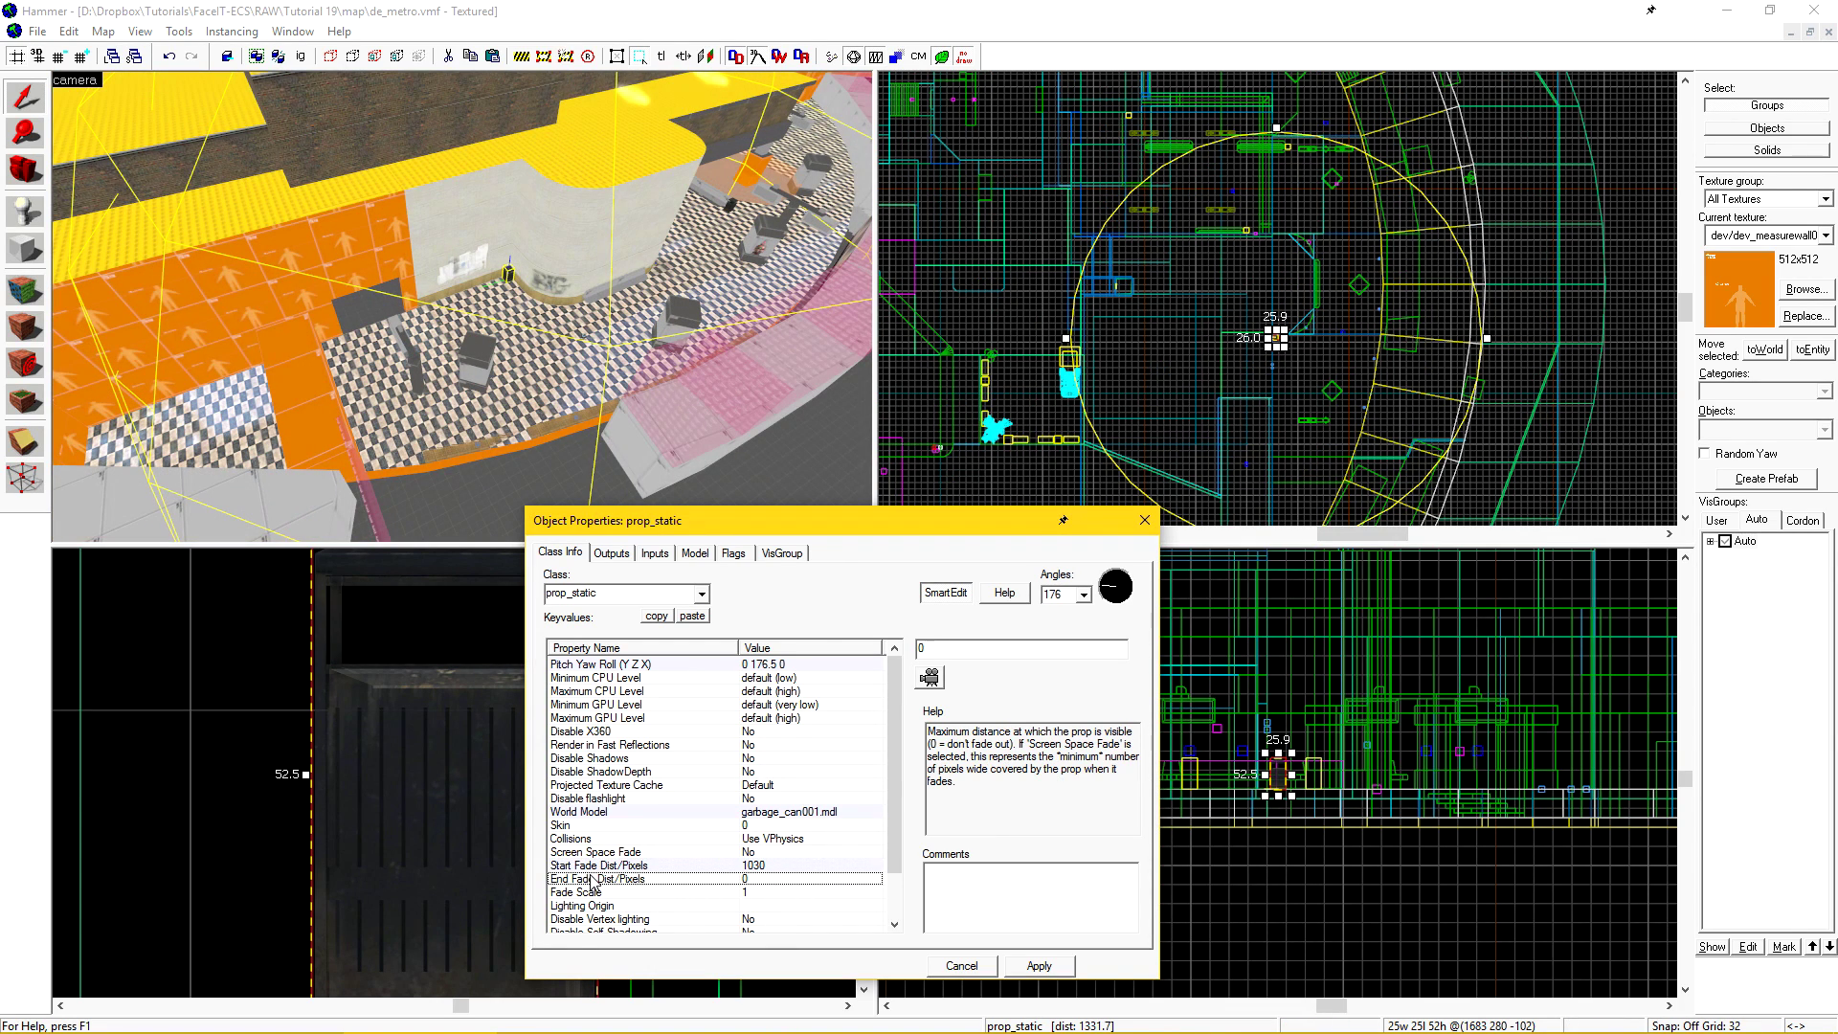
{"action": "double_click", "coordinate": [962, 653]}
{"action": "type", "text": "1080"}
{"action": "left_click", "coordinate": [1038, 965]}
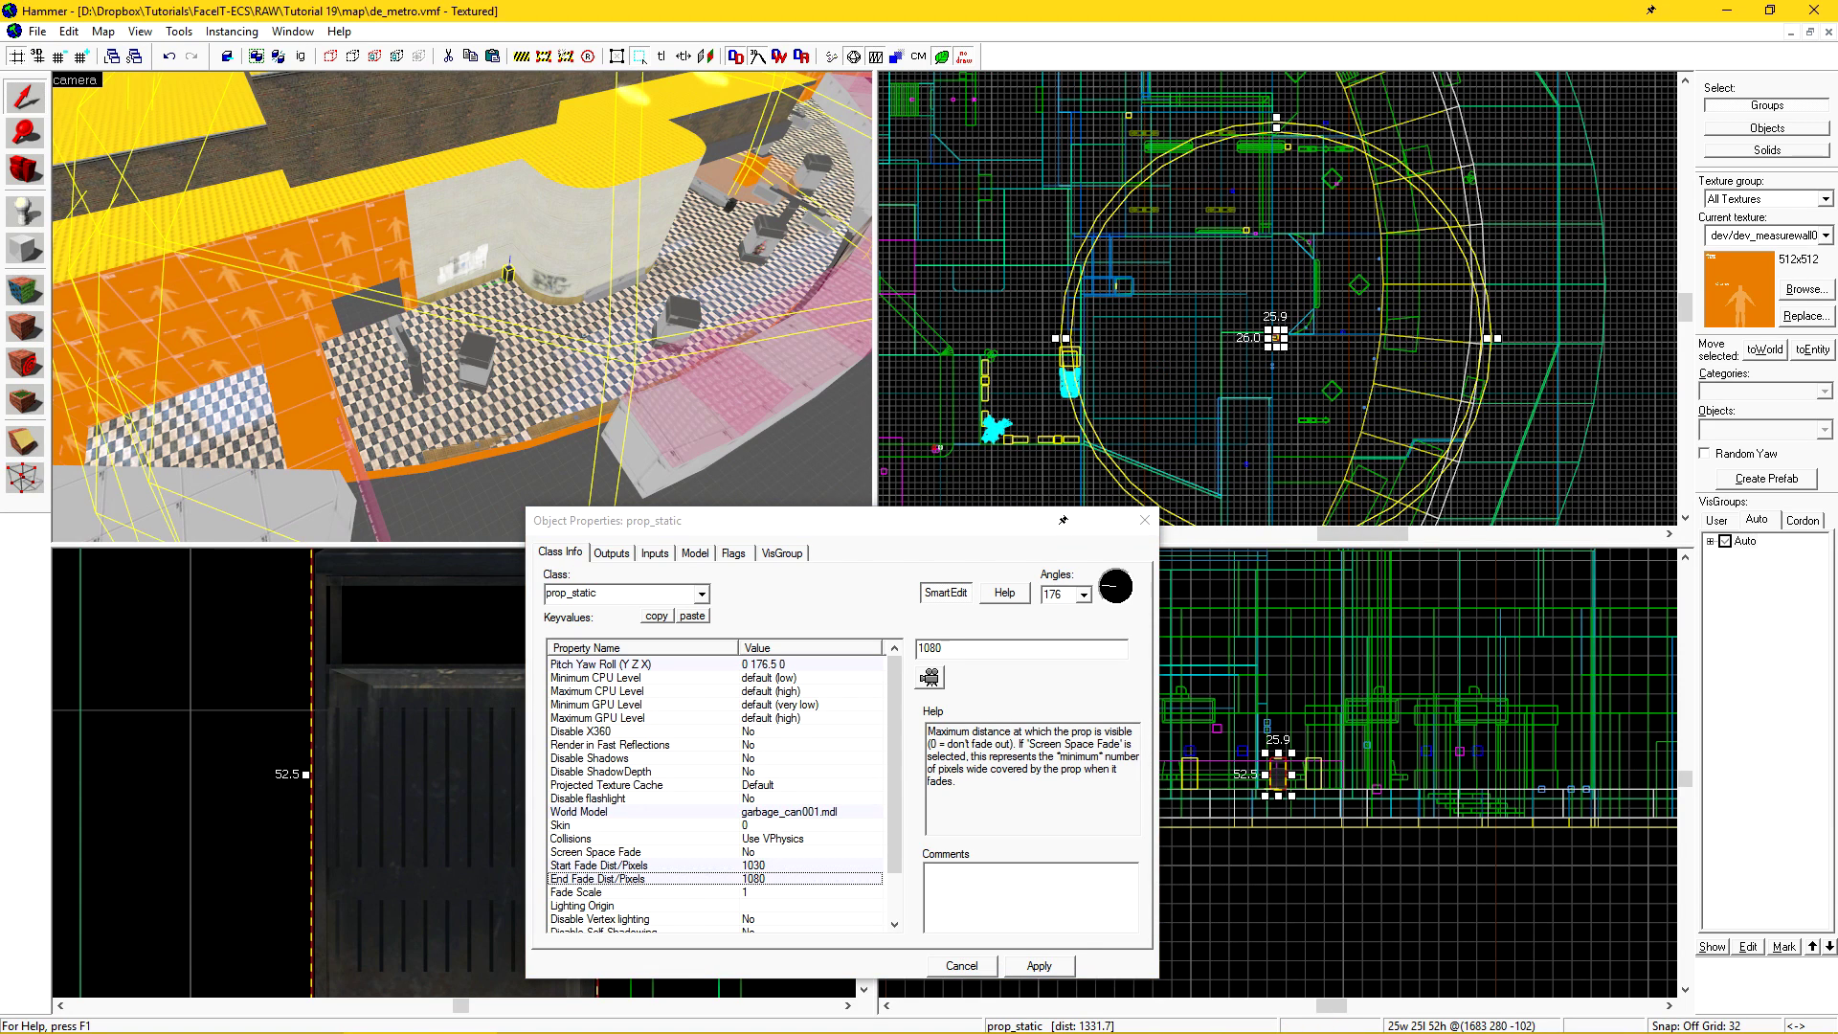
{"action": "key", "text": "w"}
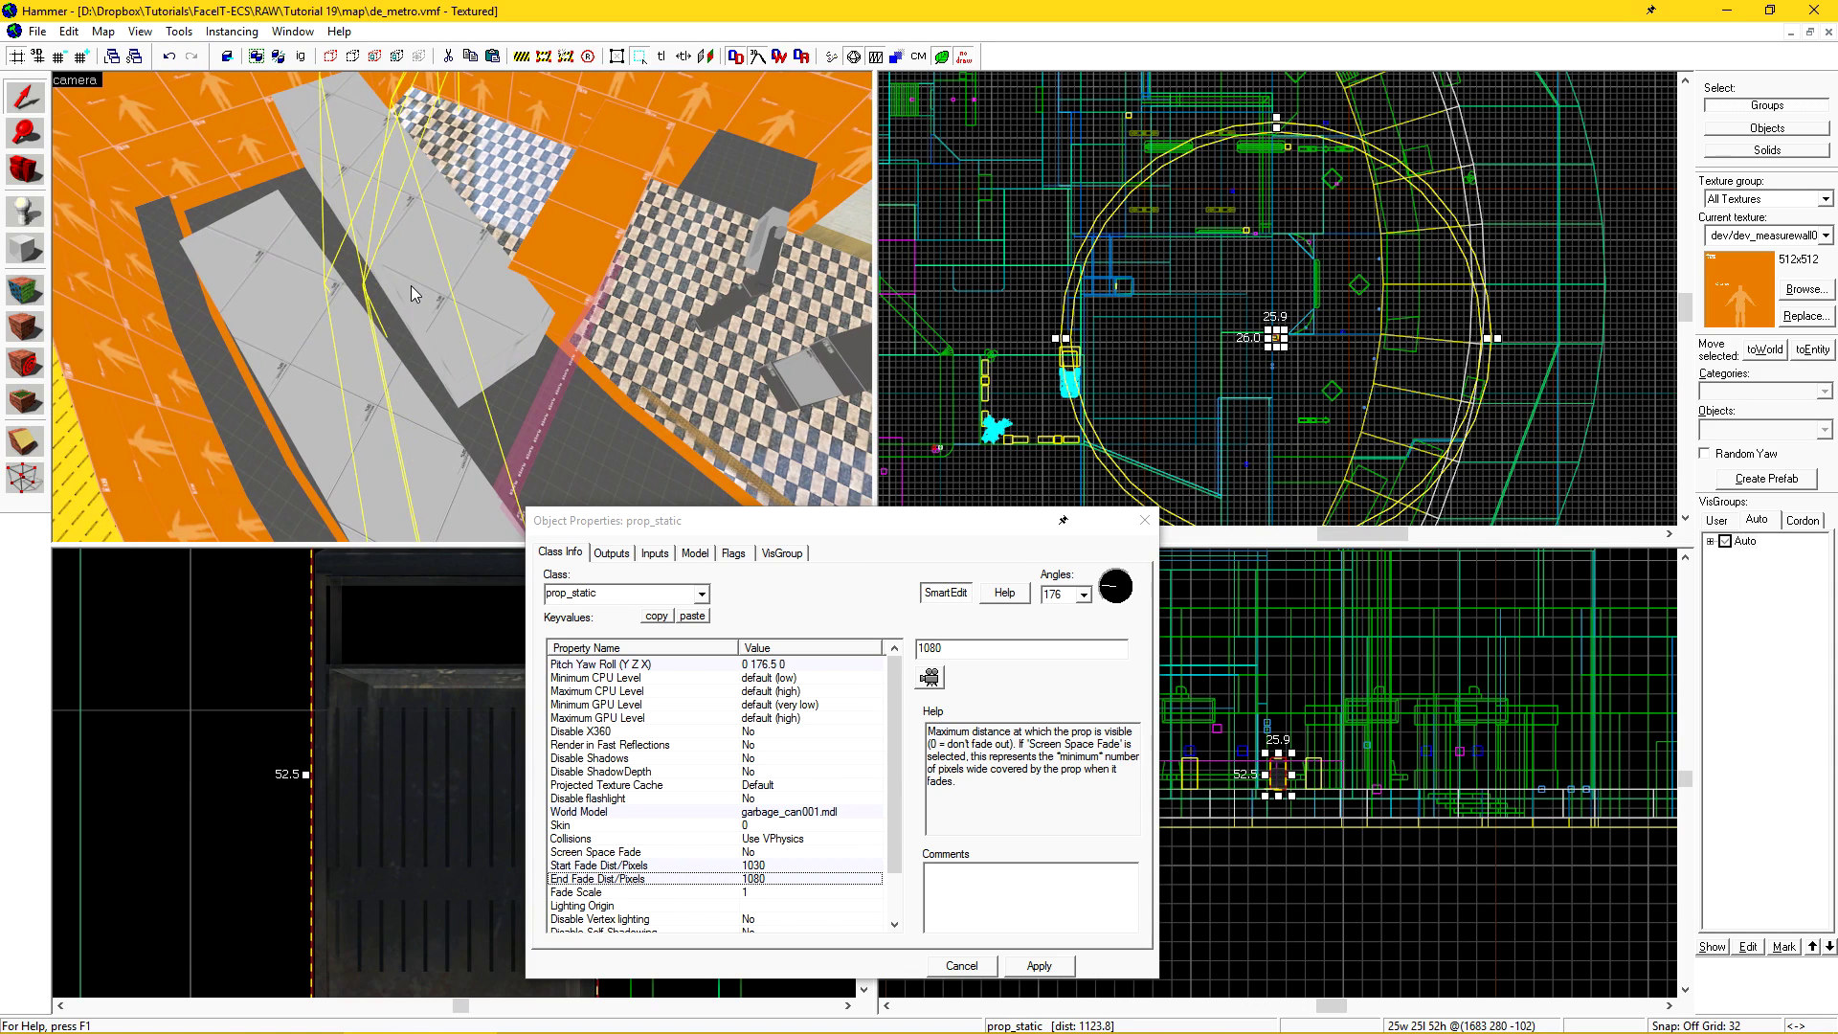
{"action": "left_click_drag", "start_coordinate": [411, 286], "coordinate": [958, 651]}
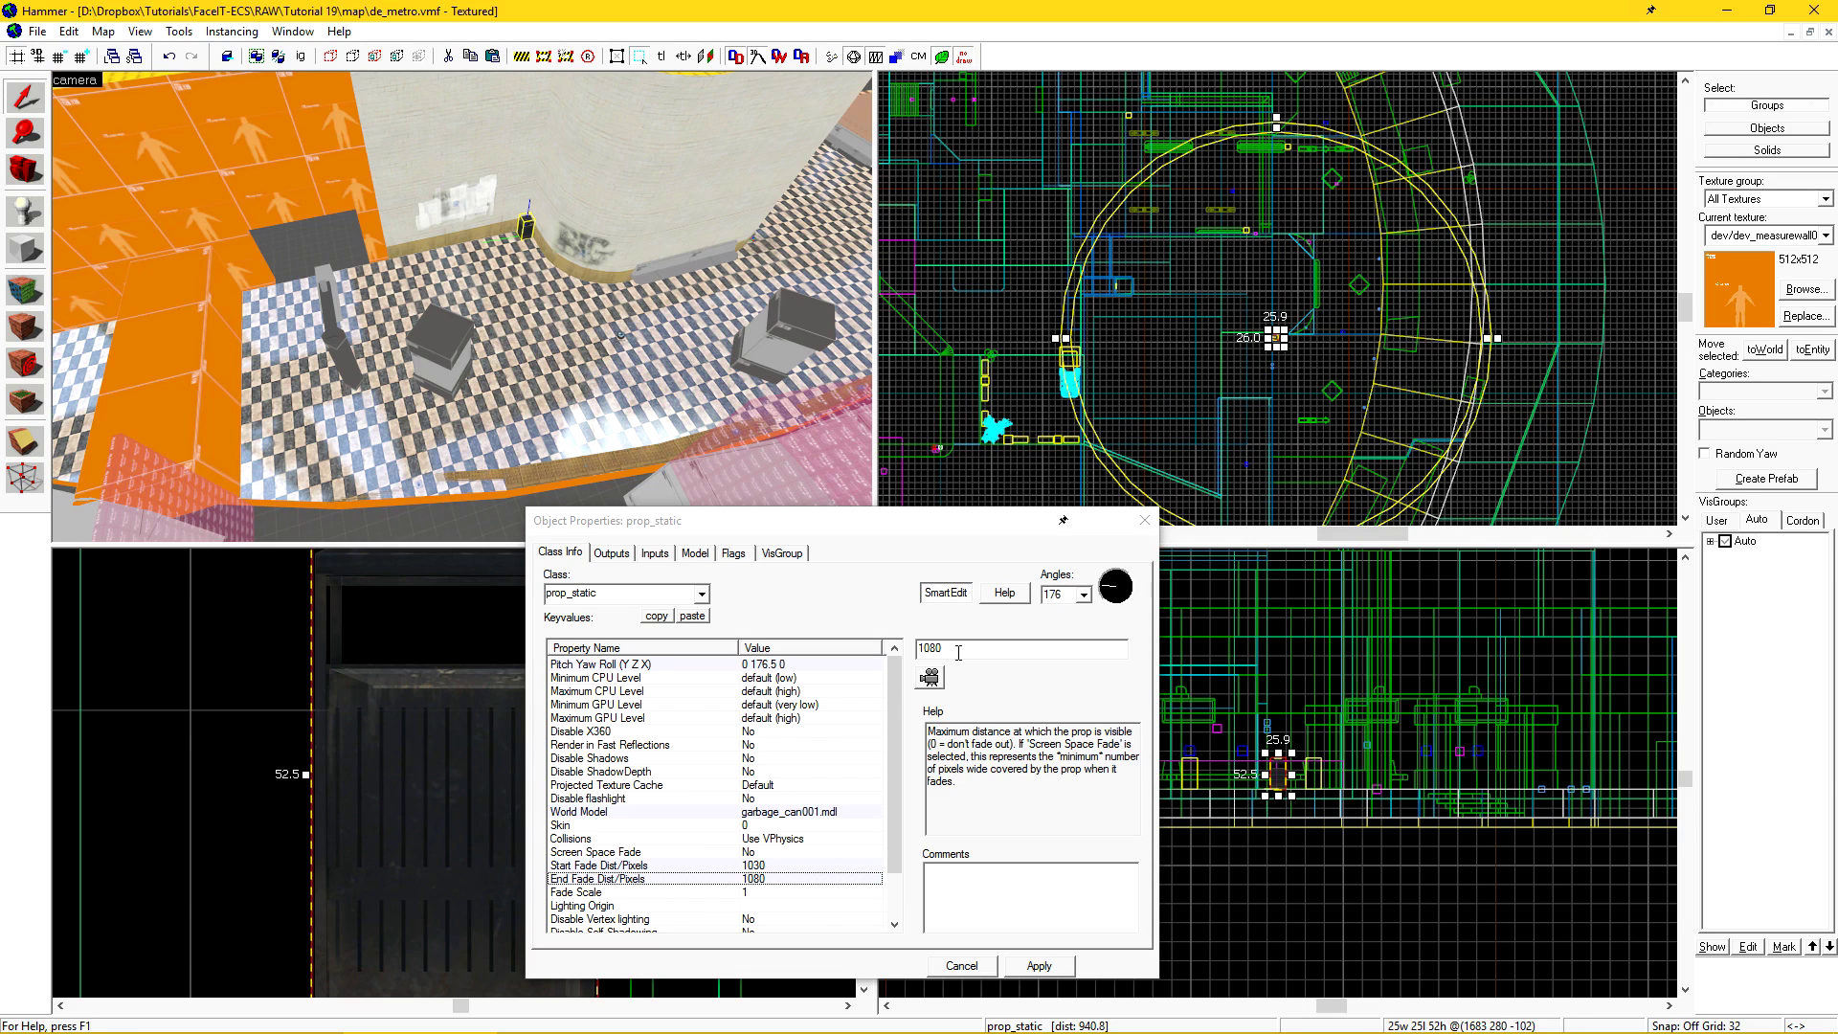
{"action": "key", "text": "Return"}
Give the two paint can physics props a start fade distance of 900 and apply
{"action": "key", "text": "z"}
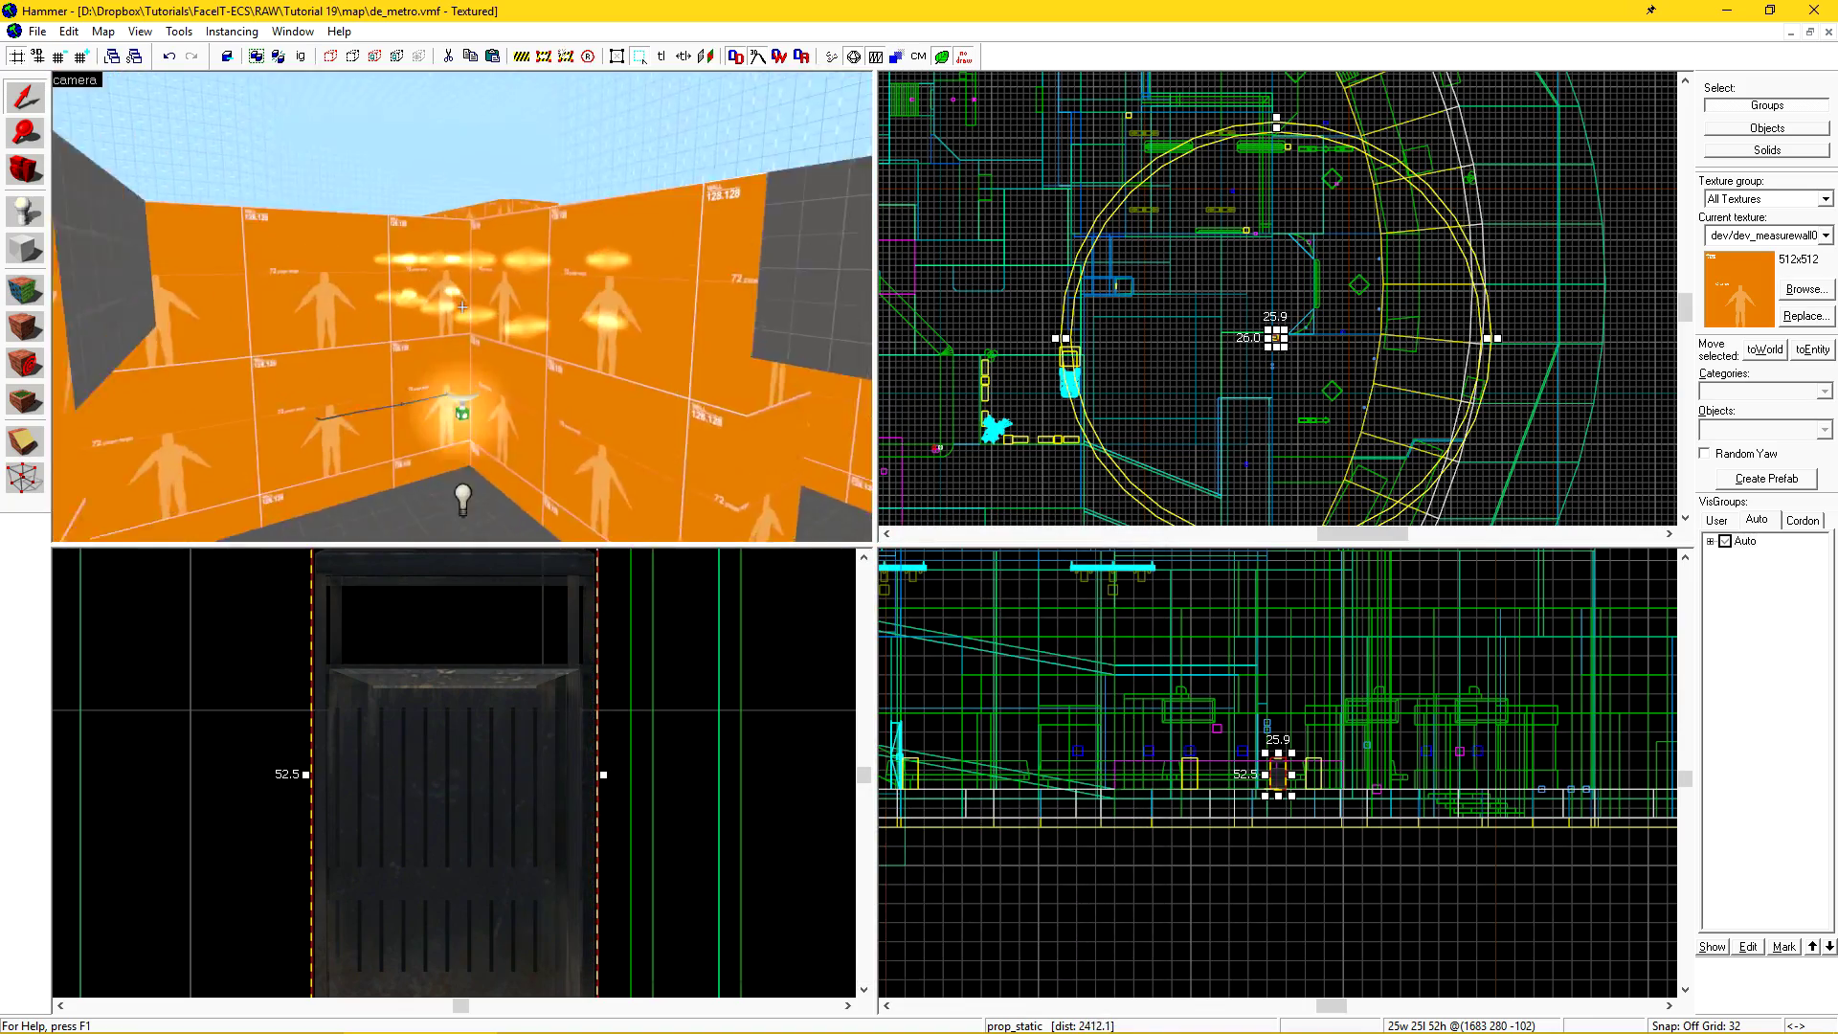
{"action": "key", "text": "w"}
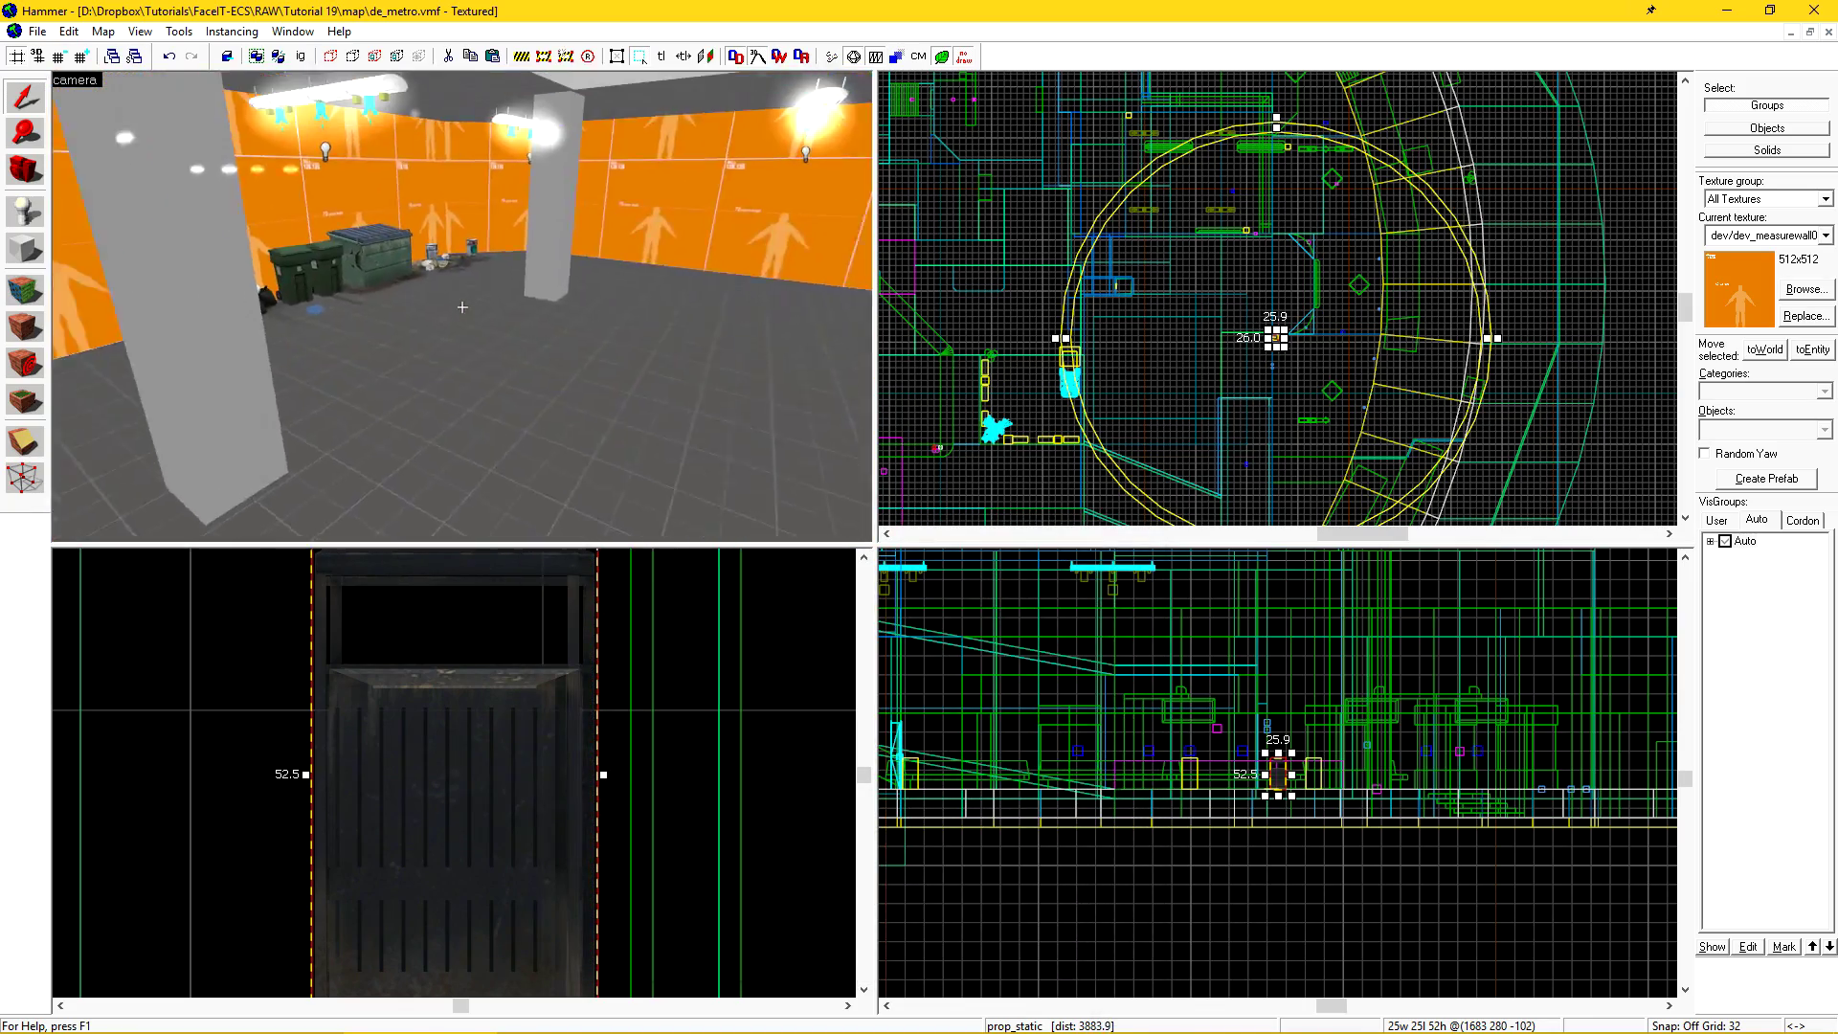
{"action": "key", "text": "z"}
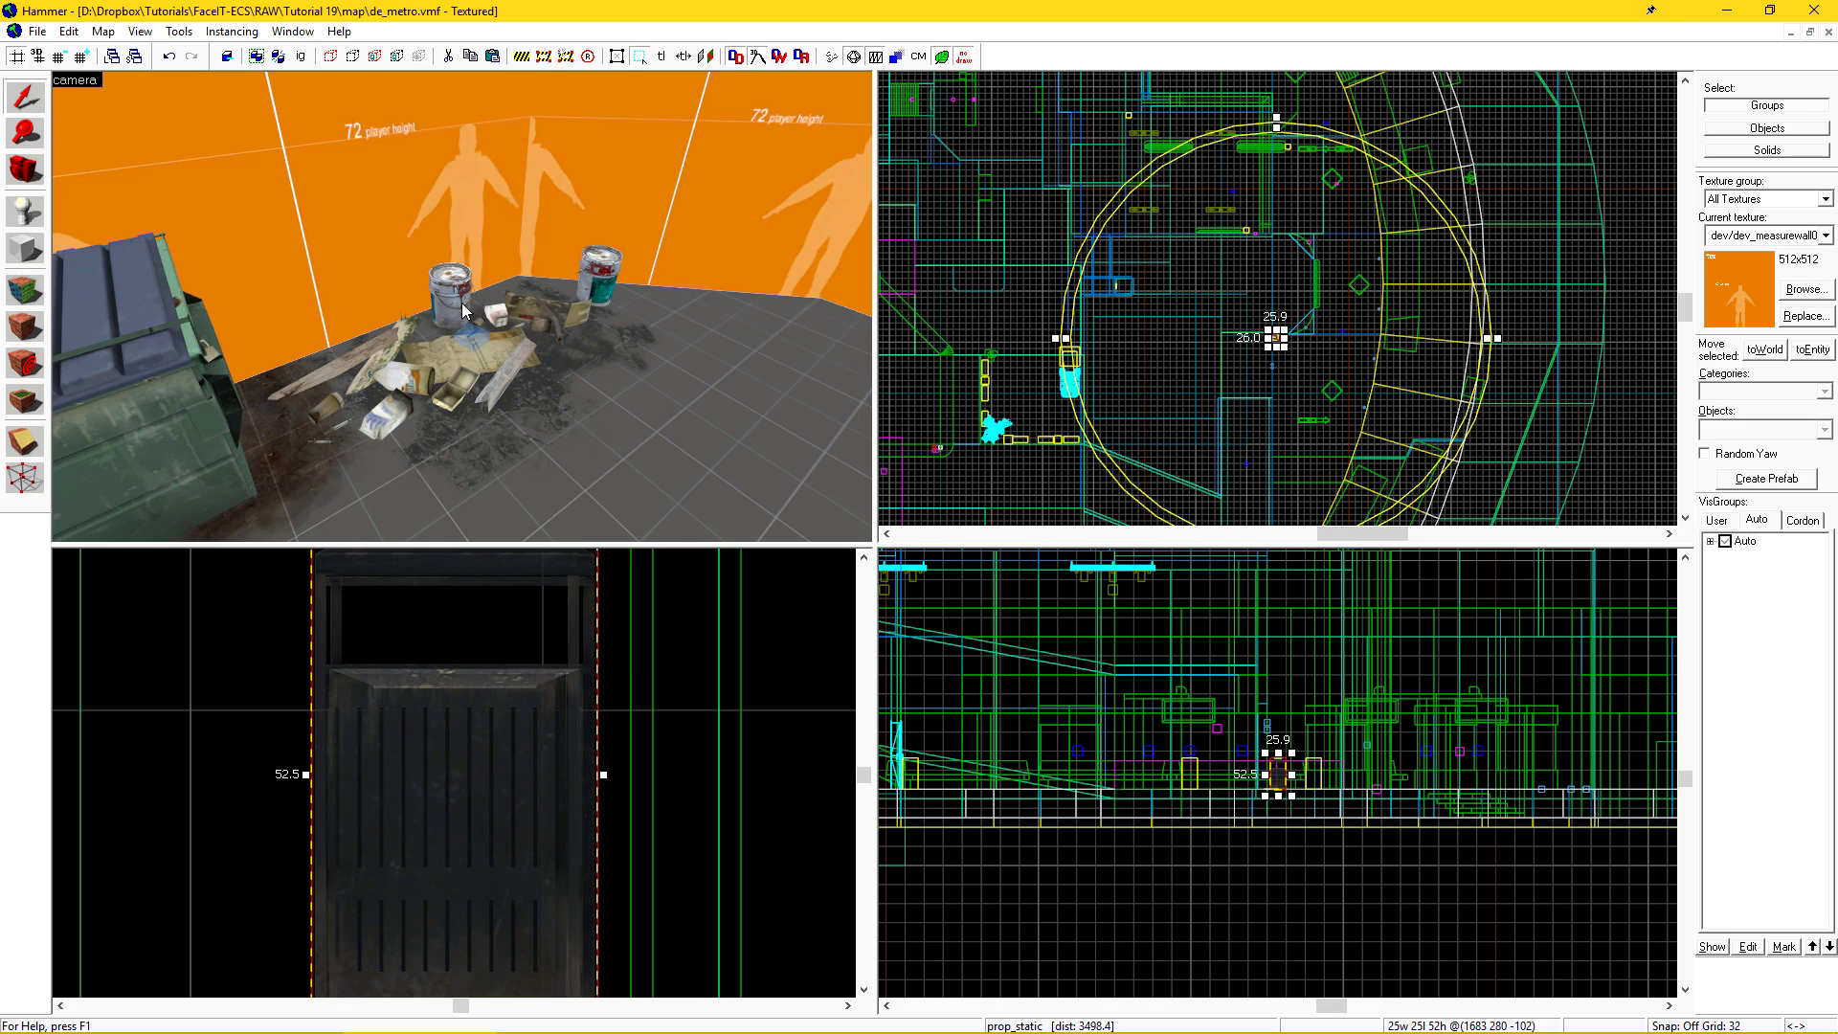
{"action": "left_click", "coordinate": [467, 308]}
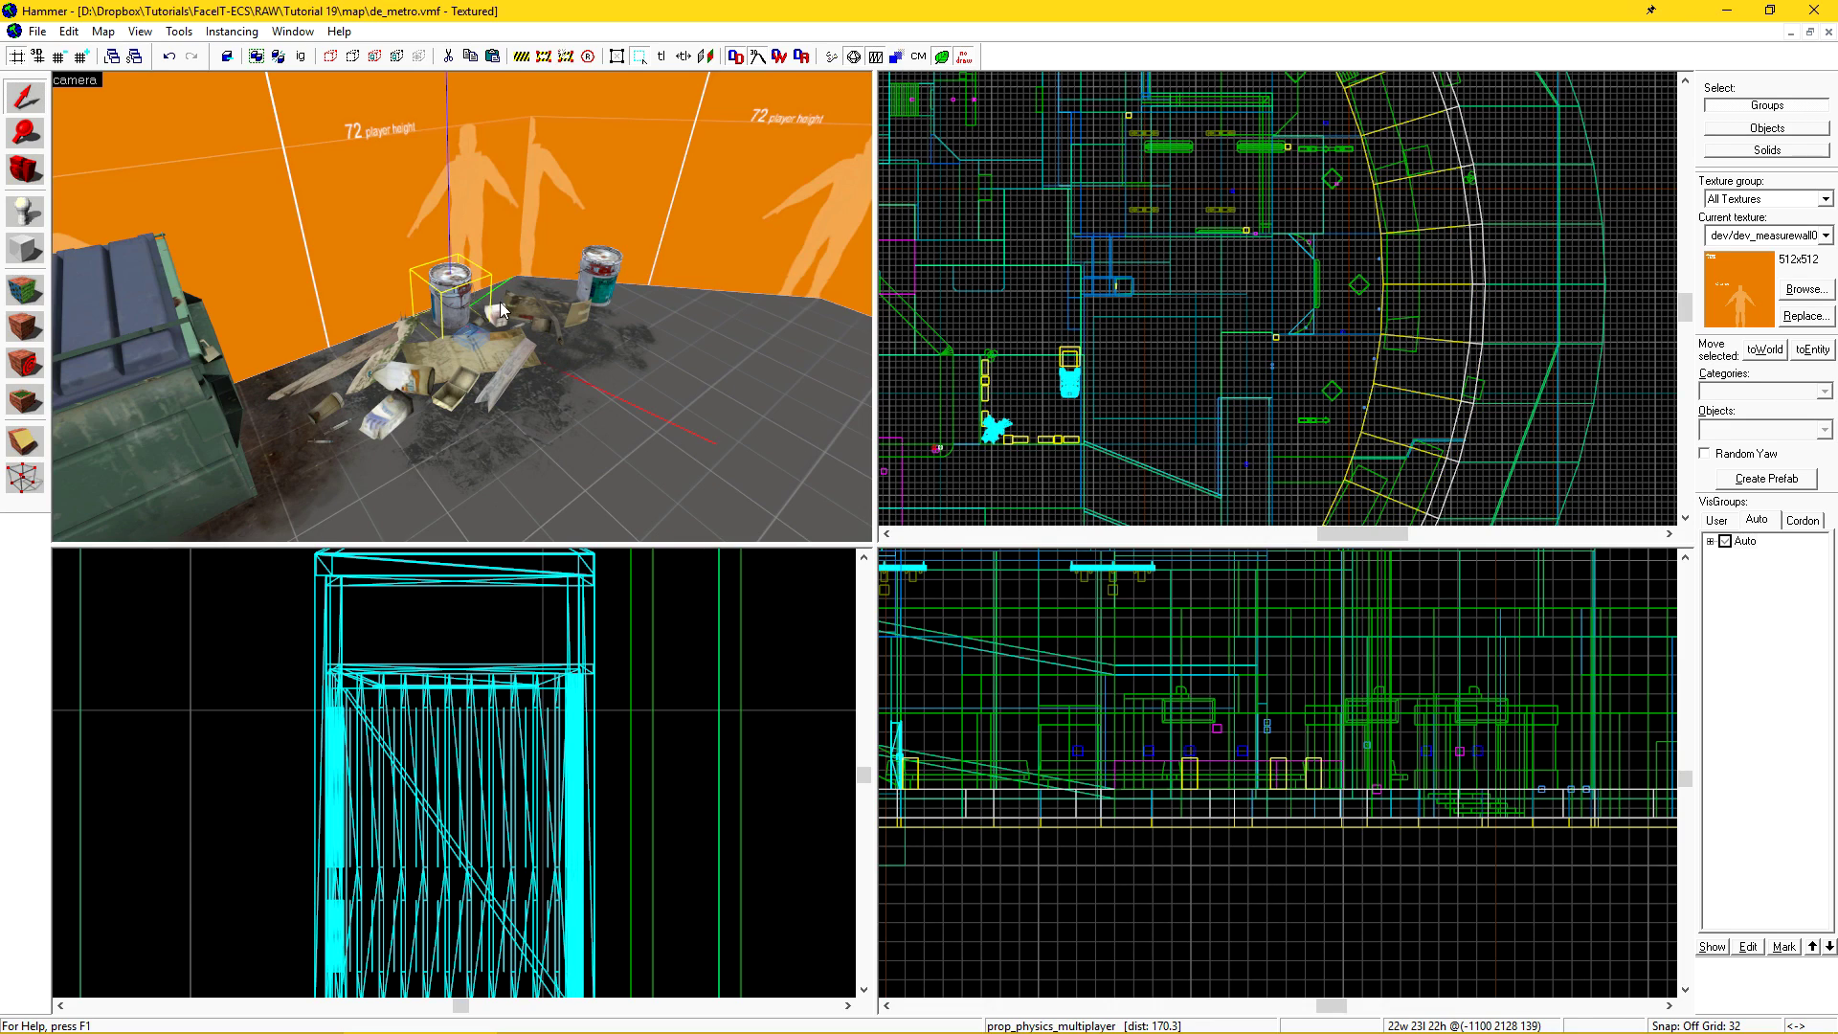
{"action": "key", "text": "alt+Return"}
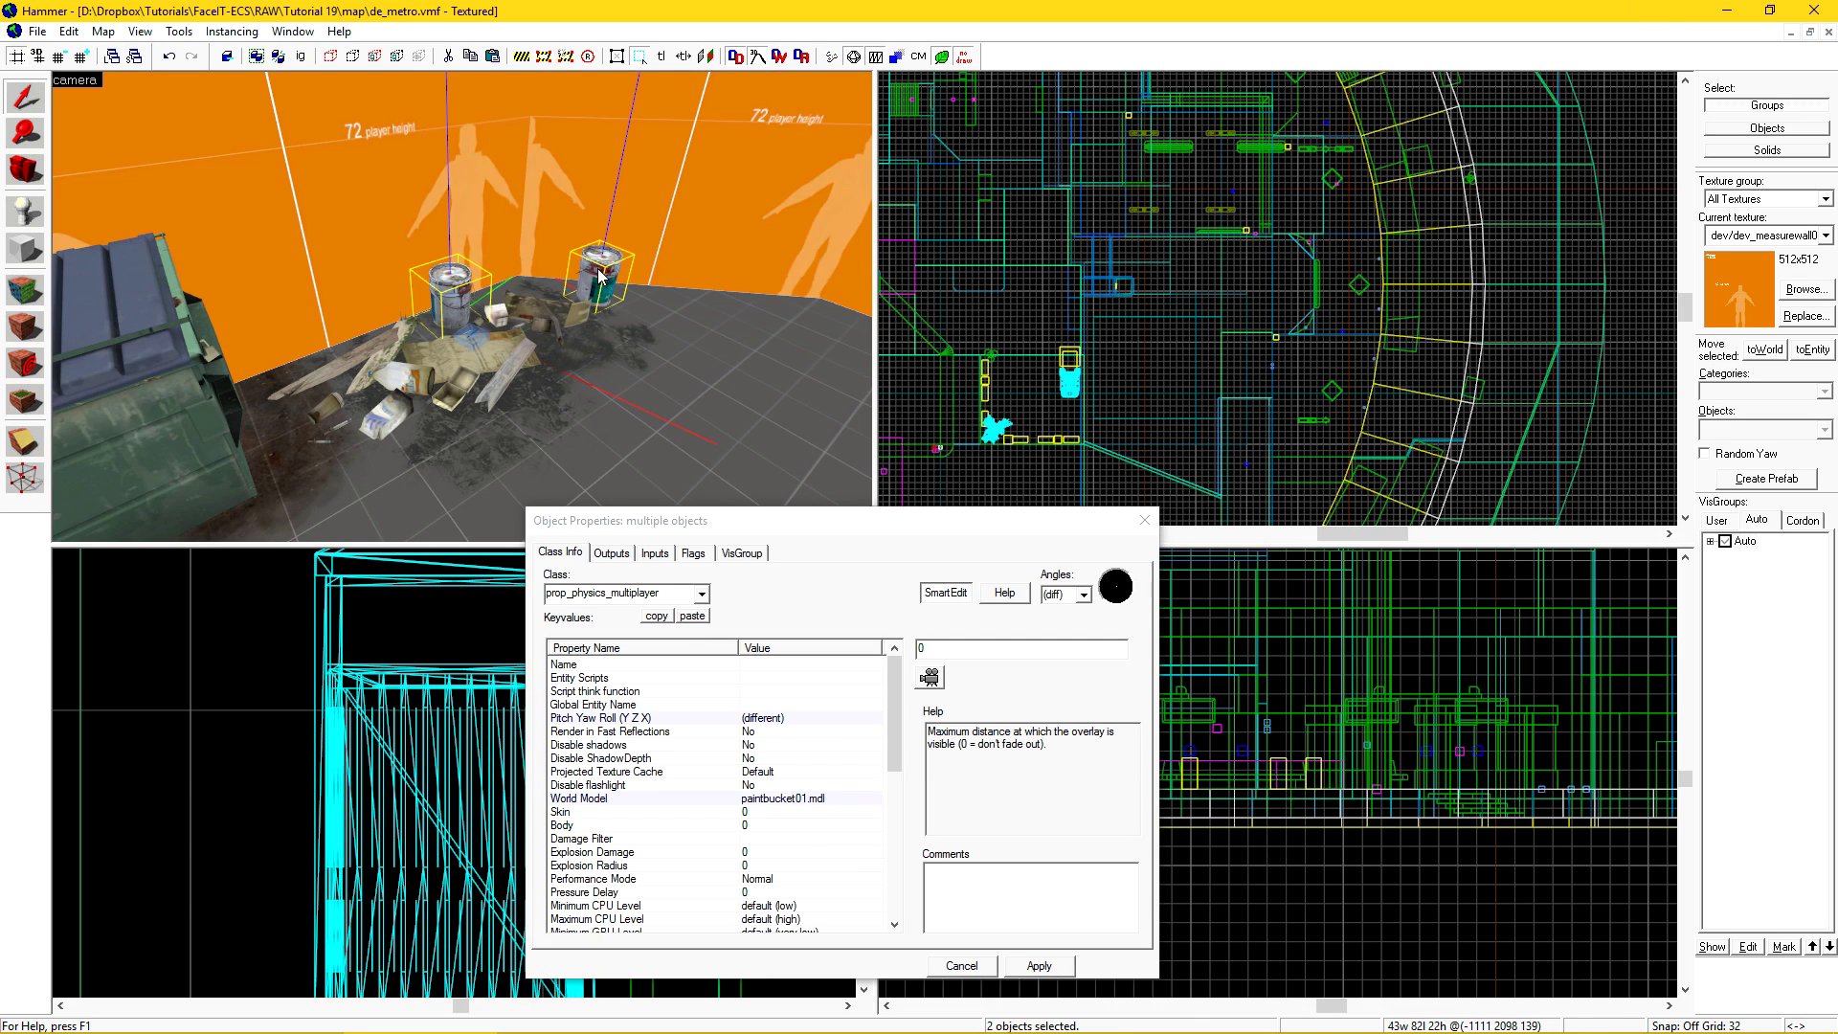
{"action": "left_click_drag", "start_coordinate": [881, 529], "coordinate": [1085, 266]}
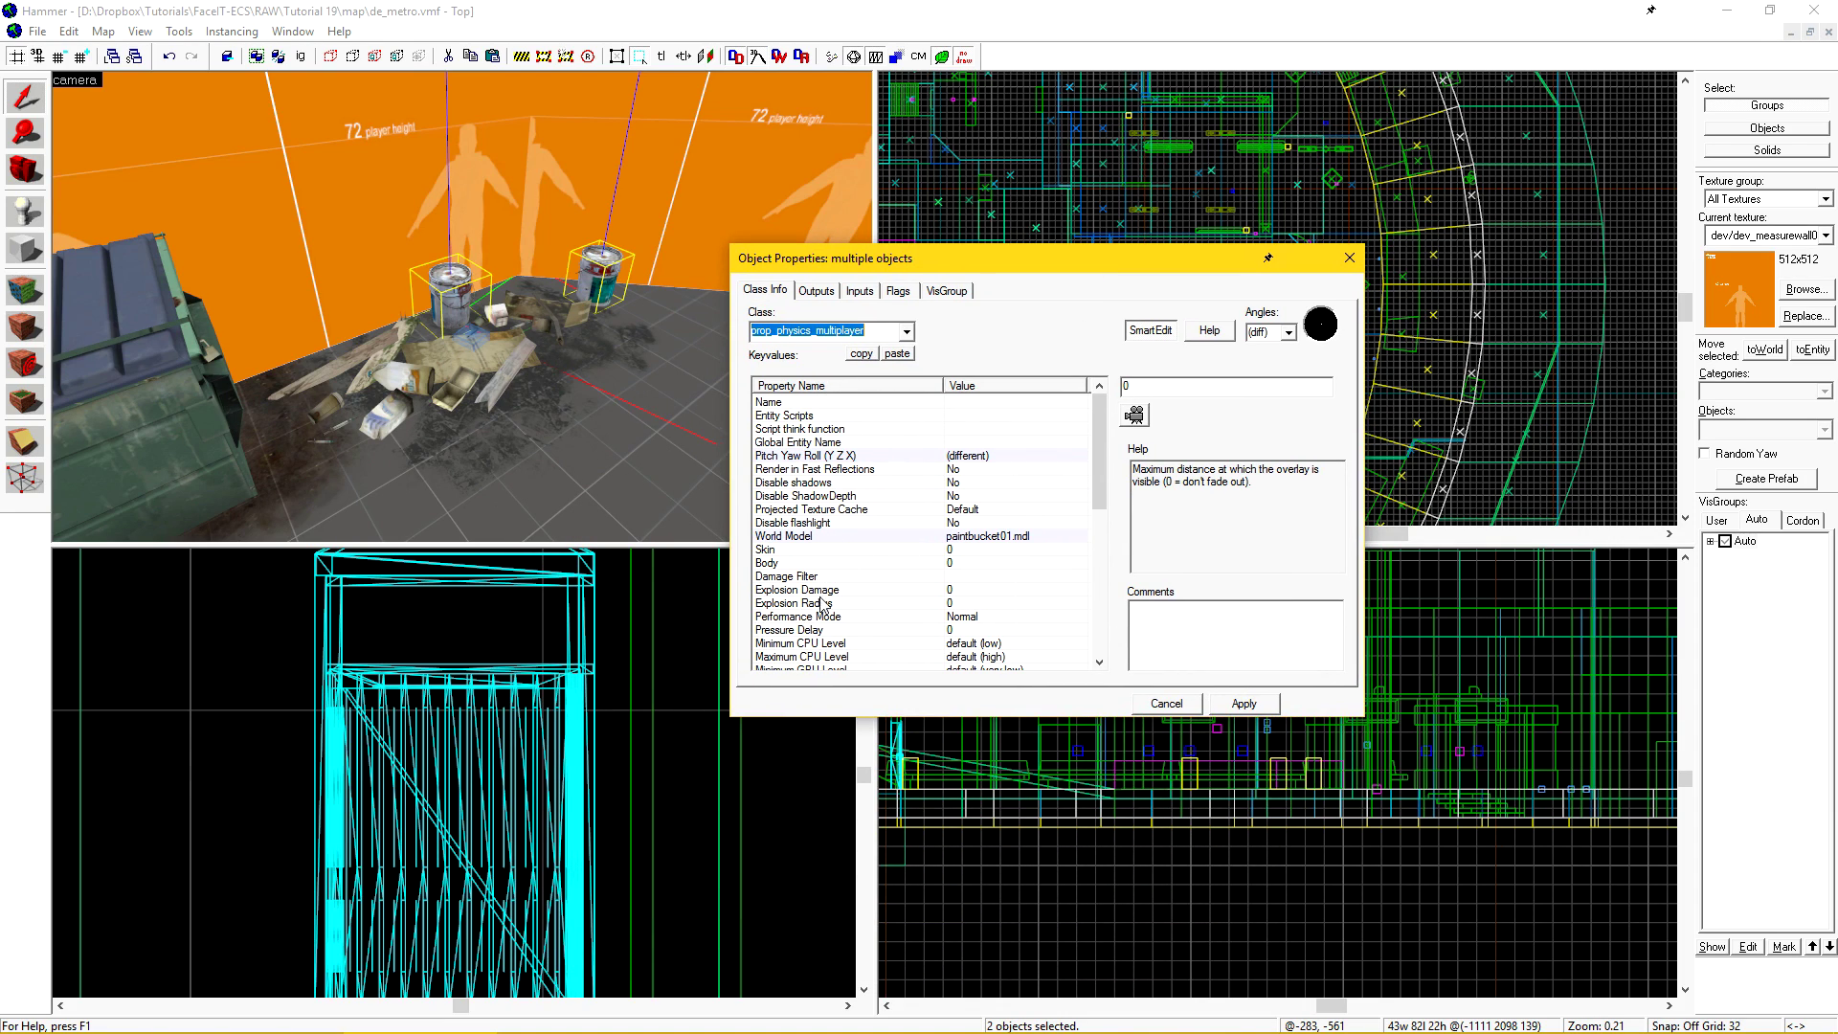
{"action": "scroll", "coordinate": [823, 605], "scroll_direction": "down", "scroll_amount": 7}
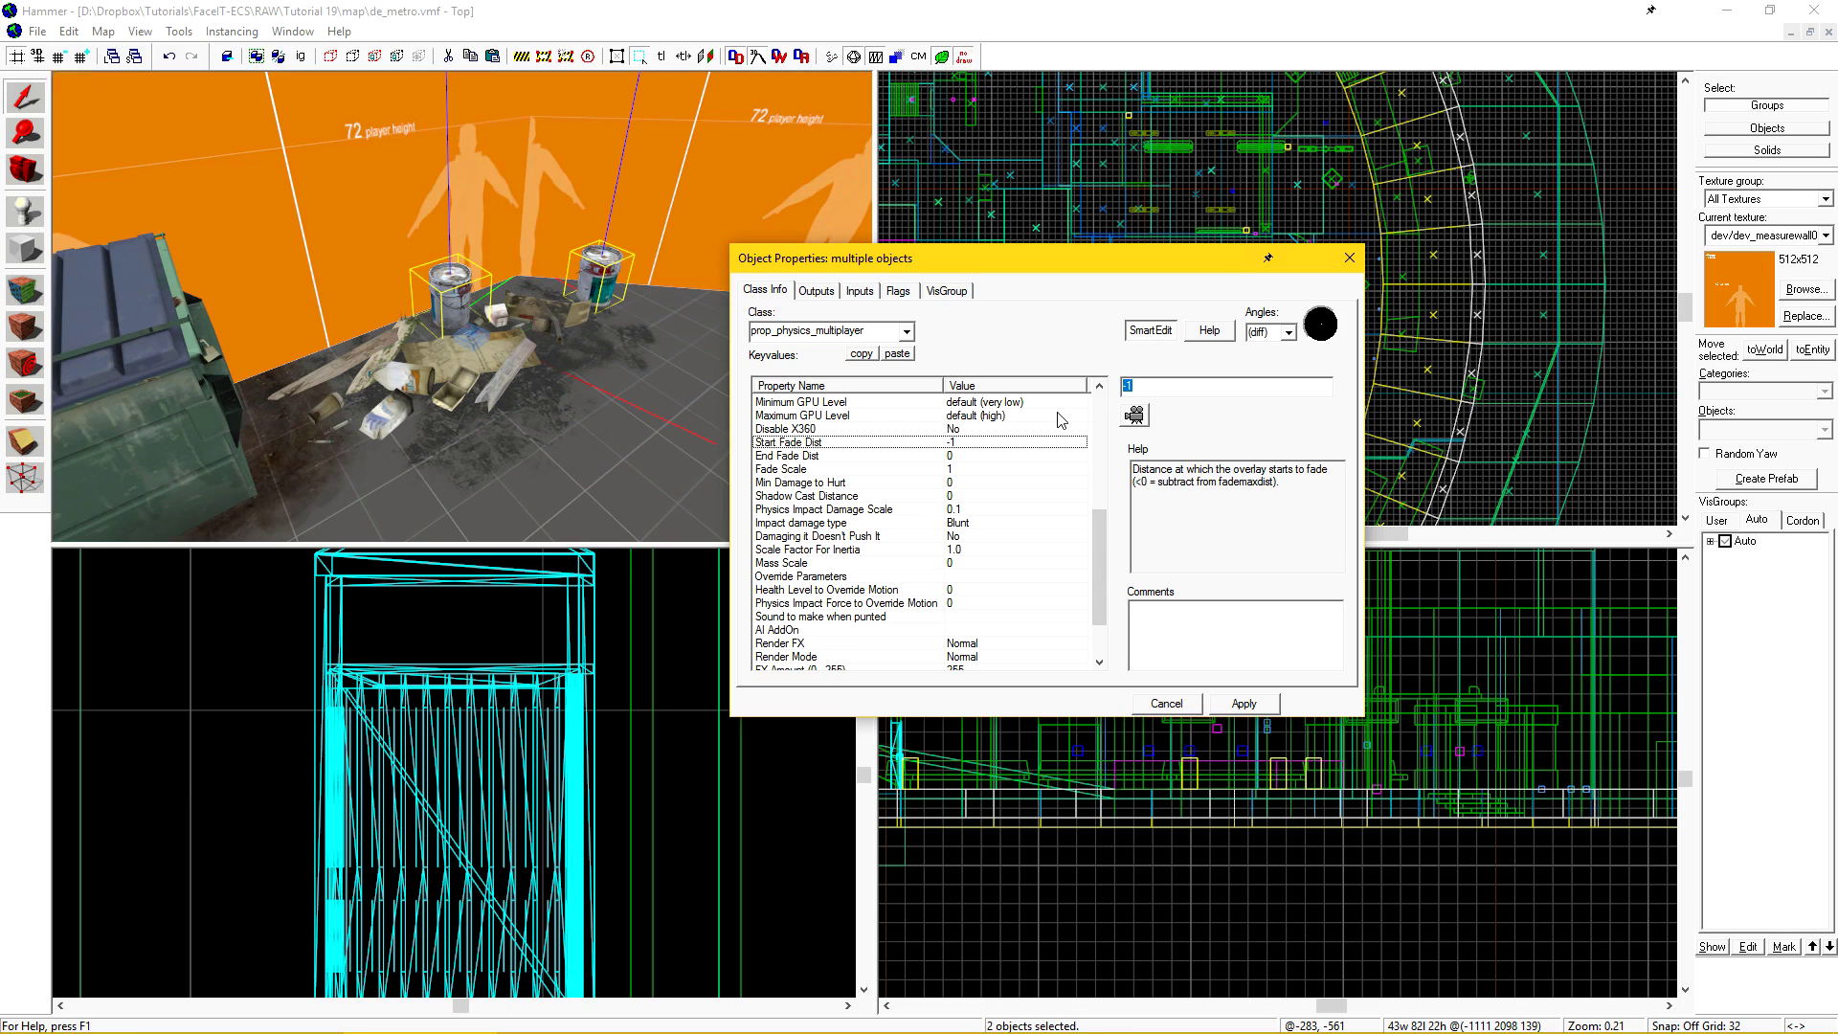
{"action": "type", "text": "0"}
{"action": "key", "text": "Return"}
{"action": "type", "text": "950"}
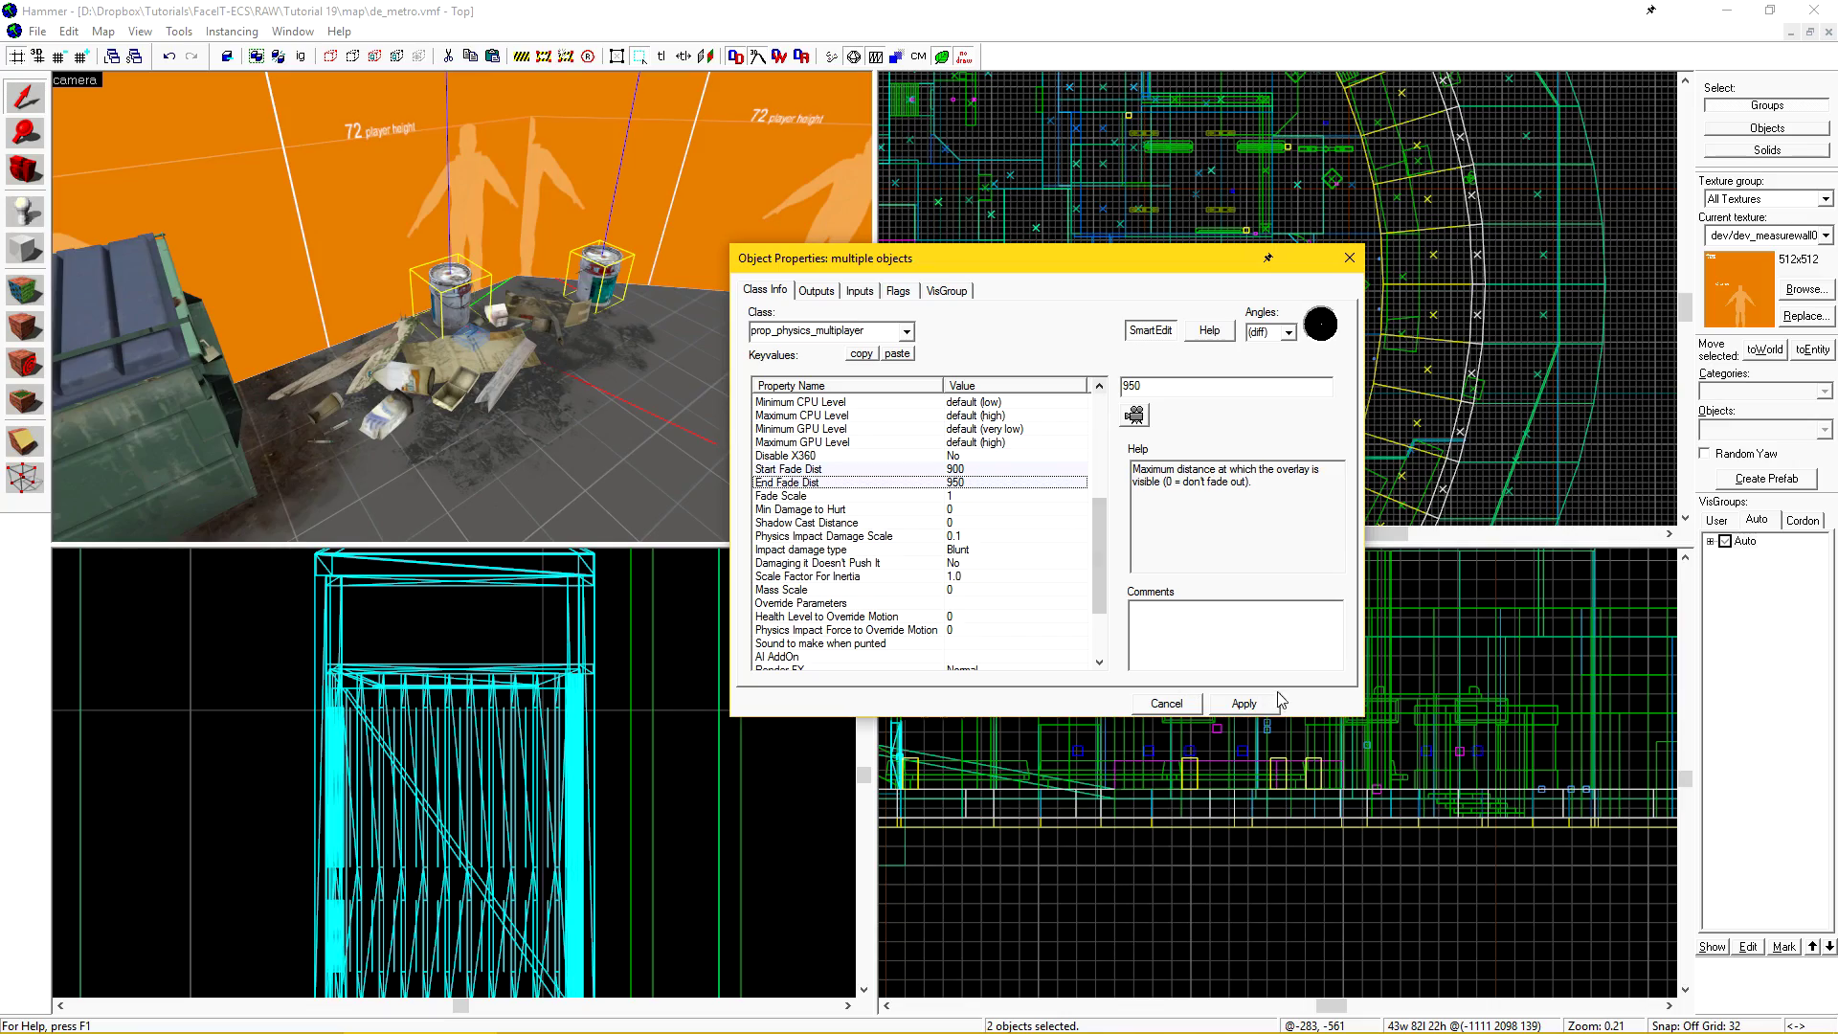
{"action": "left_click", "coordinate": [1276, 703]}
{"action": "key", "text": "Escape"}
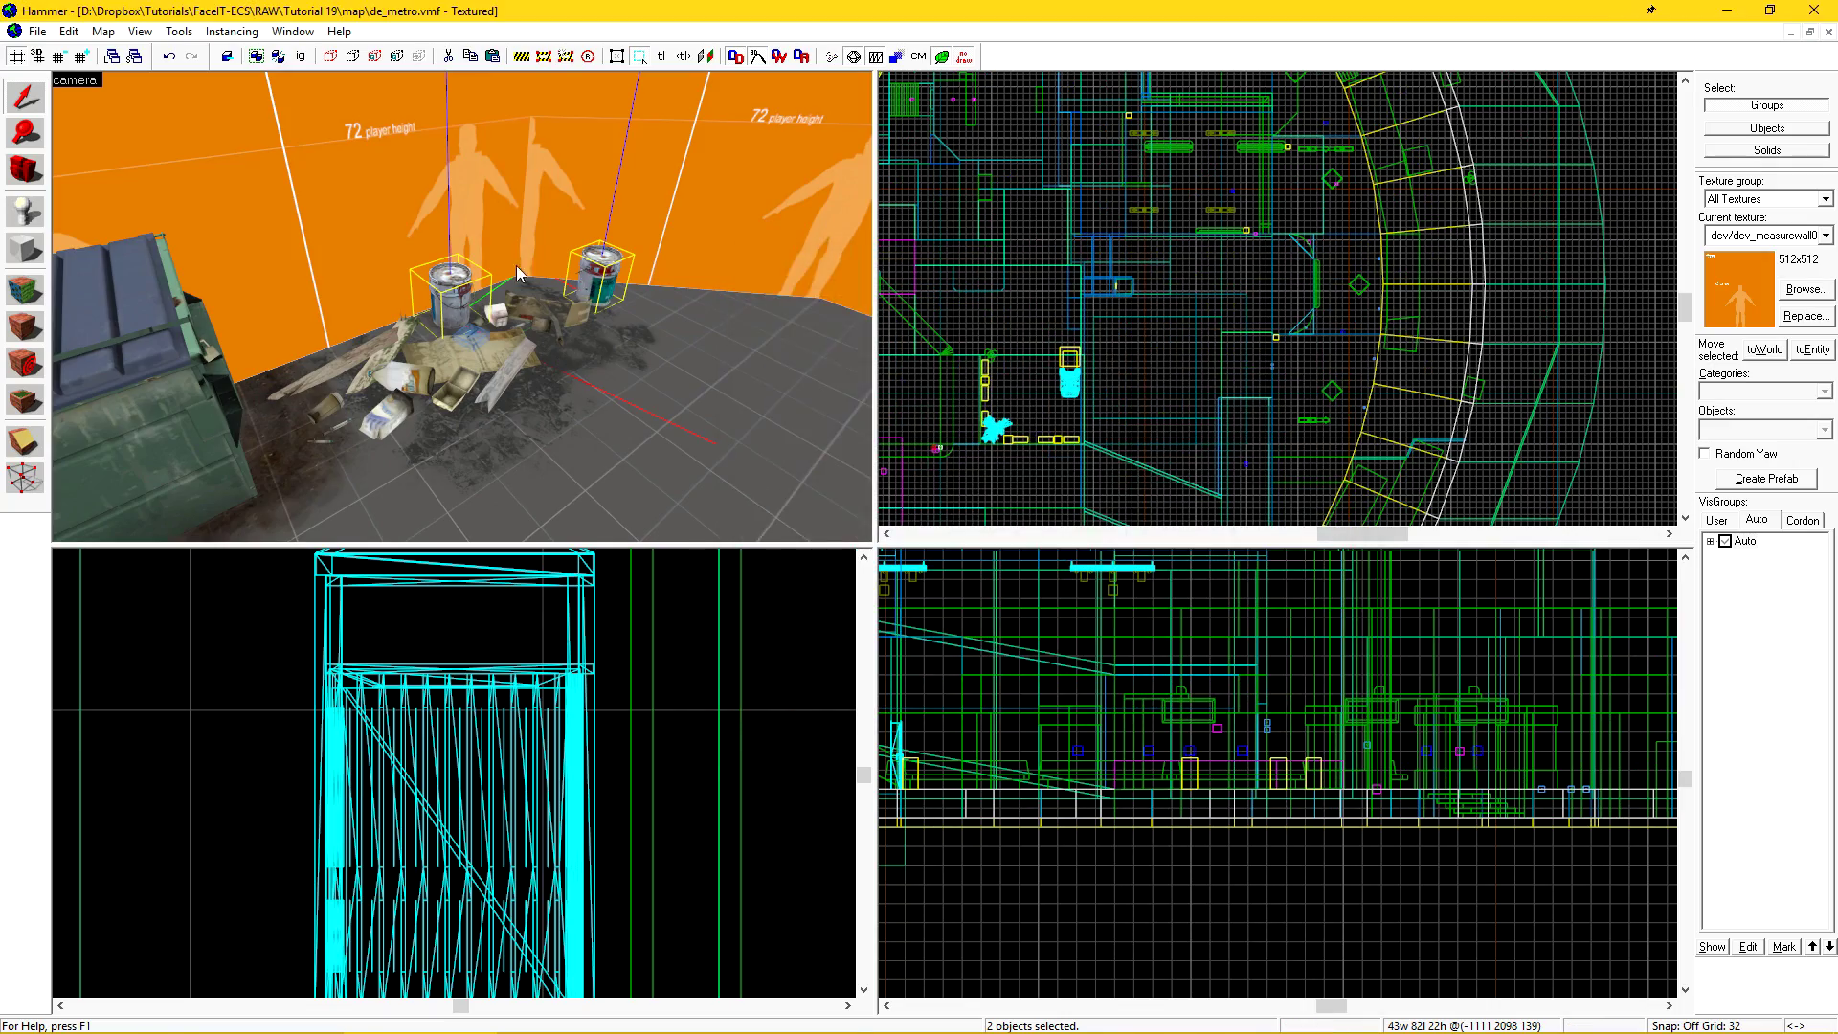
Deselect everything, then compile and launch de_metro with Run Map
{"action": "key", "text": "z"}
{"action": "key", "text": "z"}
{"action": "scroll", "coordinate": [1135, 334], "scroll_direction": "down", "scroll_amount": 3}
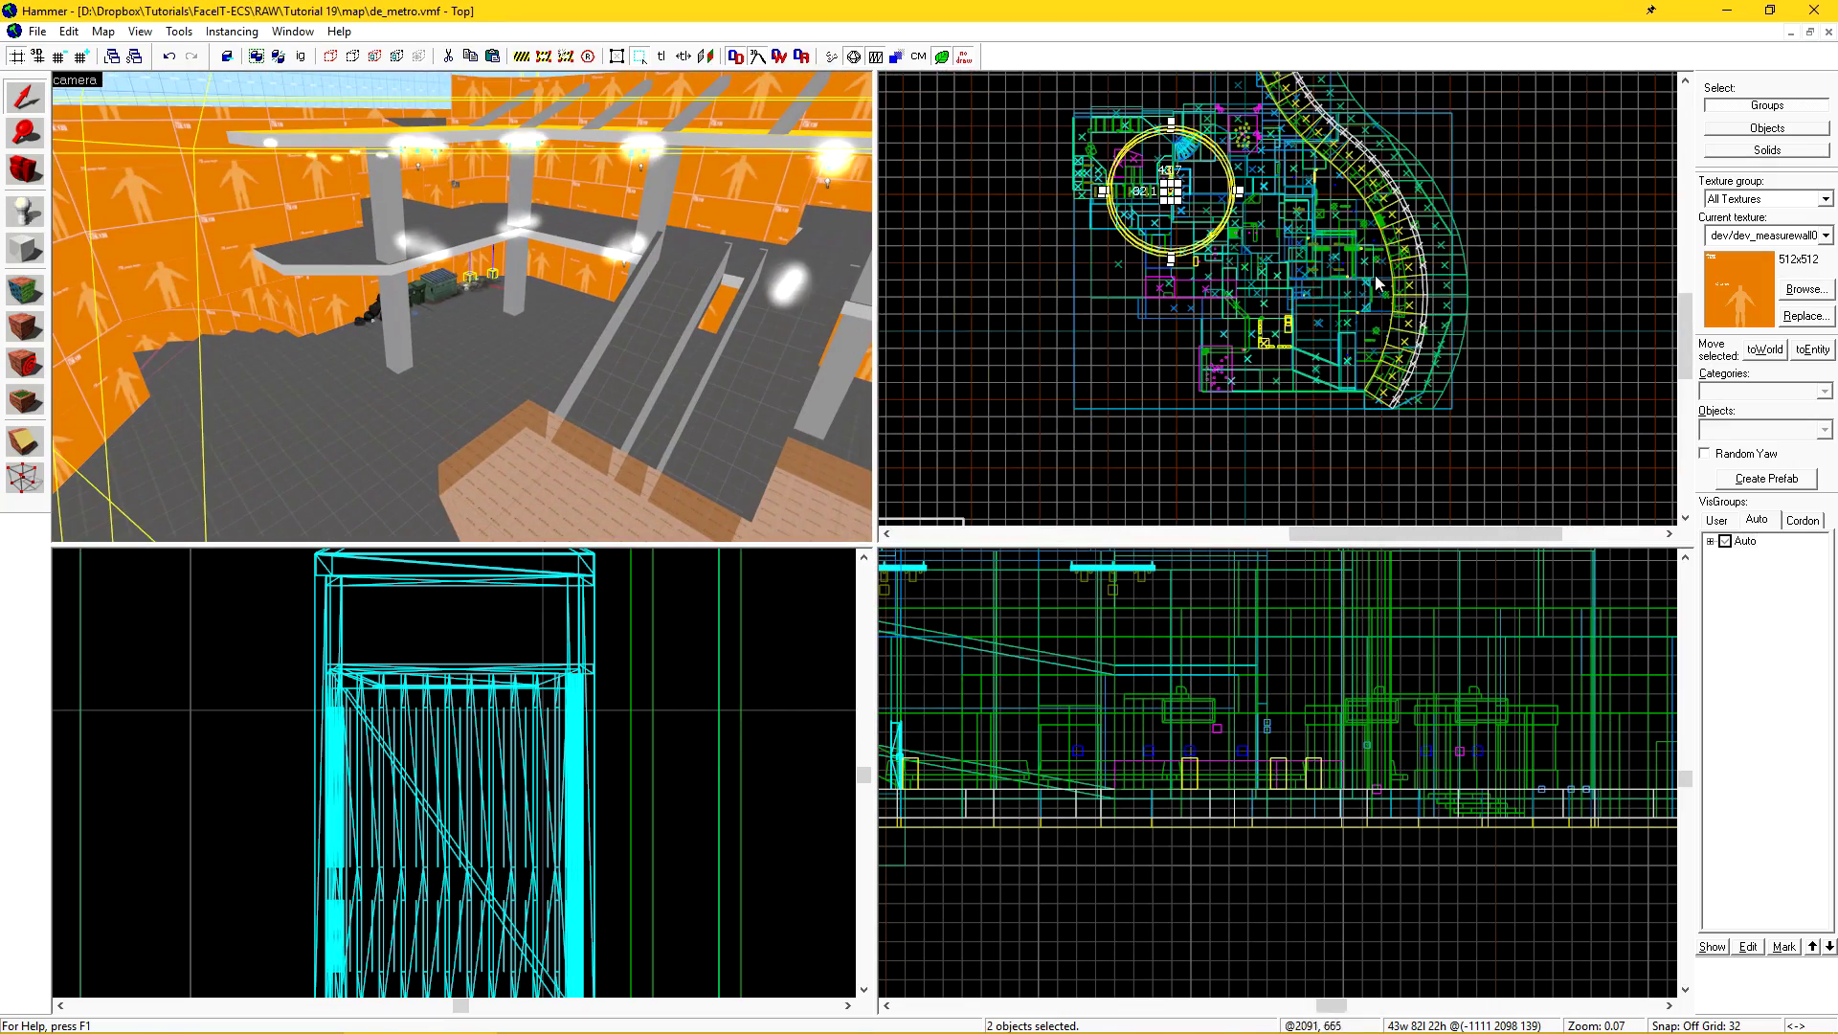
{"action": "scroll", "coordinate": [1135, 335], "scroll_direction": "up", "scroll_amount": 2}
{"action": "scroll", "coordinate": [911, 244], "scroll_direction": "up", "scroll_amount": 2}
{"action": "key", "text": "w"}
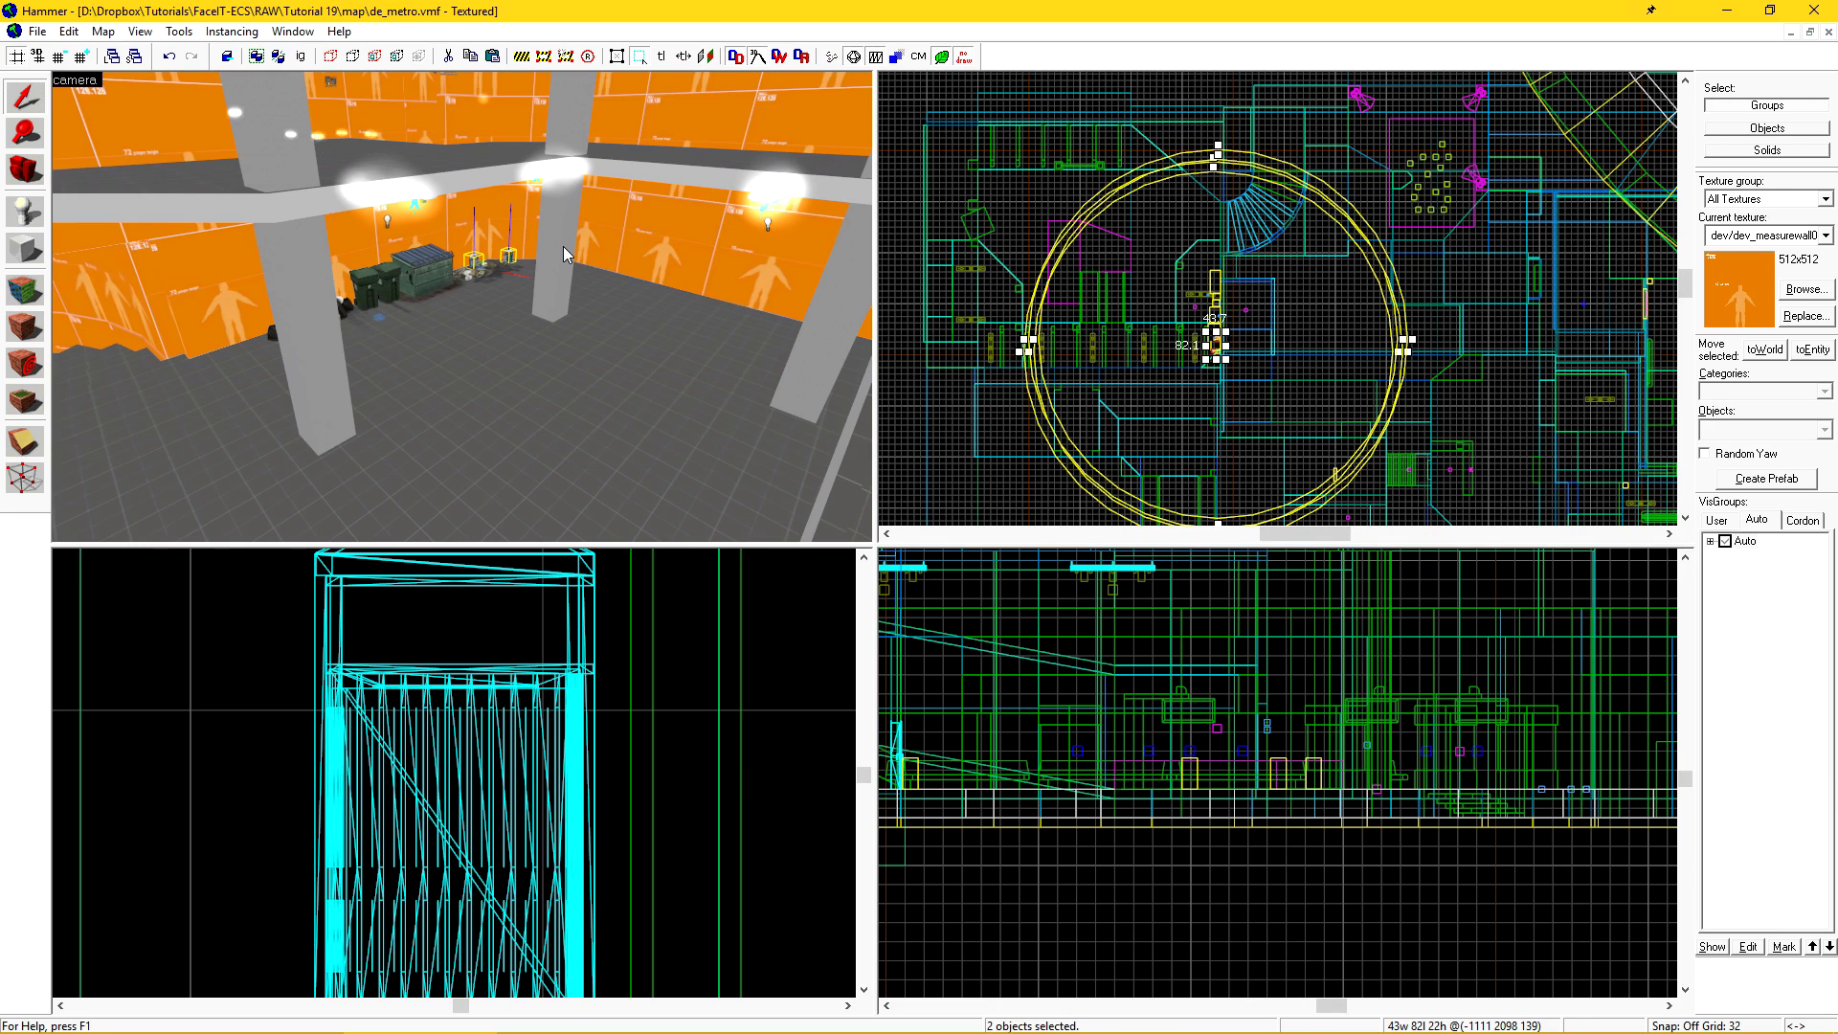
{"action": "left_click", "coordinate": [1150, 378]}
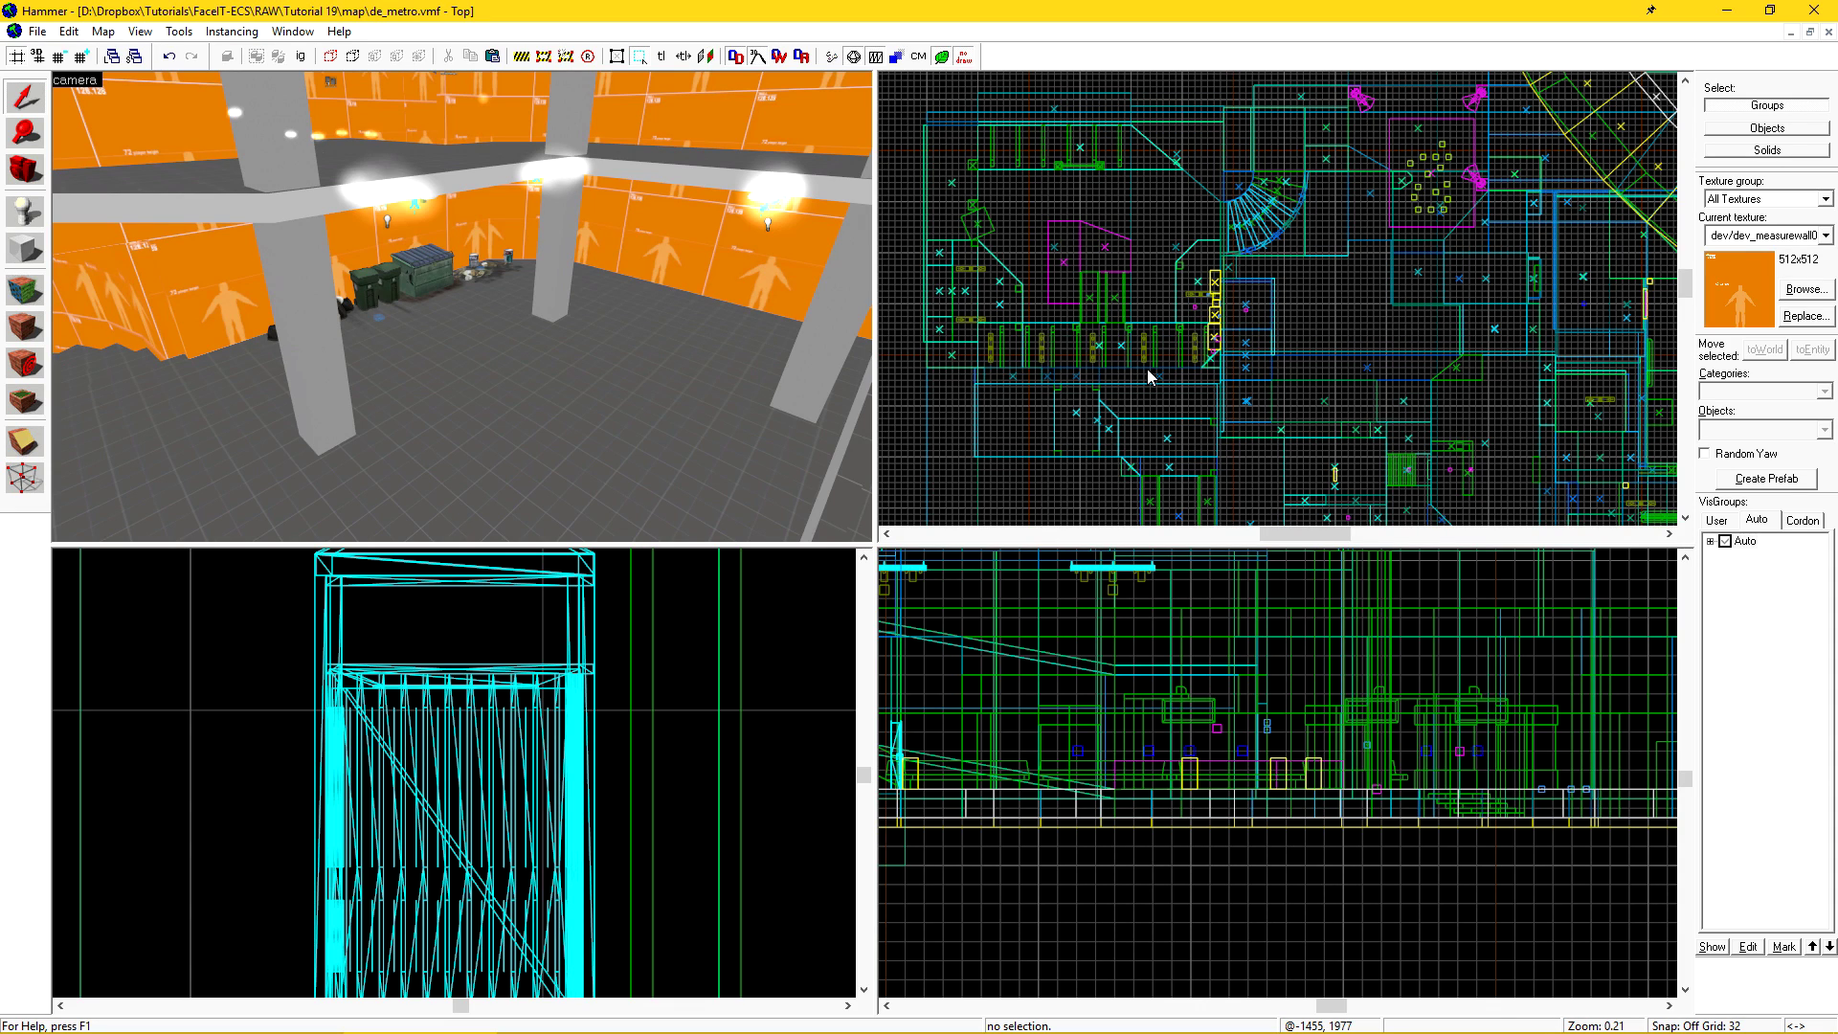
{"action": "left_click", "coordinate": [851, 58]}
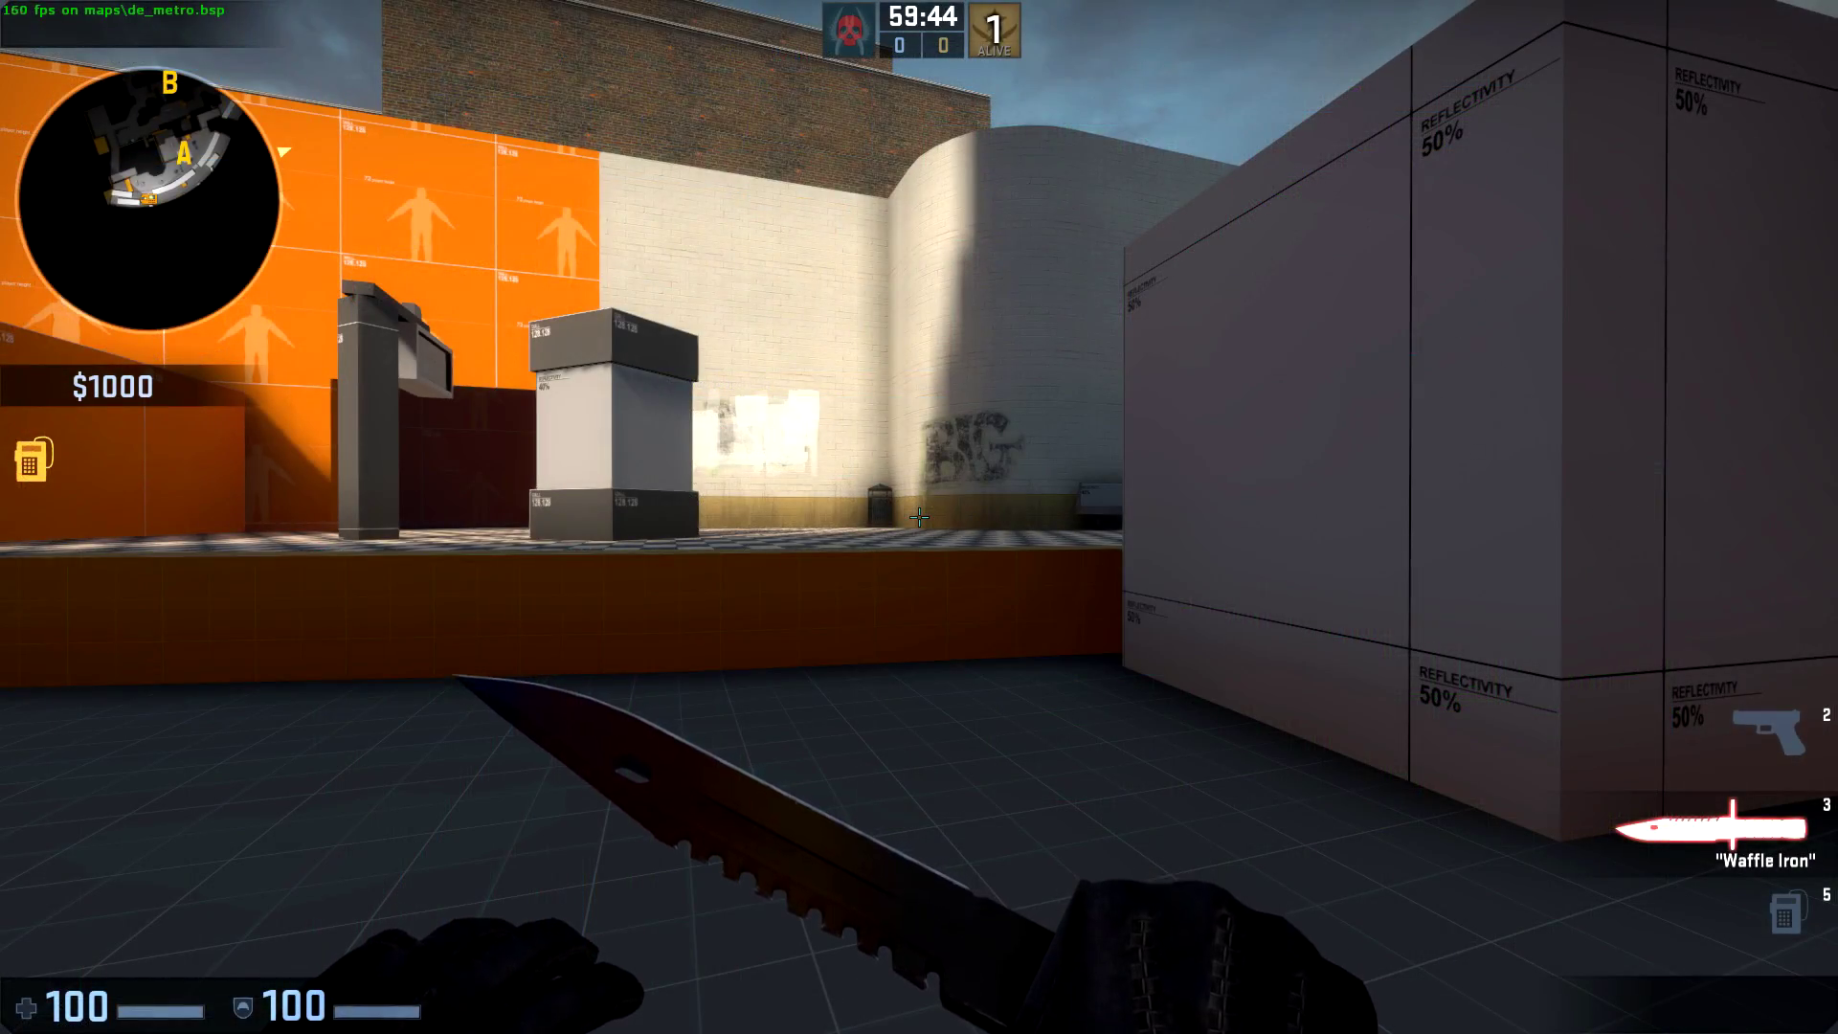
Walk to the corner trash can and around the white block, inspecting the knife
{"action": "key", "text": "w"}
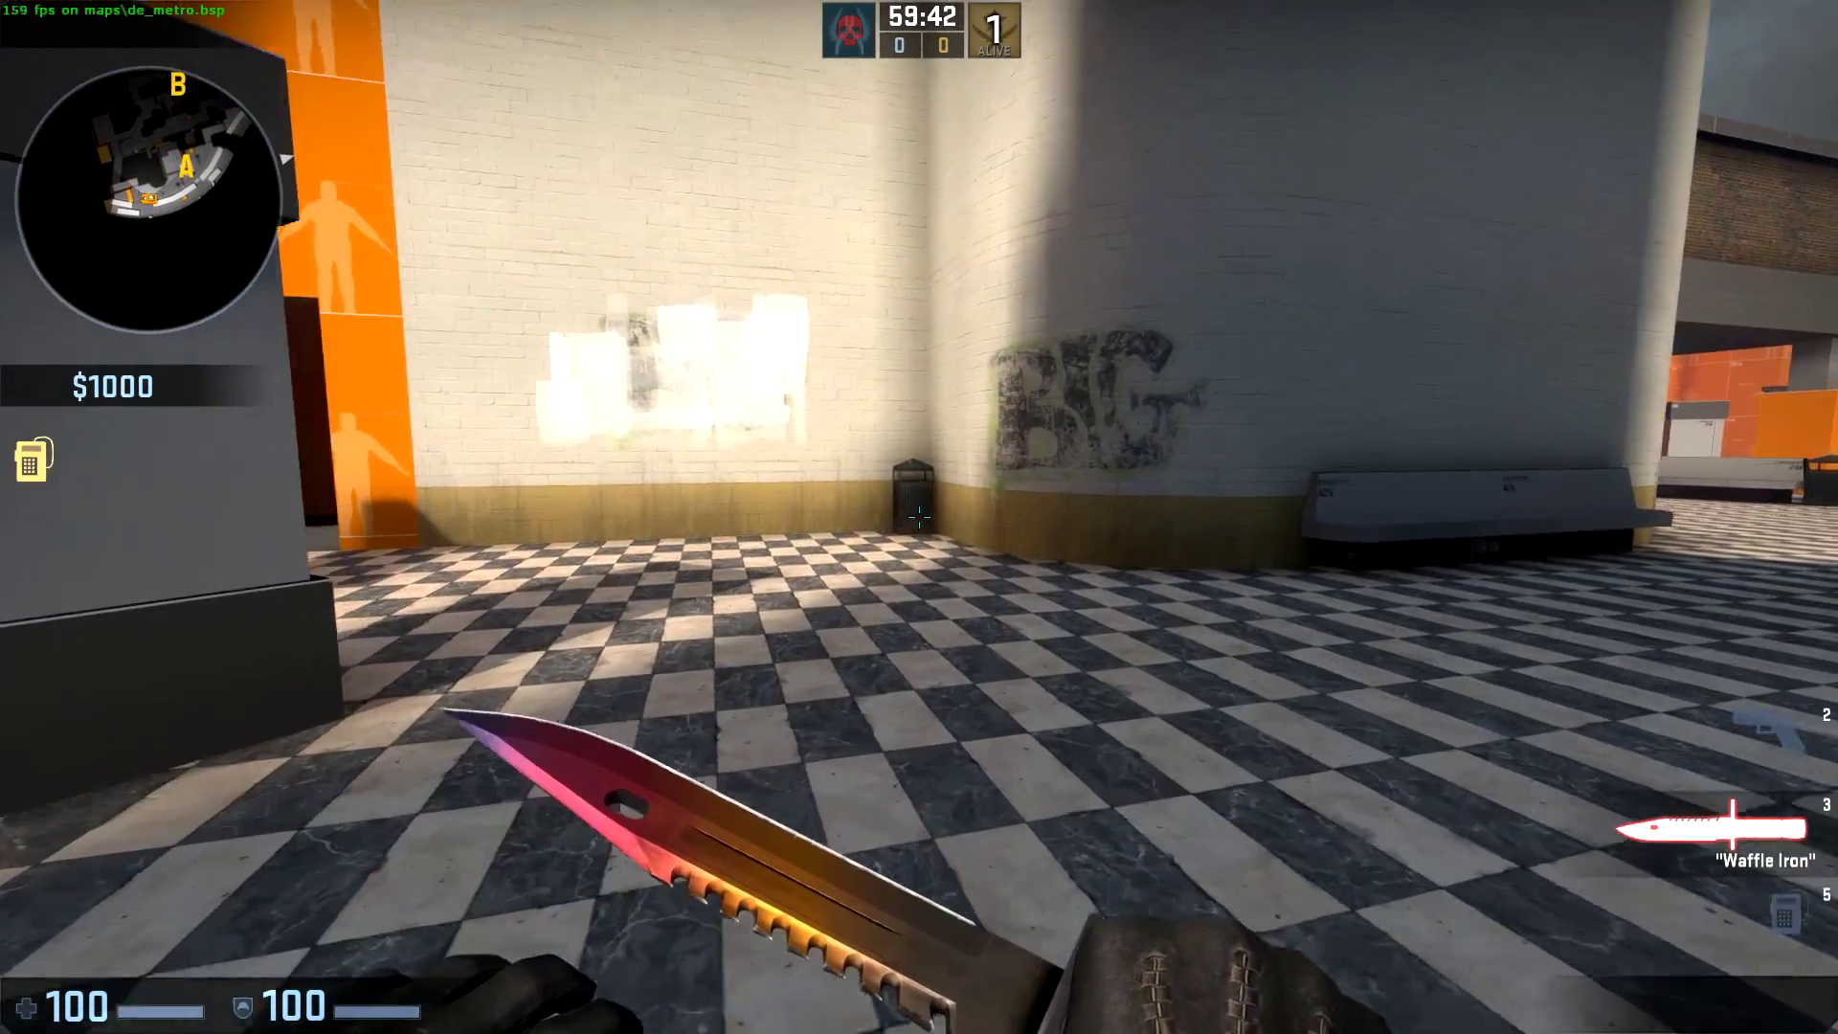
{"action": "key", "text": "w"}
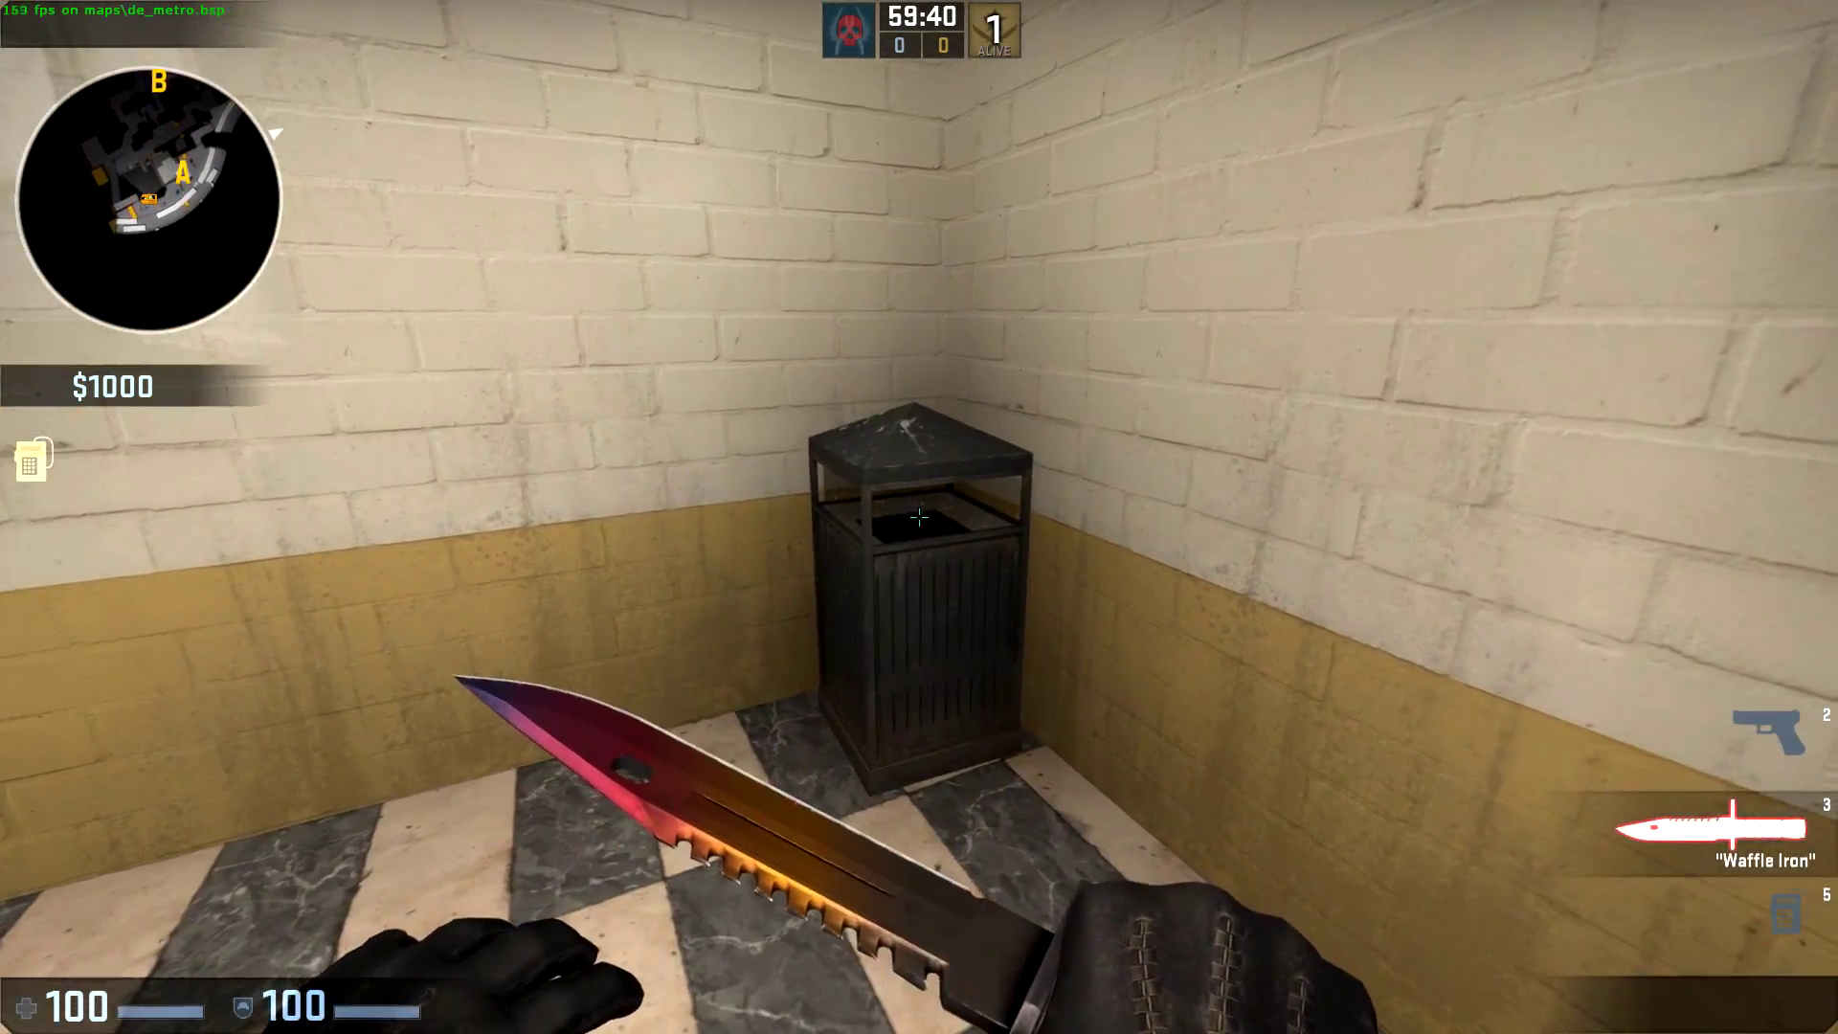
{"action": "key", "text": "w"}
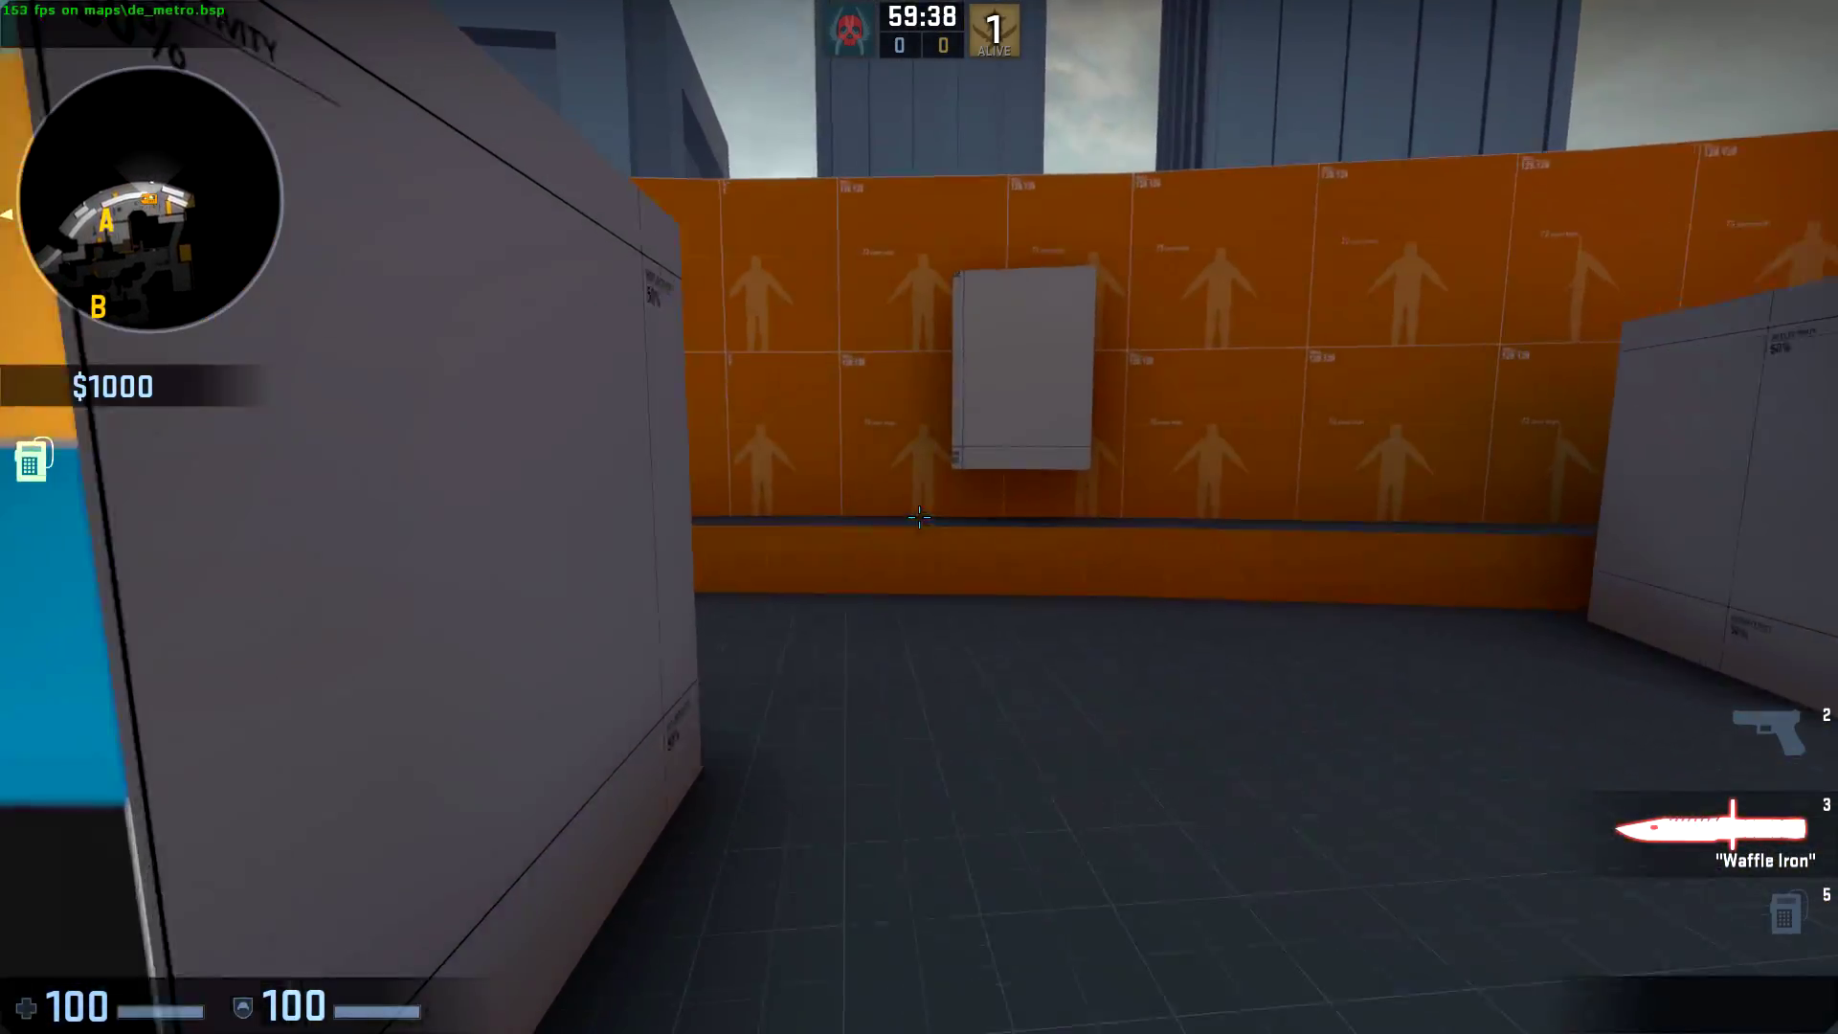
{"action": "key", "text": "f"}
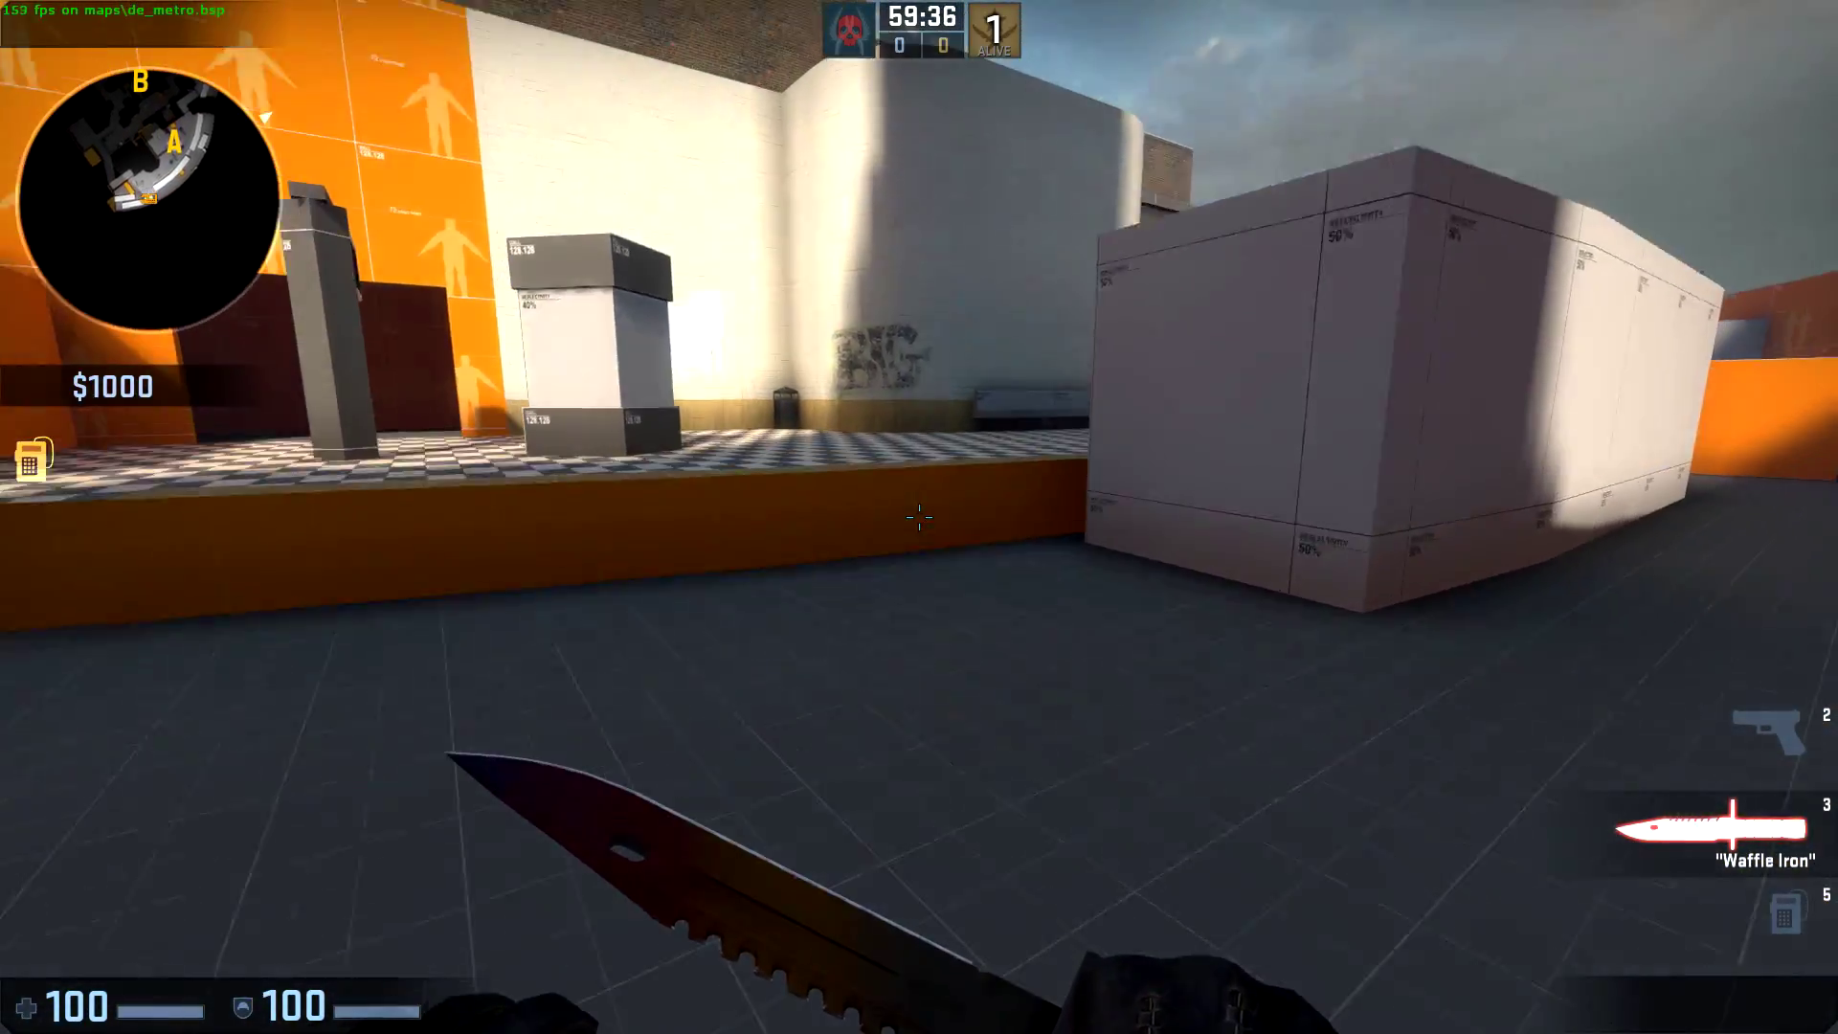
{"action": "key", "text": "s"}
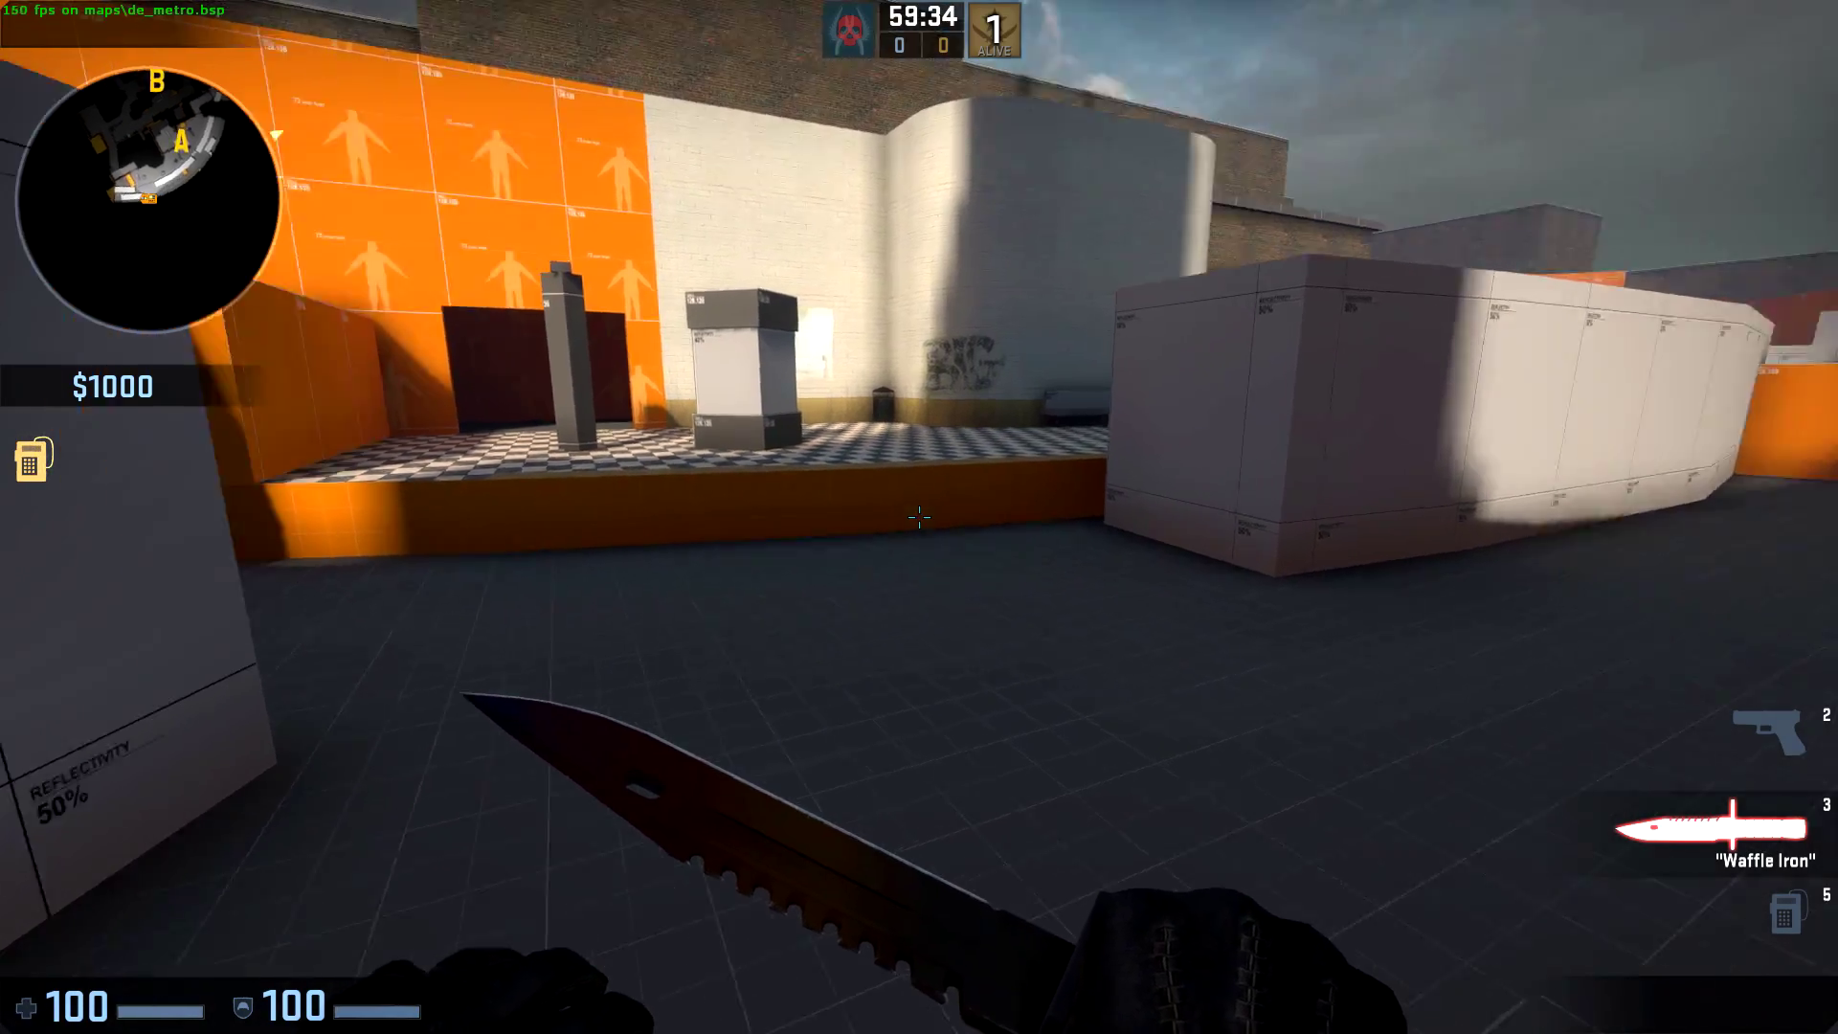
{"action": "key", "text": "a"}
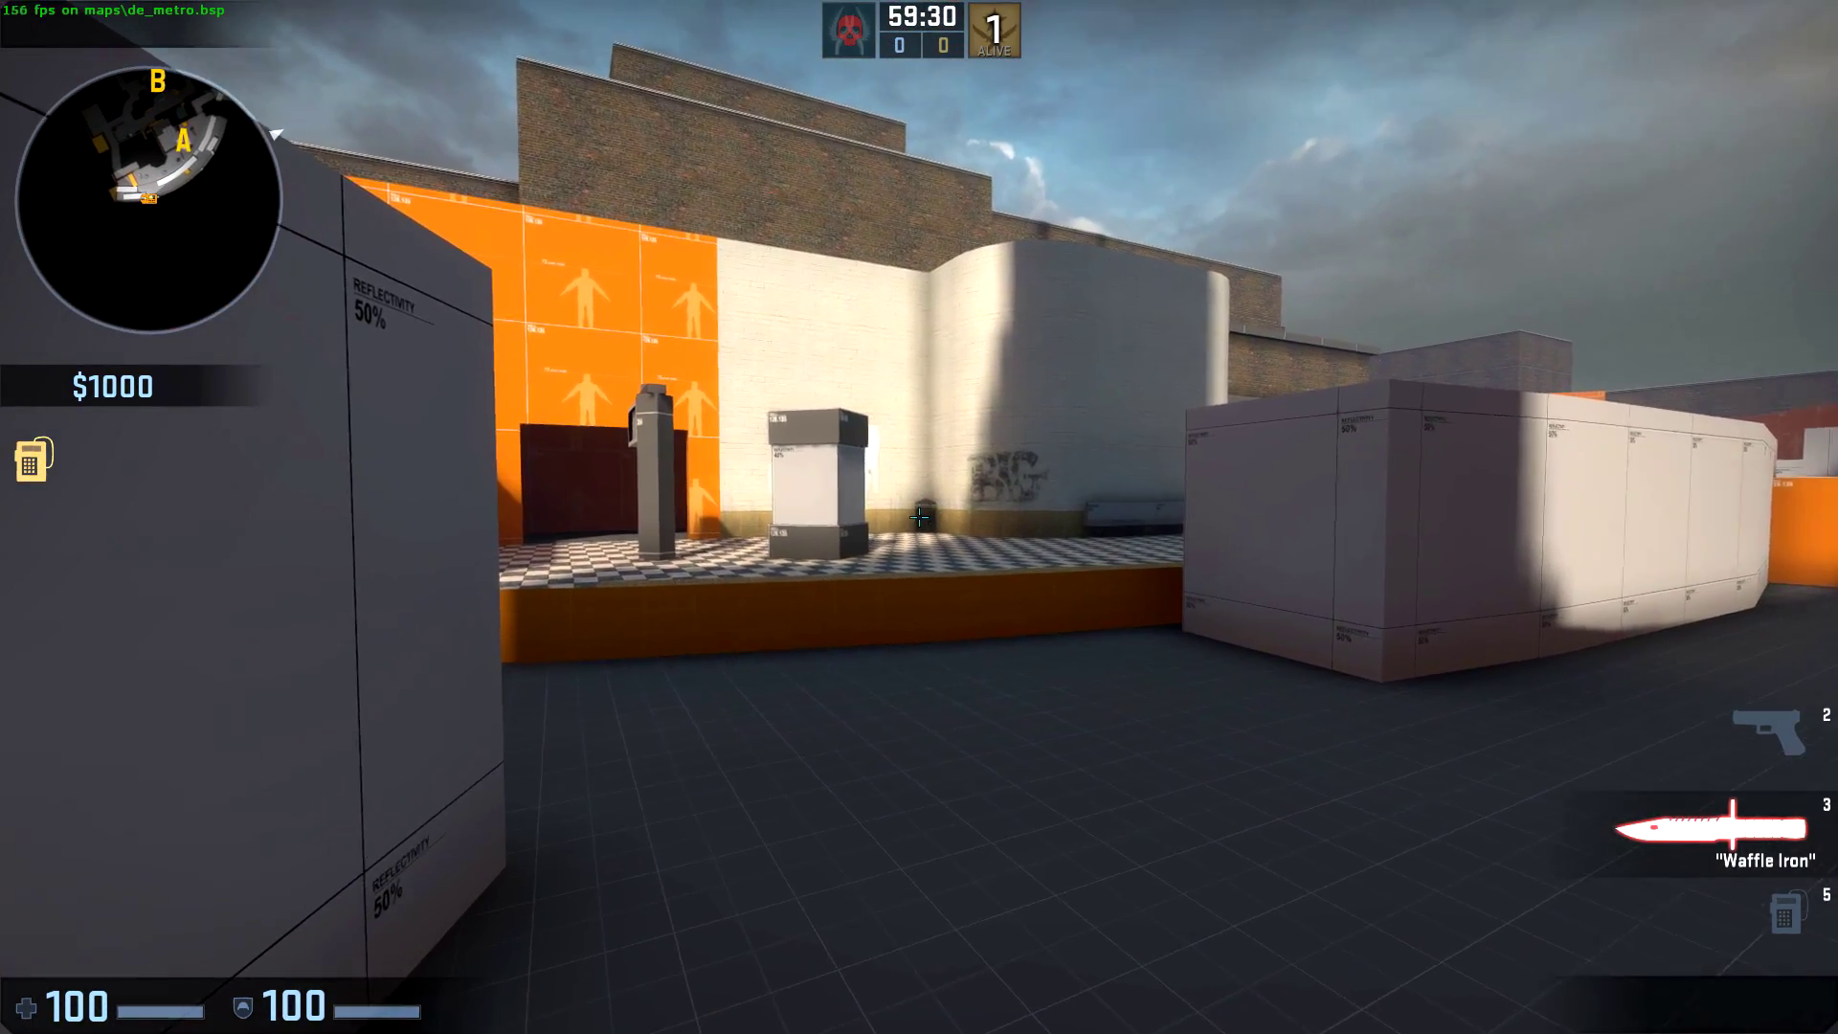
{"action": "key", "text": "w"}
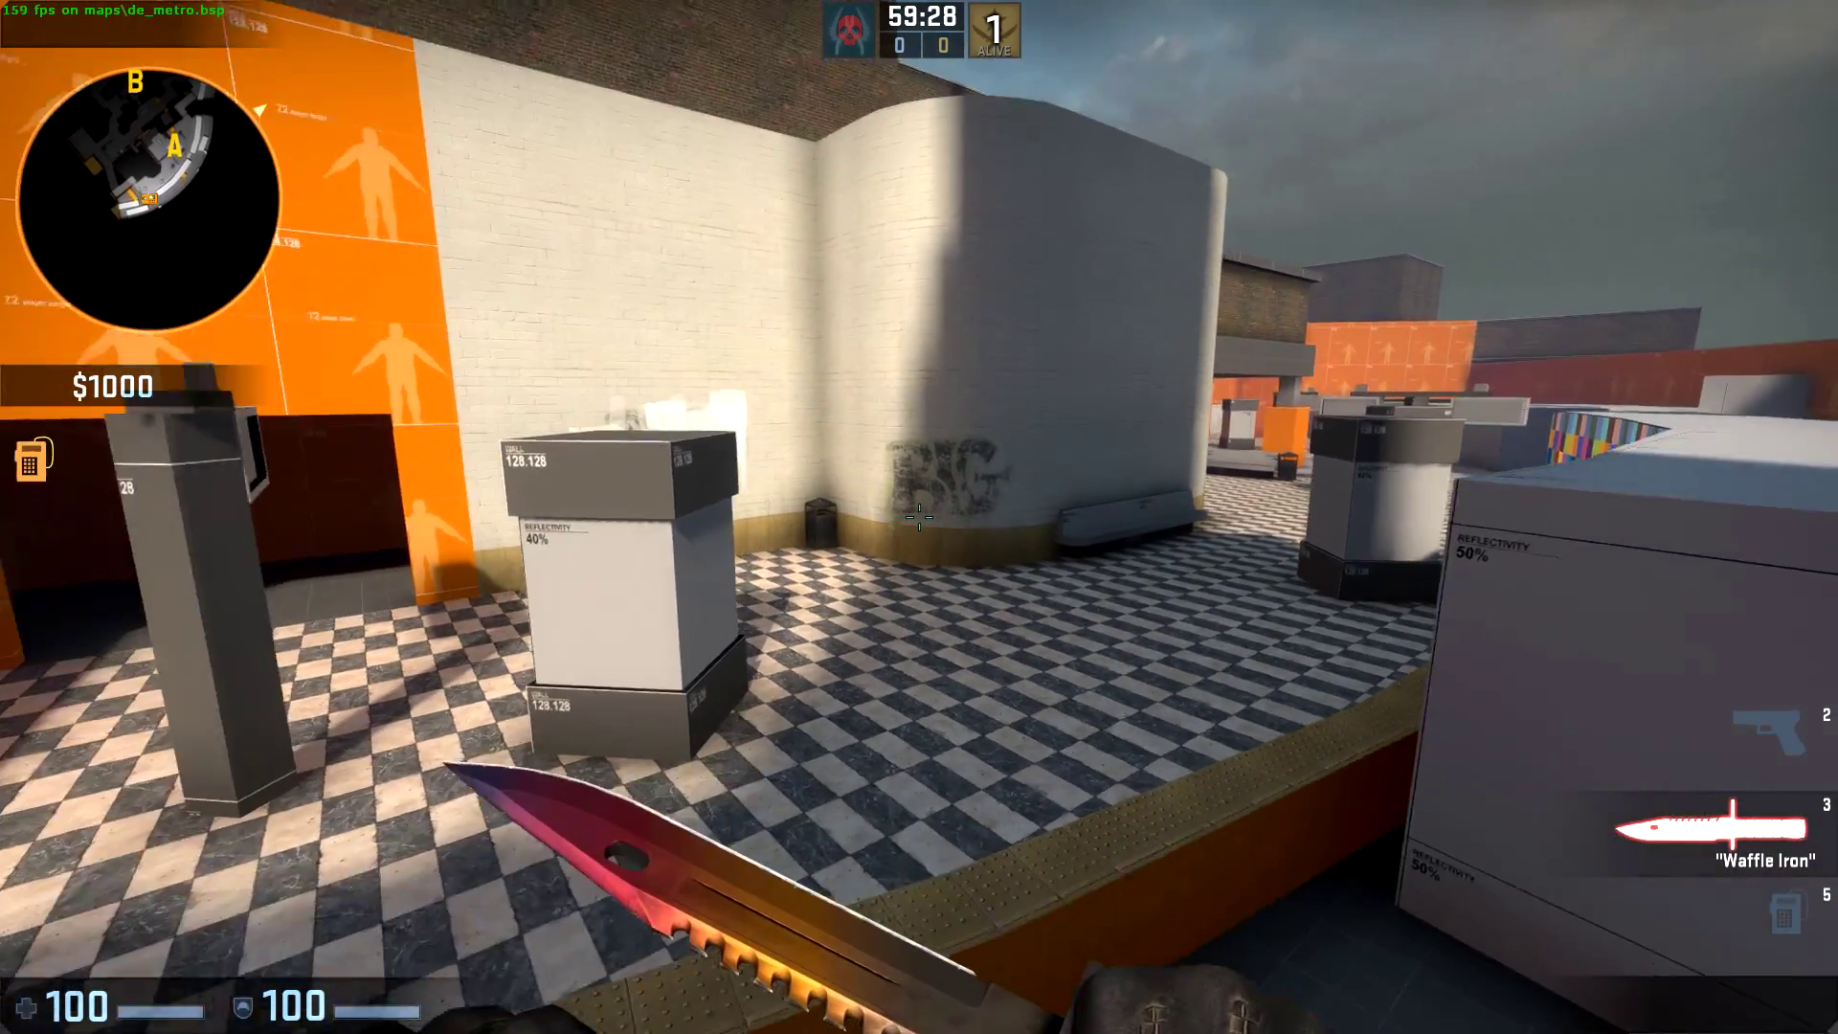
{"action": "key", "text": "s"}
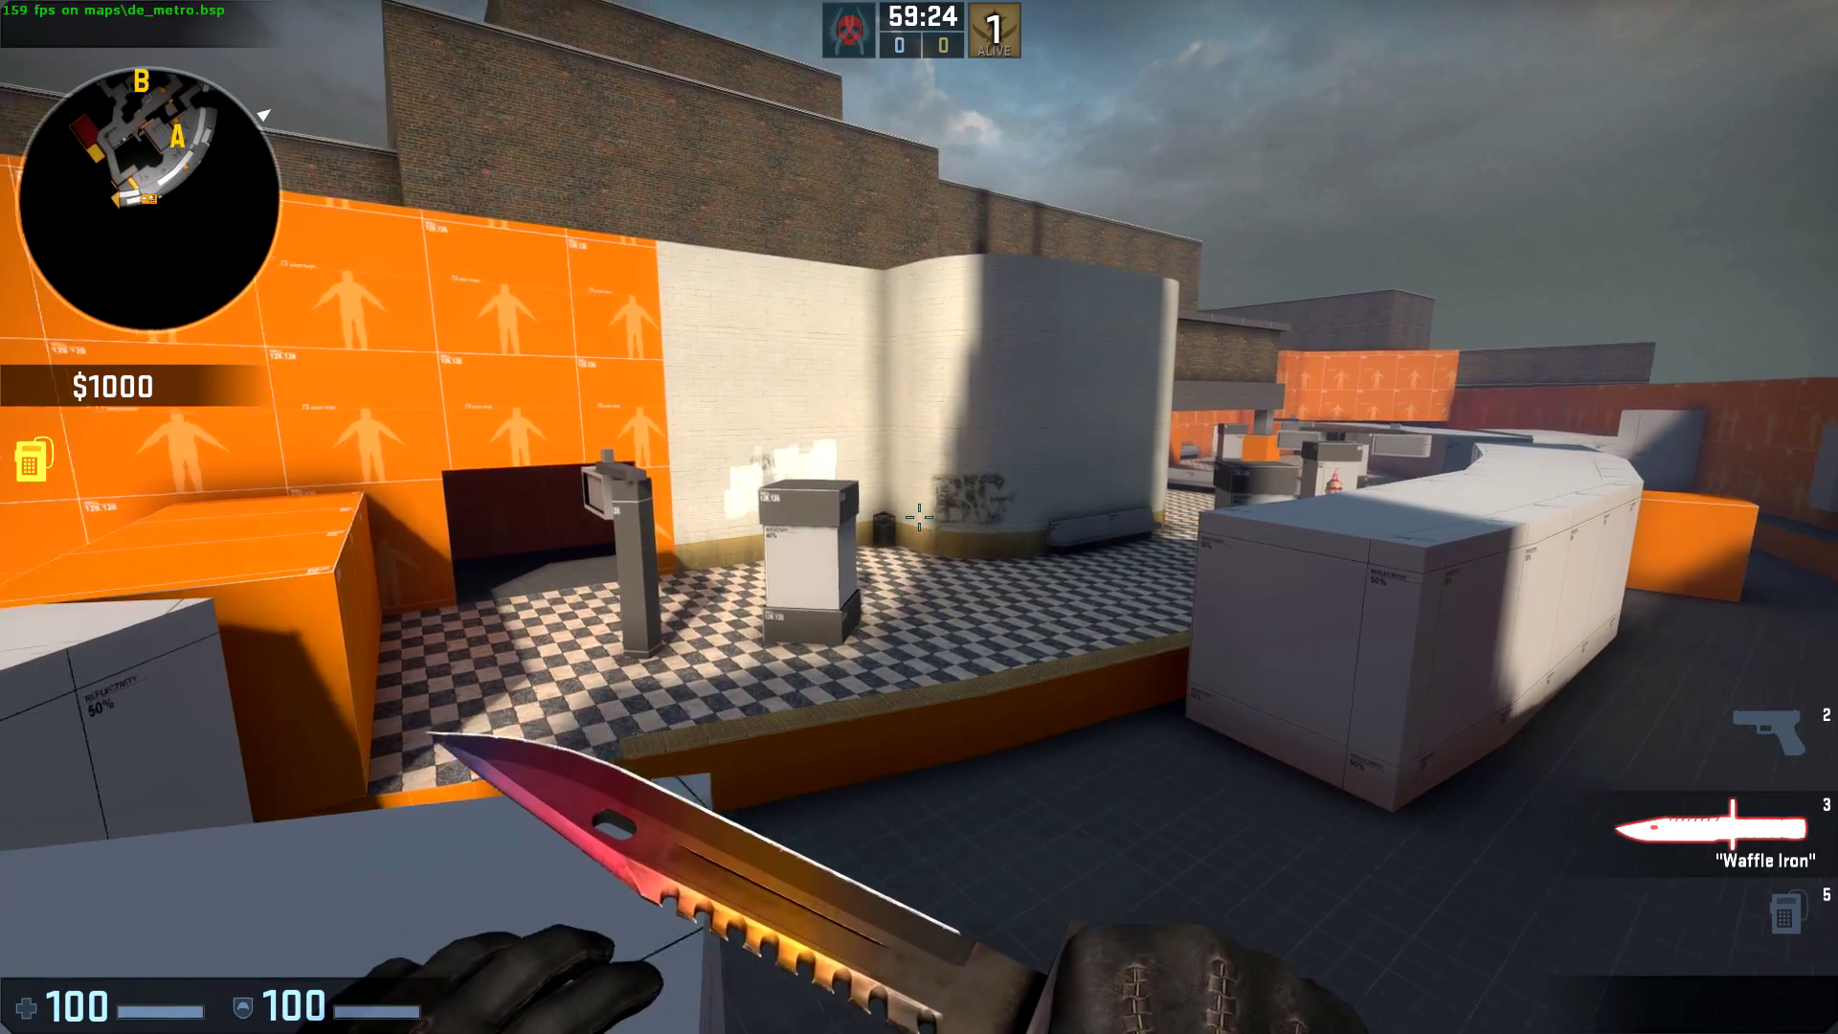
Climb the checkered stage, approach the BIG graffiti wall, then enter the orange pillar room
{"action": "key", "text": "w"}
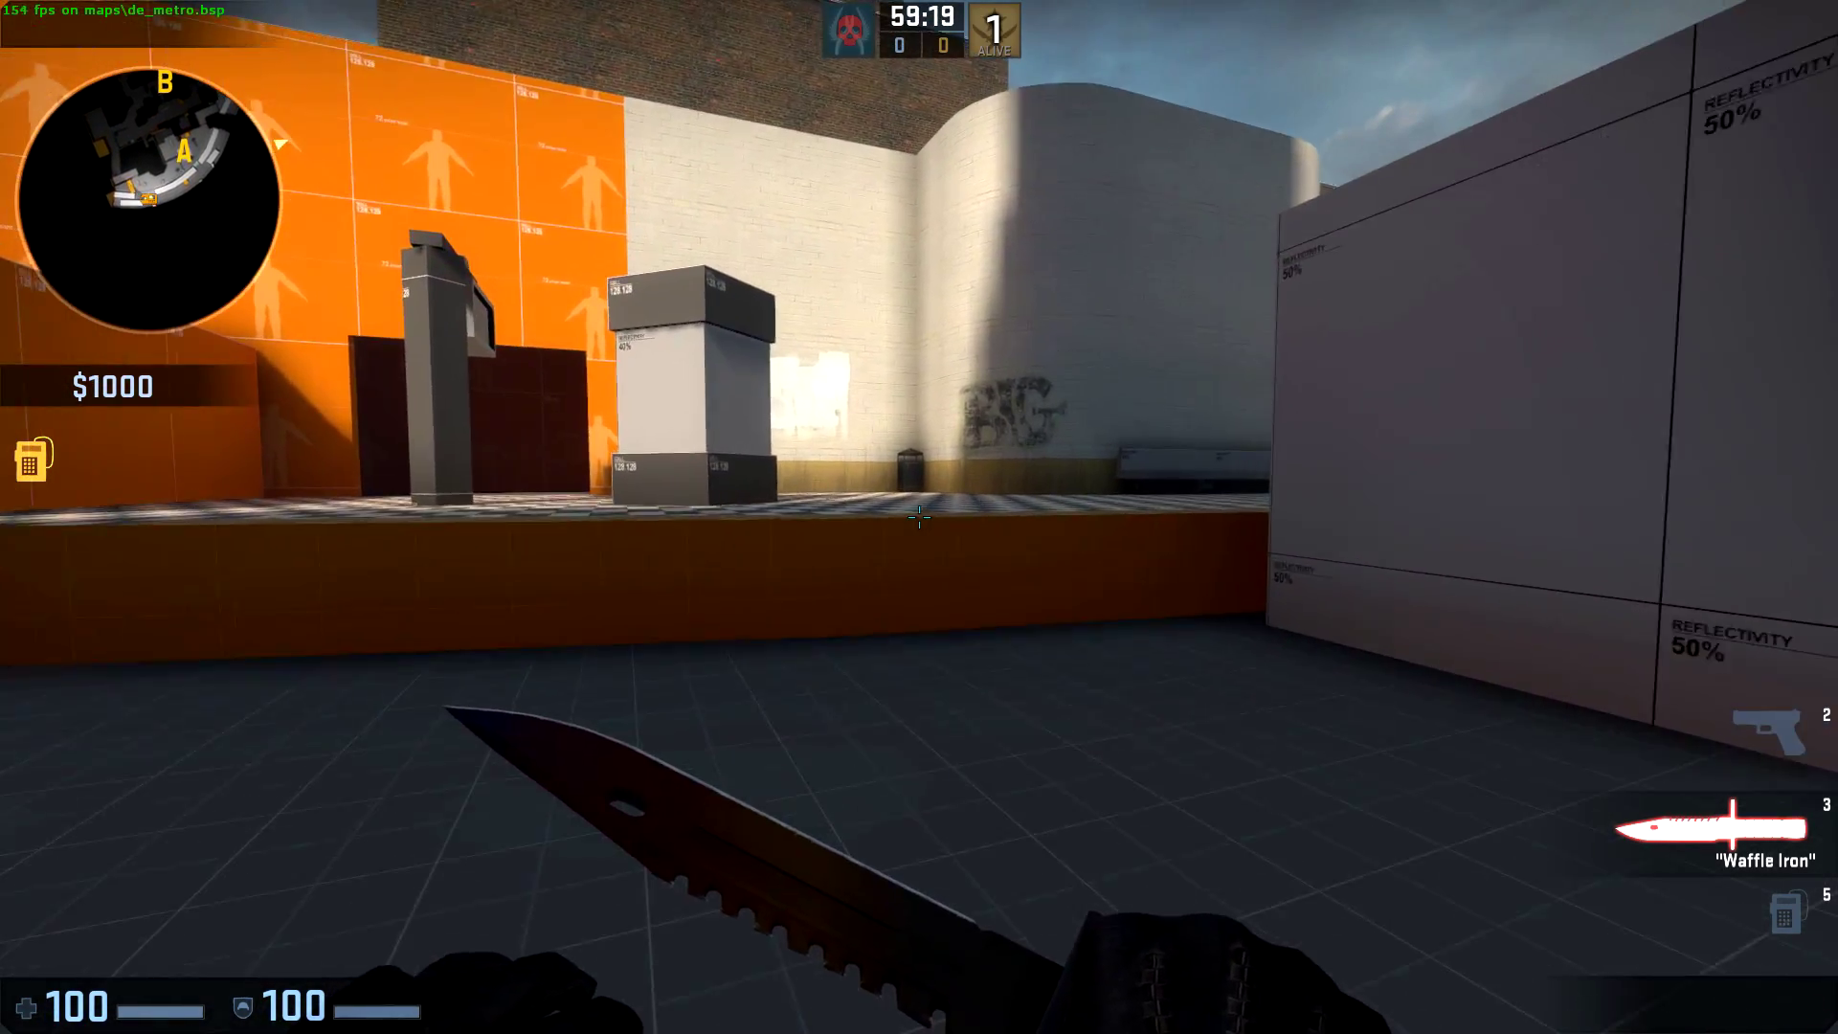
{"action": "key", "text": "w"}
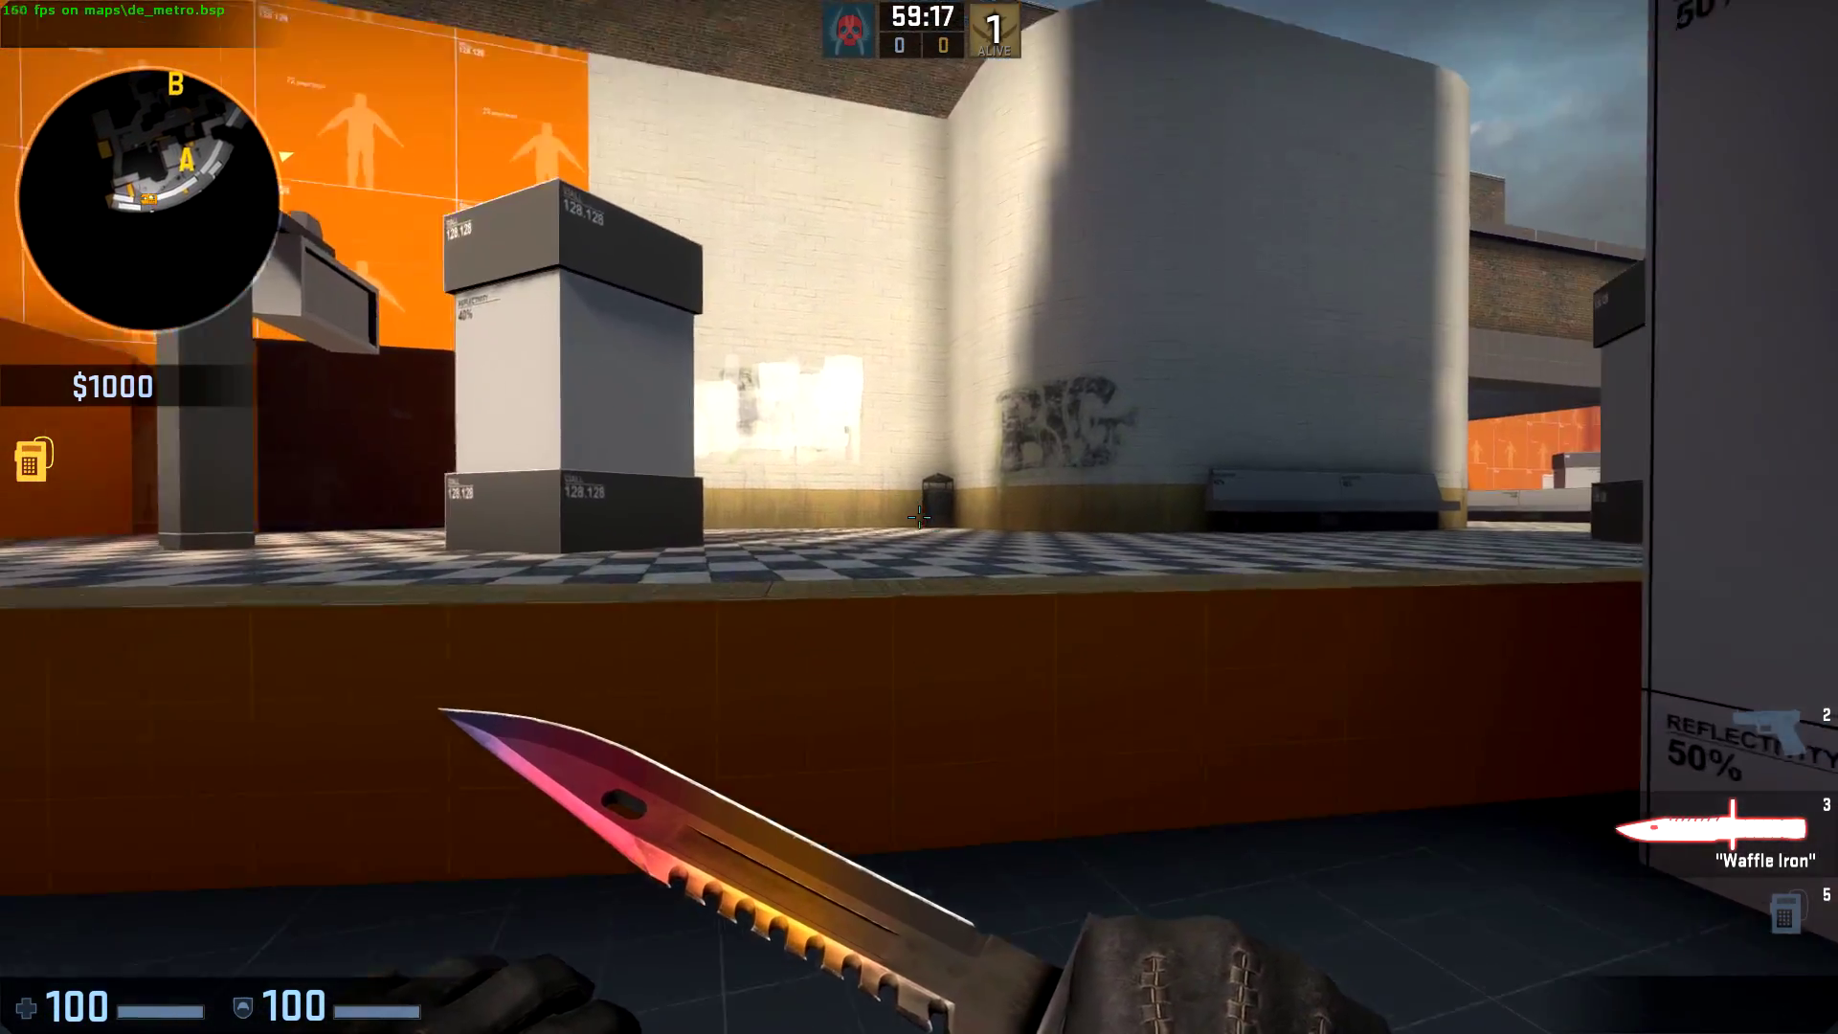
{"action": "key", "text": "space"}
{"action": "key", "text": "w"}
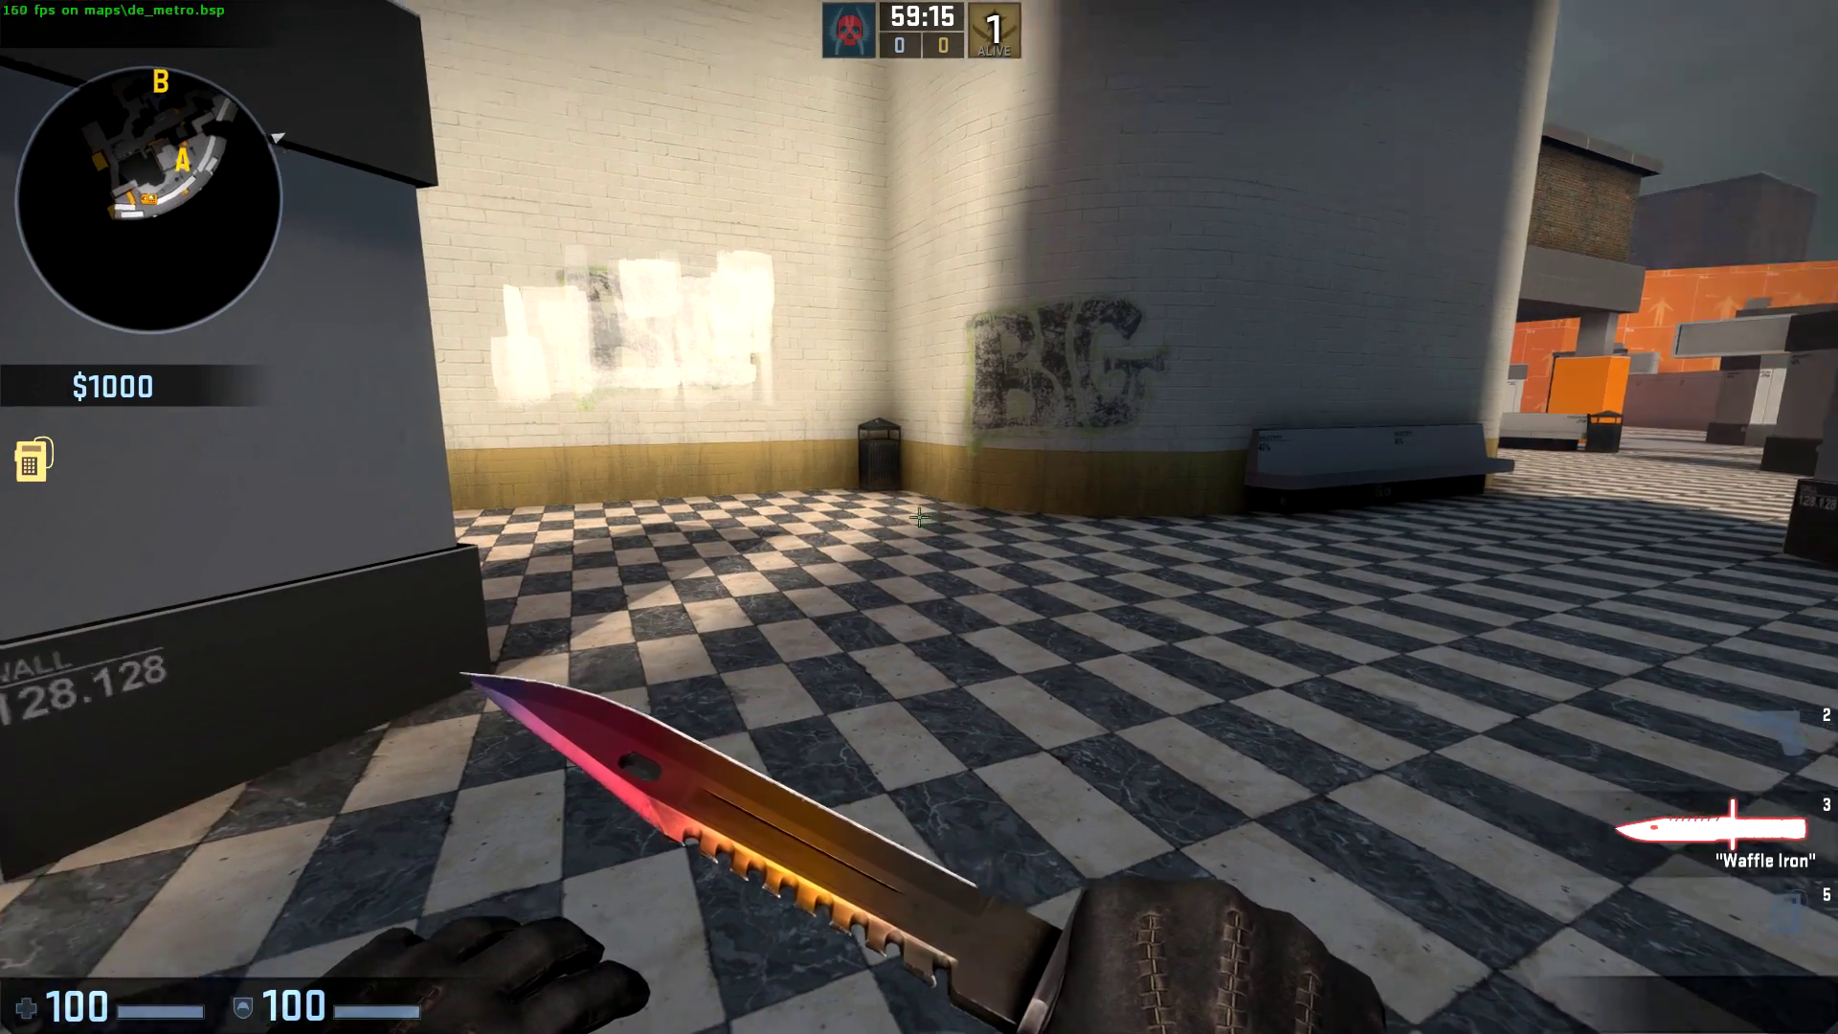
{"action": "key", "text": "w"}
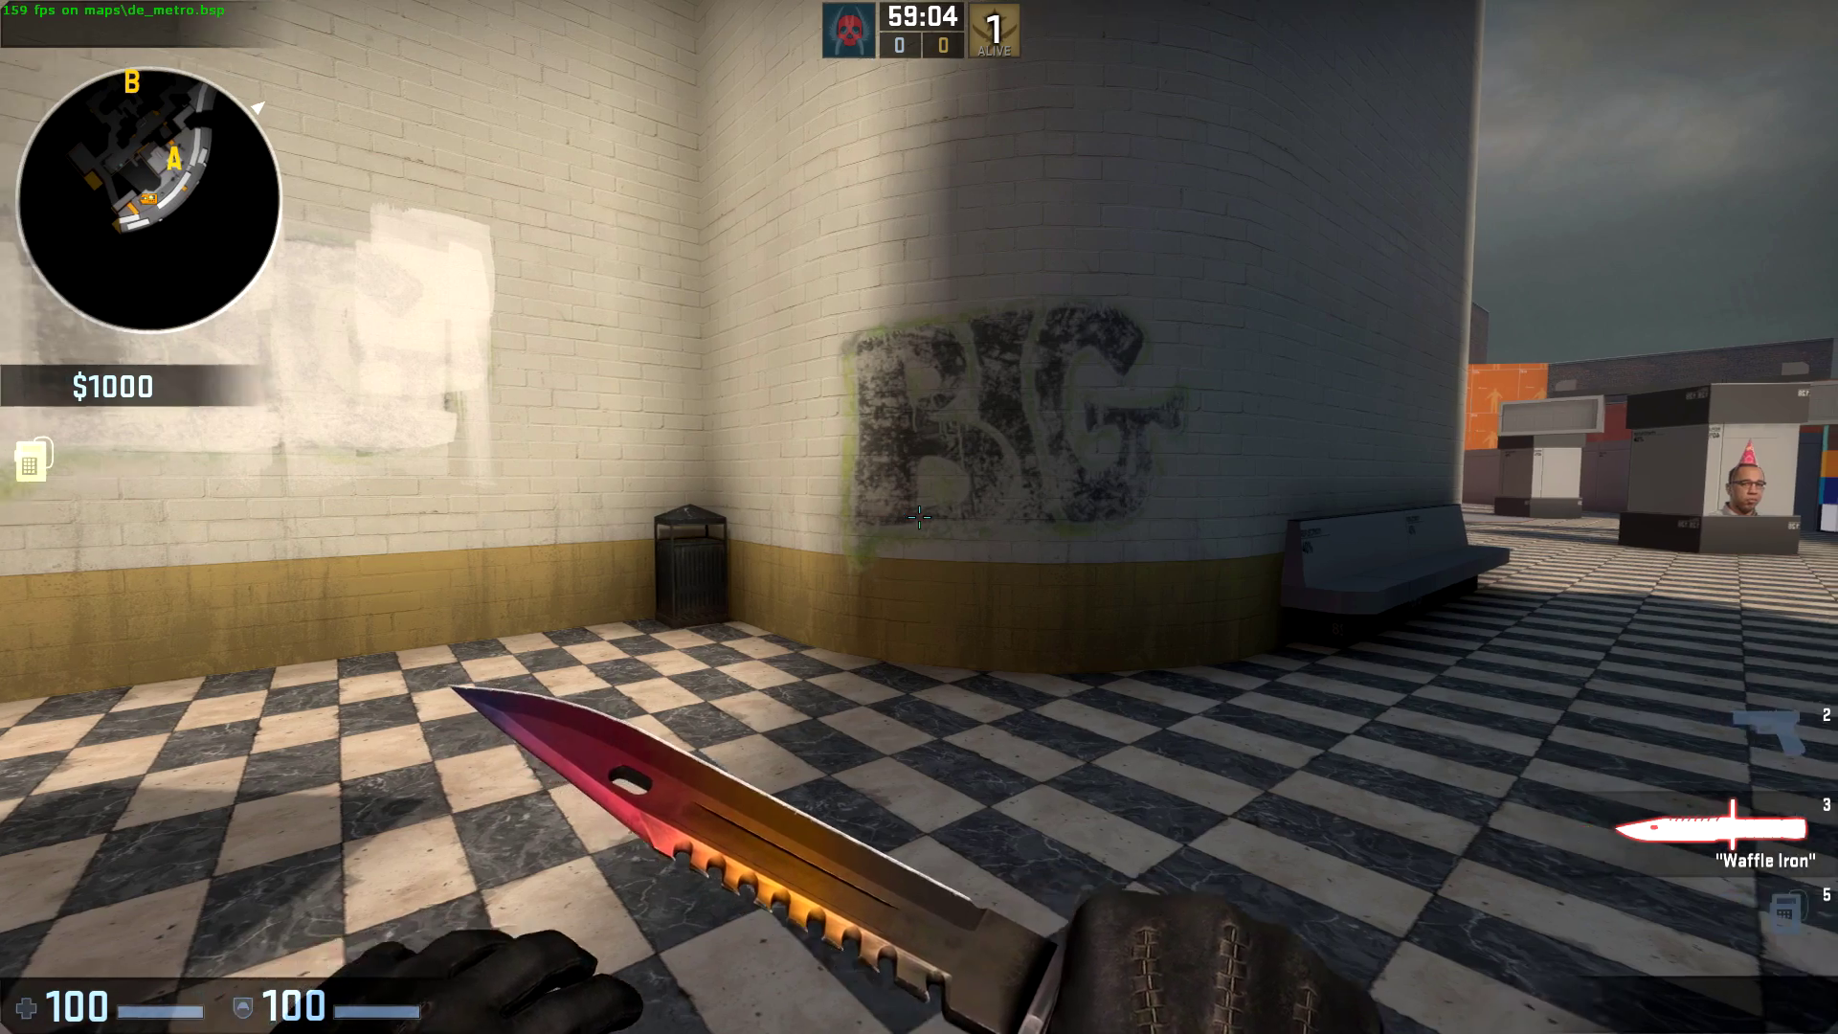
{"action": "key", "text": "w"}
{"action": "key", "text": "s"}
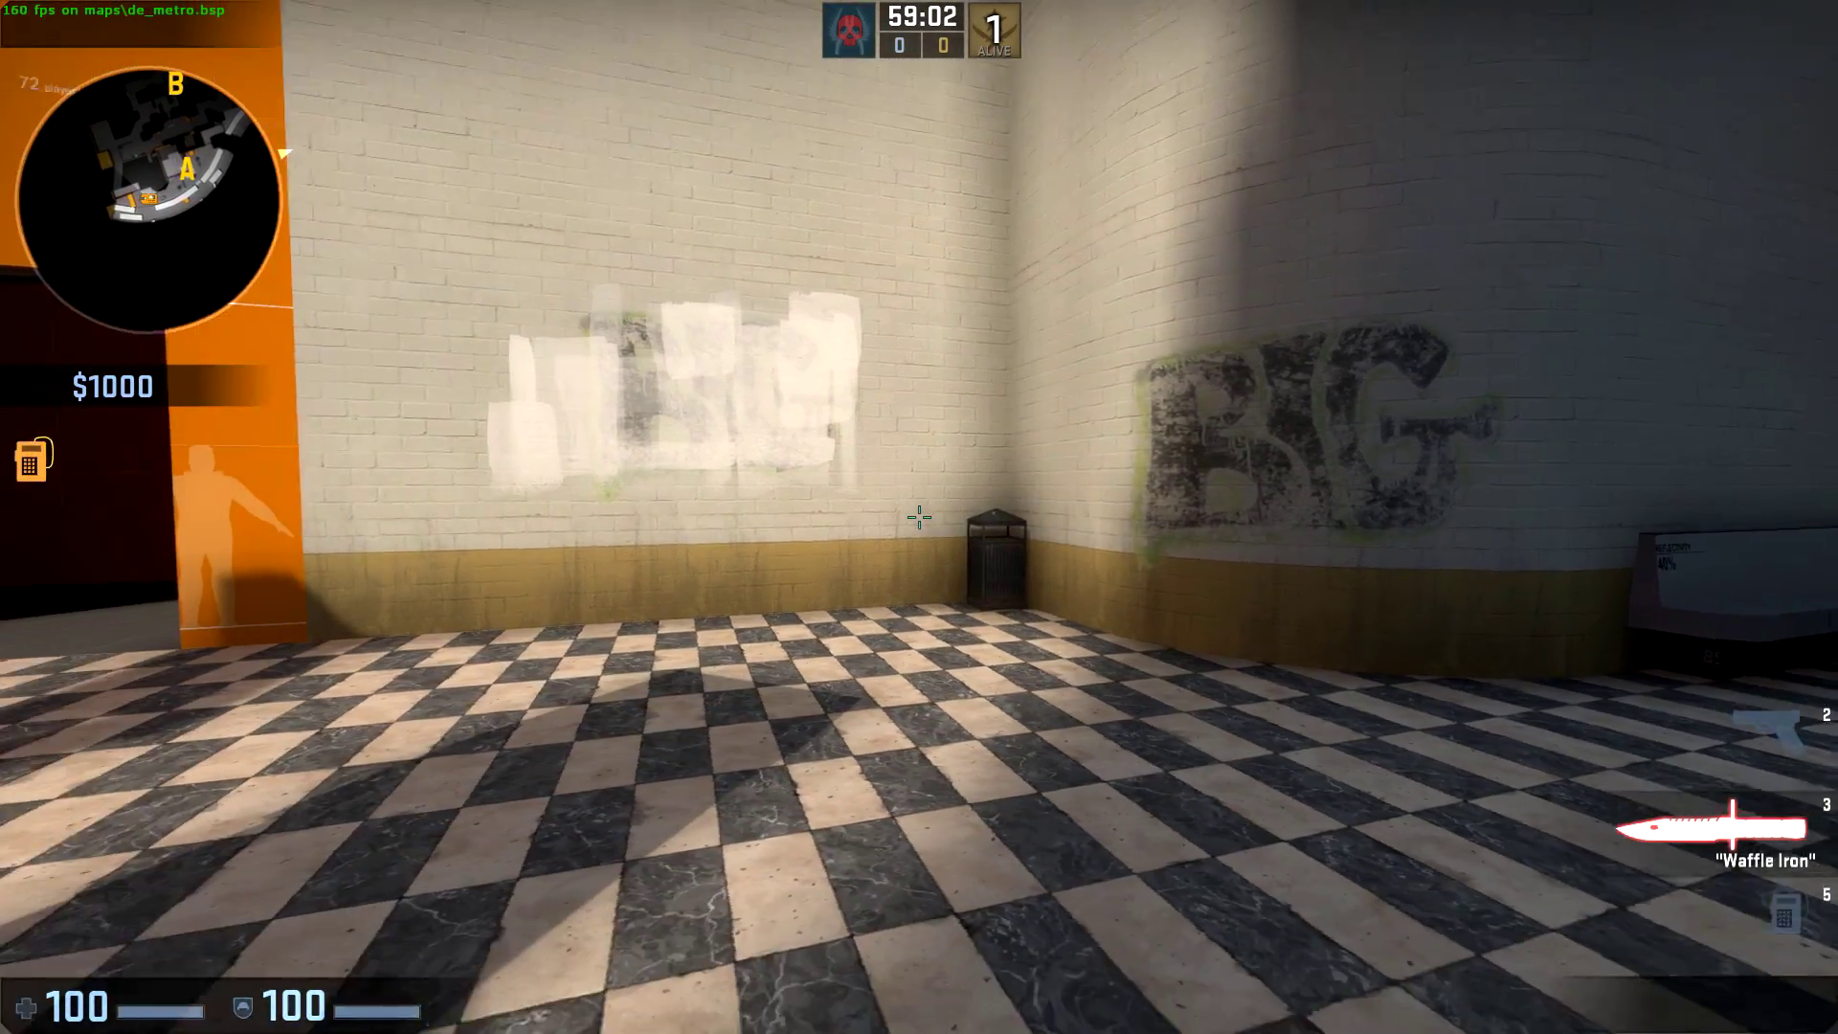
{"action": "key", "text": "w"}
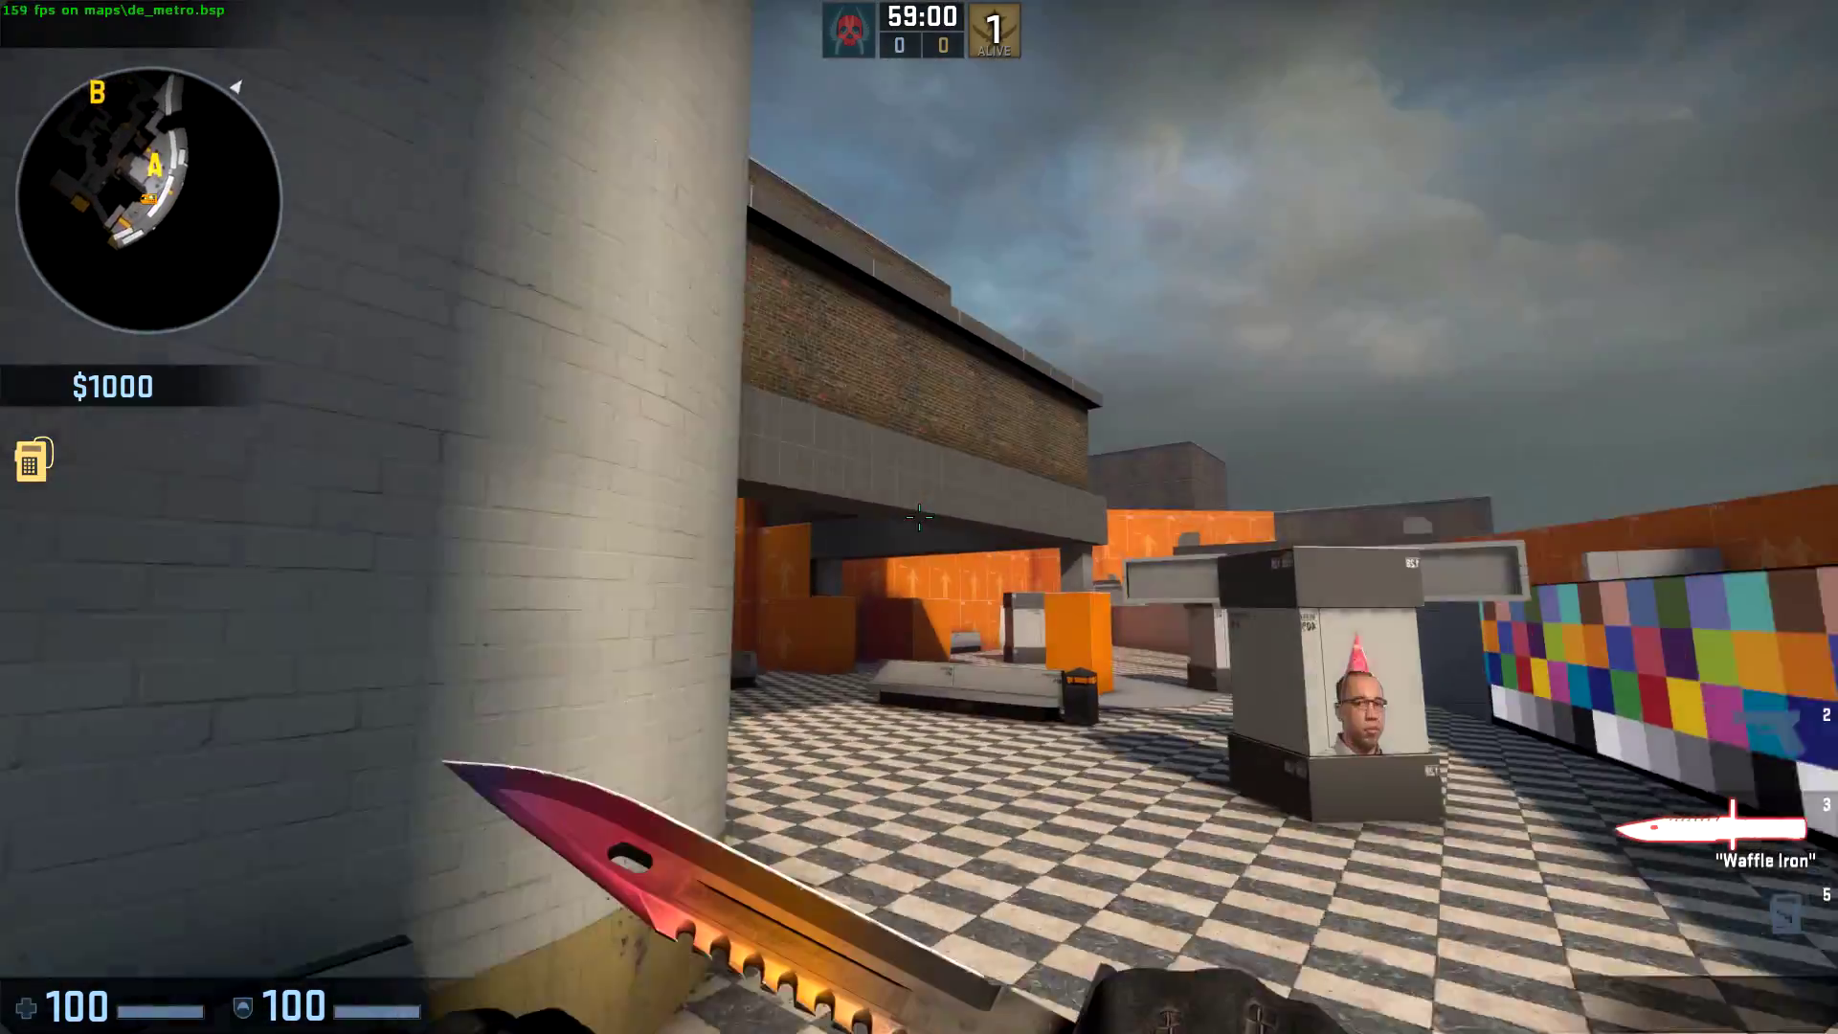
Switch to the pistol and shoot the debris and cans near the dumpsters
{"action": "key", "text": "w"}
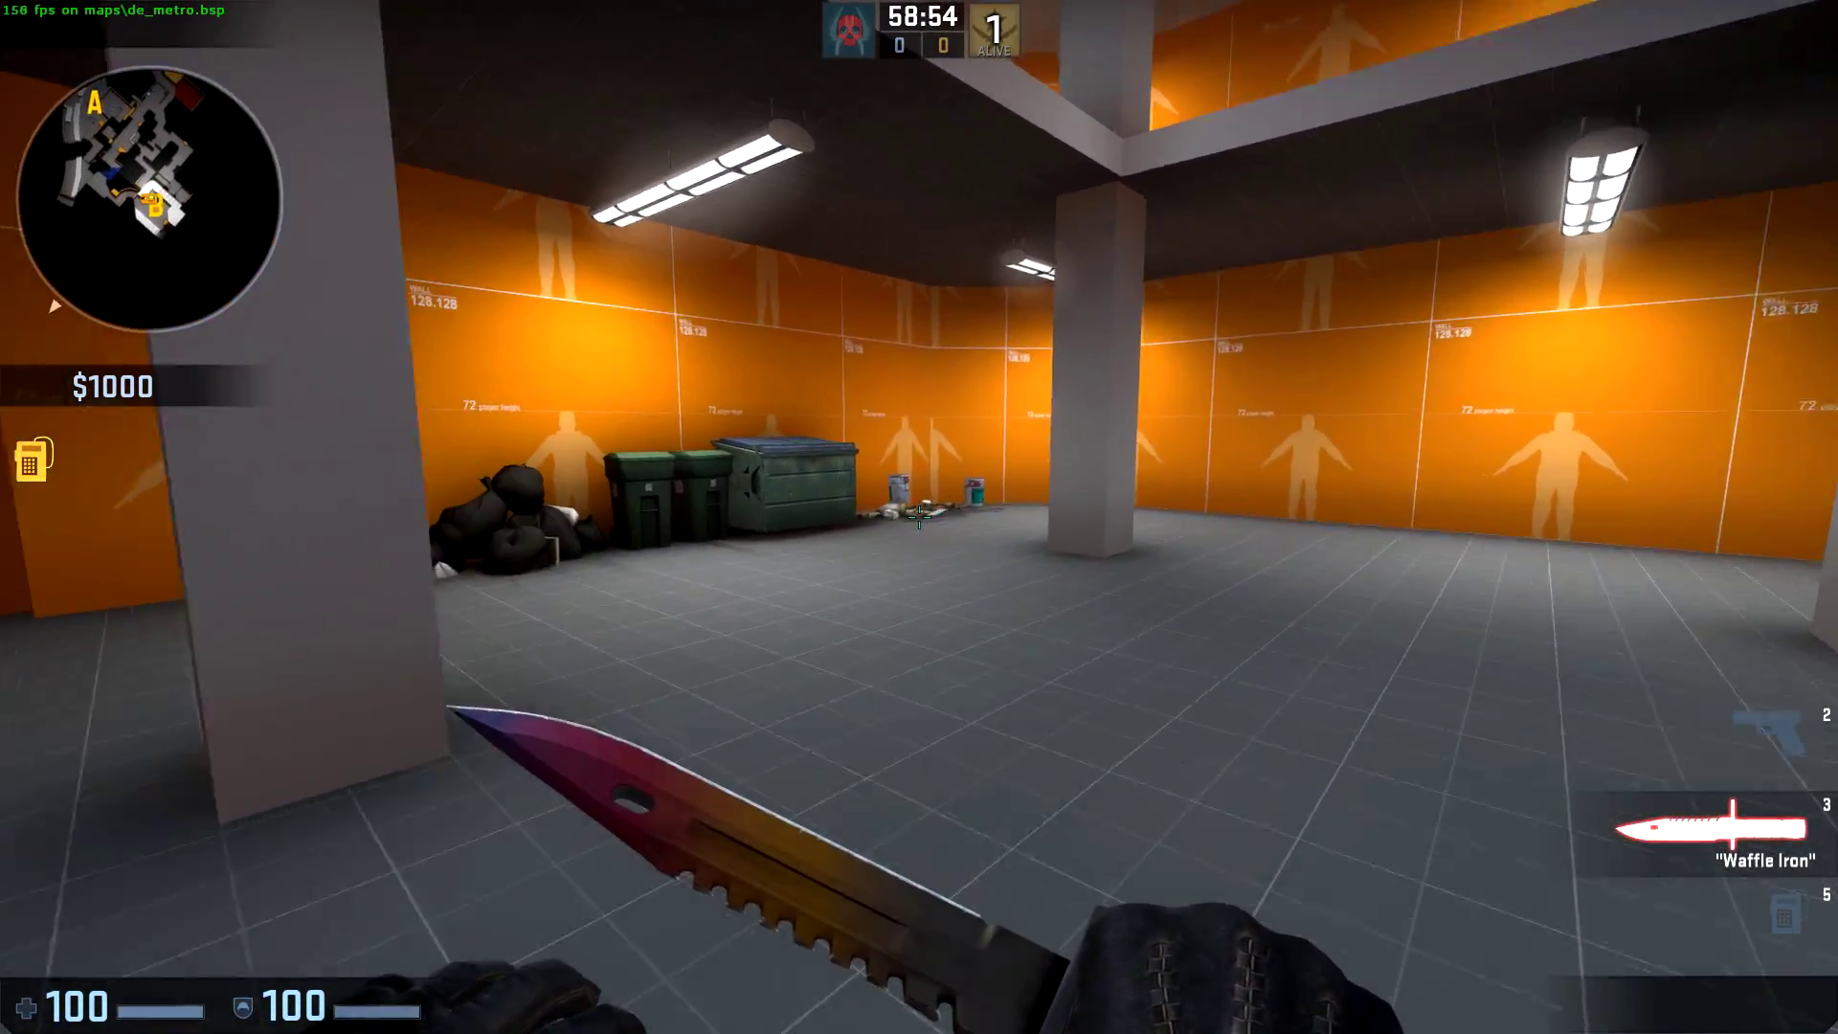
{"action": "key", "text": "2"}
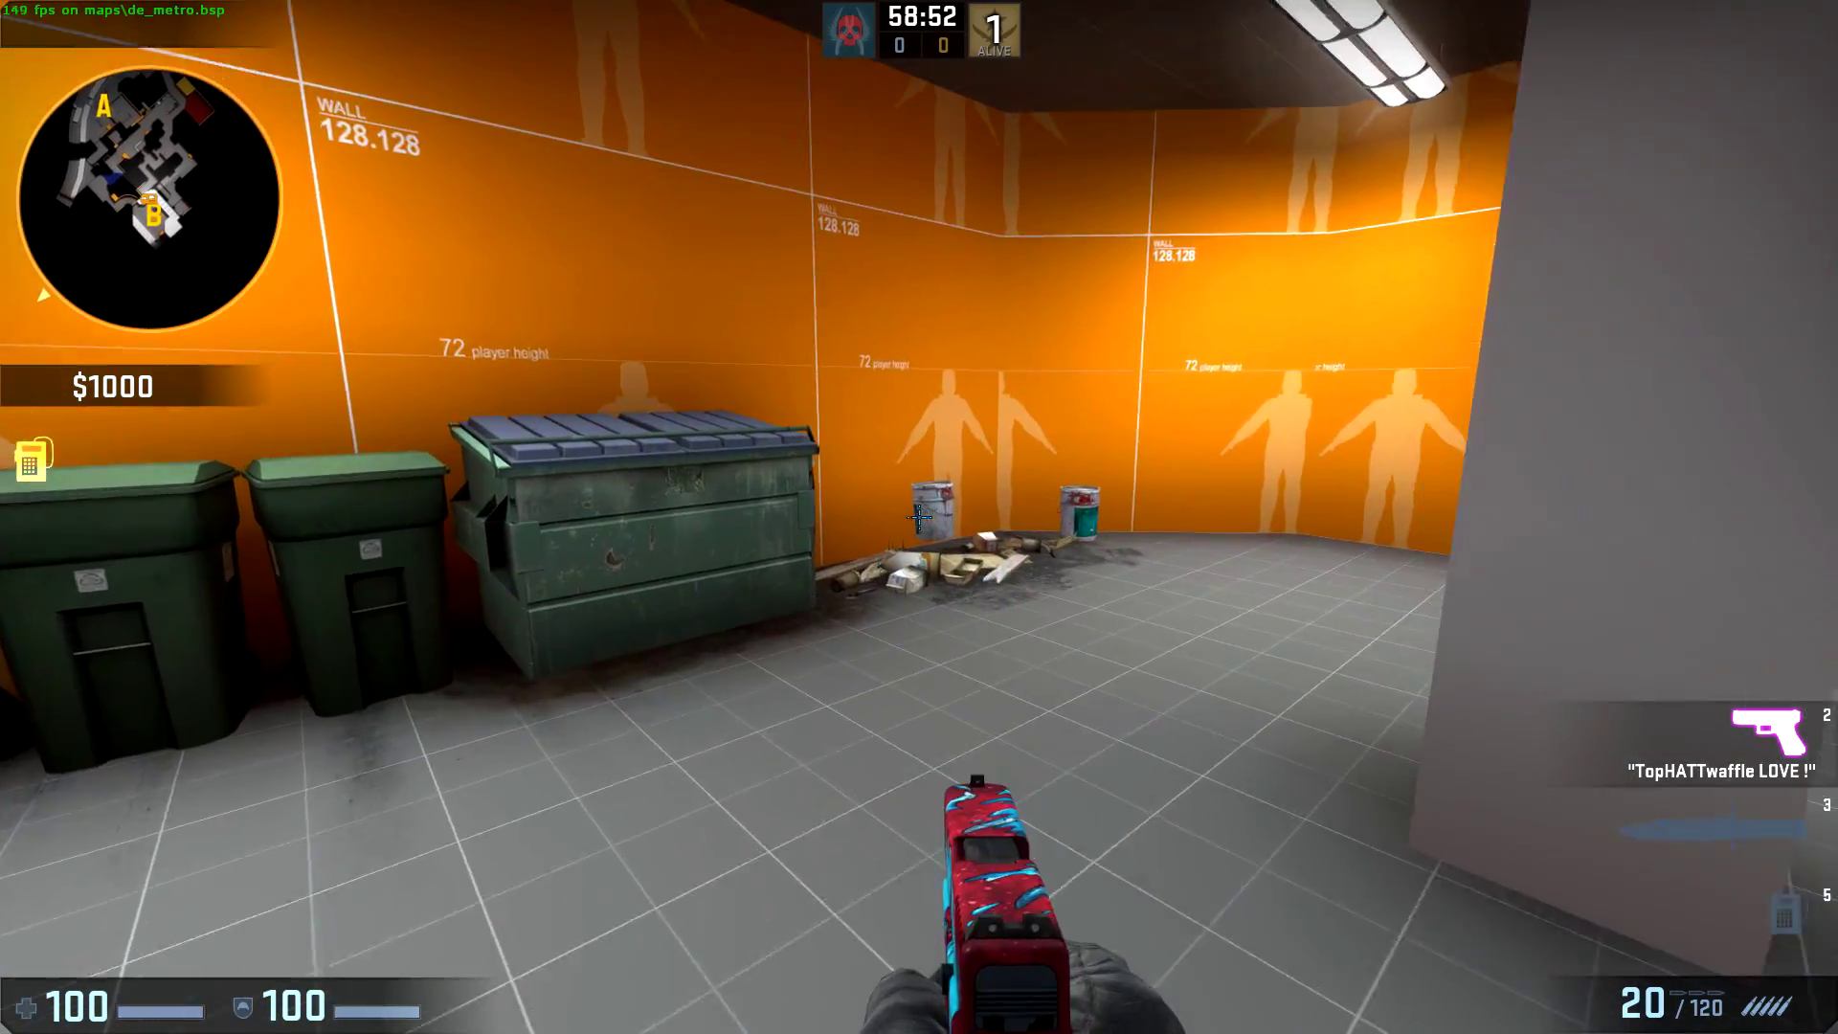
{"action": "left_click", "coordinate": [919, 517]}
{"action": "key", "text": "w"}
{"action": "left_click", "coordinate": [919, 518]}
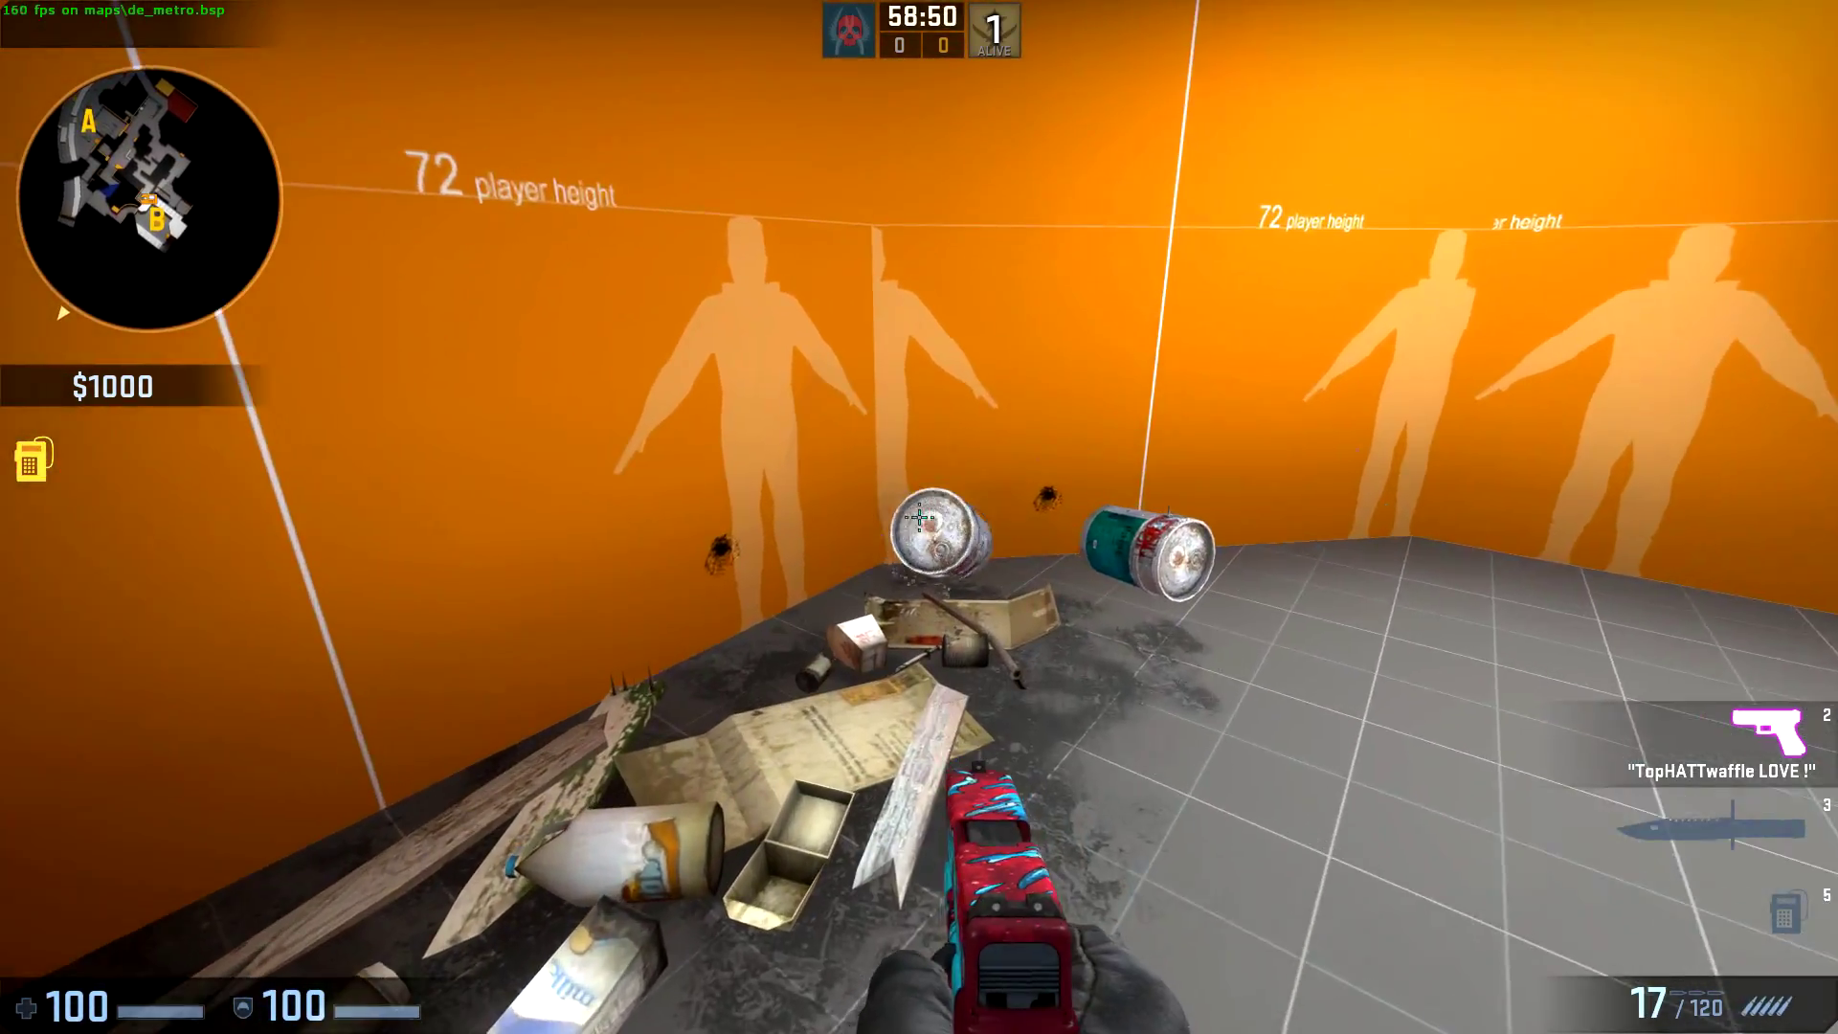
{"action": "left_click", "coordinate": [919, 517]}
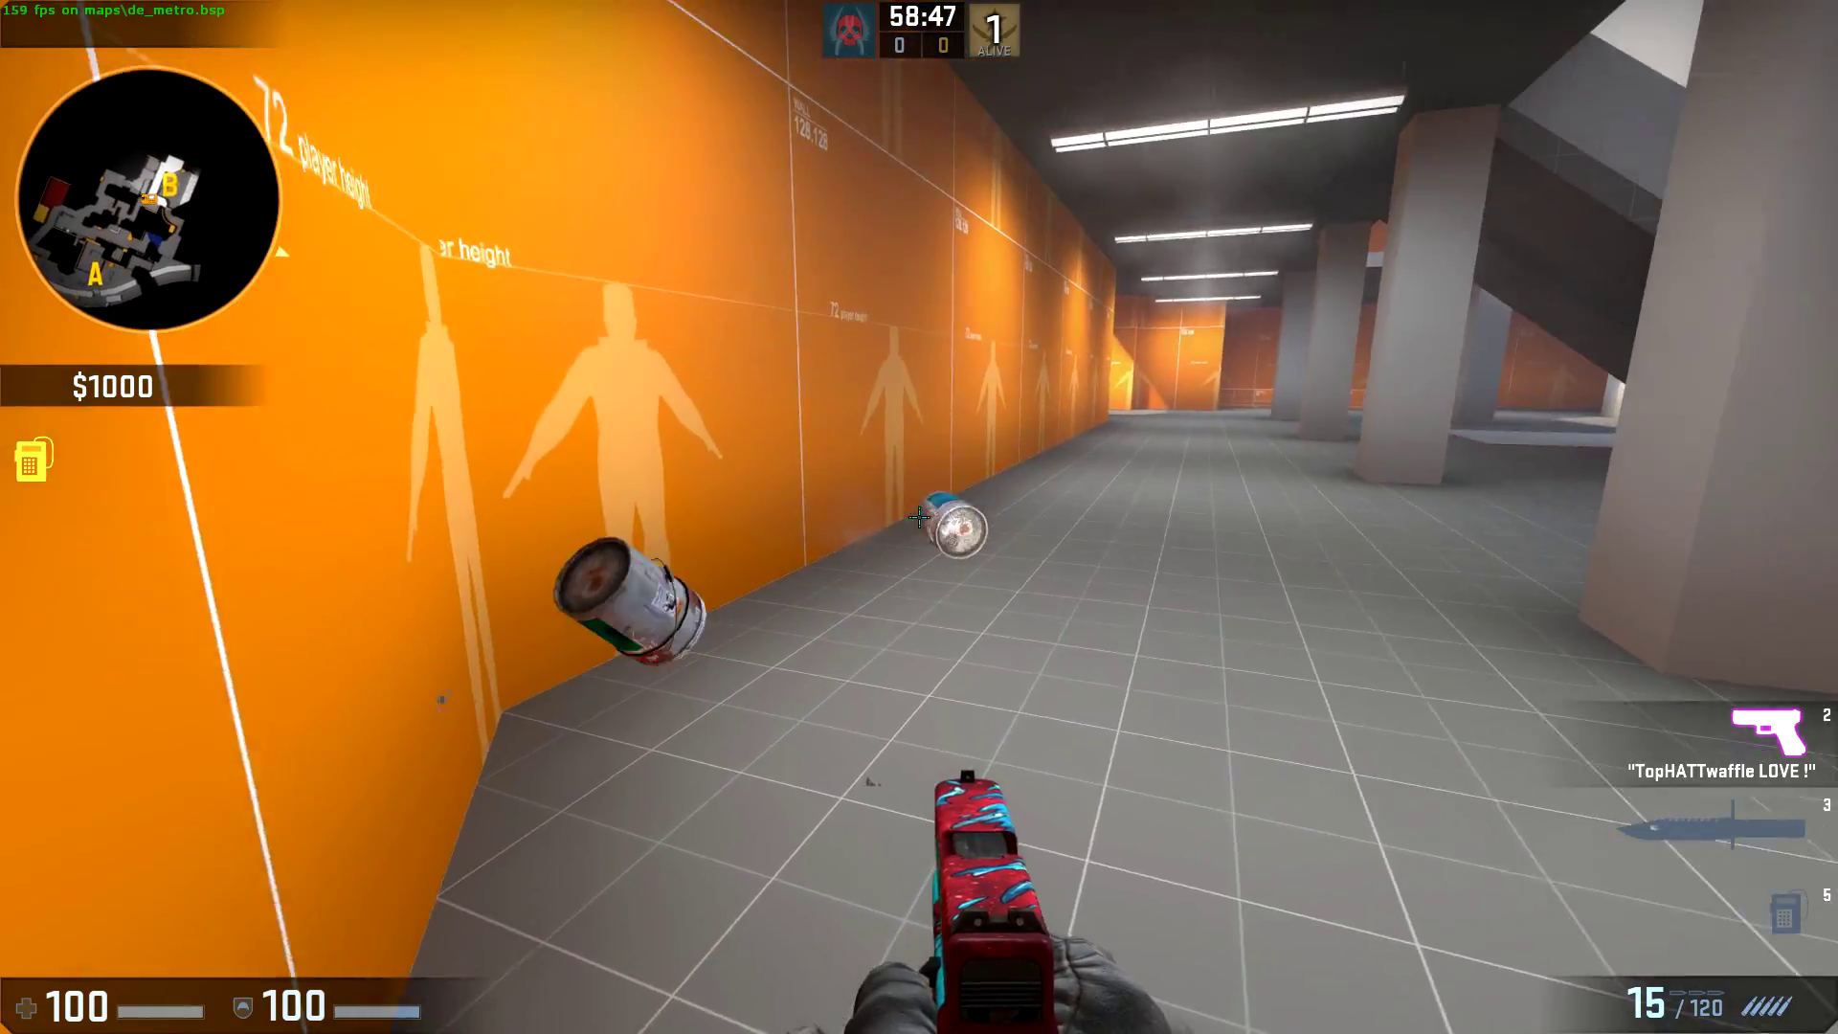
{"action": "left_click", "coordinate": [919, 517]}
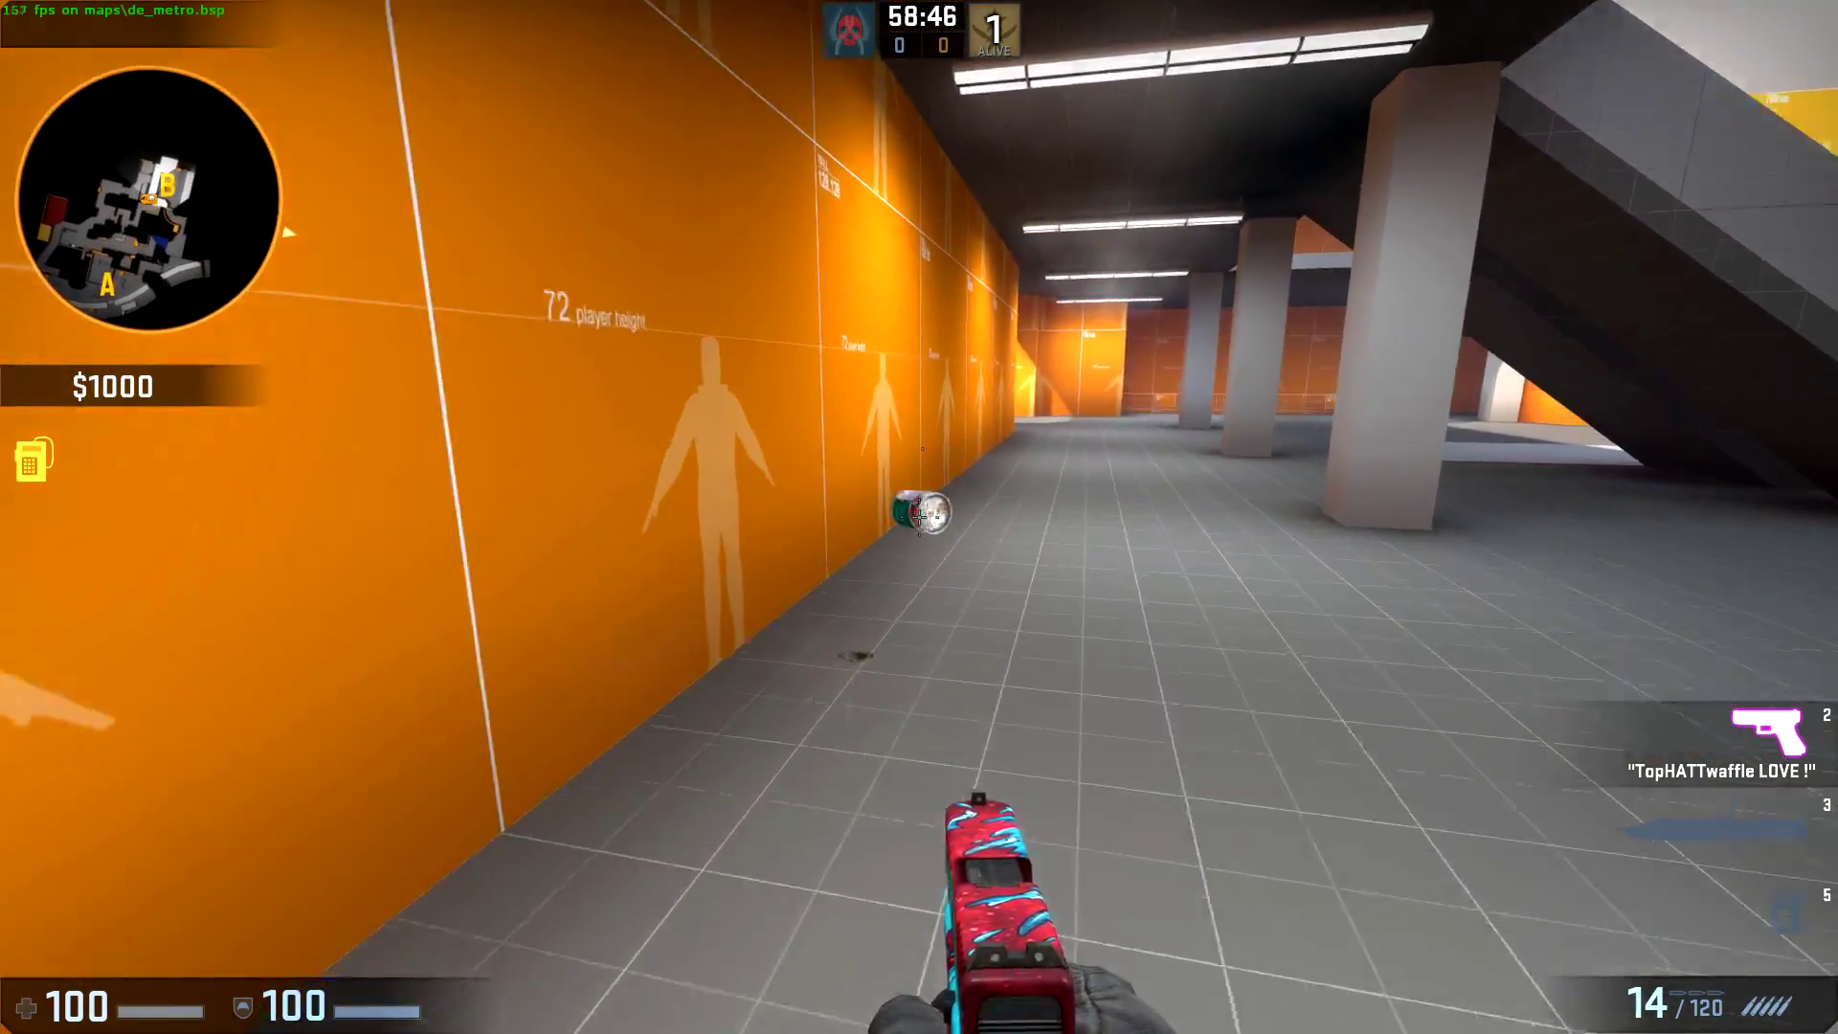
{"action": "left_click", "coordinate": [919, 517]}
{"action": "left_click", "coordinate": [919, 517]}
Reload the pistol and walk through the orange hall toward the staircases
{"action": "key", "text": "w"}
{"action": "left_click", "coordinate": [920, 517]}
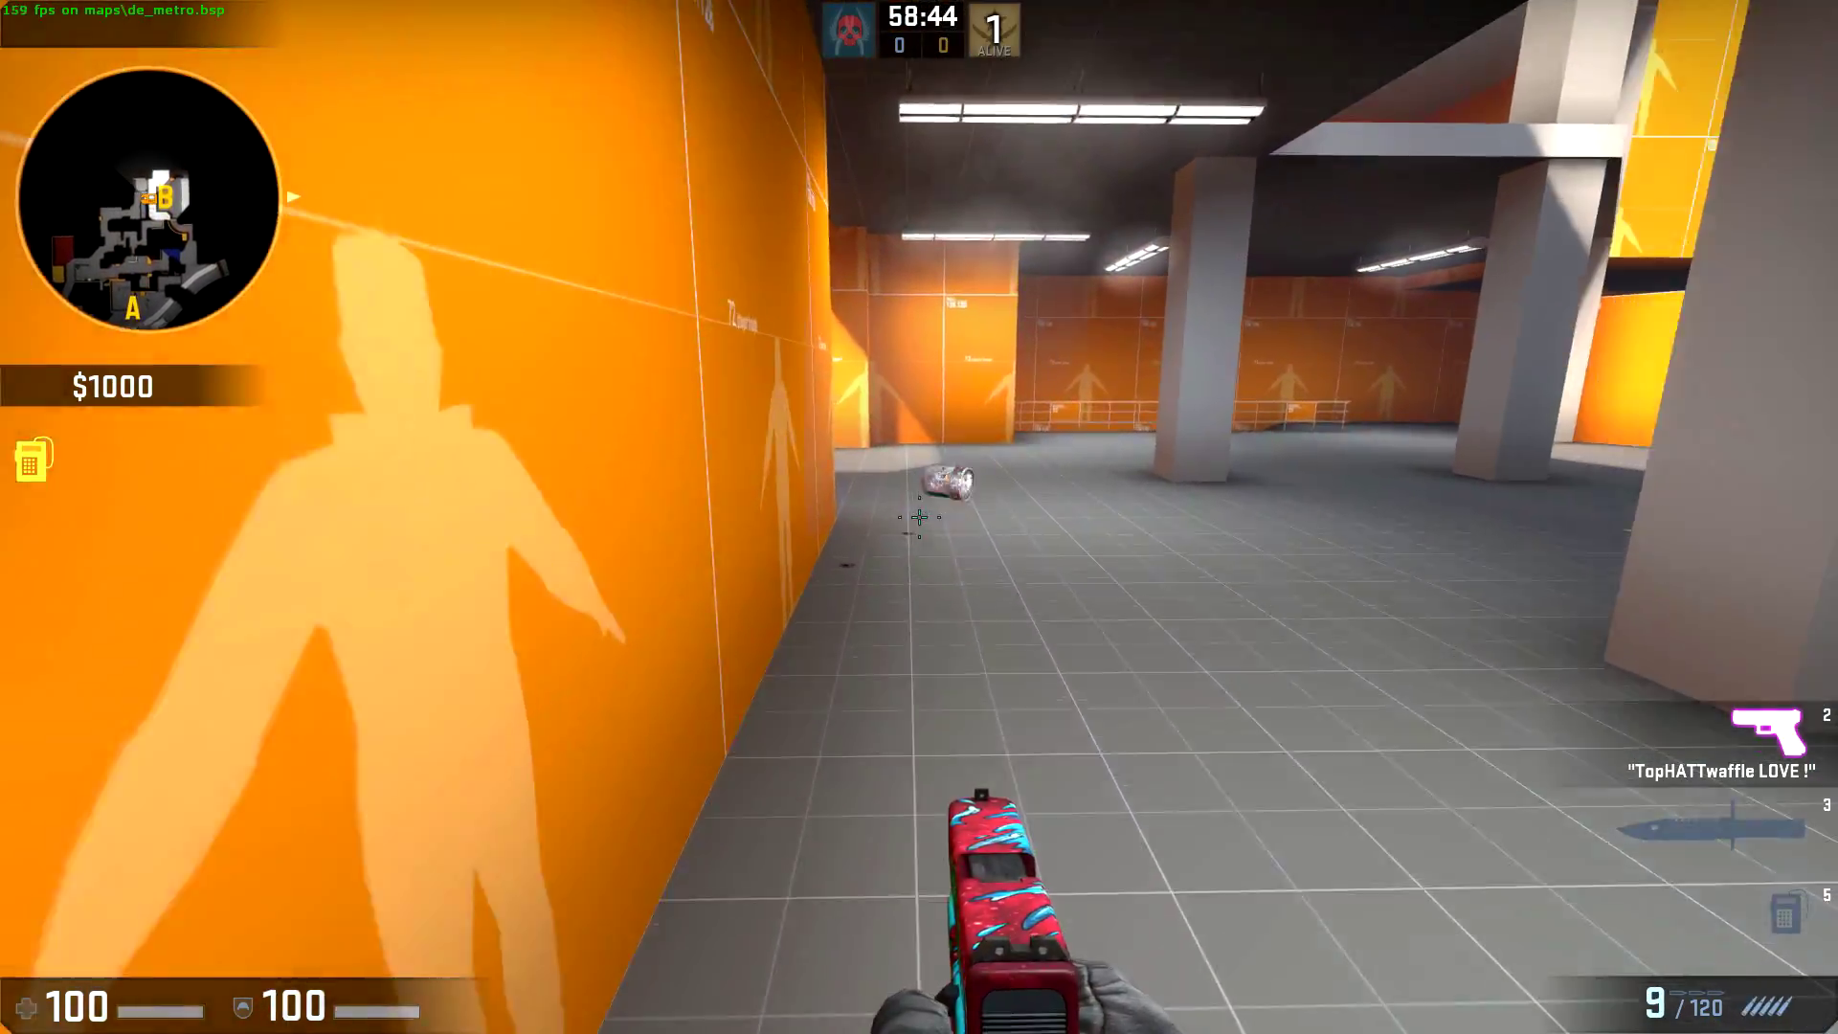
{"action": "key", "text": "r"}
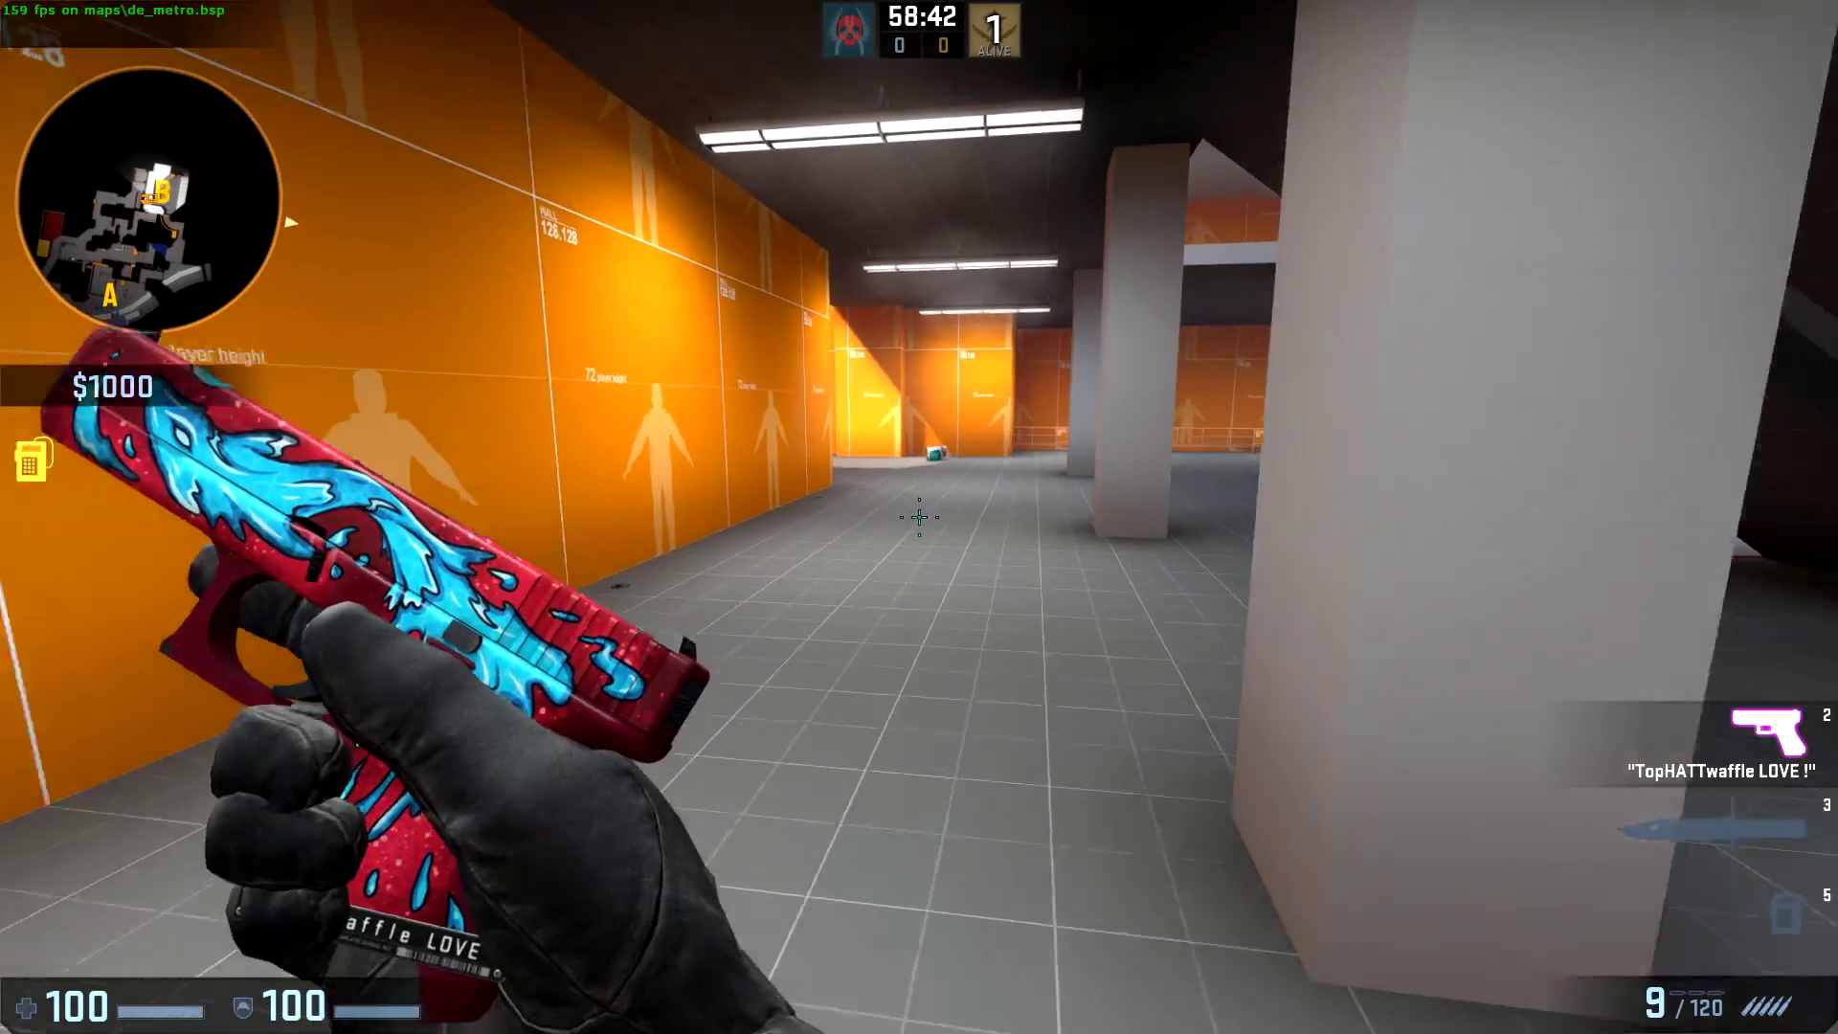
{"action": "key", "text": "w"}
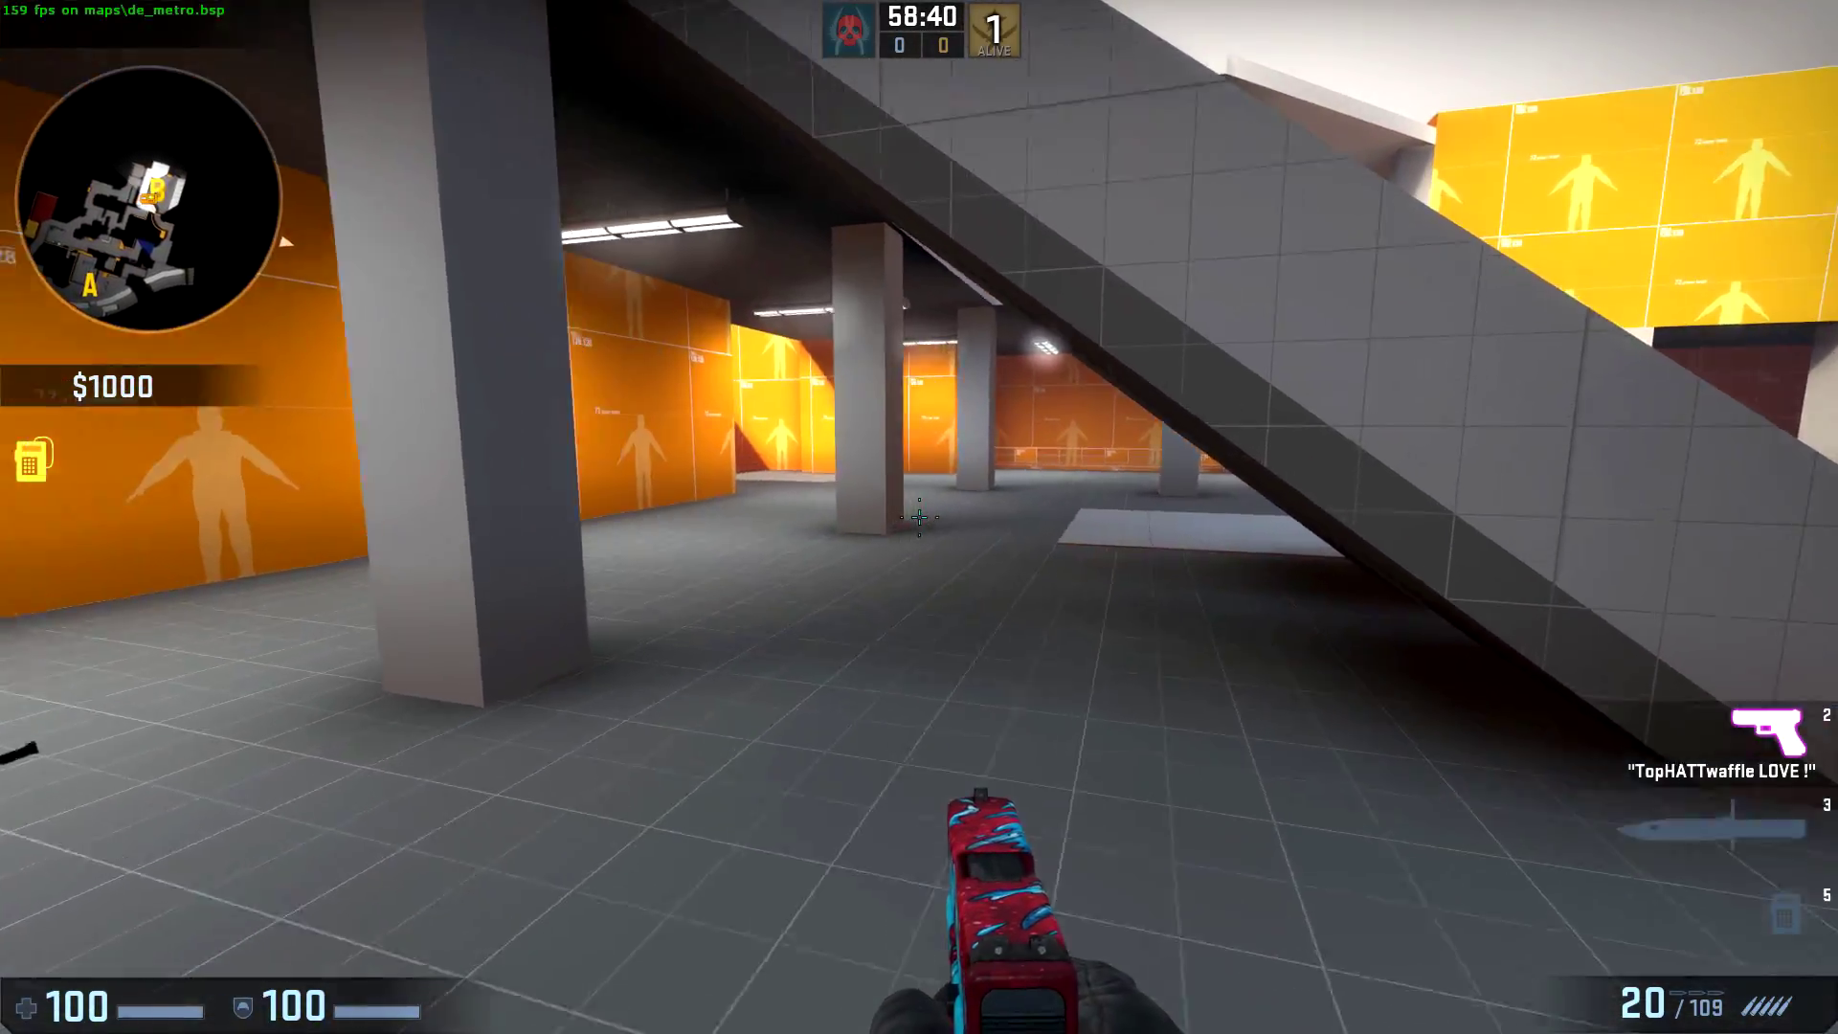
{"action": "key", "text": "w"}
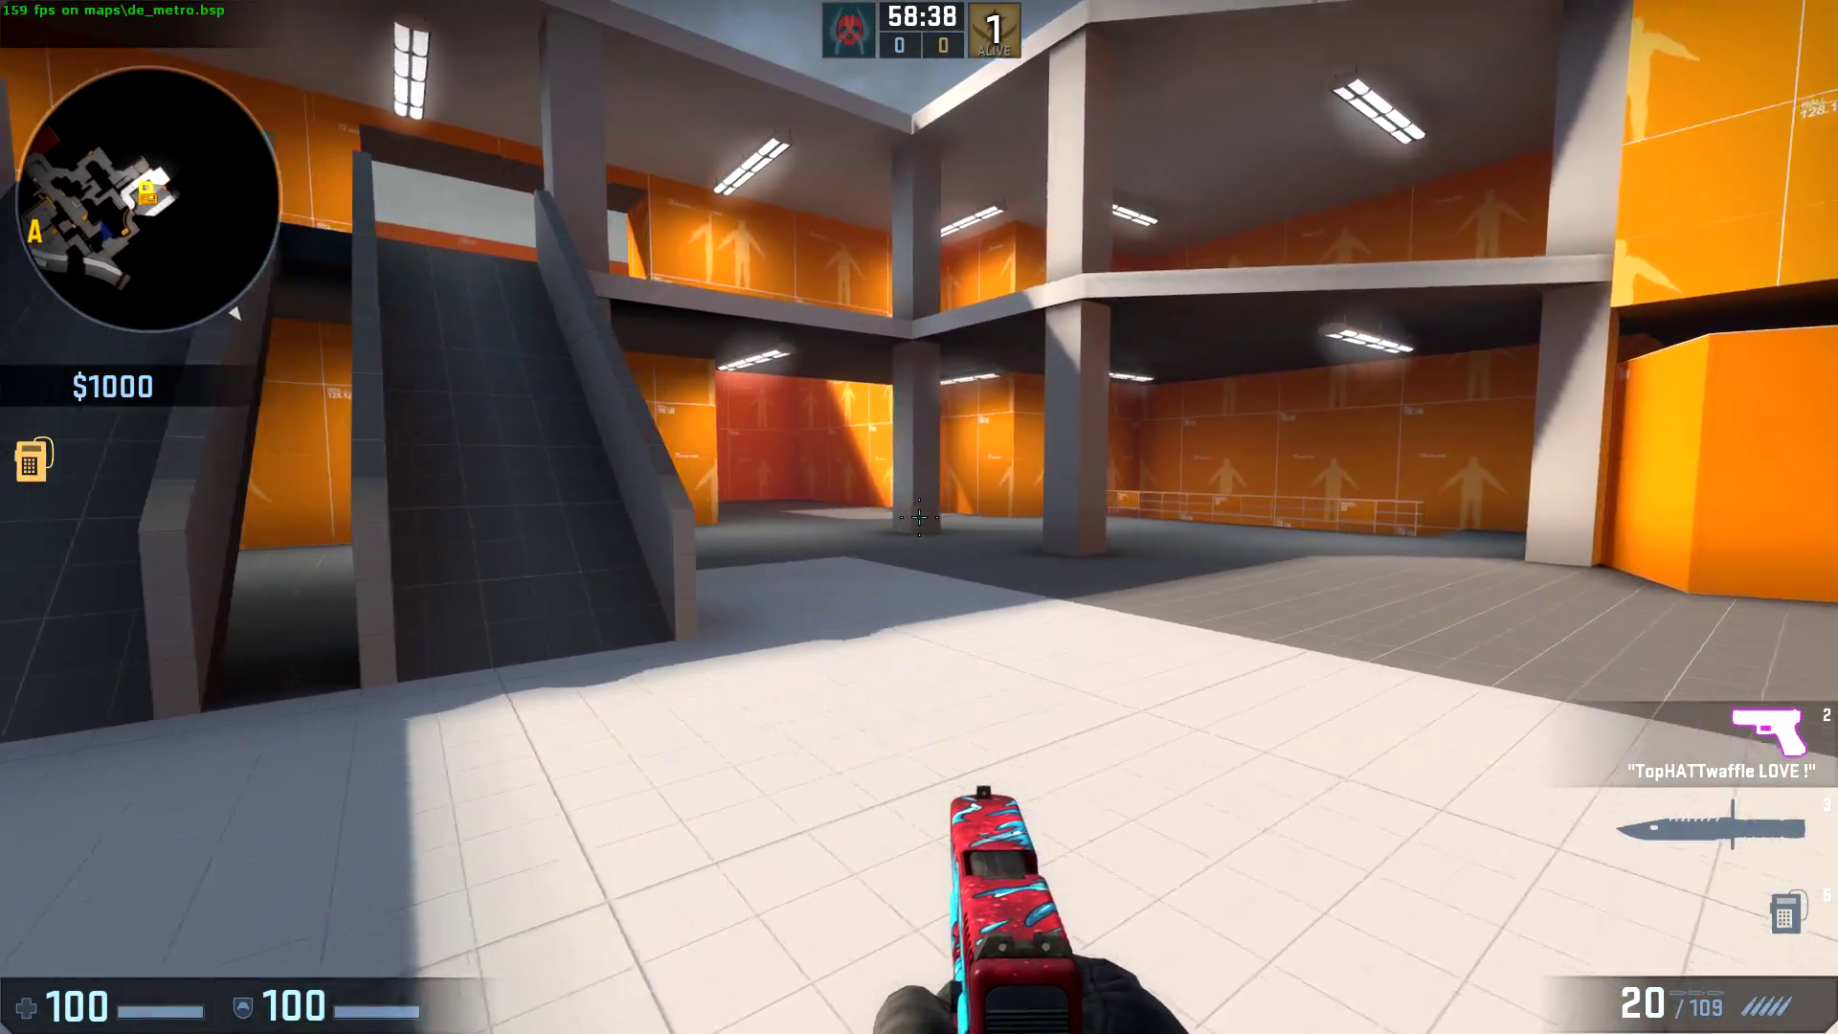
{"action": "key", "text": "s"}
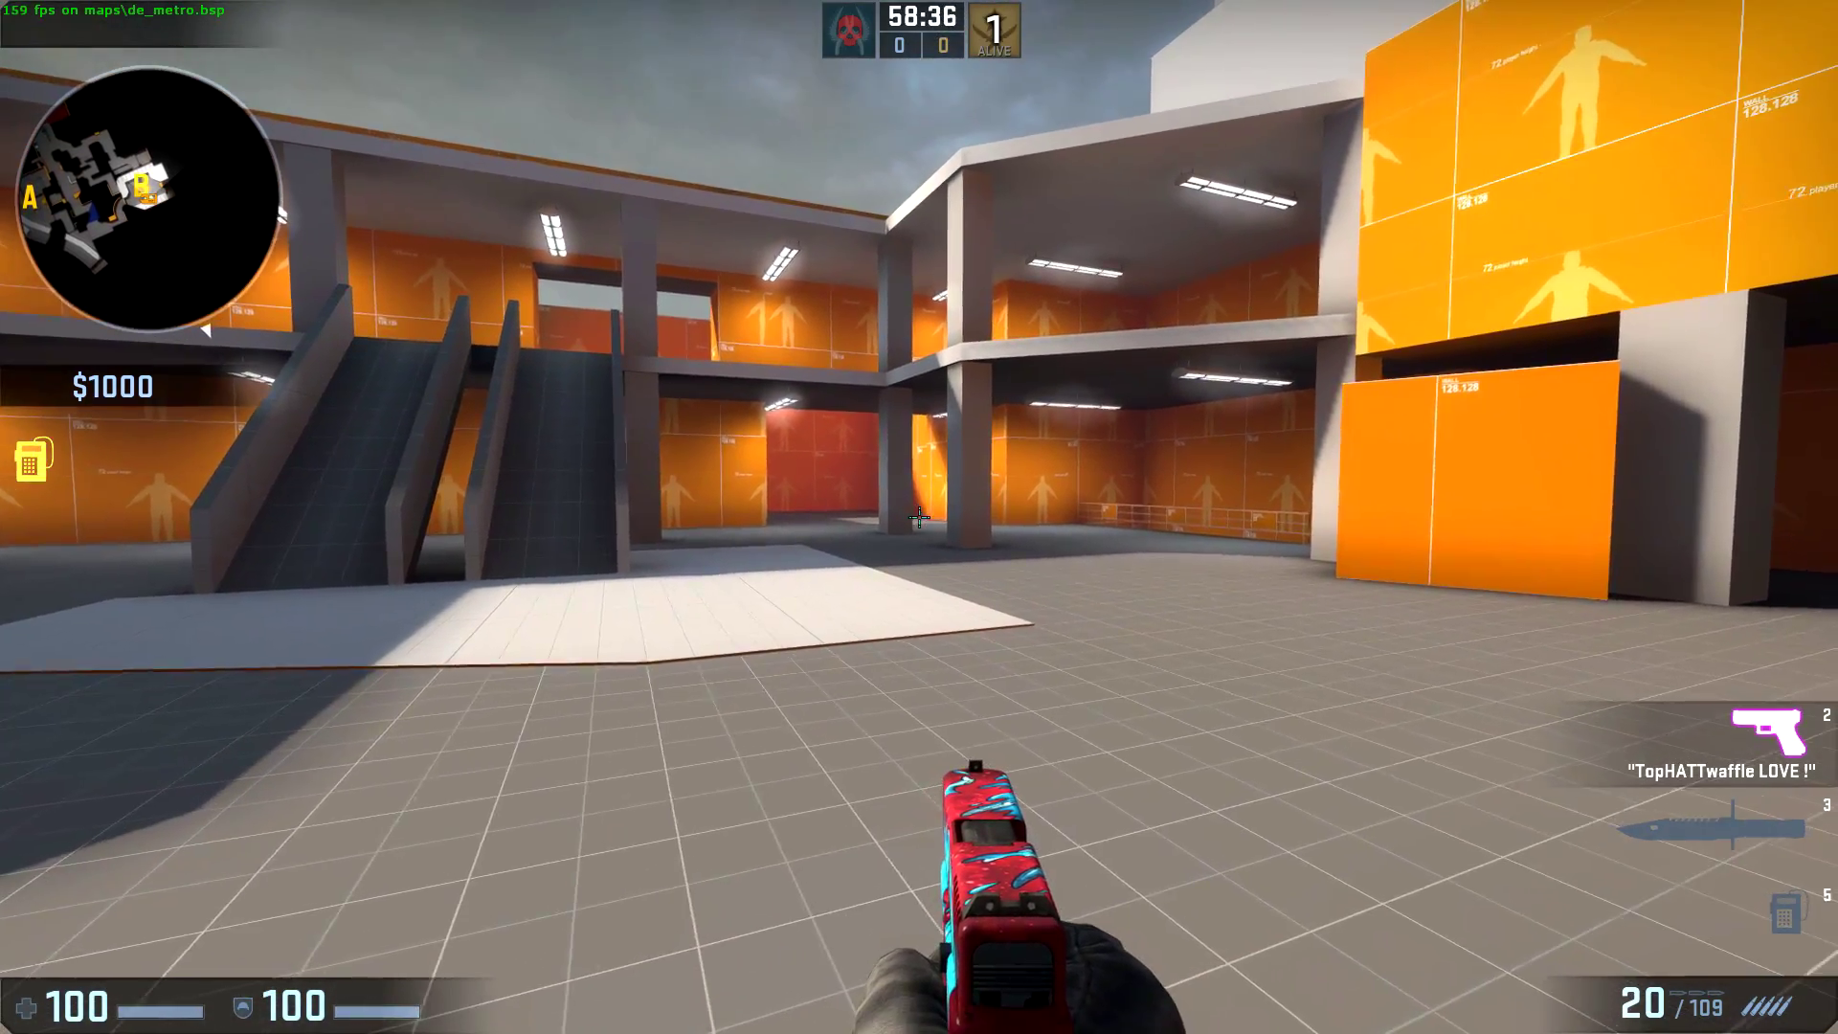
{"action": "key", "text": "w"}
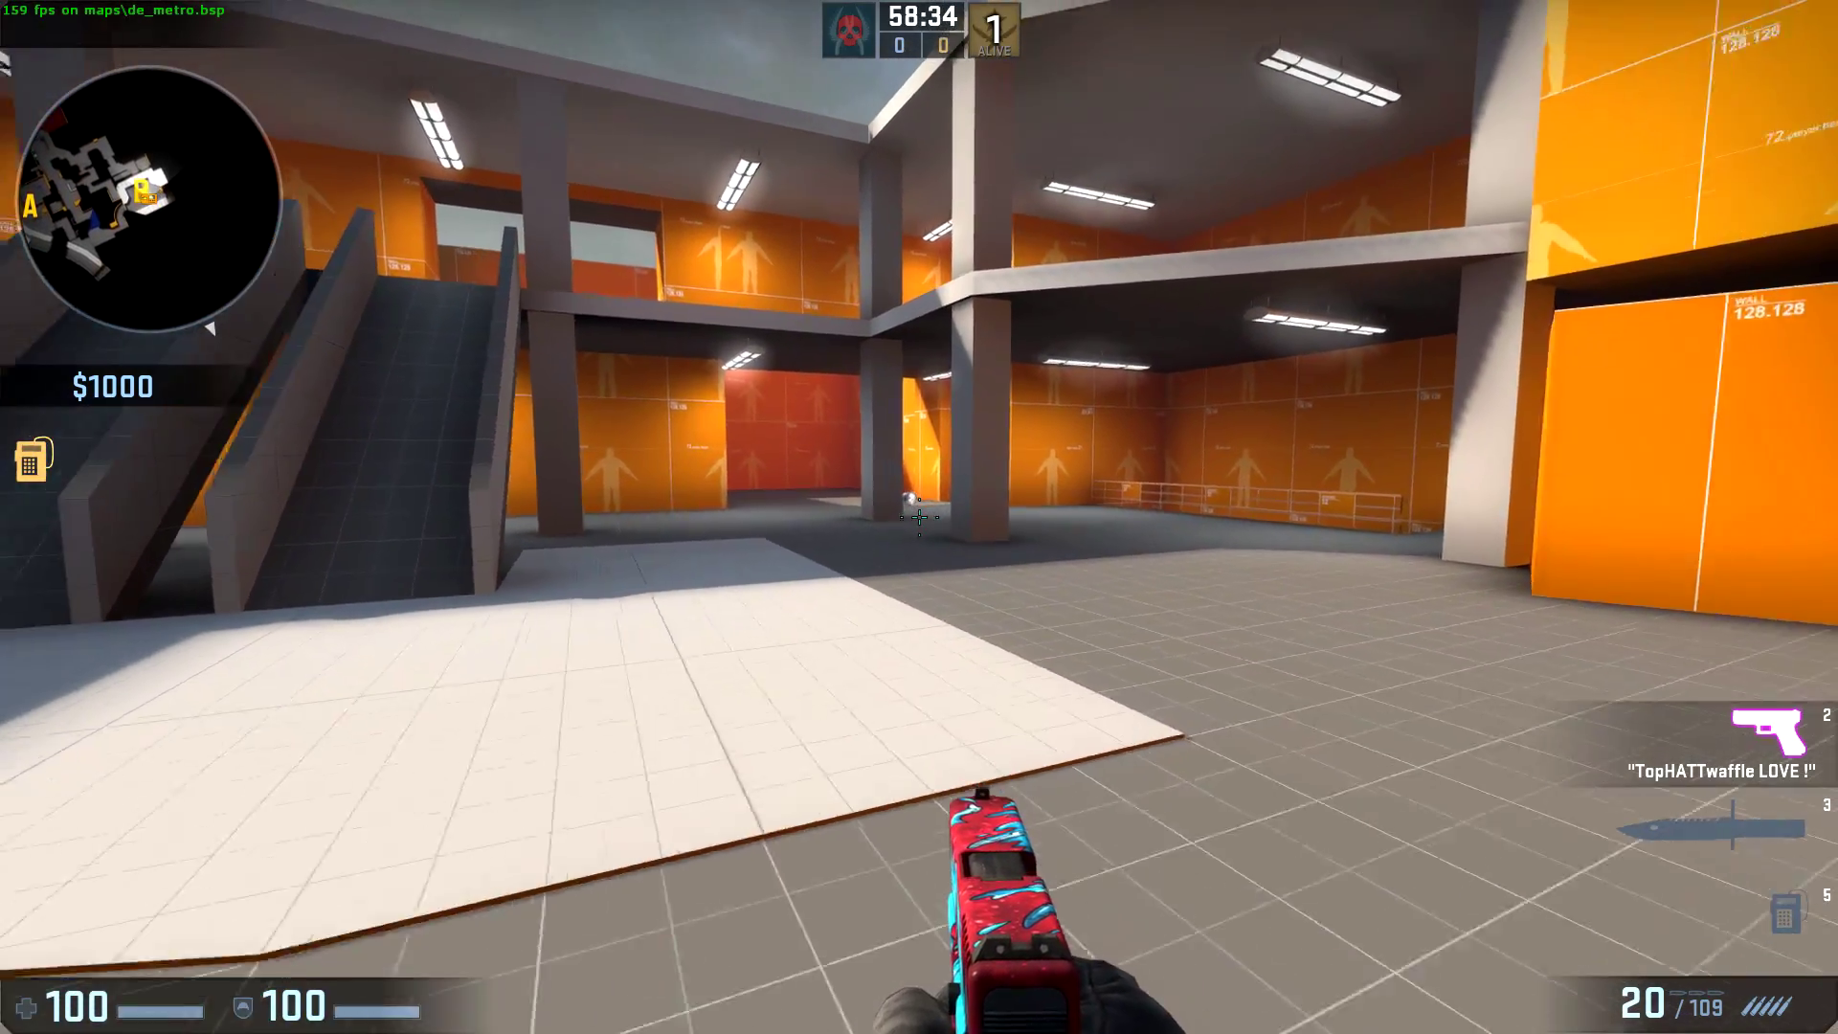
{"action": "key", "text": "w"}
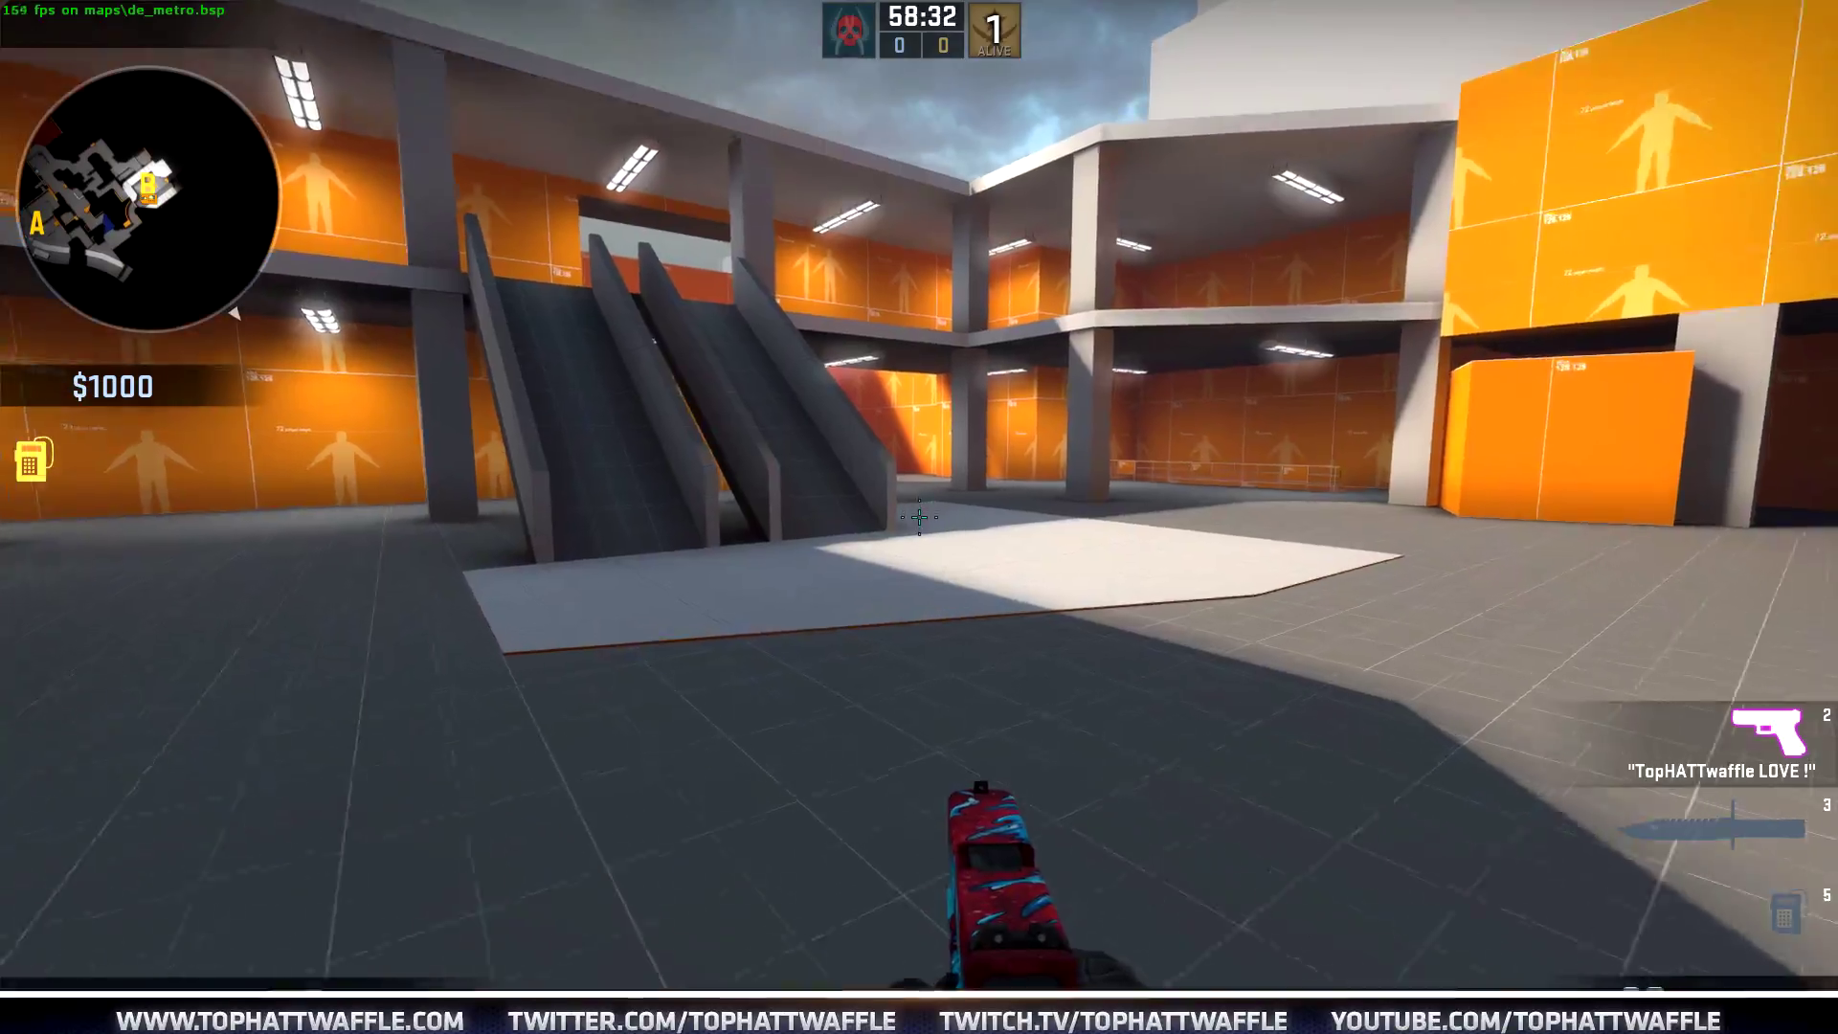